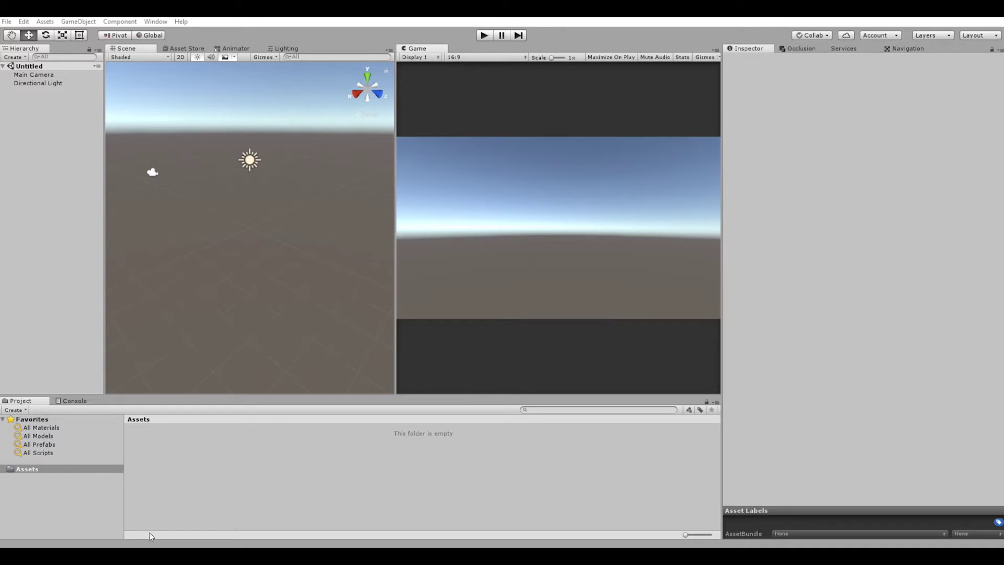
# Step: Drag the Museu3D model from the Museu 3D Completo folder into Unity's Project Assets panel
pyautogui.moveTo(88, 557)
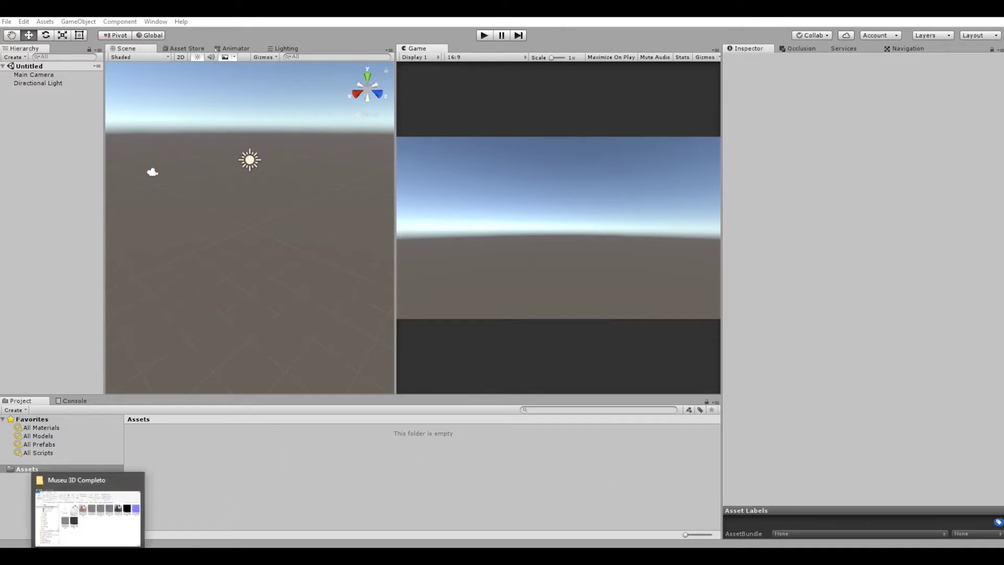
pyautogui.click(87, 518)
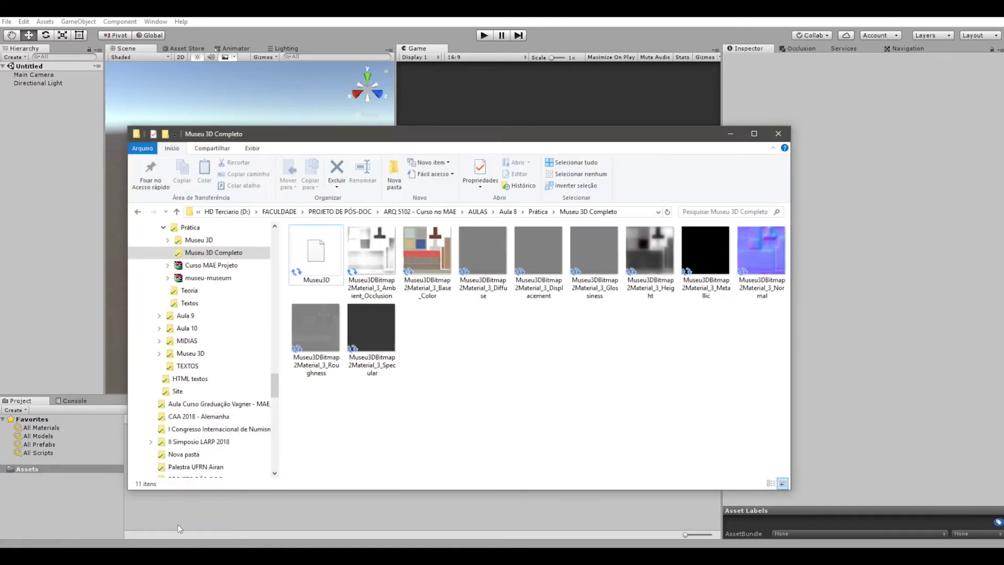
pyautogui.click(309, 255)
pyautogui.moveTo(310, 255); pyautogui.dragTo(316, 263)
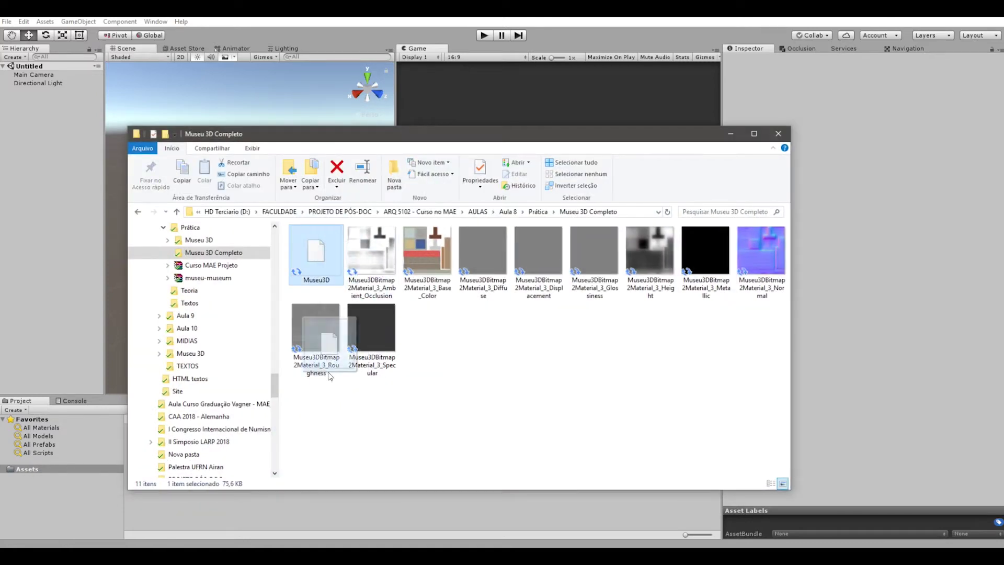
pyautogui.moveTo(316, 262); pyautogui.dragTo(280, 517)
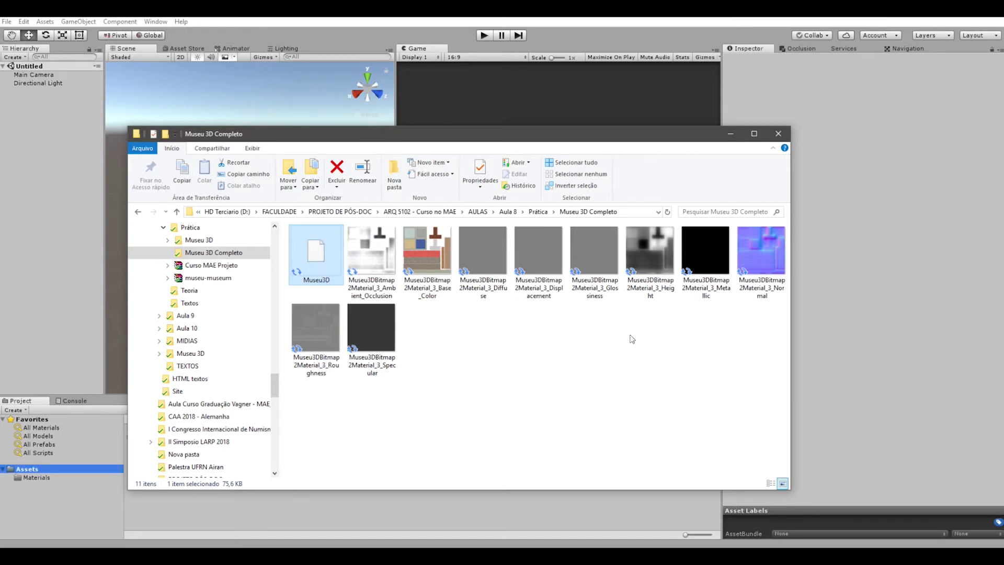
pyautogui.click(731, 133)
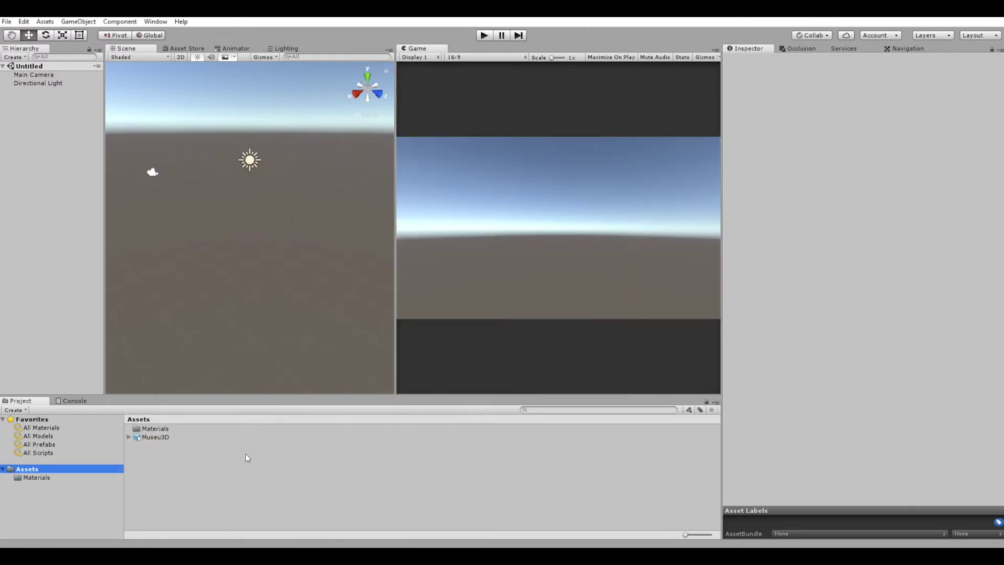
# Step: Tick Generate Colliders in Museu3D's Model import settings and apply the change
pyautogui.click(159, 437)
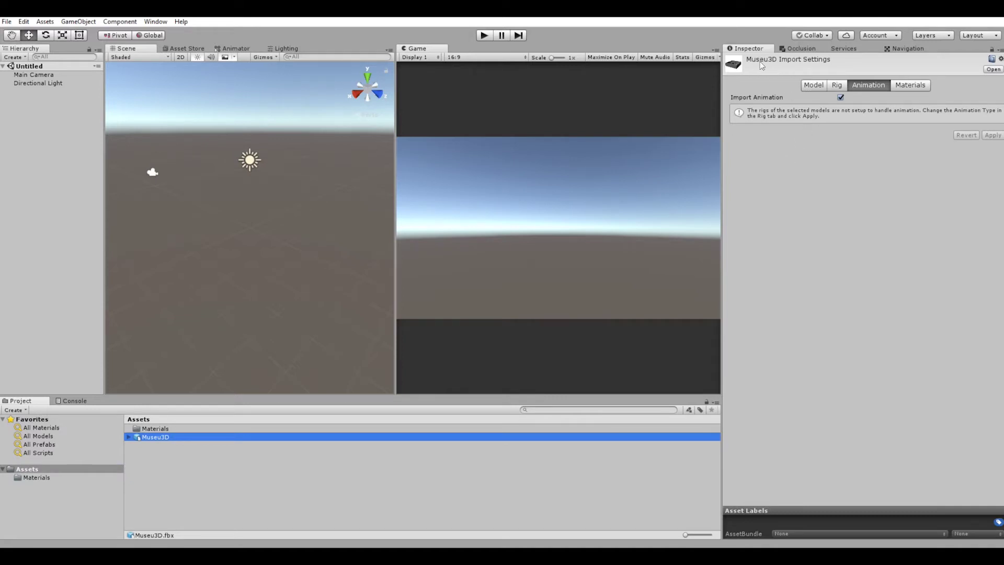
pyautogui.click(813, 88)
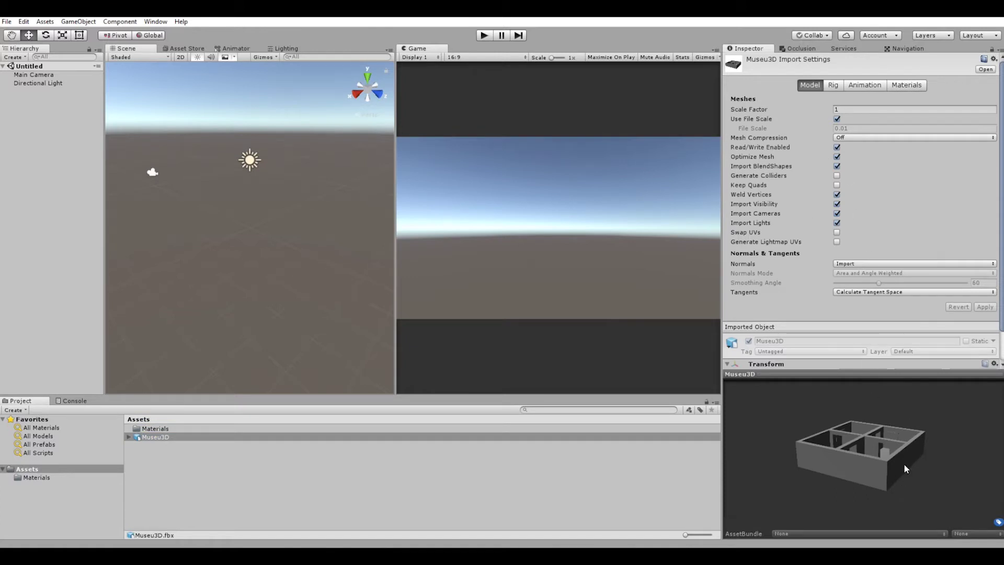
pyautogui.moveTo(904, 463)
pyautogui.mouseDown()
pyautogui.moveTo(867, 483)
pyautogui.moveTo(849, 443)
pyautogui.moveTo(857, 462)
pyautogui.mouseUp()
pyautogui.moveTo(872, 404); pyautogui.dragTo(874, 460)
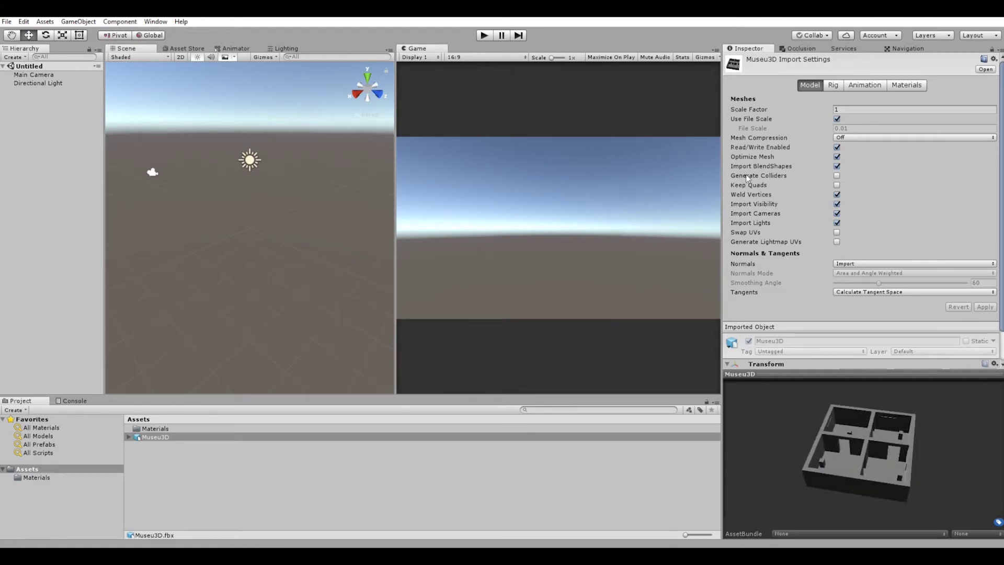
pyautogui.click(837, 176)
pyautogui.moveTo(896, 459)
pyautogui.mouseDown()
pyautogui.moveTo(872, 430)
pyautogui.moveTo(878, 473)
pyautogui.moveTo(880, 456)
pyautogui.moveTo(865, 475)
pyautogui.moveTo(889, 444)
pyautogui.moveTo(856, 441)
pyautogui.moveTo(871, 469)
pyautogui.mouseUp()
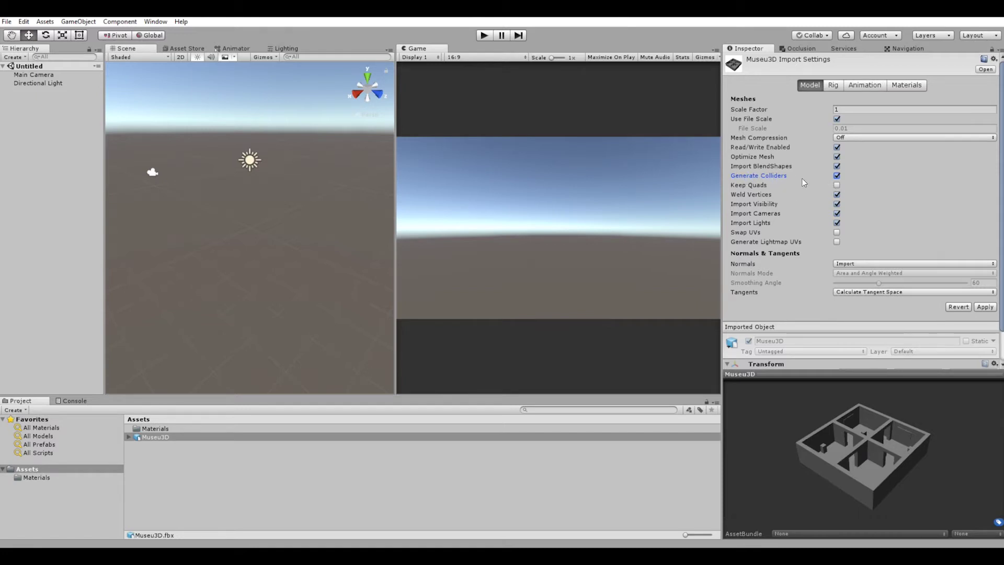
pyautogui.click(984, 306)
pyautogui.moveTo(899, 466)
pyautogui.mouseDown()
pyautogui.moveTo(902, 452)
pyautogui.moveTo(899, 469)
pyautogui.mouseUp()
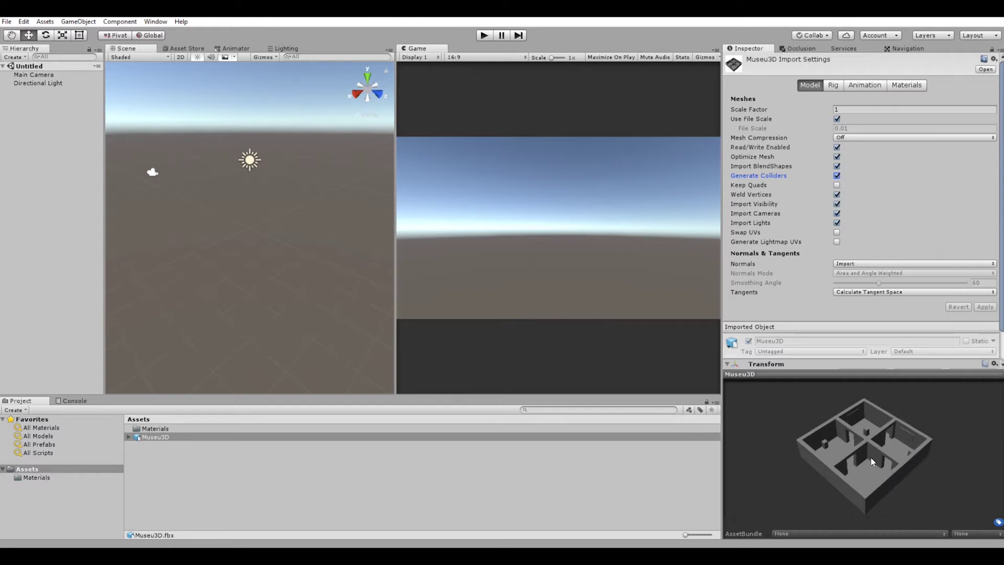
pyautogui.moveTo(871, 457)
pyautogui.mouseDown()
pyautogui.moveTo(864, 449)
pyautogui.moveTo(874, 463)
pyautogui.mouseUp()
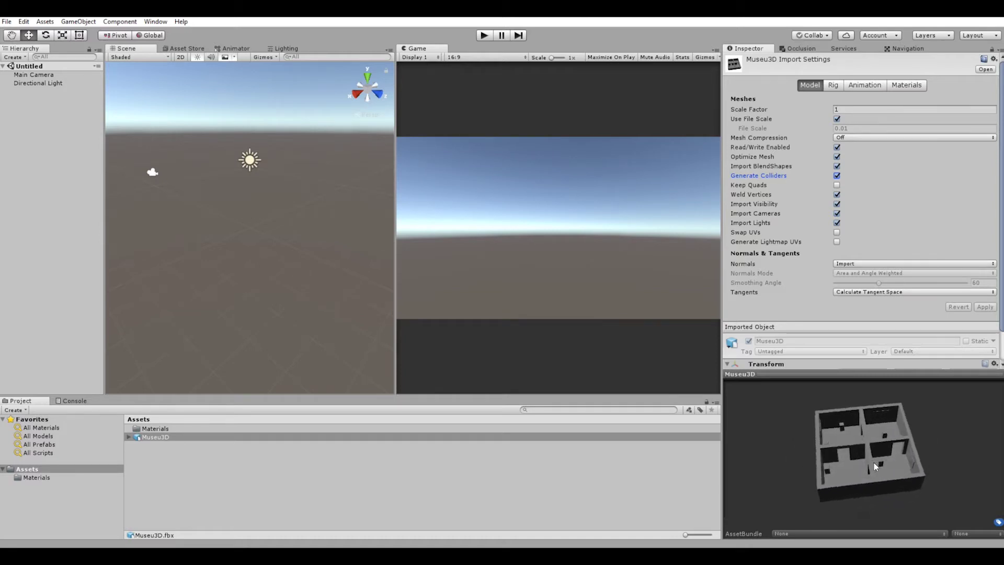
pyautogui.click(912, 85)
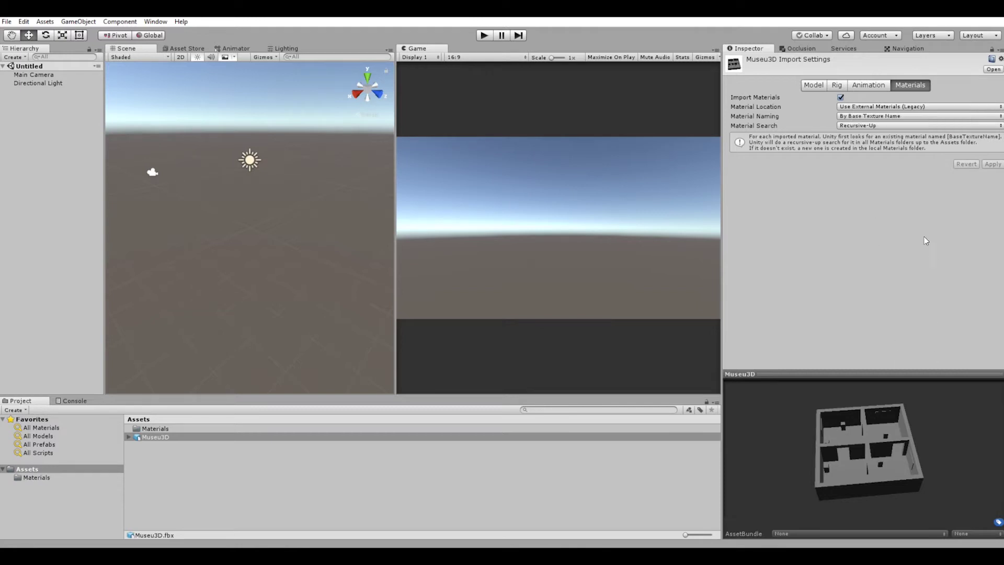
# Step: Keep Material Location on Use External Materials (Legacy), then select Museu3D_UVSnapshot in Materials
pyautogui.click(906, 104)
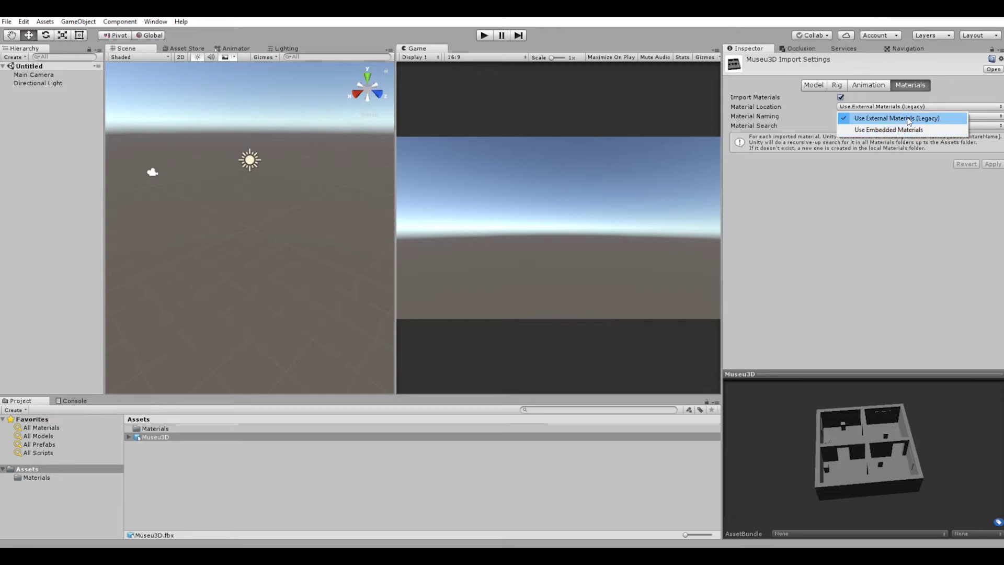
pyautogui.click(951, 244)
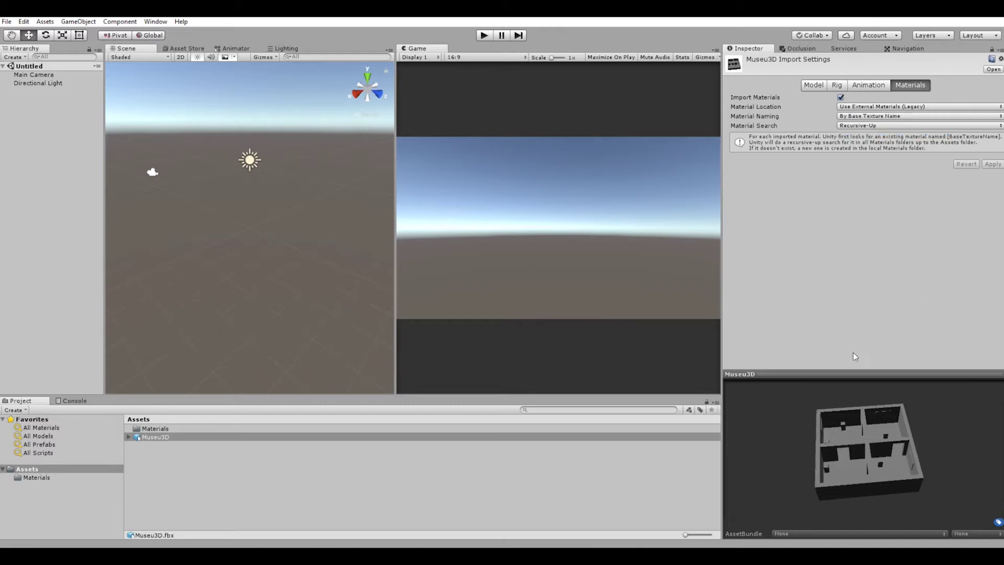
pyautogui.moveTo(930, 494)
pyautogui.mouseDown()
pyautogui.moveTo(880, 445)
pyautogui.moveTo(900, 466)
pyautogui.moveTo(734, 418)
pyautogui.mouseUp()
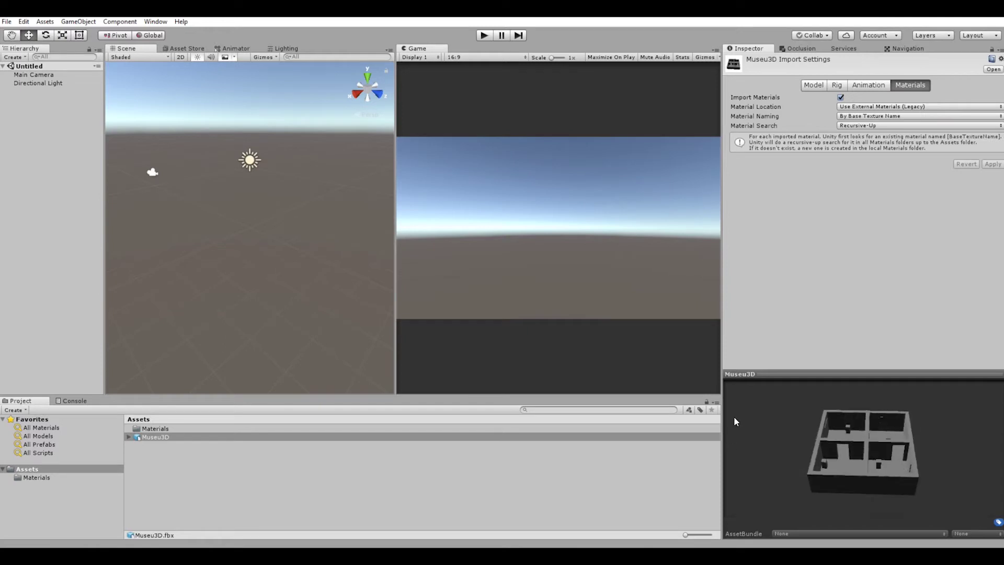
pyautogui.doubleClick(155, 427)
pyautogui.click(157, 428)
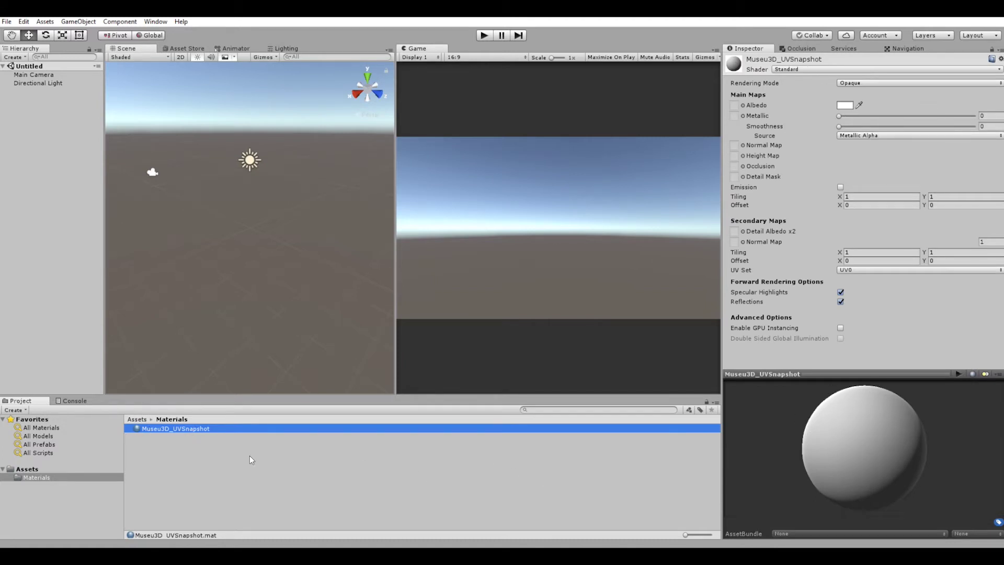
# Step: Drag the Museu3DBitmap2Material_3_Base_Color texture from Explorer into Unity's Materials folder
pyautogui.moveTo(88, 557)
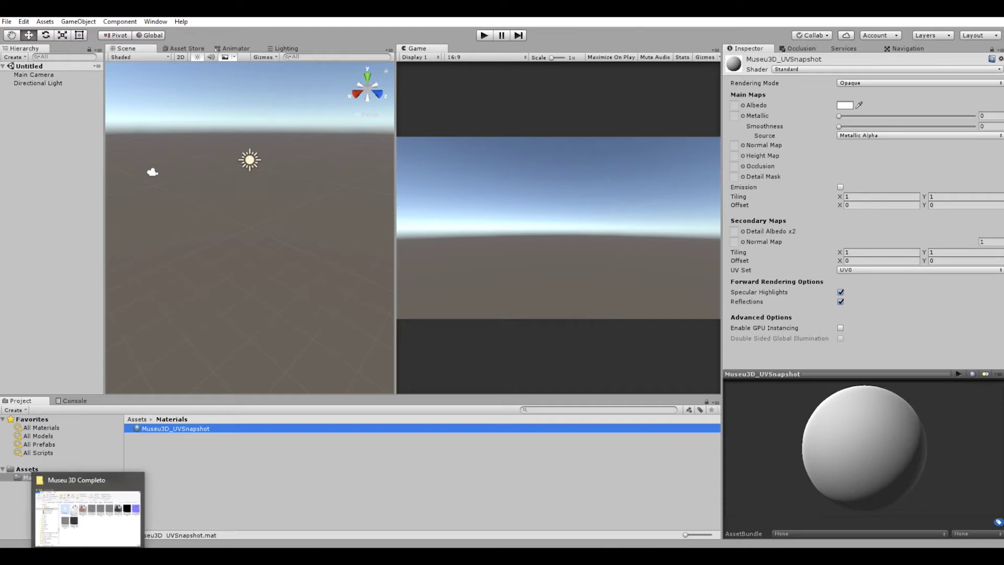
pyautogui.click(88, 517)
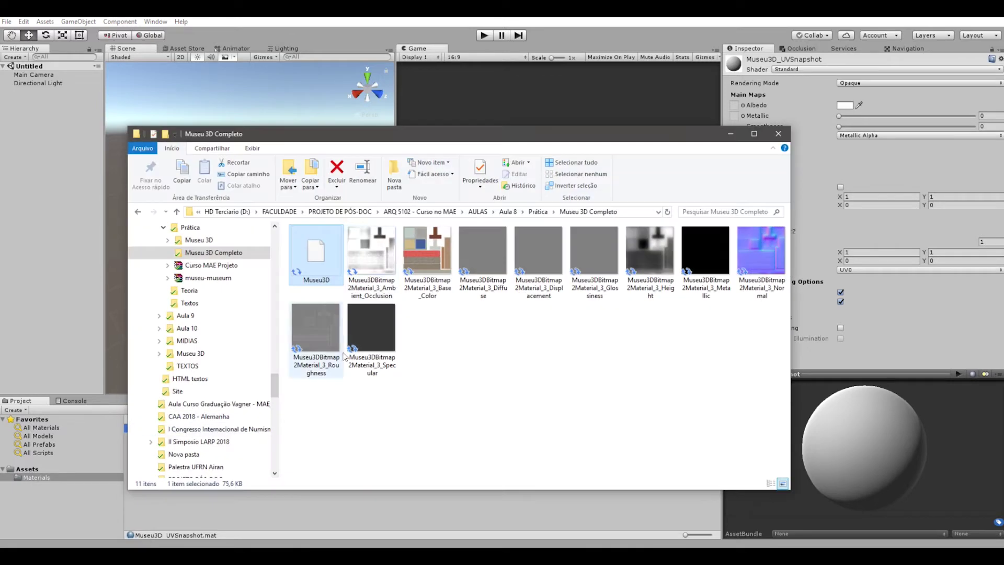
pyautogui.click(429, 250)
pyautogui.moveTo(428, 246); pyautogui.dragTo(241, 508)
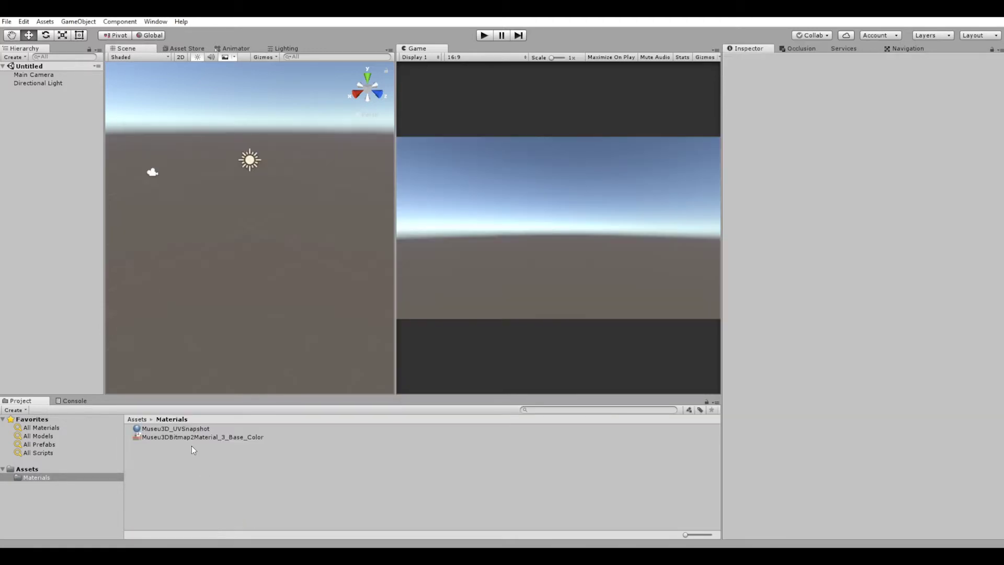
pyautogui.click(192, 438)
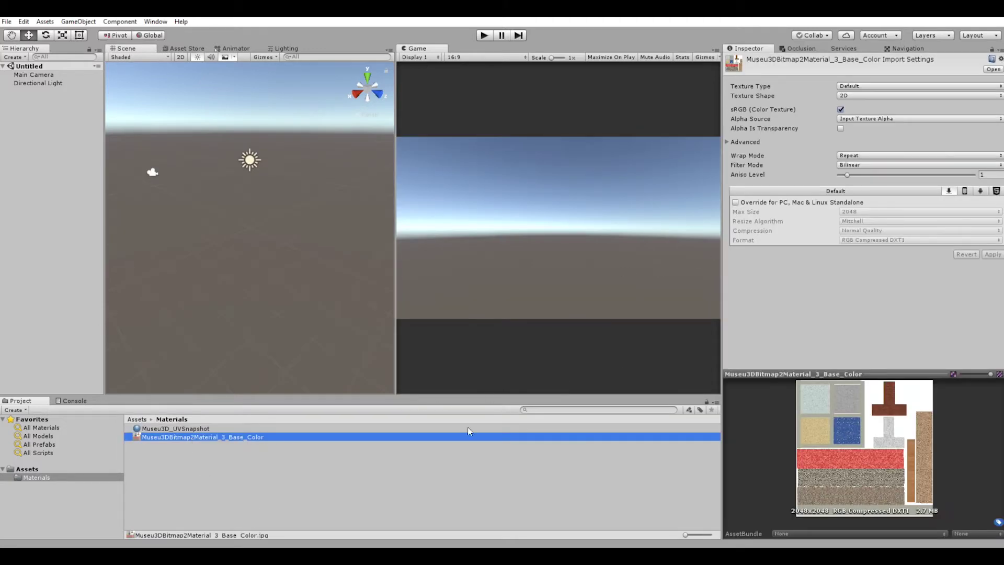
# Step: Assign the Base_Color texture as the Museu3D_UVSnapshot material's Albedo map
pyautogui.click(180, 429)
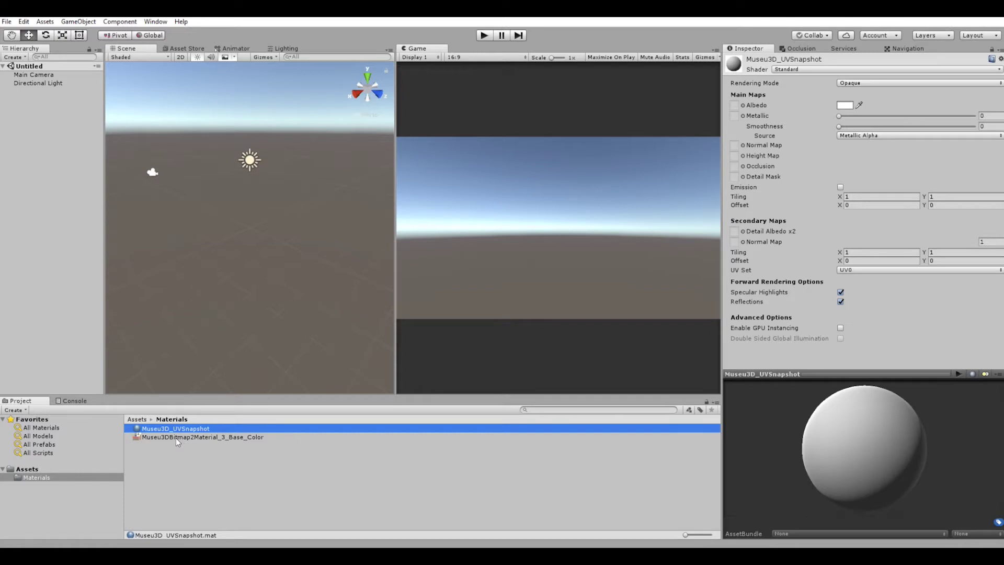
pyautogui.moveTo(177, 438); pyautogui.dragTo(734, 108)
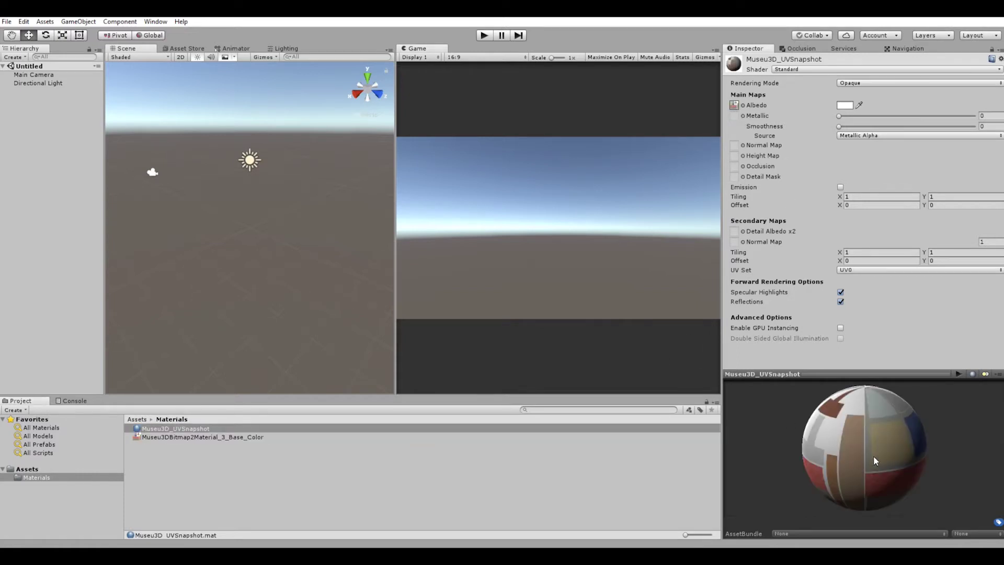
pyautogui.moveTo(874, 457); pyautogui.dragTo(862, 451)
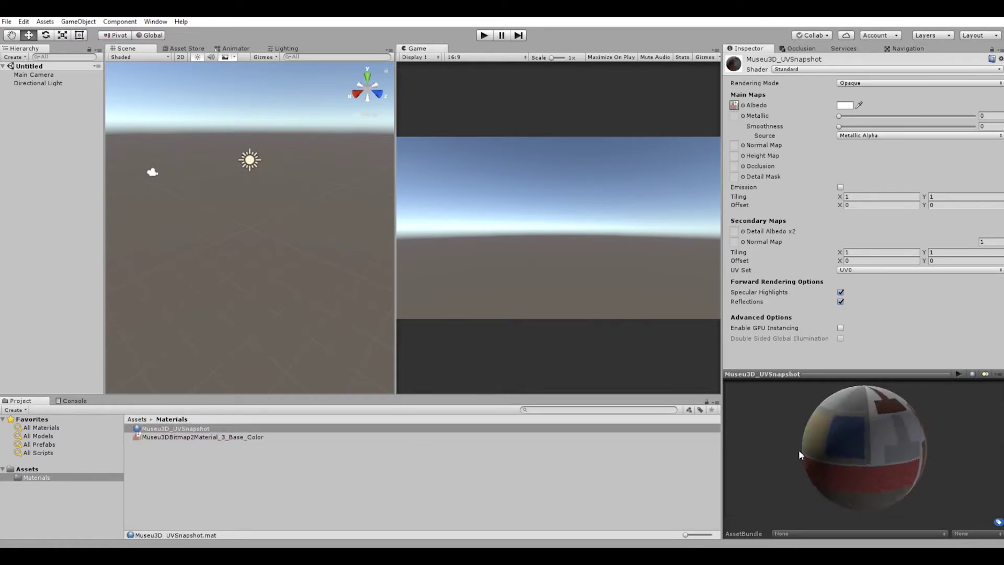
# Step: Reselect the Museu3D model in Assets and view its Model import settings
pyautogui.click(139, 419)
pyautogui.click(162, 436)
pyautogui.moveTo(968, 454)
pyautogui.mouseDown()
pyautogui.moveTo(862, 474)
pyautogui.moveTo(830, 450)
pyautogui.mouseUp()
pyautogui.click(814, 85)
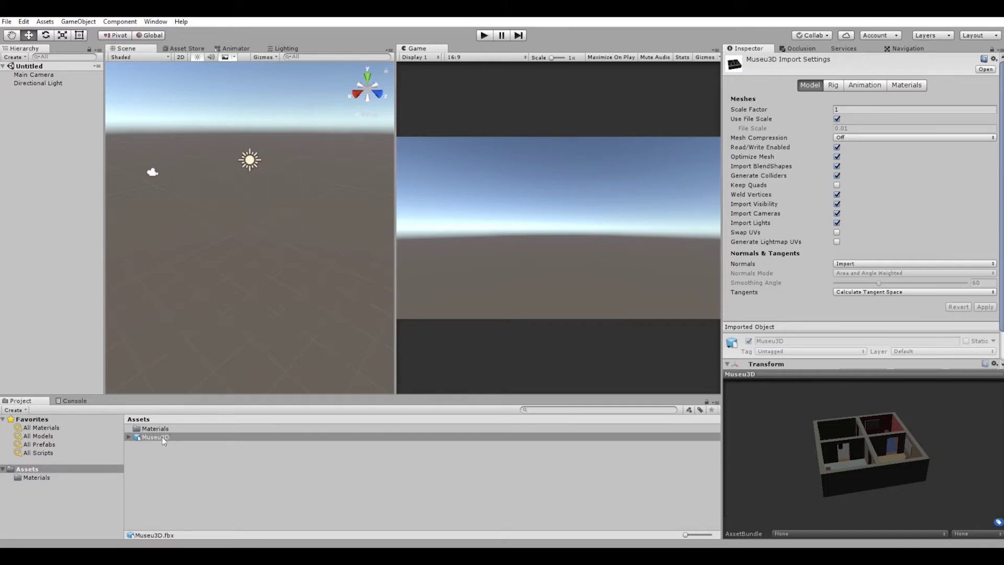
# Step: Drag Museu3D into the Scene view and set its Transform Position to 0, 0, 0
pyautogui.moveTo(161, 437); pyautogui.dragTo(258, 181)
pyautogui.moveTo(254, 209); pyautogui.dragTo(253, 215)
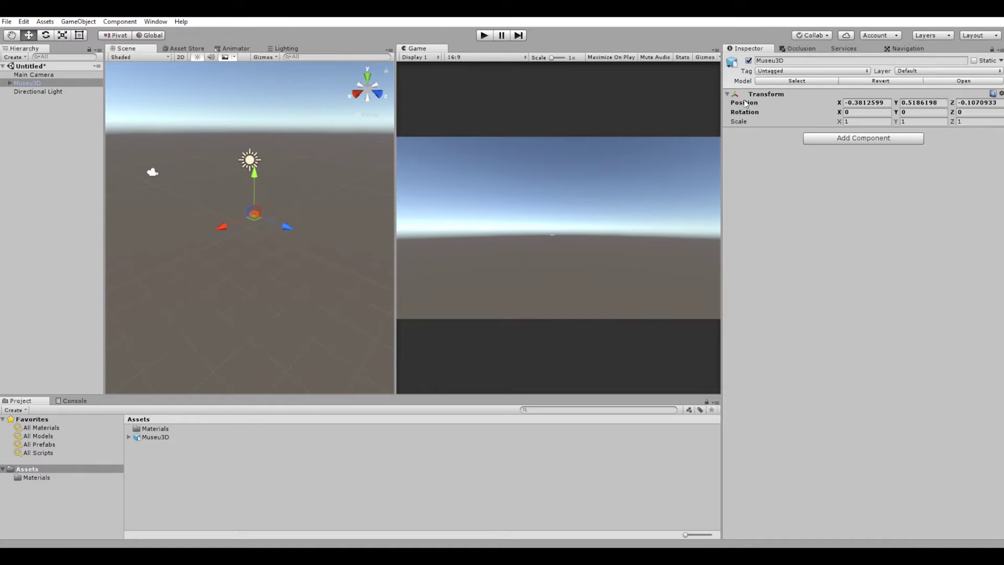
pyautogui.click(867, 103)
pyautogui.write('0')
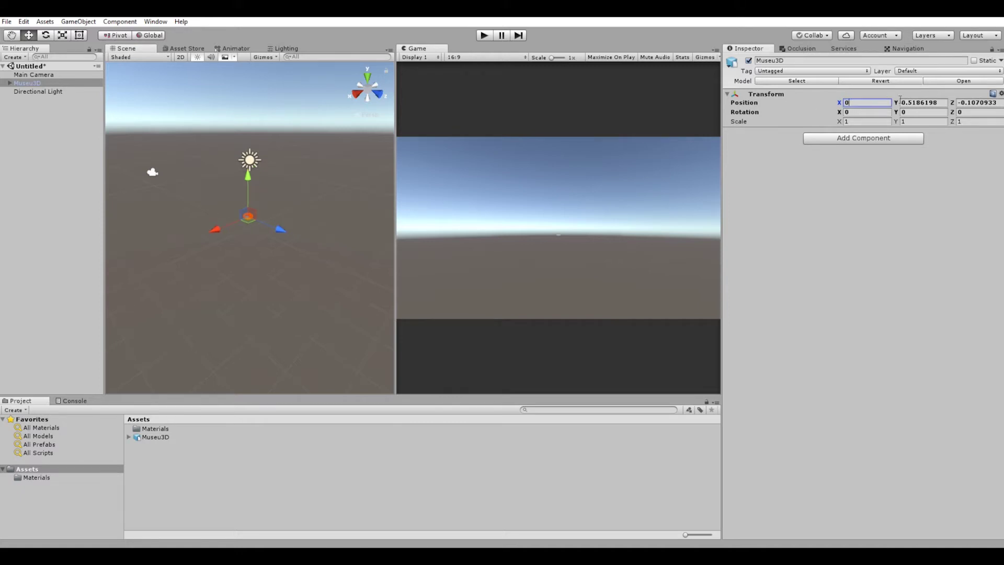
pyautogui.click(935, 102)
pyautogui.write('0')
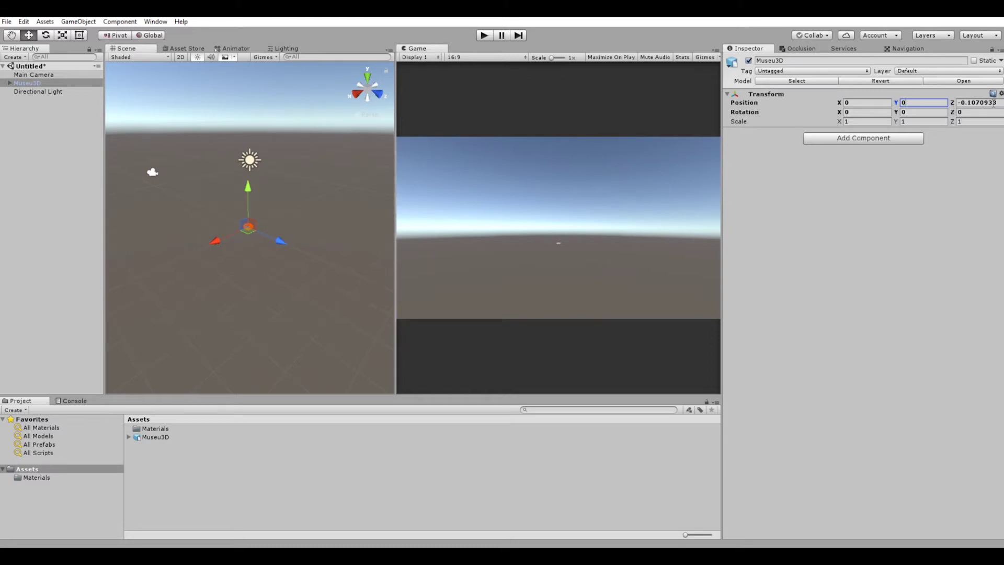
pyautogui.click(993, 103)
pyautogui.write('0')
pyautogui.scroll(5, 254, 218)
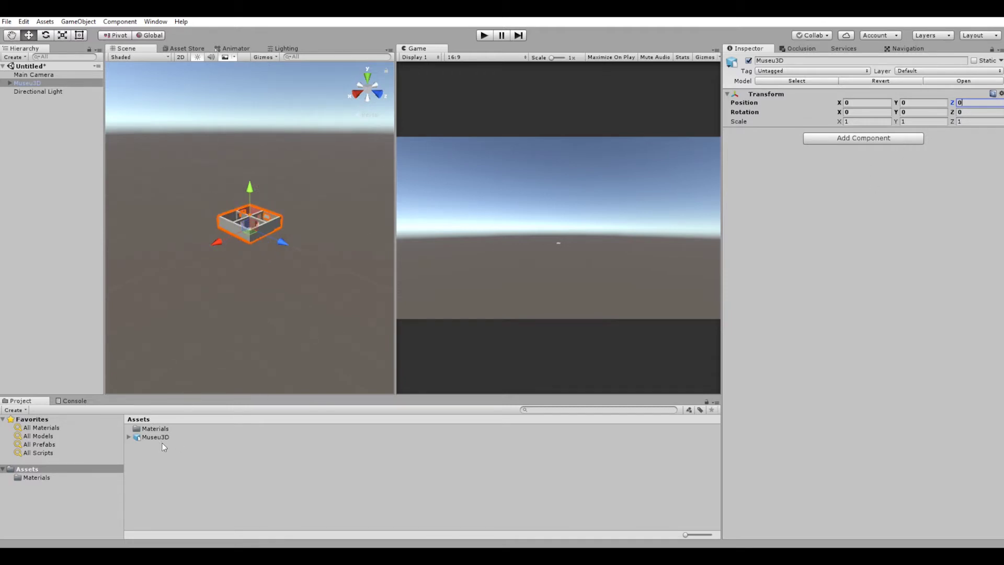
# Step: Delete the existing Museu3D object from the scene
pyautogui.click(47, 115)
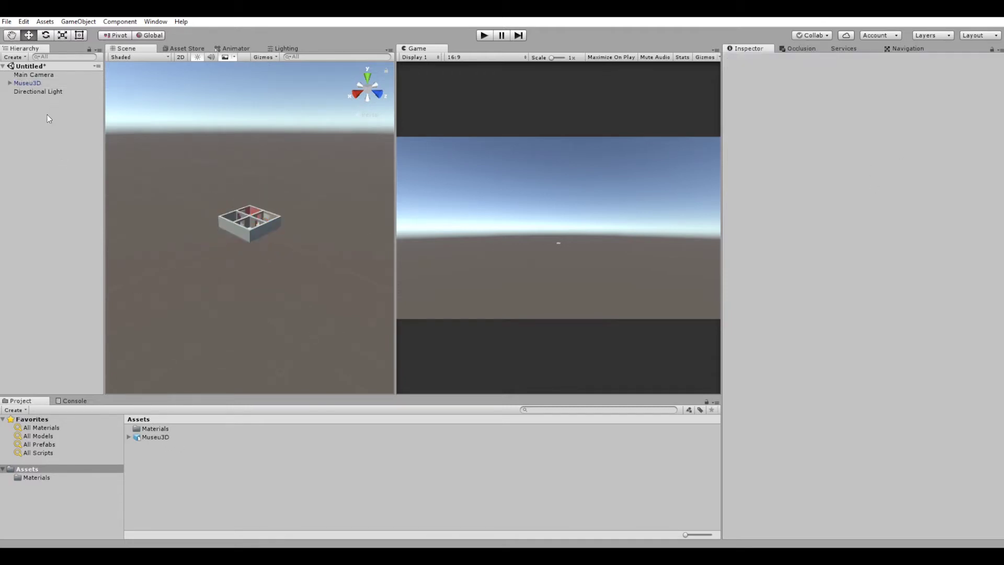
pyautogui.click(33, 85)
pyautogui.press('Delete')
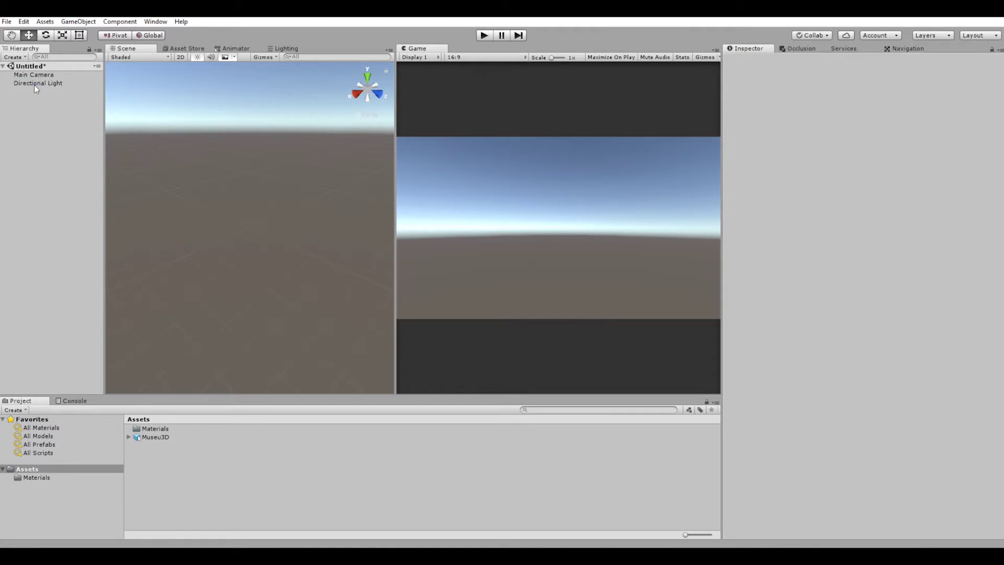
# Step: Drag Museu3D from Assets into the Hierarchy and frame it in the Scene view
pyautogui.moveTo(158, 441); pyautogui.dragTo(52, 157)
pyautogui.moveTo(52, 156); pyautogui.dragTo(58, 168)
pyautogui.moveTo(43, 177); pyautogui.dragTo(44, 185)
pyautogui.moveTo(44, 185); pyautogui.dragTo(43, 158)
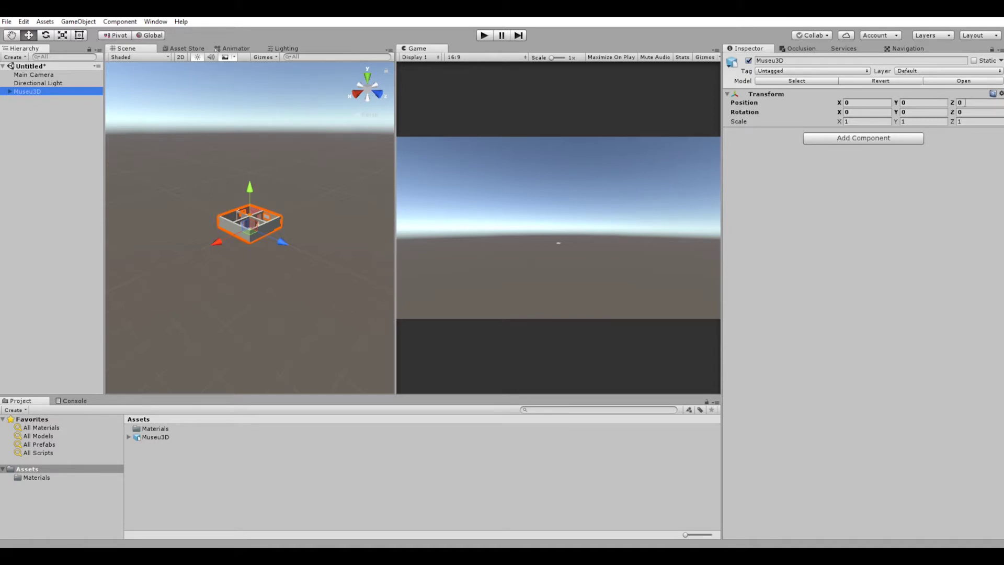
pyautogui.press('f')
pyautogui.moveTo(254, 172)
pyautogui.keyDown('alt'); pyautogui.mouseDown()
pyautogui.moveTo(347, 257)
pyautogui.moveTo(284, 224)
pyautogui.moveTo(412, 265)
pyautogui.moveTo(261, 235)
pyautogui.moveTo(262, 385)
pyautogui.mouseUp(); pyautogui.keyUp('alt')
pyautogui.scroll(-10, 285, 224)
pyautogui.press('f')
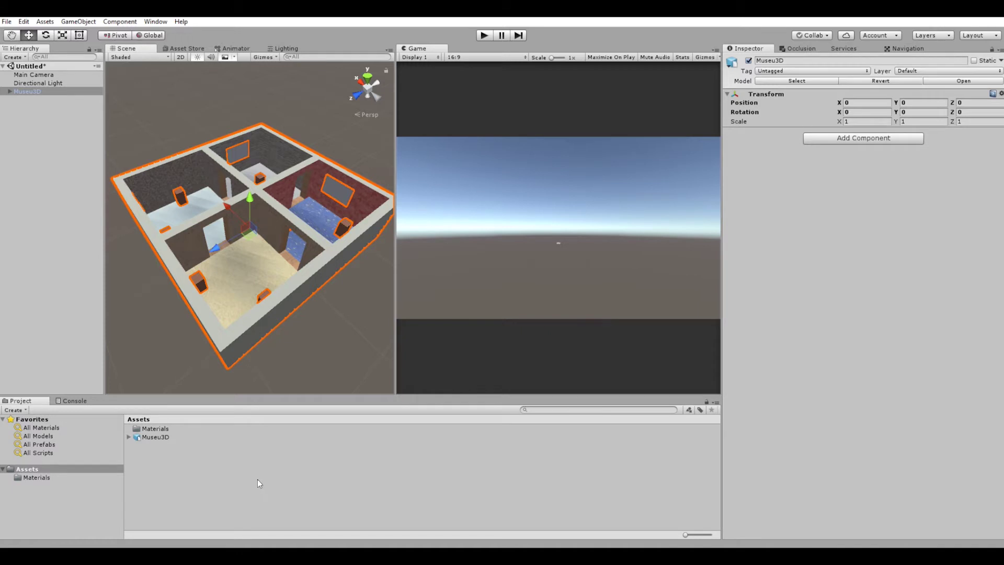
# Step: Import the Characters package via Assets > Import Package, including all files
pyautogui.click(79, 22)
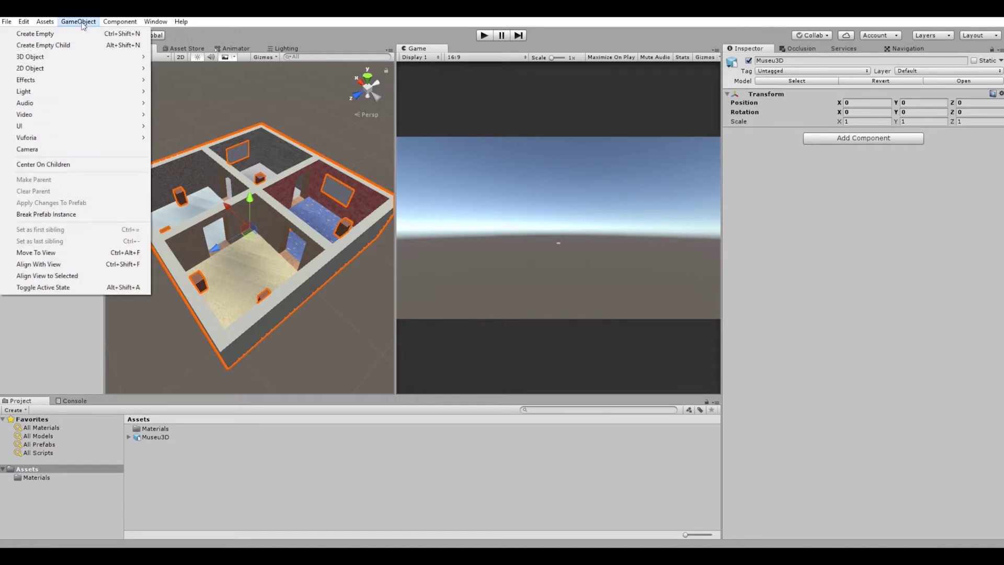
pyautogui.moveTo(45, 24)
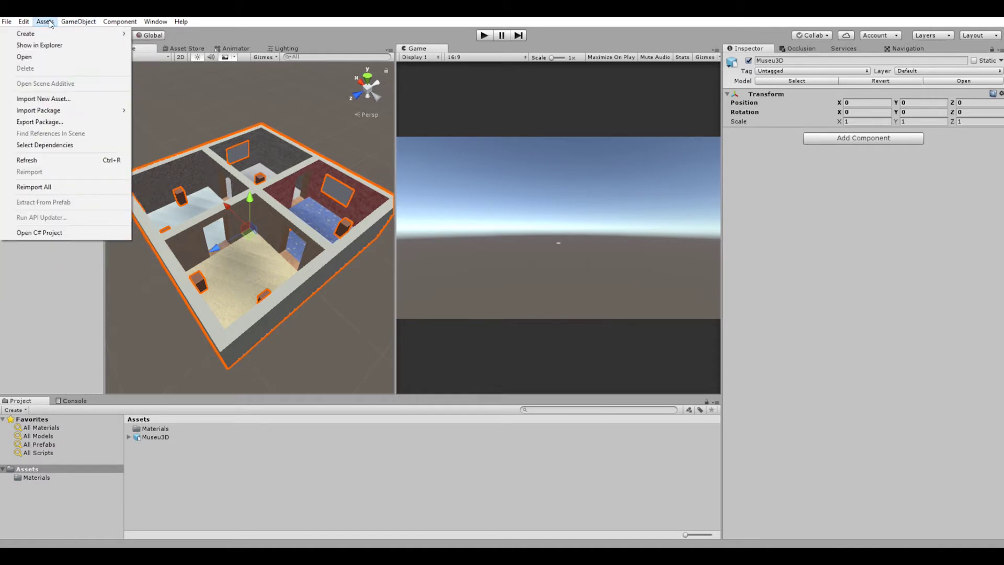
pyautogui.moveTo(61, 109)
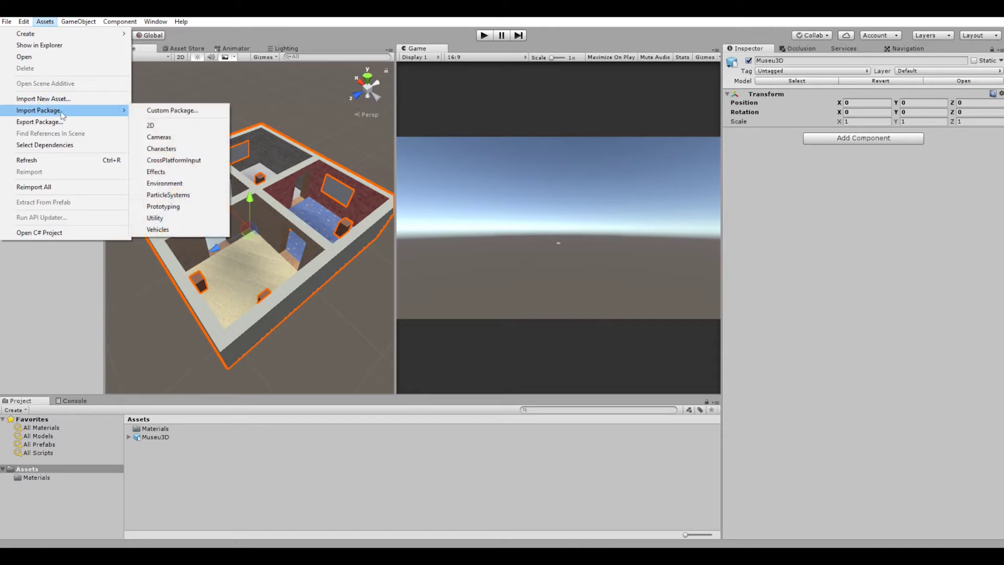
pyautogui.click(178, 149)
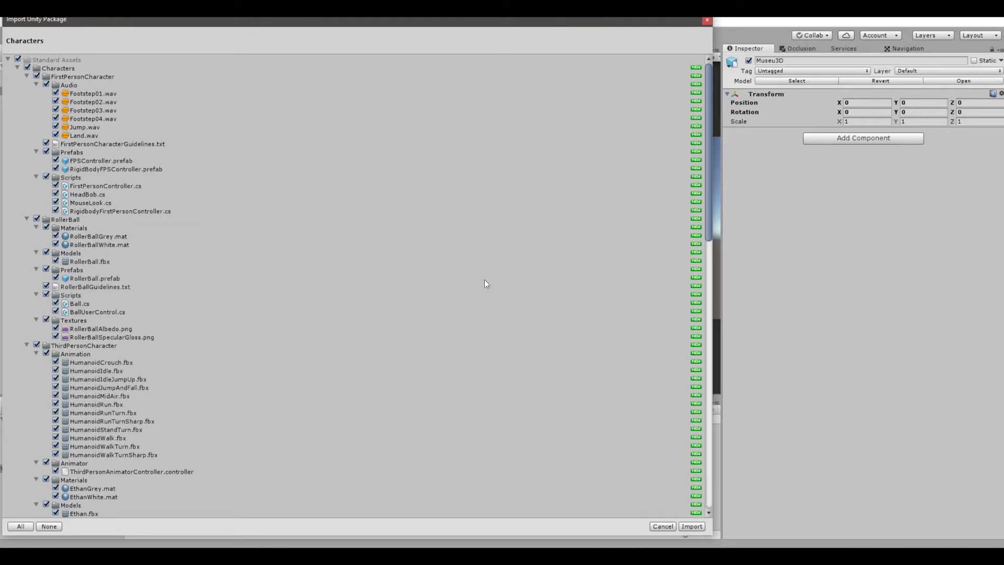
pyautogui.click(683, 524)
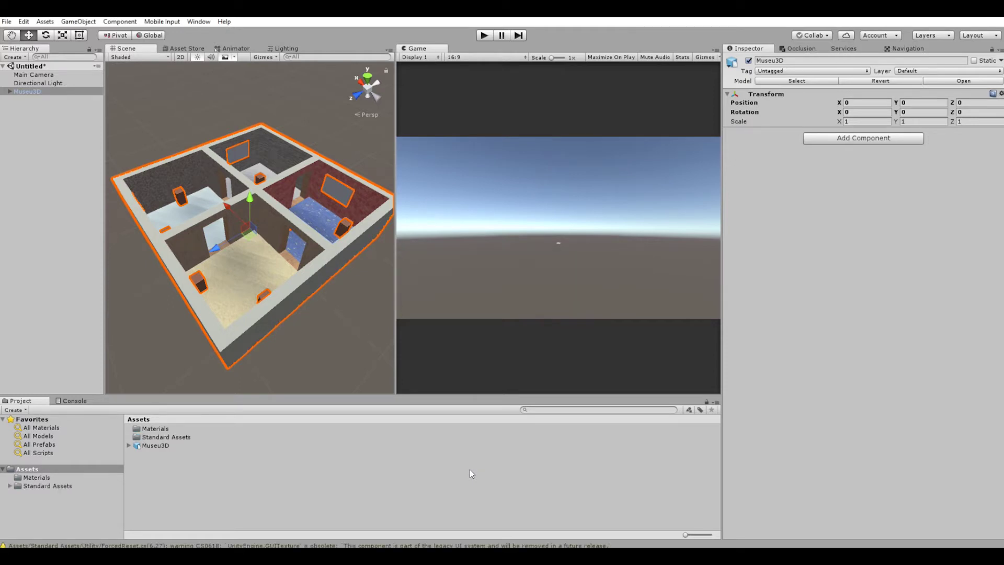
# Step: Browse into Standard Assets > Characters > ThirdPersonCharacter > Prefabs in the Project panel
pyautogui.doubleClick(175, 437)
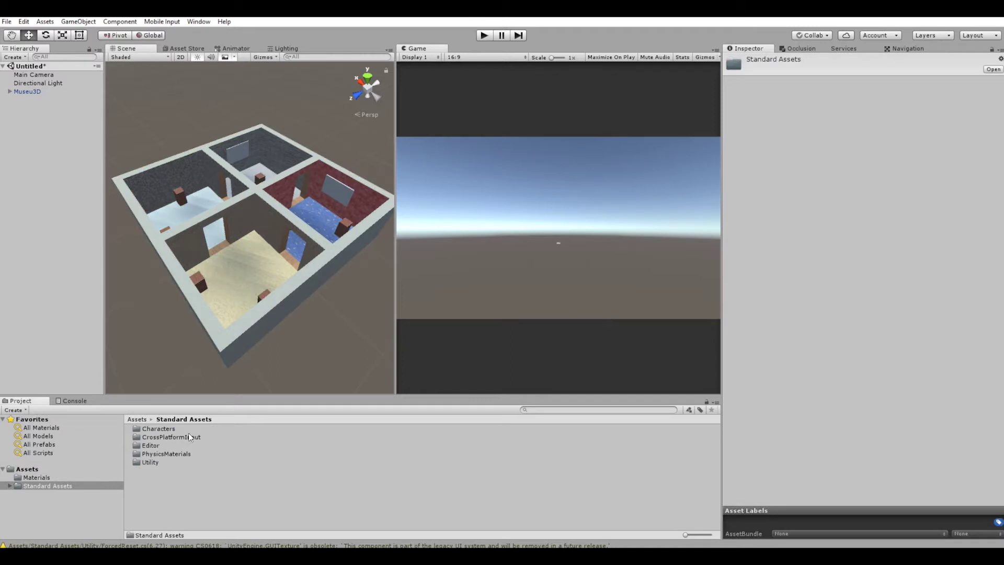
pyautogui.doubleClick(160, 428)
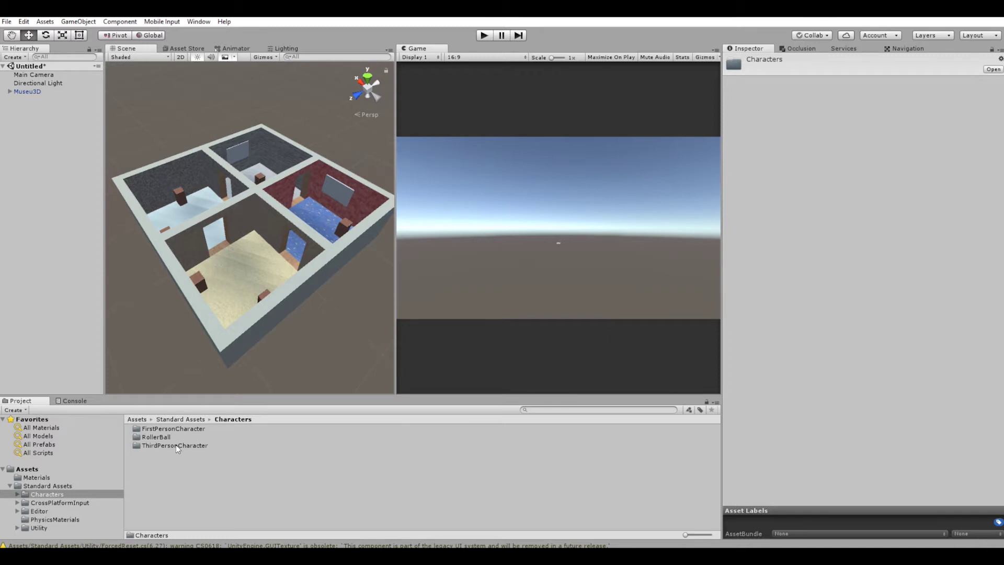
pyautogui.doubleClick(176, 445)
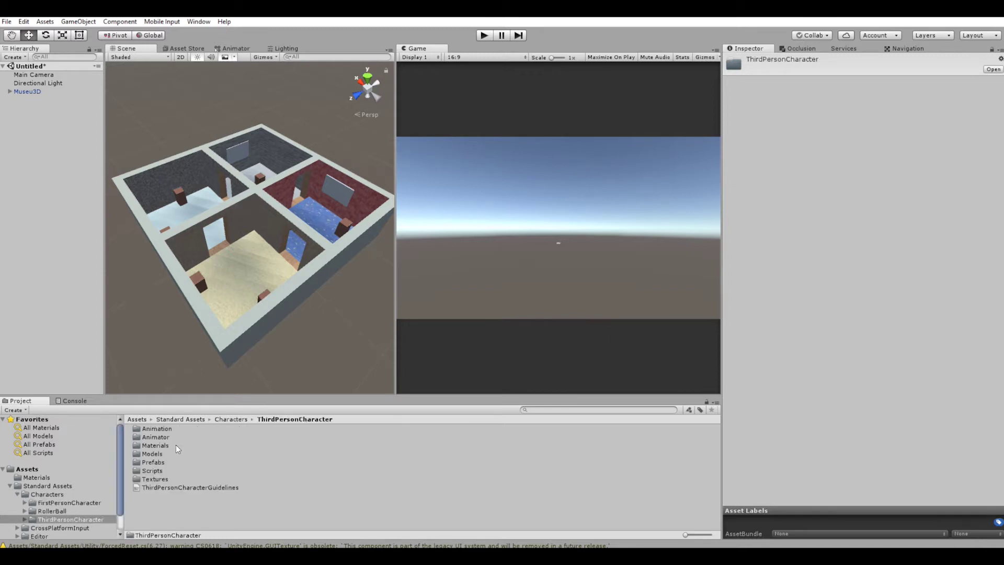
pyautogui.doubleClick(153, 462)
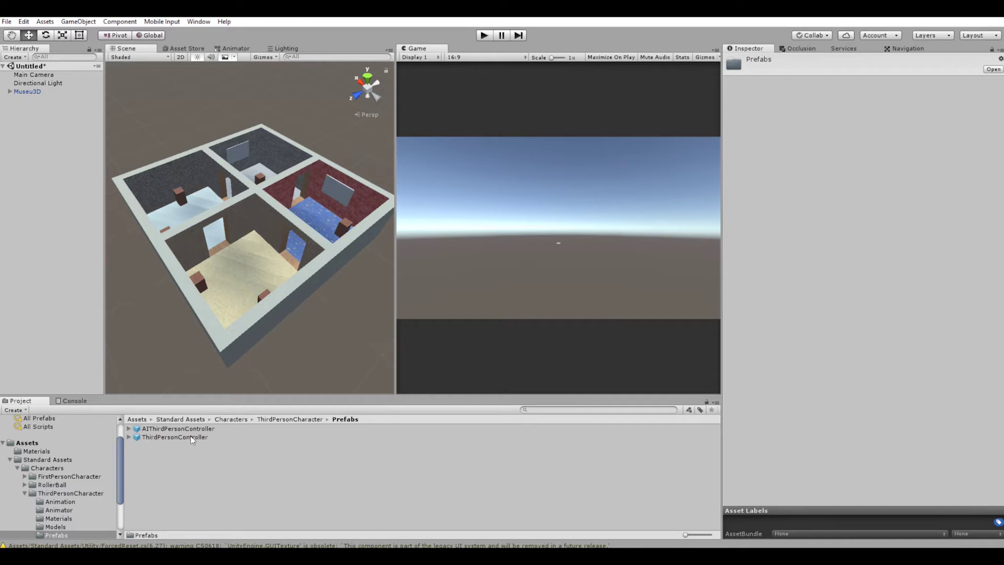
# Step: Drag the ThirdPersonController prefab into the Hierarchy, frame it, and select it
pyautogui.click(171, 439)
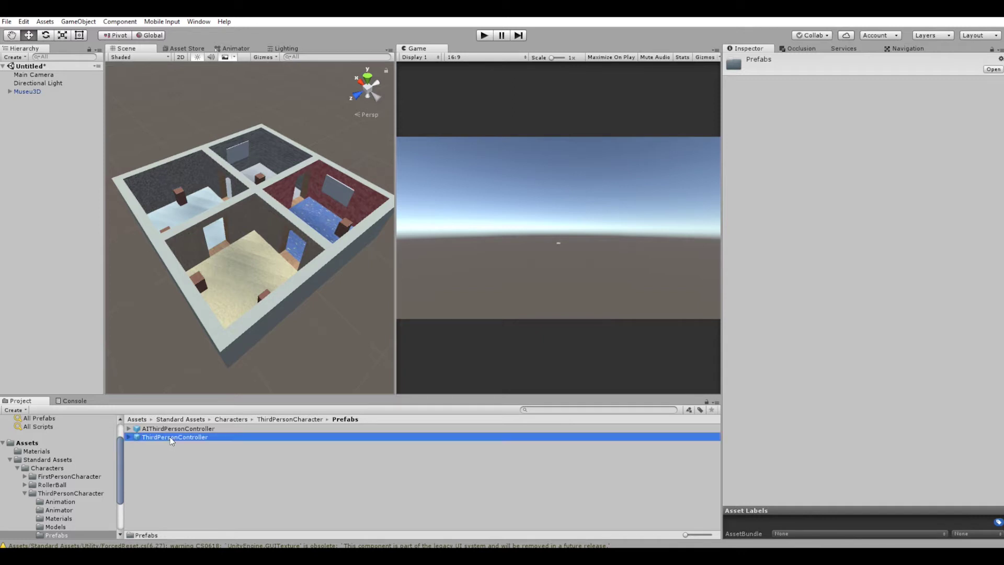
pyautogui.moveTo(172, 440); pyautogui.dragTo(43, 175)
pyautogui.press('f')
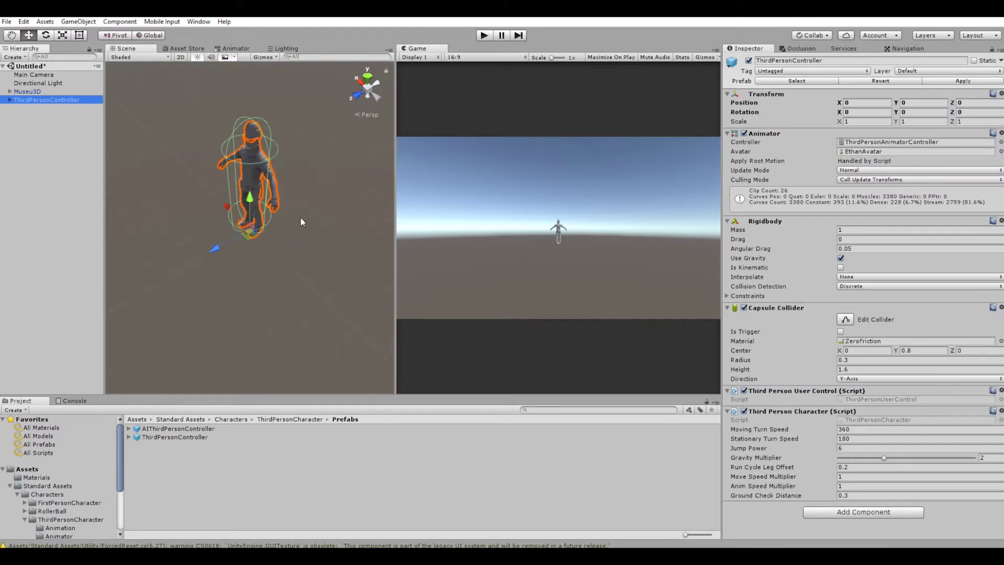
pyautogui.scroll(2, 300, 217)
pyautogui.scroll(2, 300, 218)
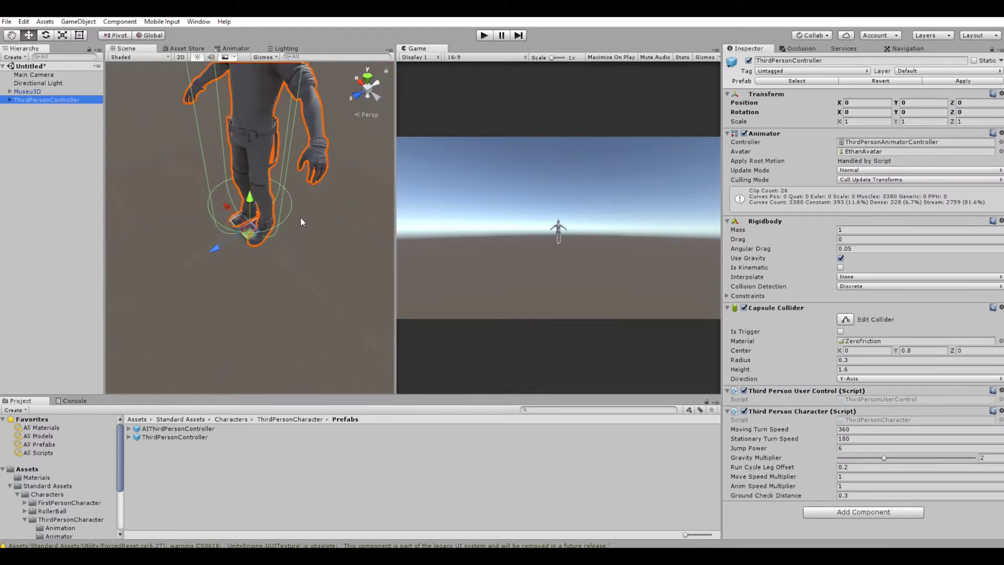
pyautogui.scroll(3, 300, 217)
pyautogui.scroll(2, 301, 217)
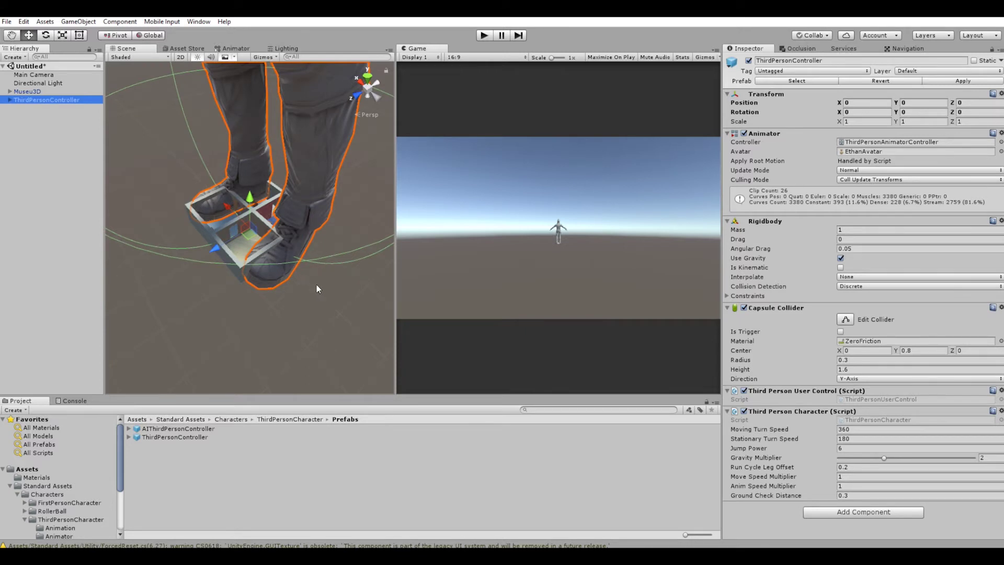
pyautogui.scroll(-3, 309, 262)
pyautogui.scroll(-2, 301, 236)
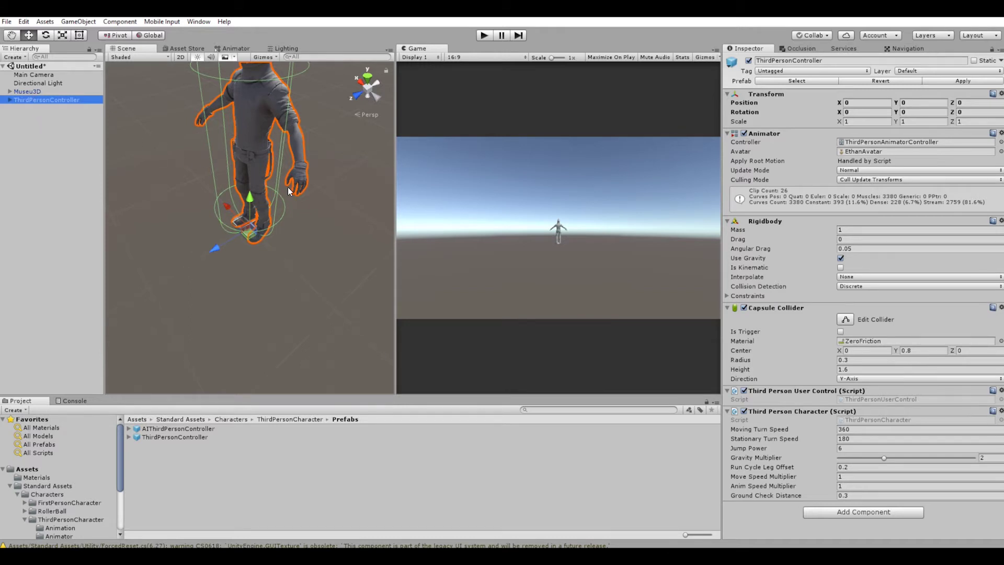
pyautogui.scroll(-2, 288, 183)
pyautogui.click(33, 90)
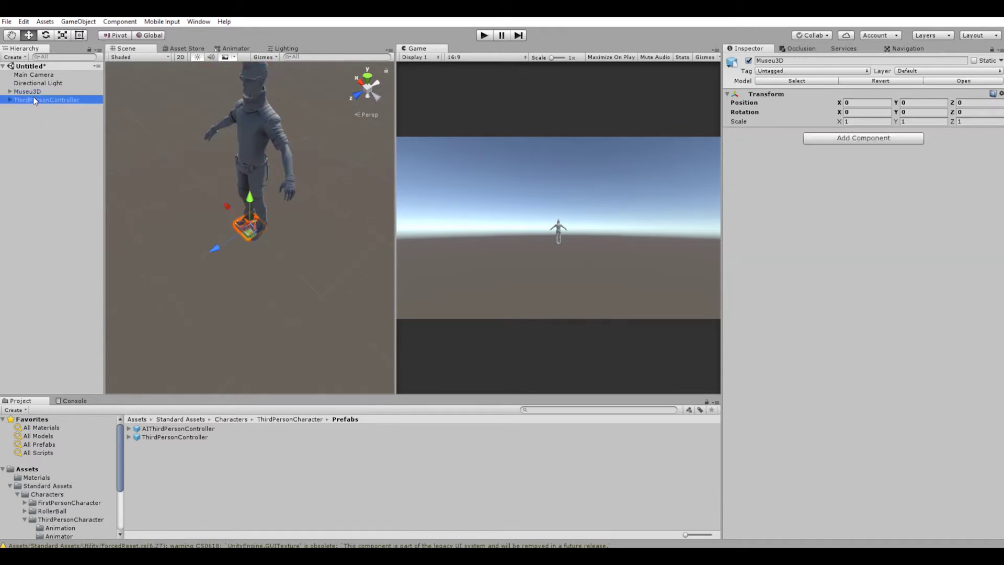
pyautogui.click(33, 97)
# Step: Delete ThirdPersonController and select the FPSController prefab in FirstPersonCharacter > Prefabs
pyautogui.press('Delete')
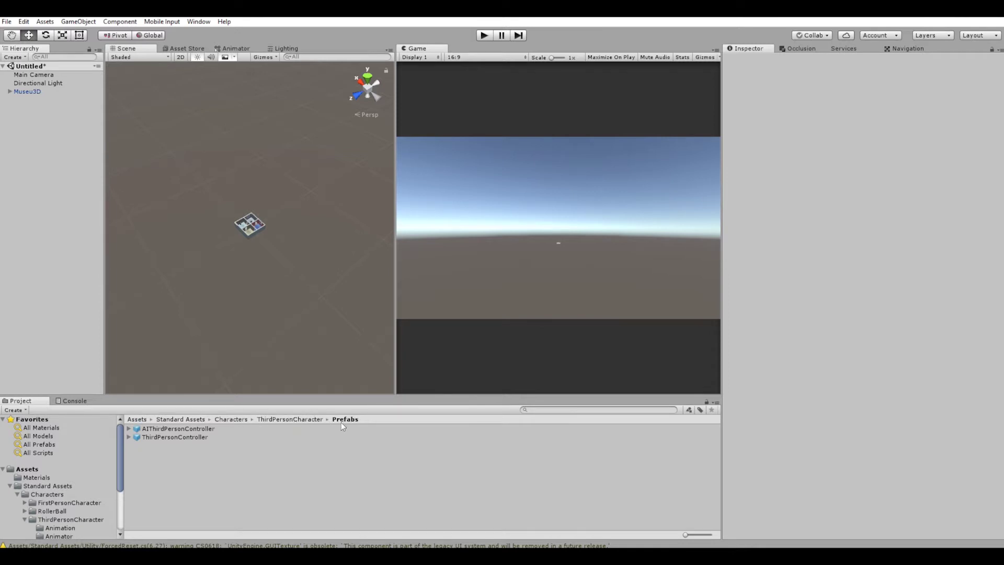
pyautogui.click(540, 409)
pyautogui.write('first')
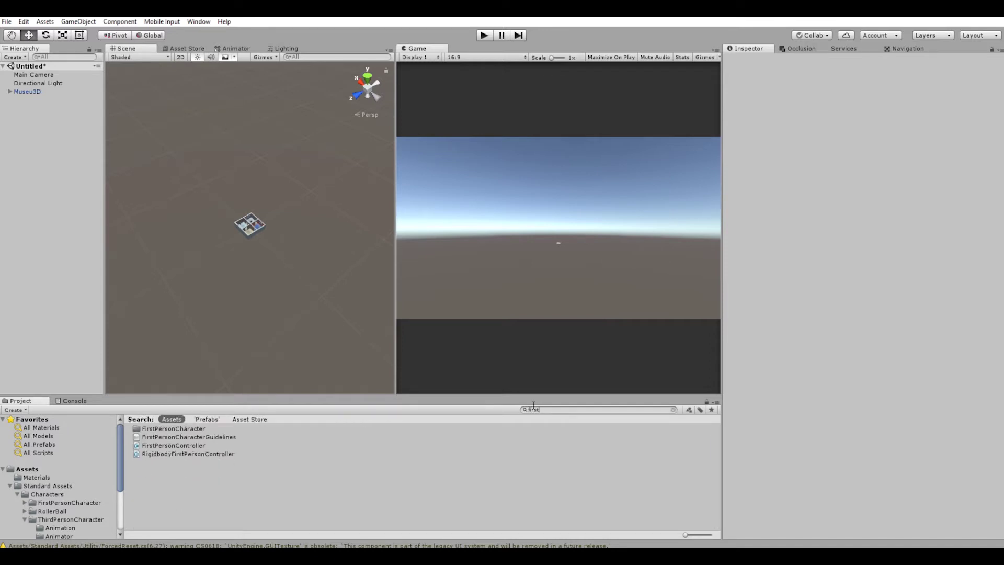
pyautogui.write(' person')
pyautogui.doubleClick(172, 427)
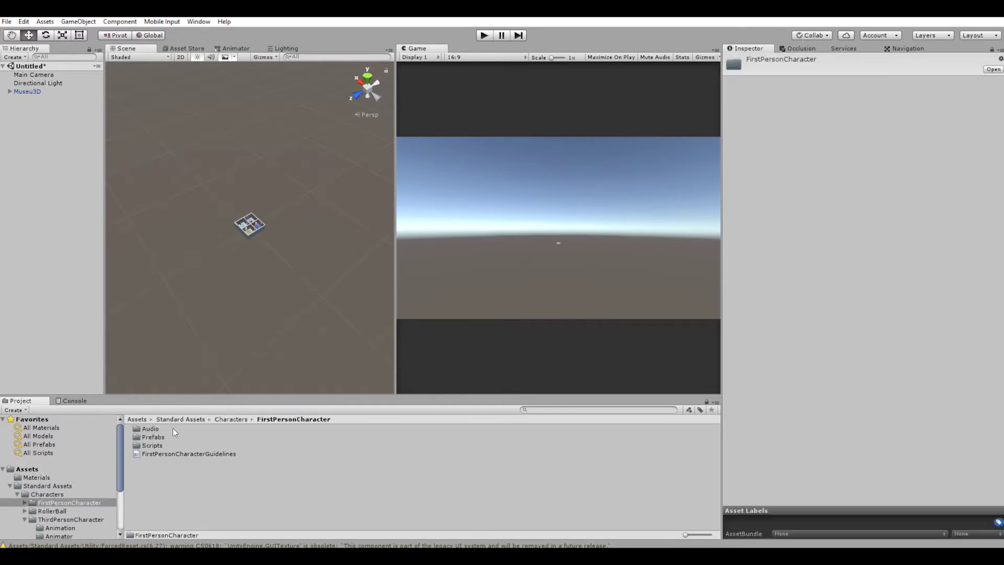
pyautogui.doubleClick(154, 437)
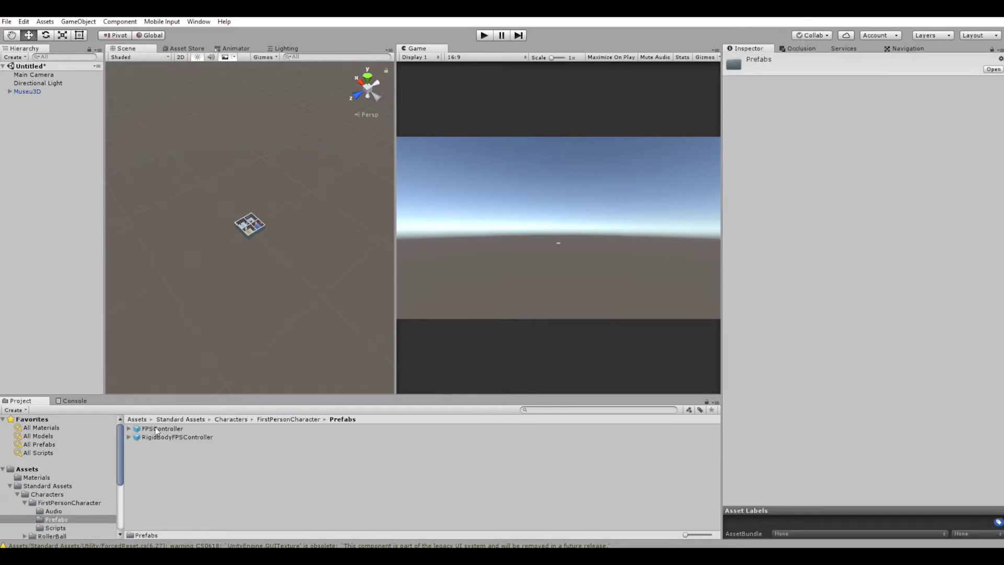
pyautogui.click(163, 429)
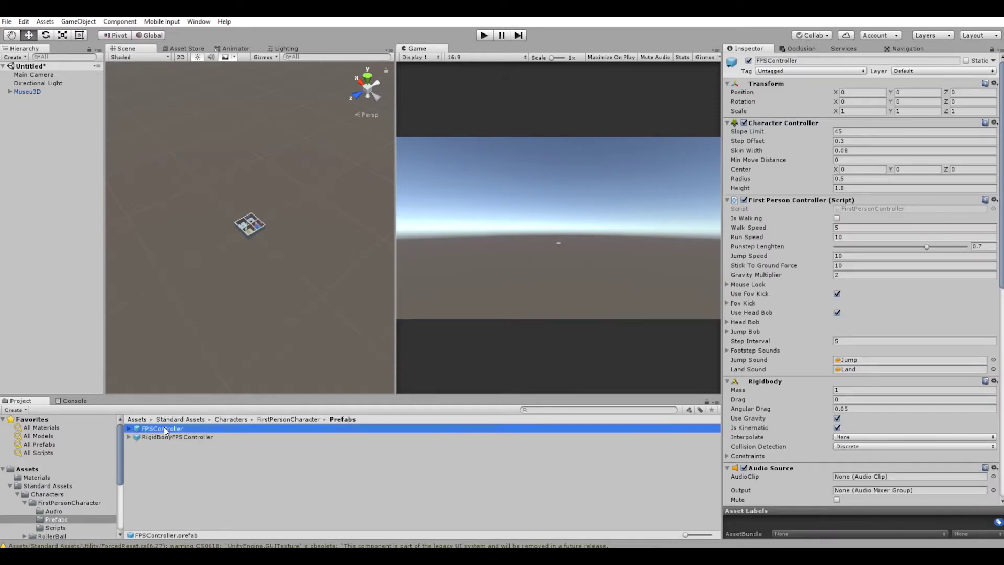
# Step: Drop the FPSController prefab into the Hierarchy and inspect it in the Scene view
pyautogui.moveTo(165, 430); pyautogui.dragTo(54, 130)
pyautogui.scroll(3, 292, 231)
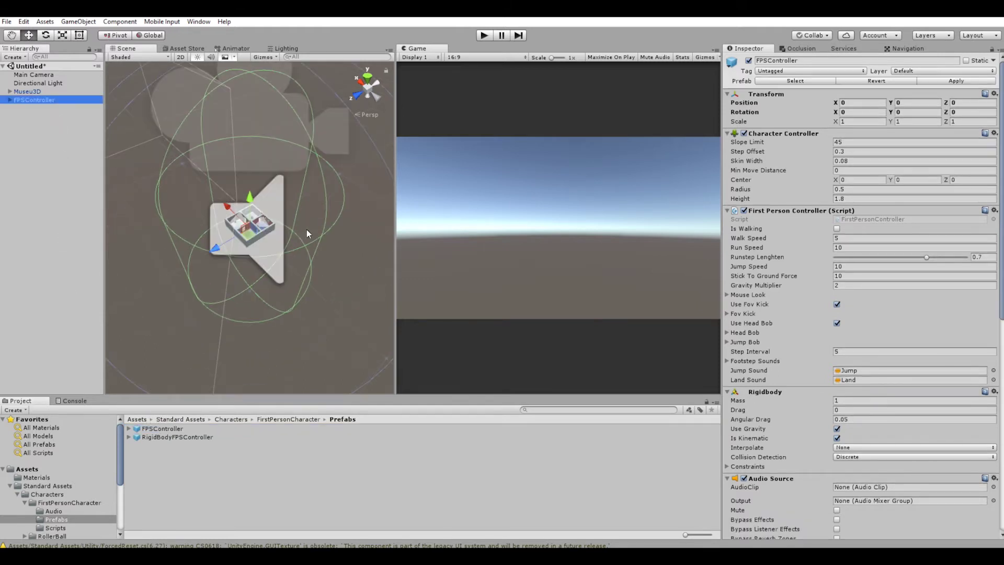
pyautogui.moveTo(309, 233)
pyautogui.keyDown('alt'); pyautogui.mouseDown()
pyautogui.moveTo(330, 174)
pyautogui.moveTo(296, 151)
pyautogui.mouseUp(); pyautogui.keyUp('alt')
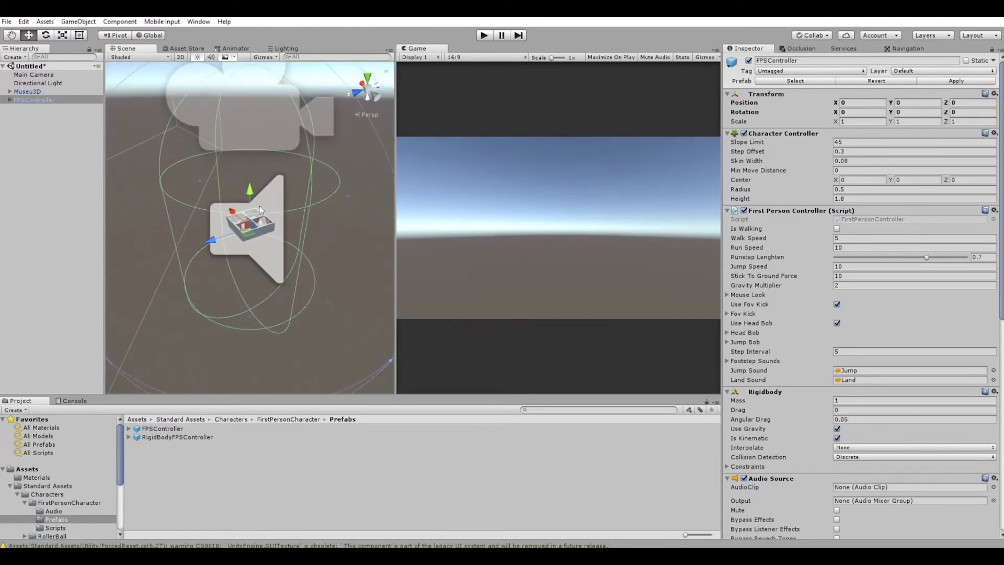
pyautogui.scroll(-2, 309, 269)
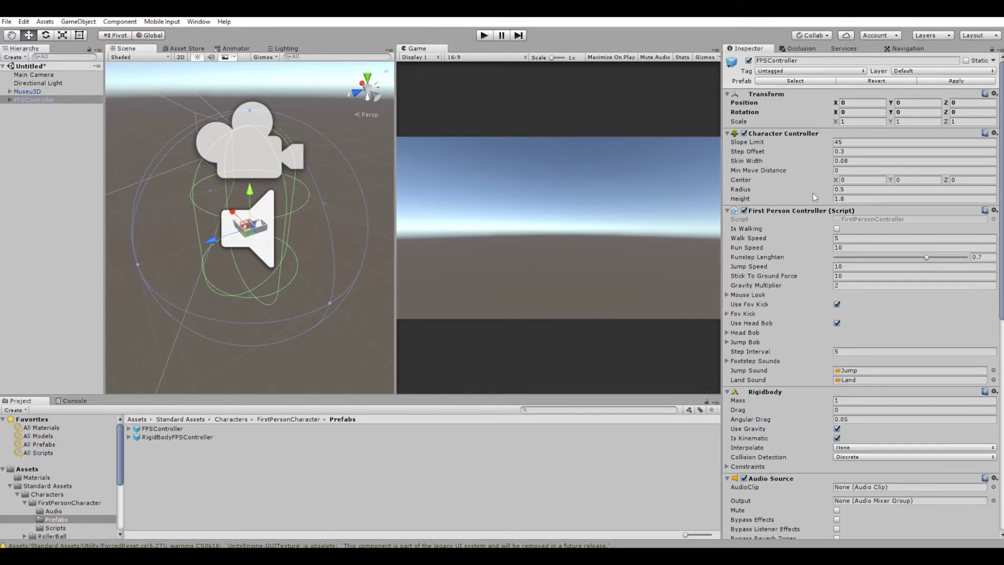
pyautogui.scroll(-1, 295, 212)
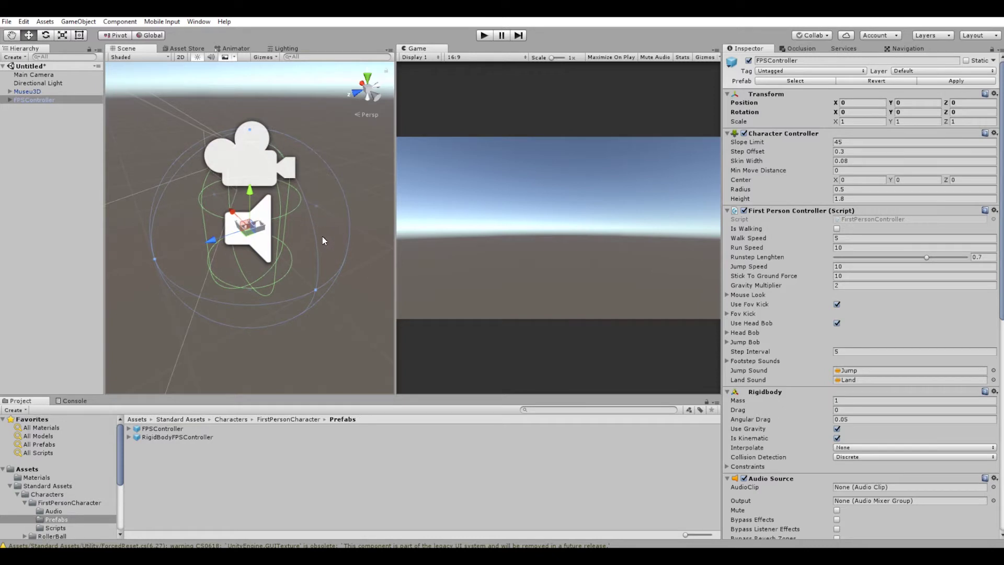
pyautogui.scroll(2, 315, 243)
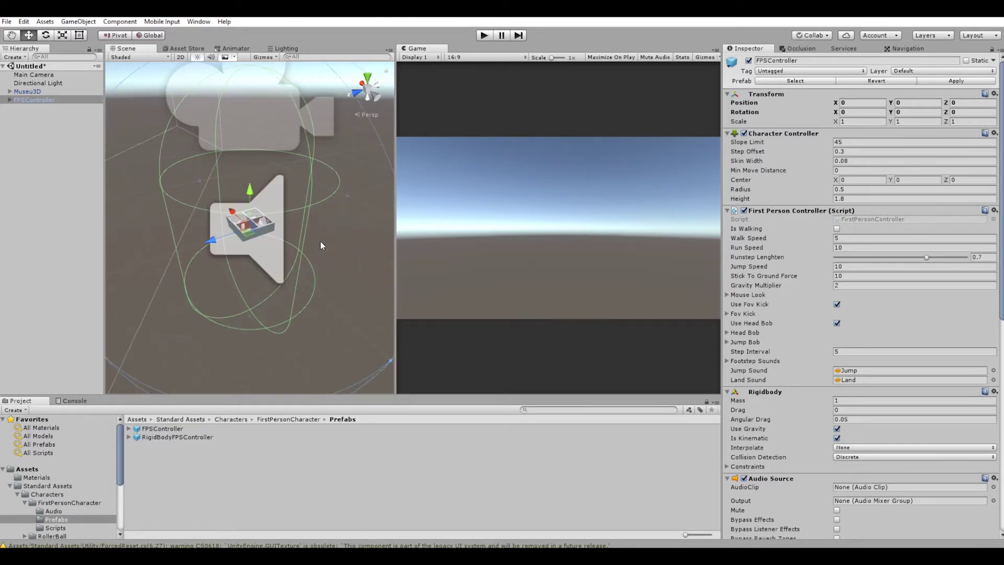
pyautogui.moveTo(315, 243)
pyautogui.mouseDown(button='right')
pyautogui.moveTo(326, 219)
pyautogui.moveTo(319, 224)
pyautogui.mouseUp(button='right')
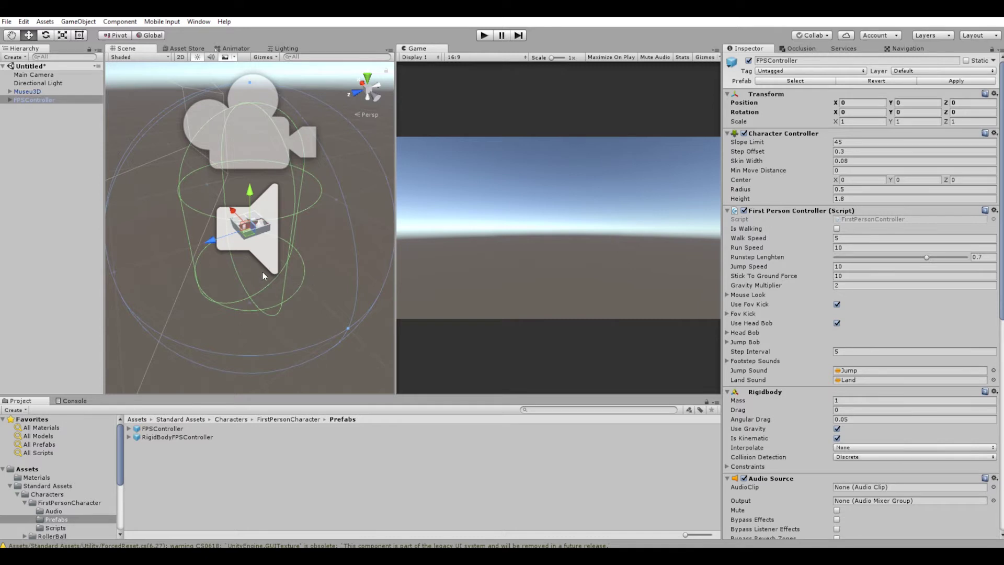
pyautogui.click(32, 92)
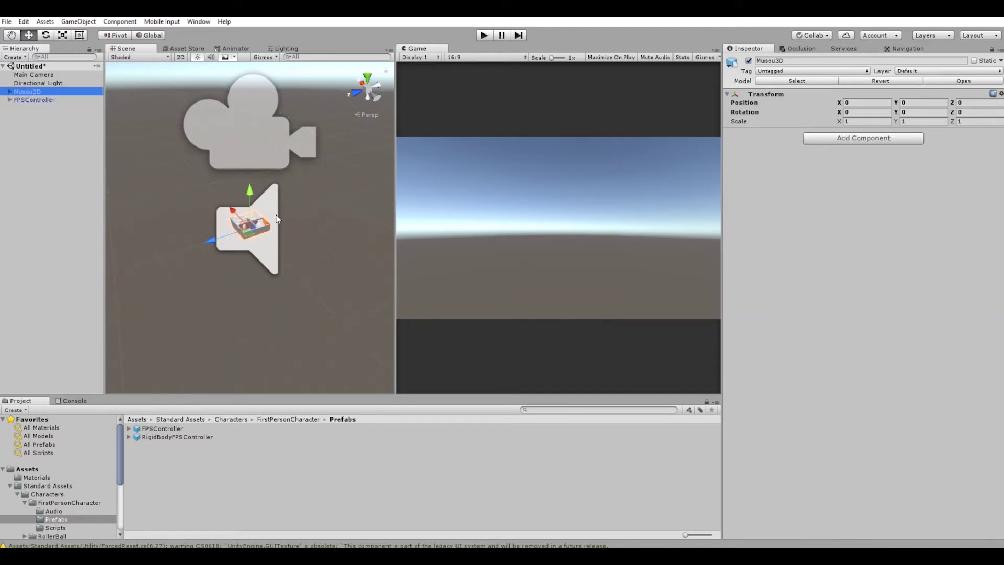
# Step: Scale the Museu3D house uniformly up to about 32.5 with the Scale tool
pyautogui.press('r')
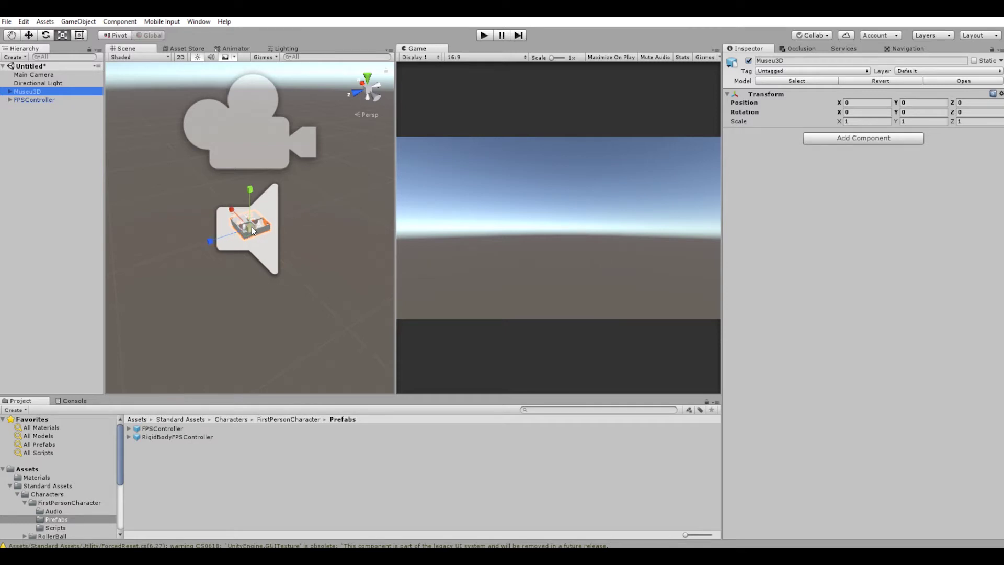
pyautogui.moveTo(250, 227); pyautogui.dragTo(733, 308)
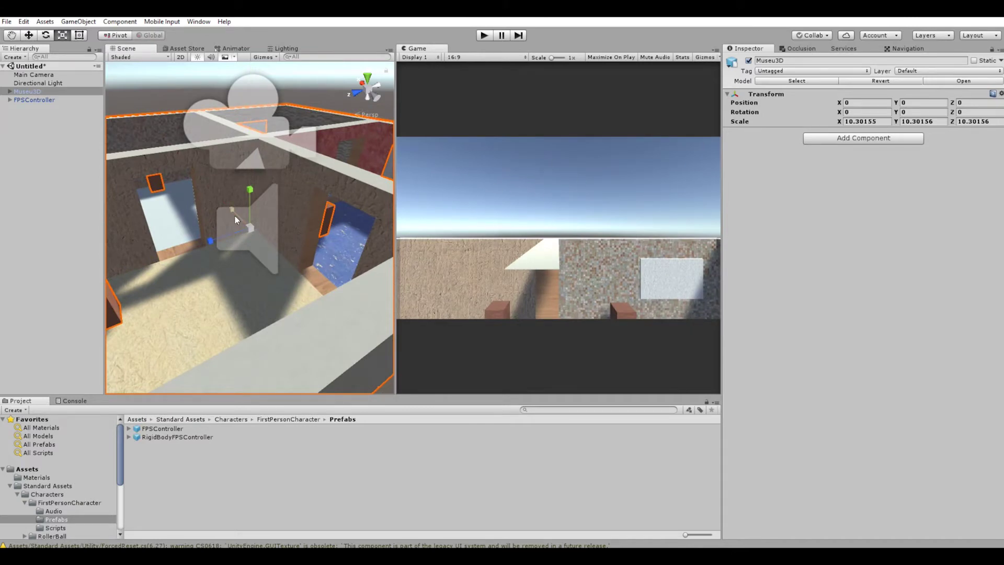
pyautogui.scroll(-5, 234, 215)
pyautogui.keyDown('alt'); pyautogui.moveTo(235, 220); pyautogui.dragTo(354, 247); pyautogui.keyUp('alt')
pyautogui.scroll(-5, 342, 245)
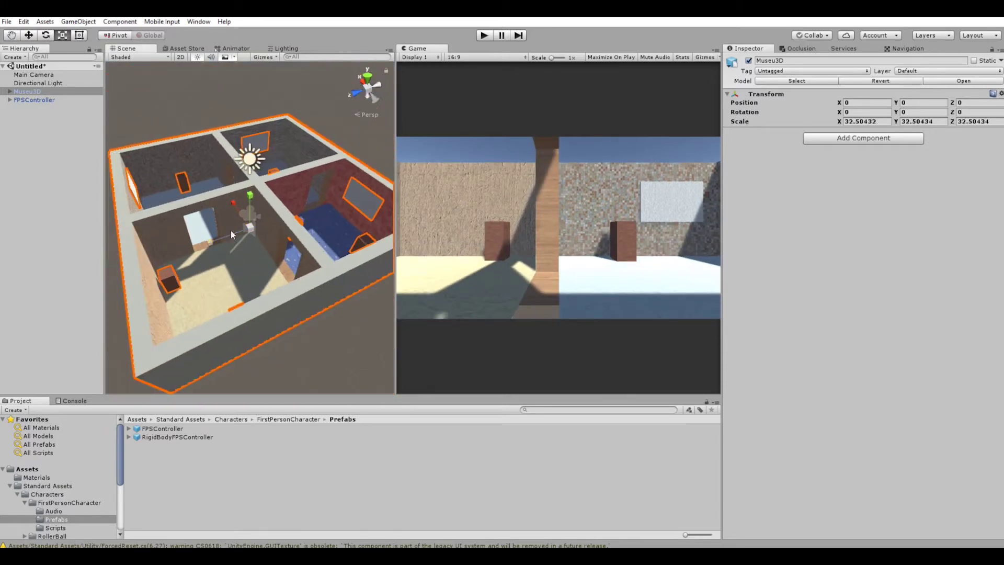
pyautogui.keyDown('alt'); pyautogui.moveTo(231, 230); pyautogui.dragTo(114, 121); pyautogui.keyUp('alt')
# Step: Raise the FPSController slightly above the floor
pyautogui.click(41, 99)
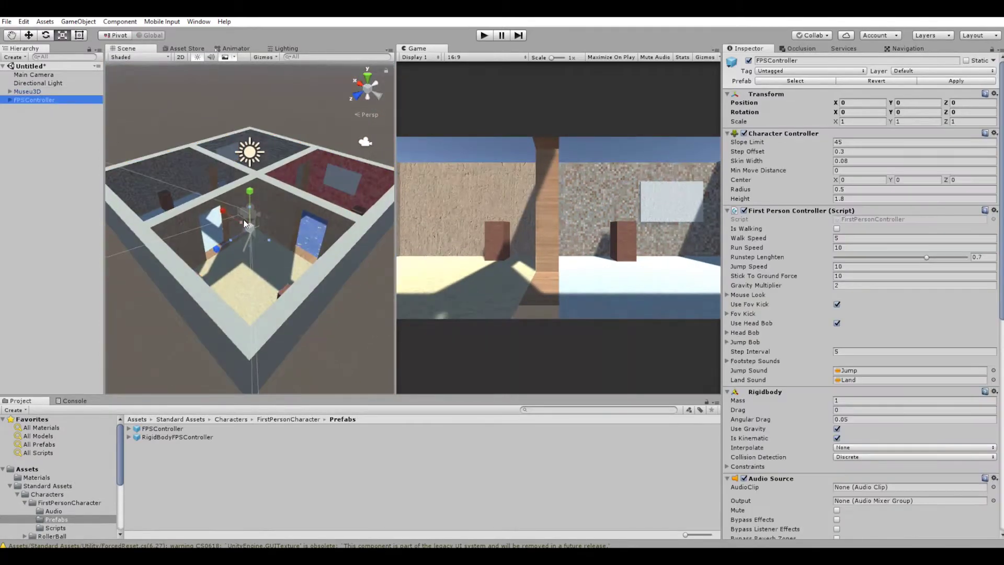
pyautogui.press('f')
pyautogui.press('w')
pyautogui.moveTo(250, 189)
pyautogui.mouseDown()
pyautogui.moveTo(252, 158)
pyautogui.moveTo(222, 184)
pyautogui.moveTo(321, 272)
pyautogui.moveTo(329, 301)
pyautogui.moveTo(293, 245)
pyautogui.mouseUp()
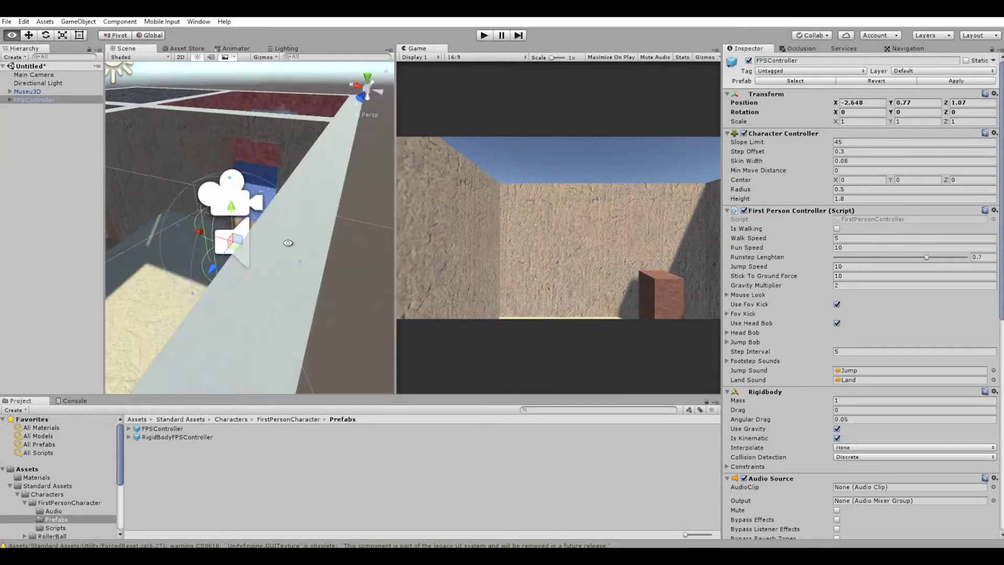
pyautogui.scroll(-10, 294, 245)
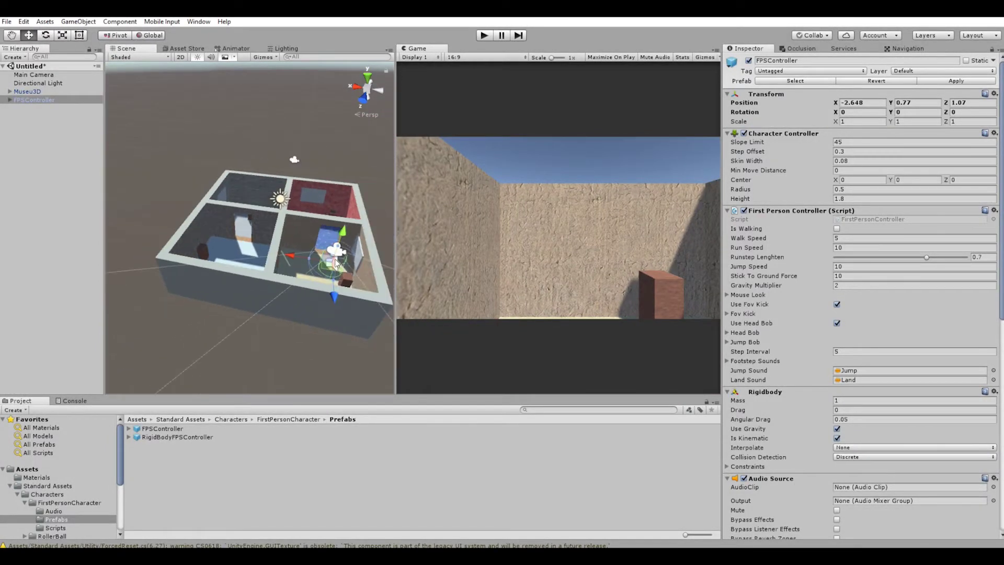
pyautogui.keyDown('alt'); pyautogui.moveTo(348, 267); pyautogui.dragTo(314, 225); pyautogui.keyUp('alt')
# Step: Enlarge Museu3D to roughly 84 scale and lift the FPSController to Y 1.34
pyautogui.click(30, 92)
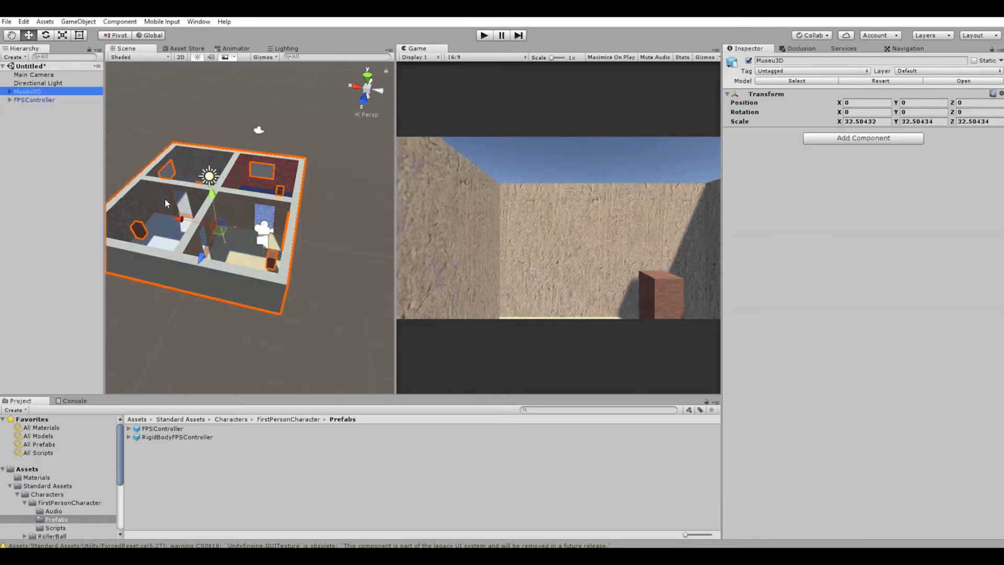
pyautogui.press('r')
pyautogui.moveTo(212, 228)
pyautogui.mouseDown()
pyautogui.moveTo(279, 245)
pyautogui.moveTo(125, 95)
pyautogui.mouseUp()
pyautogui.click(50, 100)
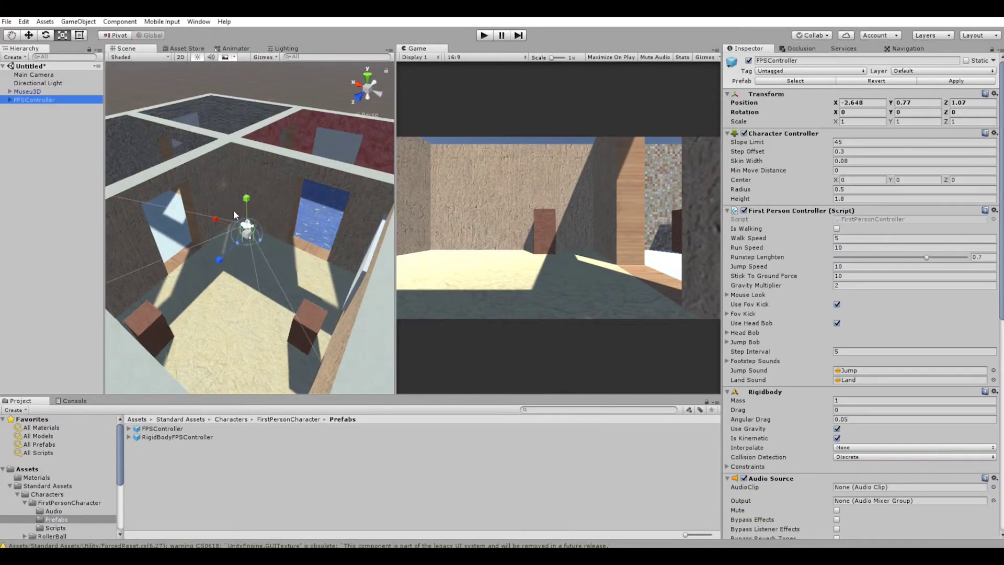
pyautogui.moveTo(247, 202)
pyautogui.mouseDown()
pyautogui.moveTo(274, 224)
pyautogui.moveTo(393, 204)
pyautogui.moveTo(343, 187)
pyautogui.moveTo(222, 222)
pyautogui.moveTo(282, 243)
pyautogui.moveTo(236, 170)
pyautogui.moveTo(179, 153)
pyautogui.mouseUp()
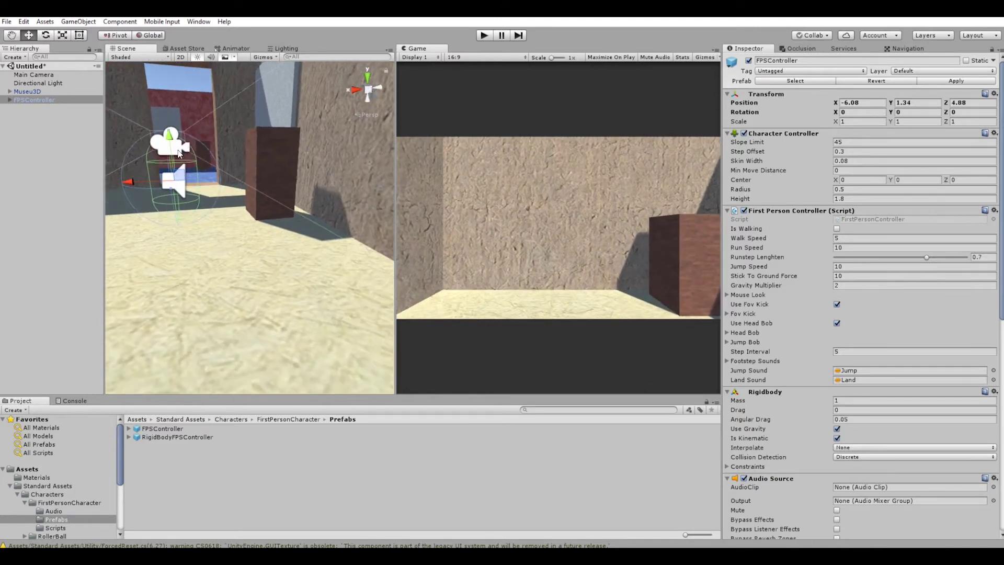
pyautogui.keyDown('alt'); pyautogui.moveTo(285, 153); pyautogui.dragTo(307, 179); pyautogui.keyUp('alt')
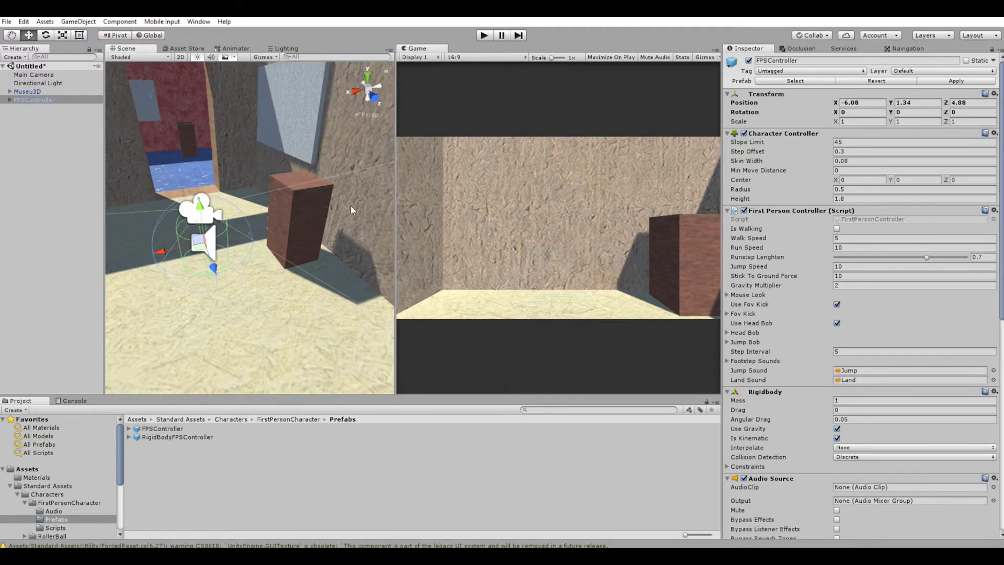
# Step: Shrink the Museu3D house slightly with the Scale tool
pyautogui.click(33, 91)
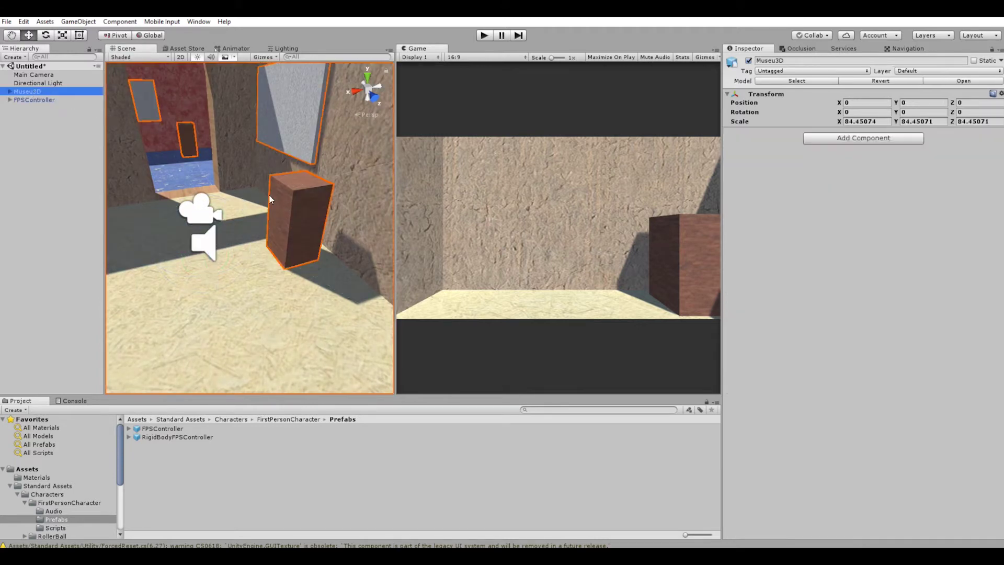
pyautogui.press('q')
pyautogui.scroll(-10, 279, 193)
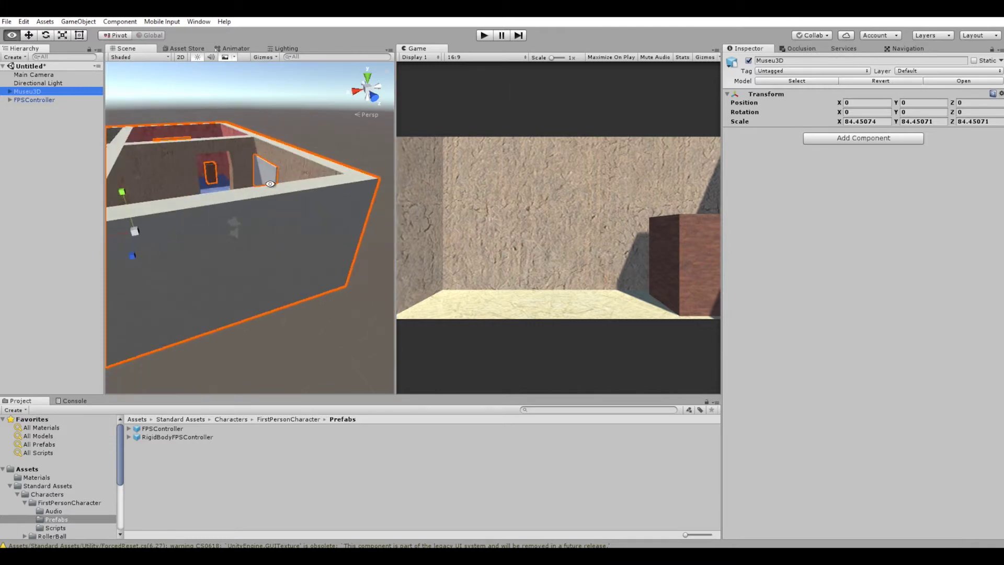
pyautogui.scroll(3, 209, 240)
pyautogui.press('r')
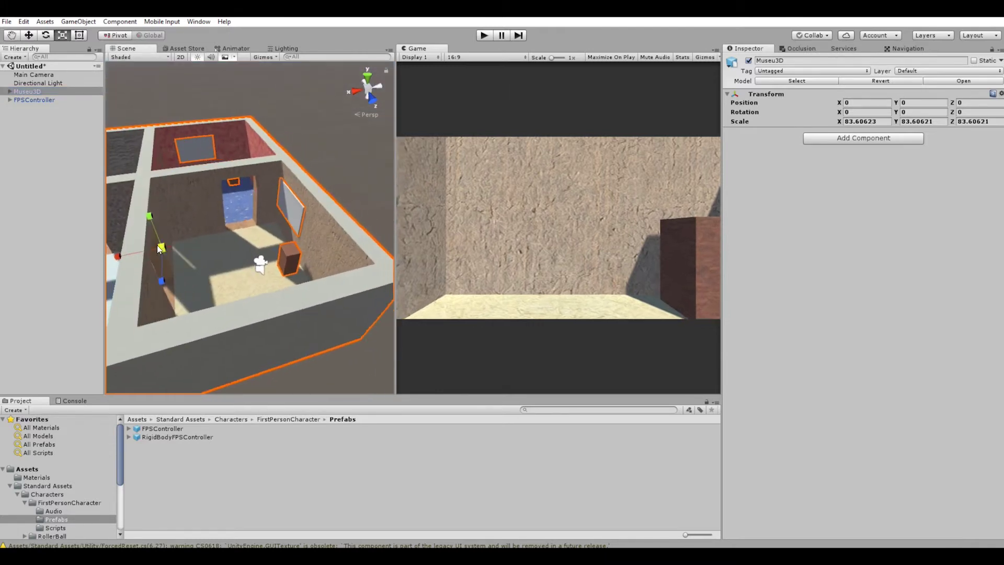
pyautogui.moveTo(168, 248); pyautogui.dragTo(142, 246)
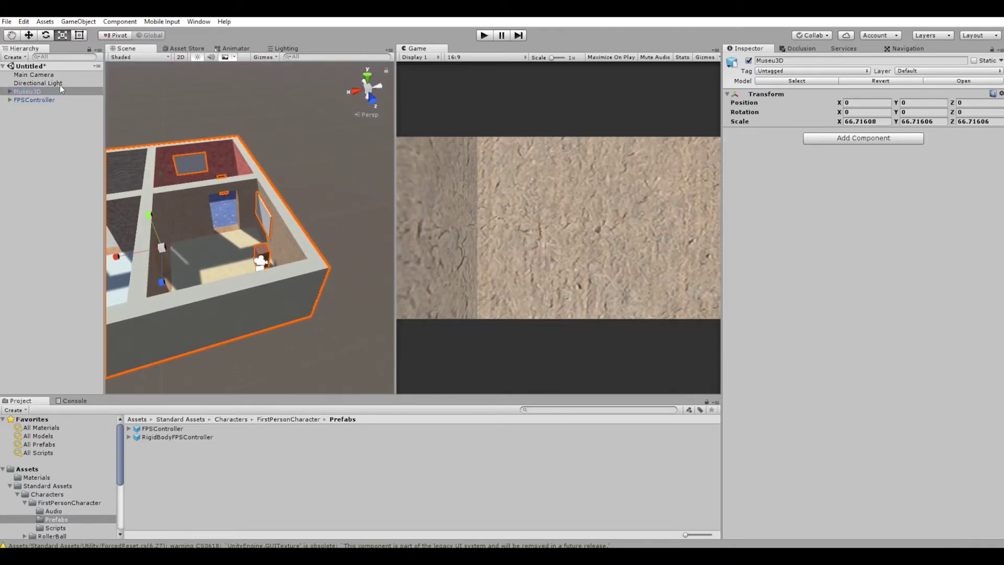
# Step: Move the FPSController to Z 3.82 and type 60 into Museu3D's X, Y and Z scale
pyautogui.doubleClick(49, 102)
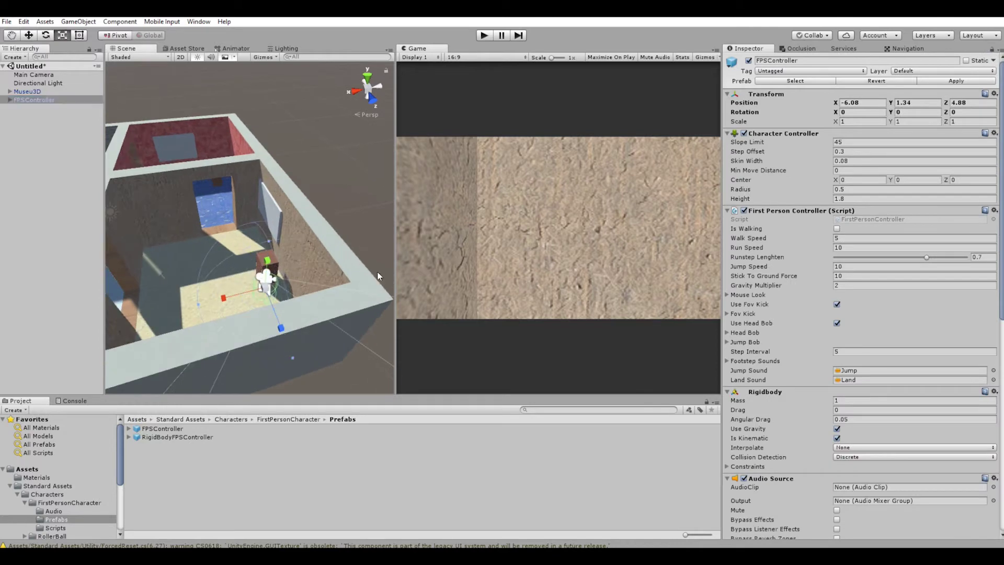
pyautogui.press('w')
pyautogui.moveTo(307, 290)
pyautogui.keyDown('alt'); pyautogui.mouseDown()
pyautogui.moveTo(384, 264)
pyautogui.moveTo(360, 275)
pyautogui.moveTo(246, 236)
pyautogui.moveTo(268, 199)
pyautogui.moveTo(47, 95)
pyautogui.mouseUp(); pyautogui.keyUp('alt')
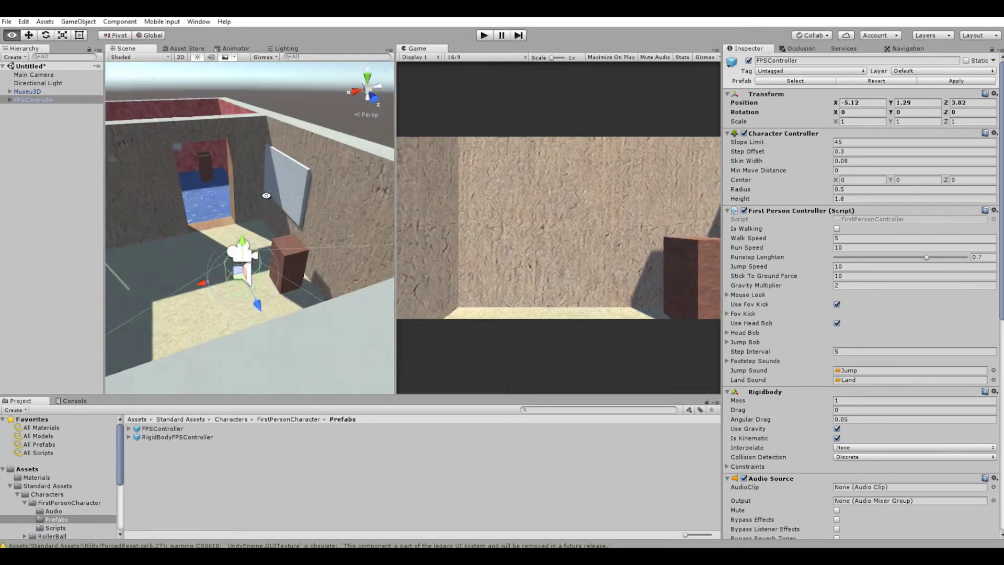
pyautogui.click(39, 92)
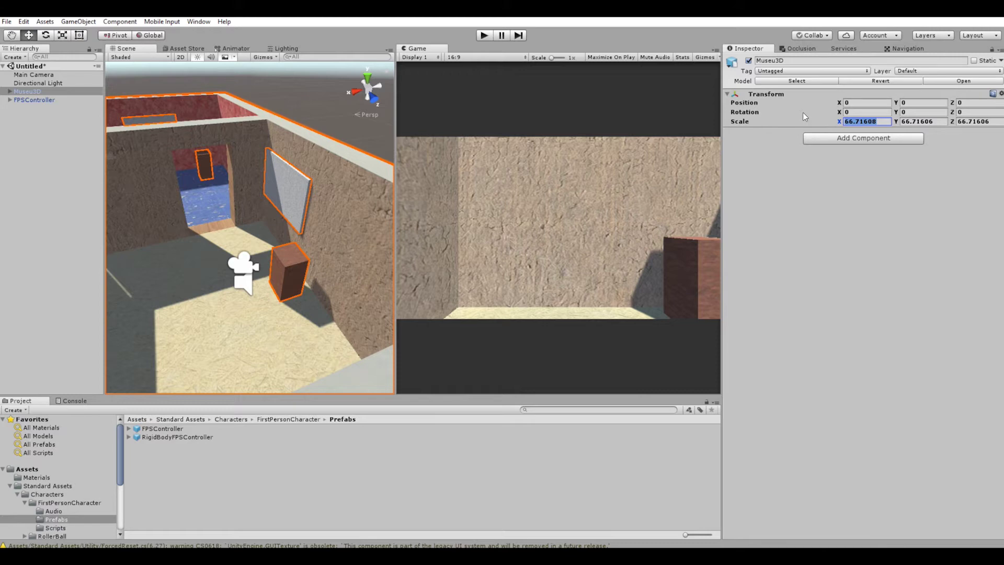
pyautogui.write('60')
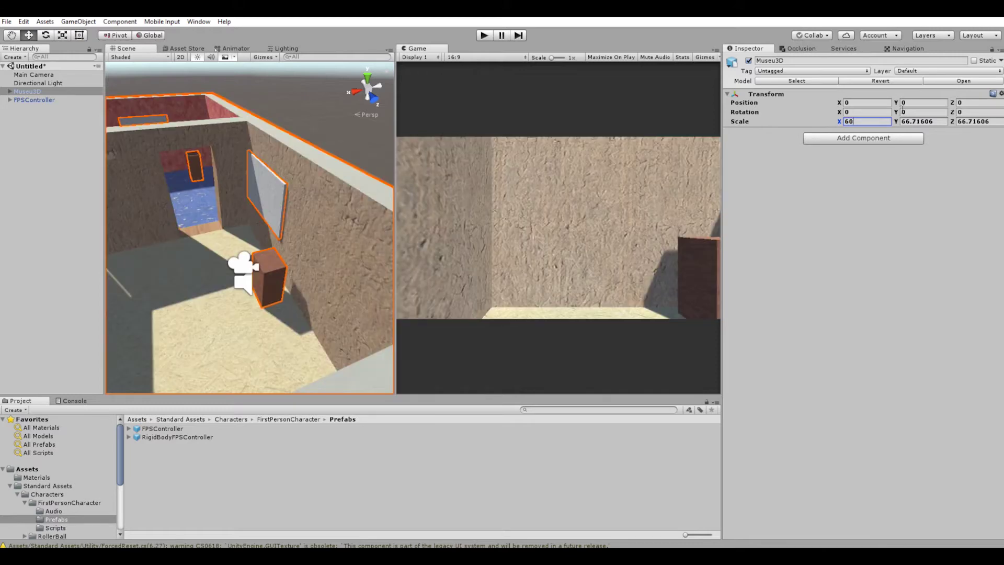
pyautogui.write('60')
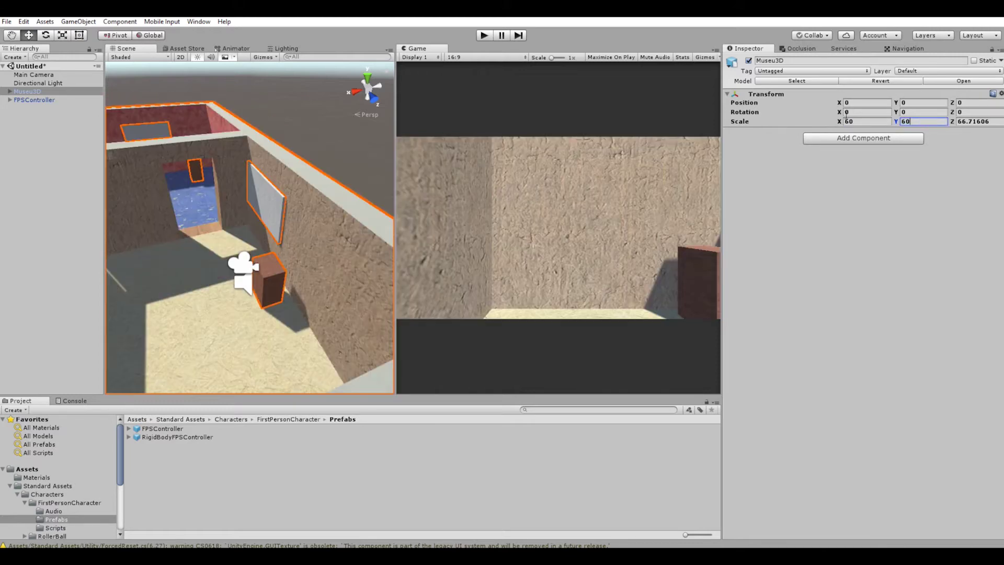
pyautogui.write('6')
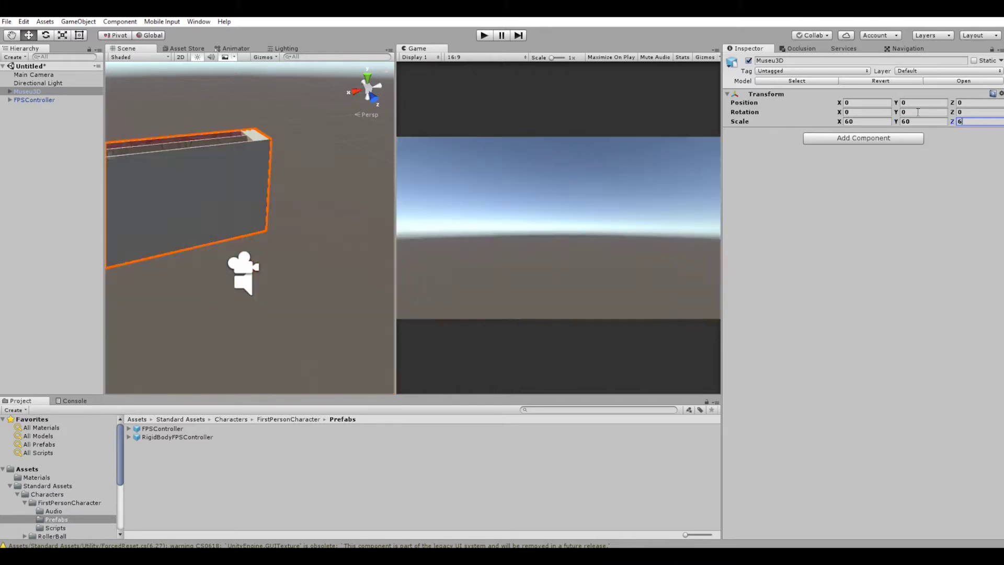
pyautogui.write('0')
# Step: Move the FPSController along X to -2.725 so it stands inside the room
pyautogui.click(285, 256)
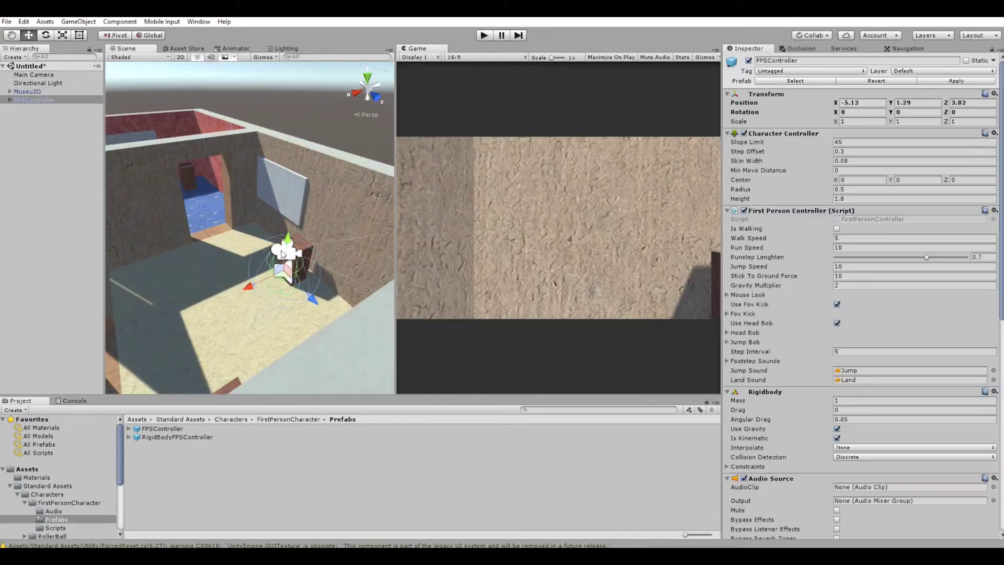
pyautogui.press('f')
pyautogui.keyDown('alt'); pyautogui.moveTo(312, 214); pyautogui.dragTo(290, 204); pyautogui.keyUp('alt')
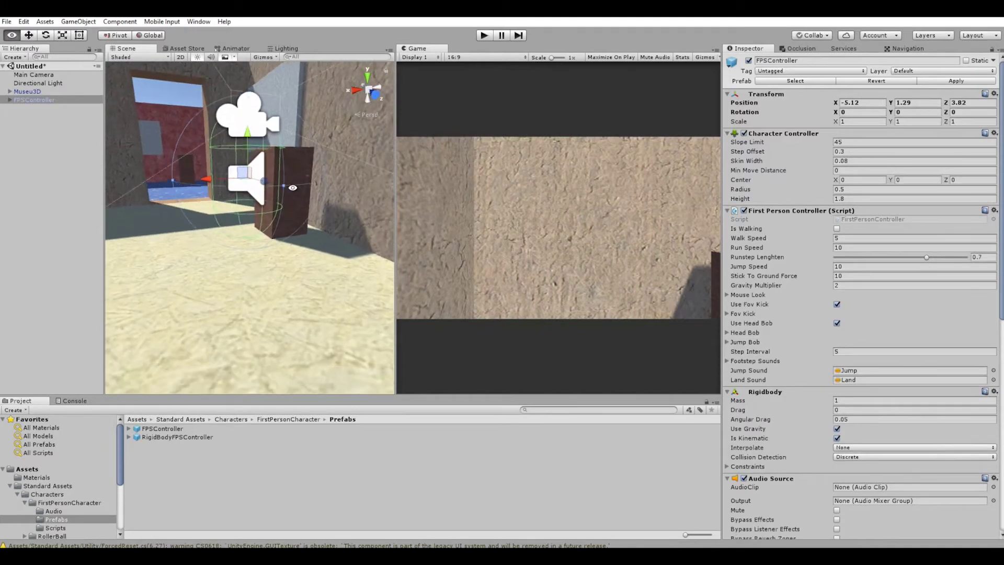
pyautogui.moveTo(227, 212); pyautogui.dragTo(126, 226)
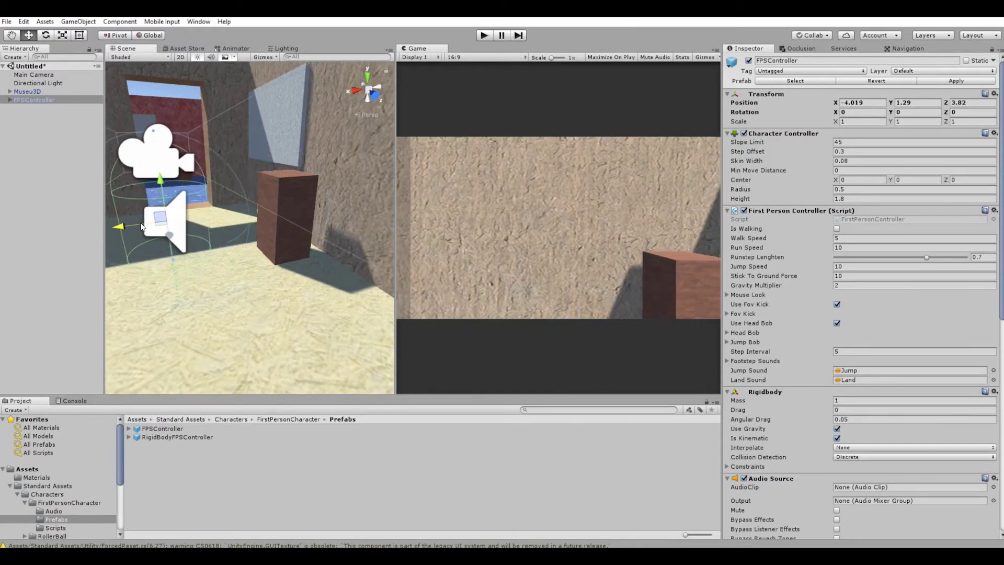
pyautogui.keyDown('alt'); pyautogui.moveTo(329, 212); pyautogui.dragTo(218, 284); pyautogui.keyUp('alt')
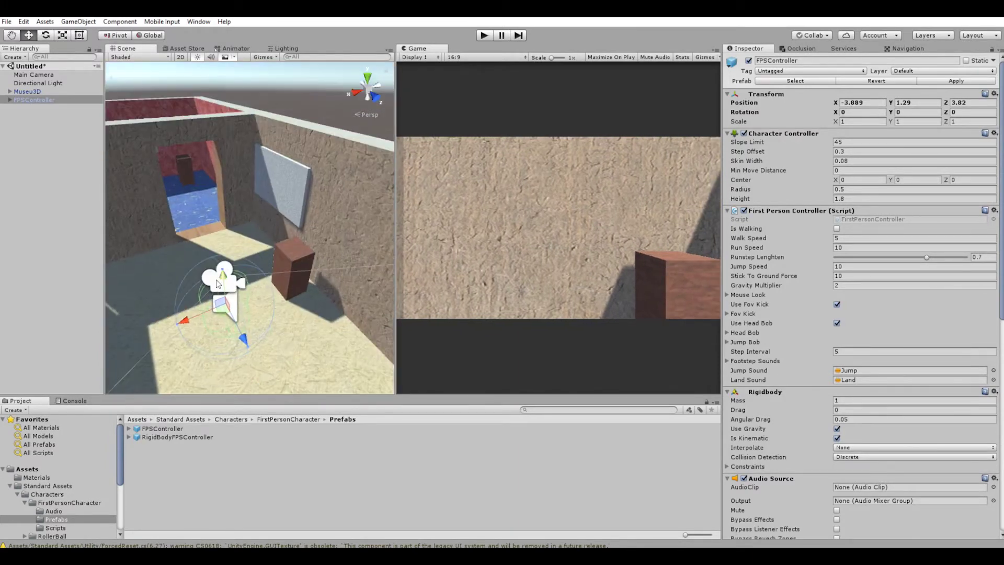
pyautogui.moveTo(181, 326)
pyautogui.mouseDown()
pyautogui.moveTo(116, 352)
pyautogui.moveTo(425, 213)
pyautogui.mouseUp()
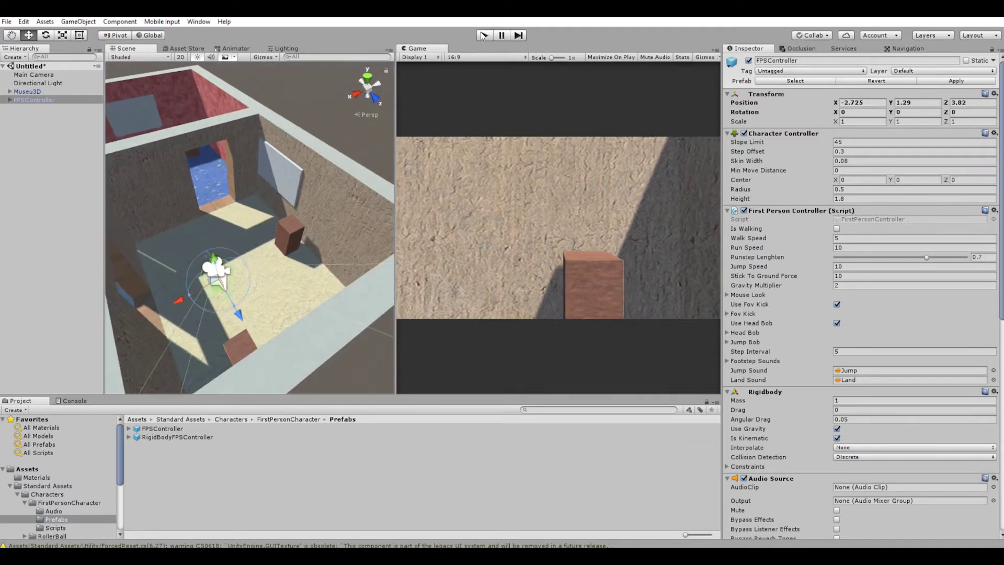
pyautogui.click(484, 35)
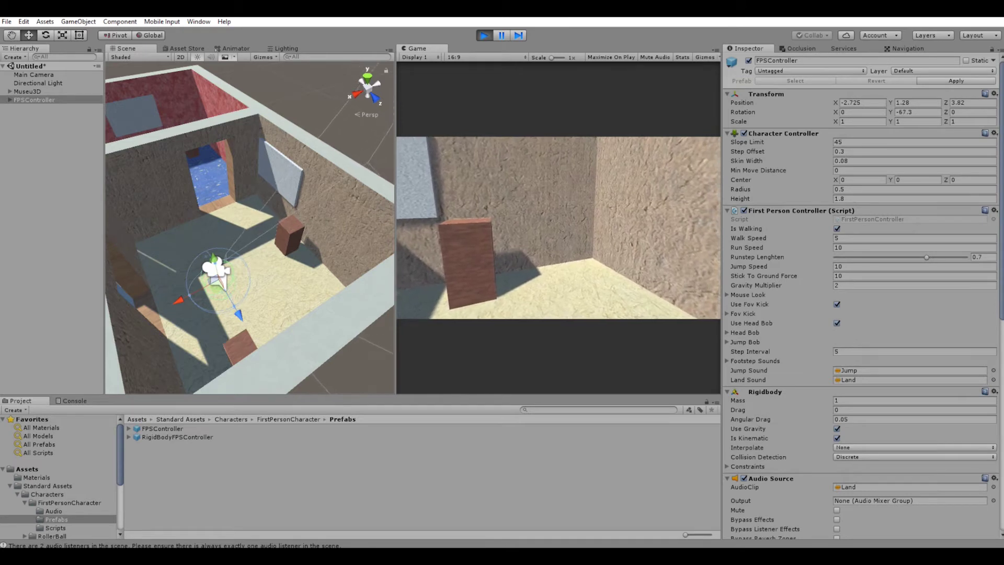
pyautogui.press('w')
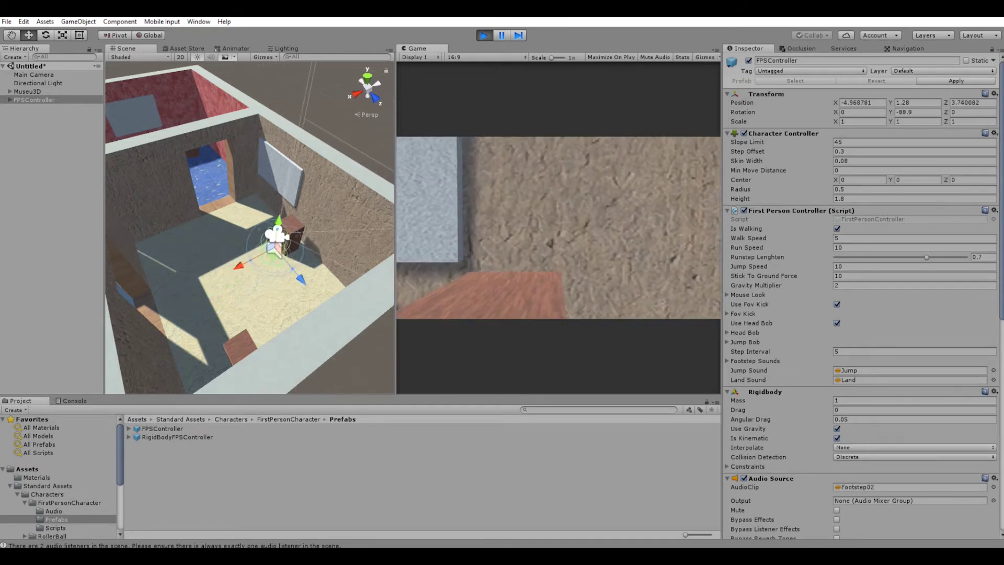
pyautogui.press('s')
pyautogui.press('a')
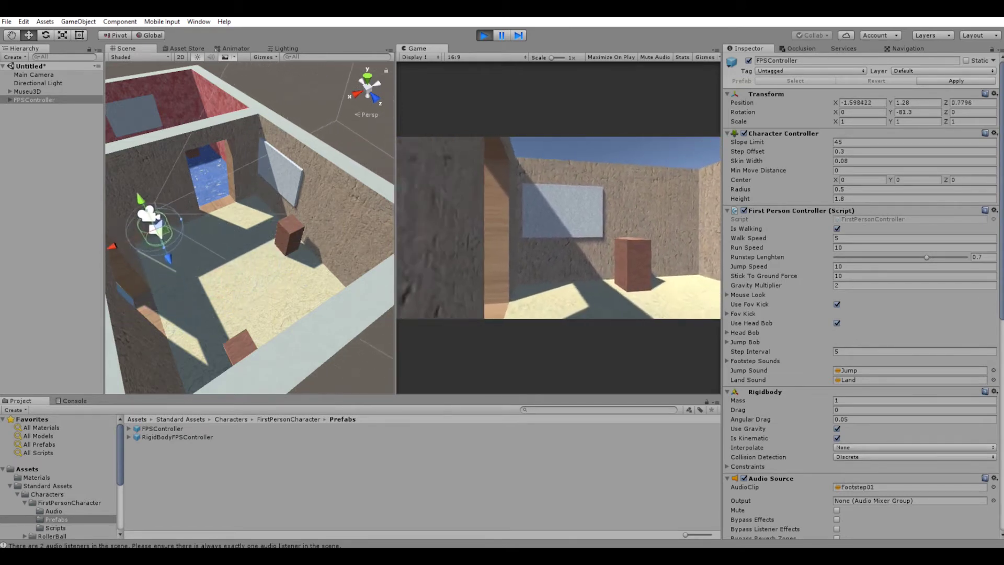
pyautogui.press('d')
pyautogui.press('w')
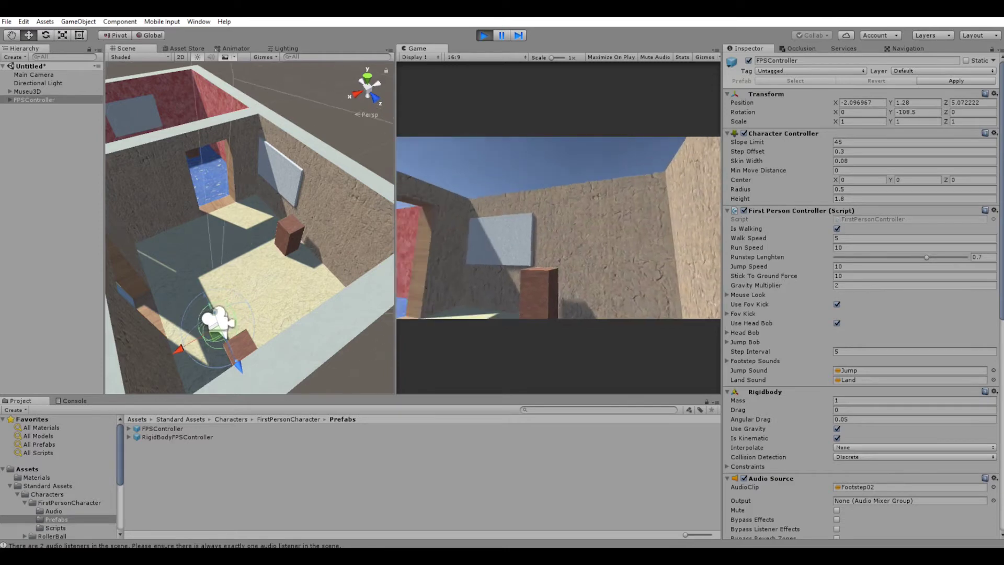
pyautogui.press('w')
pyautogui.press('w')
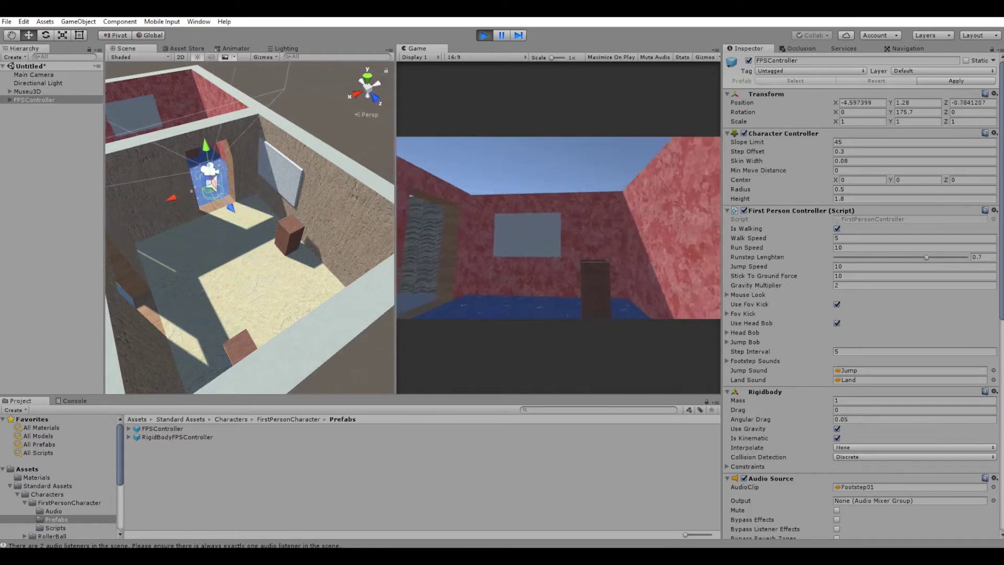
pyautogui.press('a')
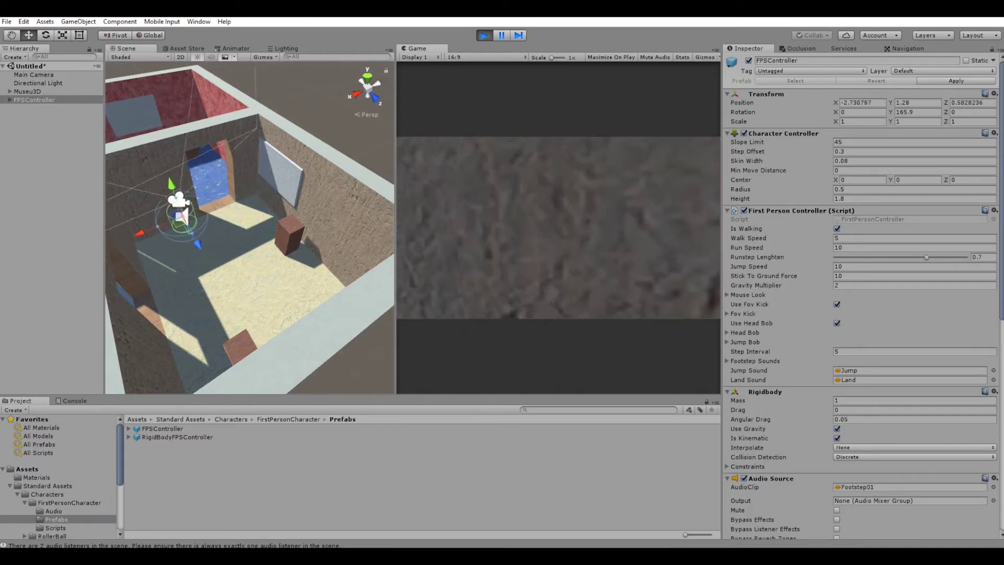
pyautogui.press('w')
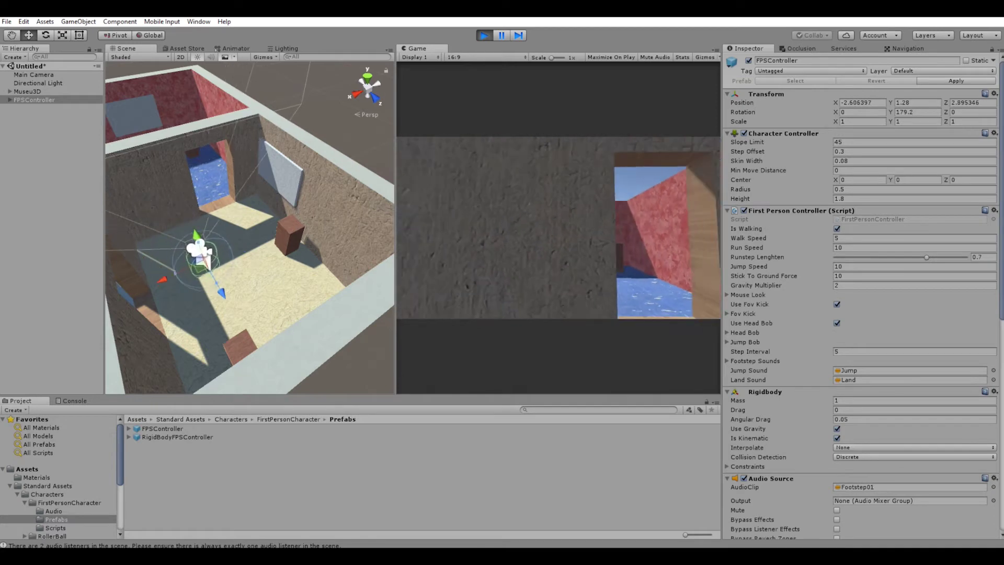
pyautogui.press('d')
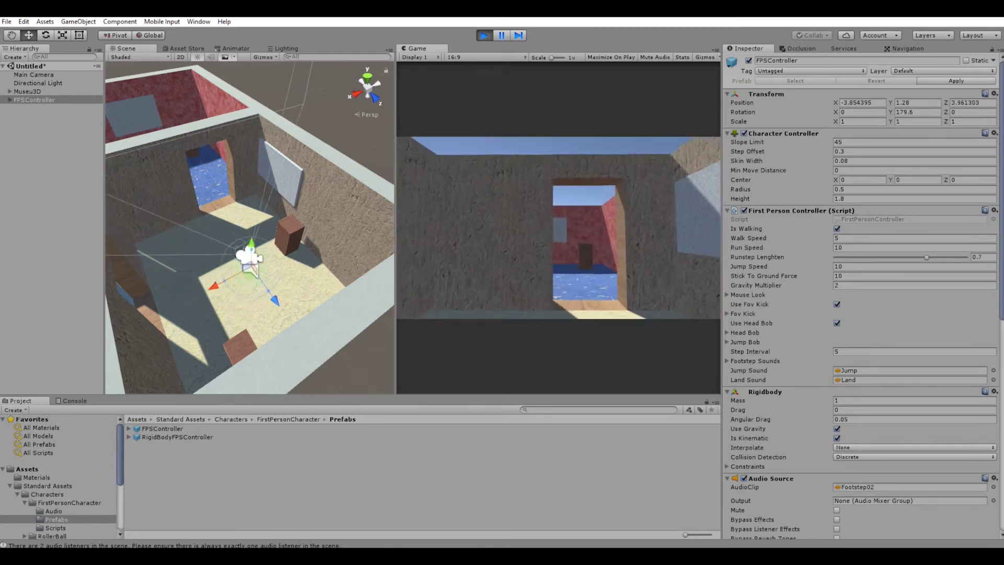
pyautogui.press('w')
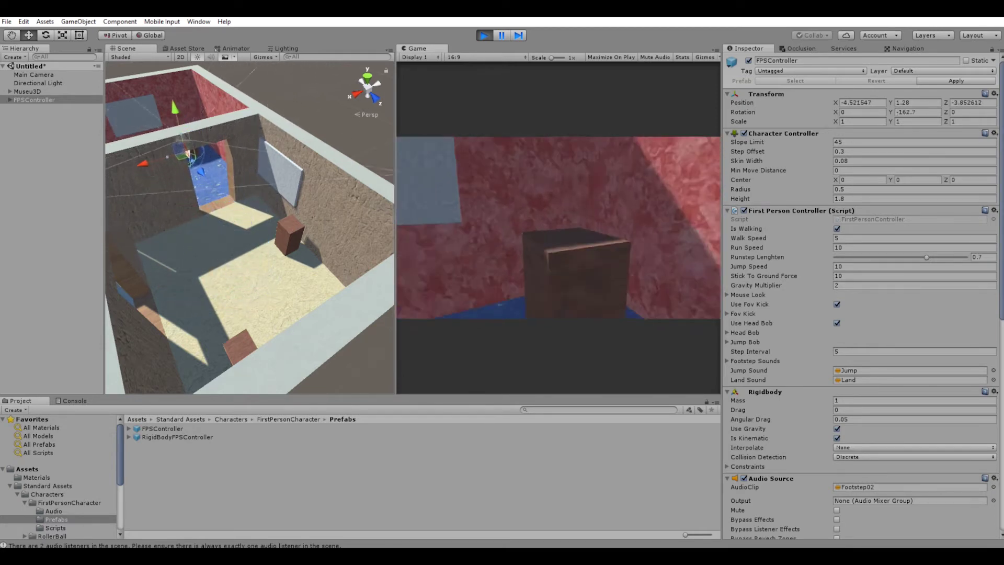
pyautogui.press('s')
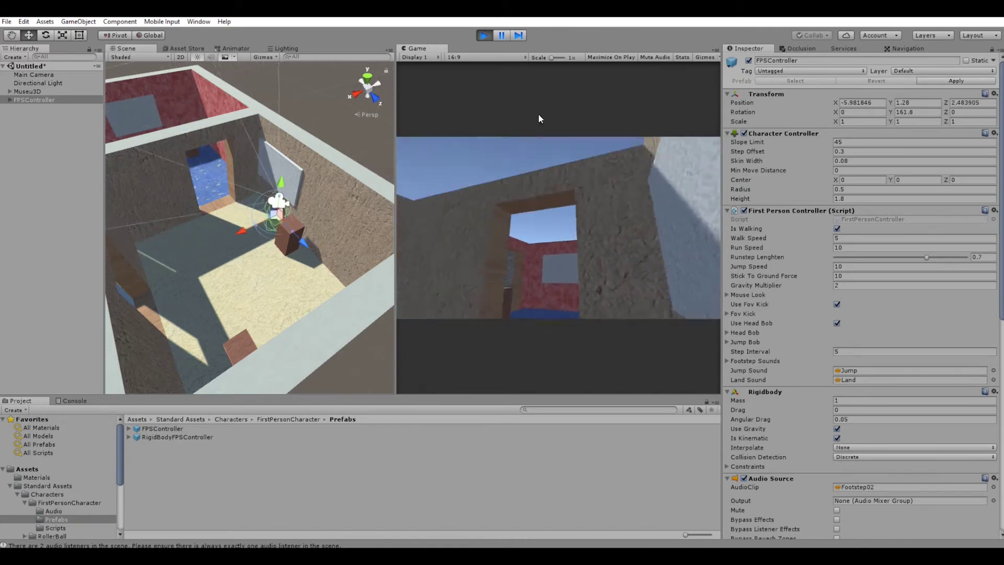
pyautogui.hotkey('ctrl', 'p')
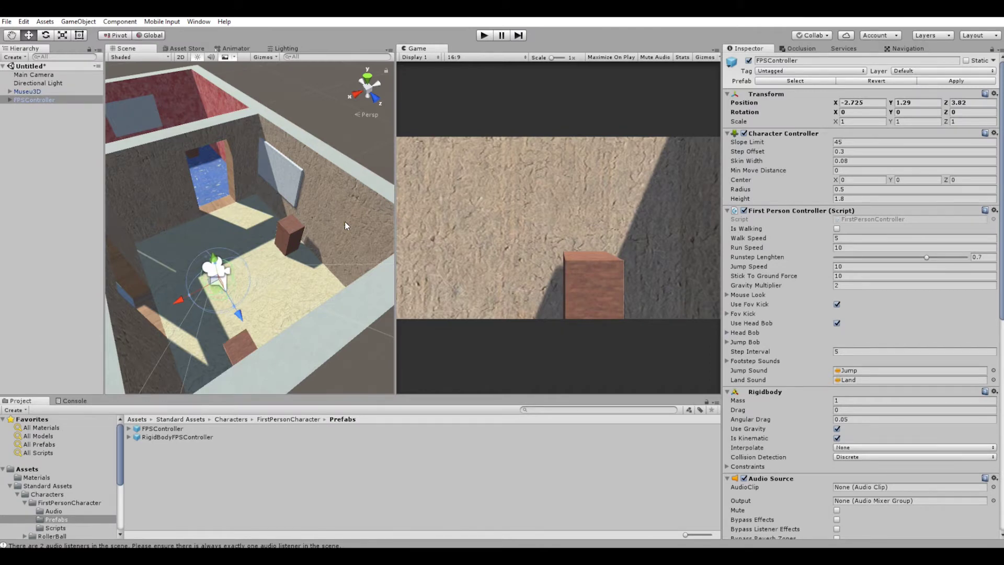
# Step: Rotate the FPSController to Y -165.705 so its view faces the doorway
pyautogui.scroll(-5, 294, 204)
pyautogui.keyDown('alt'); pyautogui.moveTo(322, 190); pyautogui.dragTo(260, 252); pyautogui.keyUp('alt')
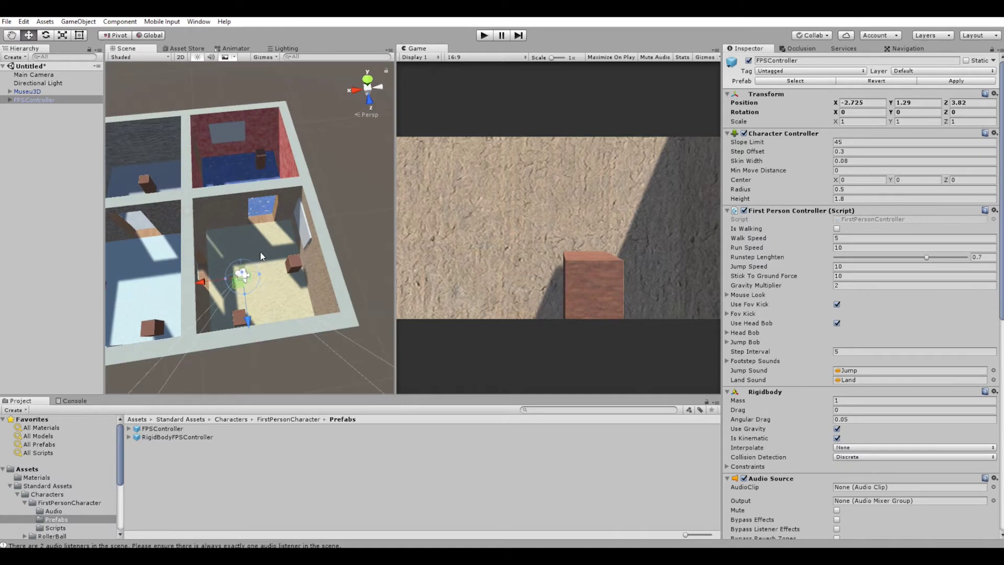
pyautogui.press('e')
pyautogui.scroll(3, 259, 253)
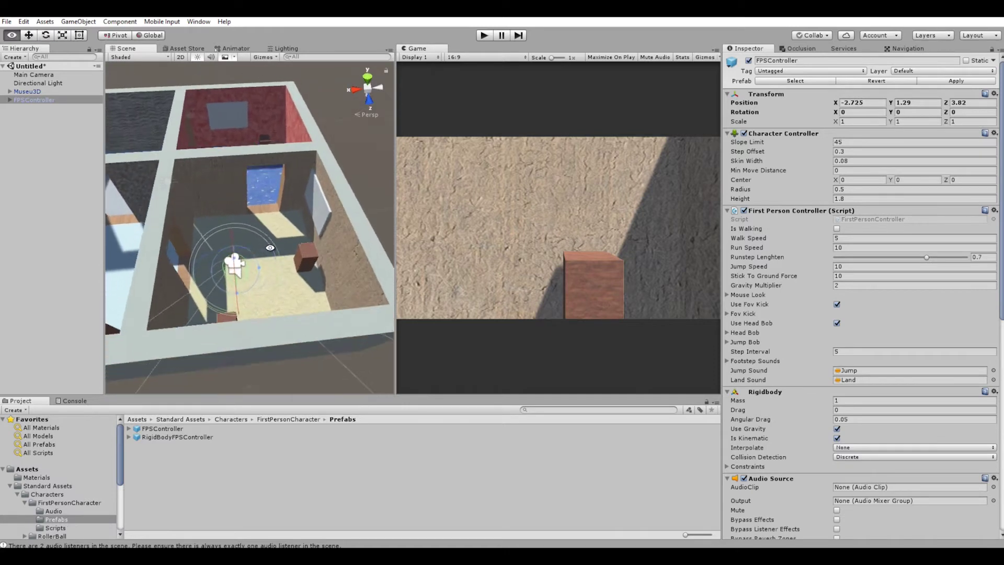
pyautogui.moveTo(259, 252)
pyautogui.keyDown('alt'); pyautogui.mouseDown()
pyautogui.moveTo(223, 298)
pyautogui.moveTo(260, 178)
pyautogui.mouseUp(); pyautogui.keyUp('alt')
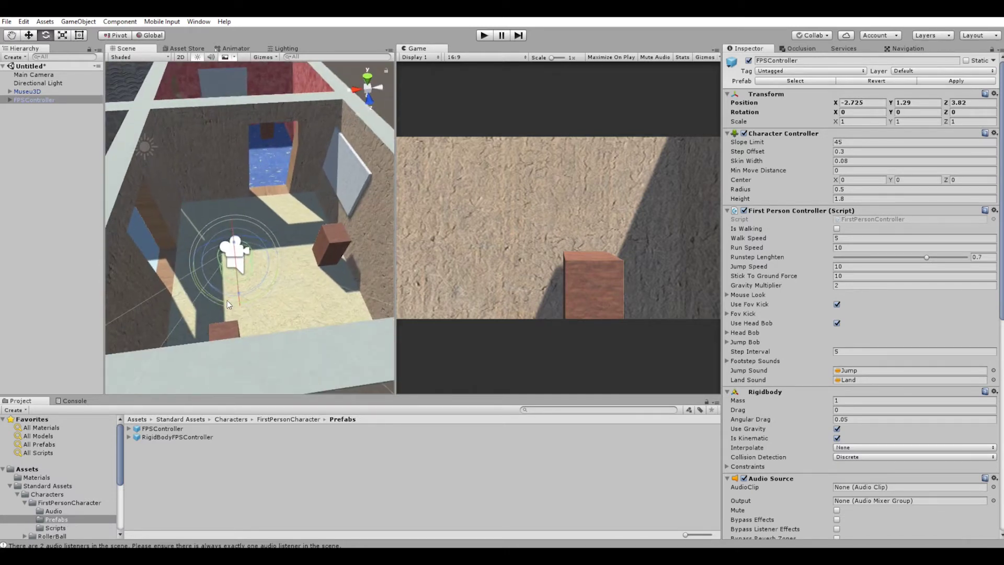
pyautogui.moveTo(227, 301)
pyautogui.mouseDown()
pyautogui.moveTo(496, 182)
pyautogui.moveTo(504, 165)
pyautogui.mouseUp()
pyautogui.moveTo(239, 263)
pyautogui.keyDown('alt'); pyautogui.mouseDown()
pyautogui.moveTo(218, 280)
pyautogui.moveTo(276, 201)
pyautogui.moveTo(259, 213)
pyautogui.moveTo(267, 217)
pyautogui.mouseUp(); pyautogui.keyUp('alt')
pyautogui.press('w')
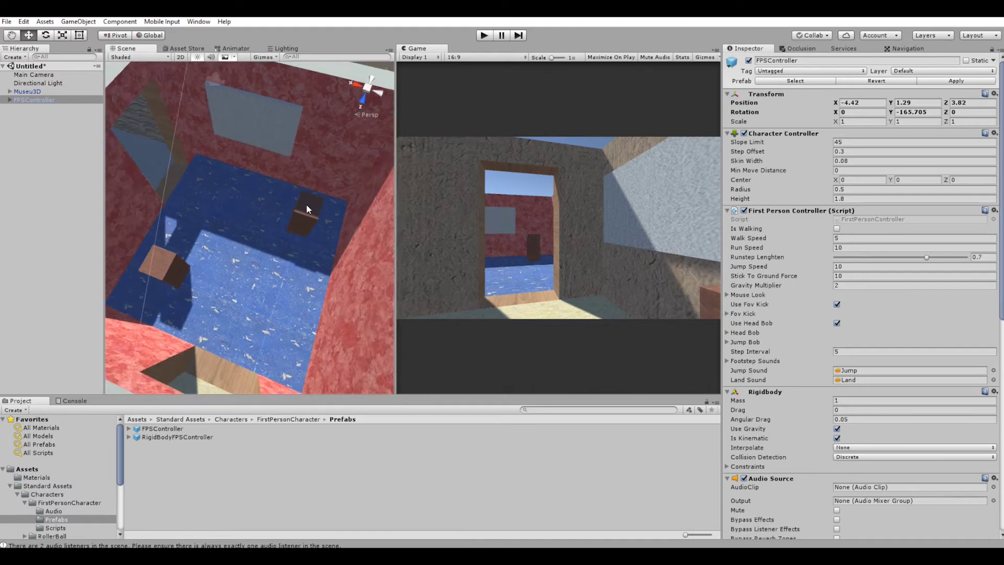
pyautogui.moveTo(307, 209); pyautogui.dragTo(233, 222, button='middle')
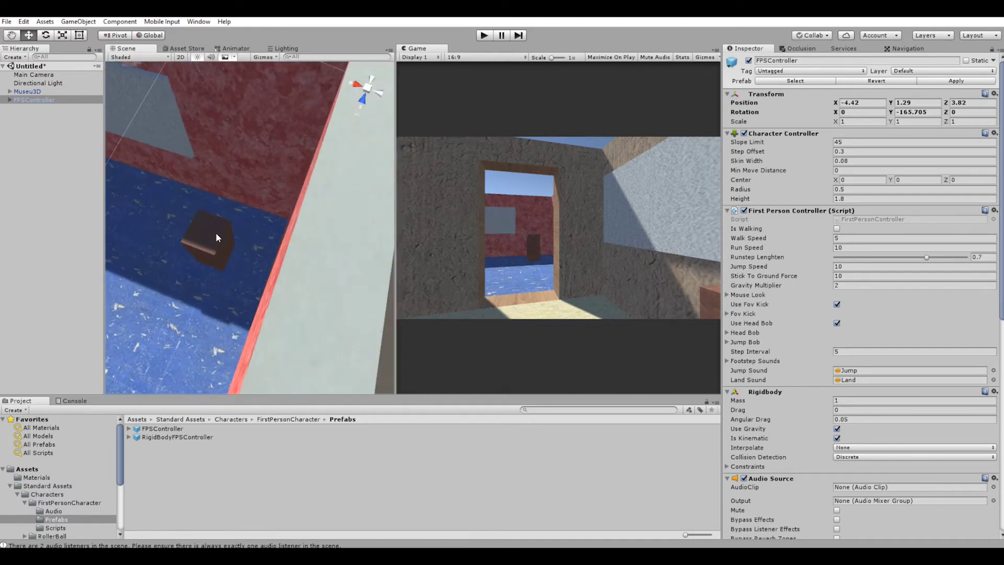
pyautogui.click(218, 237)
pyautogui.press('f')
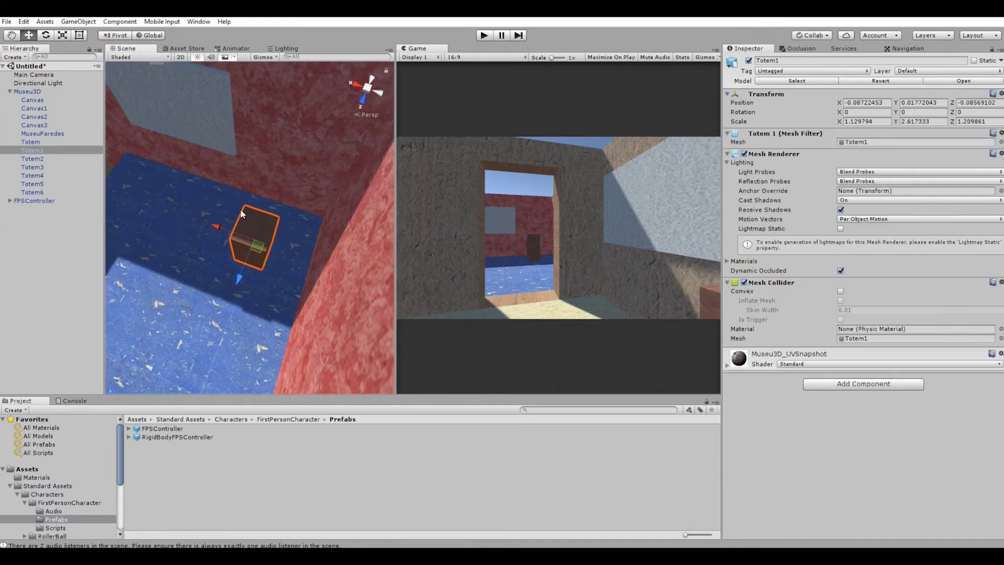
pyautogui.keyDown('alt'); pyautogui.moveTo(261, 235); pyautogui.dragTo(289, 186); pyautogui.keyUp('alt')
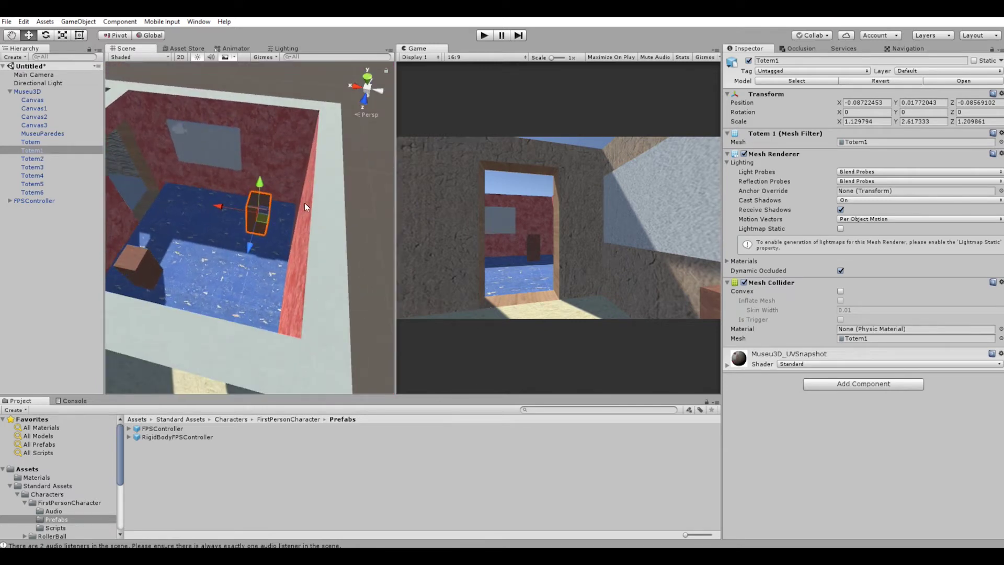
pyautogui.click(366, 192)
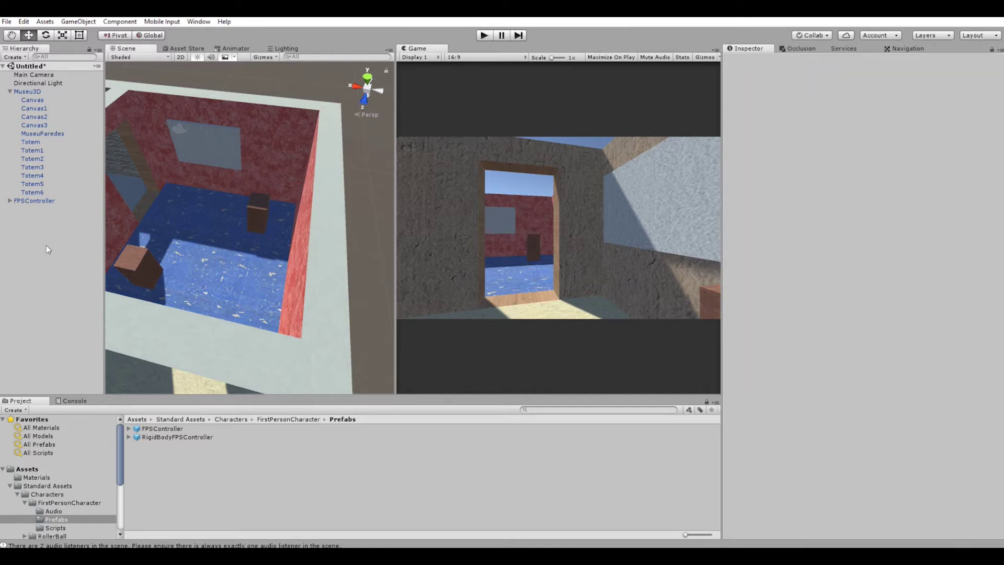
pyautogui.click(9, 91)
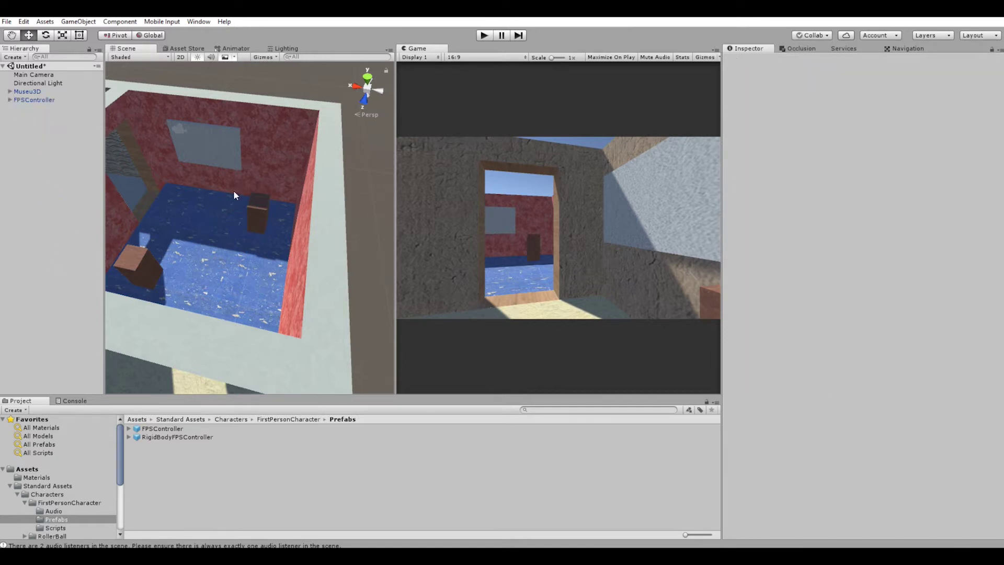
# Step: Create an empty GameObject via GameObject > Create Empty and rename it TriggerTextual
pyautogui.click(79, 21)
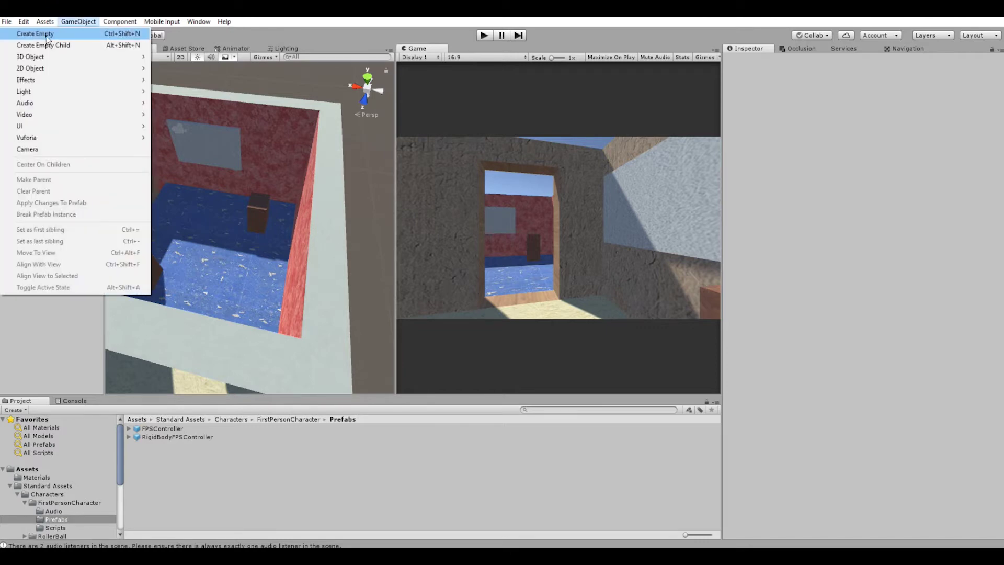
pyautogui.click(61, 35)
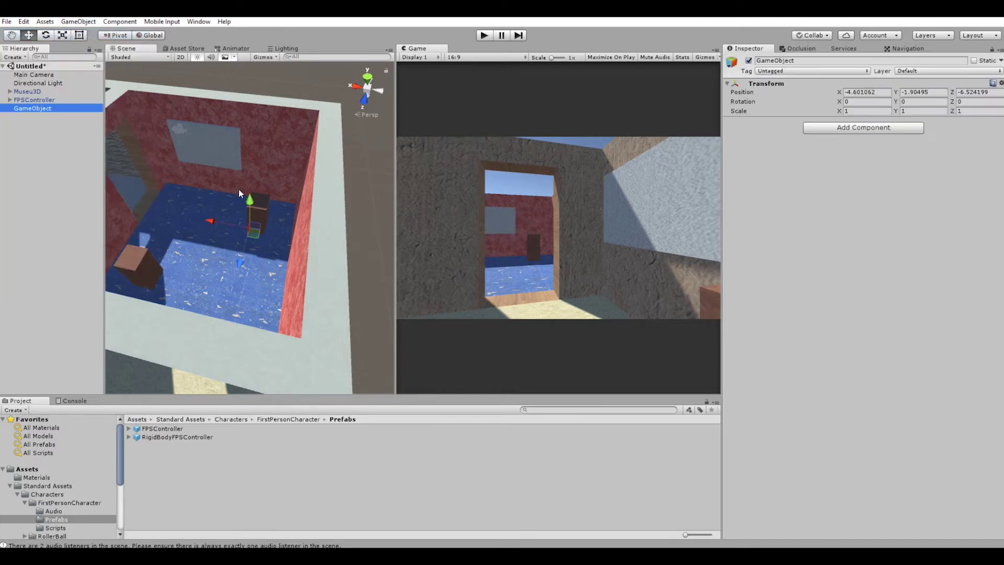
pyautogui.moveTo(280, 244)
pyautogui.keyDown('alt'); pyautogui.mouseDown()
pyautogui.moveTo(257, 218)
pyautogui.moveTo(271, 247)
pyautogui.mouseUp(); pyautogui.keyUp('alt')
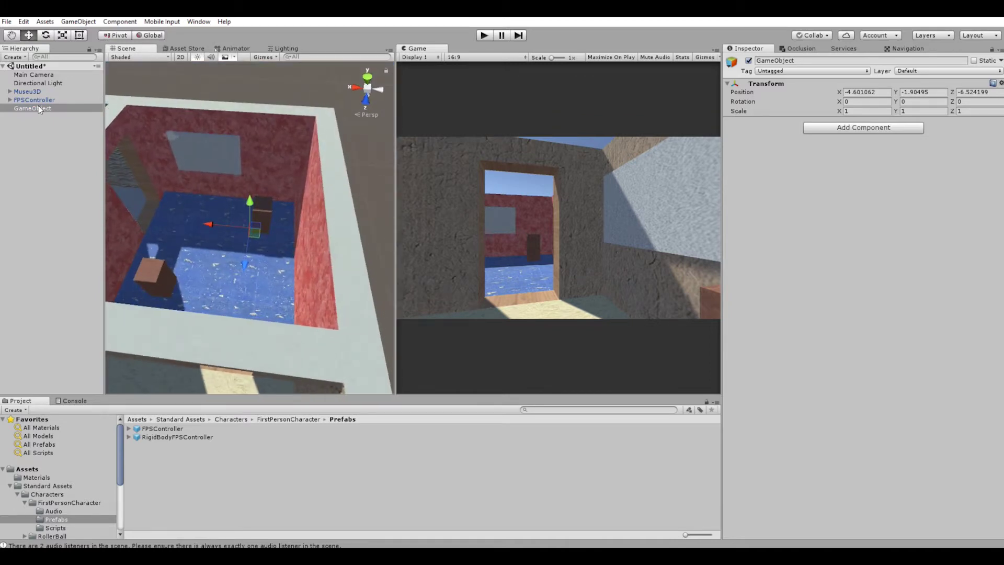
pyautogui.doubleClick(39, 107)
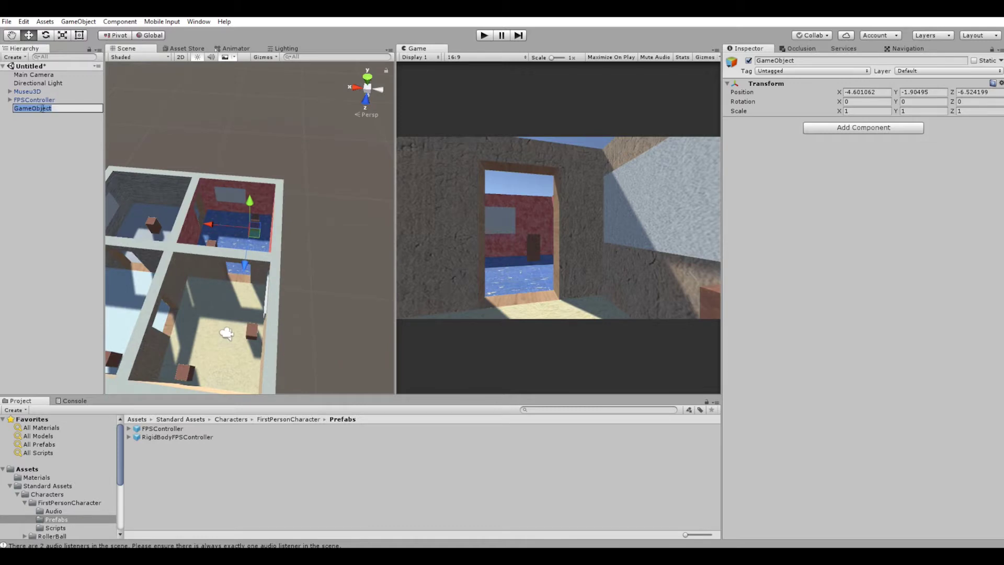
pyautogui.rightClick(42, 107)
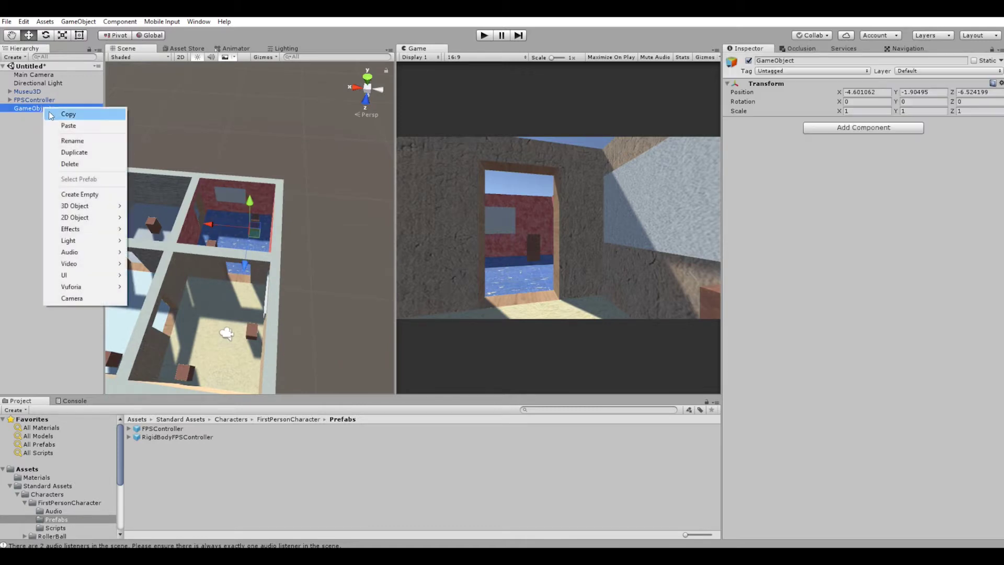
pyautogui.click(71, 141)
pyautogui.write('TriggerTextual')
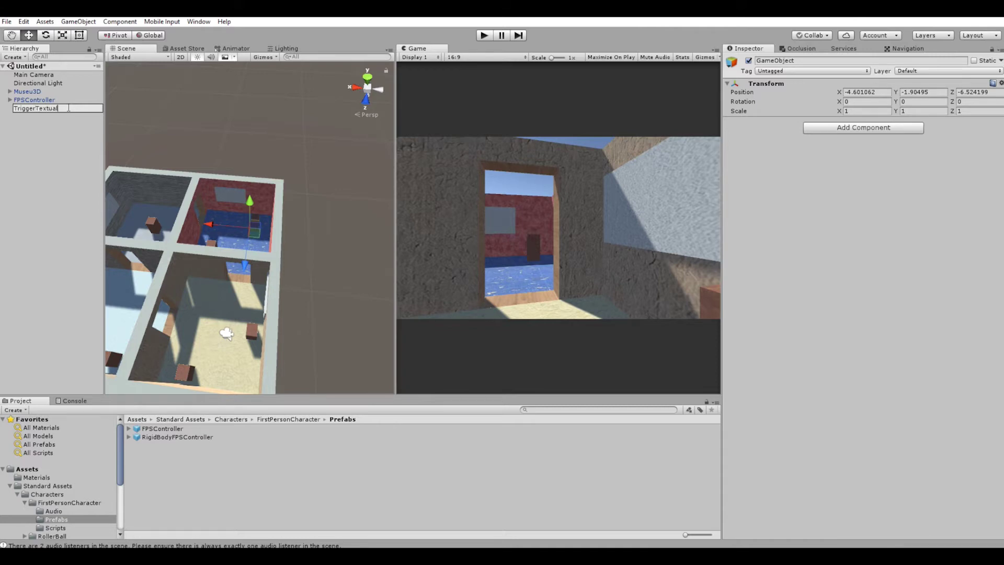
pyautogui.keyDown('alt'); pyautogui.moveTo(239, 240); pyautogui.dragTo(247, 128); pyautogui.keyUp('alt')
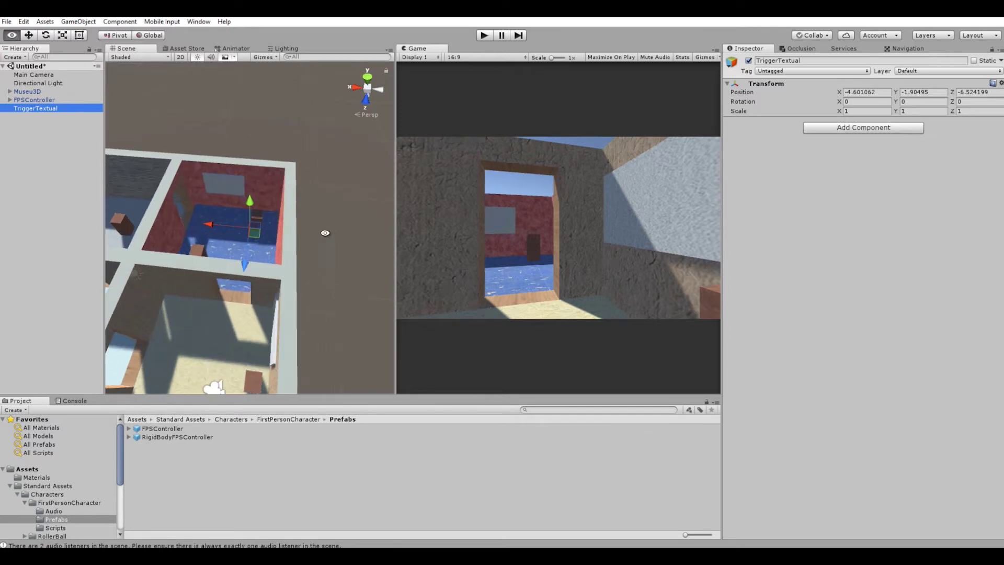
pyautogui.keyDown('alt'); pyautogui.moveTo(260, 202); pyautogui.dragTo(250, 264); pyautogui.keyUp('alt')
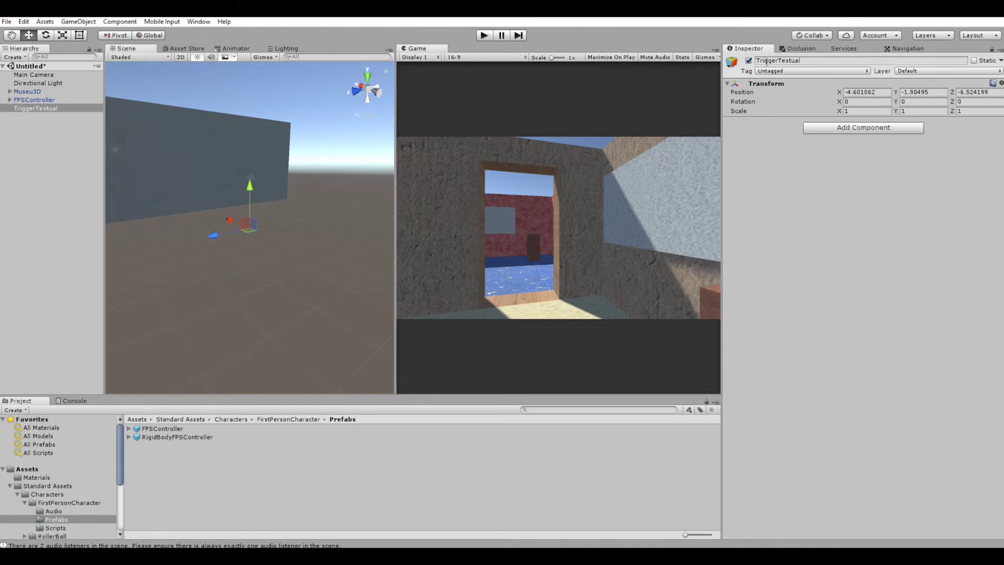
# Step: Add a Box Collider component to TriggerTextual
pyautogui.click(849, 128)
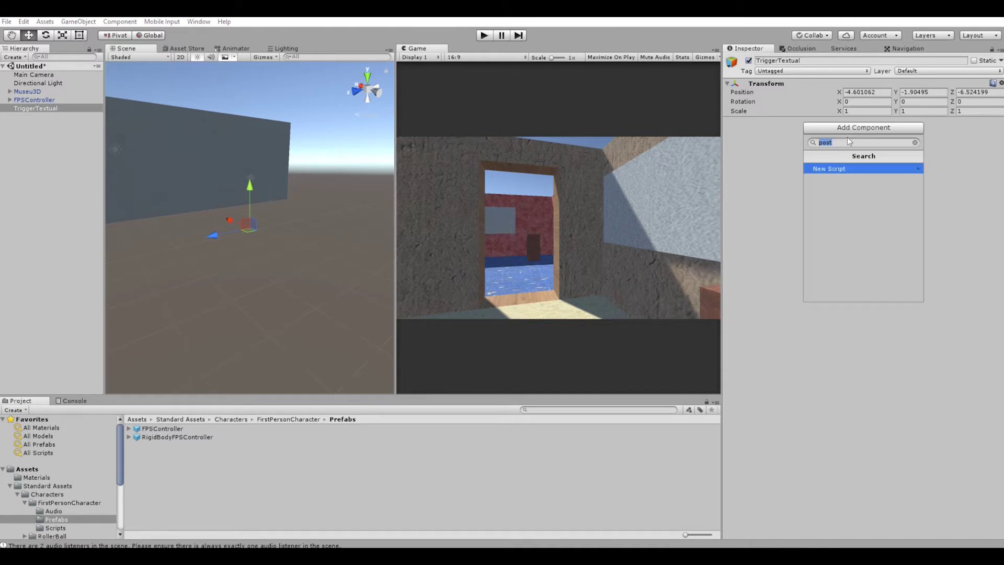
pyautogui.write('b')
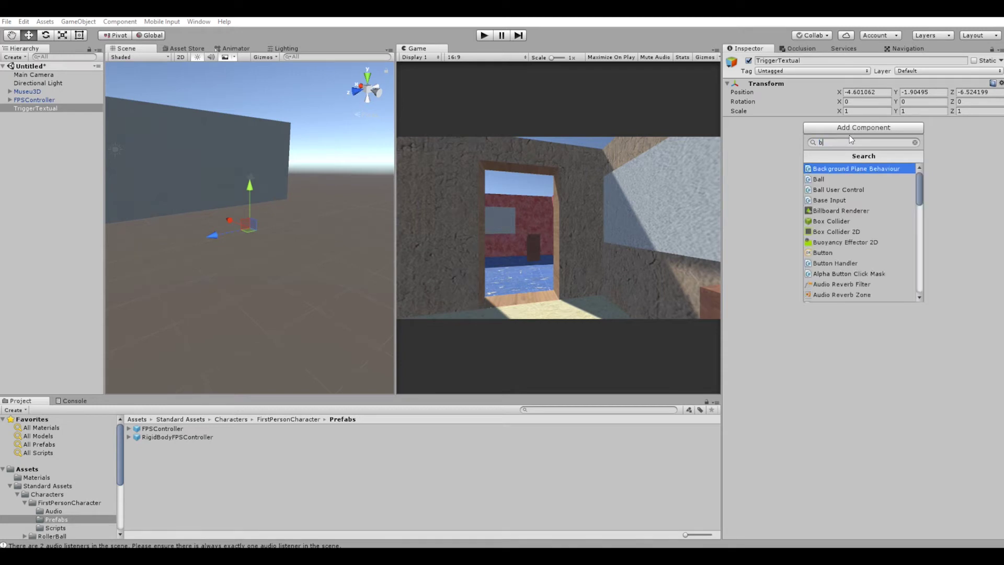
pyautogui.write('ox')
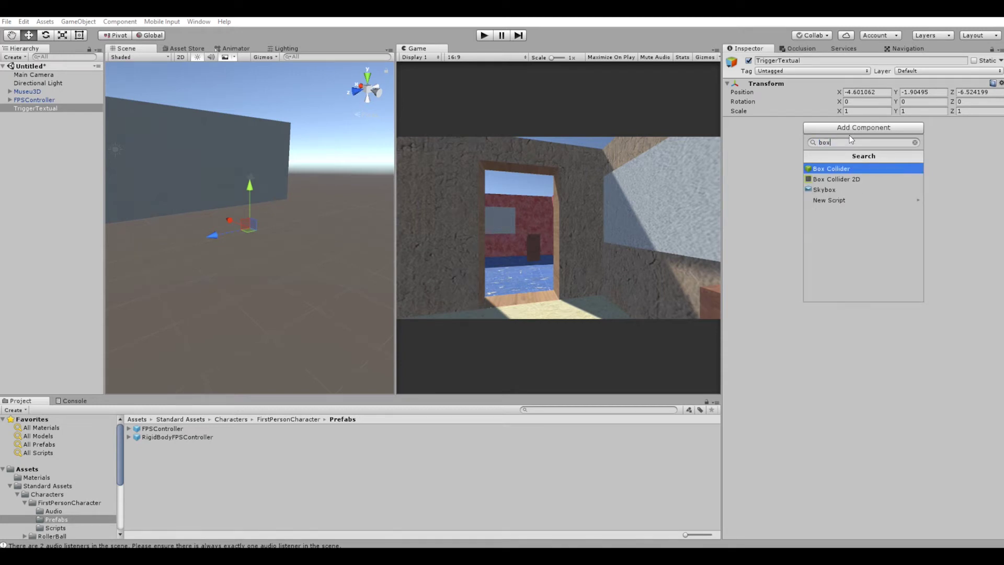
pyautogui.click(825, 170)
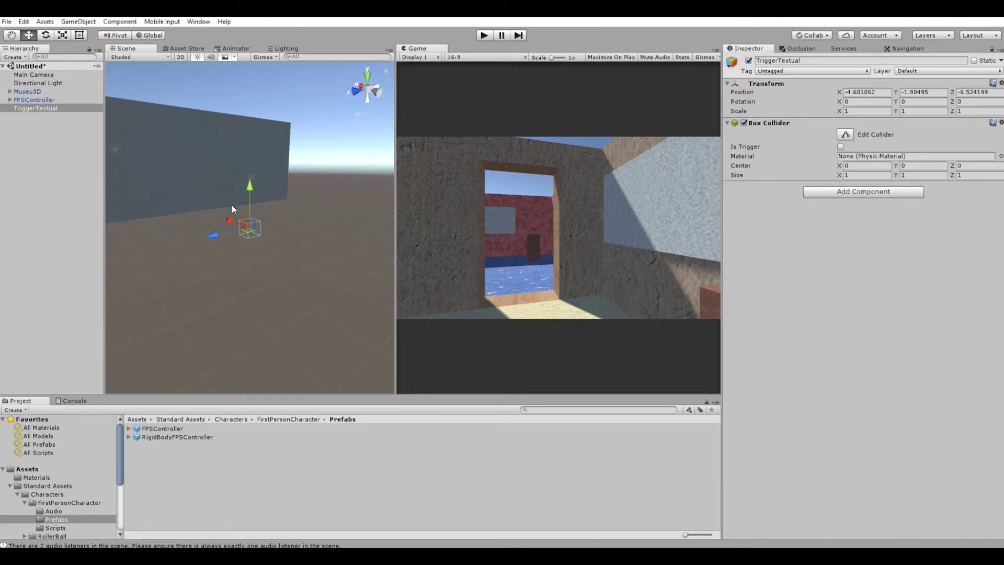
# Step: Lift TriggerTextual to Y 1.68 so it sits on the totem cube
pyautogui.keyDown('alt'); pyautogui.moveTo(232, 209); pyautogui.dragTo(250, 225); pyautogui.keyUp('alt')
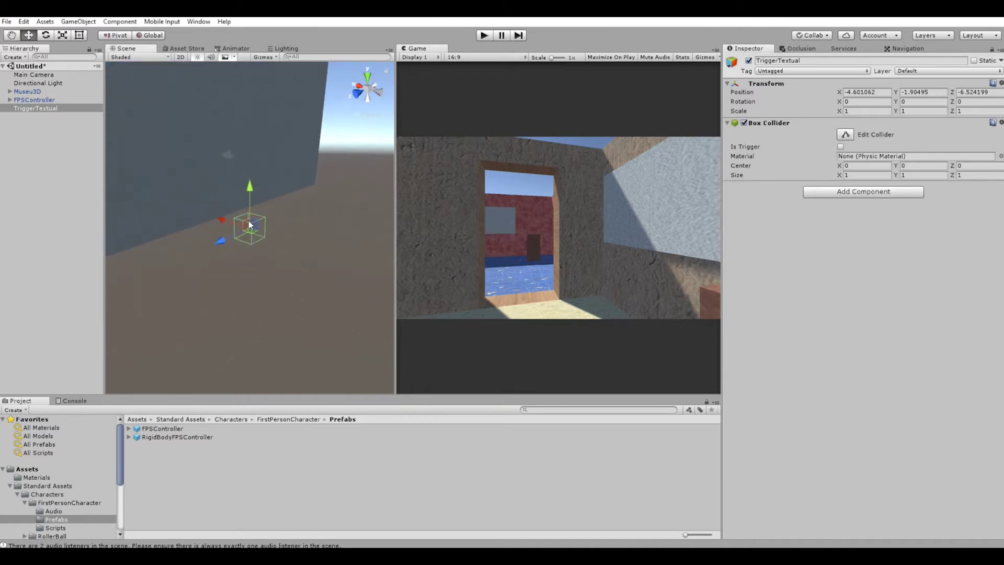
pyautogui.moveTo(302, 192)
pyautogui.keyDown('alt'); pyautogui.mouseDown()
pyautogui.moveTo(283, 205)
pyautogui.moveTo(259, 198)
pyautogui.moveTo(249, 152)
pyautogui.mouseUp(); pyautogui.keyUp('alt')
pyautogui.moveTo(249, 153)
pyautogui.keyDown('alt'); pyautogui.mouseDown()
pyautogui.moveTo(267, 220)
pyautogui.moveTo(249, 250)
pyautogui.moveTo(293, 248)
pyautogui.moveTo(256, 253)
pyautogui.moveTo(309, 215)
pyautogui.mouseUp(); pyautogui.keyUp('alt')
pyautogui.scroll(3, 293, 248)
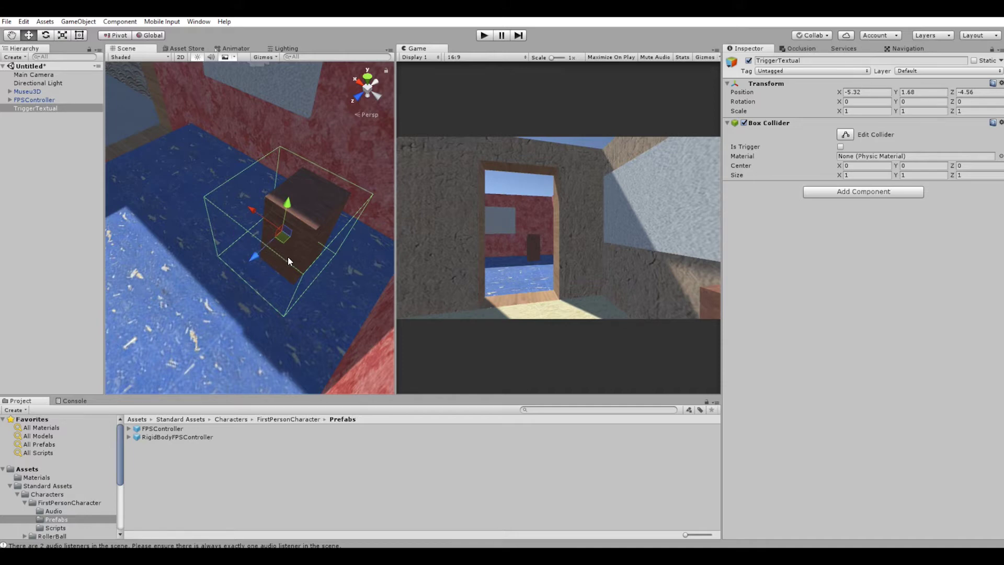
# Step: Scale TriggerTextual to about 2.22 and reposition it to -5.225, 1.578, -4.82
pyautogui.moveTo(303, 243)
pyautogui.keyDown('alt'); pyautogui.mouseDown()
pyautogui.moveTo(338, 258)
pyautogui.moveTo(328, 234)
pyautogui.mouseUp(); pyautogui.keyUp('alt')
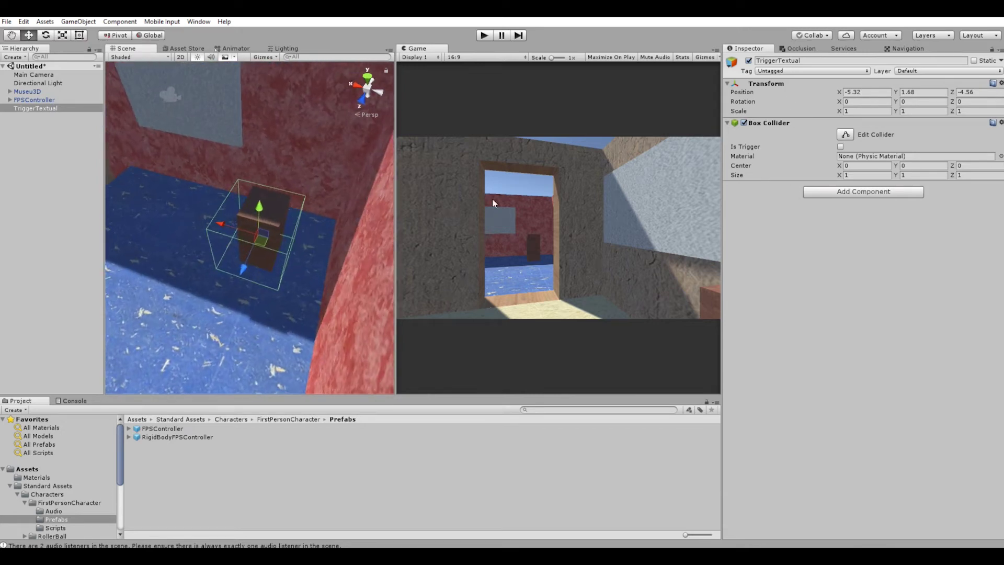
pyautogui.keyDown('alt'); pyautogui.moveTo(350, 207); pyautogui.dragTo(331, 201); pyautogui.keyUp('alt')
pyautogui.press('r')
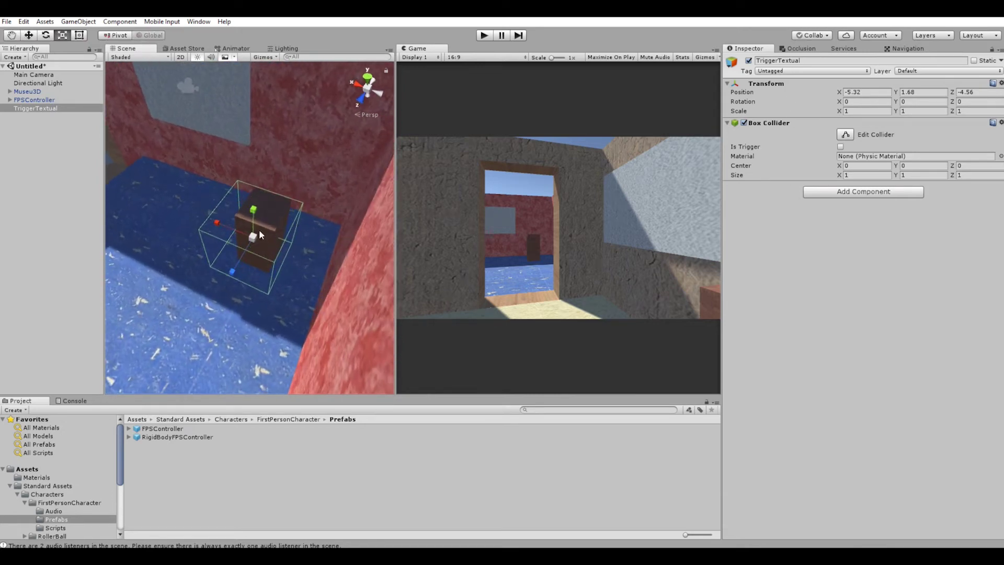
pyautogui.moveTo(259, 233); pyautogui.dragTo(299, 243)
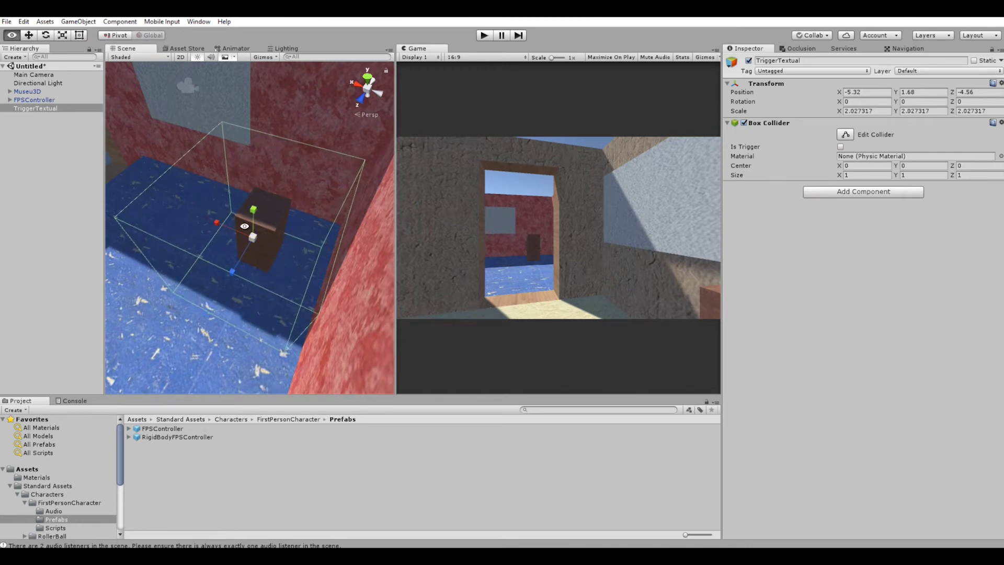
pyautogui.moveTo(244, 226)
pyautogui.keyDown('alt'); pyautogui.mouseDown()
pyautogui.moveTo(281, 205)
pyautogui.moveTo(293, 235)
pyautogui.moveTo(239, 231)
pyautogui.moveTo(313, 259)
pyautogui.mouseUp(); pyautogui.keyUp('alt')
pyautogui.press('w')
pyautogui.moveTo(224, 241)
pyautogui.mouseDown()
pyautogui.moveTo(206, 243)
pyautogui.moveTo(234, 247)
pyautogui.mouseUp()
pyautogui.moveTo(292, 260); pyautogui.dragTo(299, 271)
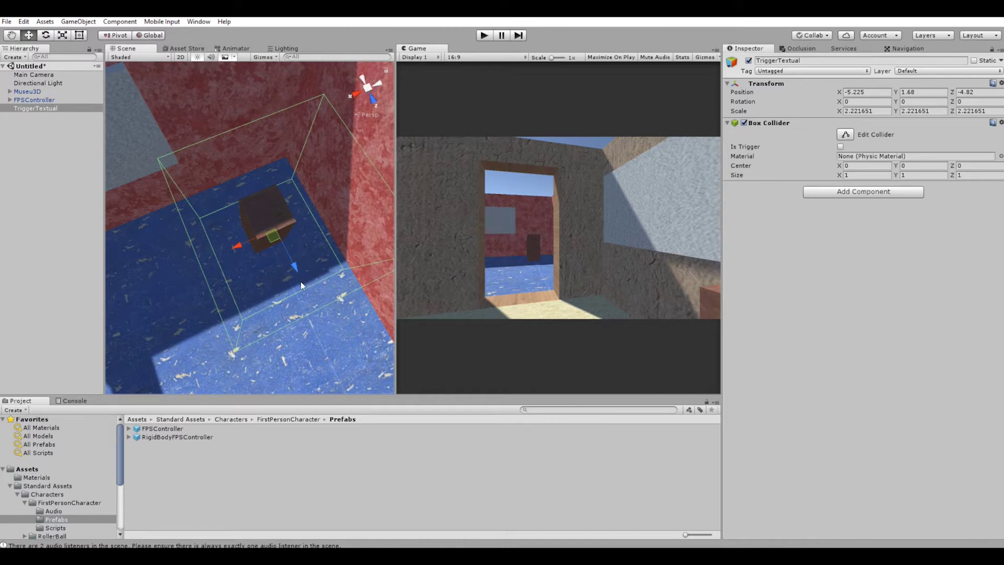
pyautogui.moveTo(321, 291)
pyautogui.keyDown('alt'); pyautogui.mouseDown()
pyautogui.moveTo(338, 200)
pyautogui.moveTo(291, 108)
pyautogui.mouseUp(); pyautogui.keyUp('alt')
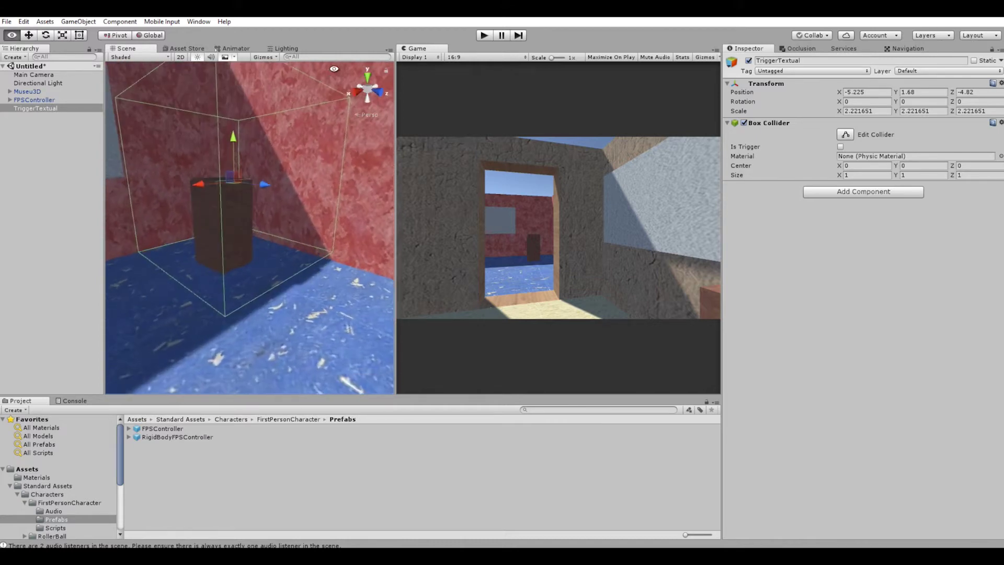
pyautogui.moveTo(234, 142)
pyautogui.mouseDown()
pyautogui.moveTo(233, 151)
pyautogui.moveTo(314, 115)
pyautogui.mouseUp()
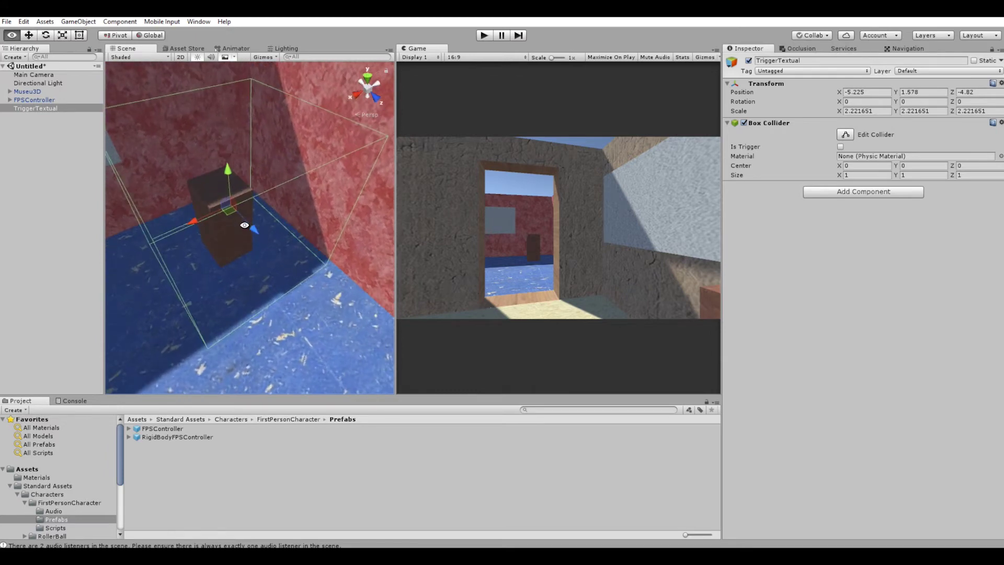
# Step: Stretch the Box Collider's front and left faces outward to size 1.167, 1, 1.109
pyautogui.click(844, 134)
pyautogui.keyDown('alt'); pyautogui.moveTo(240, 237); pyautogui.dragTo(284, 242); pyautogui.keyUp('alt')
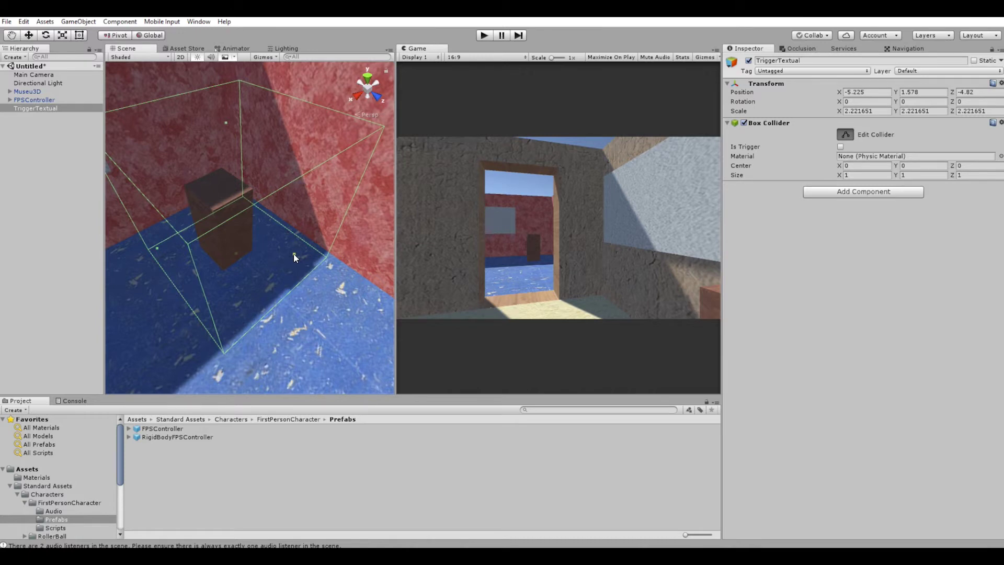
pyautogui.moveTo(295, 254)
pyautogui.mouseDown()
pyautogui.moveTo(319, 269)
pyautogui.moveTo(221, 245)
pyautogui.mouseUp()
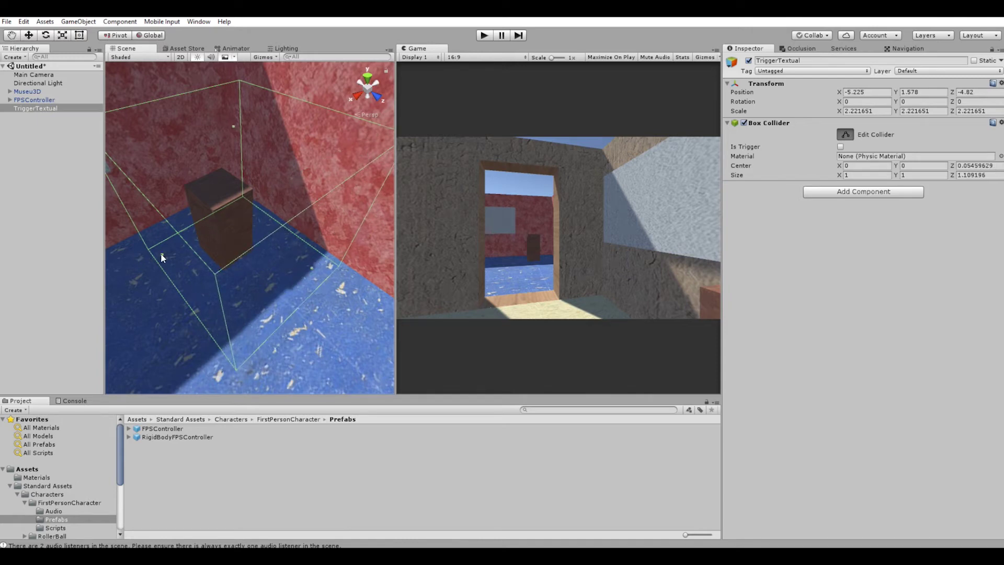
pyautogui.moveTo(161, 256); pyautogui.dragTo(135, 274)
pyautogui.moveTo(173, 335)
pyautogui.keyDown('alt'); pyautogui.mouseDown()
pyautogui.moveTo(337, 250)
pyautogui.moveTo(234, 193)
pyautogui.moveTo(294, 207)
pyautogui.mouseUp(); pyautogui.keyUp('alt')
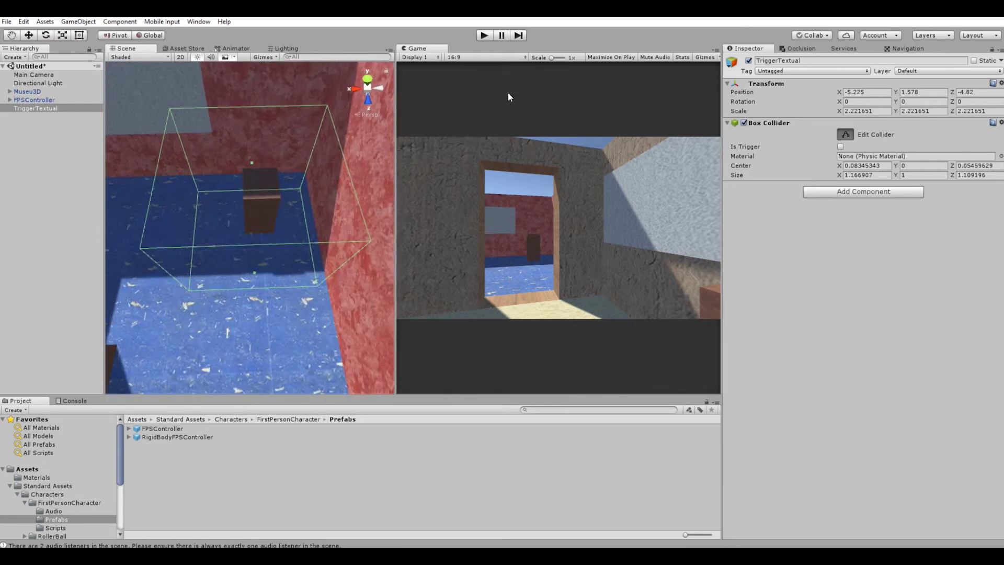
# Step: Play-test by walking the player through the doorway to the dark pillar in the red room, then stop
pyautogui.click(483, 35)
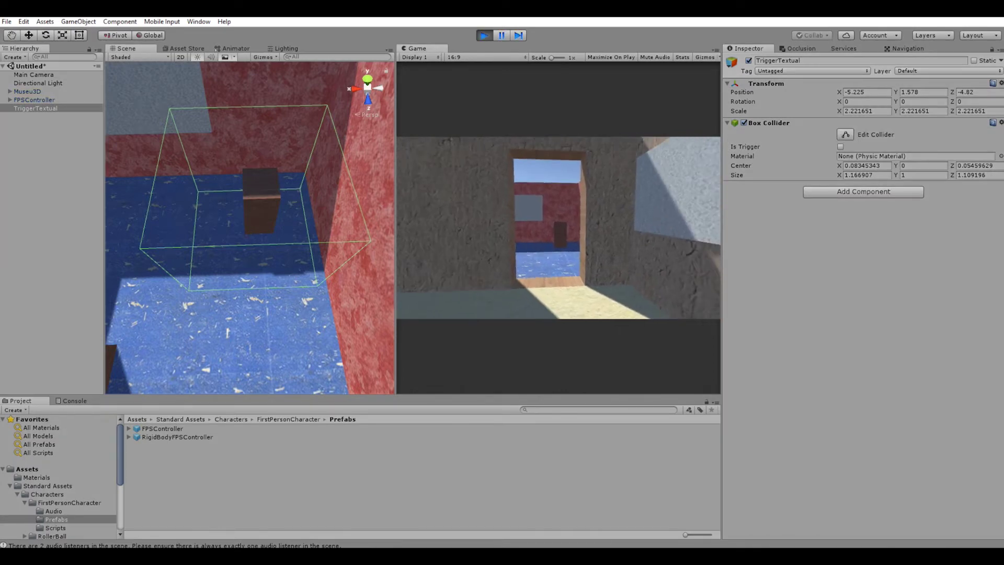
pyautogui.press('w')
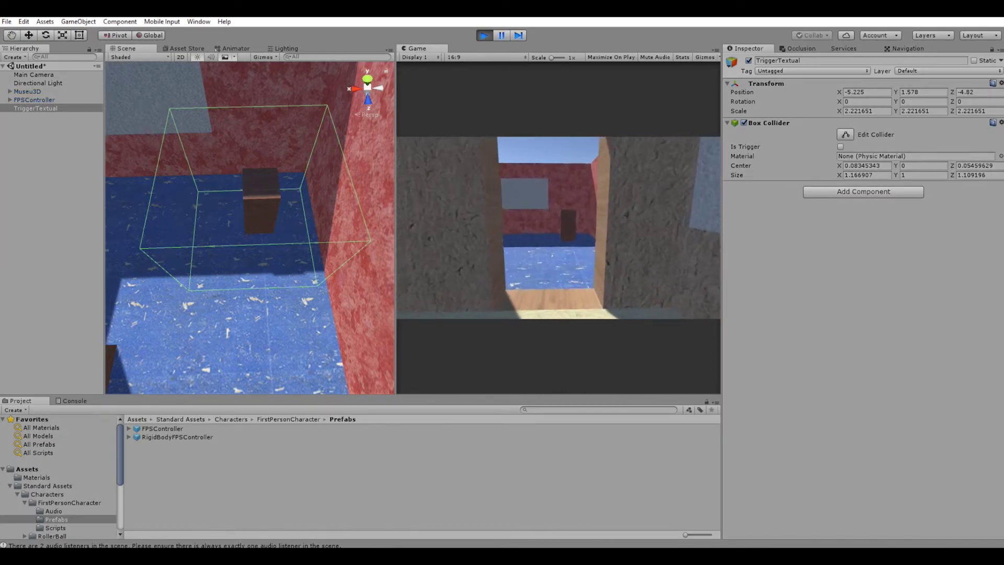
pyautogui.press('w')
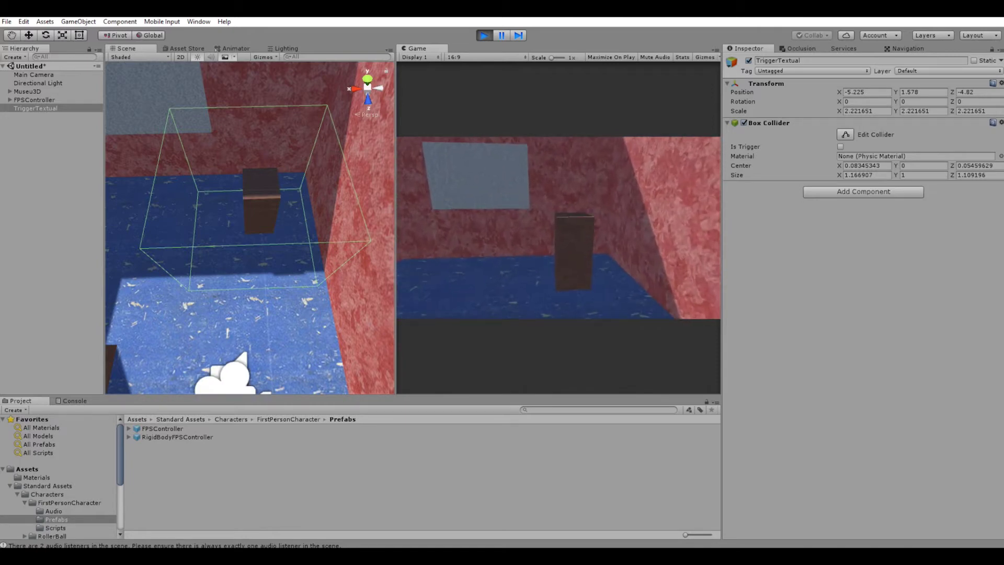
pyautogui.press('w')
pyautogui.press('w')
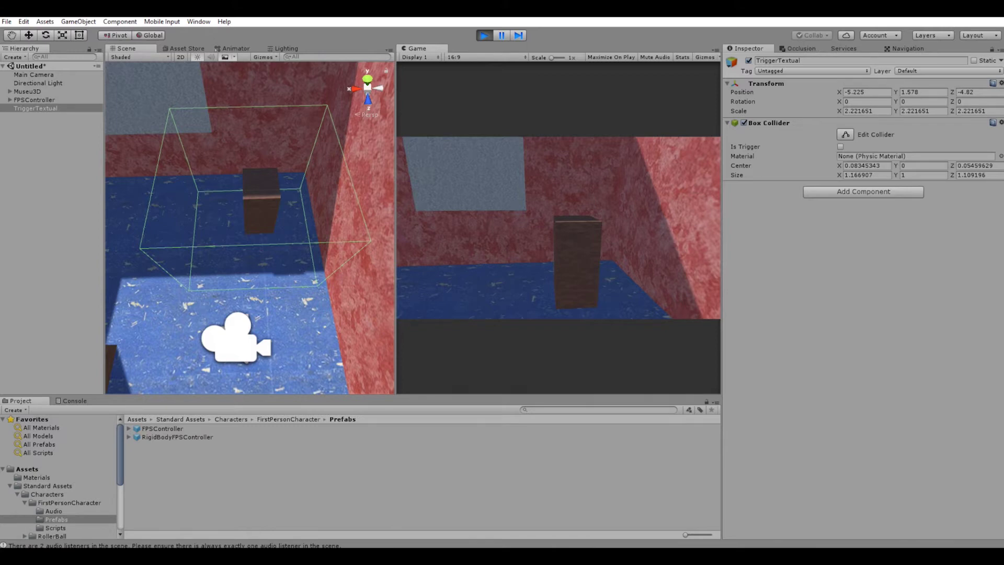
pyautogui.press('w')
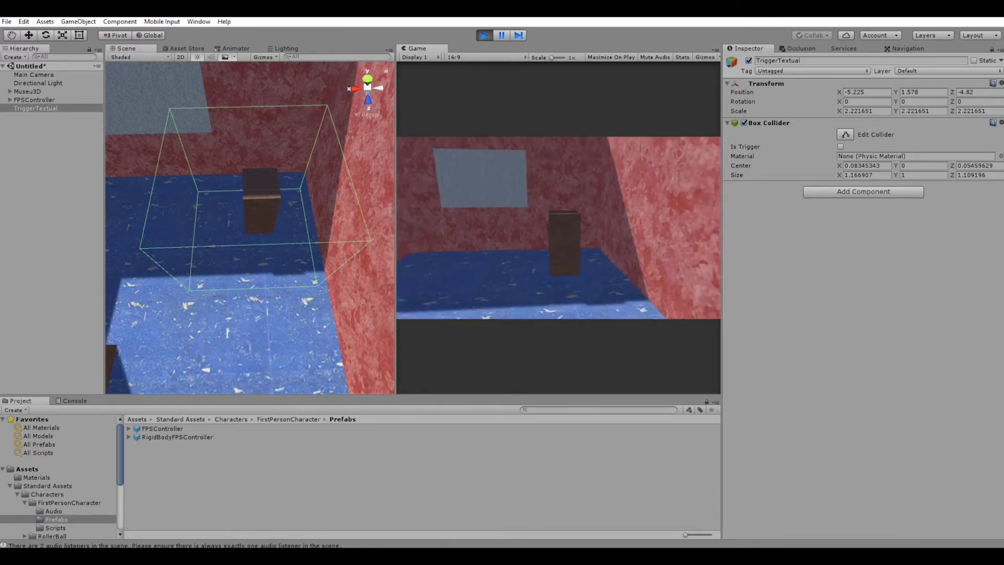
pyautogui.press('s')
pyautogui.press('w')
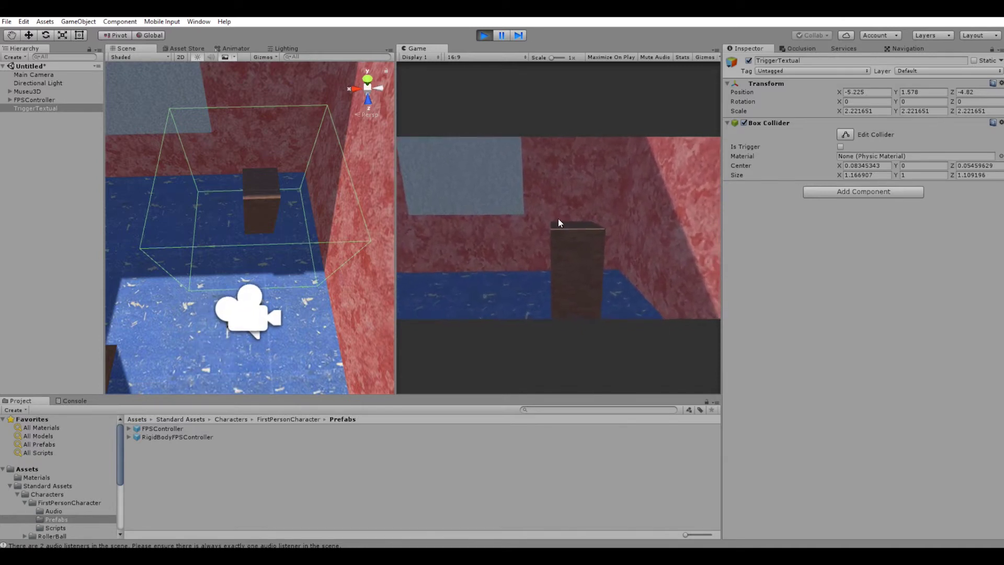
pyautogui.click(484, 35)
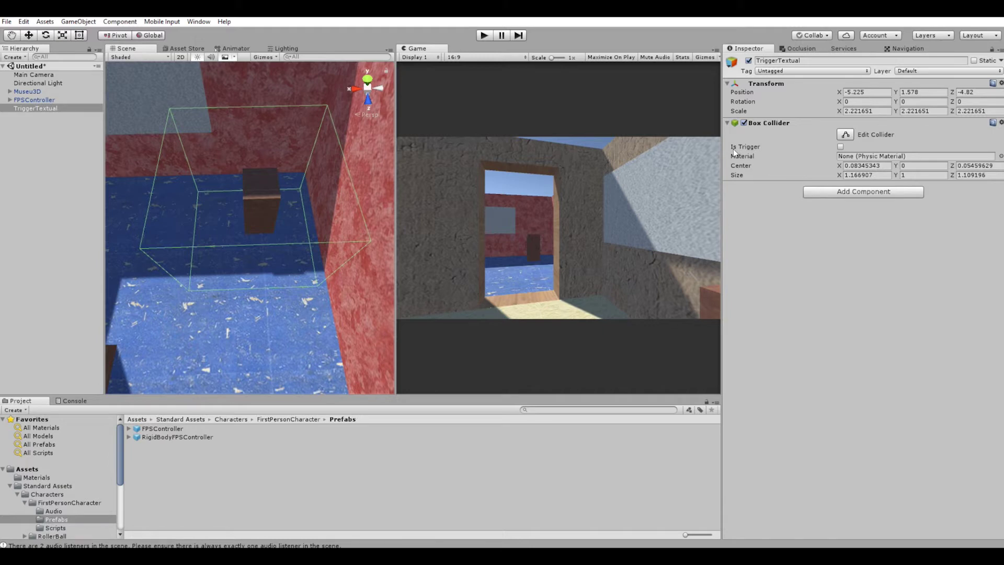
# Step: Enable Is Trigger on the Box Collider and start a play test with the Game view focused
pyautogui.click(840, 147)
pyautogui.click(485, 36)
pyautogui.click(604, 230)
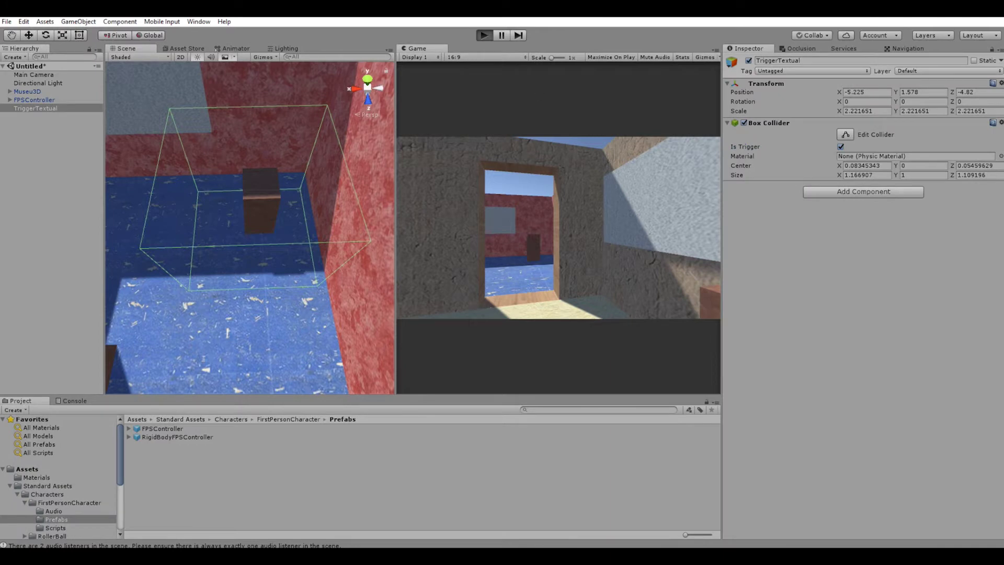
# Step: Walk the player into the red room and circle the dark pillar, then release control with Escape
pyautogui.press('w')
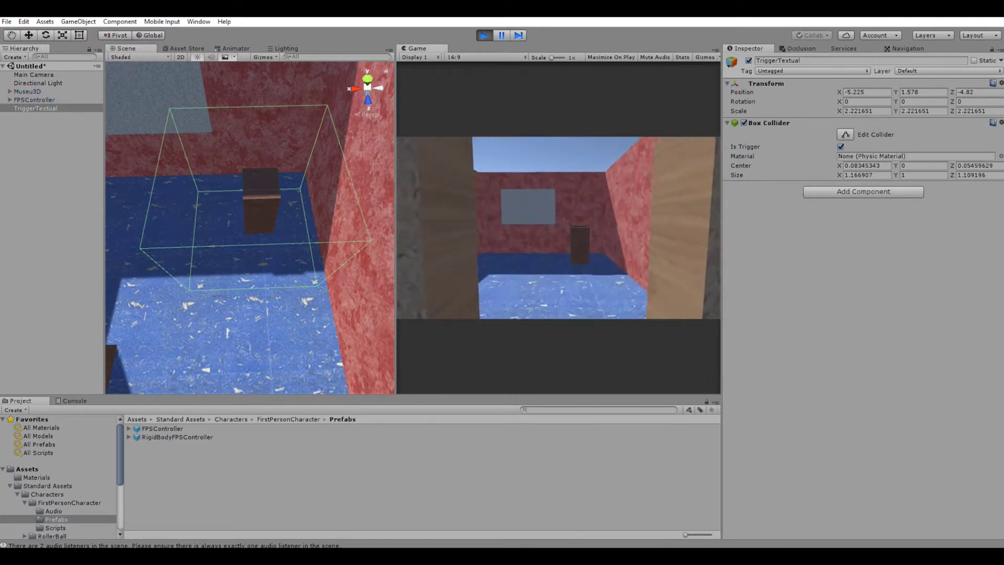
pyautogui.press('w')
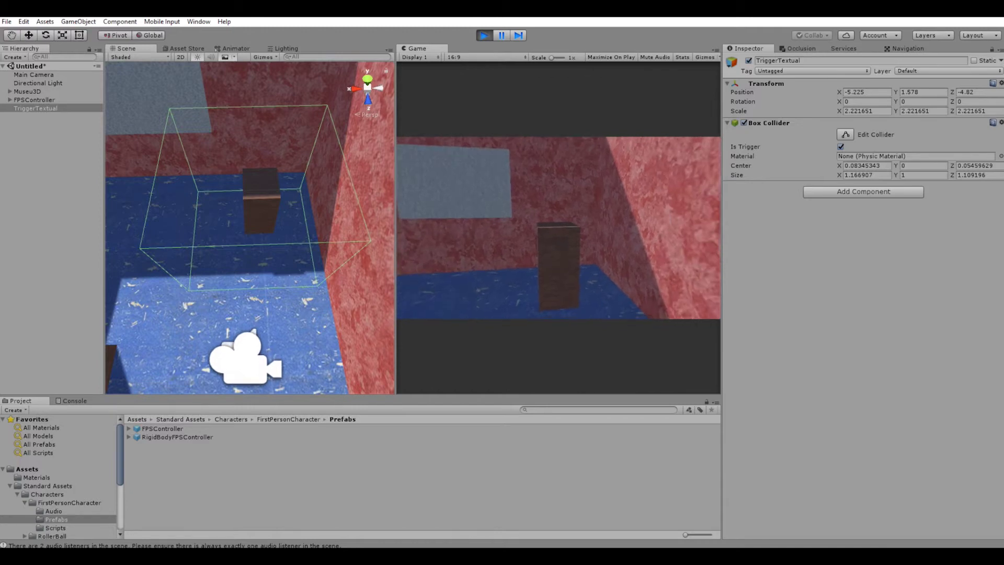
pyautogui.press('w')
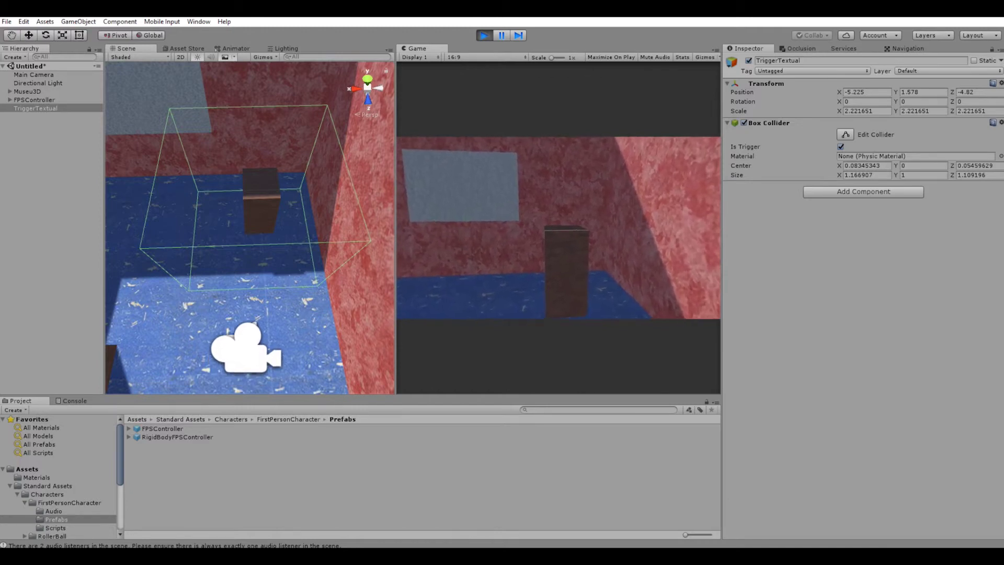
pyautogui.press('w')
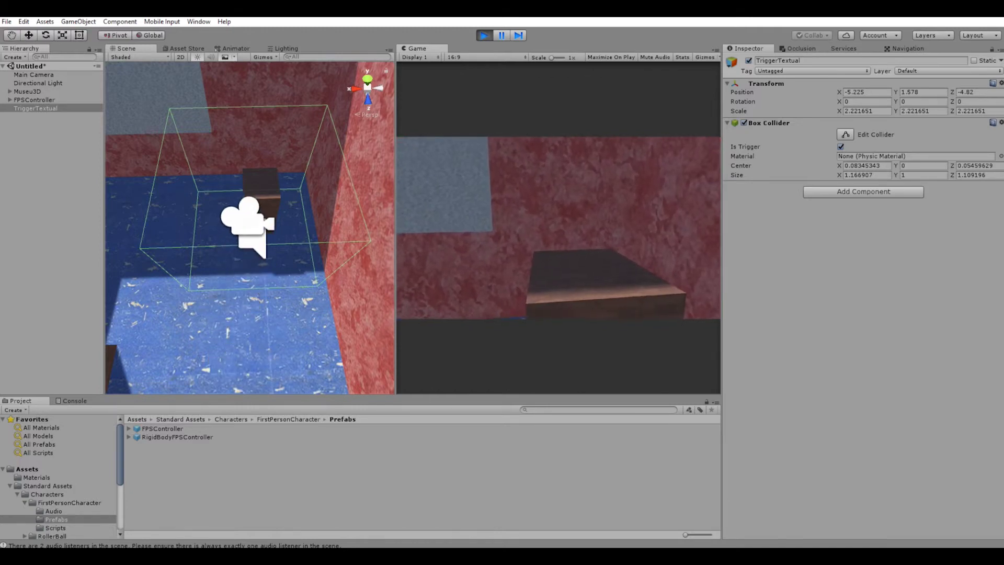
pyautogui.press('s')
pyautogui.press('w')
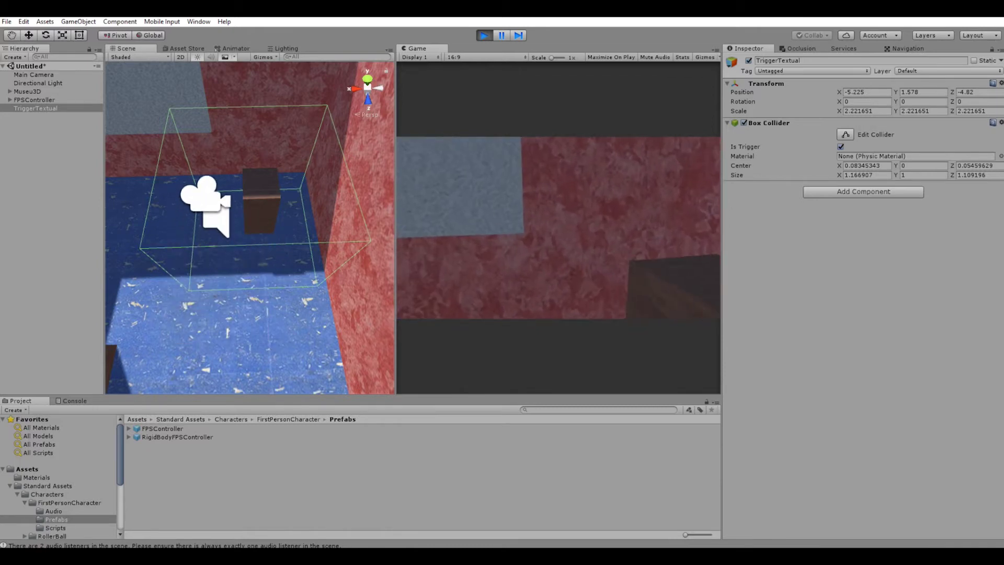
pyautogui.press('s')
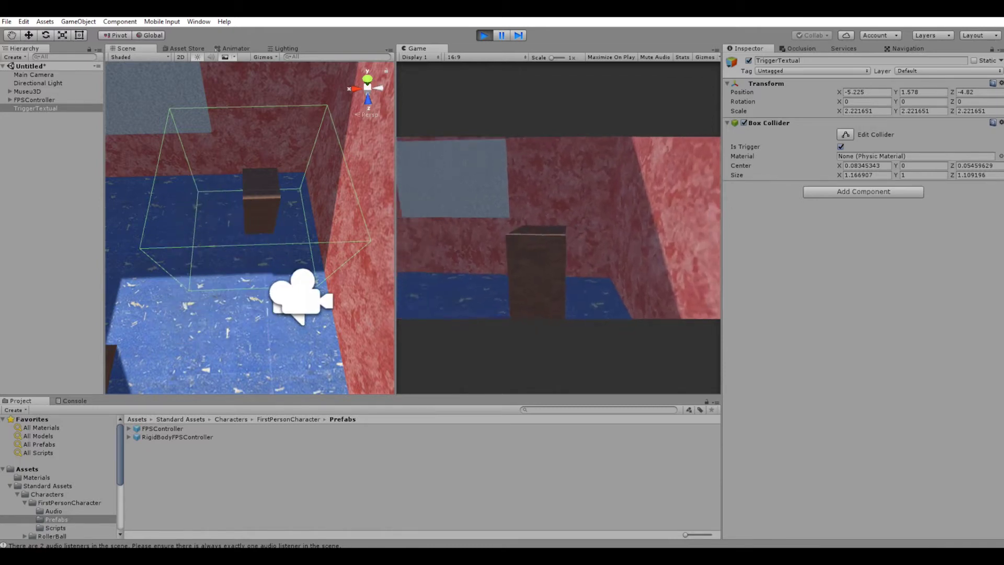
pyautogui.press('w')
pyautogui.press('s')
pyautogui.press('w')
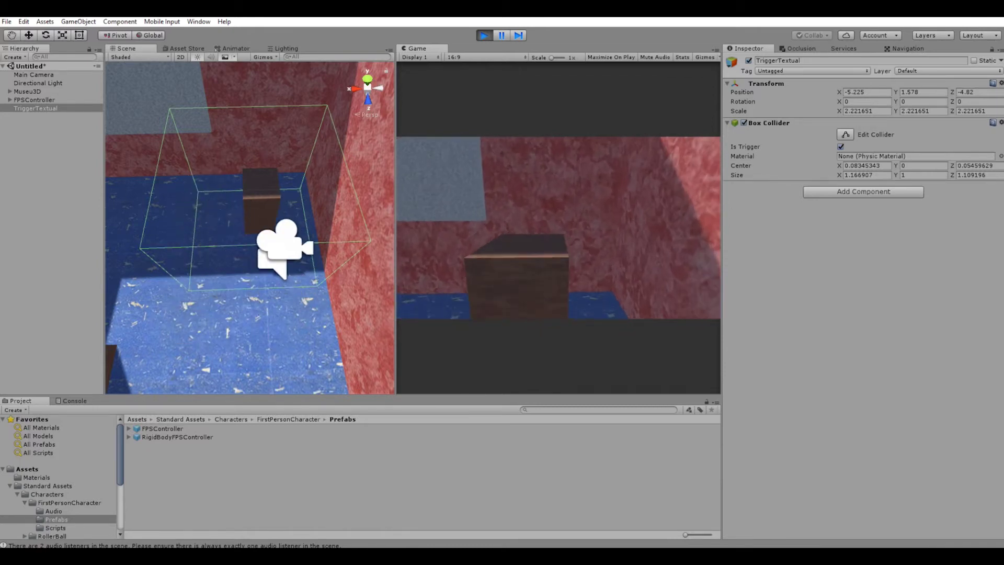
pyautogui.press('s')
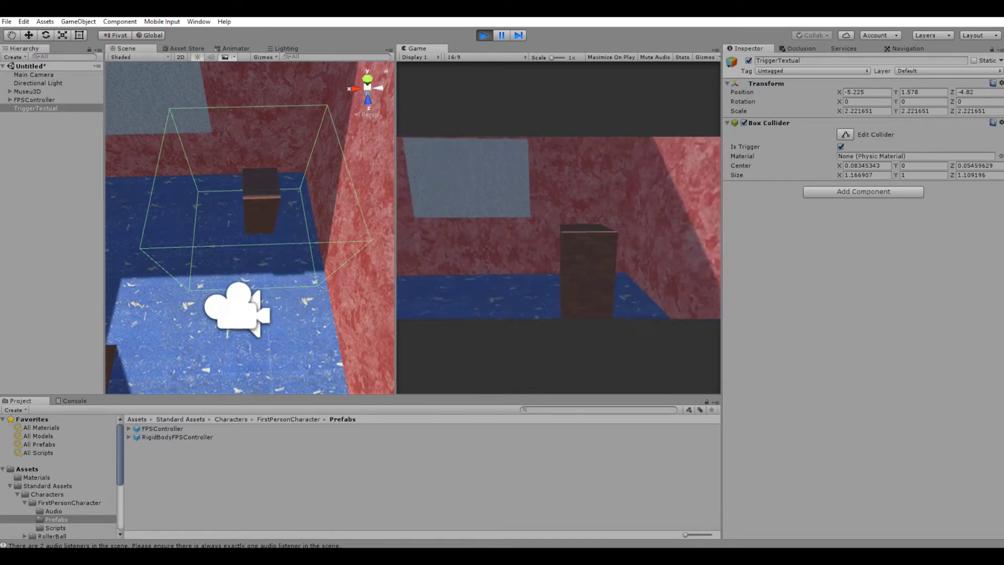
pyautogui.press('w')
pyautogui.press('s')
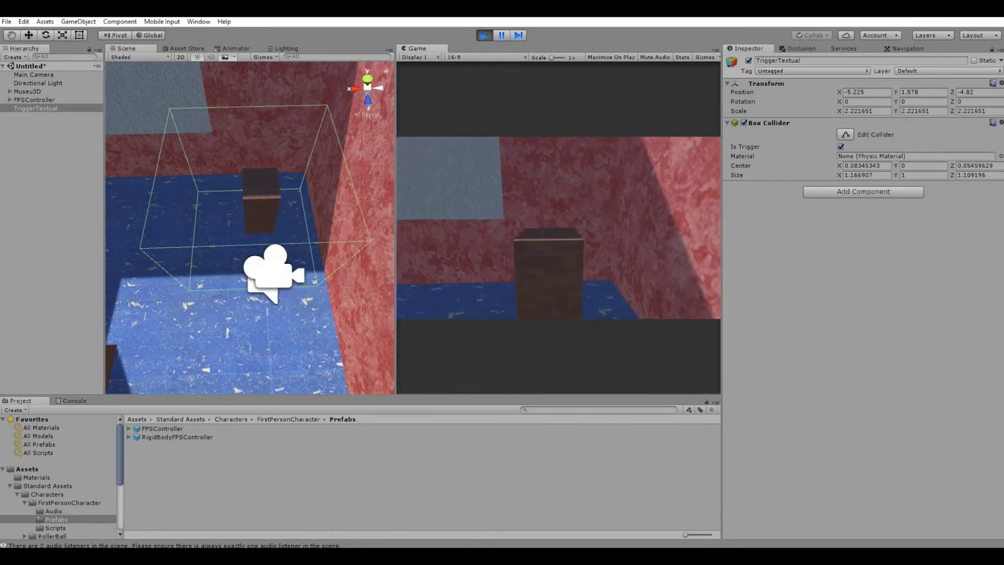
pyautogui.press('w')
pyautogui.press('s')
pyautogui.press('Escape')
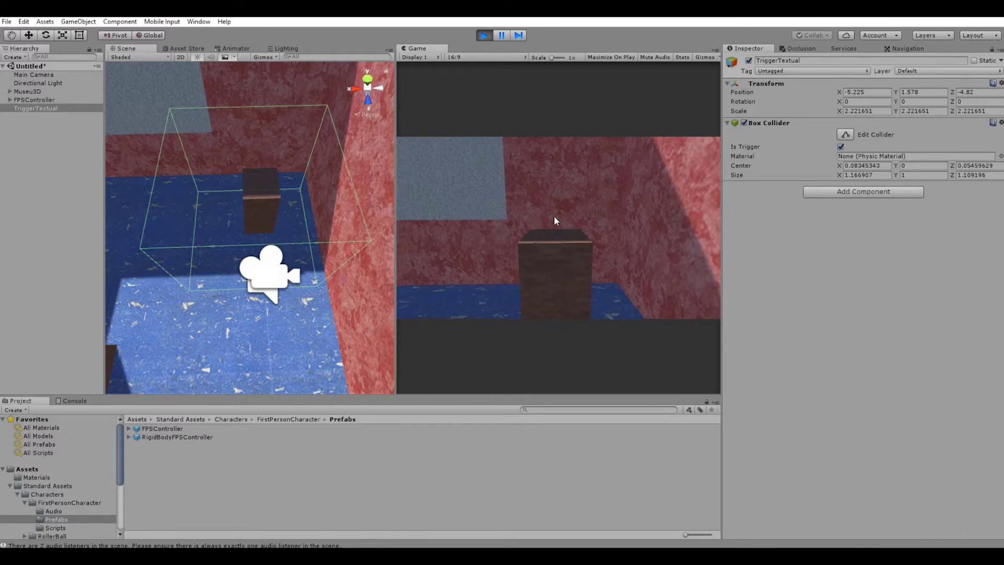
# Step: Exit Play mode to return to the scene editor
pyautogui.click(485, 36)
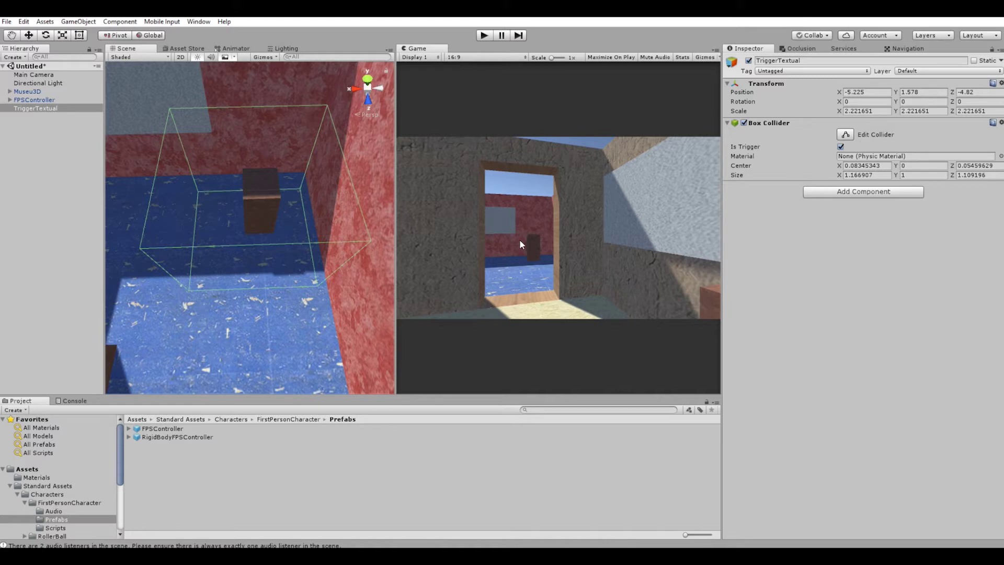
# Step: Create a Canvas from GameObject > UI > Canvas, then frame and orbit the Scene view onto it
pyautogui.click(88, 24)
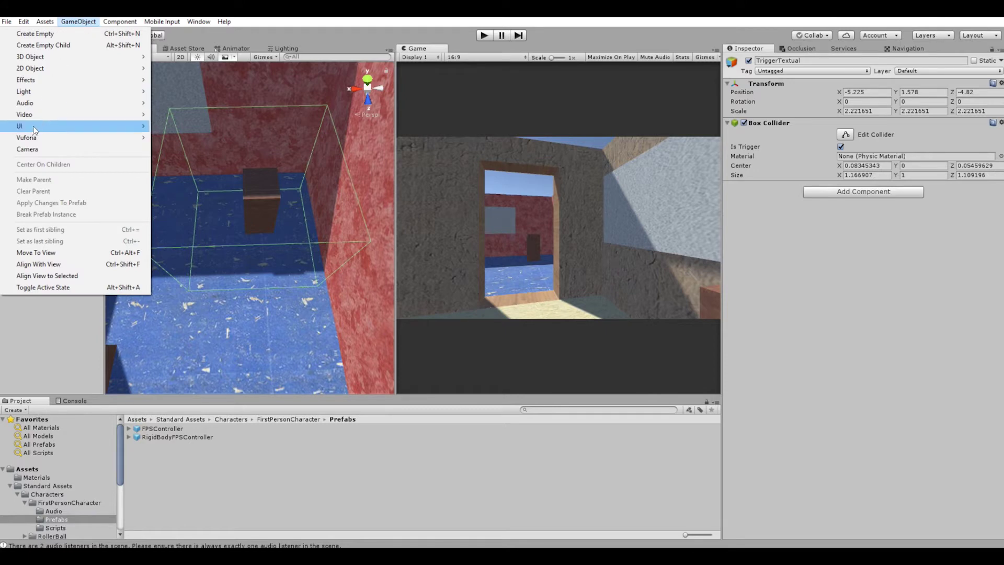
pyautogui.moveTo(26, 126)
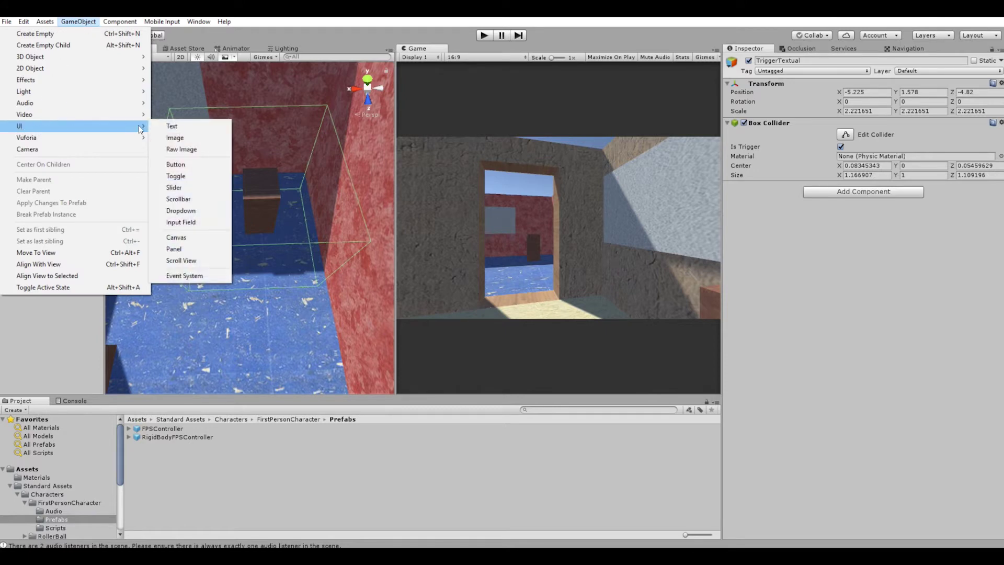
pyautogui.click(196, 241)
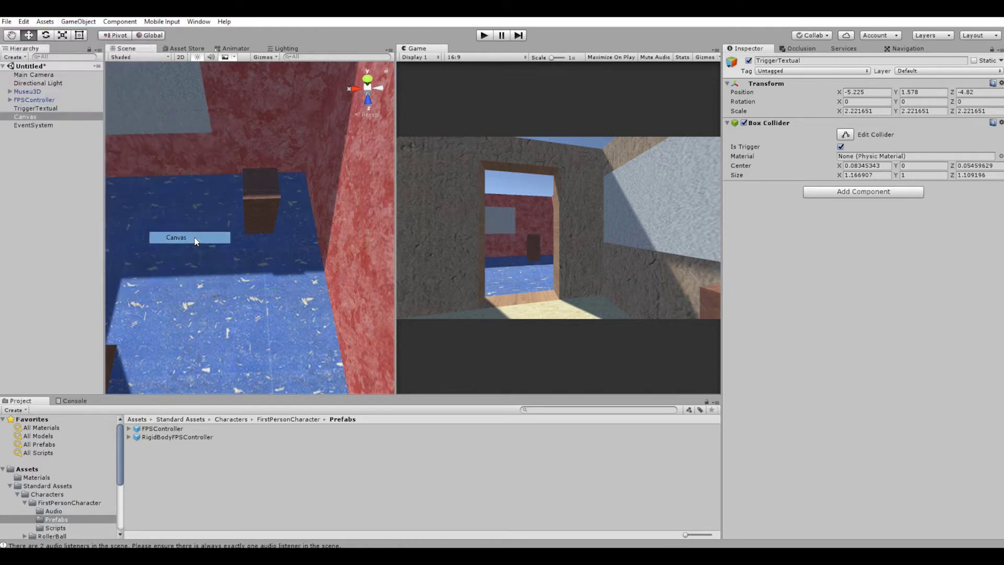
pyautogui.press('f')
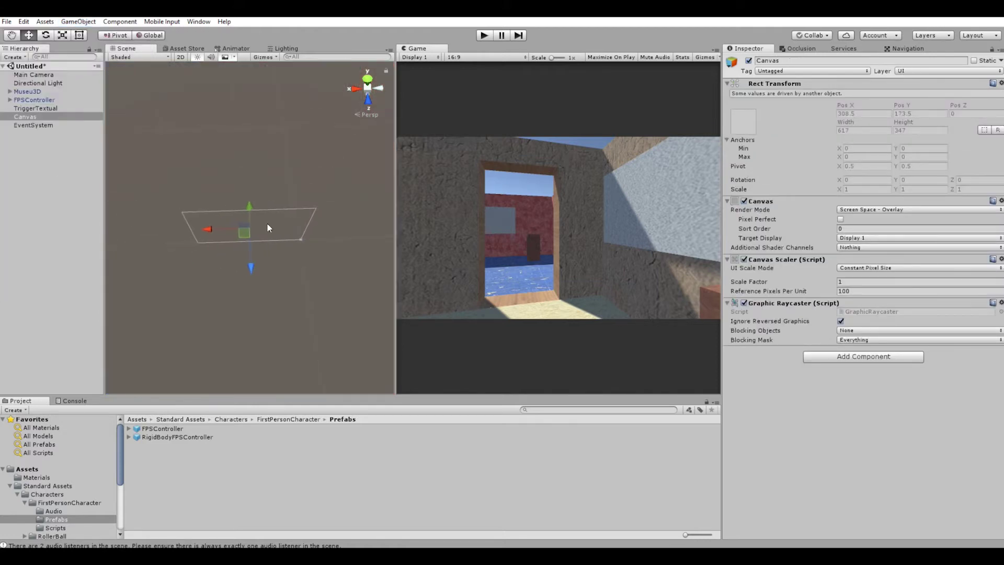
pyautogui.scroll(3, 330, 227)
pyautogui.moveTo(330, 227)
pyautogui.keyDown('alt'); pyautogui.mouseDown()
pyautogui.moveTo(324, 286)
pyautogui.moveTo(234, 287)
pyautogui.moveTo(275, 300)
pyautogui.moveTo(284, 290)
pyautogui.moveTo(264, 291)
pyautogui.mouseUp(); pyautogui.keyUp('alt')
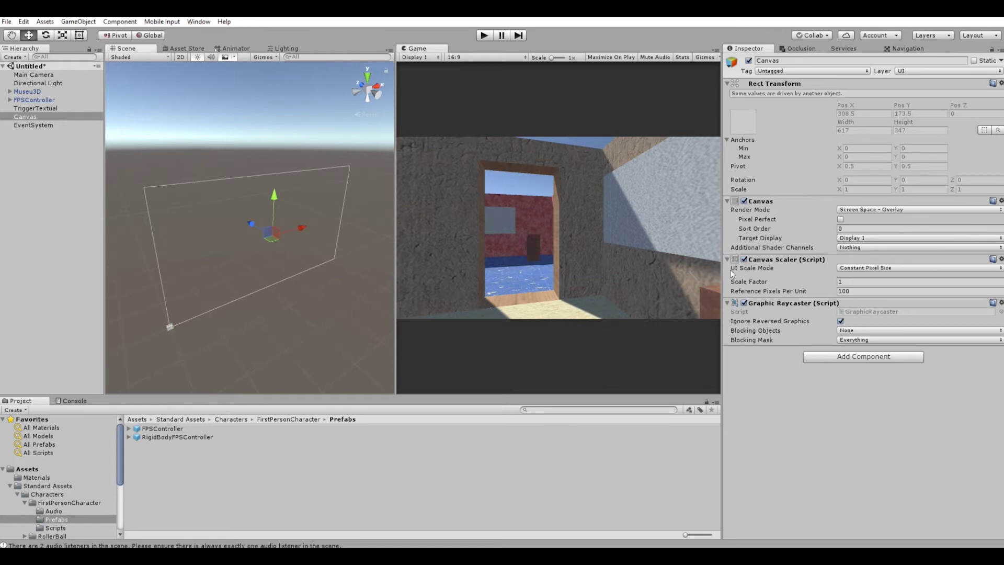
# Step: Set the Canvas Scaler's UI Scale Mode to Scale With Screen Size, with an 800 × 600 reference
pyautogui.click(864, 268)
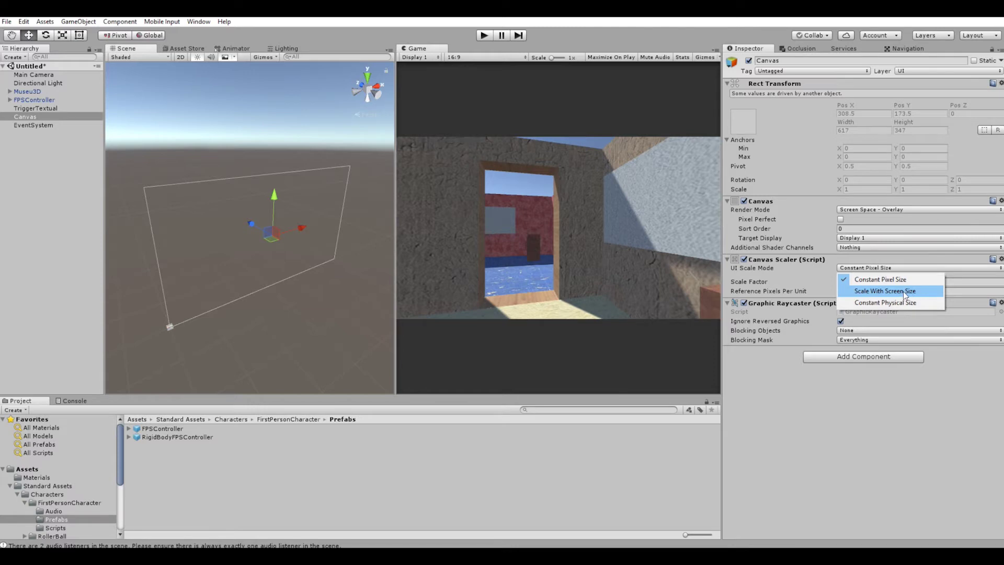
pyautogui.click(903, 291)
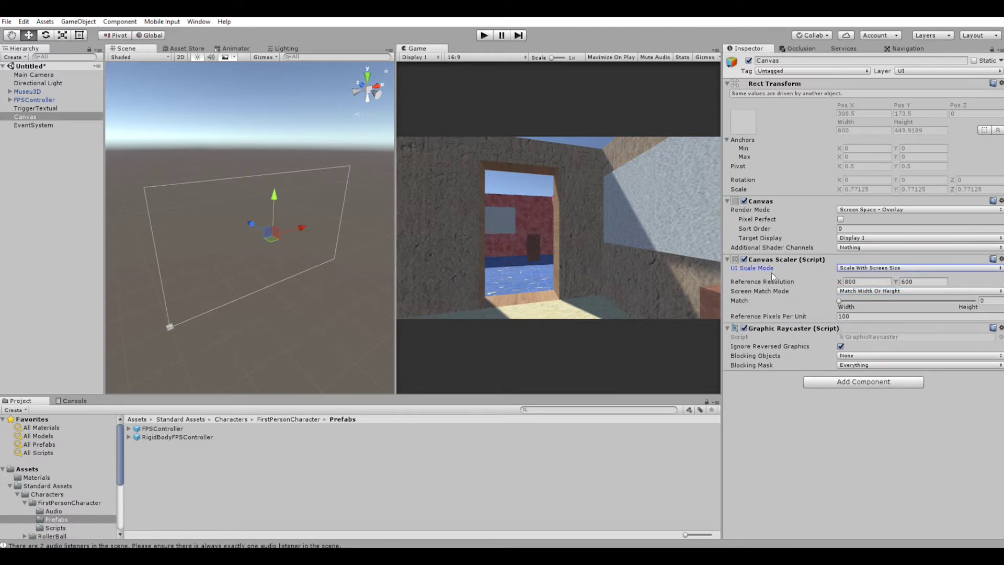
pyautogui.keyDown('alt'); pyautogui.moveTo(315, 230); pyautogui.dragTo(302, 225); pyautogui.keyUp('alt')
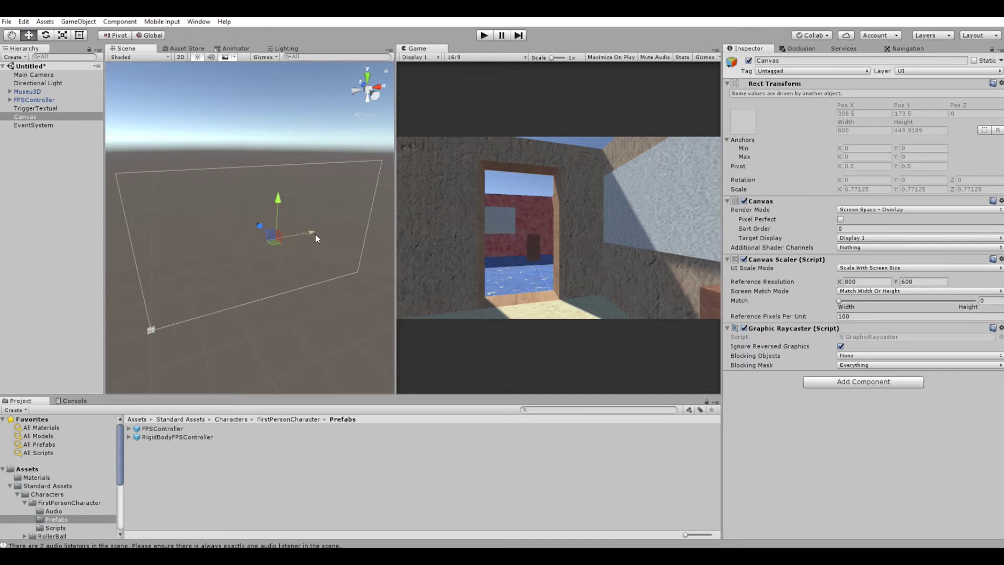
pyautogui.keyDown('alt'); pyautogui.moveTo(283, 232); pyautogui.dragTo(260, 257); pyautogui.keyUp('alt')
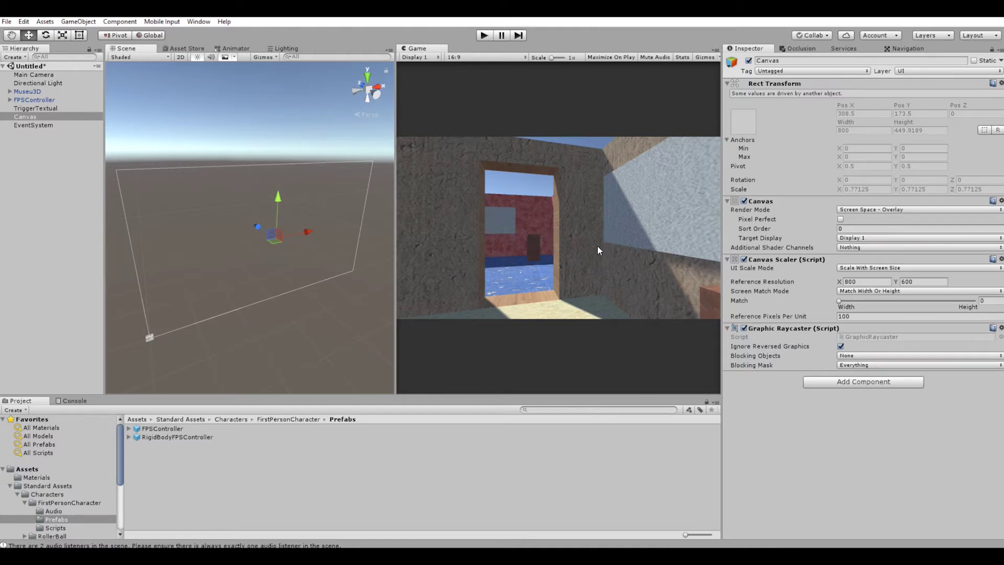
# Step: Add a UI Panel under the Canvas via GameObject > UI > Panel and select it
pyautogui.click(78, 22)
pyautogui.moveTo(123, 104)
pyautogui.moveTo(124, 127)
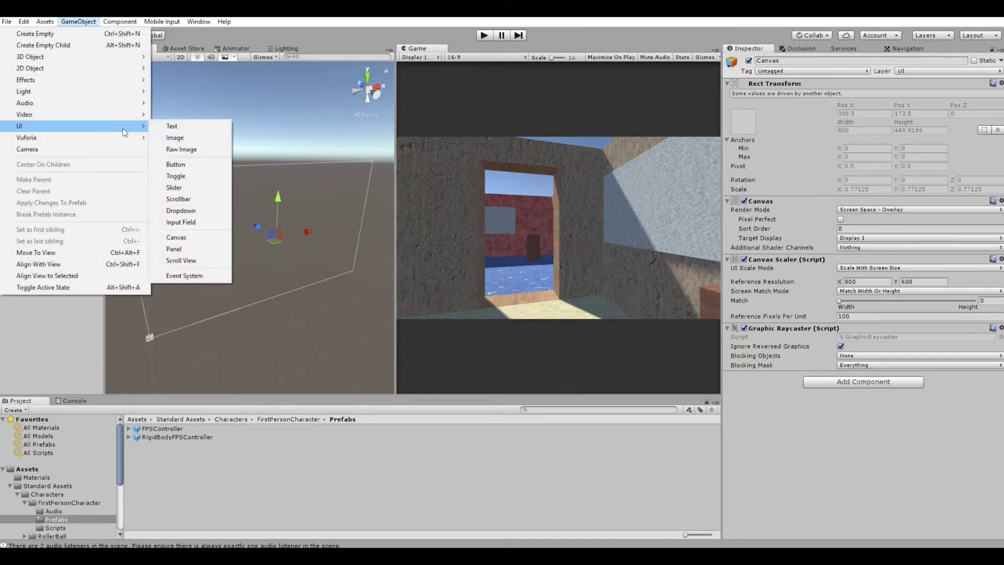
pyautogui.click(209, 252)
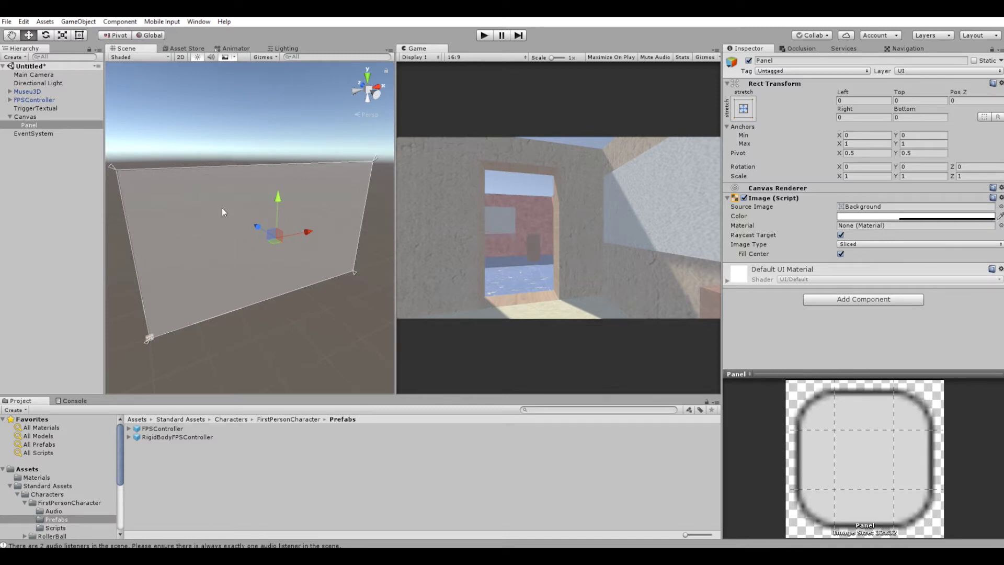
pyautogui.click(25, 116)
pyautogui.click(27, 125)
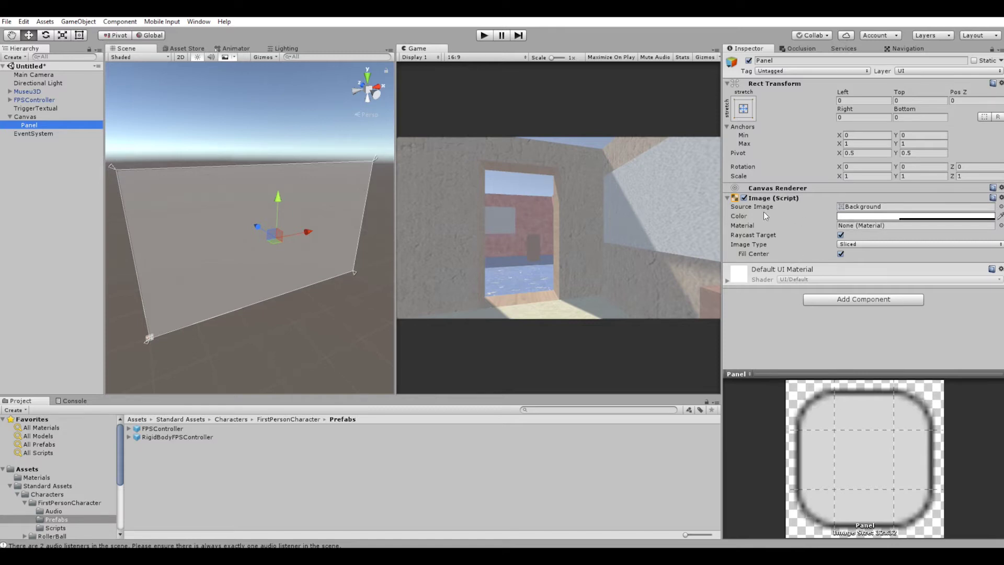
# Step: Colour the Panel black with alpha 200 and drag its Left offset inward to about 297
pyautogui.click(852, 219)
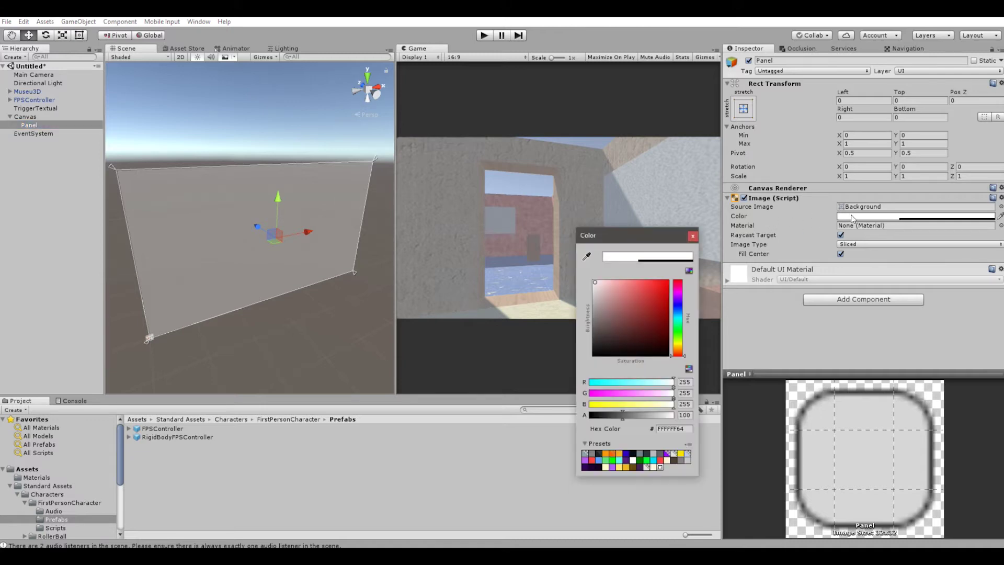
pyautogui.moveTo(635, 298); pyautogui.dragTo(593, 355)
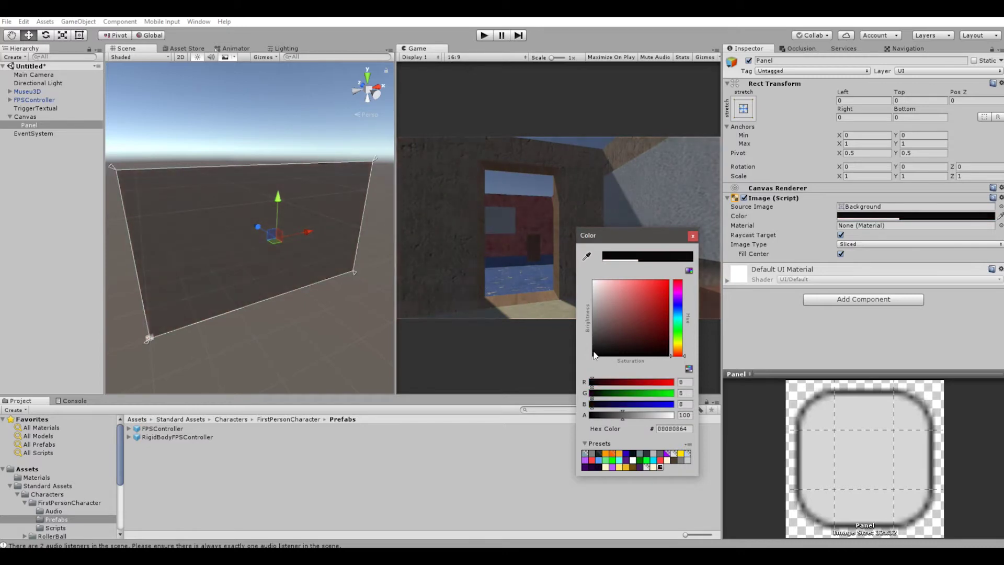
pyautogui.click(691, 236)
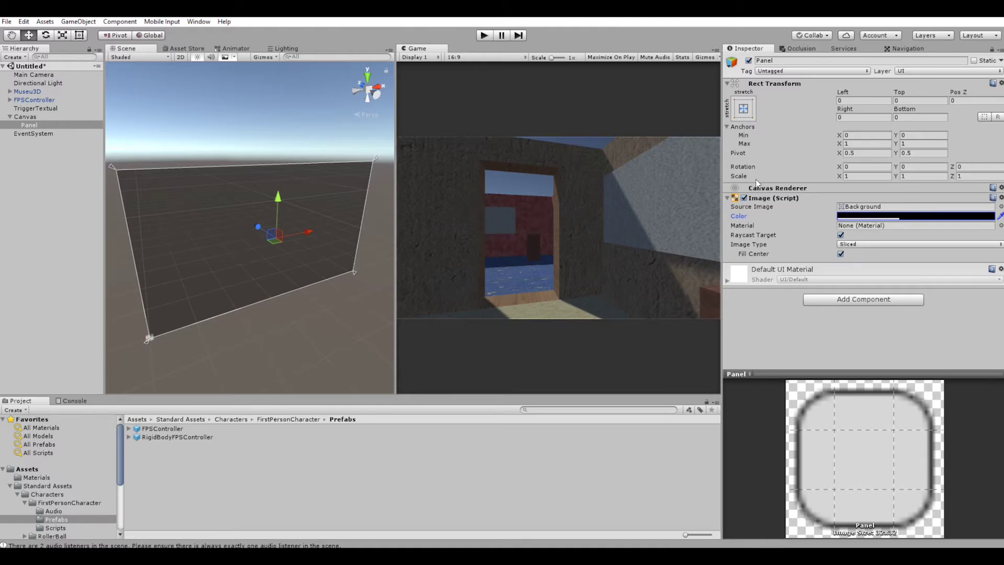
pyautogui.click(870, 218)
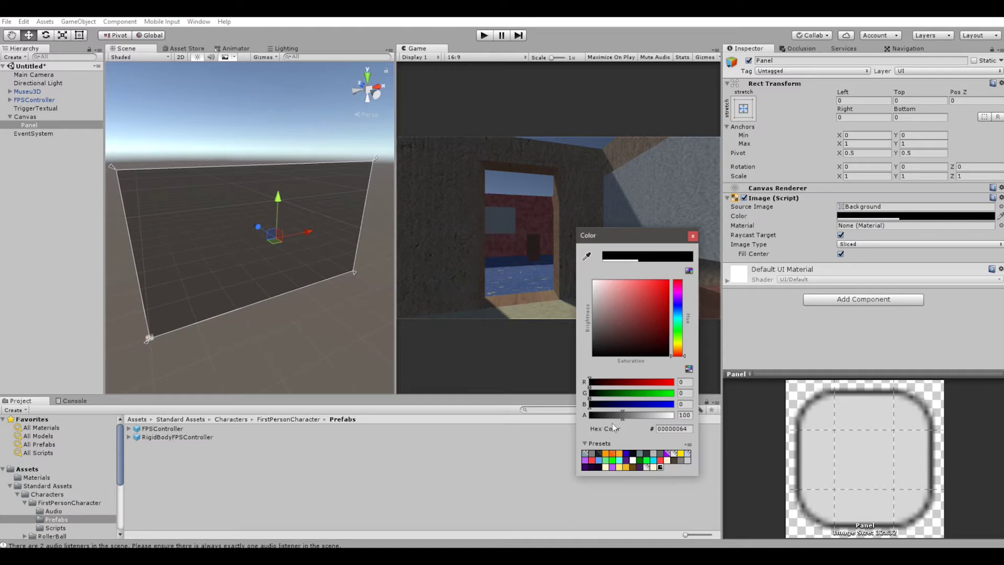
pyautogui.moveTo(623, 416); pyautogui.dragTo(588, 422)
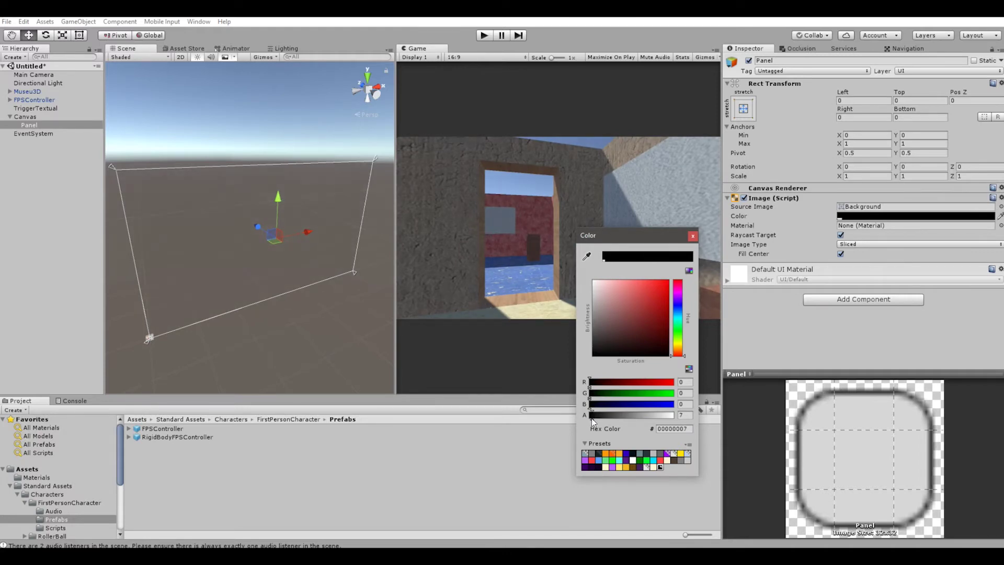
pyautogui.moveTo(590, 418); pyautogui.dragTo(682, 418)
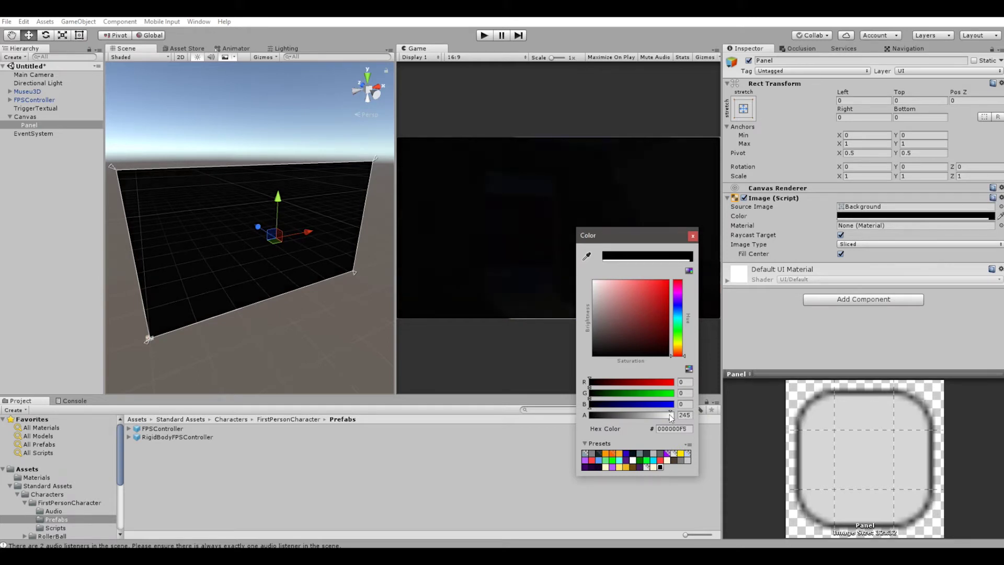
pyautogui.moveTo(678, 419); pyautogui.dragTo(658, 419)
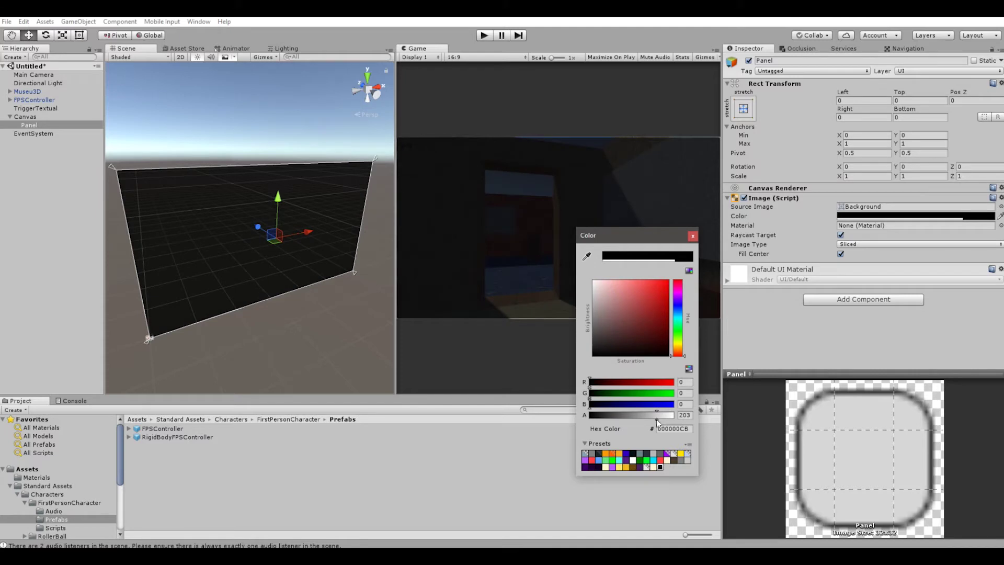
pyautogui.click(684, 414)
pyautogui.write('200')
pyautogui.click(691, 236)
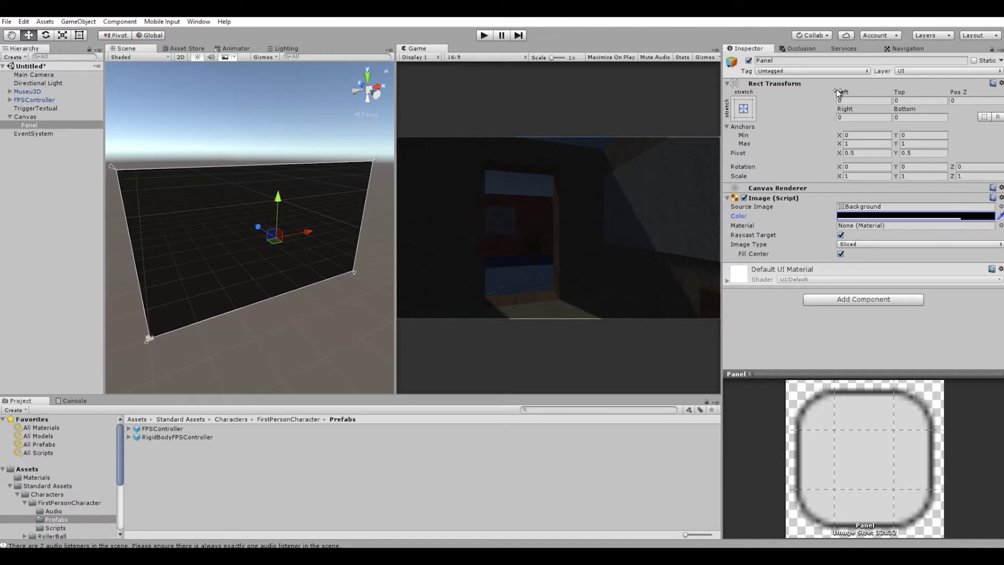
pyautogui.moveTo(837, 89); pyautogui.dragTo(397, 153)
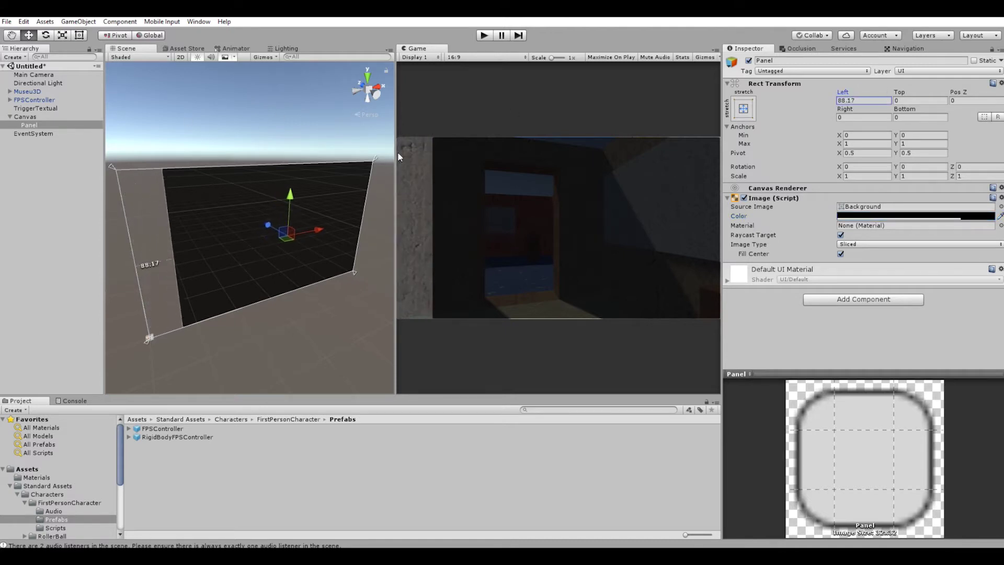
pyautogui.moveTo(842, 91); pyautogui.dragTo(544, 237)
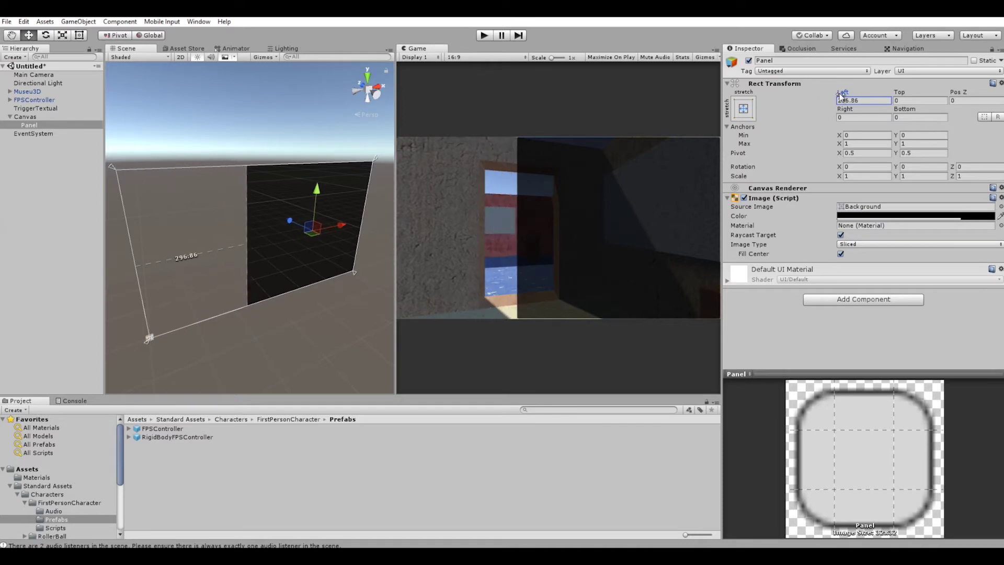
# Step: Set the Panel's Rect Transform Left offset to 500
pyautogui.moveTo(840, 95); pyautogui.dragTo(245, 124)
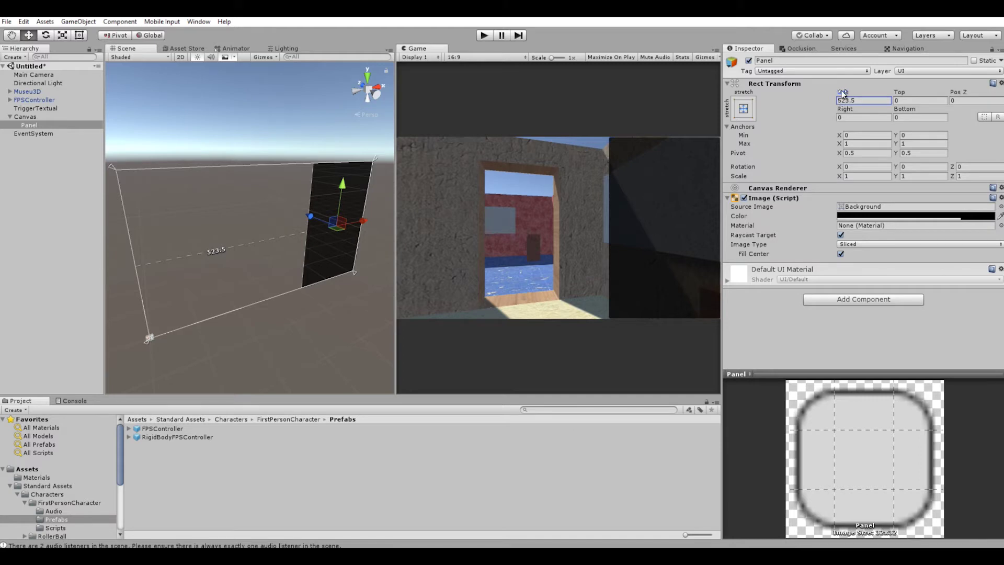
pyautogui.moveTo(843, 93); pyautogui.dragTo(469, 109)
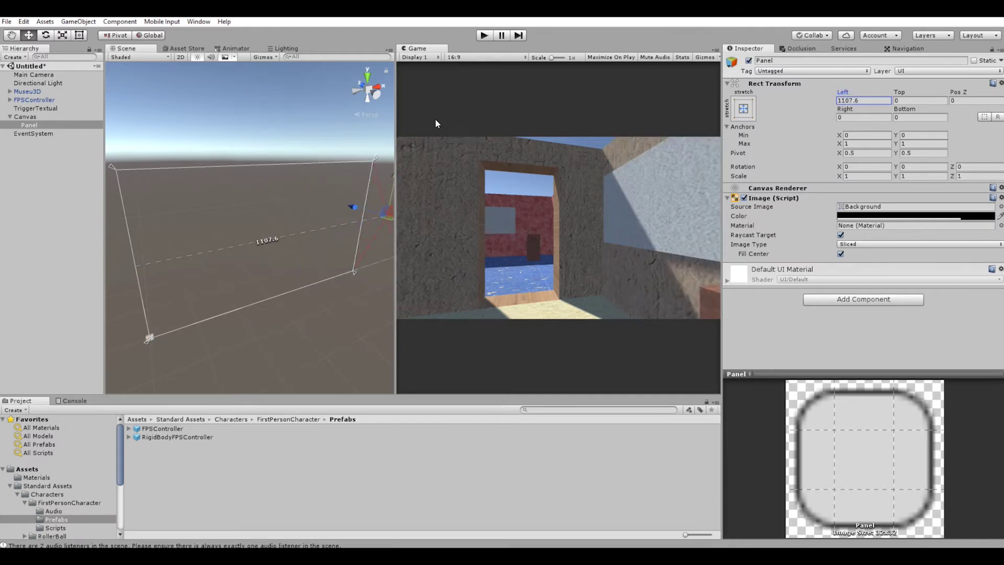
pyautogui.moveTo(312, 121)
pyautogui.mouseDown()
pyautogui.moveTo(116, 116)
pyautogui.moveTo(864, 120)
pyautogui.moveTo(829, 115)
pyautogui.mouseUp()
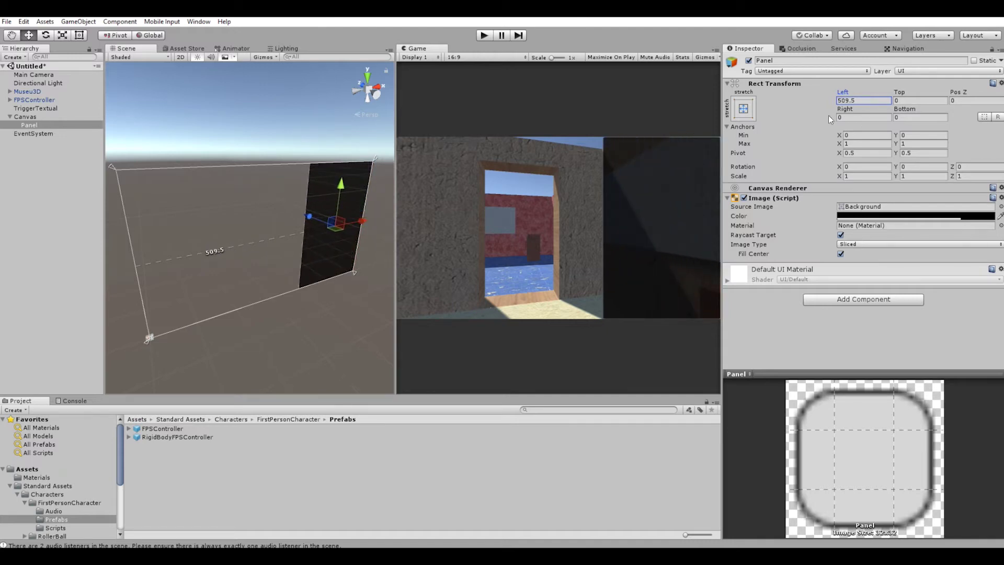
pyautogui.write('5')
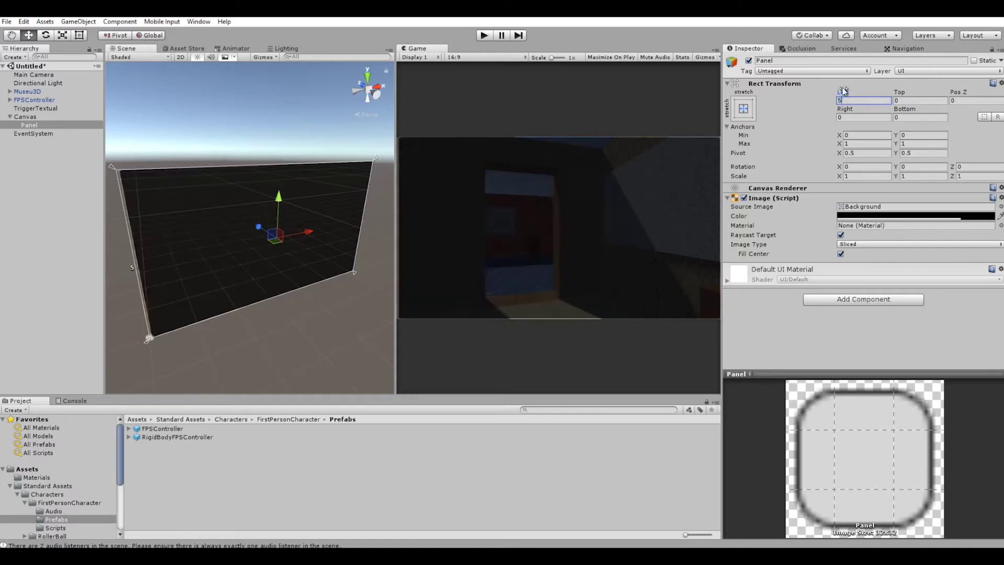
pyautogui.write('00')
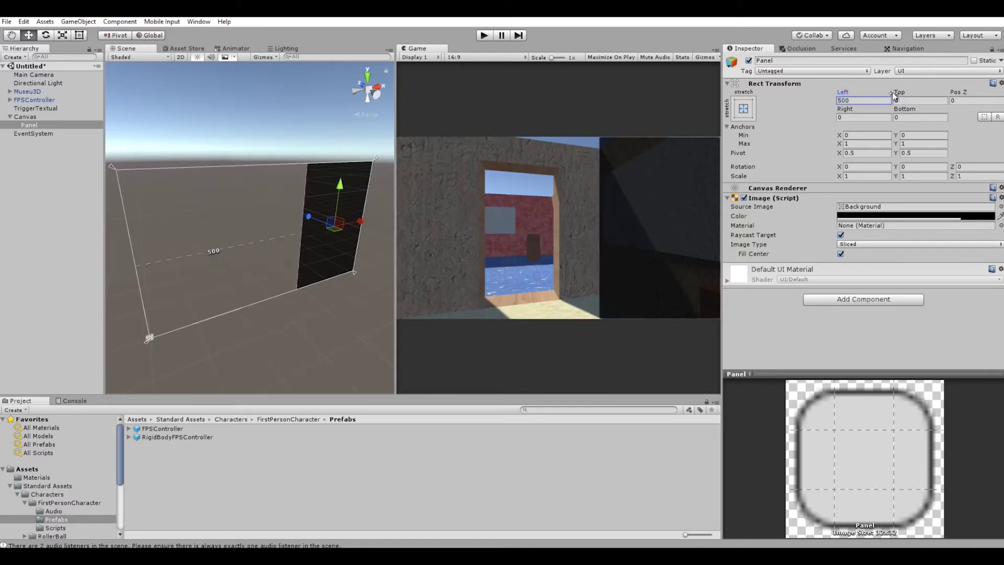
# Step: Set the Panel's Top and Bottom offsets to 0
pyautogui.moveTo(896, 91)
pyautogui.mouseDown()
pyautogui.moveTo(50, 106)
pyautogui.moveTo(902, 97)
pyautogui.moveTo(445, 153)
pyautogui.moveTo(940, 118)
pyautogui.mouseUp()
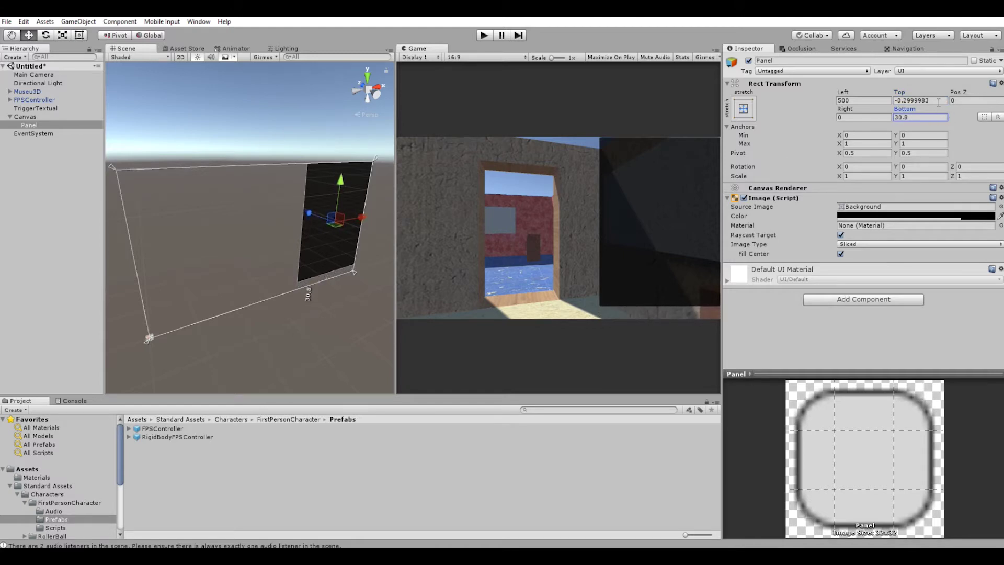
pyautogui.click(939, 101)
pyautogui.write('0')
pyautogui.click(923, 117)
pyautogui.write('0')
pyautogui.click(910, 98)
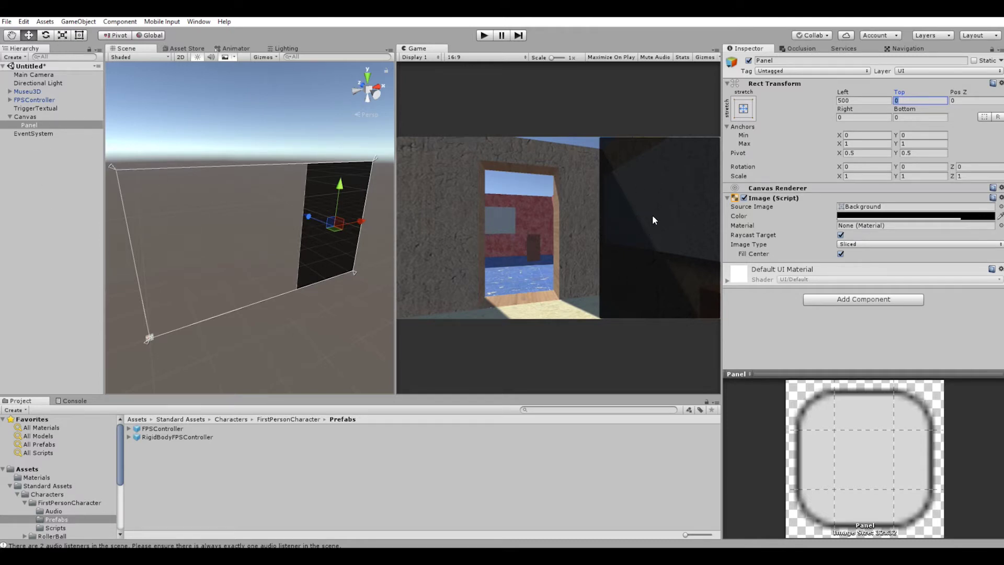
# Step: Add a UI > Text child under the Panel and orbit the Scene view to face it
pyautogui.click(26, 117)
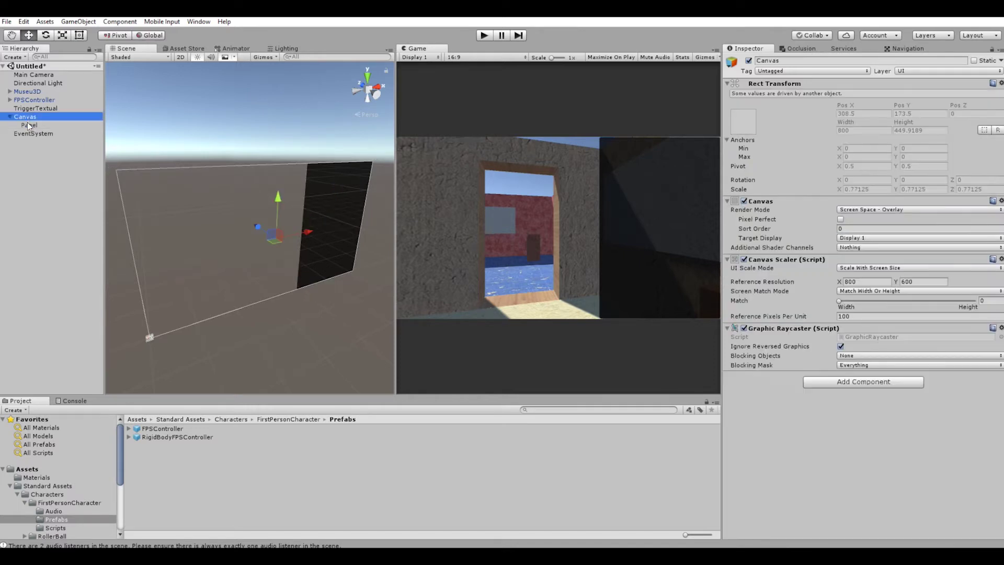
pyautogui.click(41, 126)
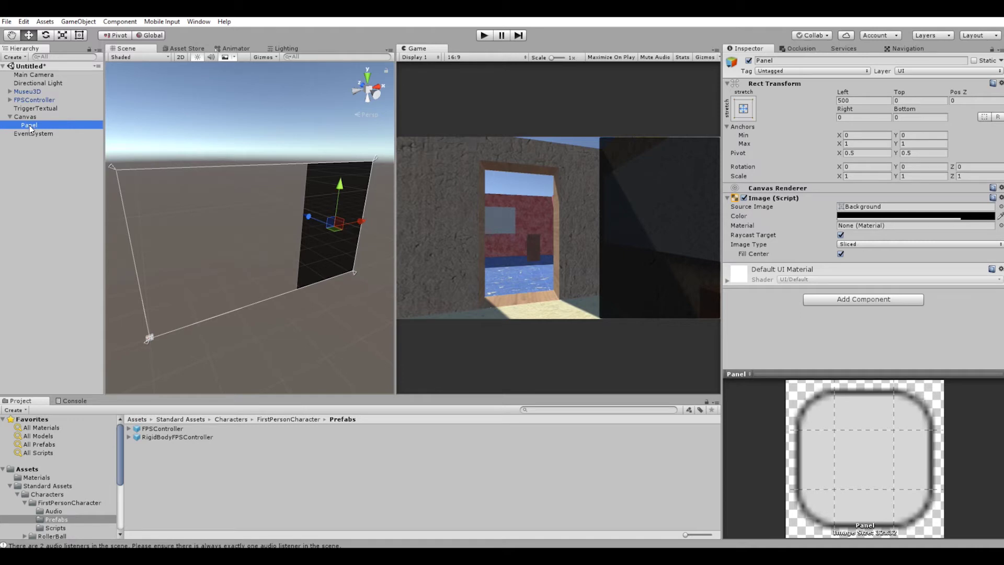
pyautogui.rightClick(29, 124)
pyautogui.moveTo(61, 297)
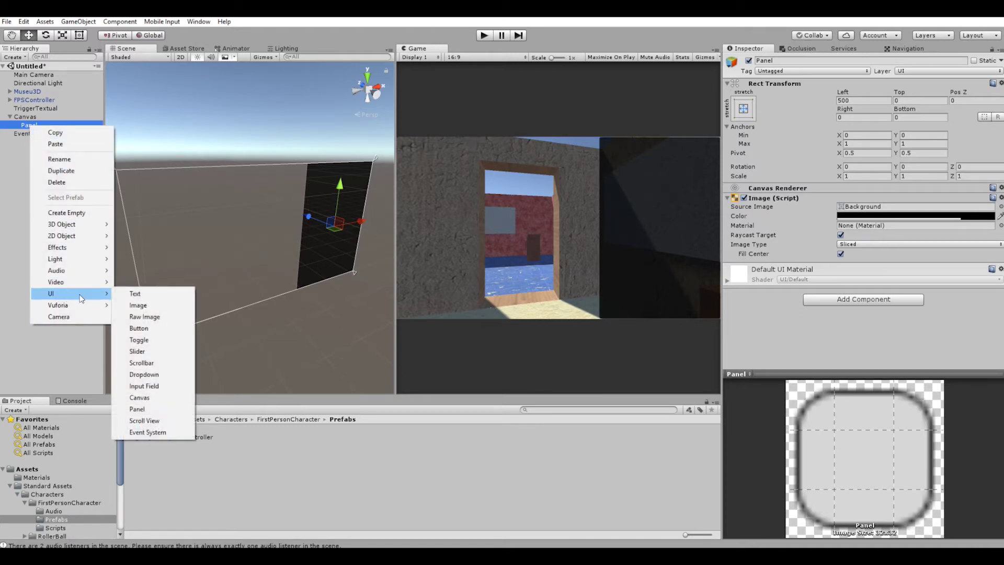
pyautogui.click(157, 294)
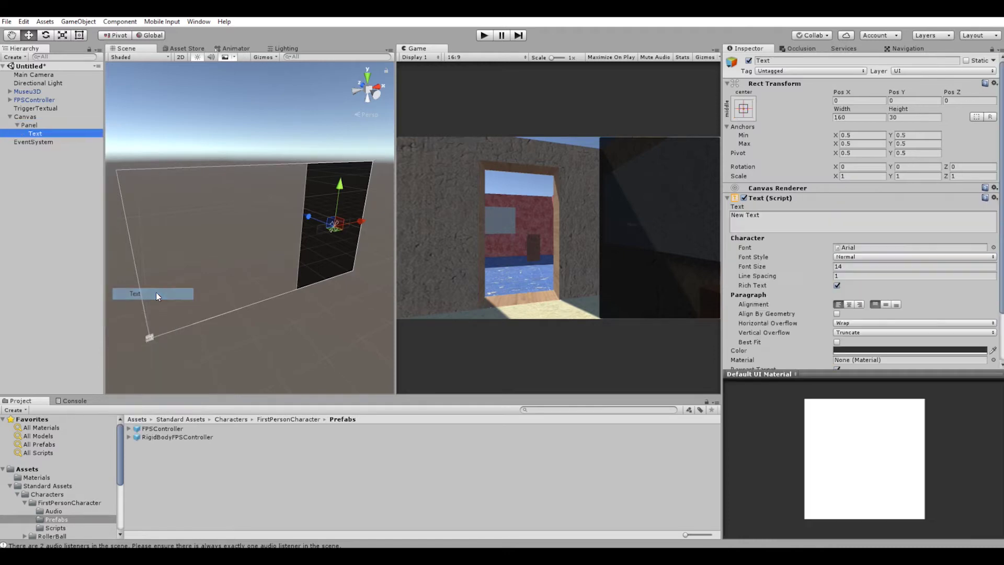
pyautogui.scroll(2, 307, 253)
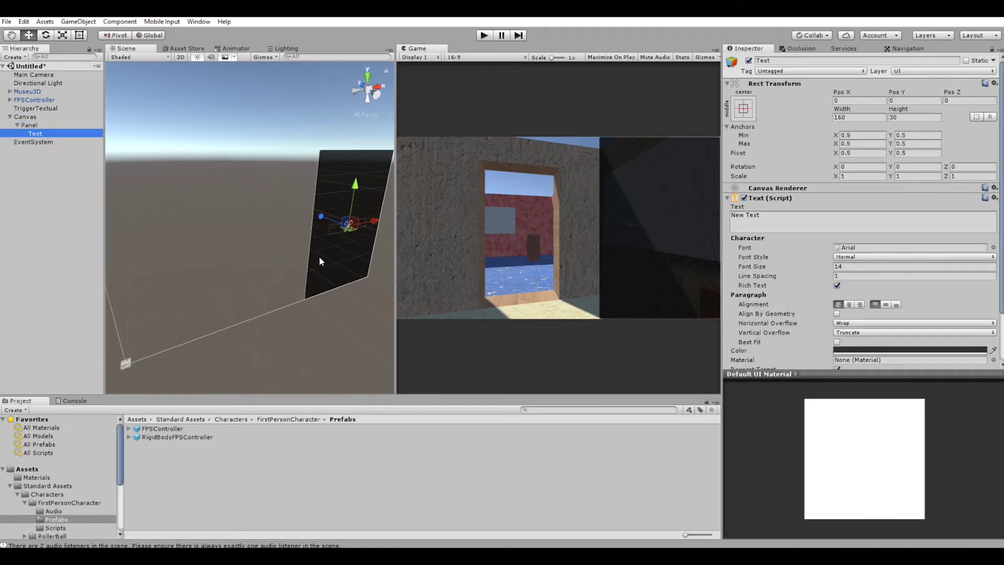
pyautogui.keyDown('alt'); pyautogui.moveTo(321, 261); pyautogui.dragTo(277, 285); pyautogui.keyUp('alt')
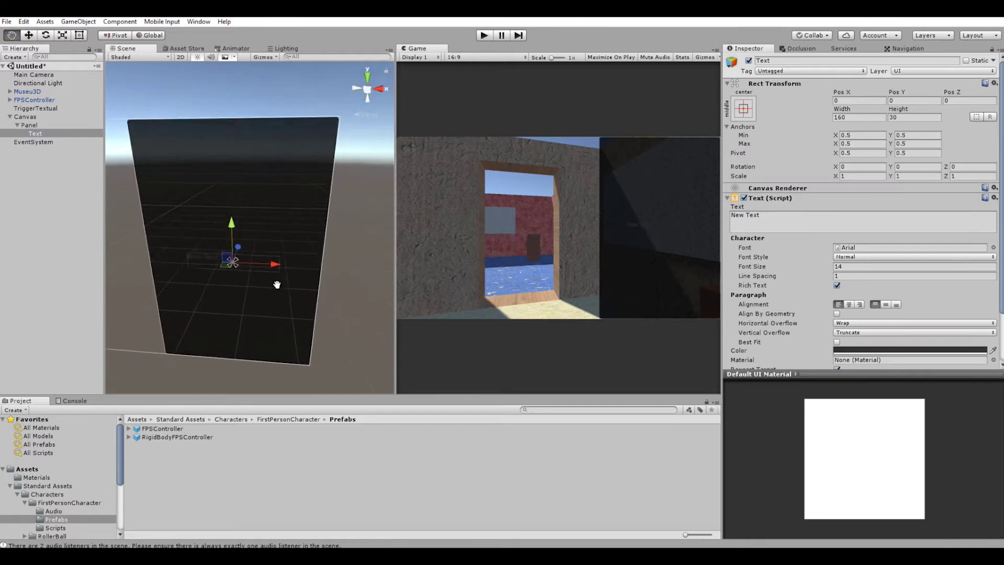
pyautogui.scroll(3, 206, 258)
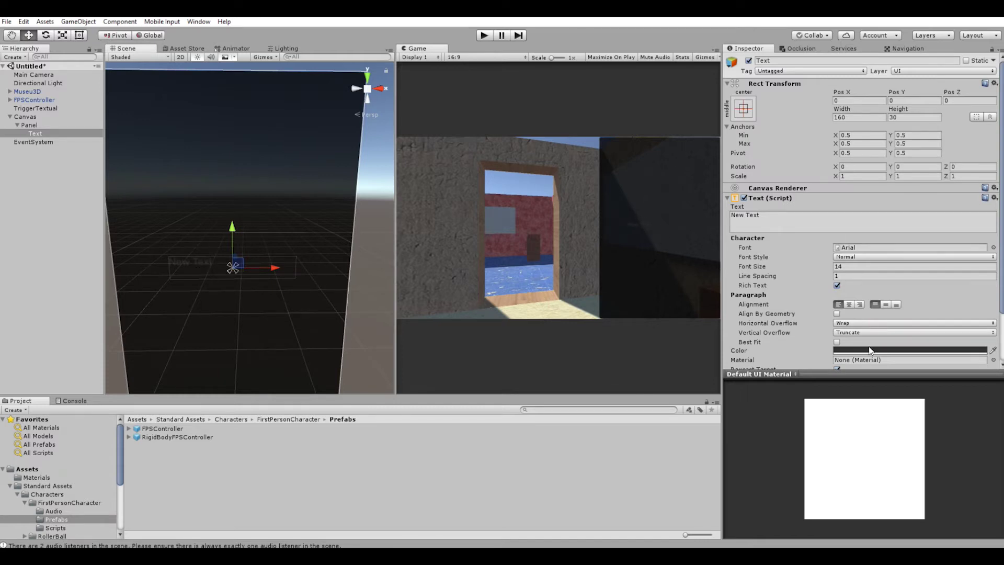
pyautogui.scroll(-2, 770, 306)
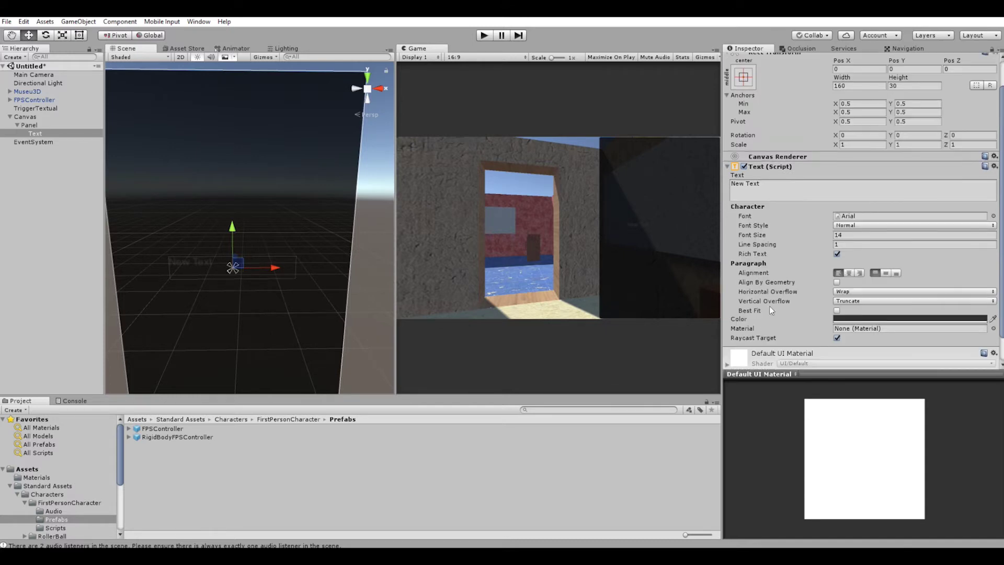
pyautogui.scroll(2, 797, 138)
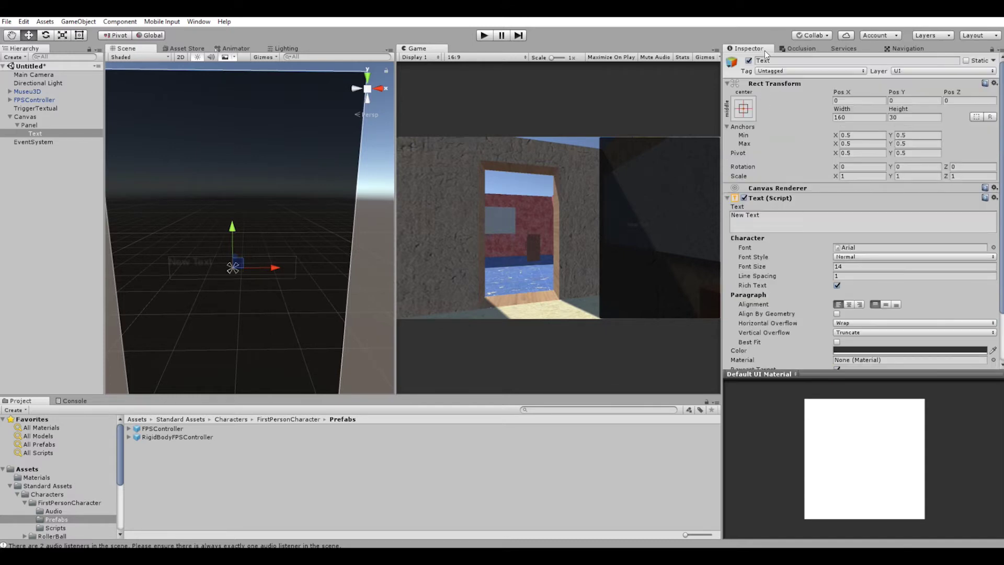
pyautogui.scroll(-4, 813, 287)
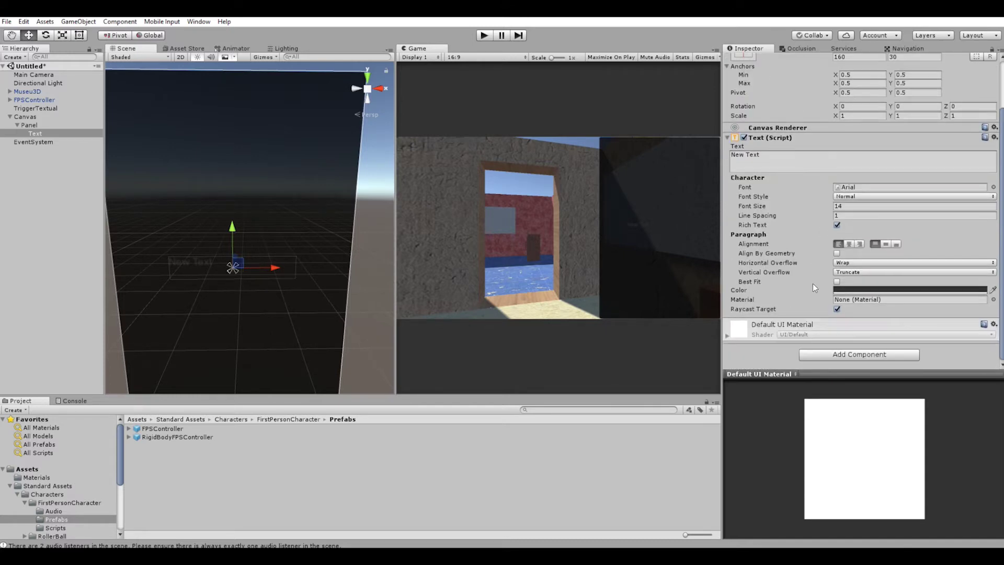
# Step: Change the Text colour to white
pyautogui.click(849, 292)
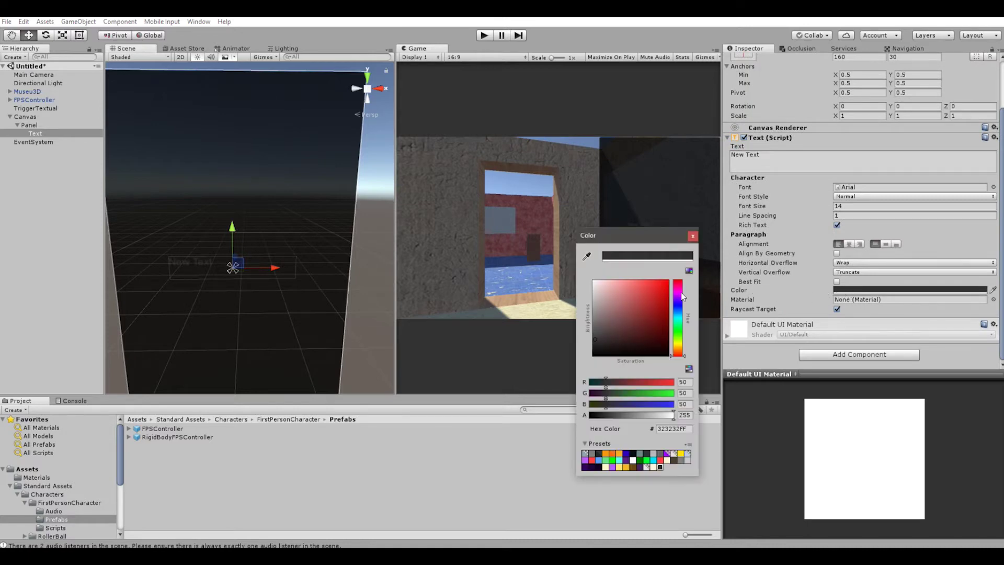
pyautogui.moveTo(599, 295); pyautogui.dragTo(591, 281)
pyautogui.moveTo(637, 231); pyautogui.dragTo(595, 252)
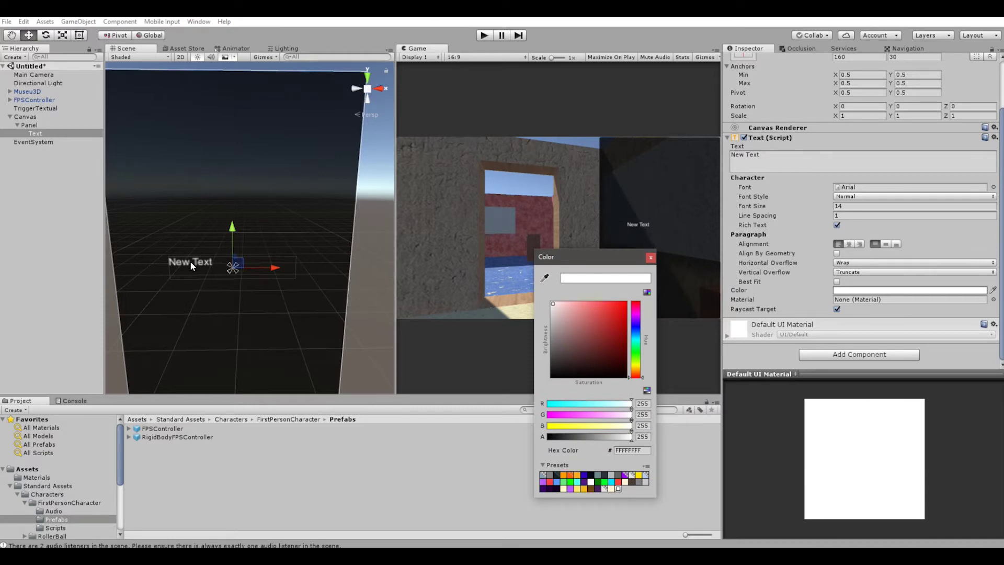
pyautogui.click(651, 257)
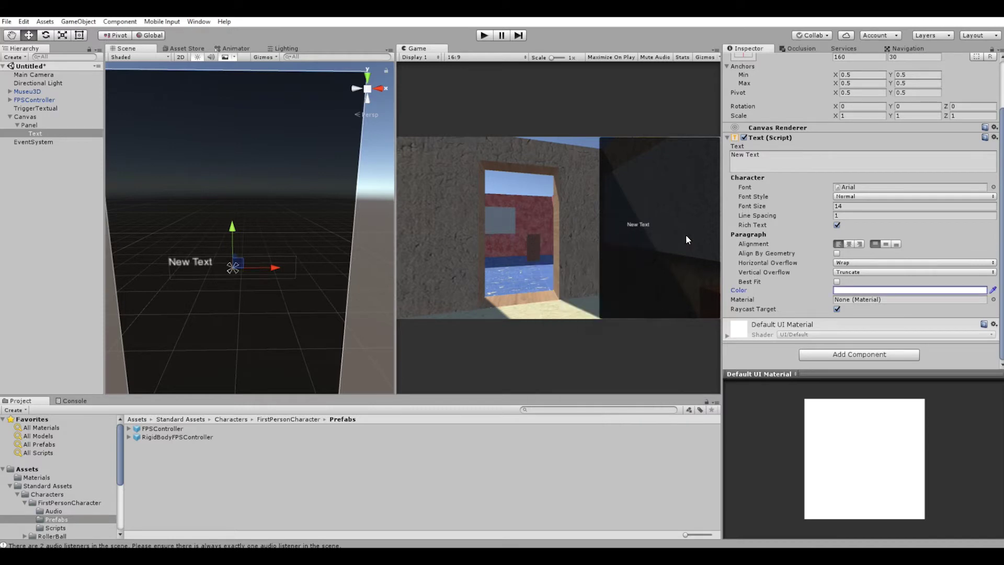
# Step: Replace the text with 'Aqui vai o texto!' and raise the font size to 26
pyautogui.scroll(3, 771, 156)
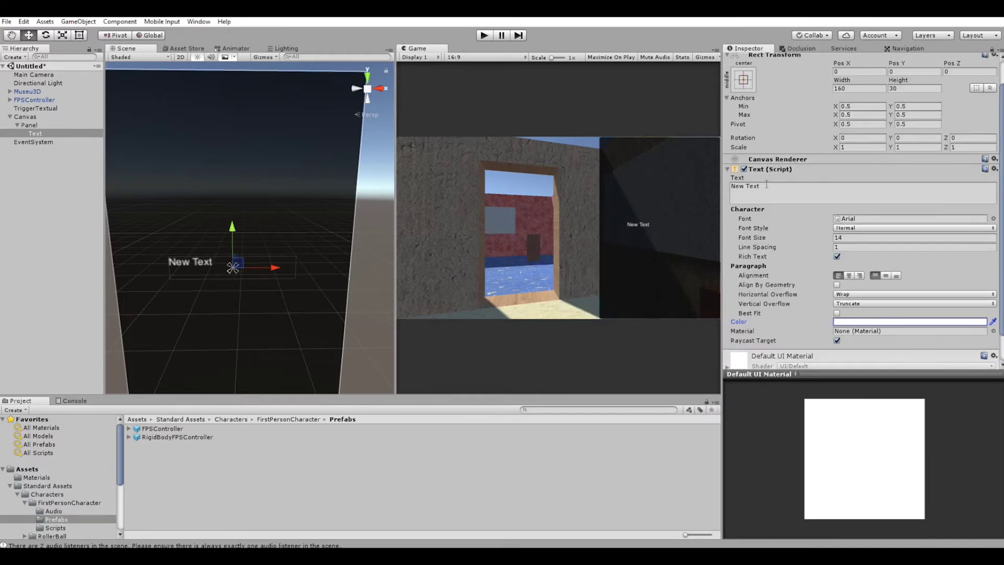
pyautogui.click(756, 184)
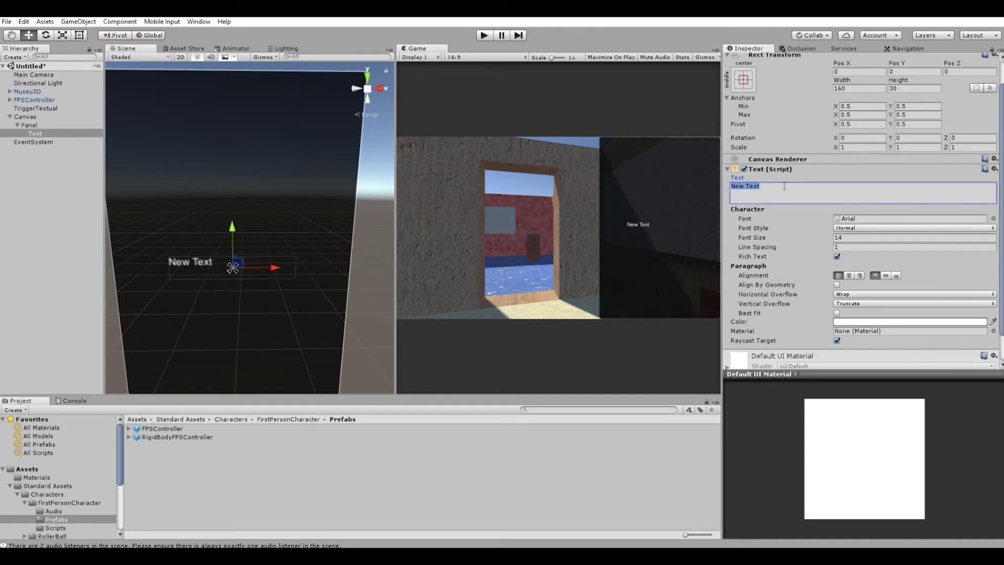
pyautogui.write('Aqui')
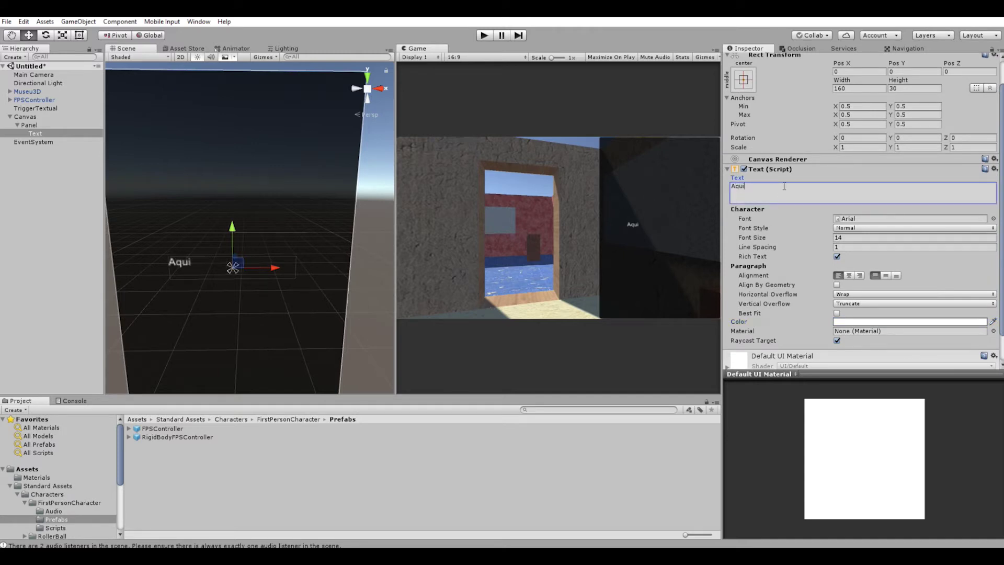
pyautogui.write(' vai o texto')
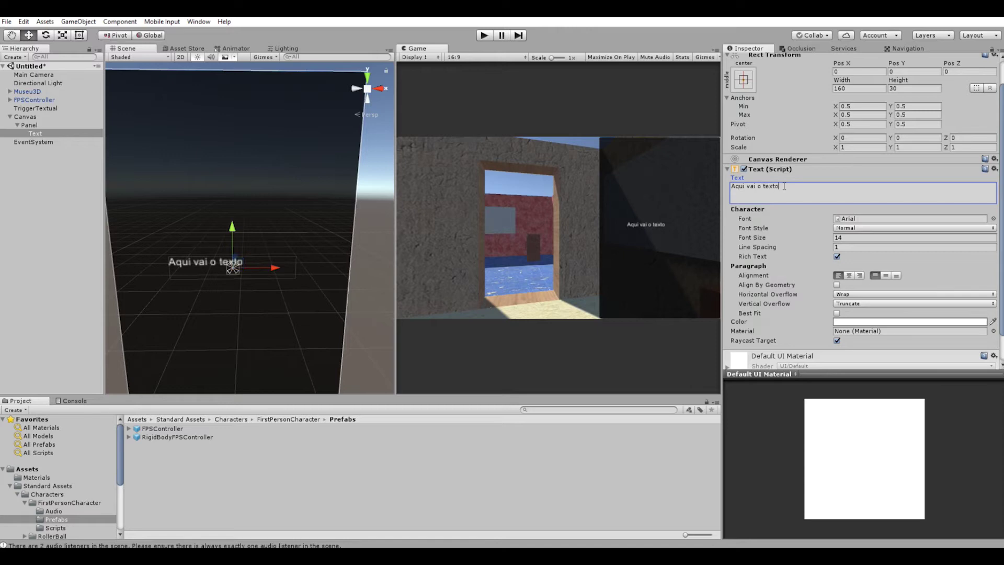
pyautogui.write('!')
pyautogui.scroll(3, 811, 208)
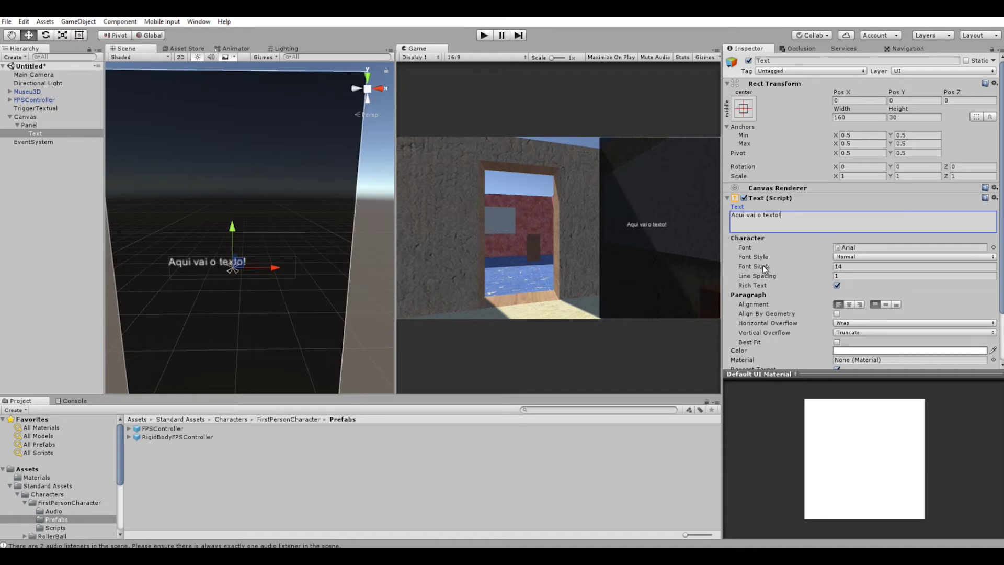
pyautogui.moveTo(816, 266); pyautogui.dragTo(828, 270)
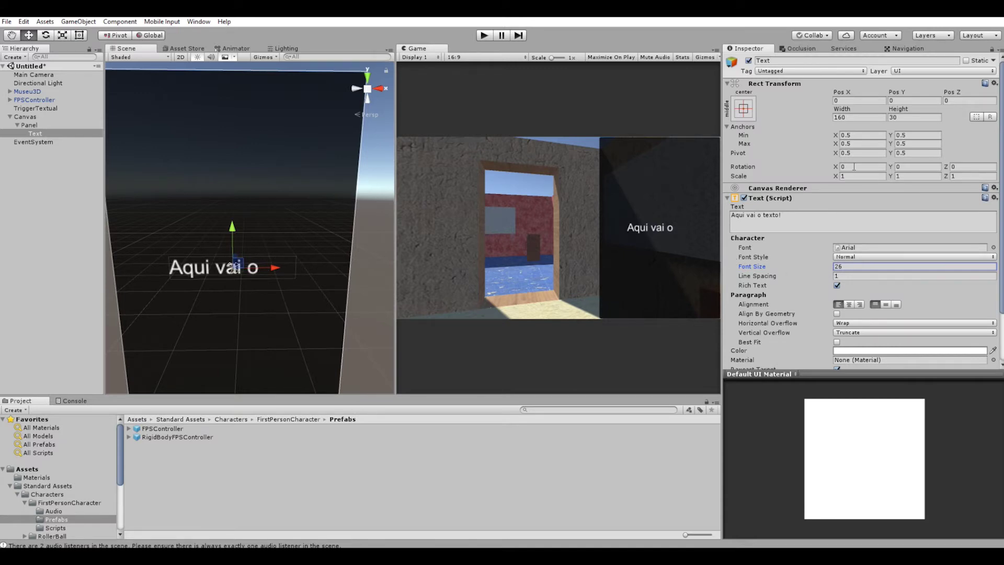
# Step: Raise the panel text font size to 26 and switch off the Scene view grid
pyautogui.scroll(1, 278, 256)
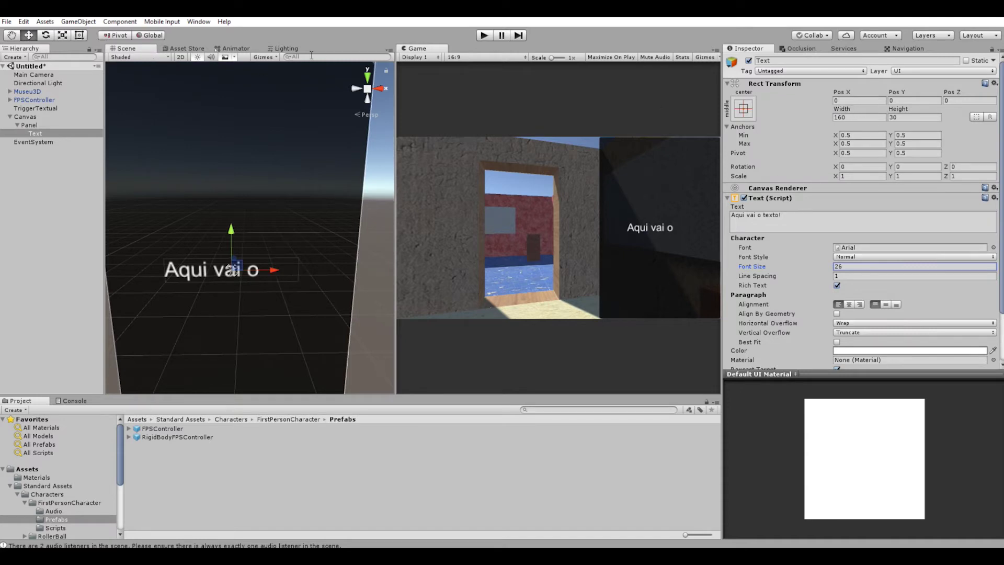
pyautogui.click(277, 57)
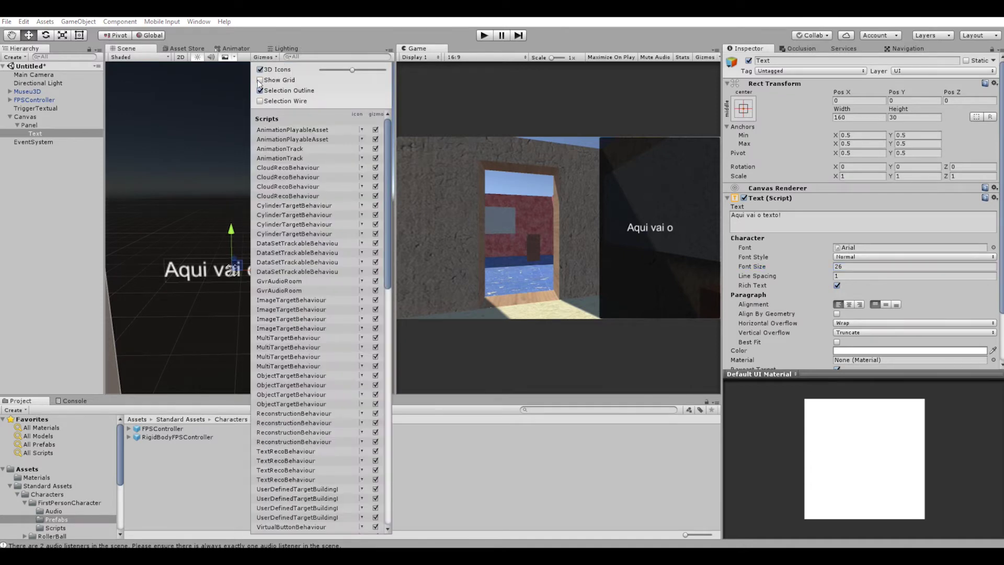
pyautogui.click(300, 22)
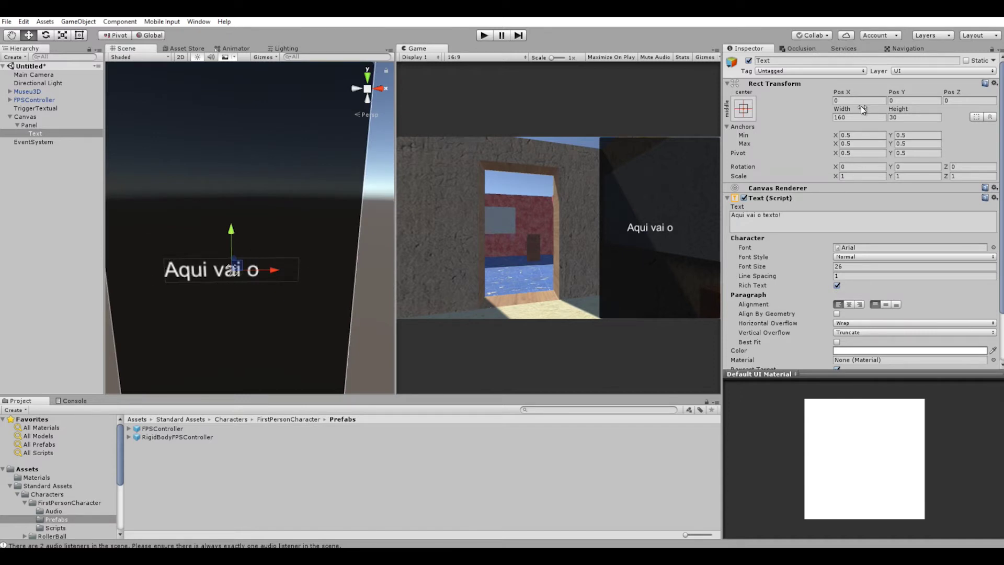
# Step: Add a second text line reading 'E aqui a continuação!'
pyautogui.moveTo(840, 108)
pyautogui.mouseDown()
pyautogui.moveTo(860, 111)
pyautogui.moveTo(266, 138)
pyautogui.moveTo(422, 155)
pyautogui.mouseUp()
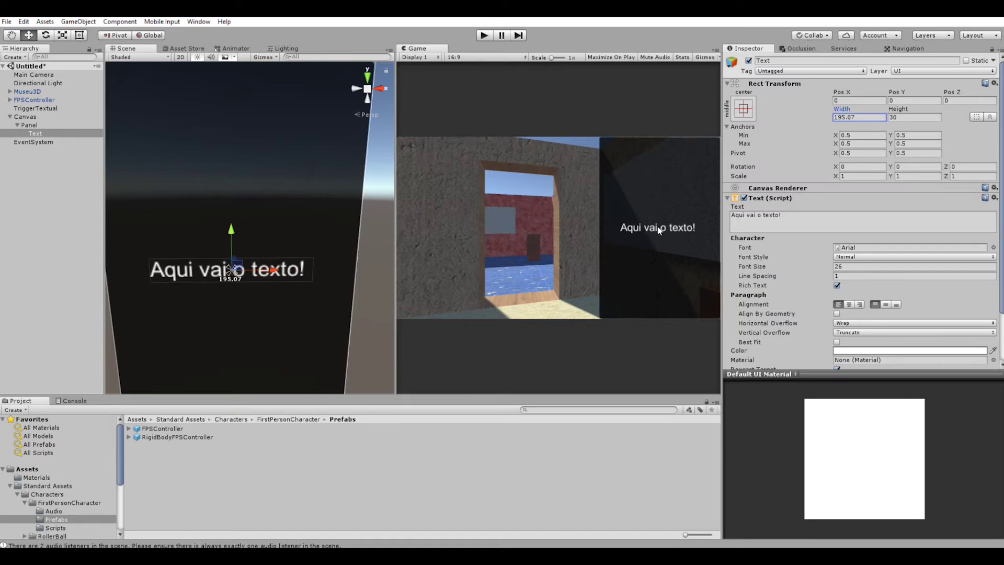
pyautogui.click(787, 216)
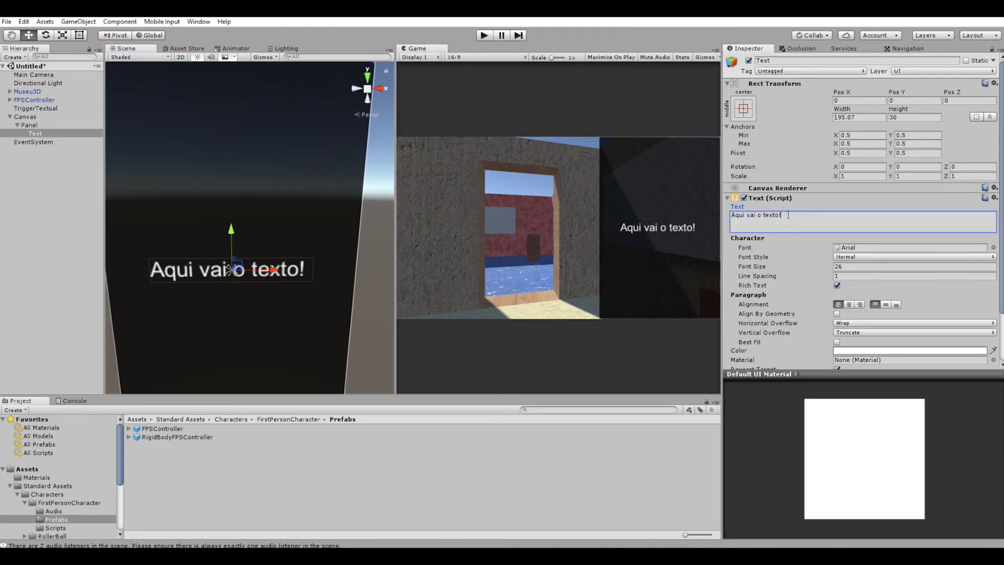
pyautogui.write('E aq')
pyautogui.write('ui a continuaçã')
pyautogui.write('o!')
pyautogui.hotkey('ctrl', 'a')
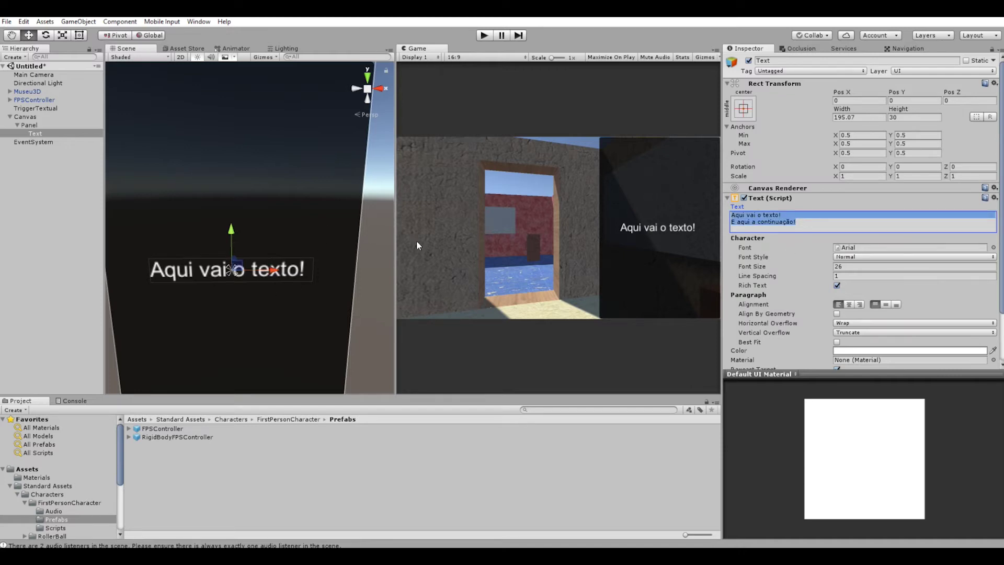
pyautogui.click(821, 227)
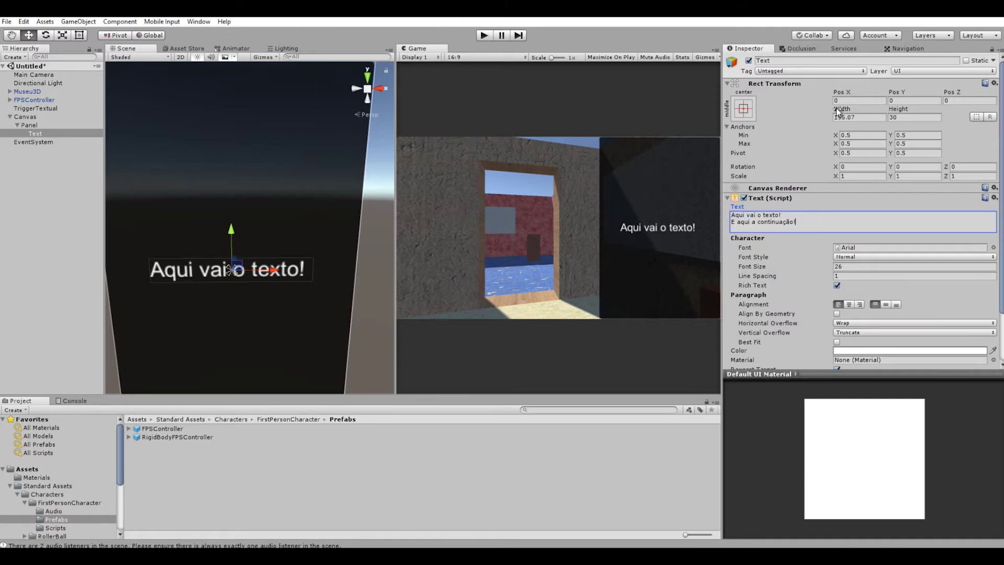
# Step: Resize the text box to 254.5 wide by 99.9 tall so both lines show
pyautogui.moveTo(839, 108); pyautogui.dragTo(864, 117)
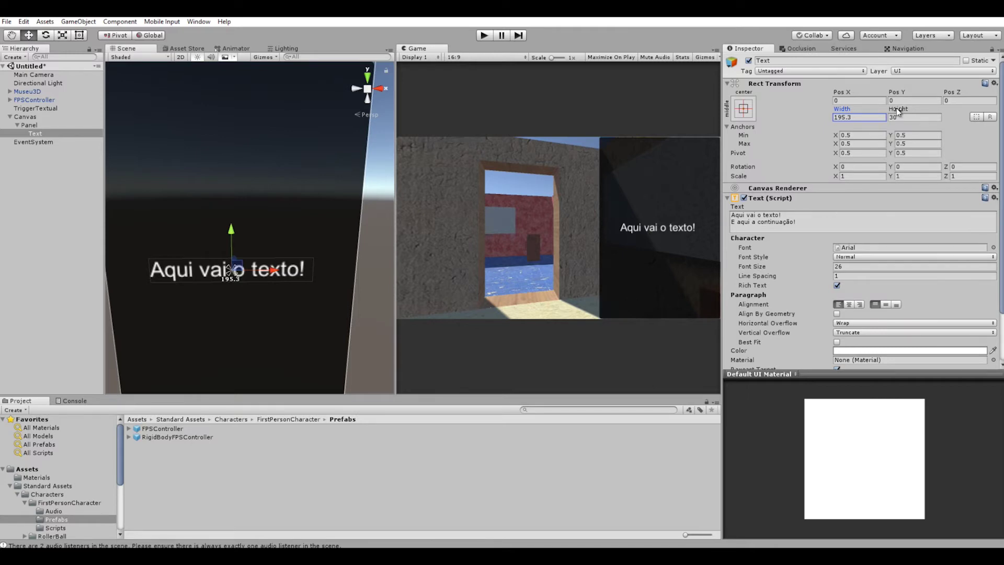
pyautogui.moveTo(898, 111); pyautogui.dragTo(978, 116)
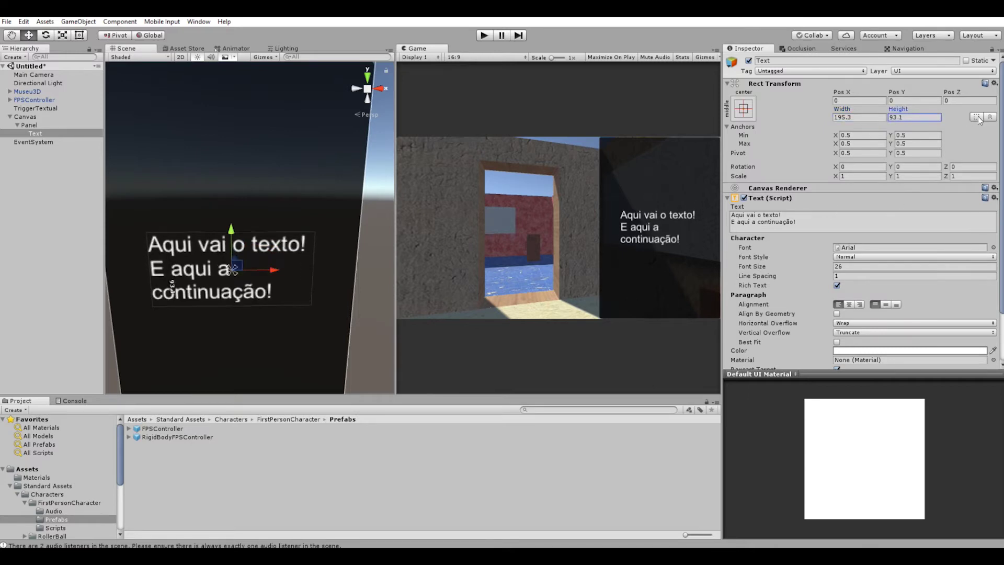
pyautogui.moveTo(978, 116)
pyautogui.mouseDown()
pyautogui.moveTo(930, 119)
pyautogui.moveTo(991, 125)
pyautogui.mouseUp()
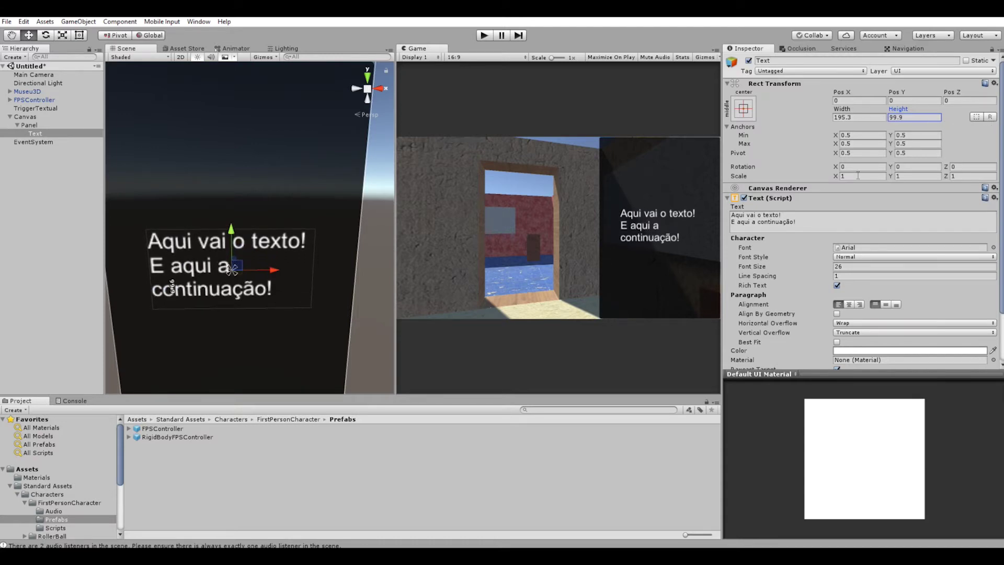
pyautogui.moveTo(839, 107)
pyautogui.mouseDown()
pyautogui.moveTo(928, 115)
pyautogui.moveTo(25, 125)
pyautogui.mouseUp()
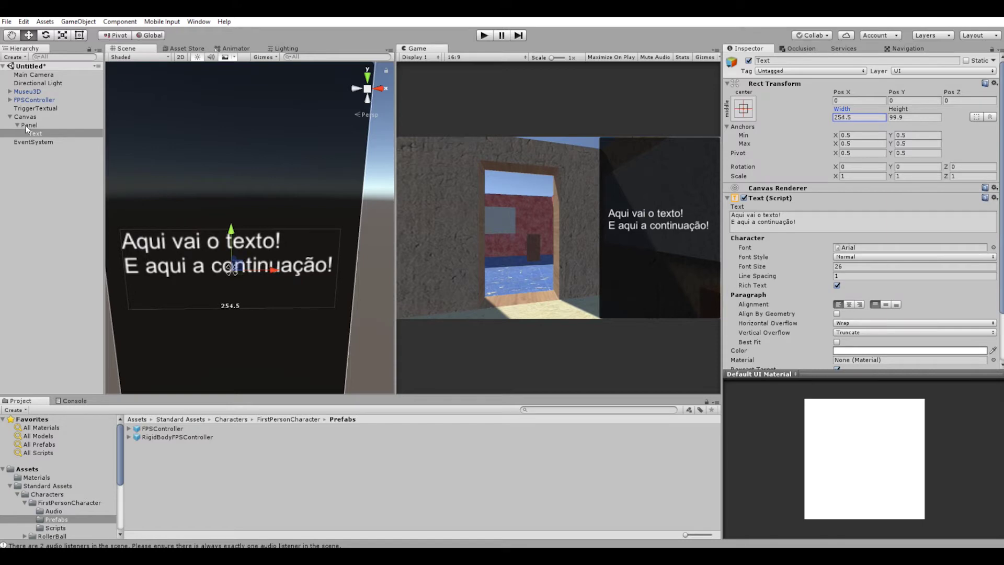
pyautogui.scroll(-5, 286, 237)
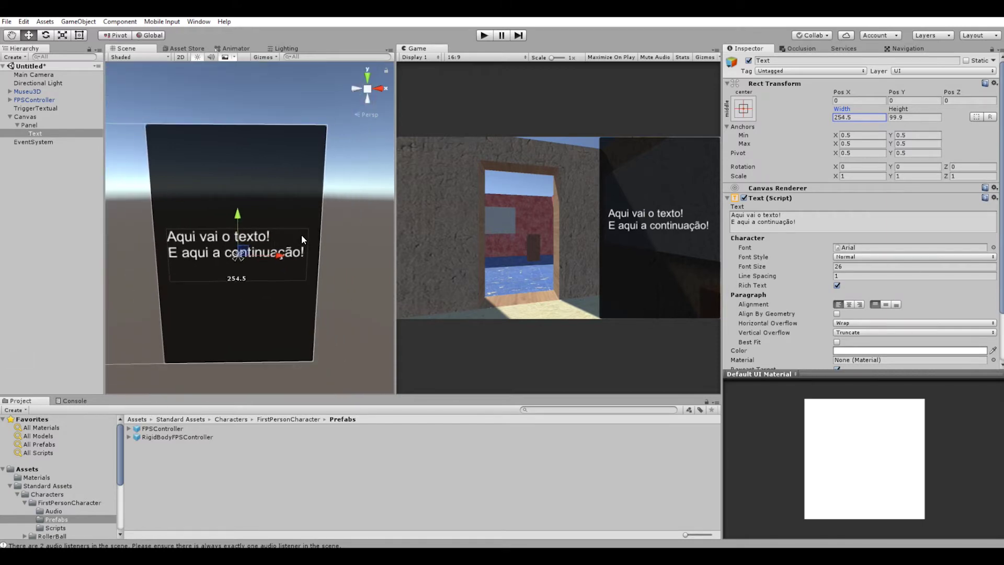
# Step: Center the text lines horizontally and anchor the text box to middle-centre
pyautogui.keyDown('alt'); pyautogui.moveTo(302, 234); pyautogui.dragTo(650, 257); pyautogui.keyUp('alt')
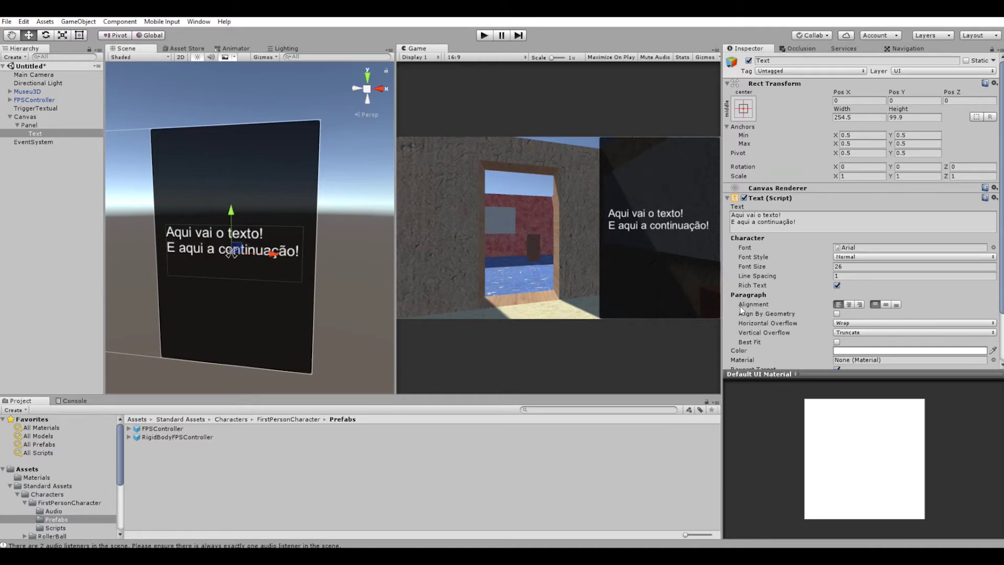
pyautogui.click(848, 305)
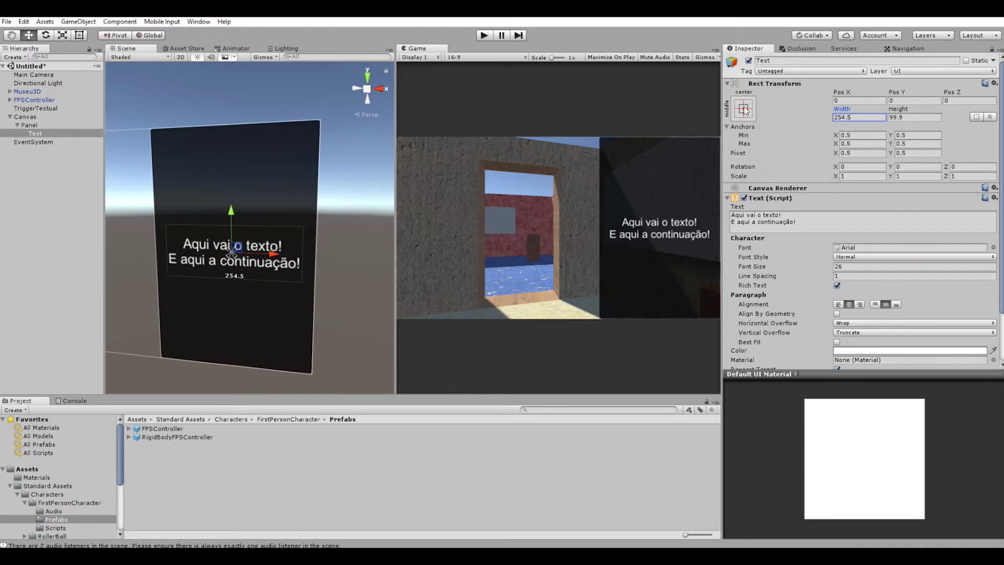
pyautogui.click(743, 110)
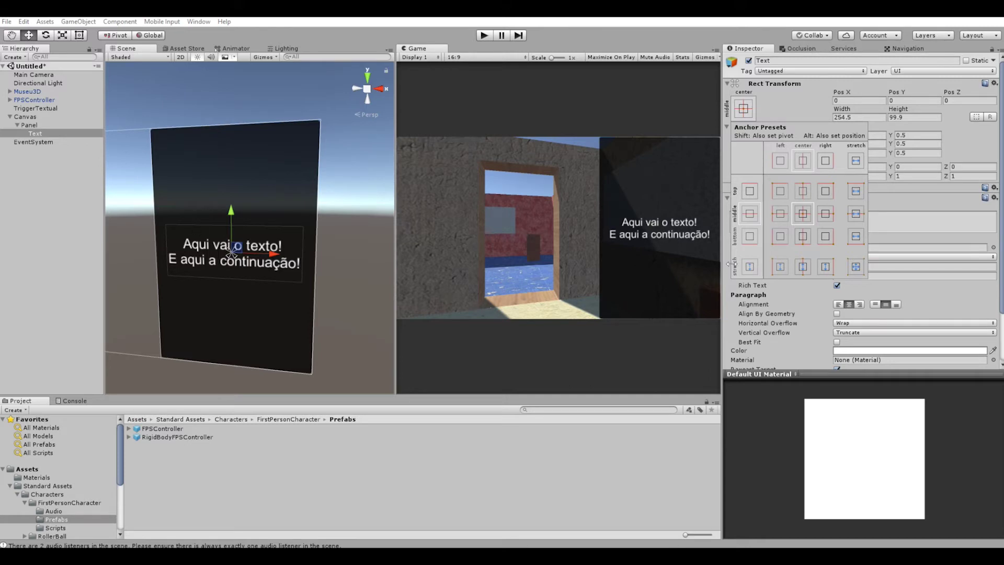
pyautogui.press('alt')
pyautogui.click(826, 195)
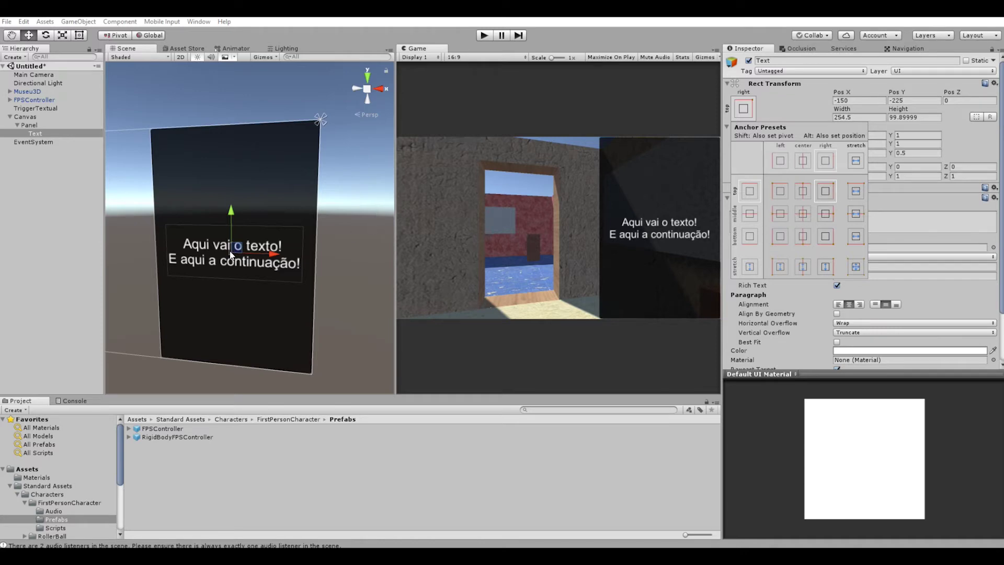
pyautogui.keyDown('alt'); pyautogui.click(803, 212); pyautogui.keyUp('alt')
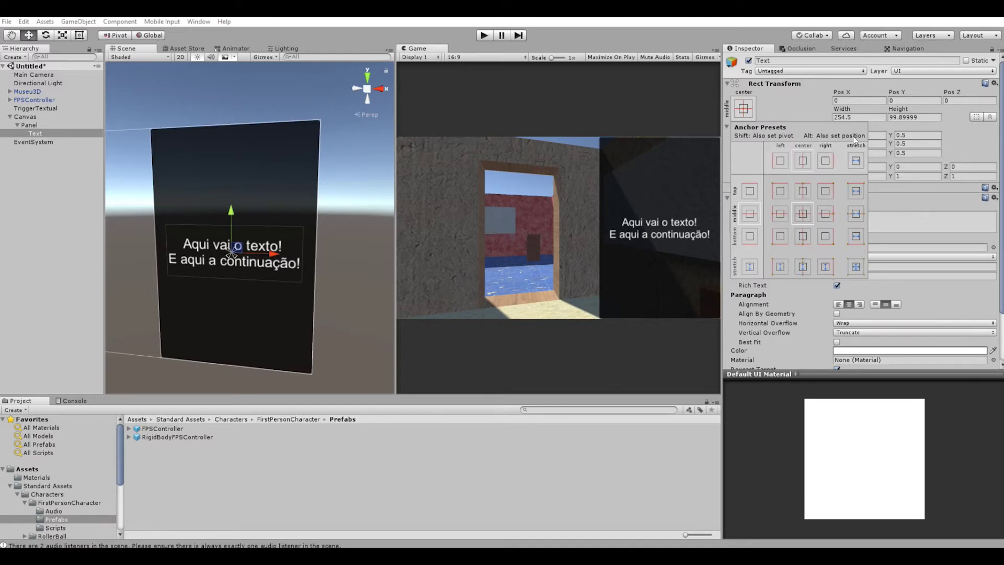
# Step: Use Alt anchor presets to place the text box at the panel centre, position 0, 0
pyautogui.press('alt')
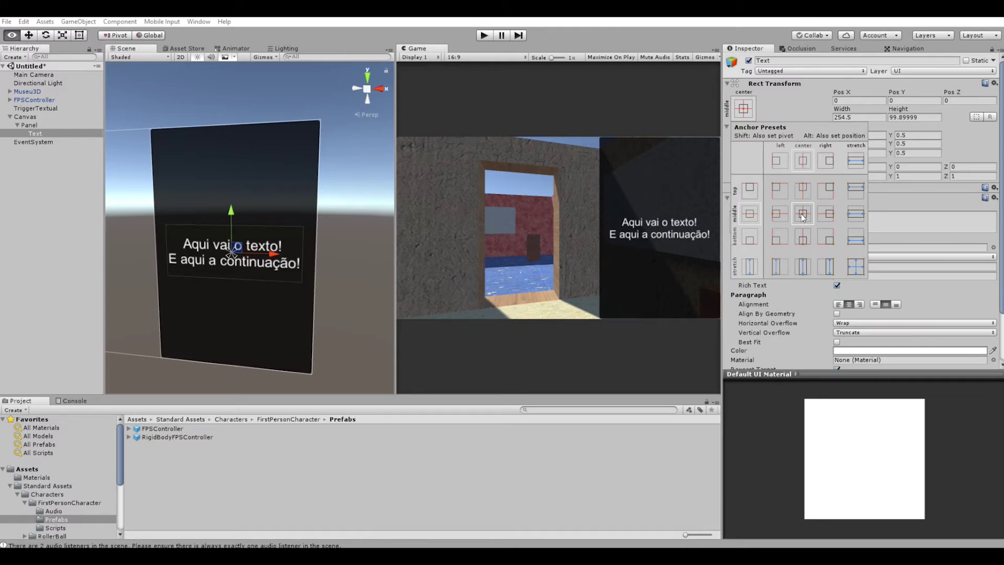
pyautogui.keyDown('alt'); pyautogui.click(828, 190); pyautogui.keyUp('alt')
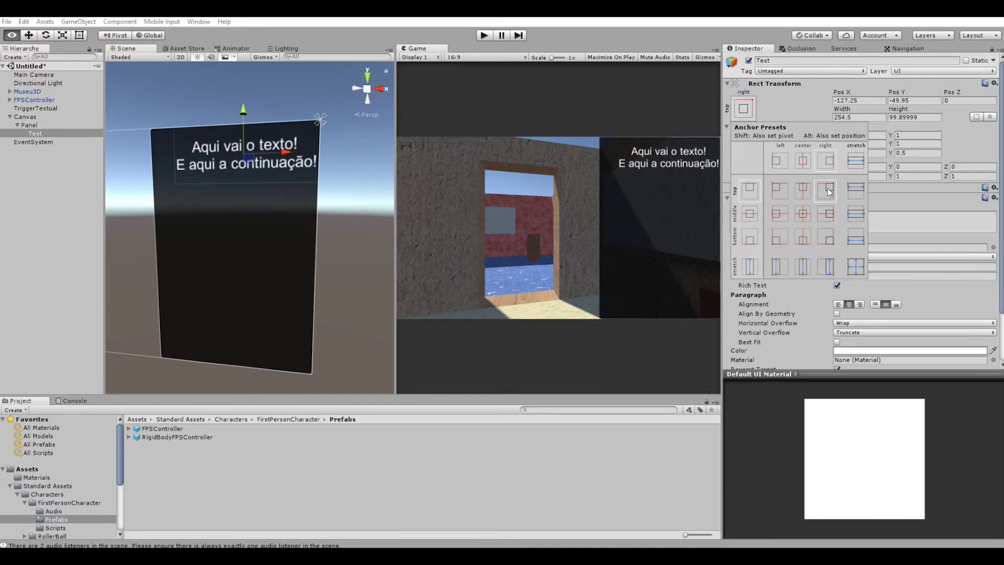
pyautogui.keyDown('alt'); pyautogui.click(824, 215); pyautogui.keyUp('alt')
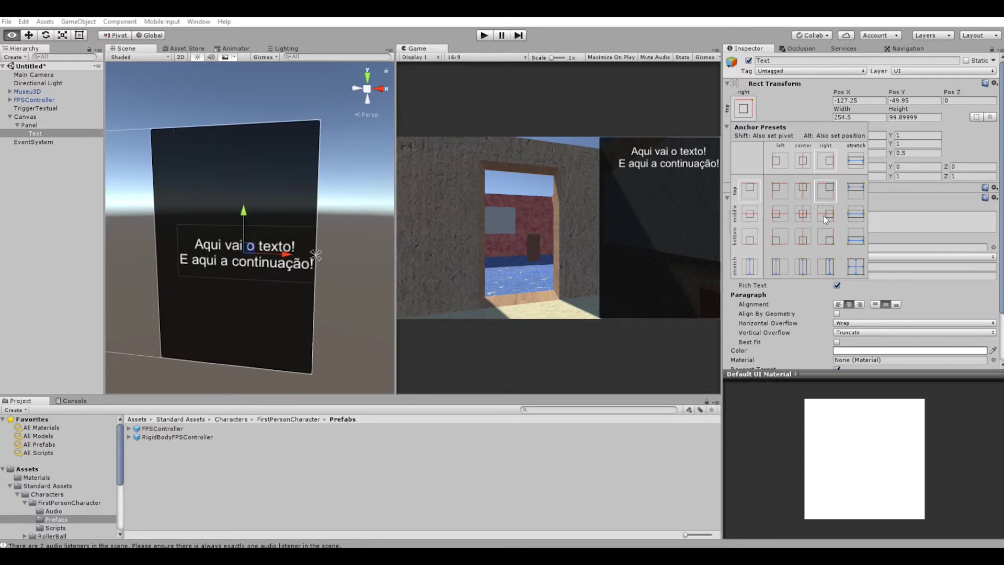
pyautogui.keyDown('alt'); pyautogui.click(803, 214); pyautogui.keyUp('alt')
pyautogui.keyDown('alt'); pyautogui.click(803, 237); pyautogui.keyUp('alt')
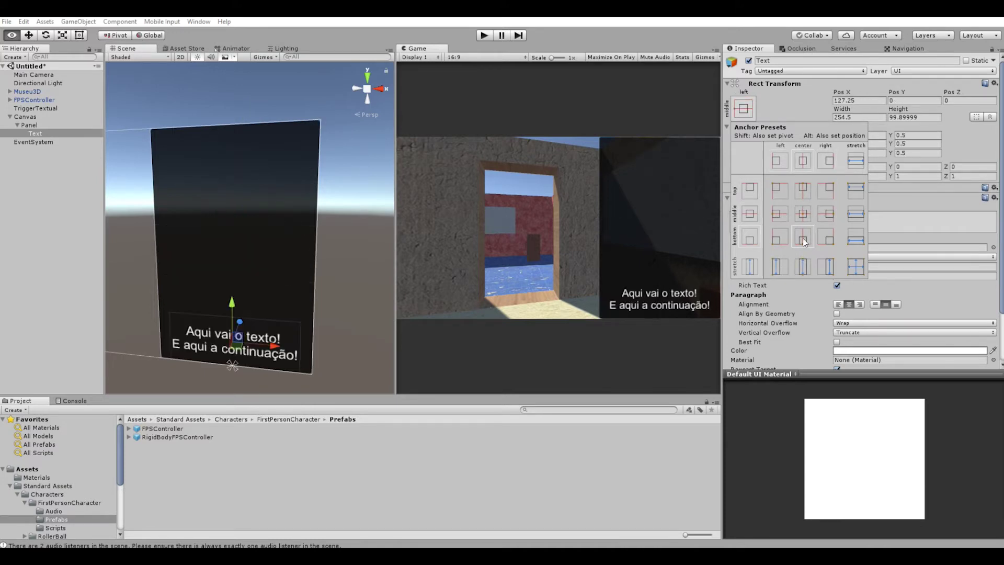
pyautogui.keyDown('alt'); pyautogui.click(803, 214); pyautogui.keyUp('alt')
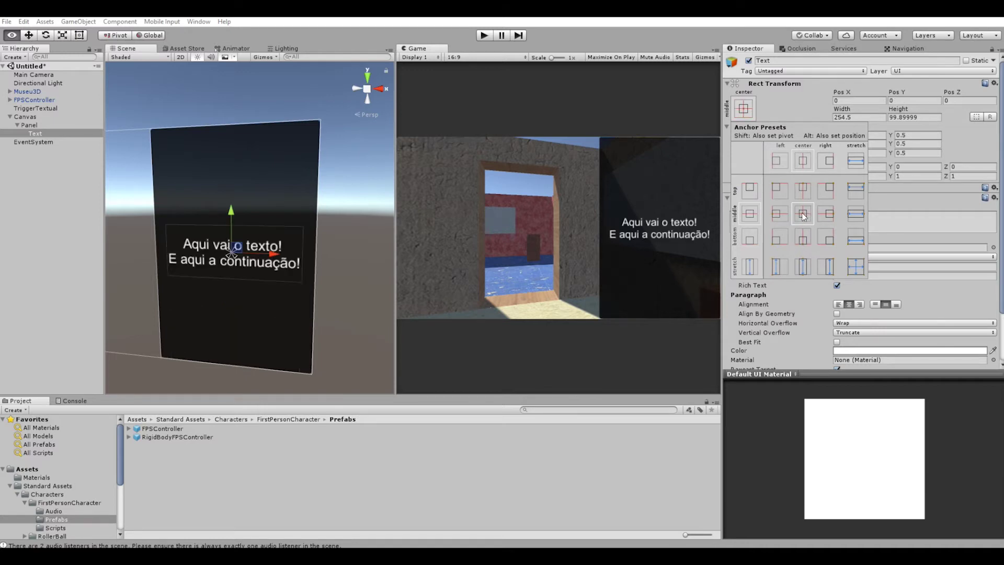
# Step: Reselect the Text object, keeping Arial as its font
pyautogui.click(871, 237)
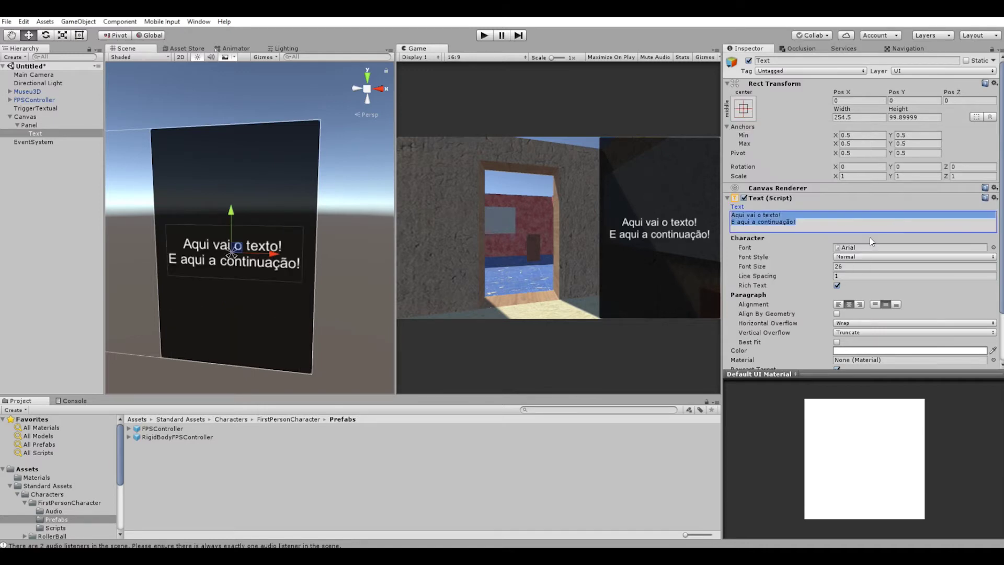
pyautogui.click(590, 450)
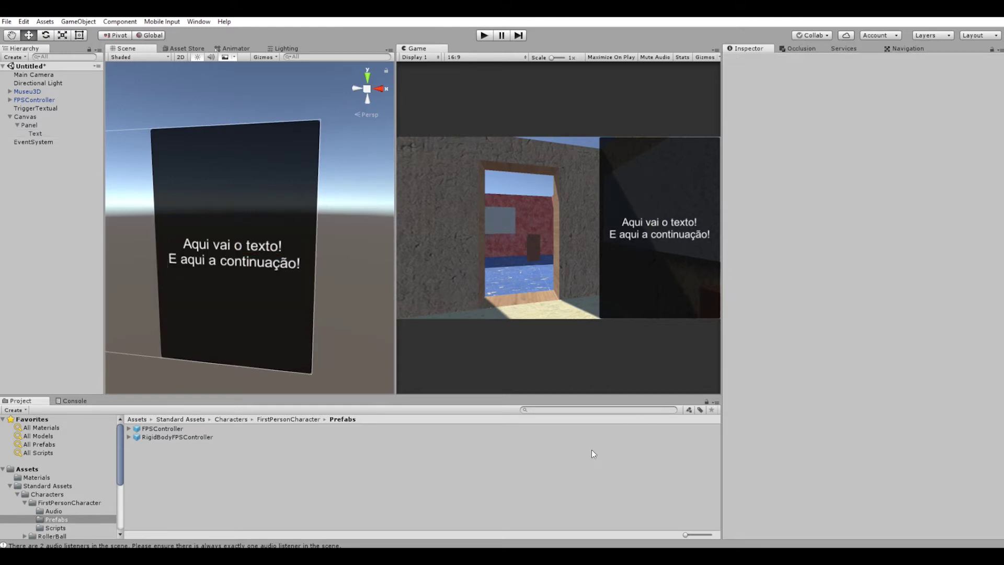
pyautogui.click(34, 133)
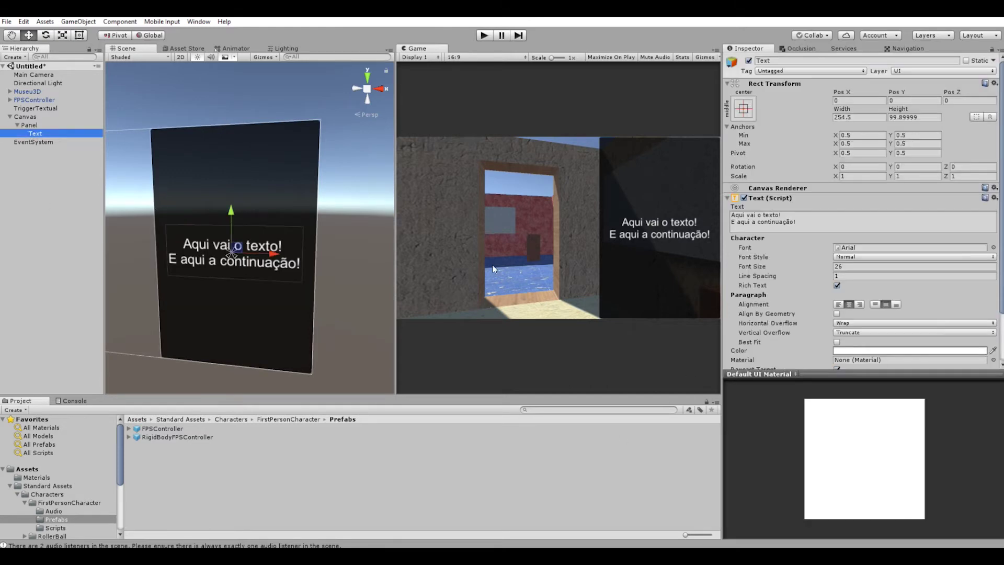
pyautogui.click(993, 247)
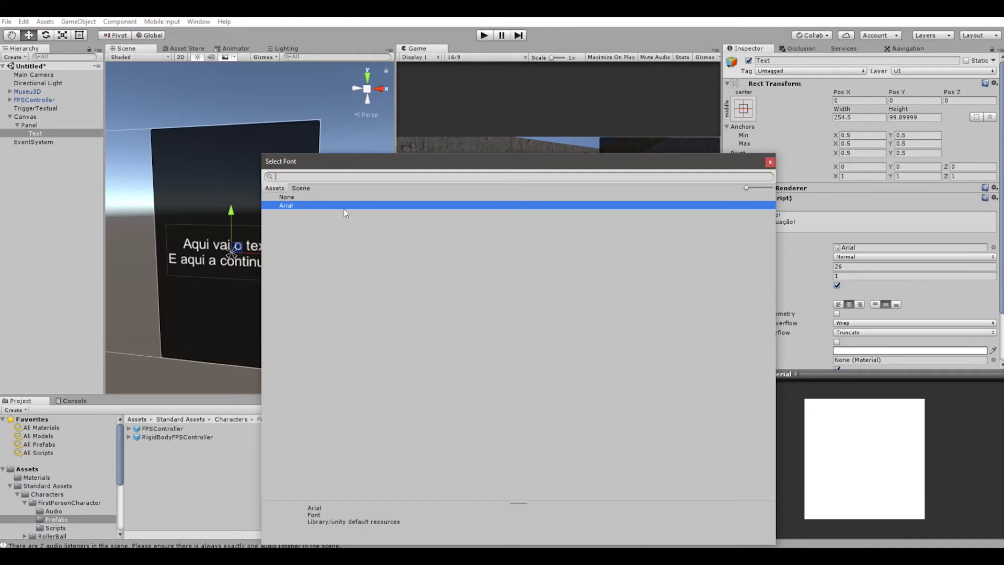
pyautogui.click(770, 161)
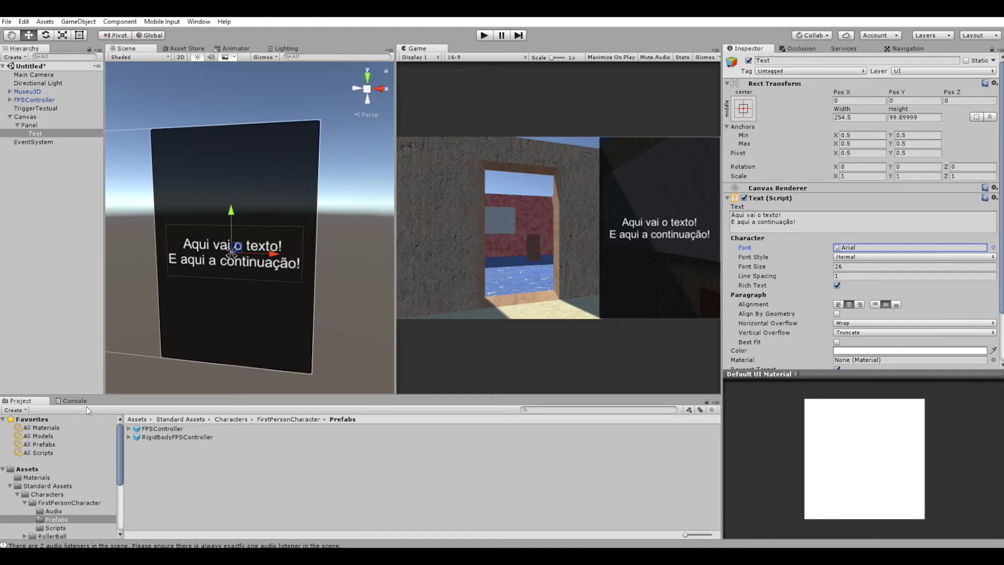
pyautogui.click(132, 419)
pyautogui.click(172, 489)
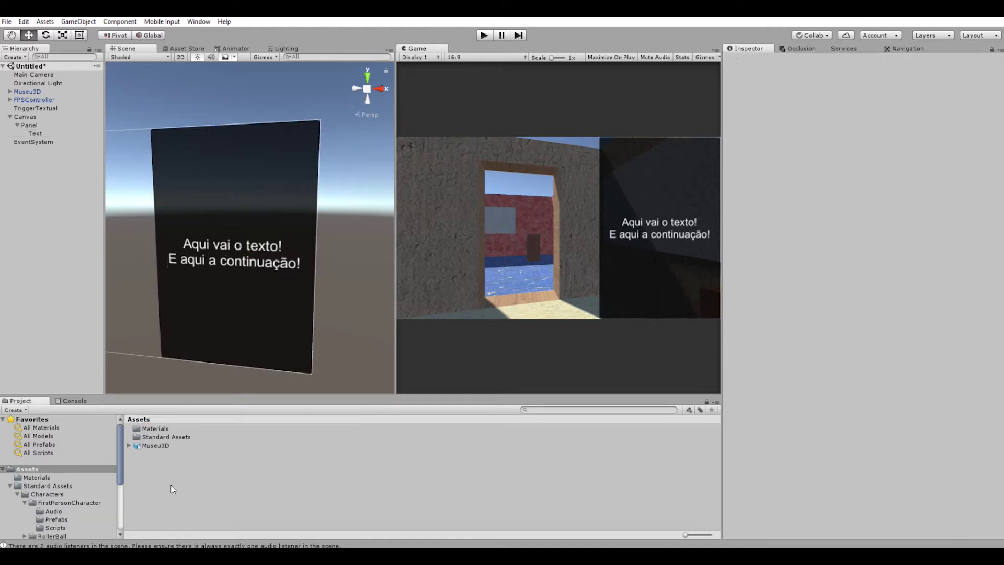
pyautogui.click(34, 134)
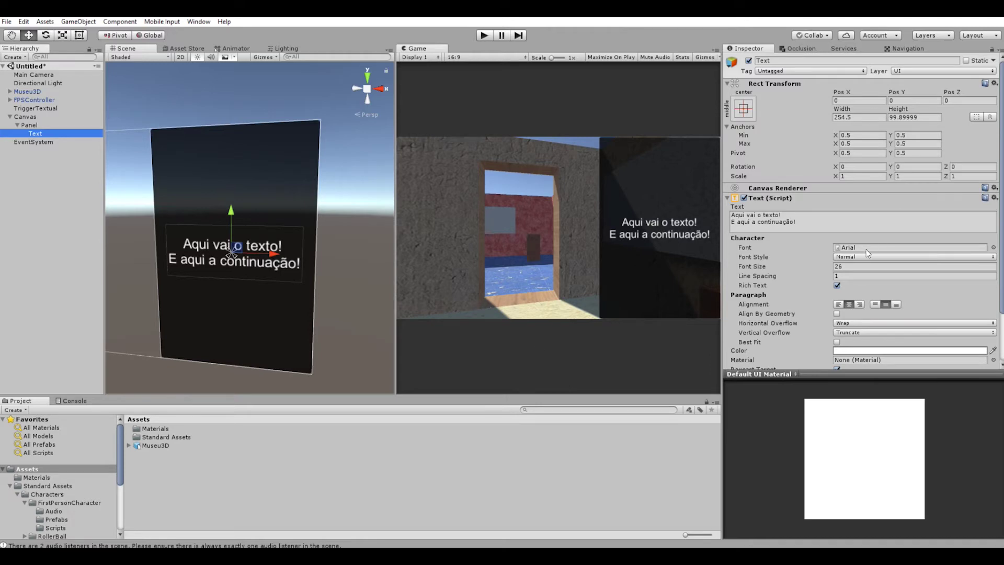
# Step: Set the text's Font Style to Italic after trying Bold and Bold And Italic
pyautogui.click(851, 258)
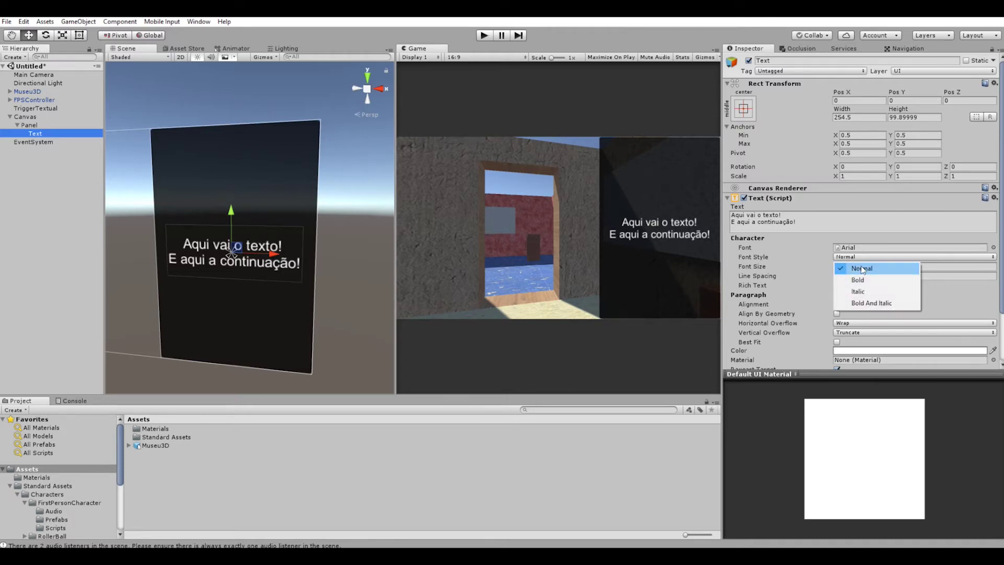
pyautogui.click(863, 279)
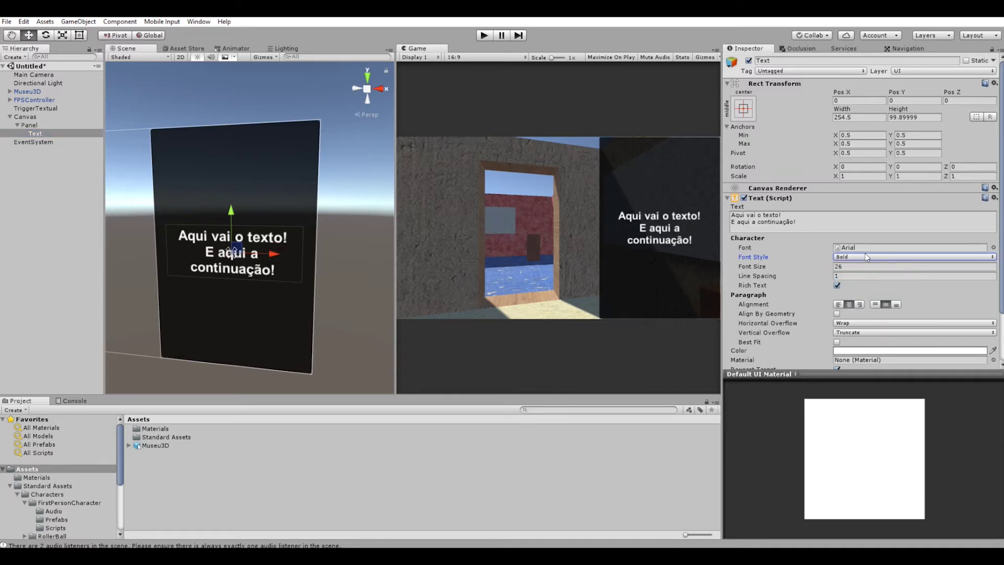
pyautogui.click(865, 256)
pyautogui.click(869, 291)
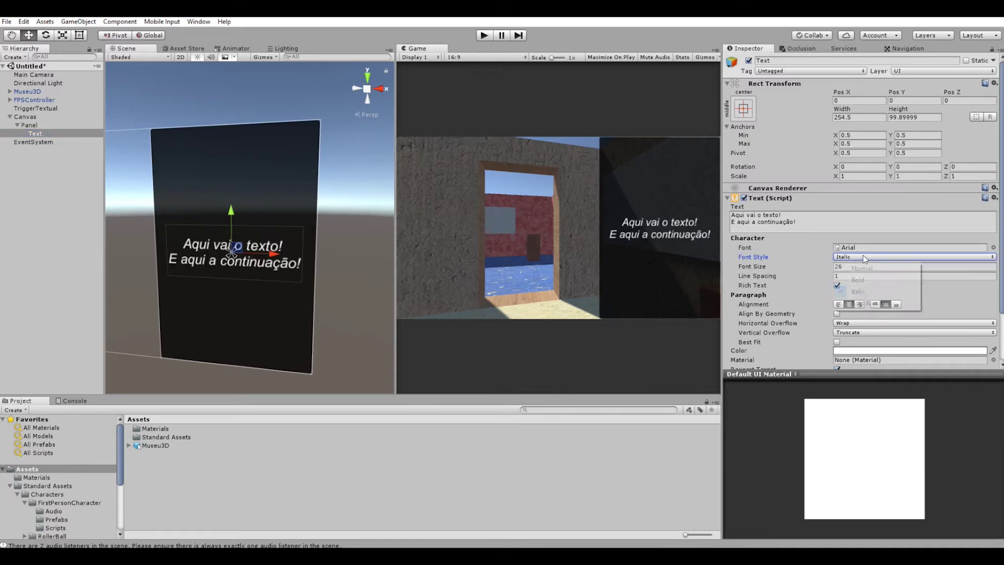
pyautogui.click(868, 302)
pyautogui.click(861, 259)
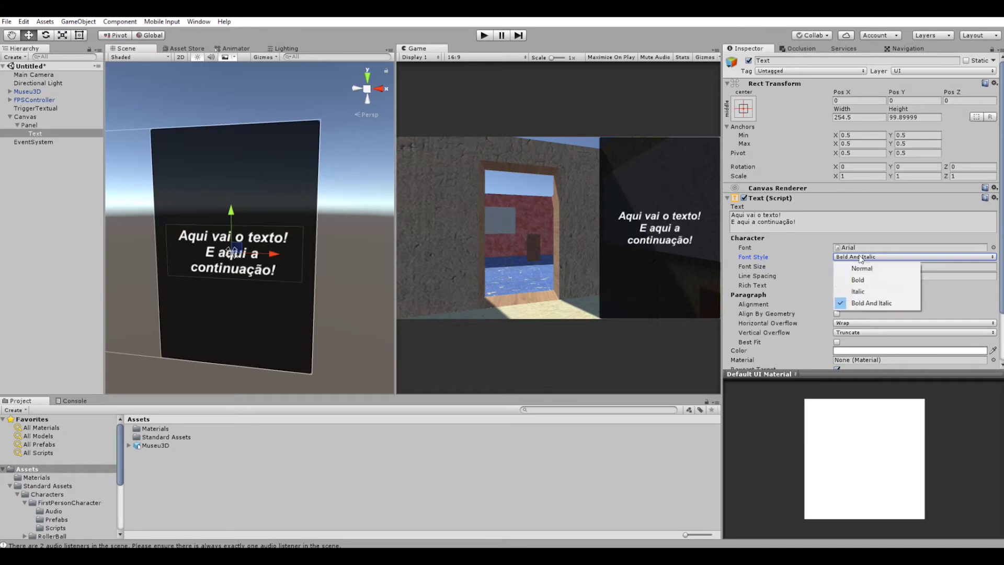
pyautogui.click(865, 291)
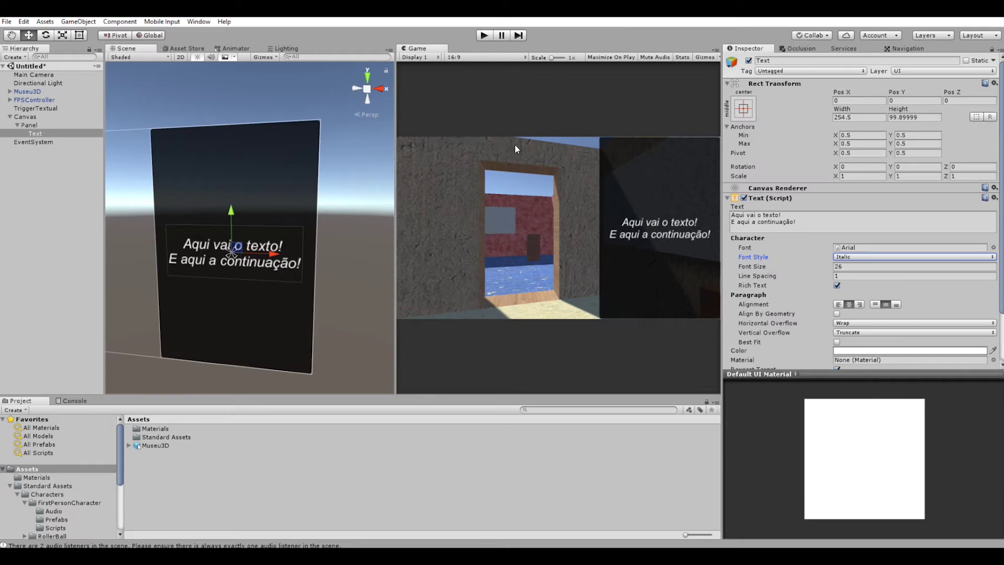
# Step: Rename the Canvas object to CanvasTextoTotem
pyautogui.click(26, 116)
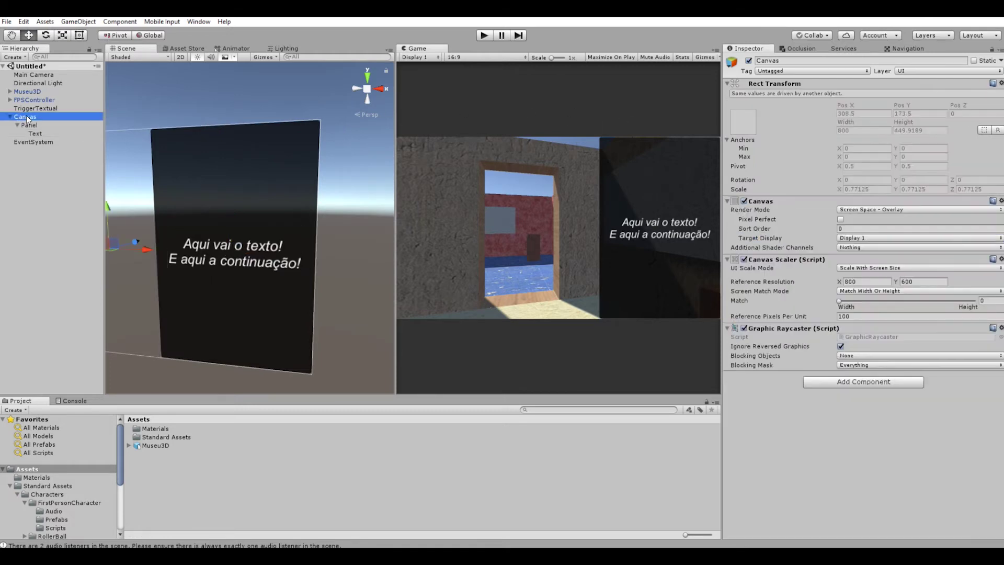
pyautogui.click(41, 115)
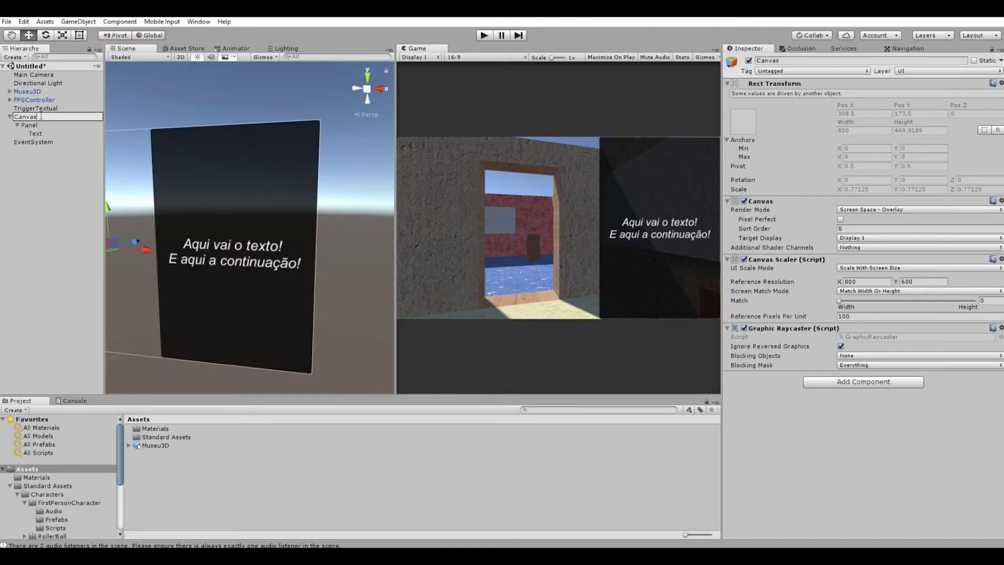
pyautogui.write('Text')
pyautogui.write('oTo')
pyautogui.write('em')
pyautogui.press('BackSpace')
pyautogui.press('BackSpace')
pyautogui.write('tem')
pyautogui.press('Return')
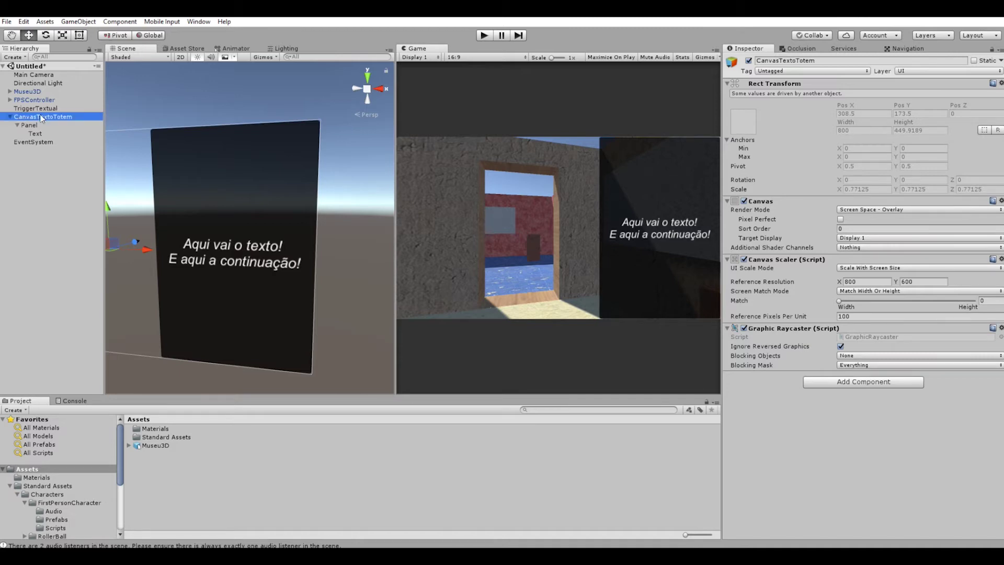
# Step: Check CanvasTextoTotem's children in the Hierarchy and orbit the Scene view around the panel
pyautogui.click(10, 117)
pyautogui.click(17, 125)
pyautogui.click(17, 125)
pyautogui.click(10, 117)
pyautogui.keyDown('alt'); pyautogui.moveTo(261, 215); pyautogui.dragTo(313, 196); pyautogui.keyUp('alt')
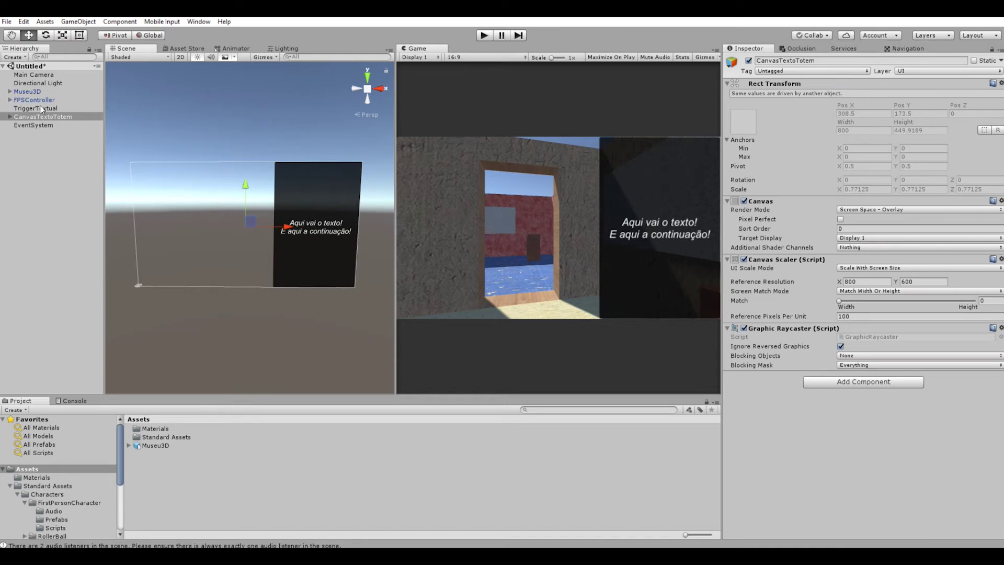
pyautogui.click(484, 36)
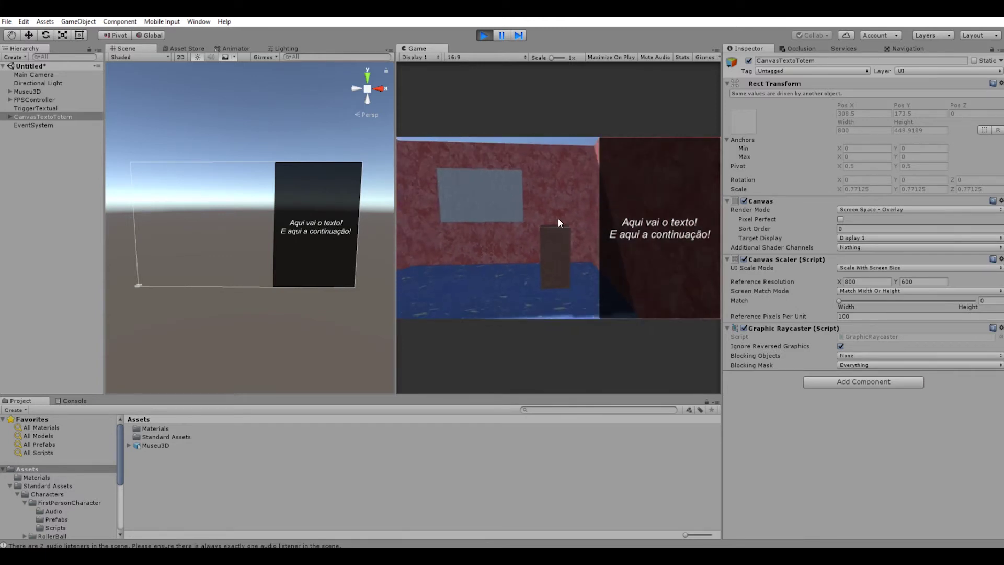
pyautogui.click(484, 35)
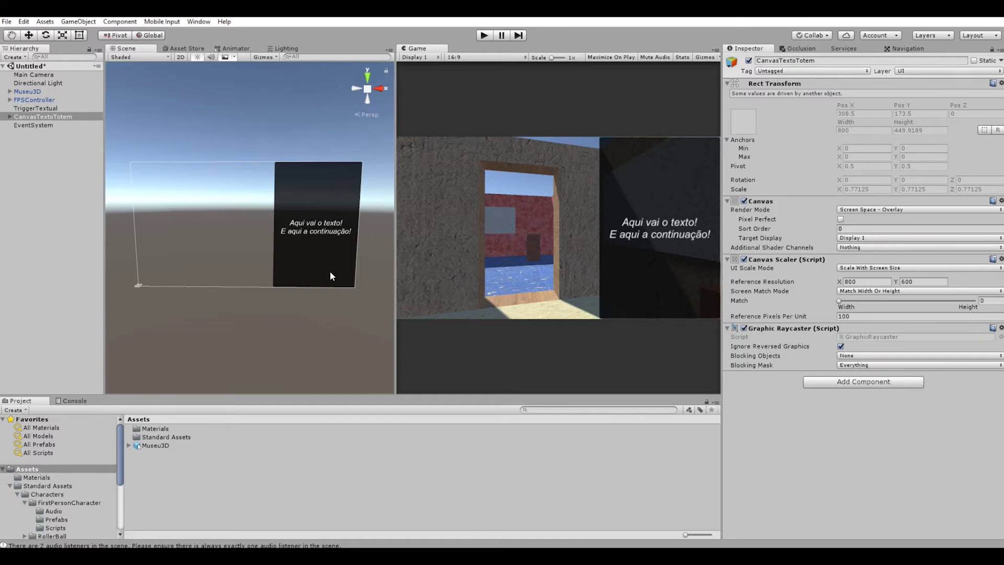
# Step: Create a folder named Scripts in Assets via Create > Folder
pyautogui.click(60, 213)
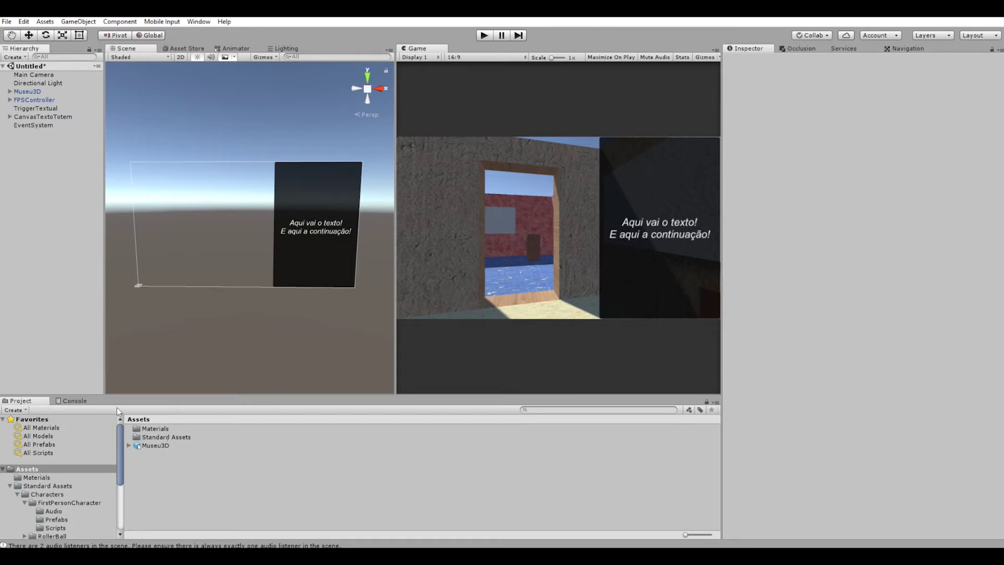
pyautogui.click(33, 469)
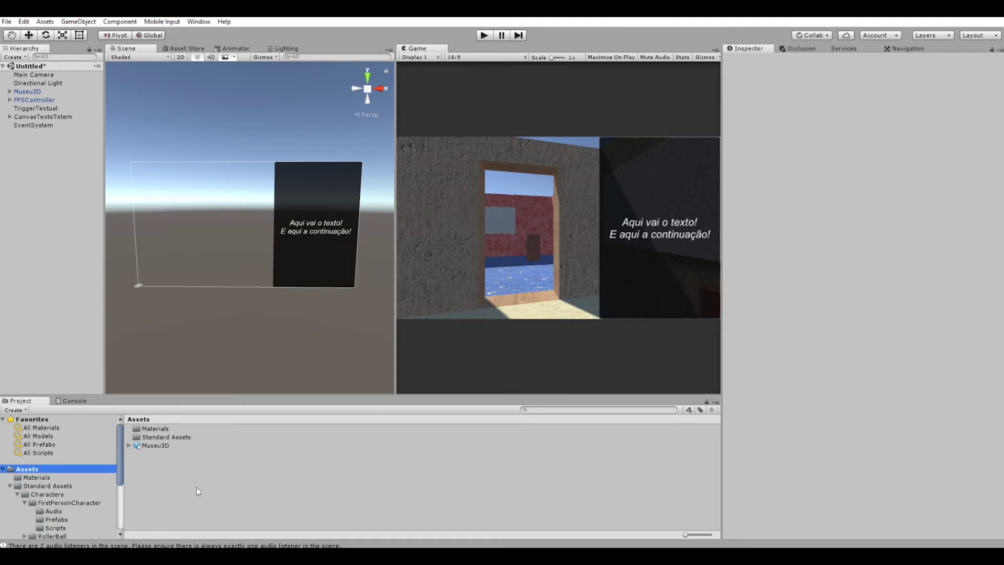
pyautogui.rightClick(163, 473)
pyautogui.moveTo(231, 266)
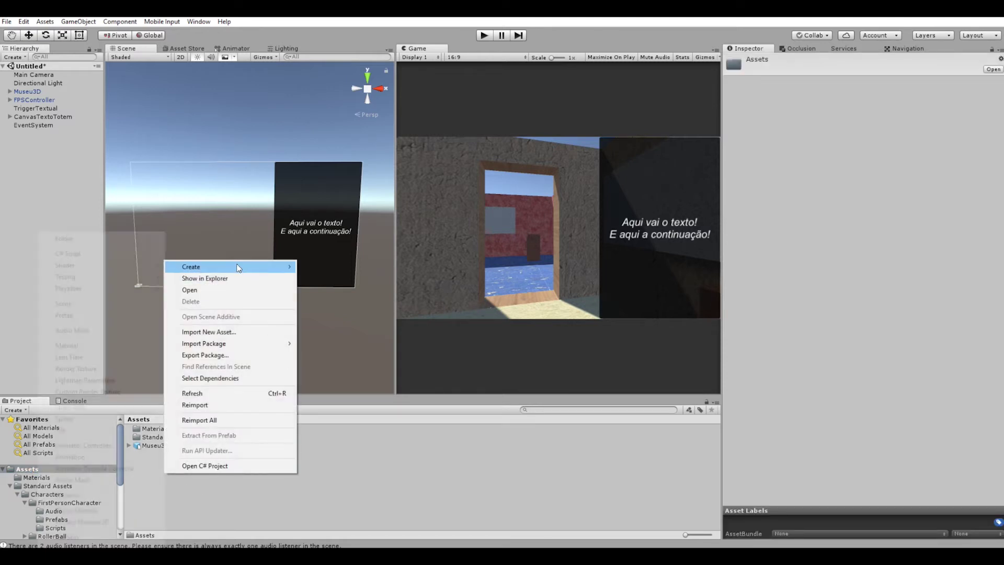
pyautogui.click(86, 238)
pyautogui.write('Scripts')
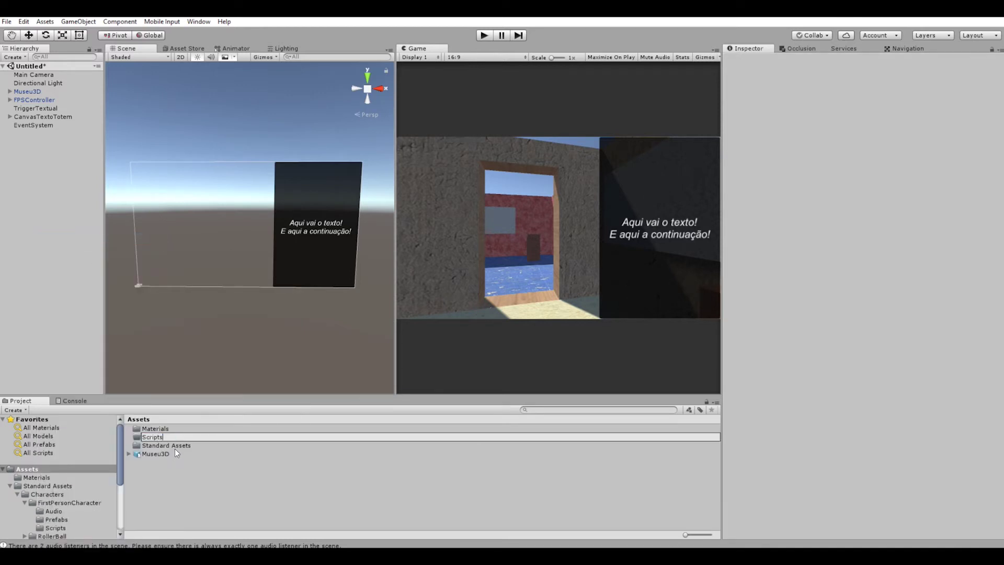
pyautogui.press('Return')
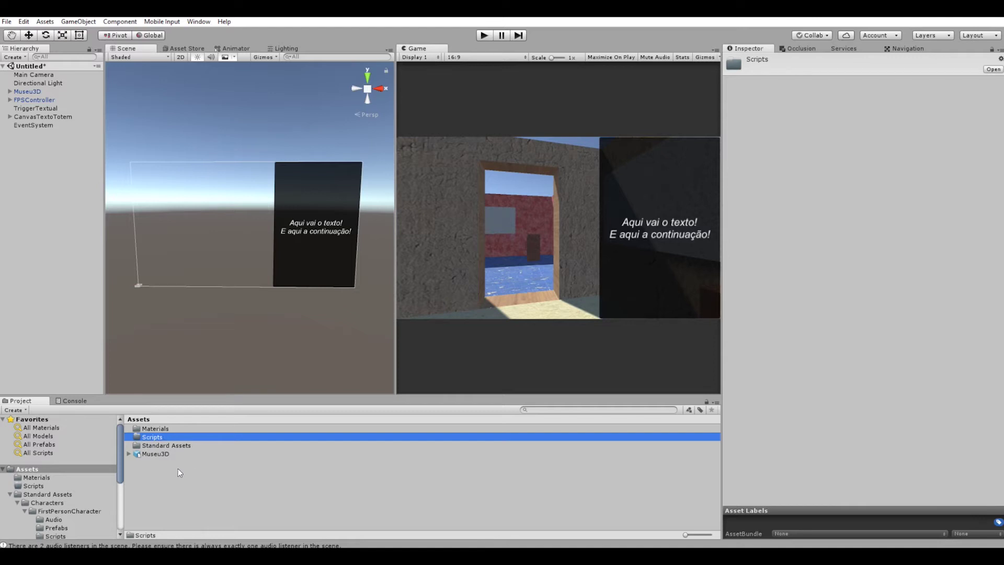
# Step: Inside the Scripts folder, create a C# script named ActivateCanvas
pyautogui.doubleClick(158, 437)
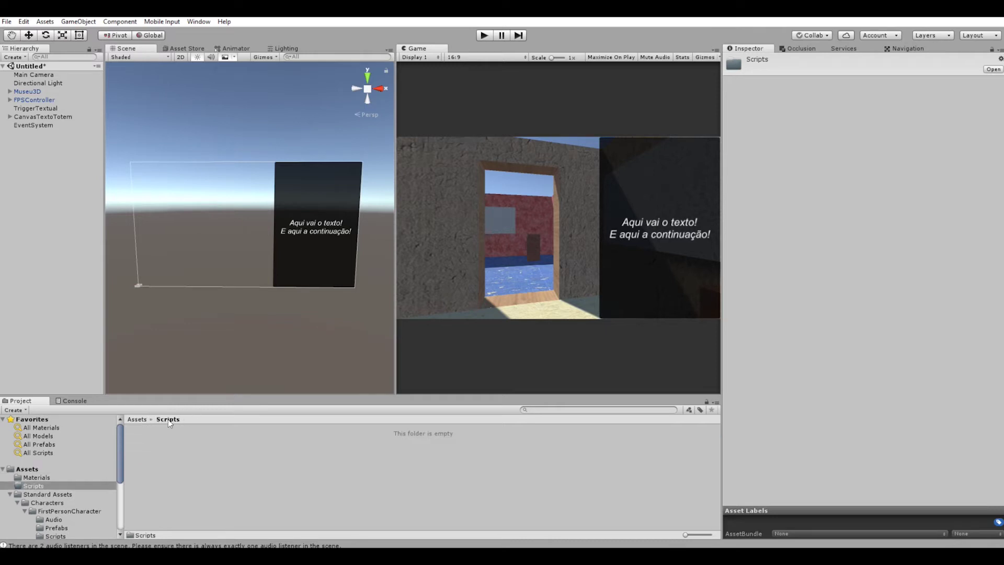
pyautogui.rightClick(176, 442)
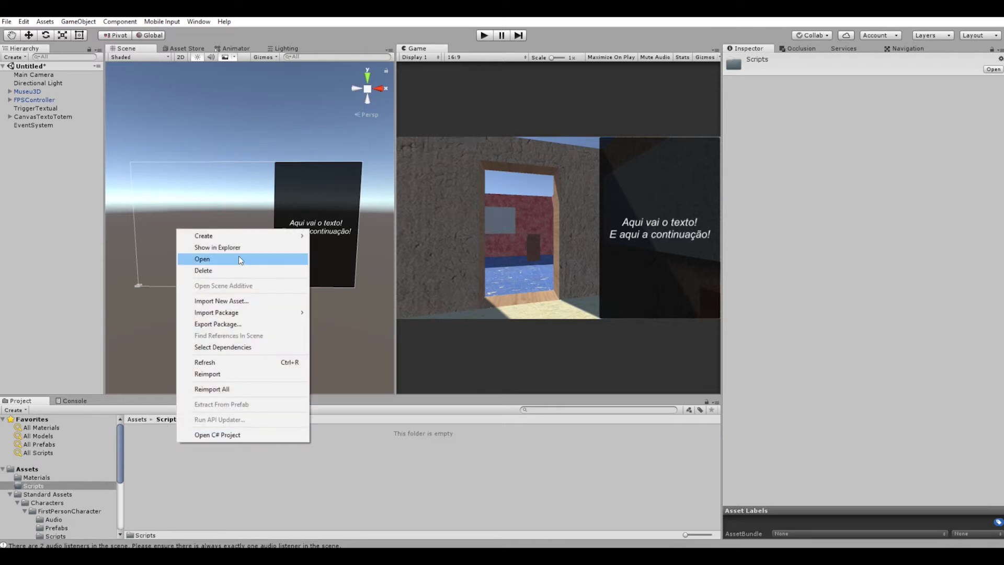
pyautogui.moveTo(216, 236)
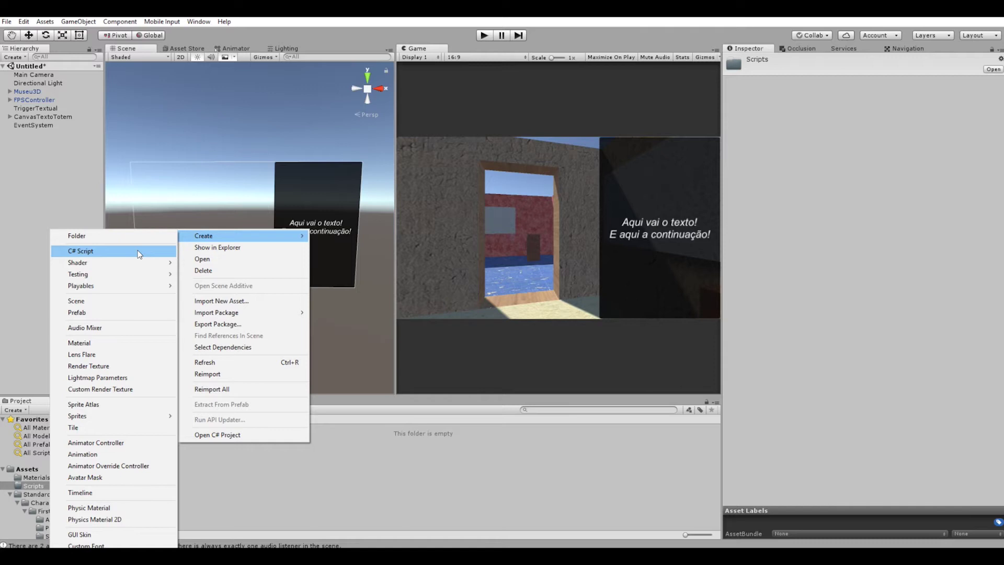
pyautogui.click(139, 254)
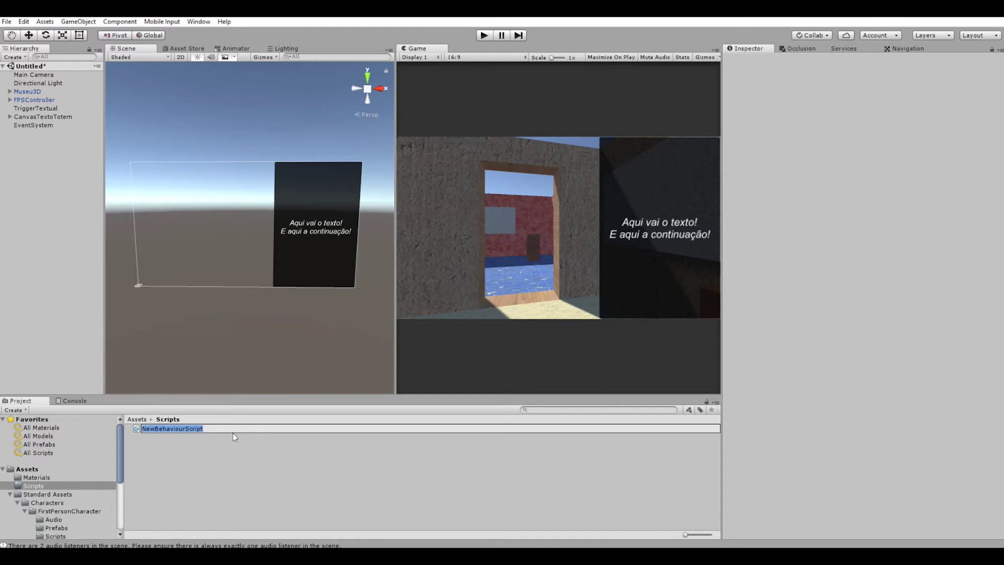
pyautogui.write('Activa')
pyautogui.write('te')
pyautogui.write('Canvas')
pyautogui.press('Return')
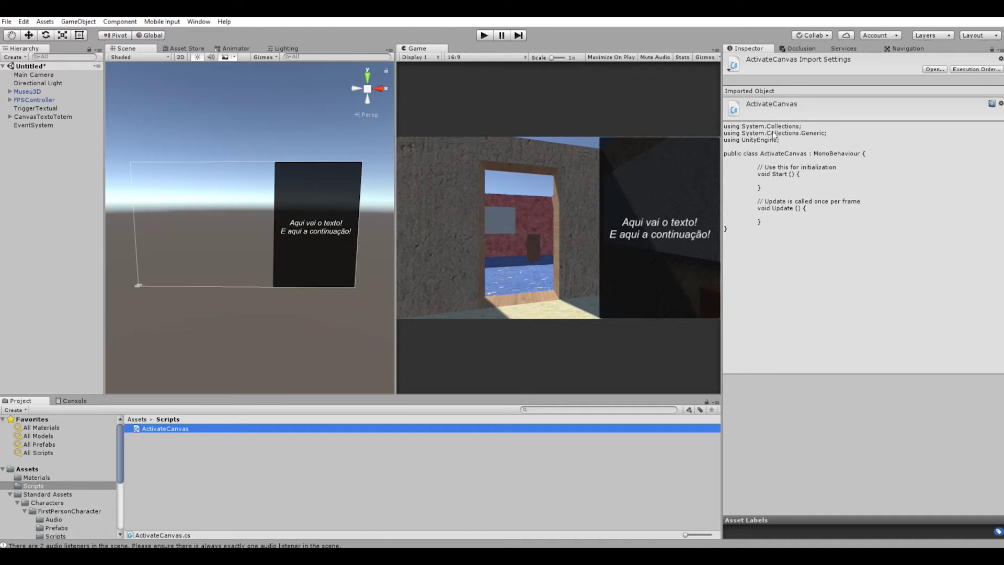
pyautogui.click(200, 458)
# Step: Open ActivateCanvas.cs in Visual Studio and enlarge the code view with Ctrl+scroll
pyautogui.click(173, 428)
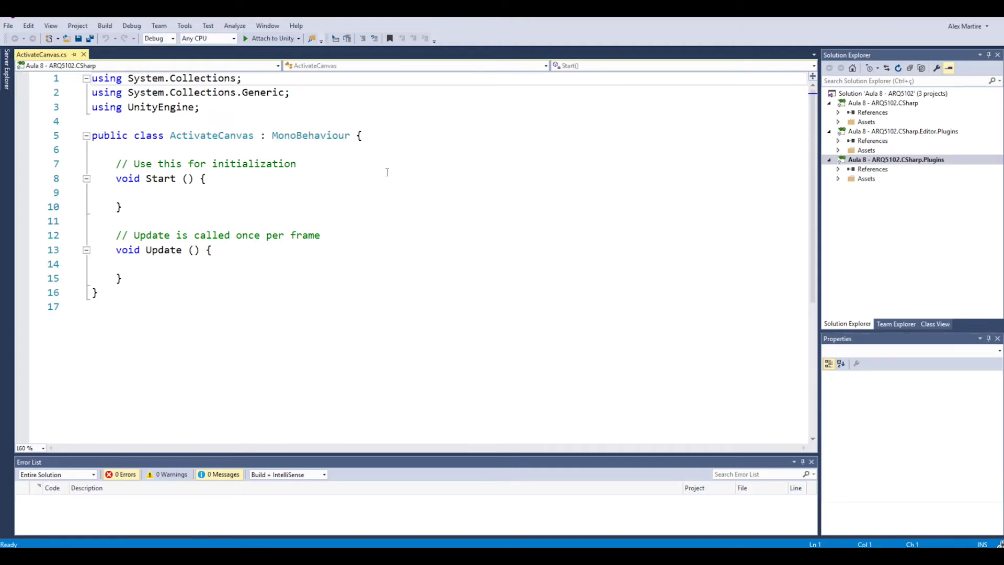
pyautogui.keyDown('ctrl'); pyautogui.scroll(1, 421, 237); pyautogui.keyUp('ctrl')
pyautogui.keyDown('ctrl'); pyautogui.scroll(1, 422, 237); pyautogui.keyUp('ctrl')
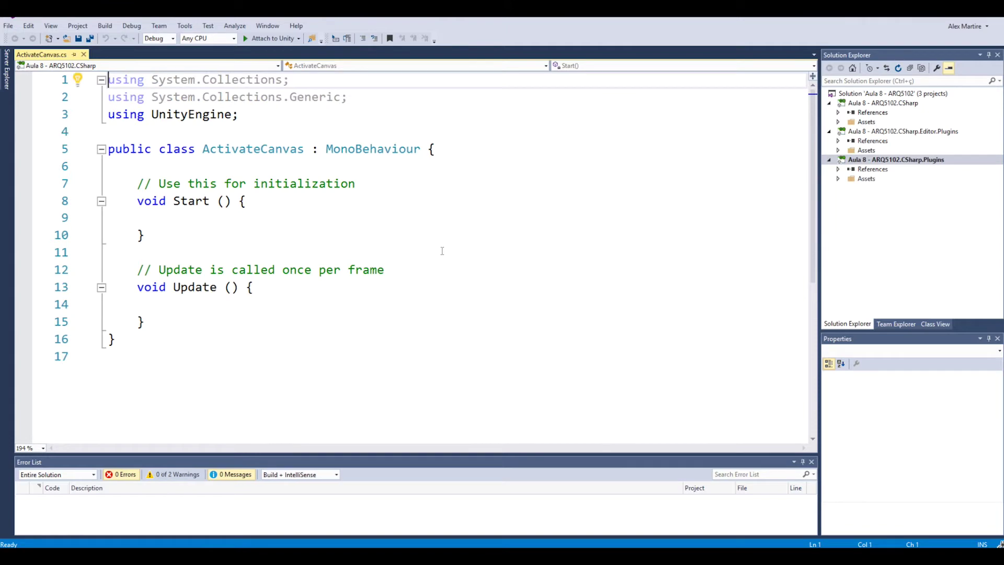
pyautogui.keyDown('ctrl'); pyautogui.scroll(-1, 442, 250); pyautogui.keyUp('ctrl')
pyautogui.keyDown('ctrl'); pyautogui.scroll(2, 442, 250); pyautogui.keyUp('ctrl')
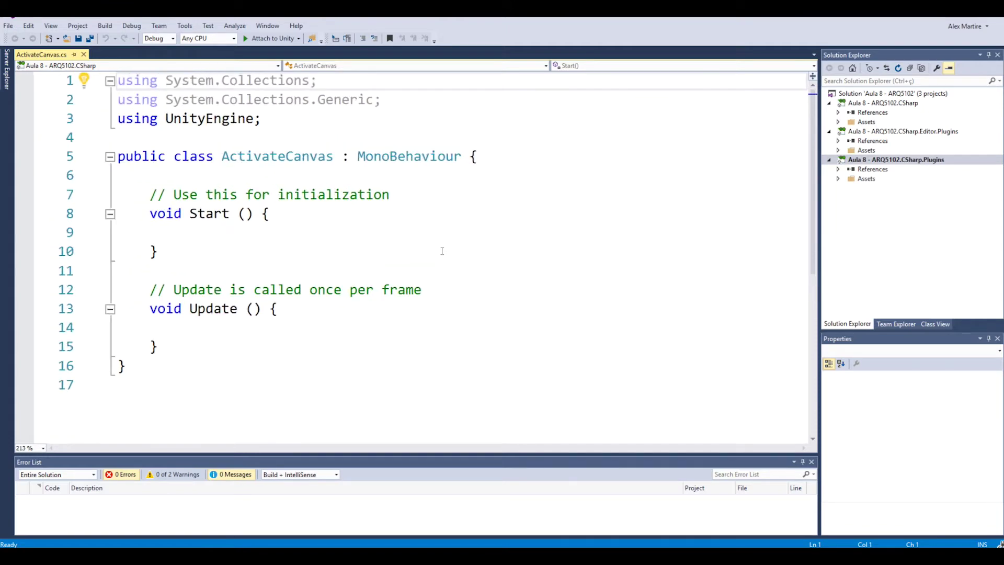
pyautogui.keyDown('ctrl'); pyautogui.scroll(1, 442, 250); pyautogui.keyUp('ctrl')
pyautogui.keyDown('ctrl'); pyautogui.scroll(-2, 442, 251); pyautogui.keyUp('ctrl')
pyautogui.keyDown('ctrl'); pyautogui.scroll(2, 442, 250); pyautogui.keyUp('ctrl')
pyautogui.keyDown('ctrl'); pyautogui.scroll(1, 443, 251); pyautogui.keyUp('ctrl')
pyautogui.keyDown('ctrl'); pyautogui.scroll(-2, 443, 250); pyautogui.keyUp('ctrl')
pyautogui.keyDown('ctrl'); pyautogui.scroll(1, 443, 250); pyautogui.keyUp('ctrl')
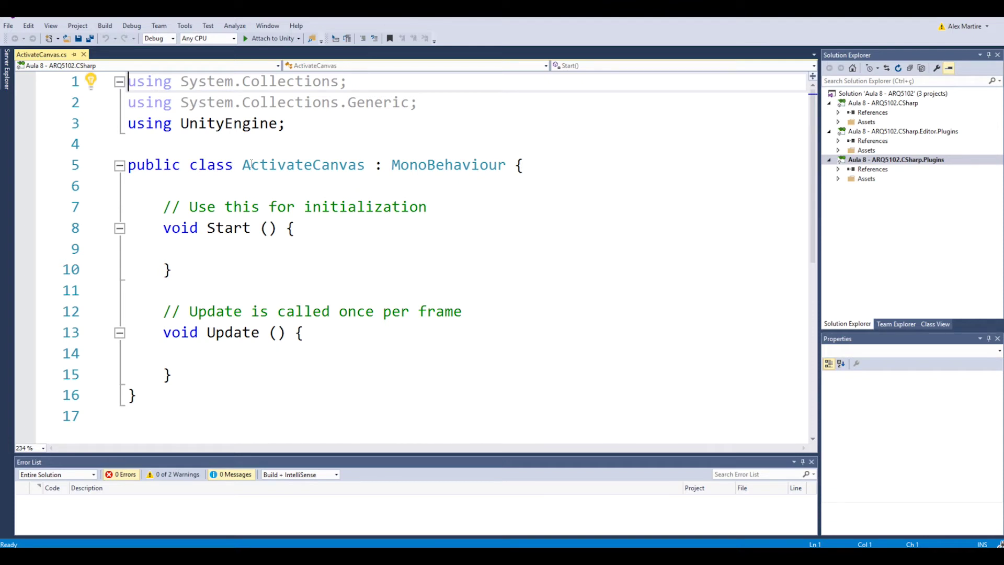
# Step: Select lines 7–15 holding the empty Start and Update methods and their comments
pyautogui.moveTo(493, 162)
pyautogui.click(519, 165)
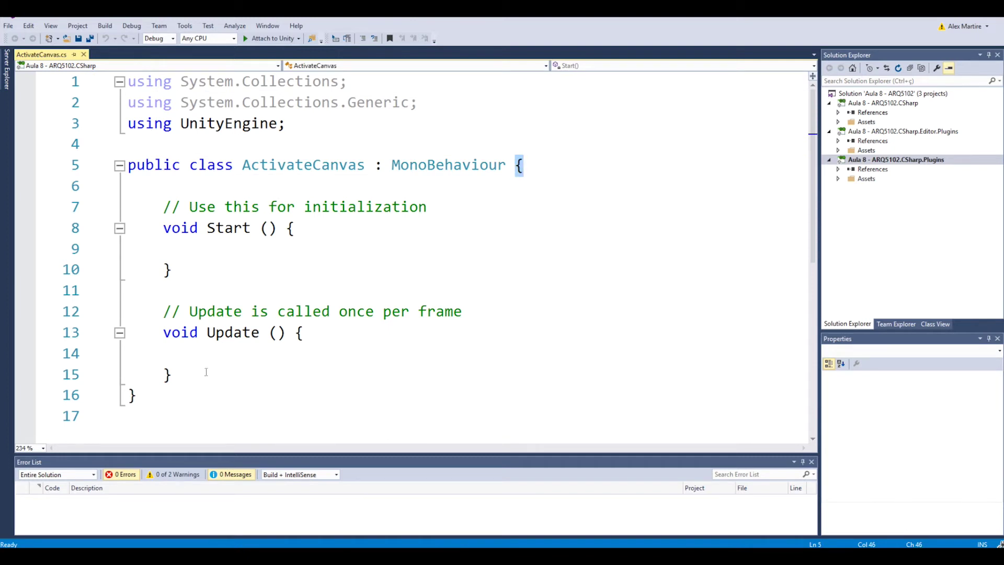
pyautogui.click(130, 397)
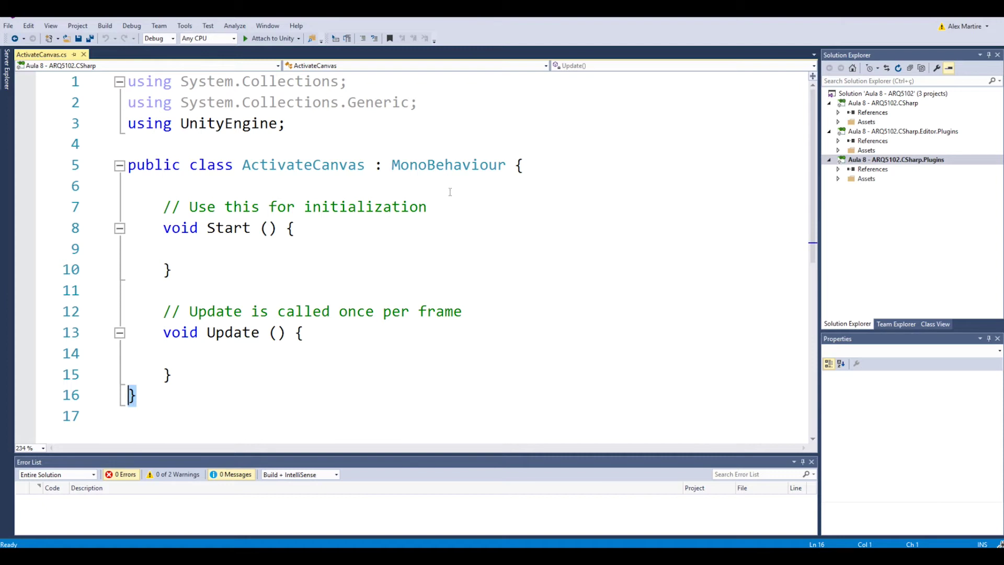
pyautogui.click(331, 228)
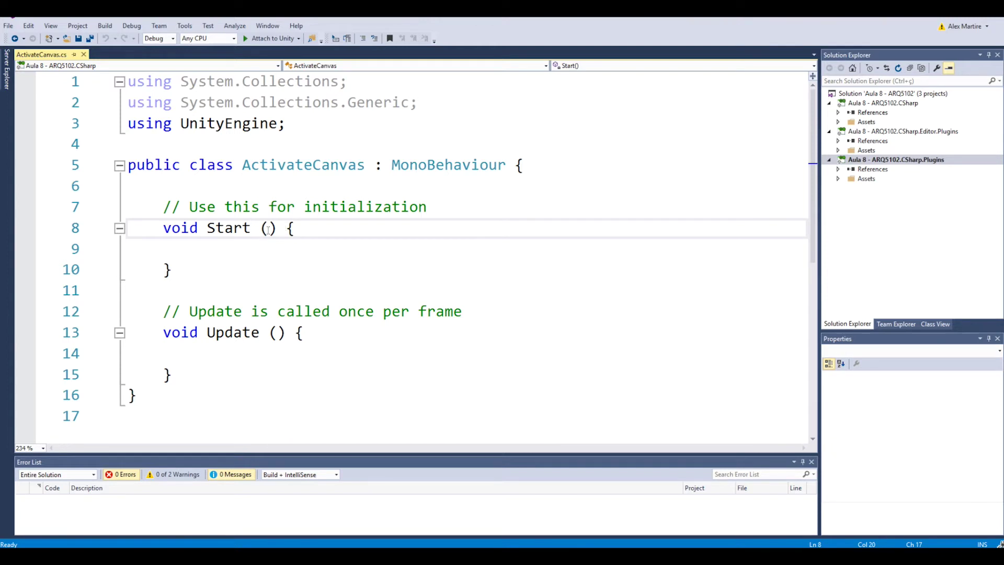
pyautogui.doubleClick(291, 234)
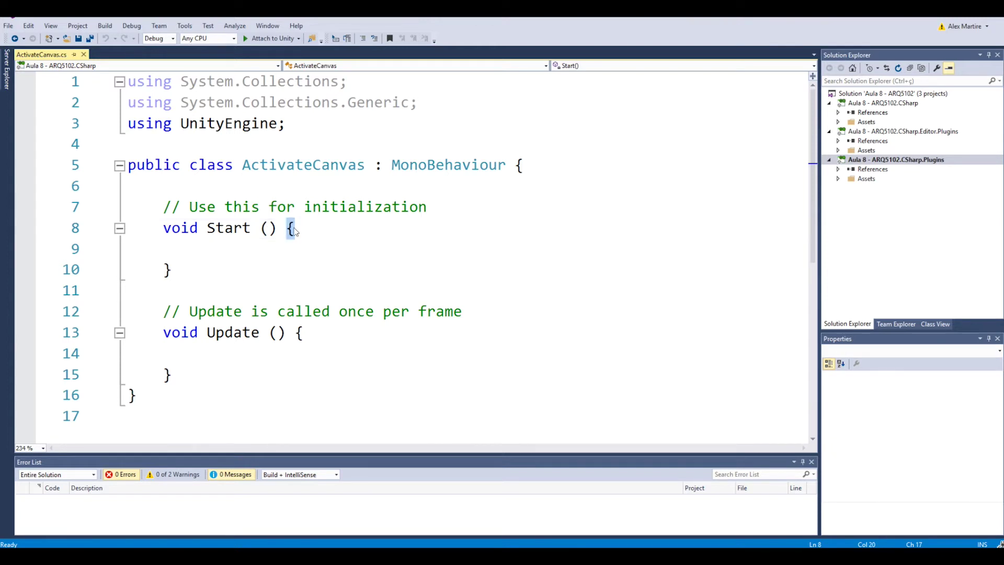
pyautogui.click(179, 271)
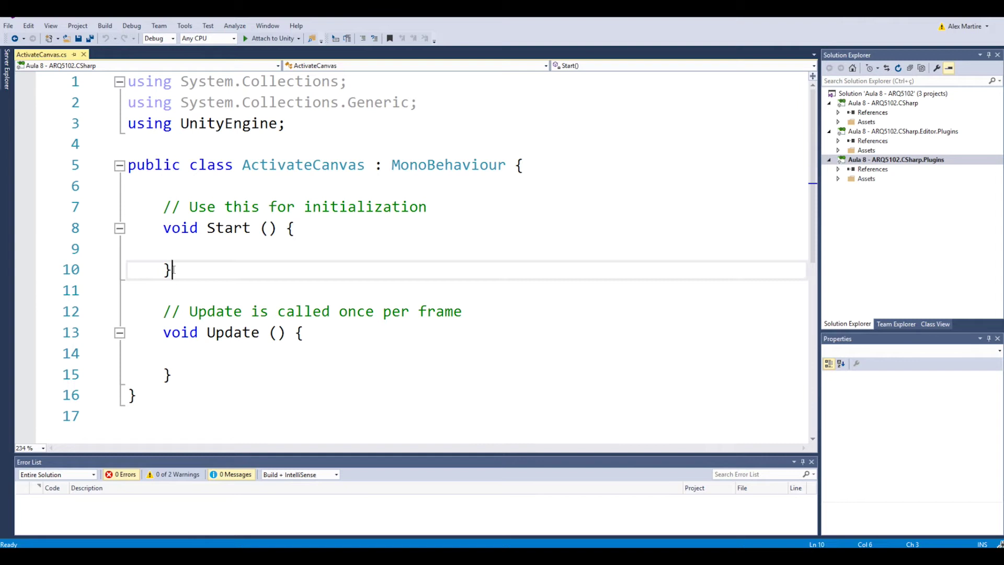
pyautogui.click(201, 247)
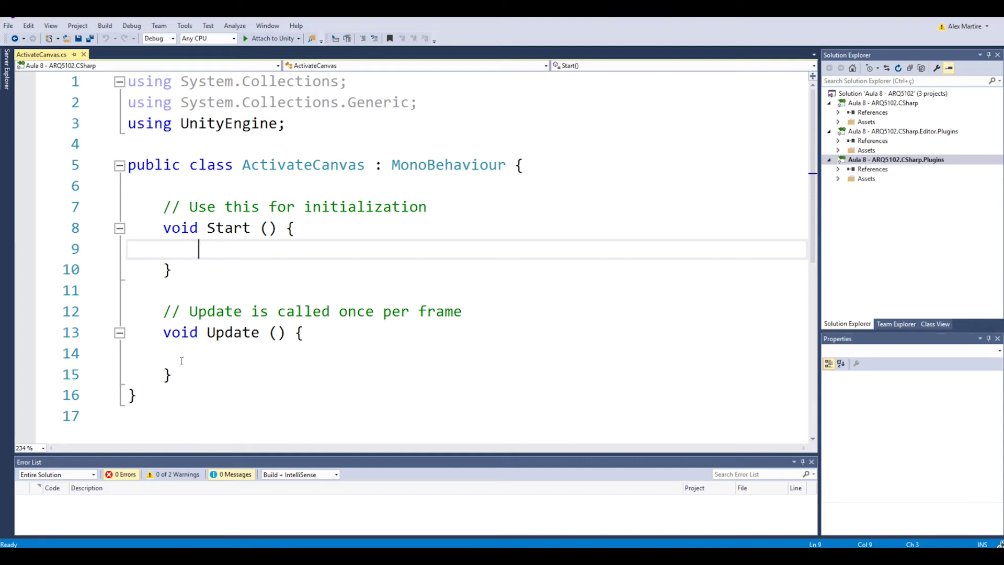
pyautogui.moveTo(162, 207); pyautogui.dragTo(306, 365)
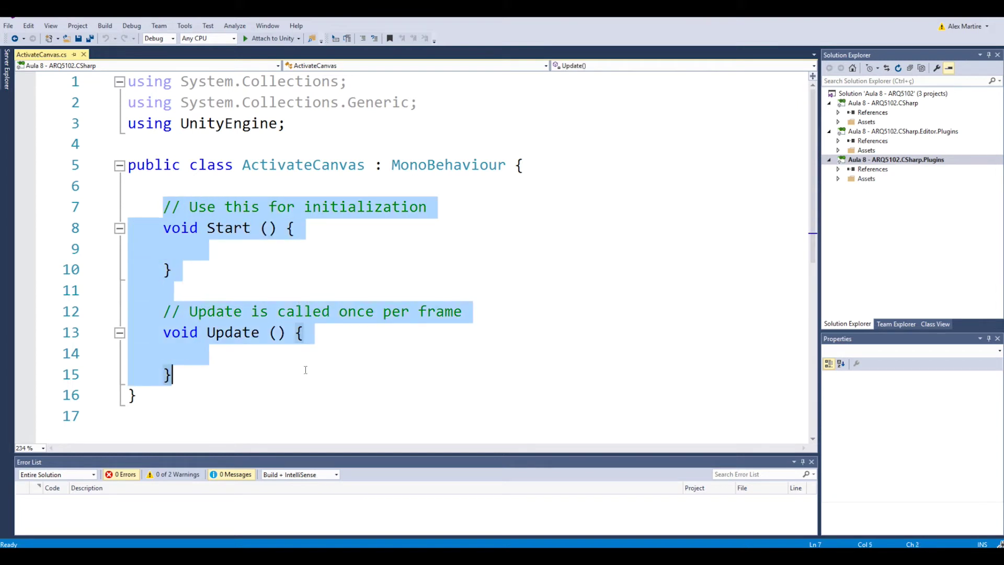
# Step: Delete the selected Start and Update methods, leaving an empty ActivateCanvas class body
pyautogui.press('Delete')
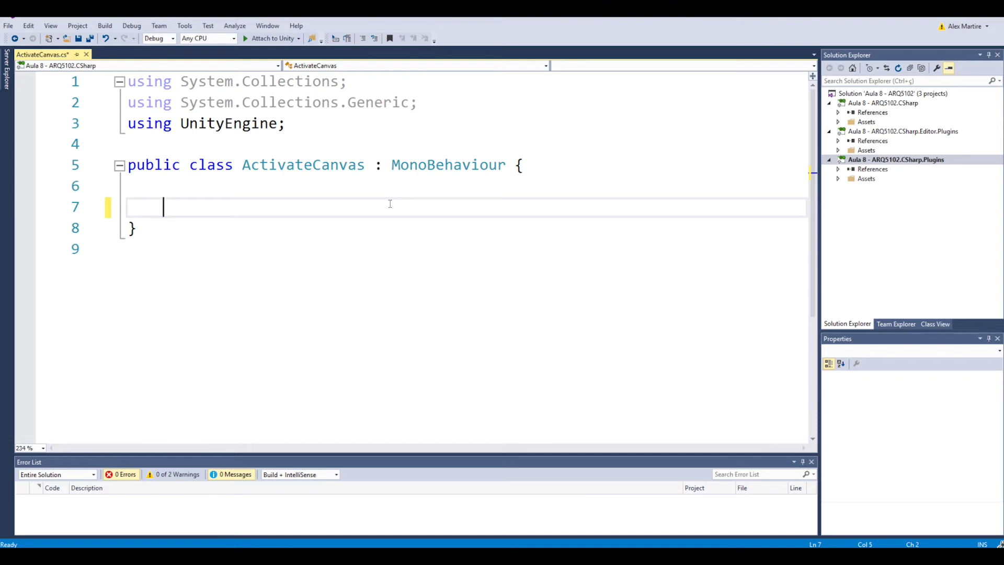
# Step: Type the field declaration 'public GameObject Canvas;' inside the ActivateCanvas class
pyautogui.write('public')
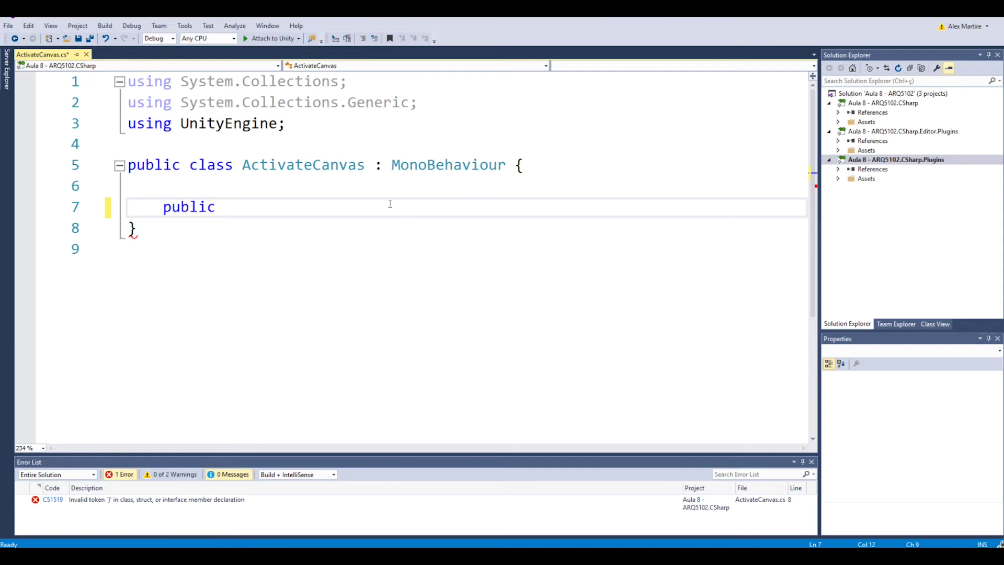
pyautogui.write(' Gam')
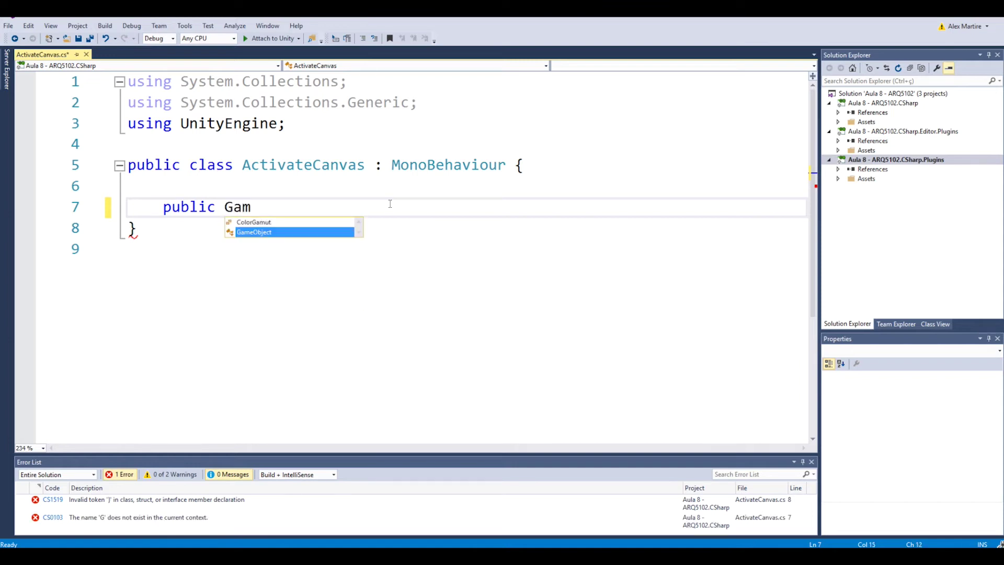
pyautogui.write('eObject')
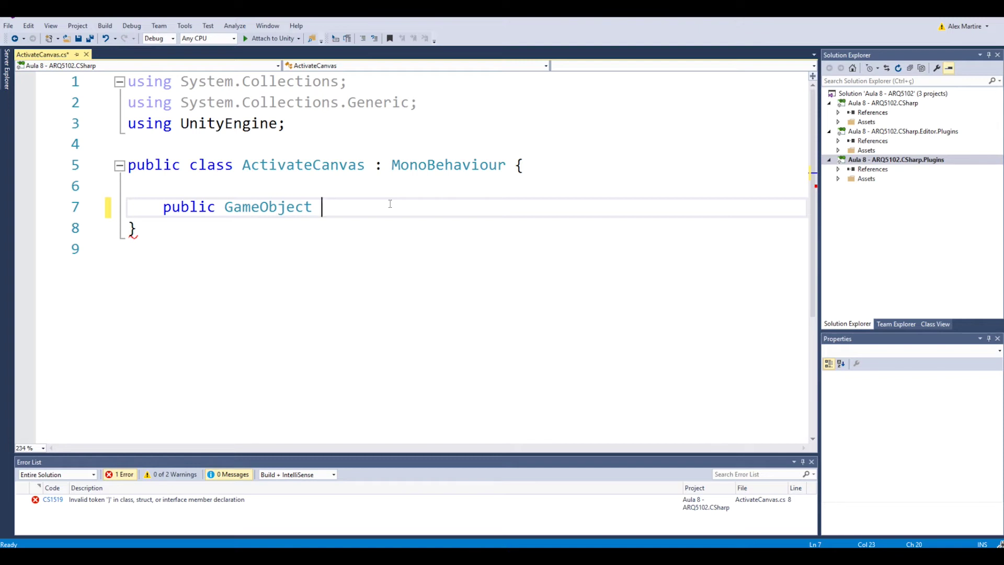
pyautogui.write('Ca')
pyautogui.write('nvas')
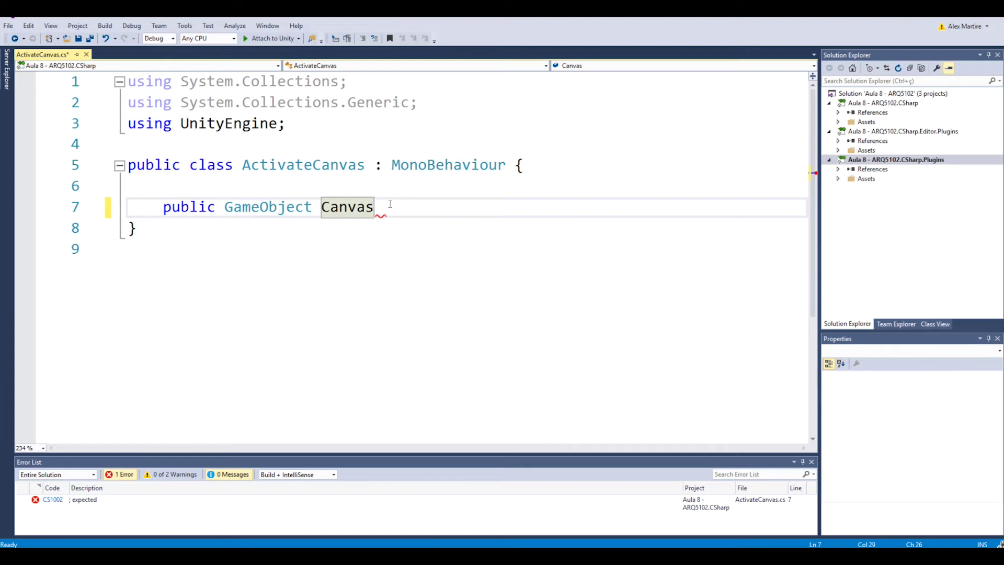
pyautogui.write(';')
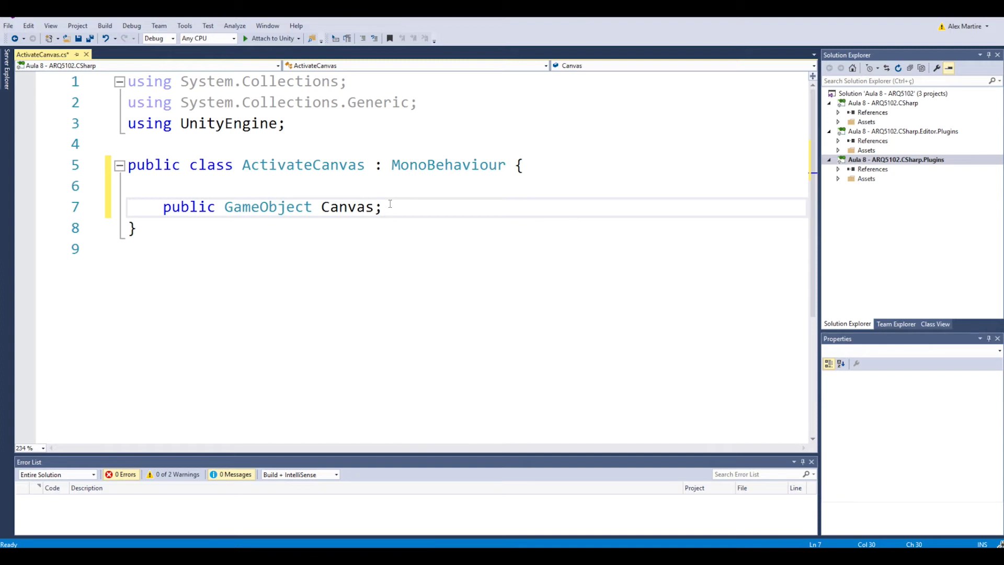
# Step: On a new line below the Canvas field, type 'private void OnTriggerEnter()'
pyautogui.press('Return')
pyautogui.press('Return')
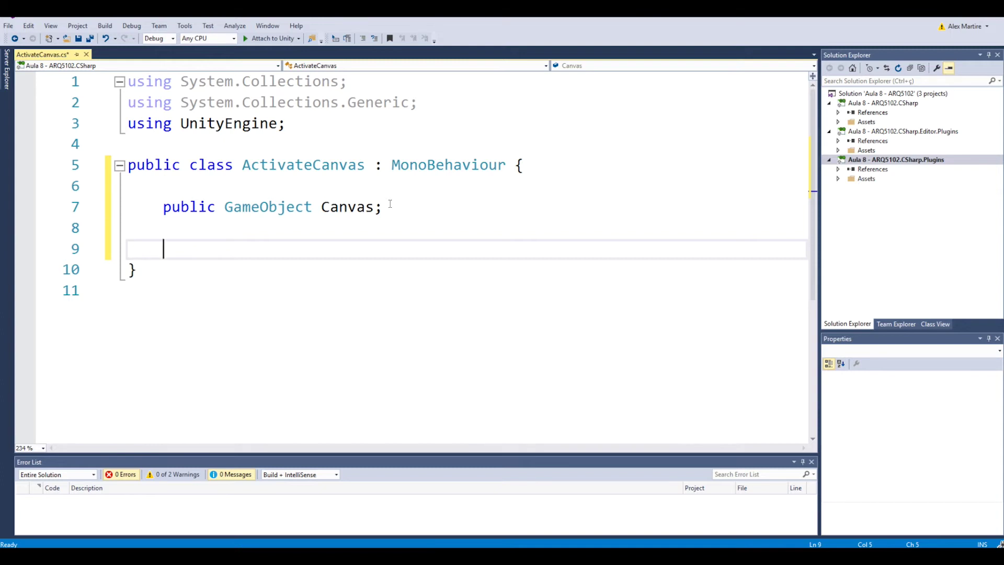
pyautogui.write('private')
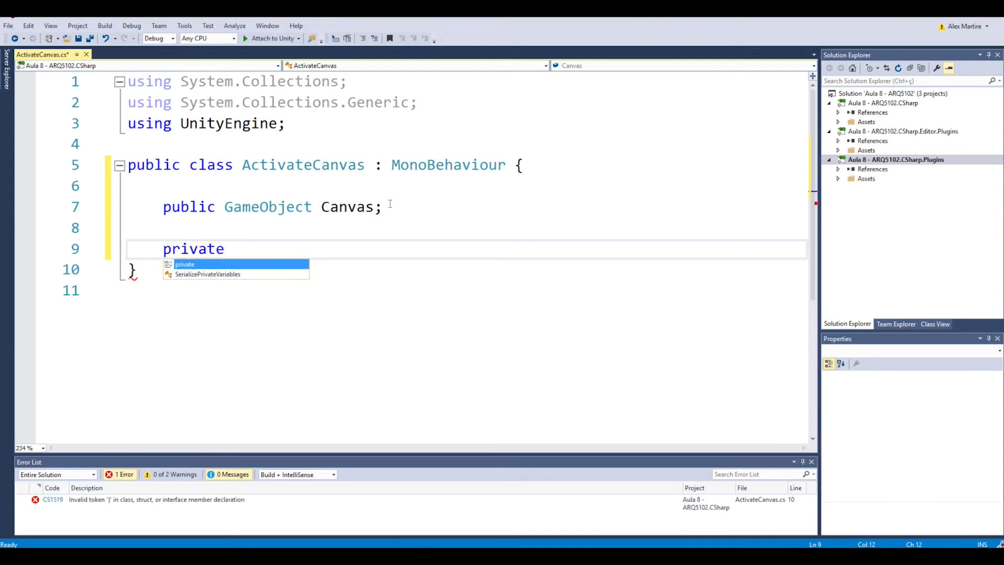
pyautogui.write(' void')
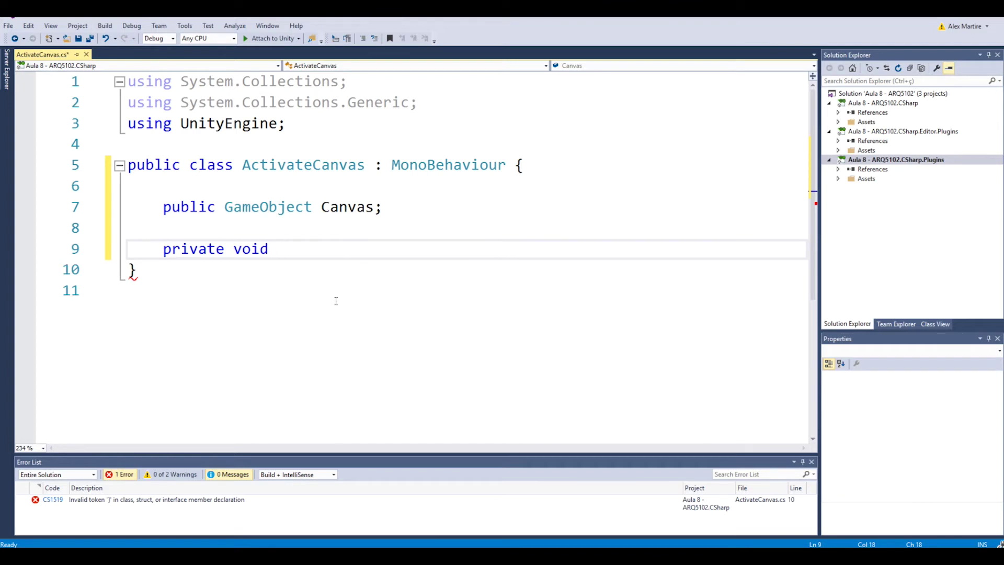
pyautogui.write('OnTr')
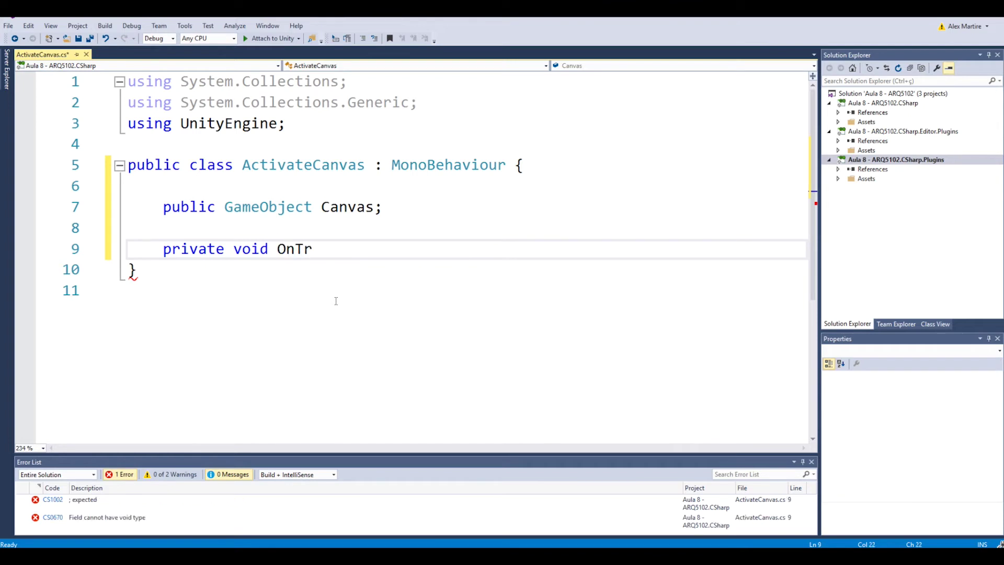
pyautogui.write('igger')
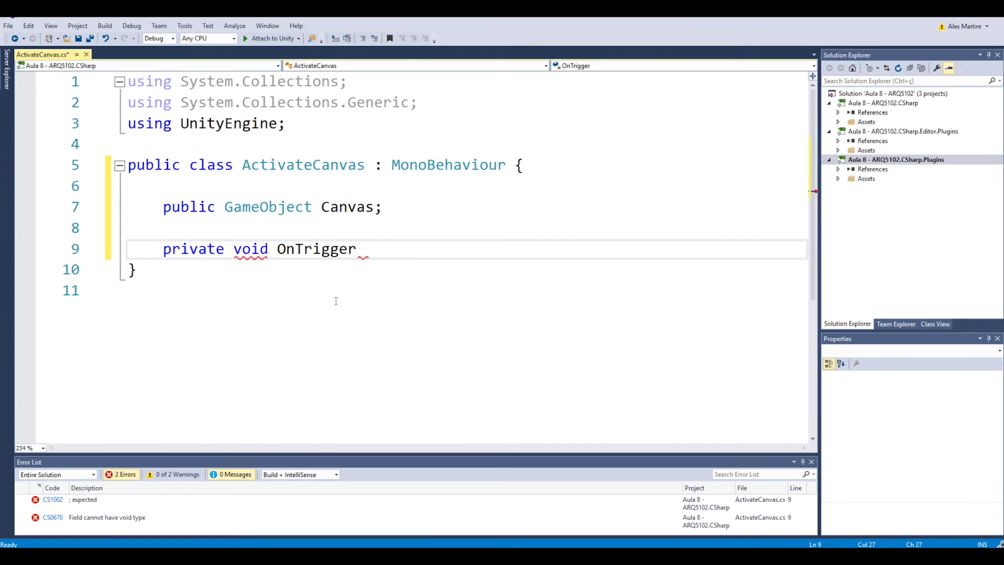
pyautogui.write('Enter')
pyautogui.write('()')
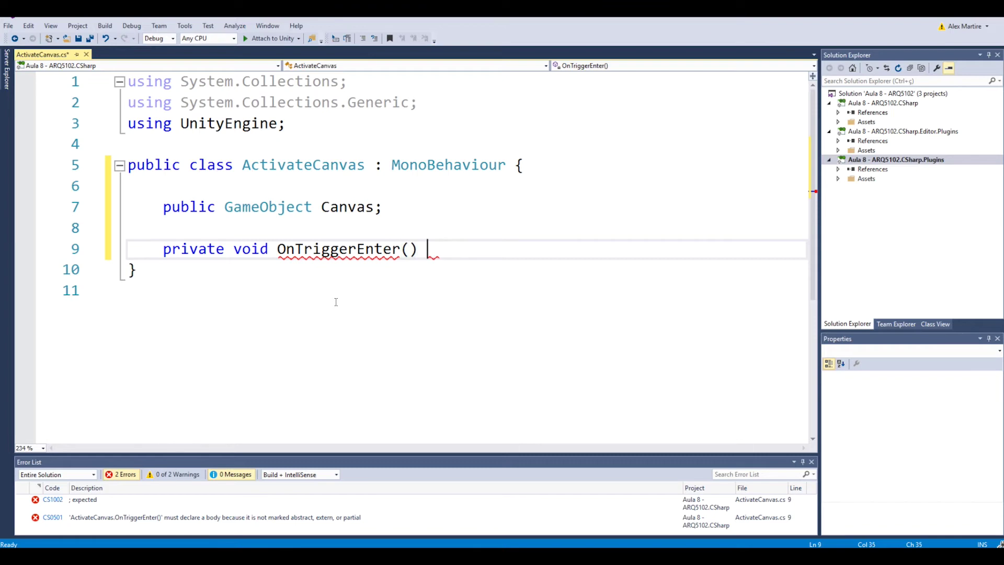
# Step: Add braces so OnTriggerEnter() gets an auto-closed empty body { }
pyautogui.write('{')
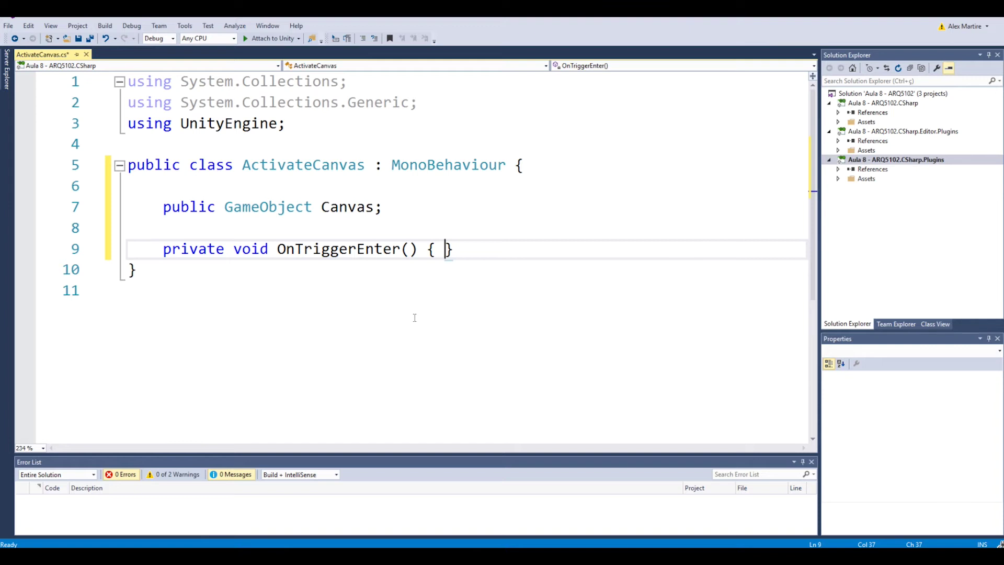
# Step: Write 'Canvas.SetActive(true);' inside the OnTriggerEnter body, leaving 0 errors
pyautogui.press('Return')
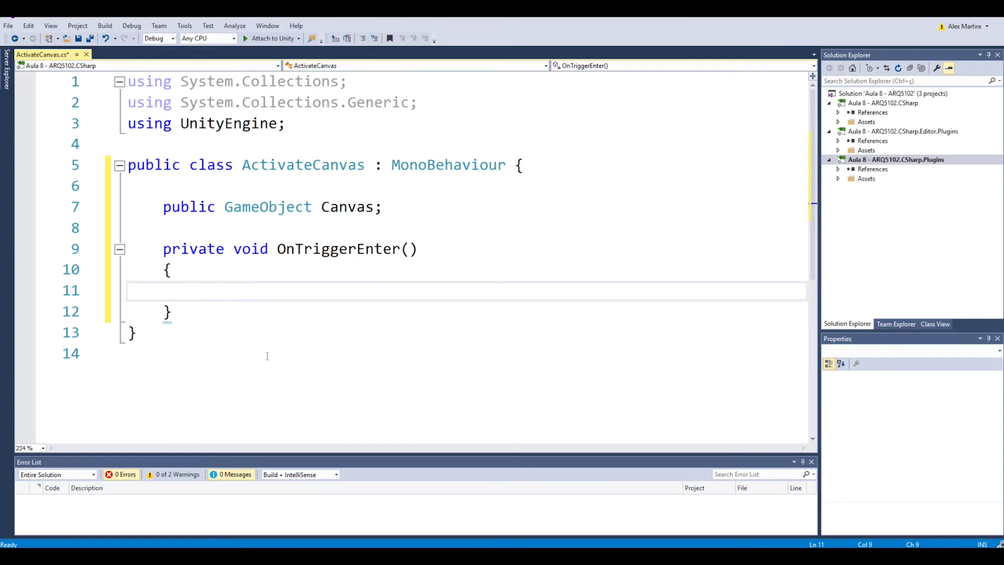
pyautogui.write('Can')
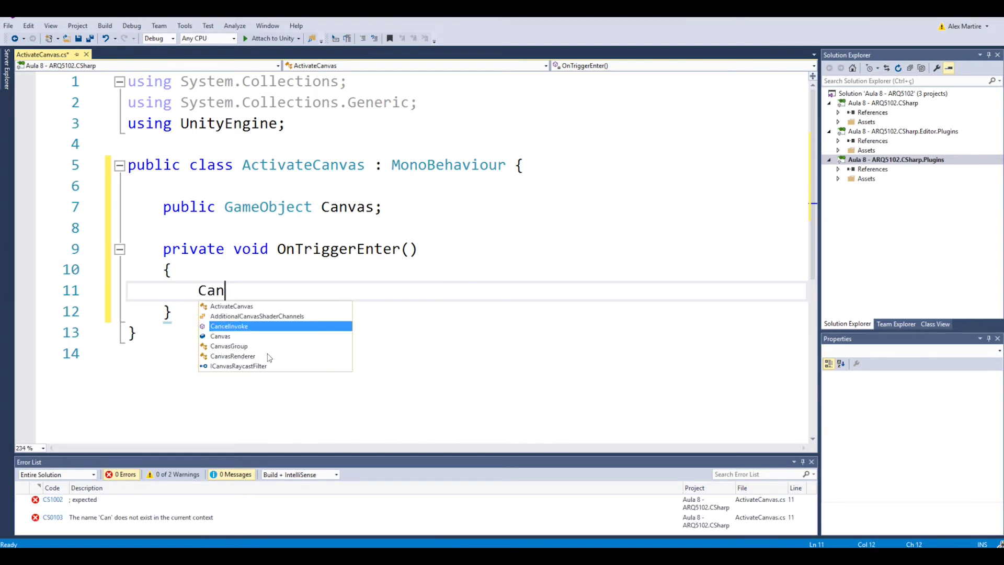
pyautogui.write('vas')
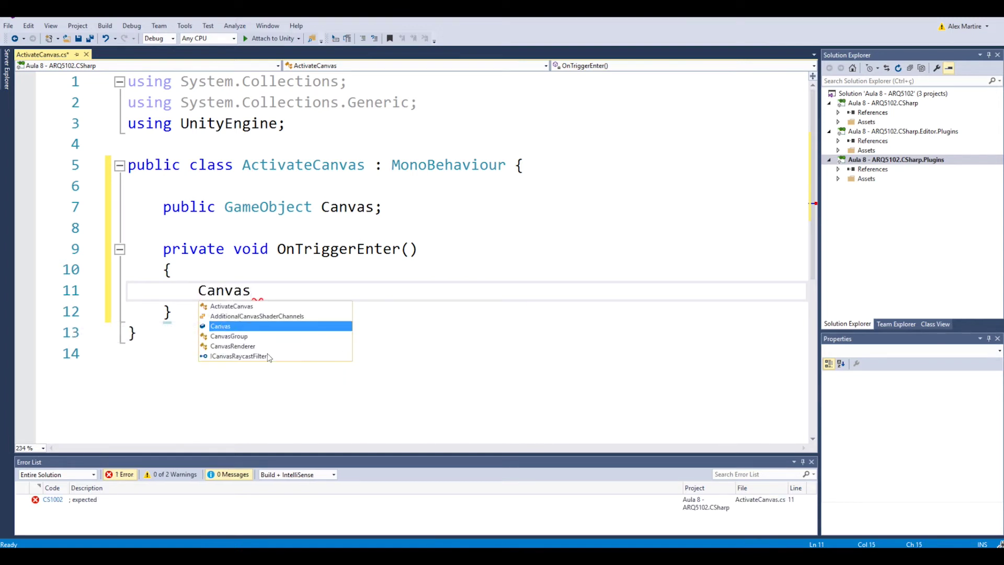
pyautogui.click(267, 289)
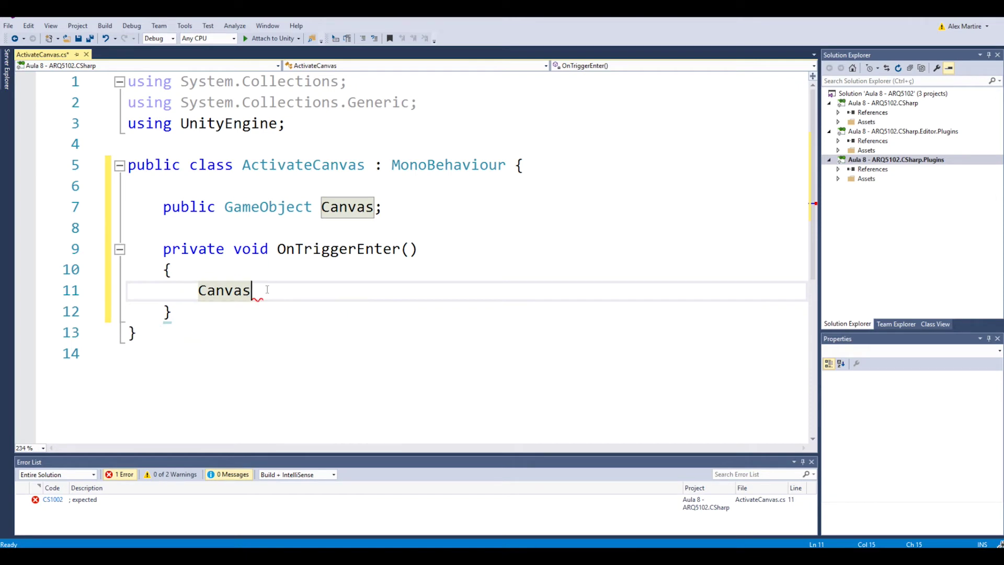
pyautogui.write('.')
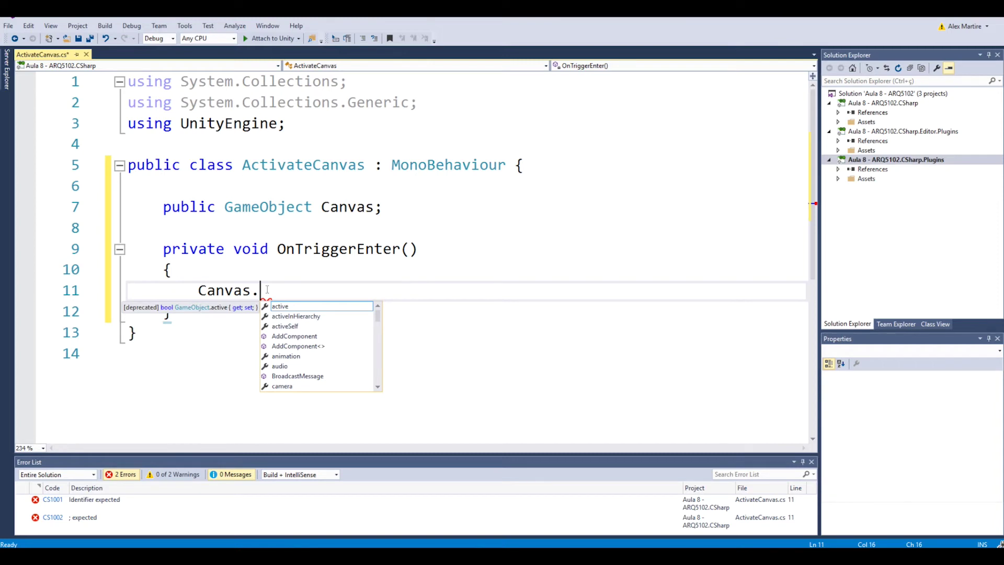
pyautogui.write('Set')
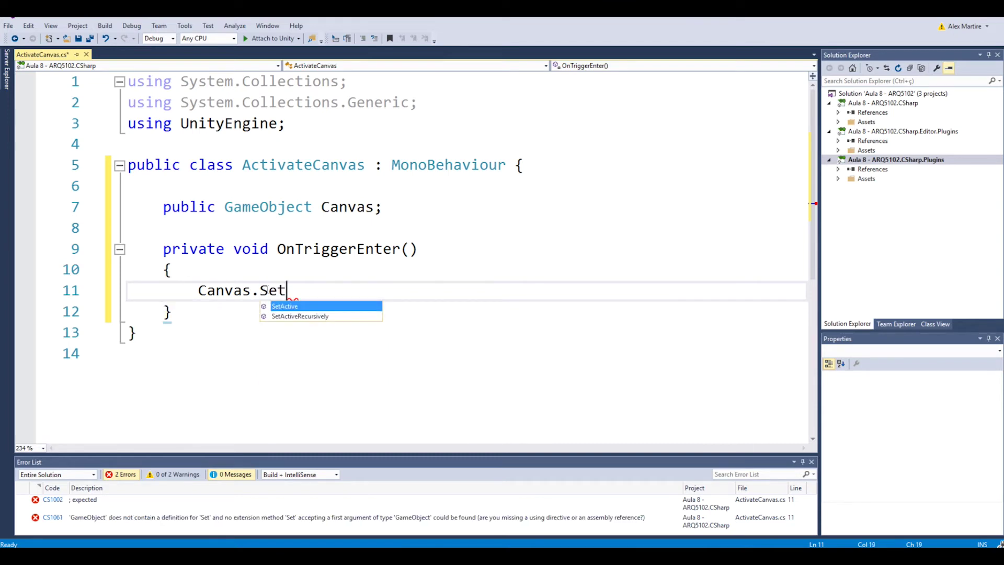
pyautogui.write('Active')
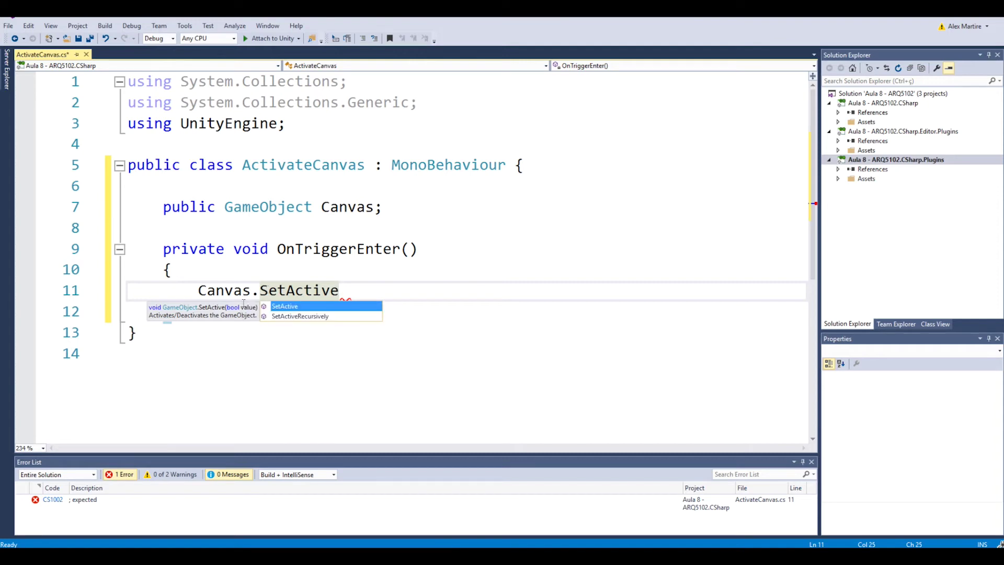
pyautogui.moveTo(181, 306)
pyautogui.write('(')
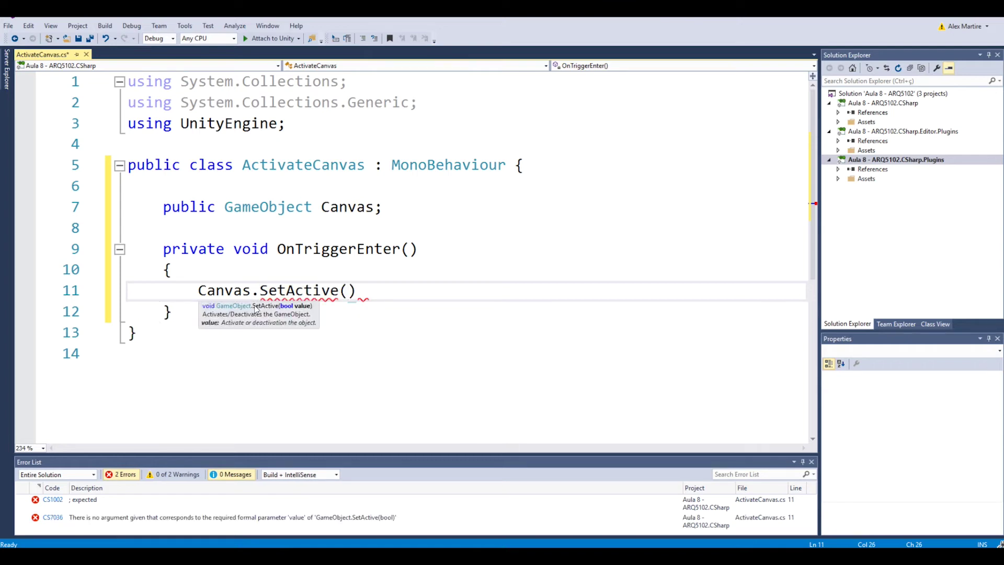
pyautogui.write('true')
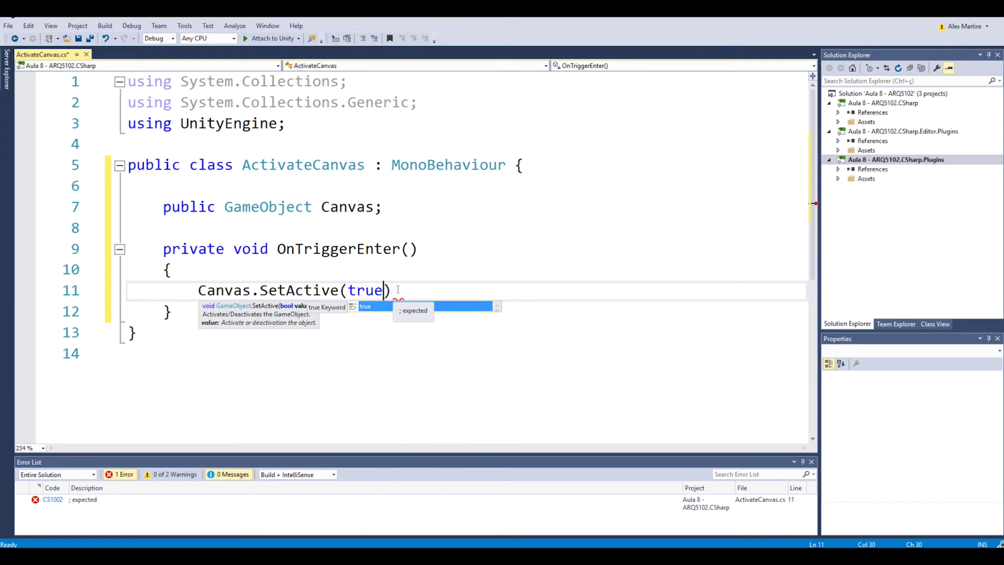
pyautogui.write(')')
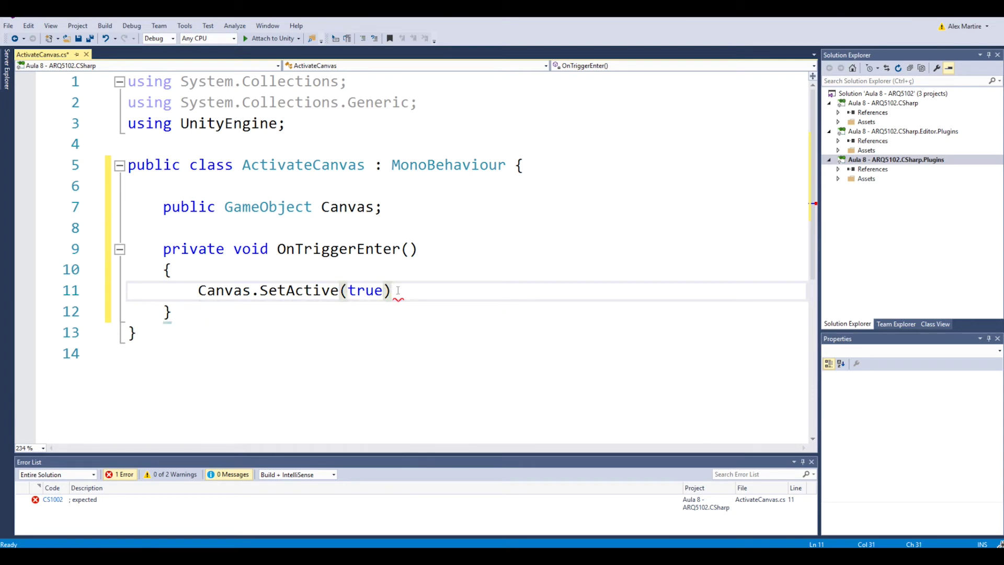
pyautogui.write(';')
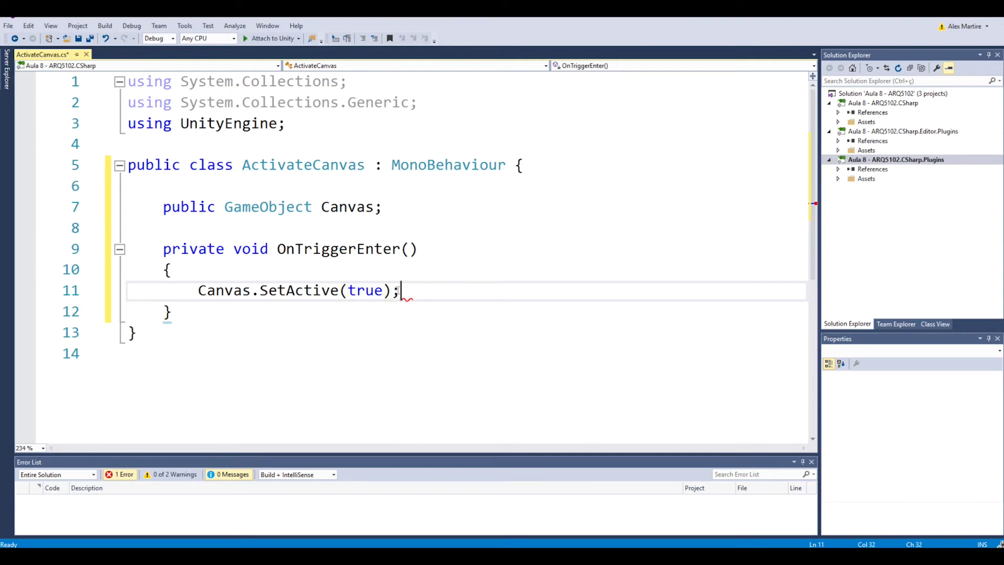
pyautogui.click(334, 372)
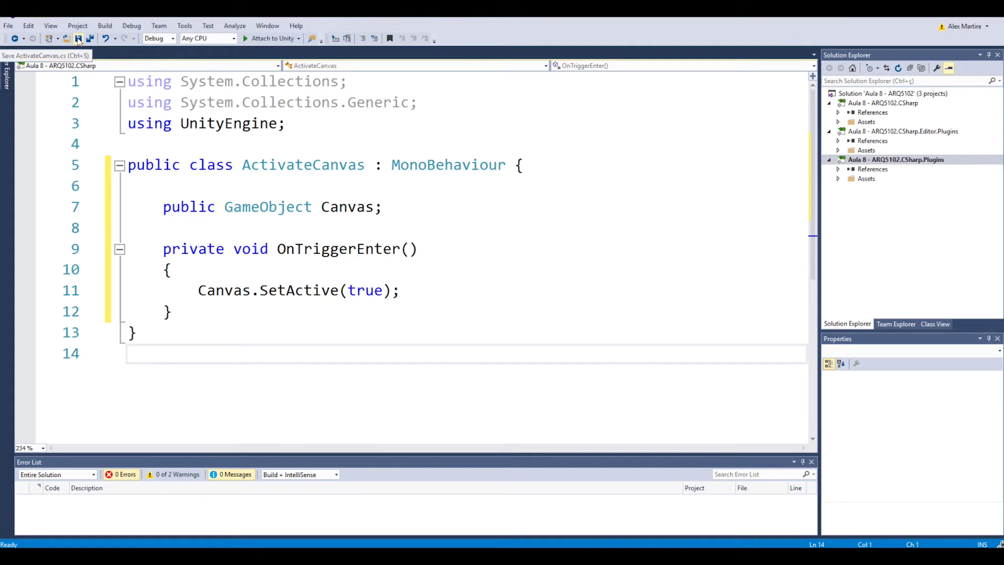
# Step: Save ActivateCanvas.cs and switch back to the Unity editor
pyautogui.click(79, 41)
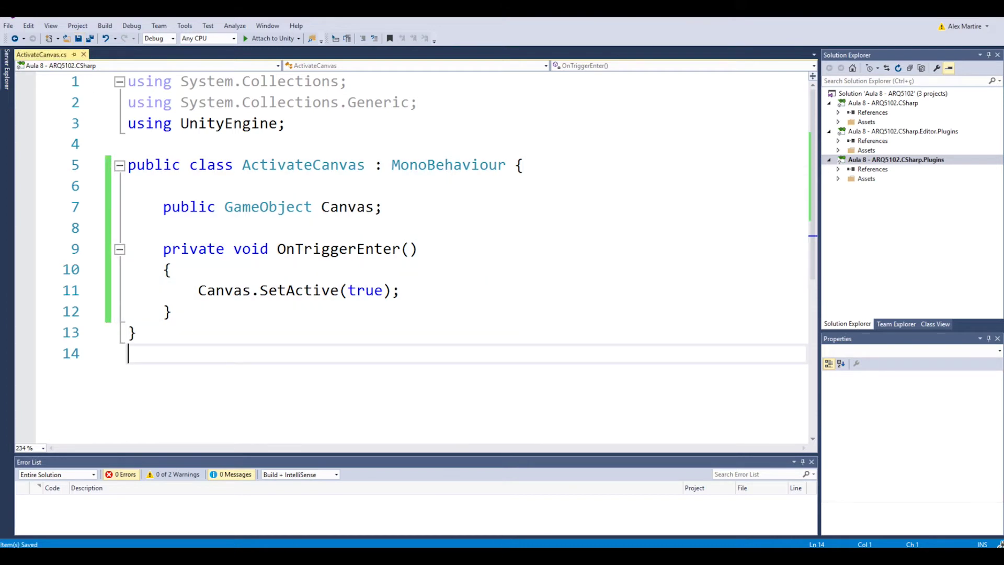
pyautogui.moveTo(268, 556)
pyautogui.click(268, 515)
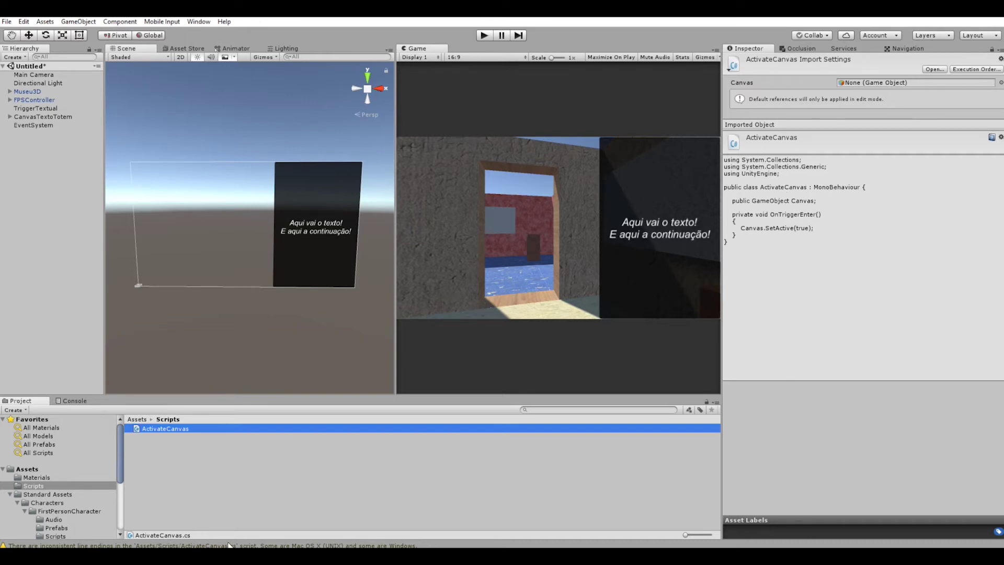
# Step: Clear the Console messages, return to the Project tab, and select TriggerTextual
pyautogui.click(80, 401)
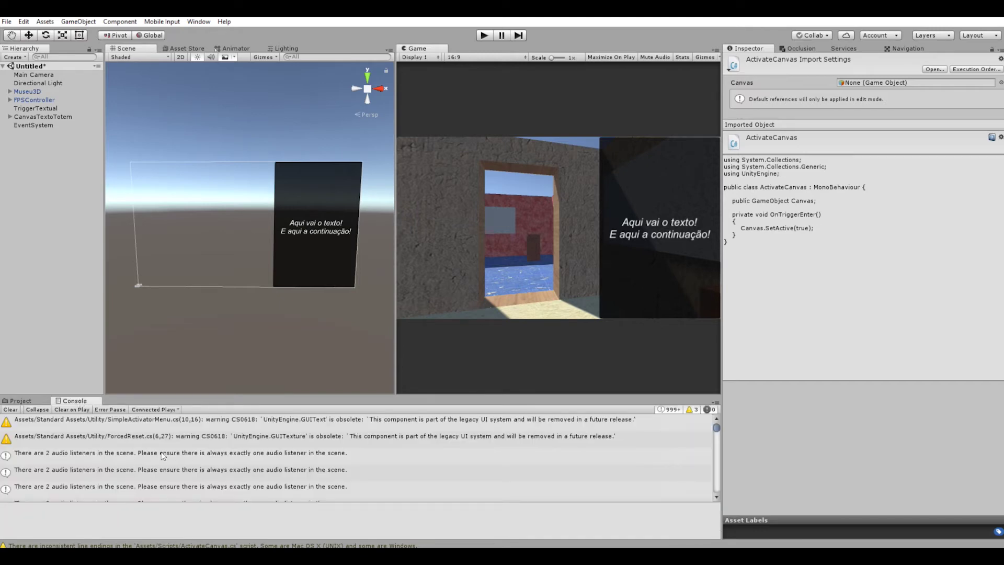
pyautogui.click(11, 411)
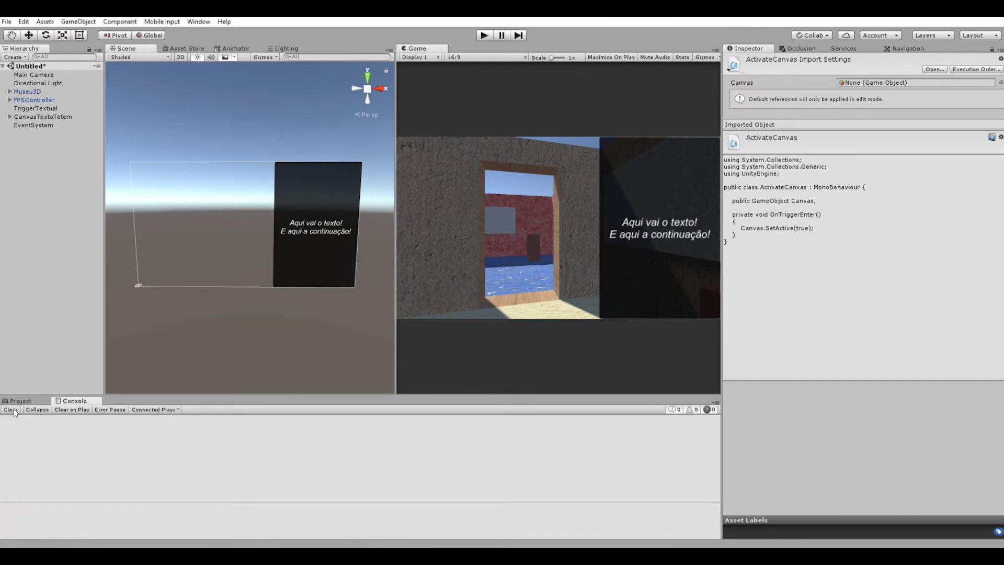
pyautogui.click(22, 401)
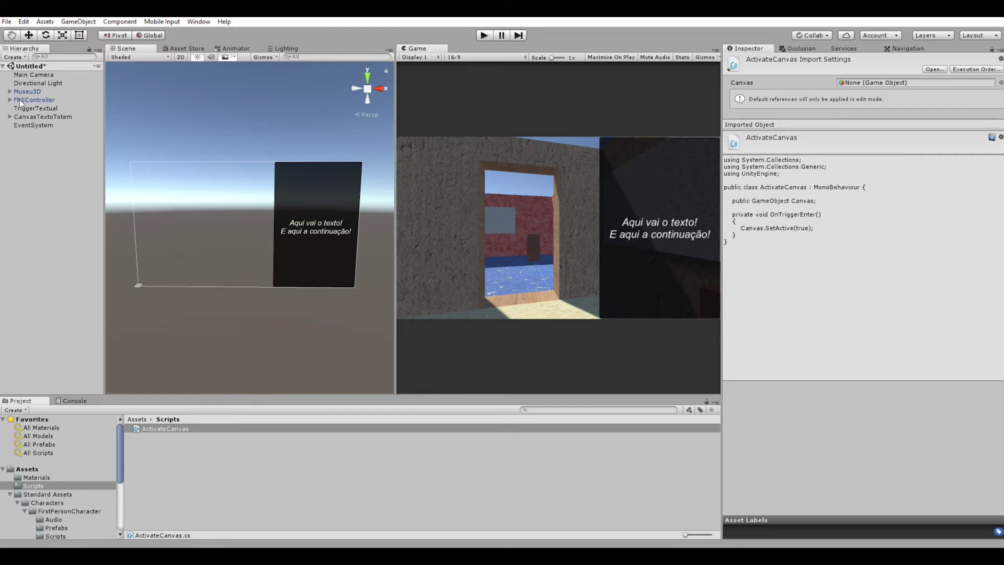
pyautogui.click(37, 108)
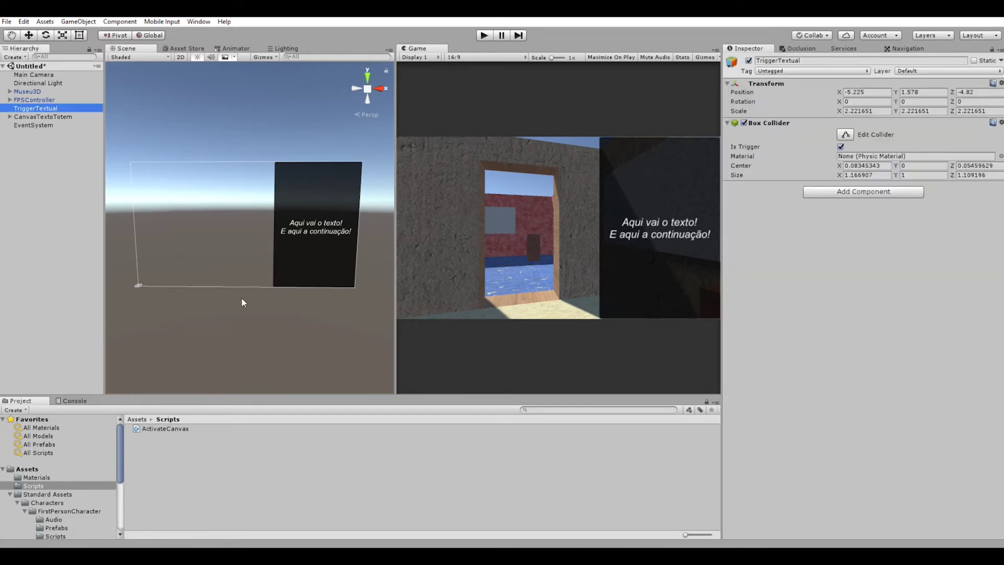
# Step: Frame TriggerTextual, drag the ActivateCanvas script onto its Inspector, and reopen the code
pyautogui.press('f')
pyautogui.moveTo(280, 259)
pyautogui.keyDown('alt'); pyautogui.mouseDown()
pyautogui.moveTo(316, 290)
pyautogui.moveTo(313, 253)
pyautogui.mouseUp(); pyautogui.keyUp('alt')
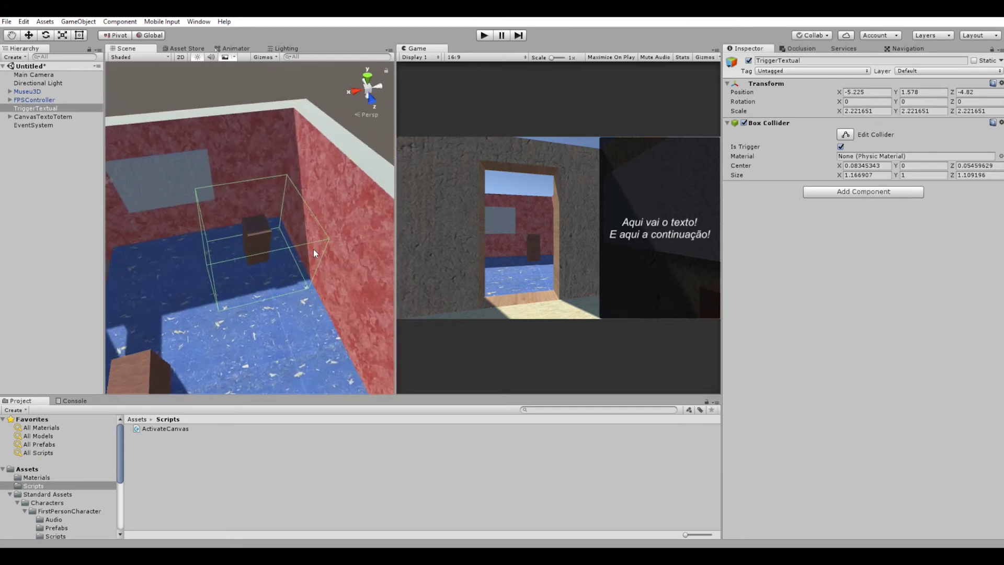
pyautogui.scroll(2, 314, 253)
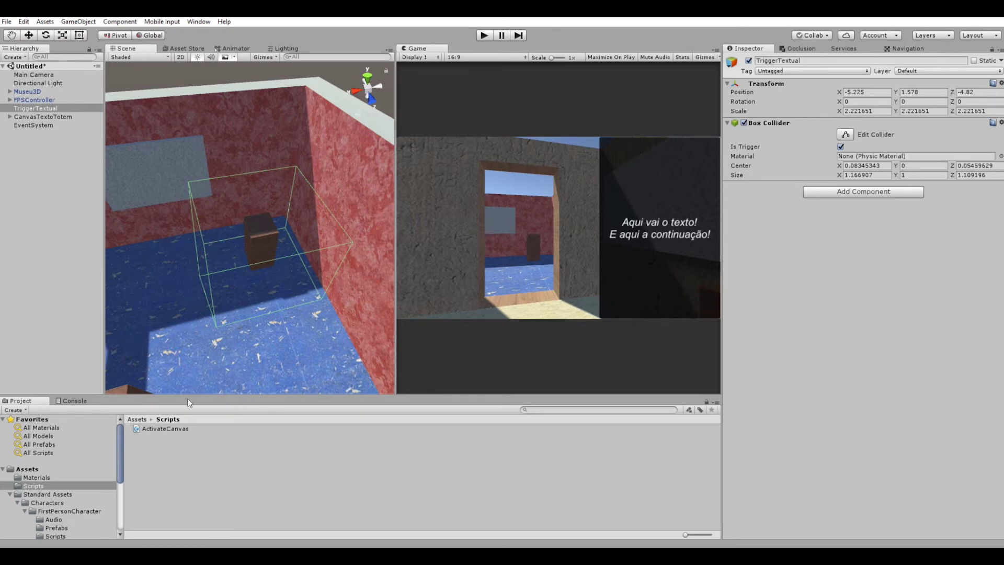
pyautogui.click(159, 430)
pyautogui.moveTo(159, 430); pyautogui.dragTo(838, 286)
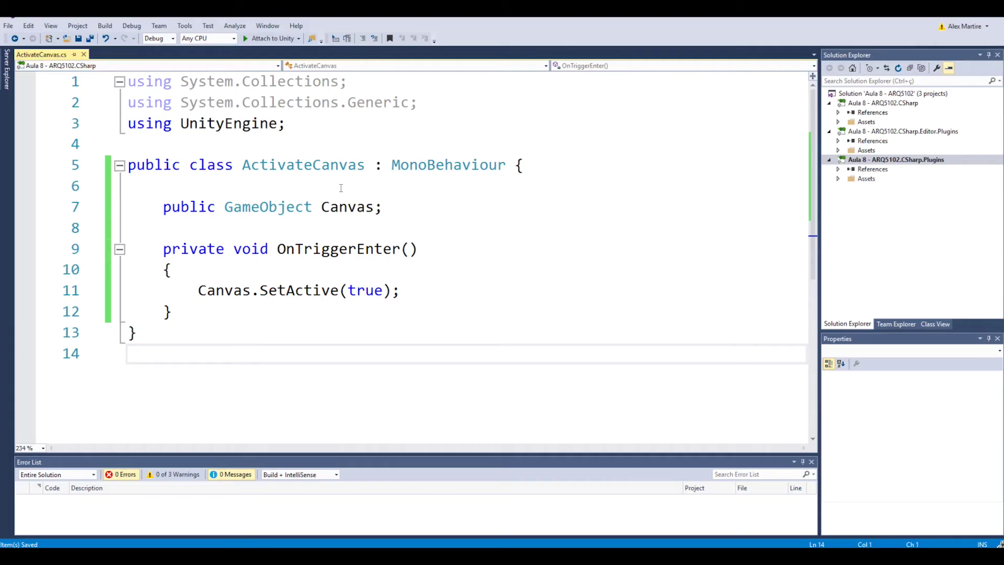
pyautogui.click(321, 208)
# Step: Select the Canvas field name on line 7 to review its declaration
pyautogui.hotkey('shift', 'Right')
pyautogui.hotkey('shift', 'Right')
pyautogui.hotkey('shift', 'Right')
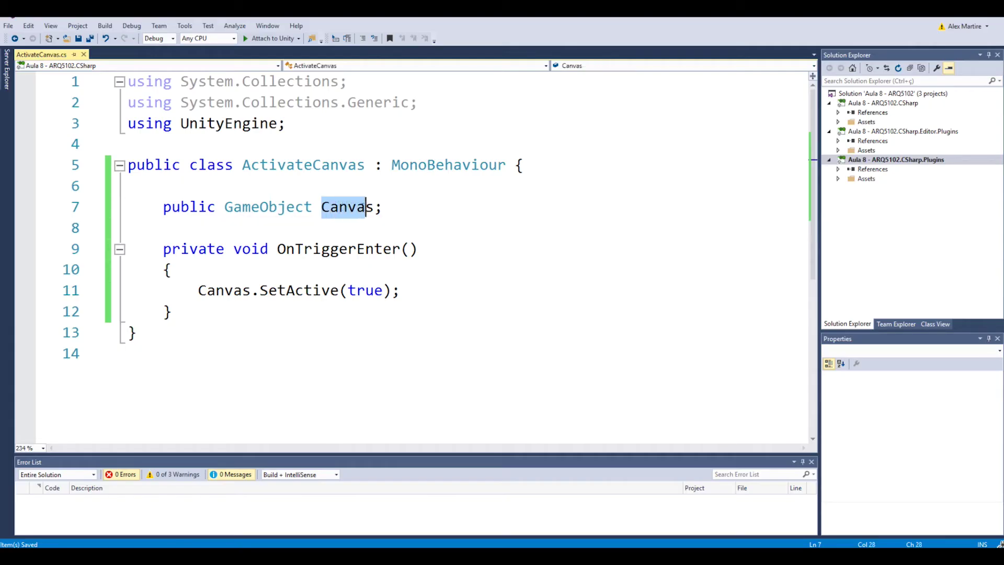
pyautogui.hotkey('shift', 'Right')
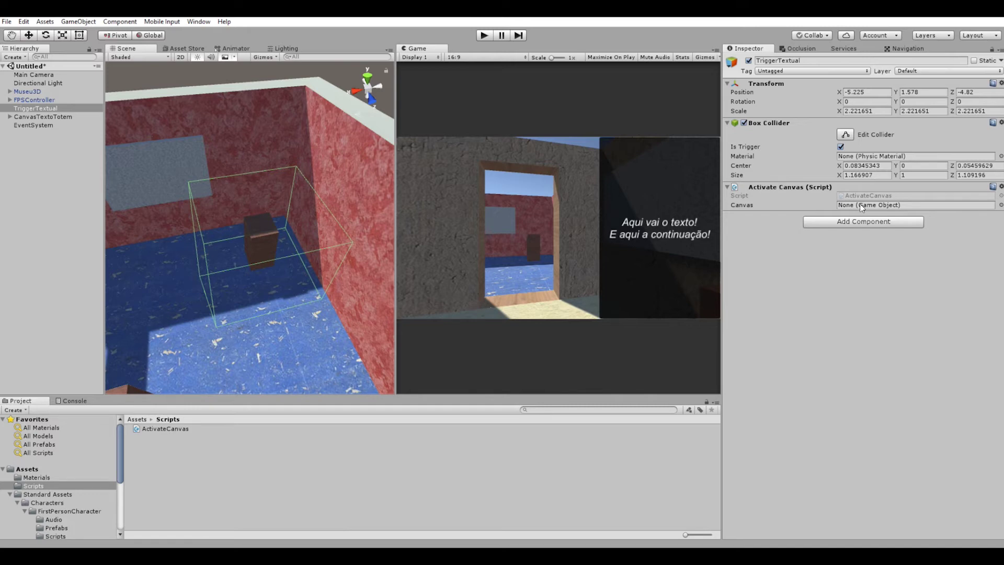
# Step: Drag CanvasTextoTotem into the Canvas field of TriggerTextual's Activate Canvas component
pyautogui.click(66, 117)
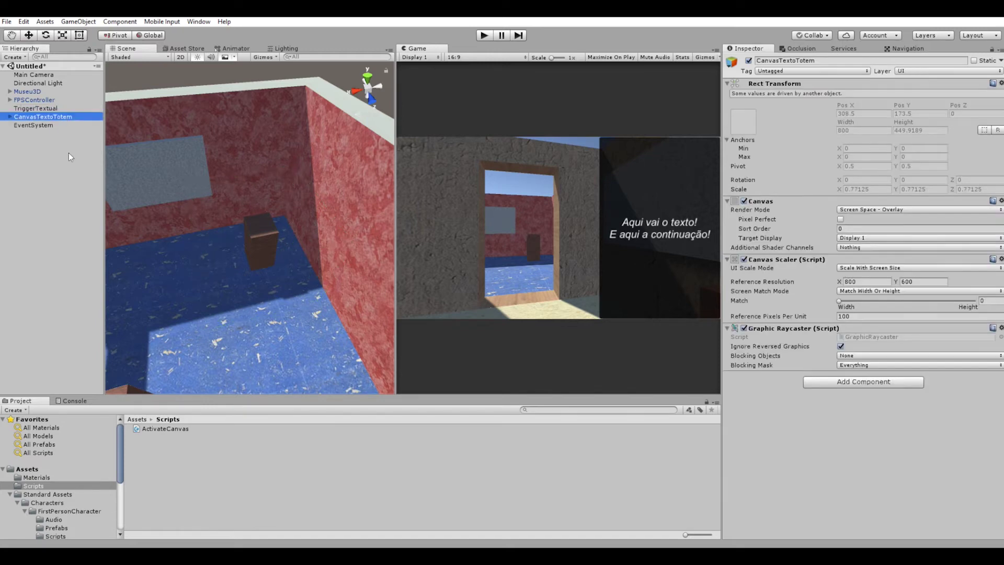
pyautogui.click(36, 109)
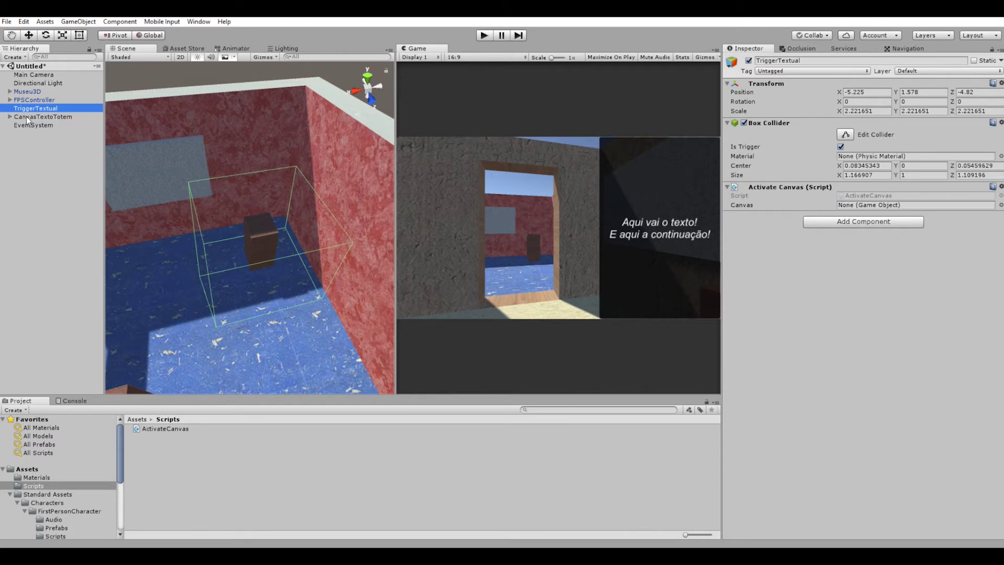
pyautogui.moveTo(27, 116); pyautogui.dragTo(864, 208)
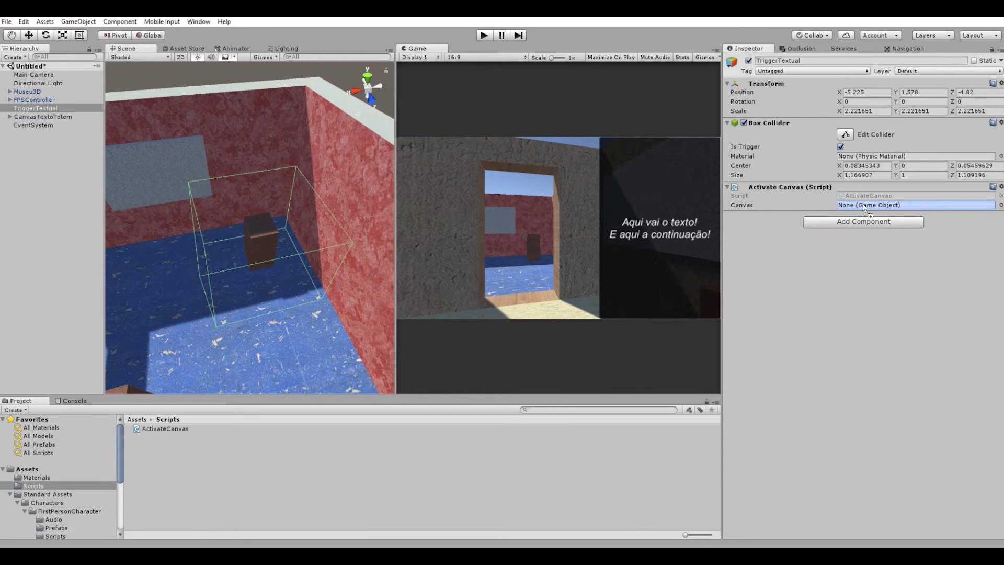
pyautogui.moveTo(863, 206); pyautogui.dragTo(887, 204)
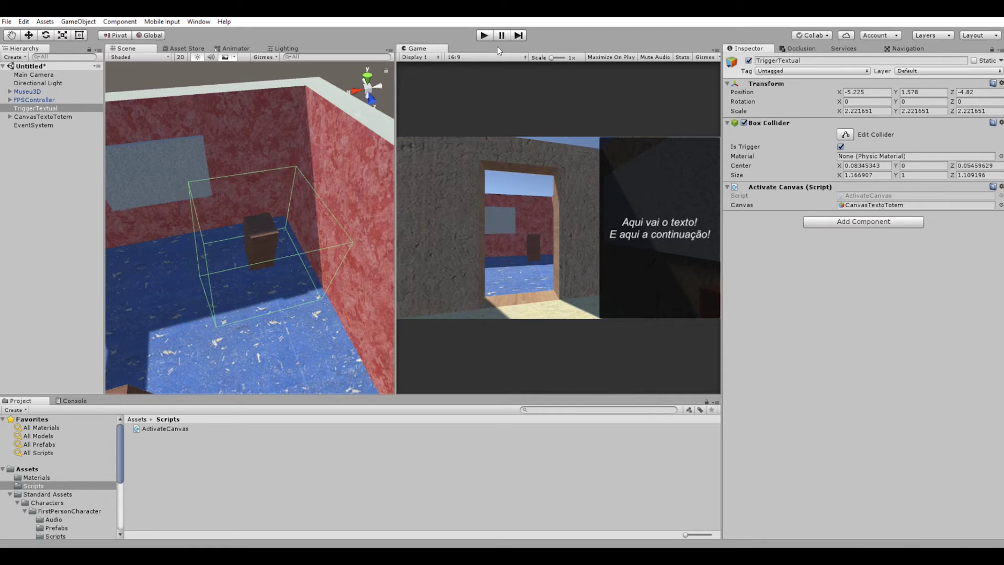
pyautogui.click(485, 36)
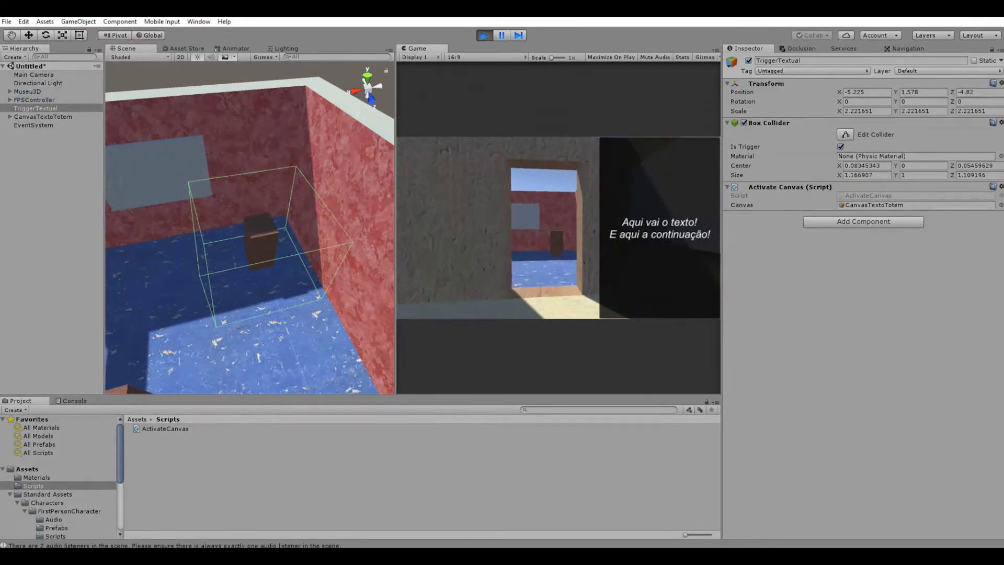
pyautogui.press('w')
pyautogui.press('w')
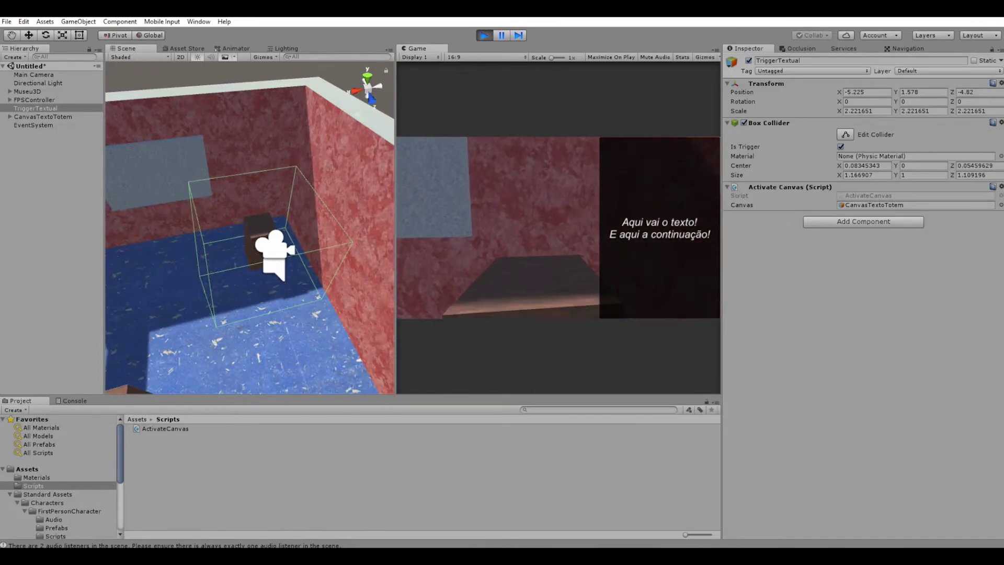
pyautogui.press('s')
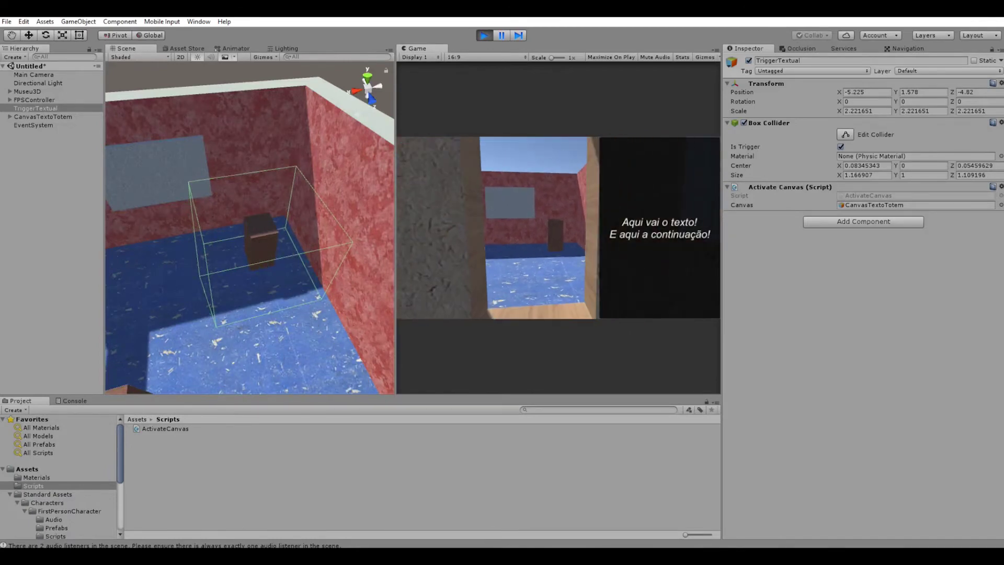
pyautogui.press('a')
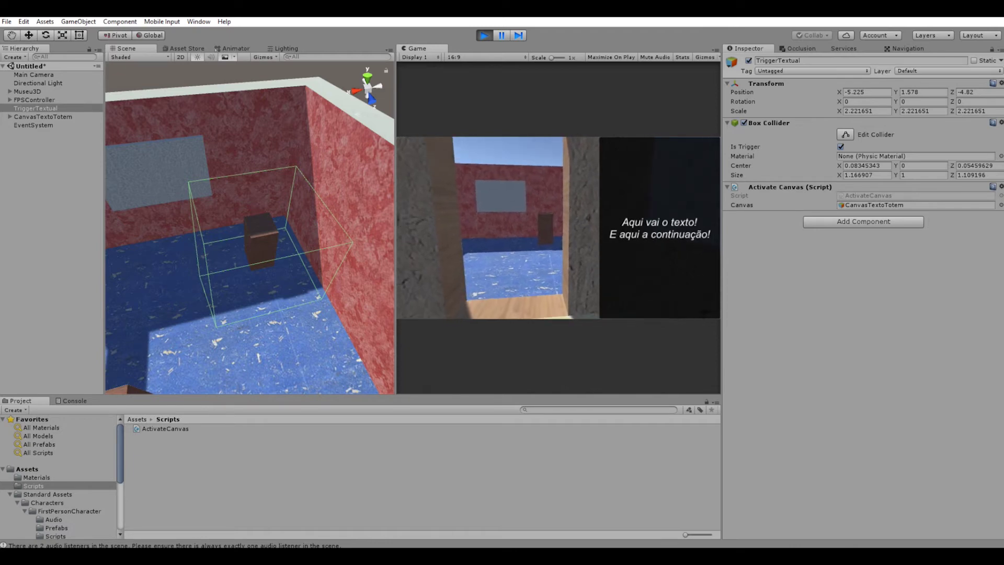
pyautogui.press('Escape')
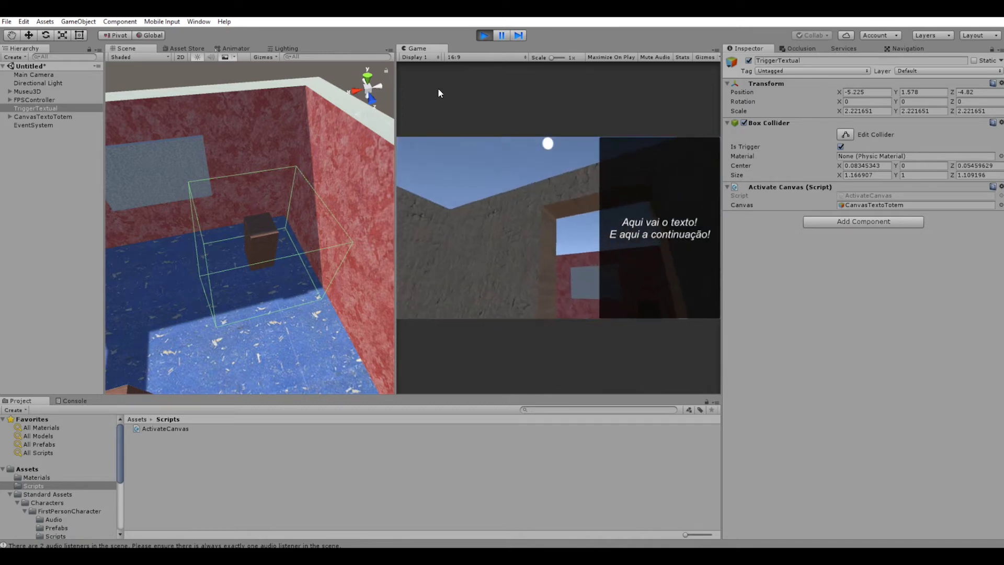
pyautogui.click(484, 35)
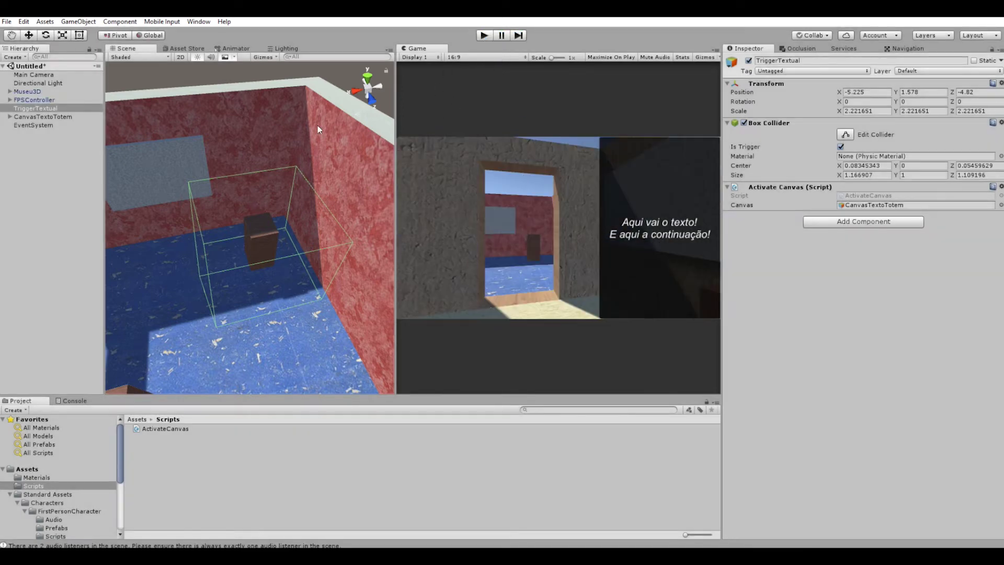
# Step: Toggle CanvasTextoTotem's active checkbox to preview it, leaving the canvas deactivated
pyautogui.click(47, 116)
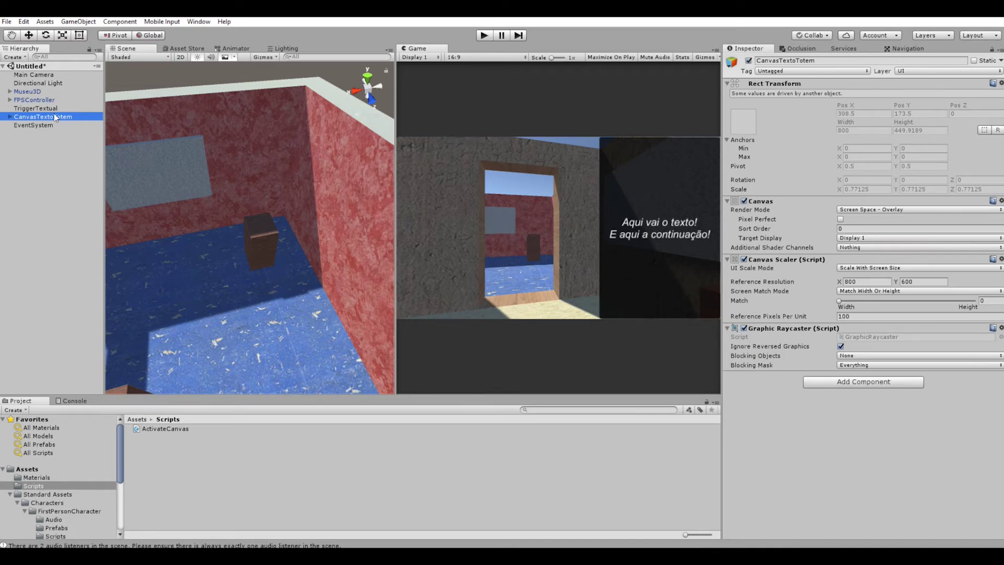
pyautogui.click(749, 62)
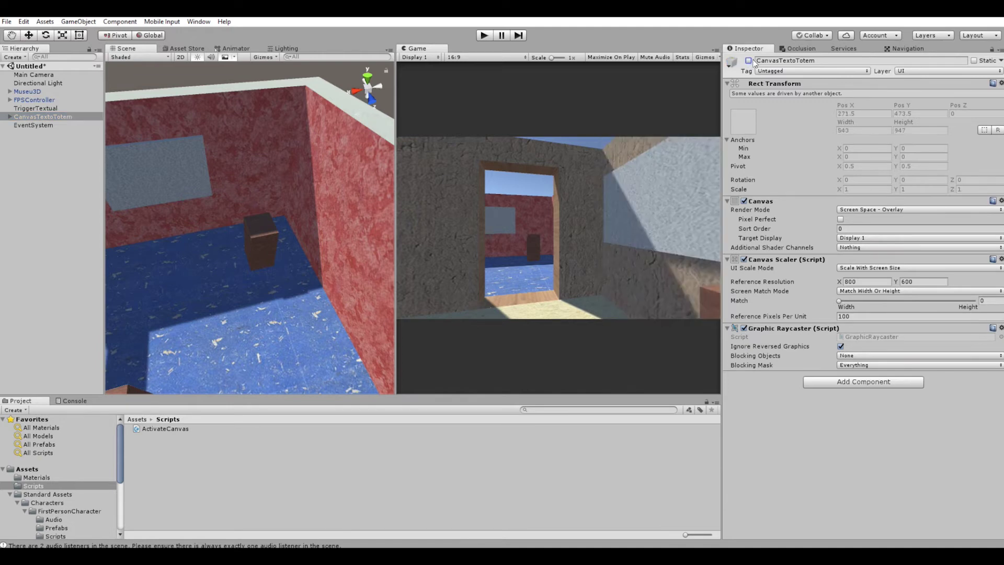
pyautogui.click(749, 61)
pyautogui.click(749, 62)
pyautogui.click(749, 61)
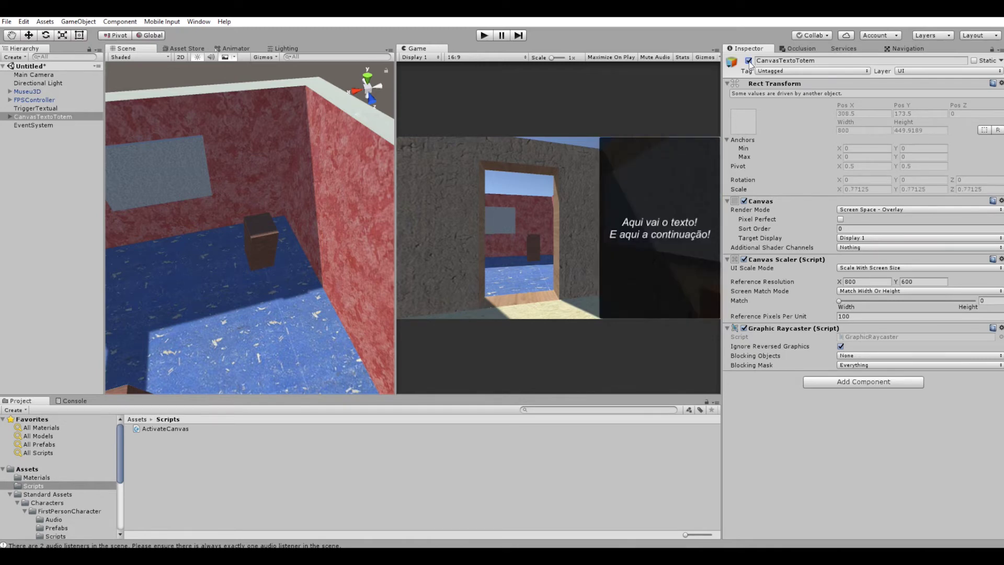
pyautogui.click(749, 61)
pyautogui.click(749, 61)
pyautogui.click(748, 61)
pyautogui.click(749, 61)
pyautogui.click(749, 61)
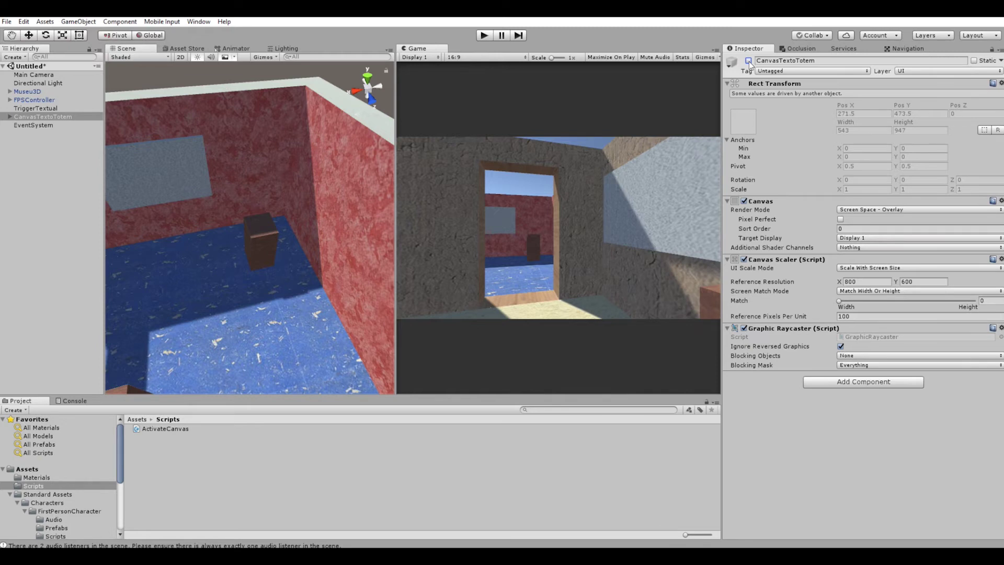
pyautogui.click(749, 61)
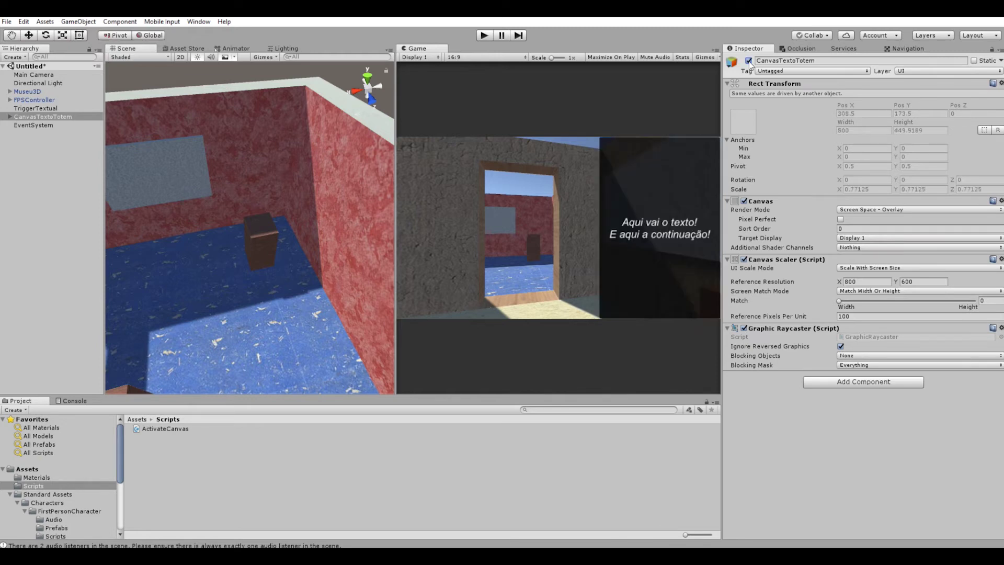
pyautogui.click(749, 62)
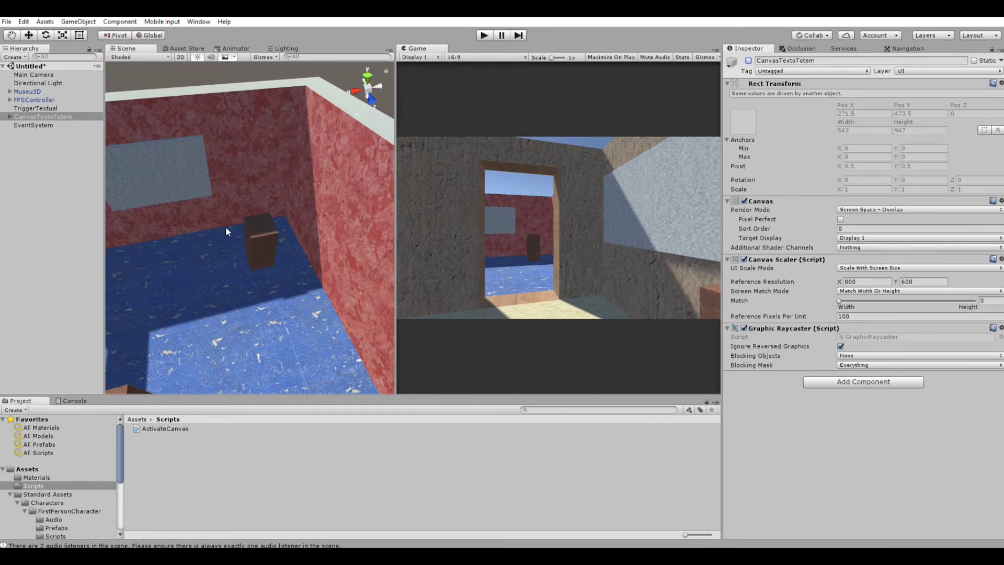
# Step: Start Play mode and walk the player through the doorway into the trigger box
pyautogui.click(35, 108)
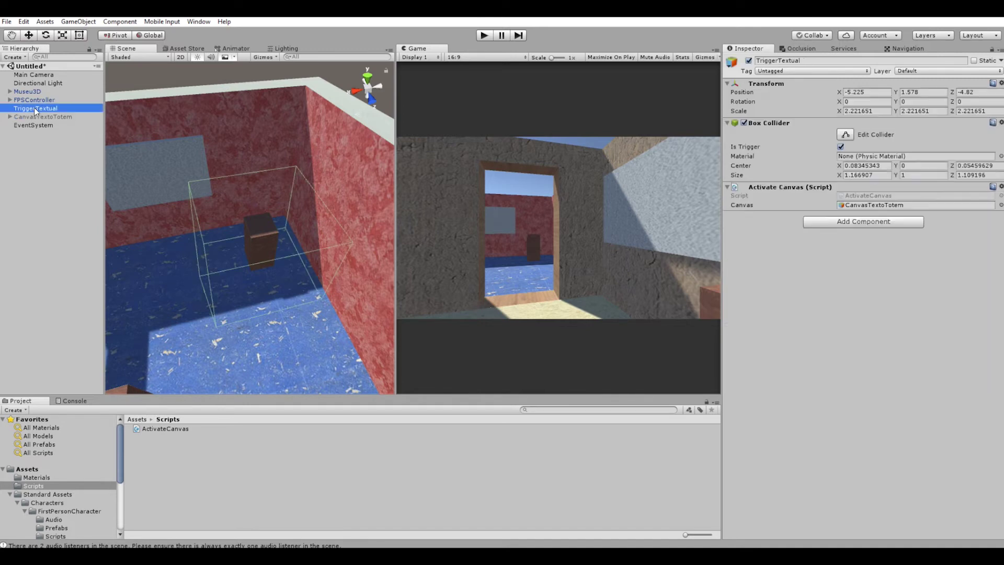
pyautogui.click(484, 35)
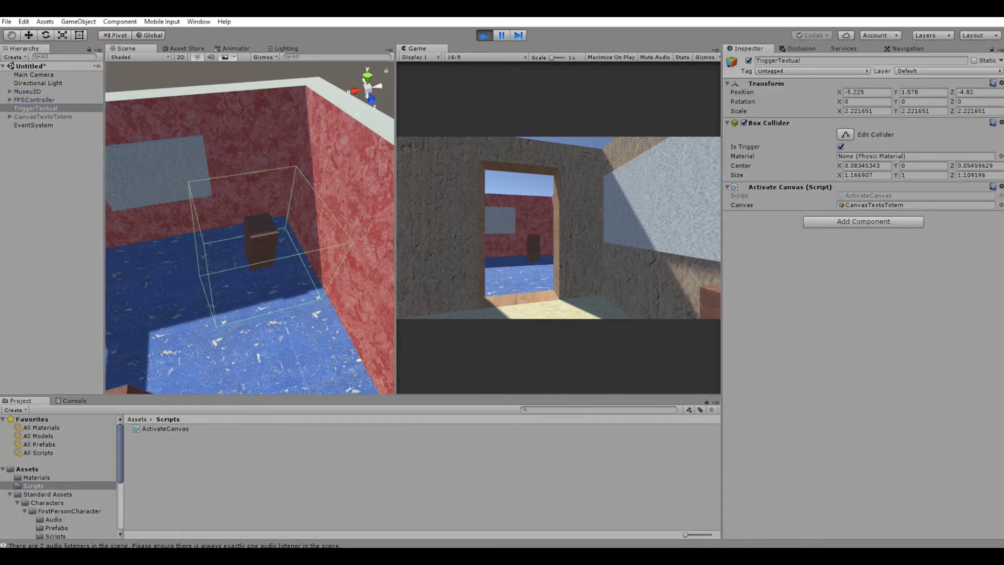
pyautogui.press('w')
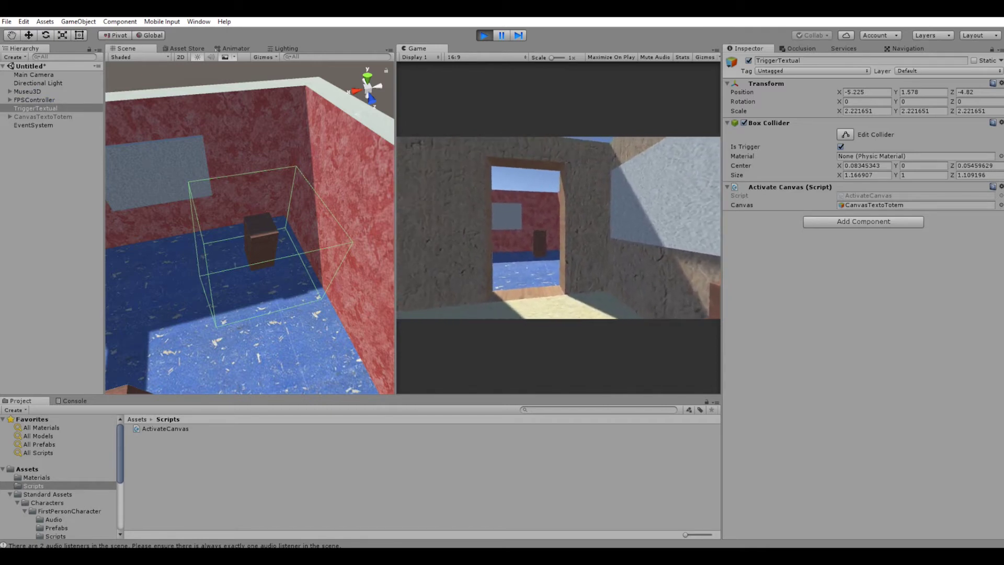
pyautogui.press('w')
pyautogui.press('w')
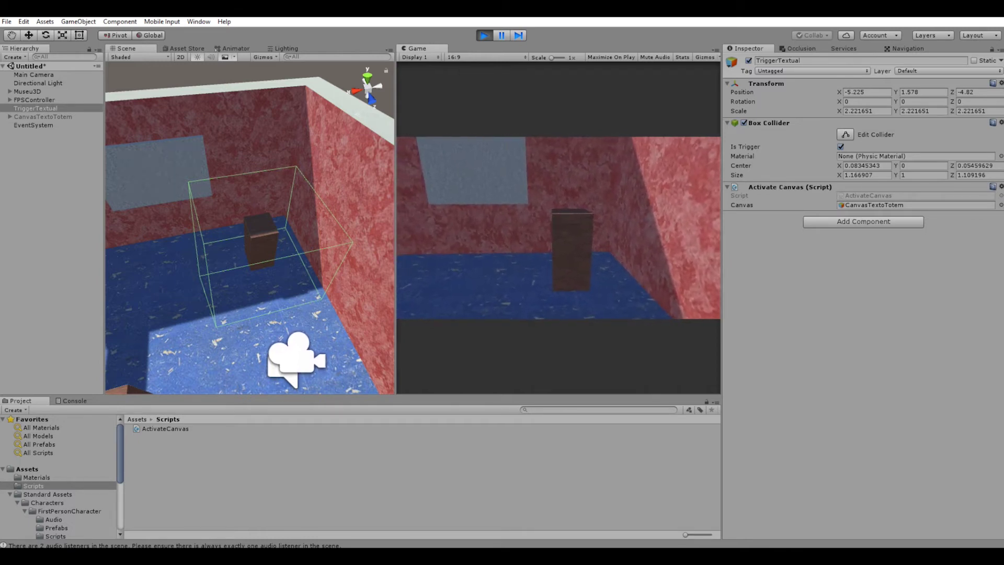
pyautogui.press('w')
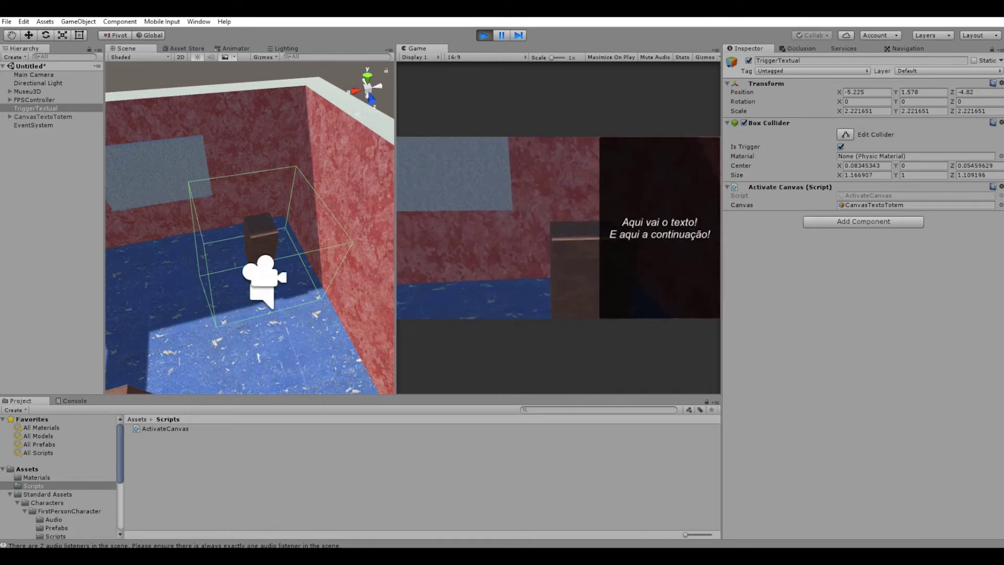
# Step: Step in and out of the trigger box to check the text panel, then stop playing
pyautogui.press('s')
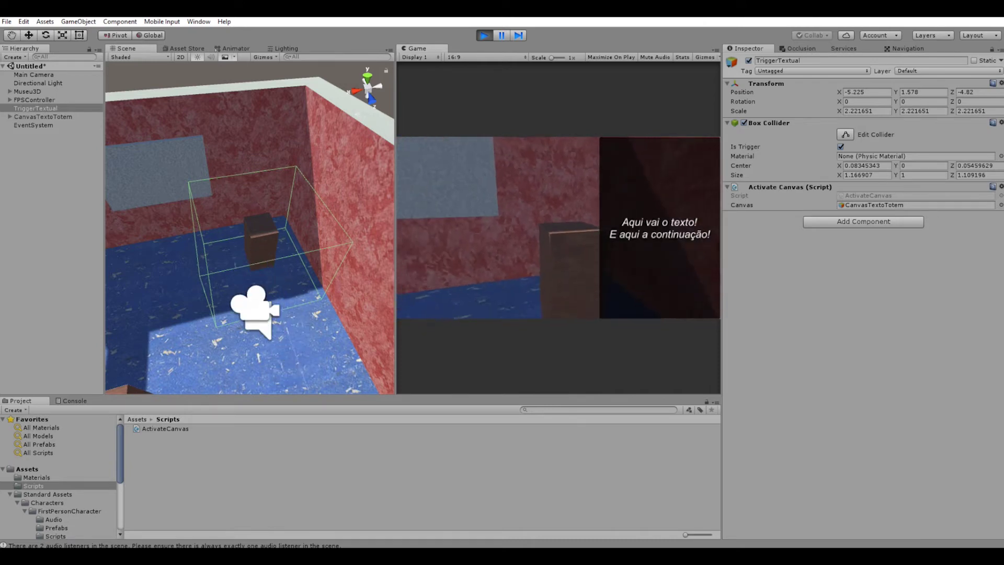
pyautogui.press('w')
pyautogui.press('w')
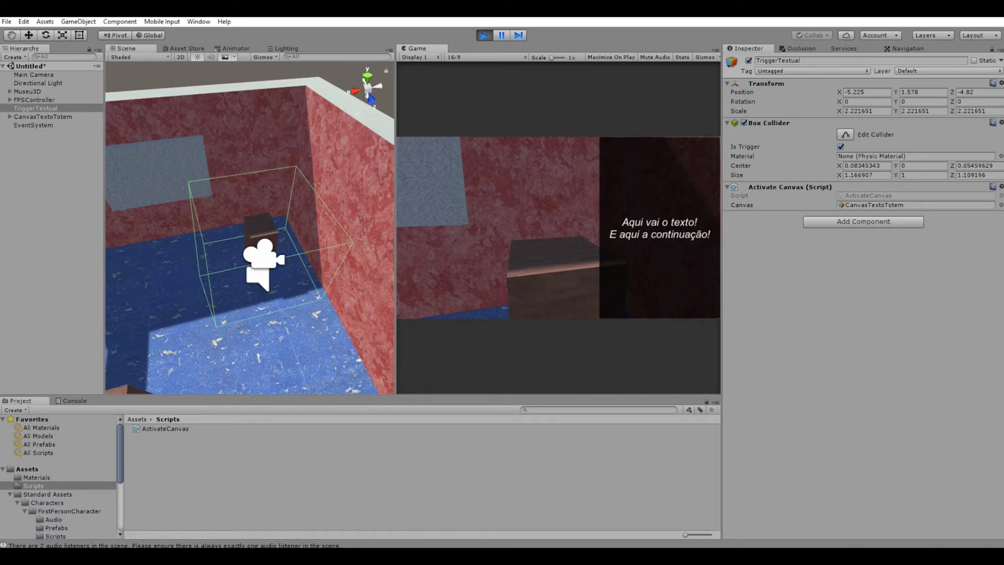
pyautogui.press('w')
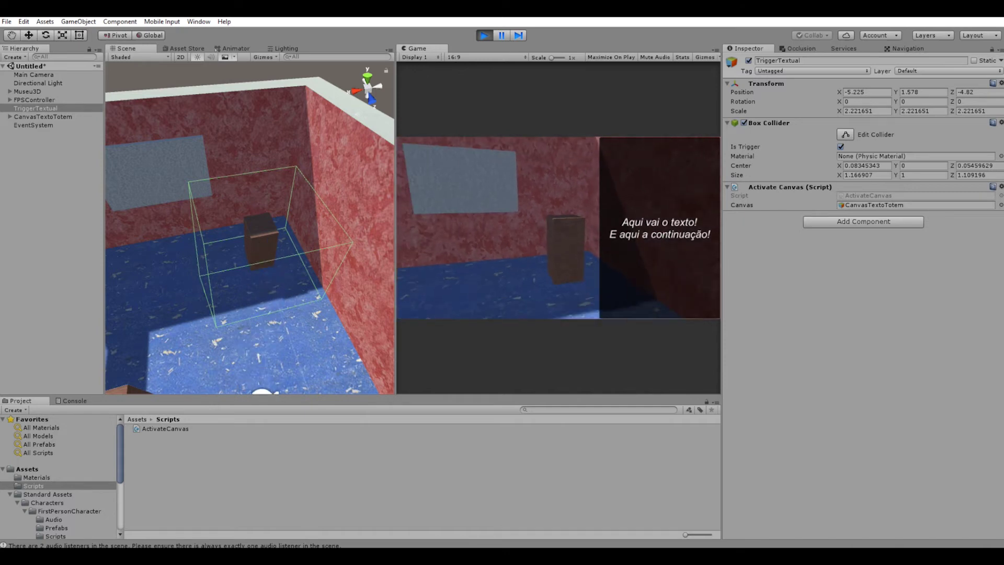
pyautogui.press('s')
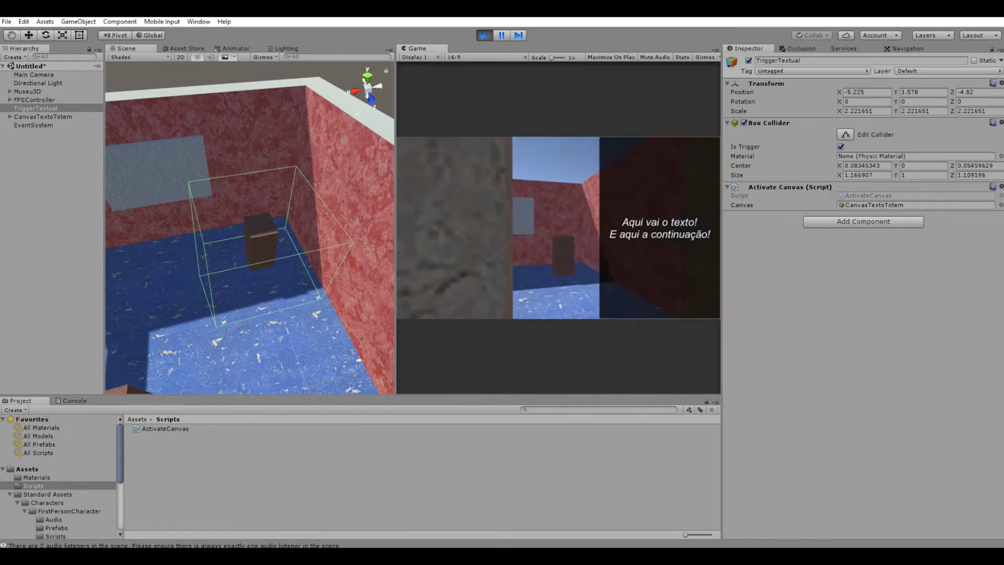
pyautogui.press('w')
pyautogui.press('w')
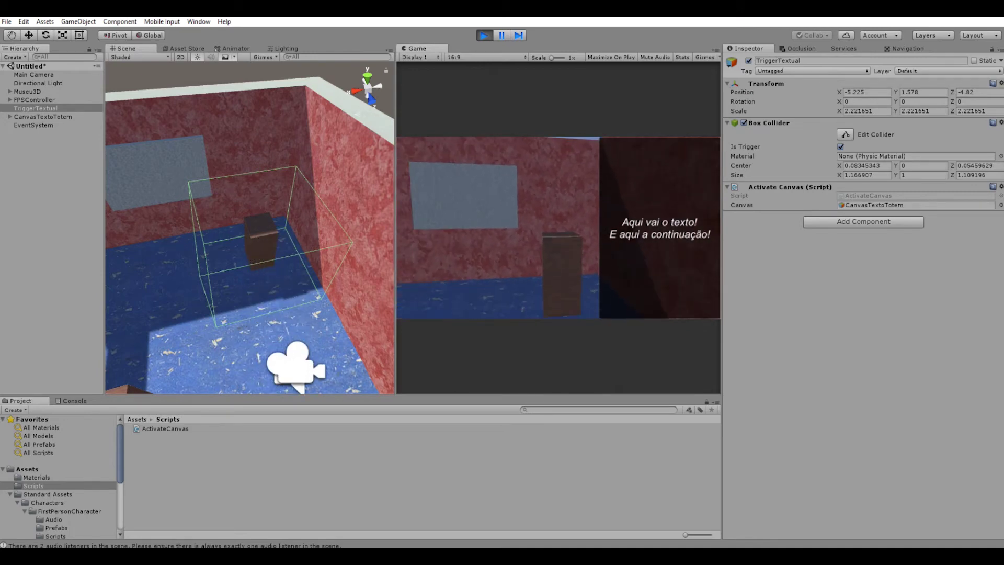
pyautogui.press('a')
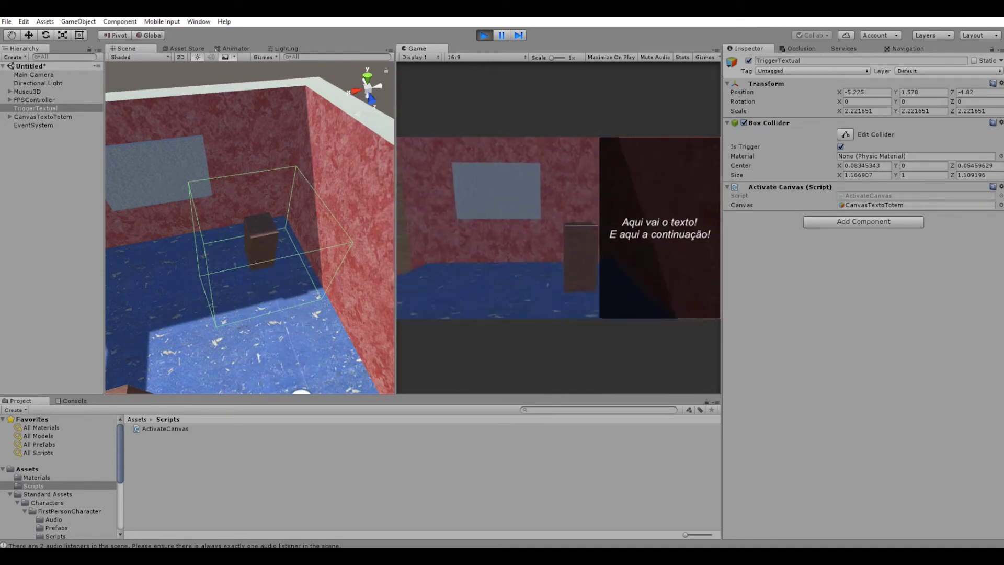
pyautogui.press('s')
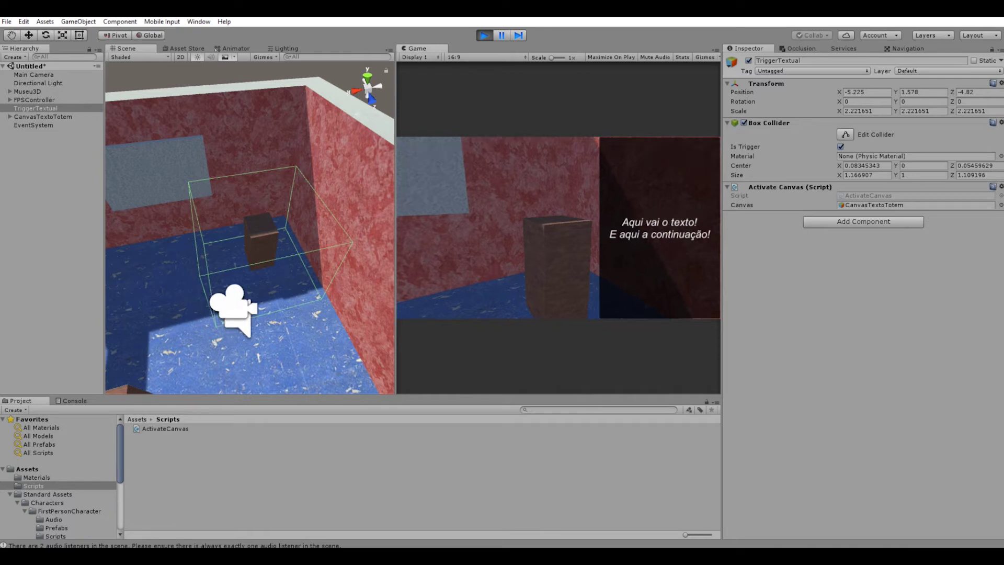
pyautogui.press('w')
pyautogui.press('s')
pyautogui.press('w')
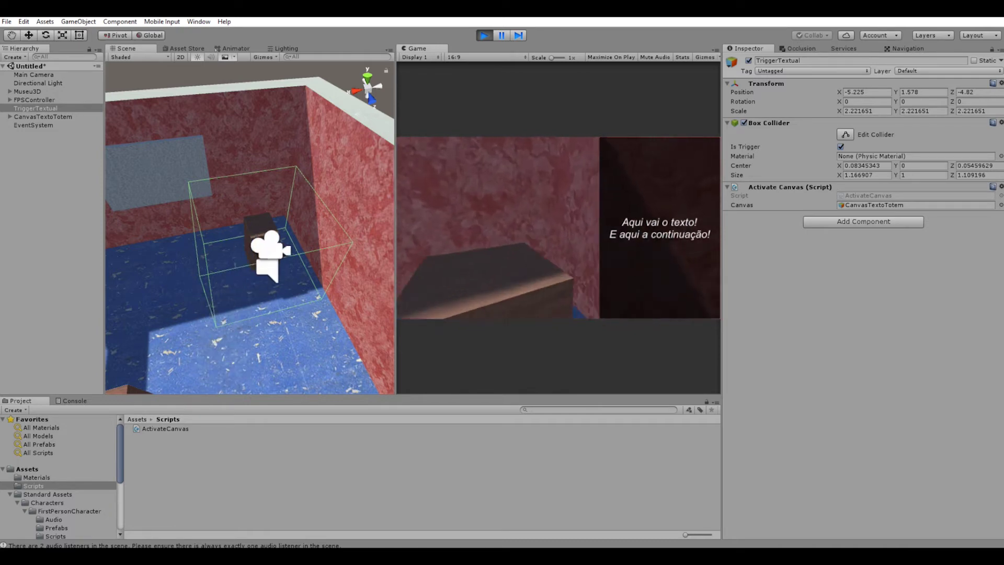
pyautogui.press('s')
pyautogui.press('w')
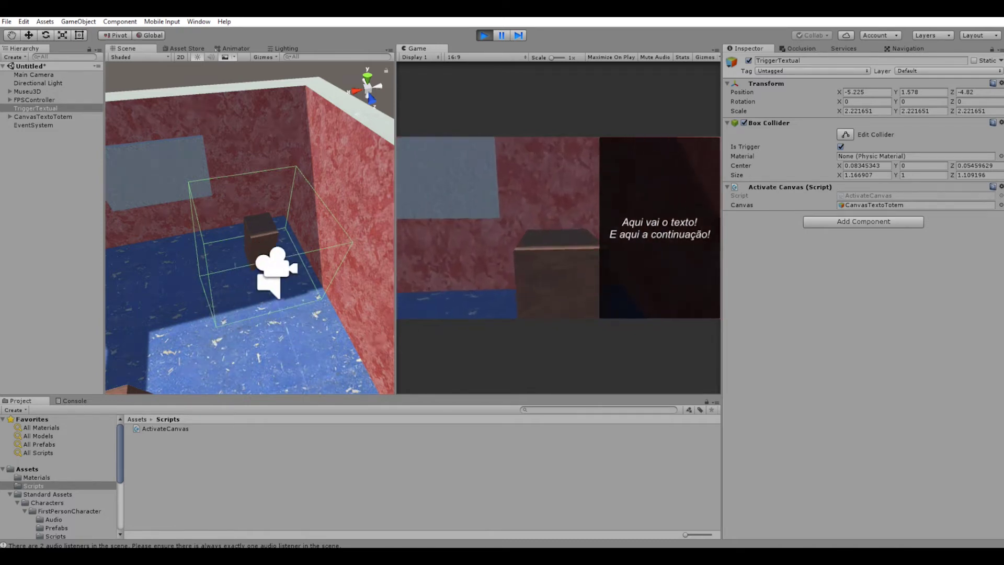
pyautogui.press('s')
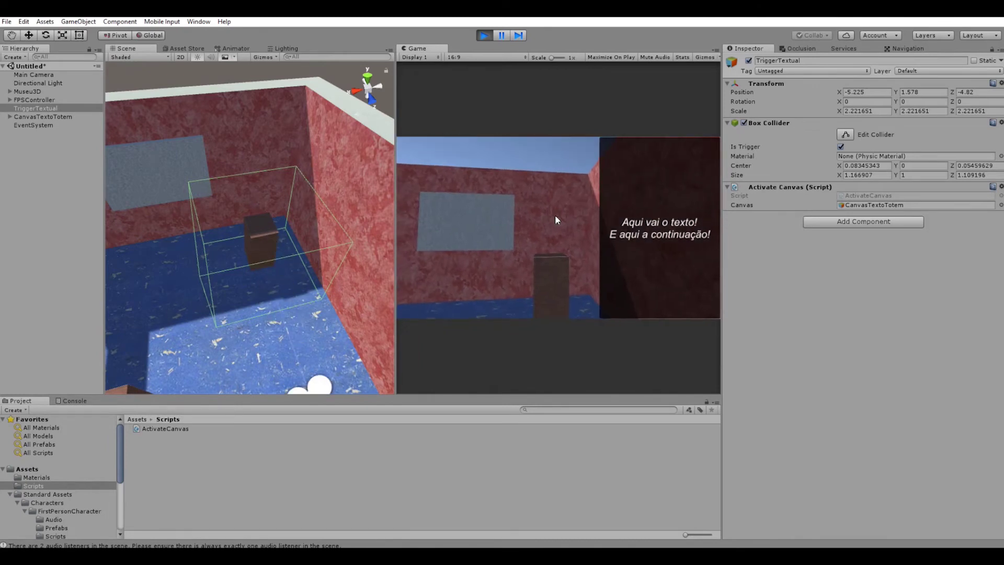
pyautogui.click(478, 39)
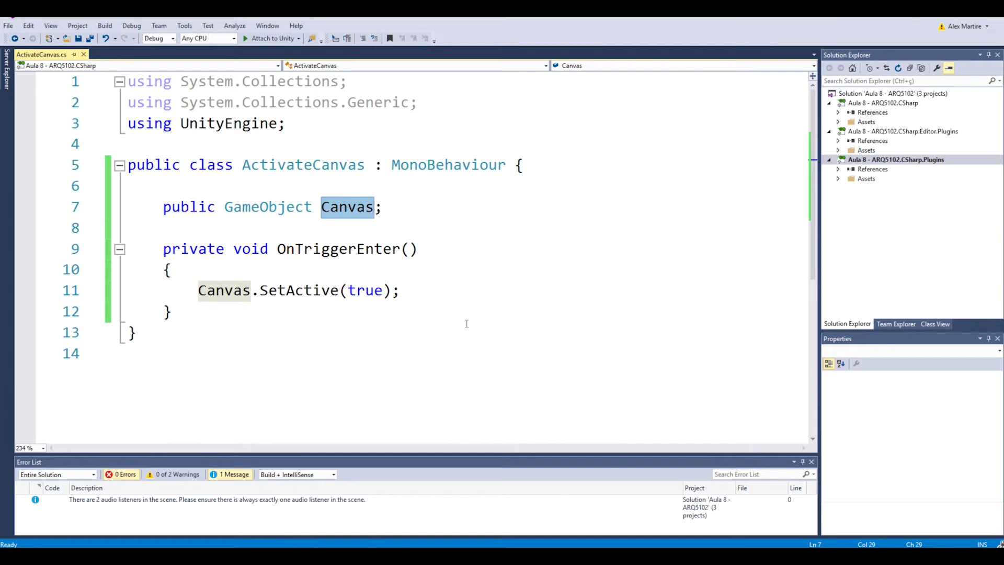
pyautogui.click(188, 313)
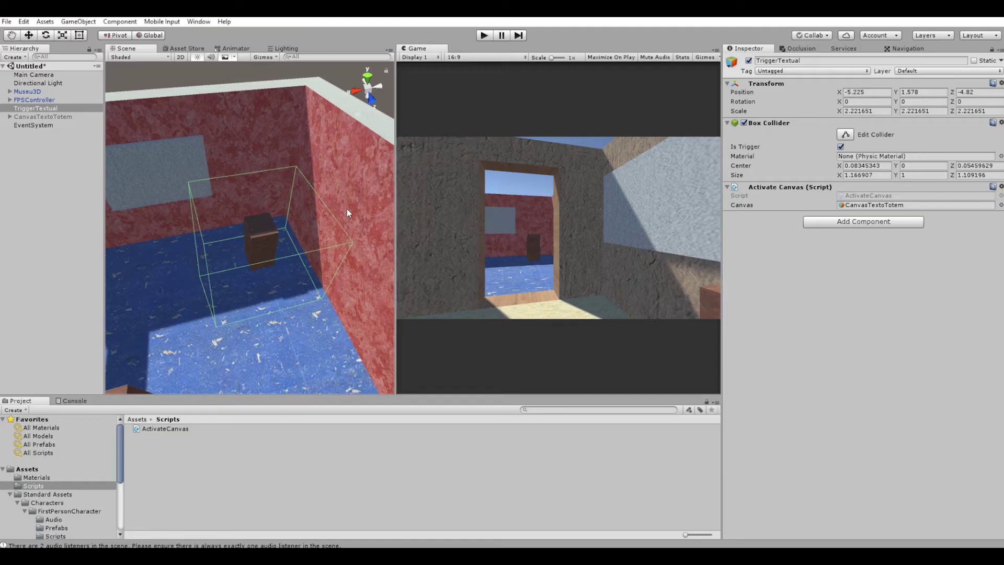
pyautogui.keyDown('alt'); pyautogui.moveTo(348, 213); pyautogui.dragTo(338, 266); pyautogui.keyUp('alt')
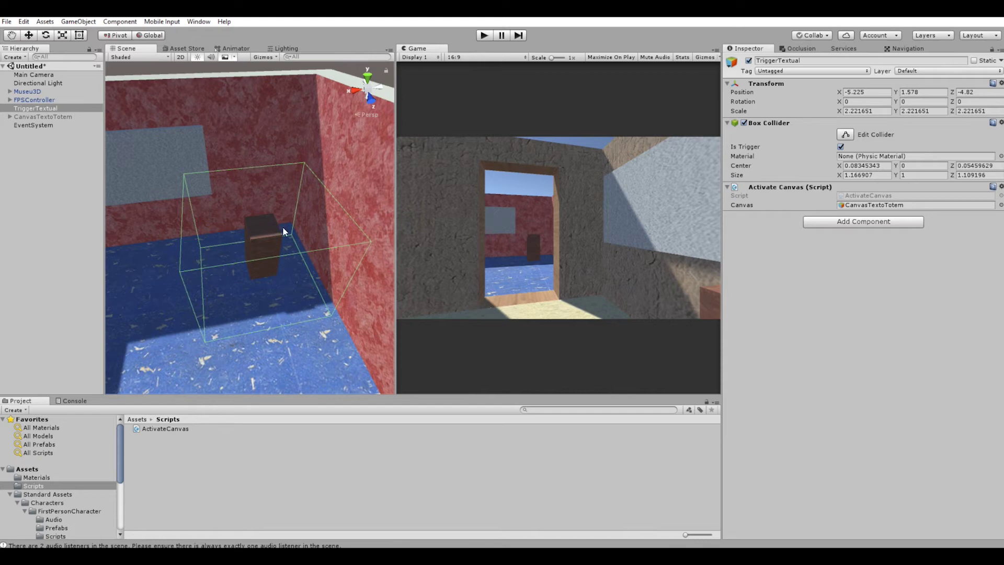
# Step: Create a new Point Light from the GameObject > Light menu
pyautogui.click(73, 269)
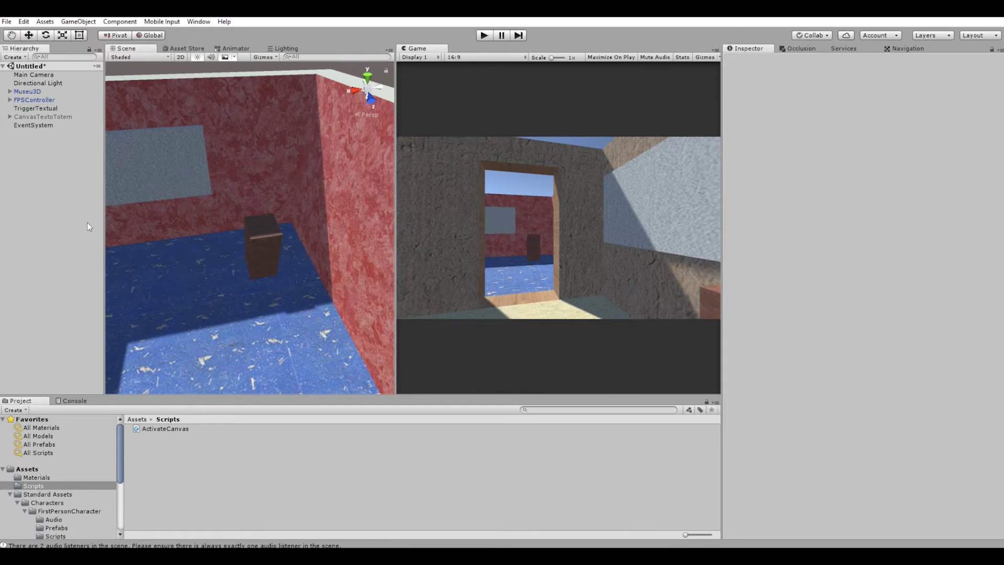
pyautogui.click(77, 21)
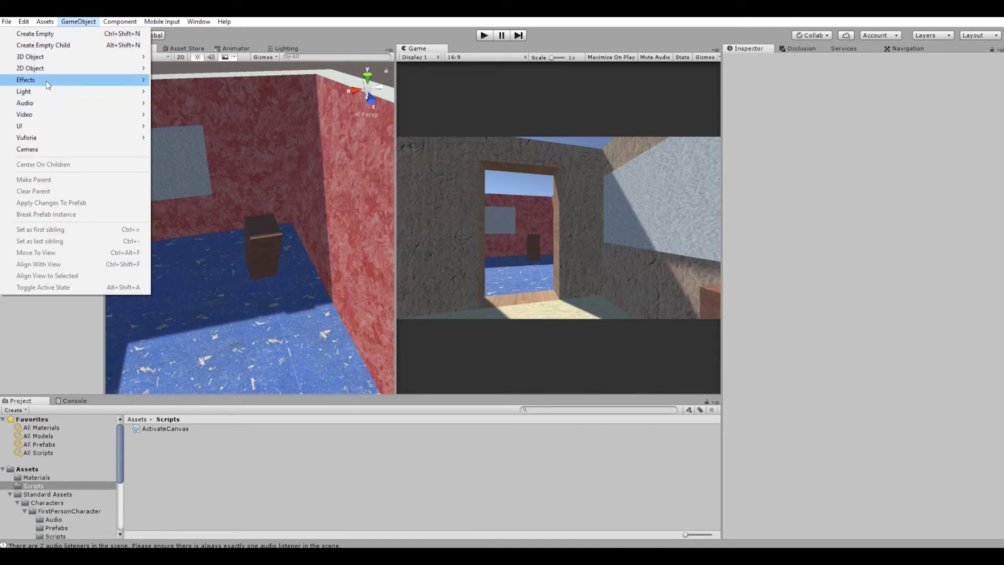
pyautogui.moveTo(49, 91)
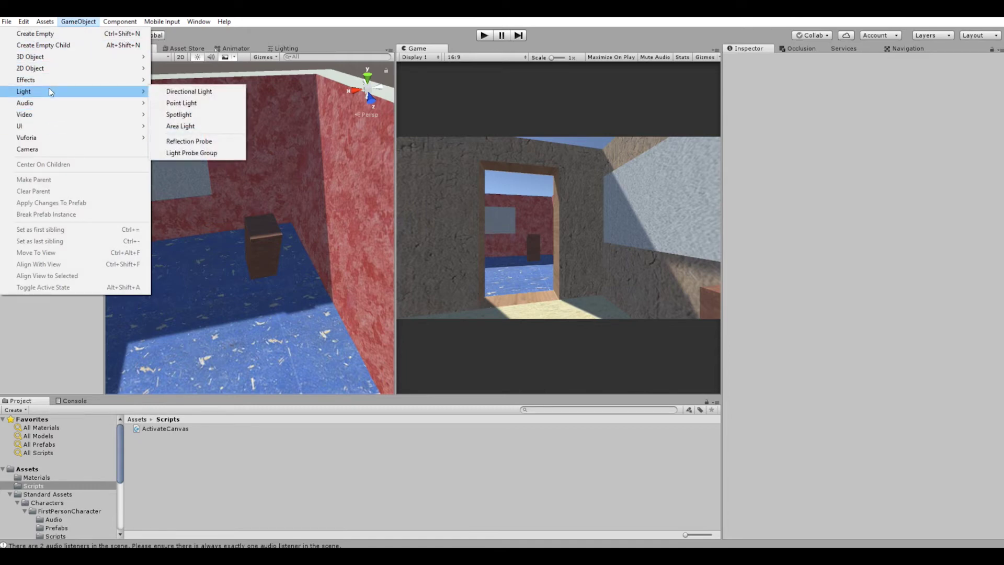
pyautogui.click(214, 105)
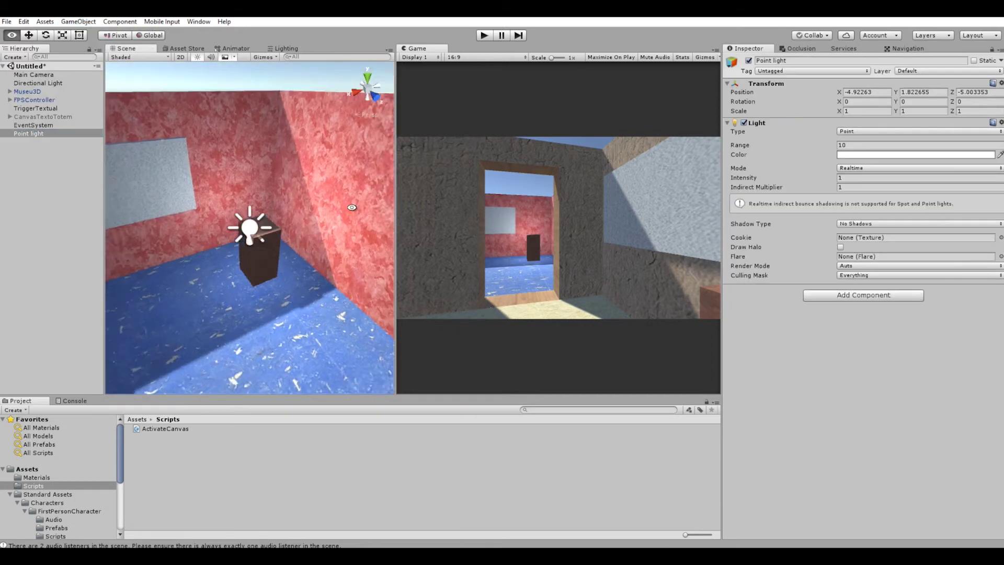
# Step: Move the point light up above the box and along X to about X -5.23, Y 2.25
pyautogui.keyDown('alt'); pyautogui.moveTo(323, 196); pyautogui.dragTo(290, 222); pyautogui.keyUp('alt')
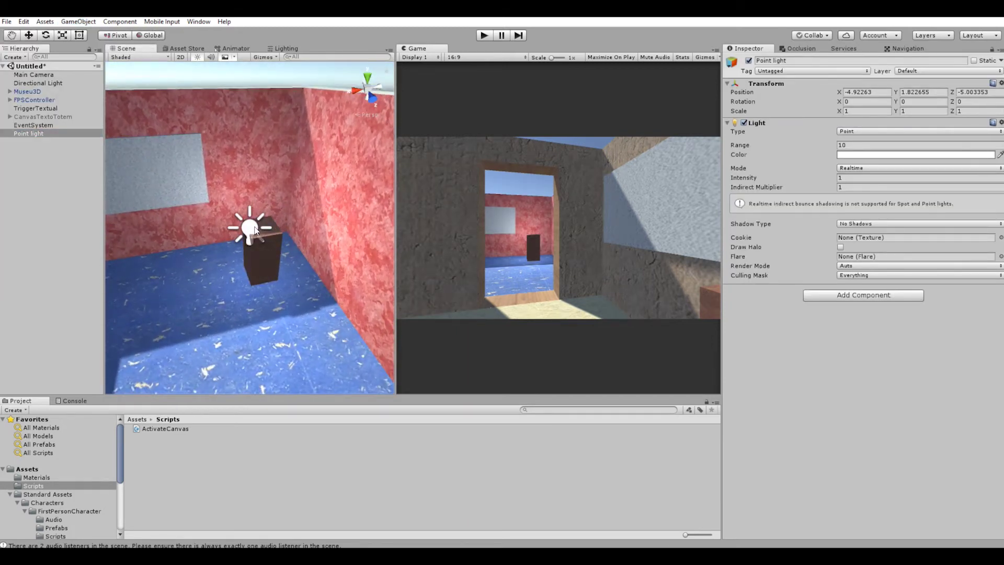
pyautogui.press('w')
pyautogui.moveTo(253, 195)
pyautogui.mouseDown()
pyautogui.moveTo(249, 165)
pyautogui.moveTo(252, 174)
pyautogui.mouseUp()
pyautogui.moveTo(200, 210); pyautogui.dragTo(222, 213)
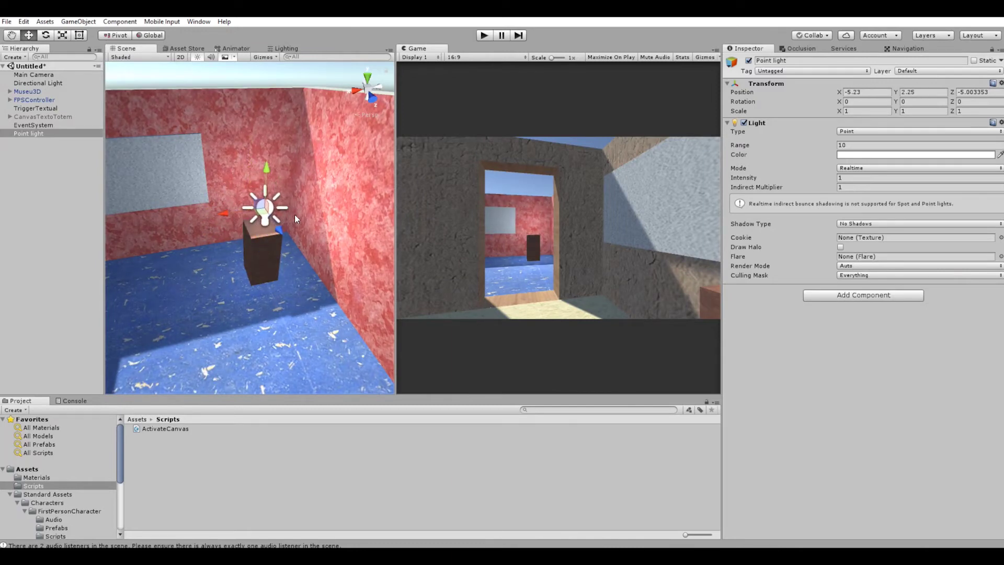
# Step: Change the point light's colour to a bright yellow
pyautogui.click(845, 157)
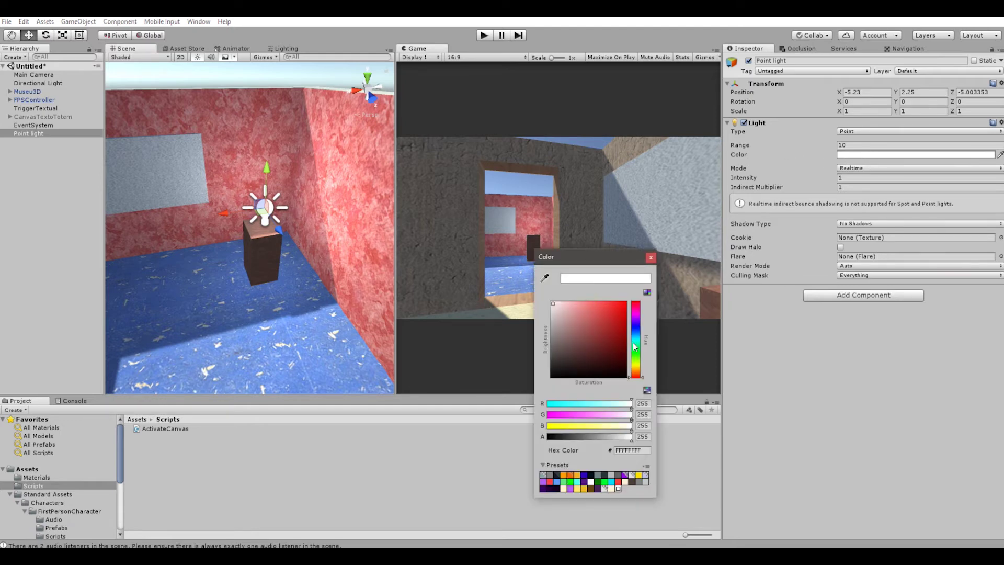
pyautogui.moveTo(635, 346)
pyautogui.mouseDown()
pyautogui.moveTo(635, 336)
pyautogui.moveTo(608, 337)
pyautogui.moveTo(633, 368)
pyautogui.mouseUp()
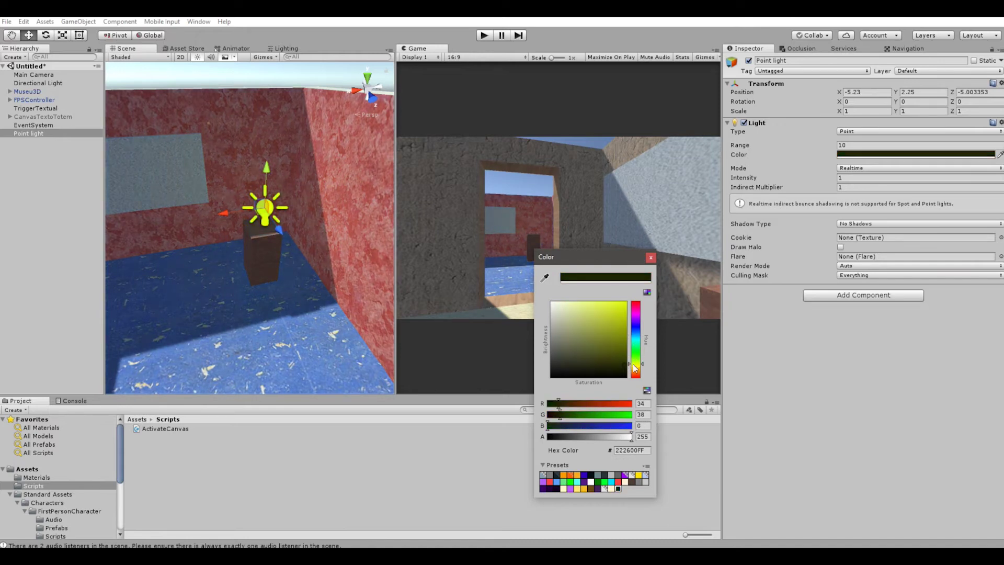
pyautogui.moveTo(626, 315)
pyautogui.mouseDown()
pyautogui.moveTo(624, 302)
pyautogui.moveTo(612, 344)
pyautogui.moveTo(626, 302)
pyautogui.mouseUp()
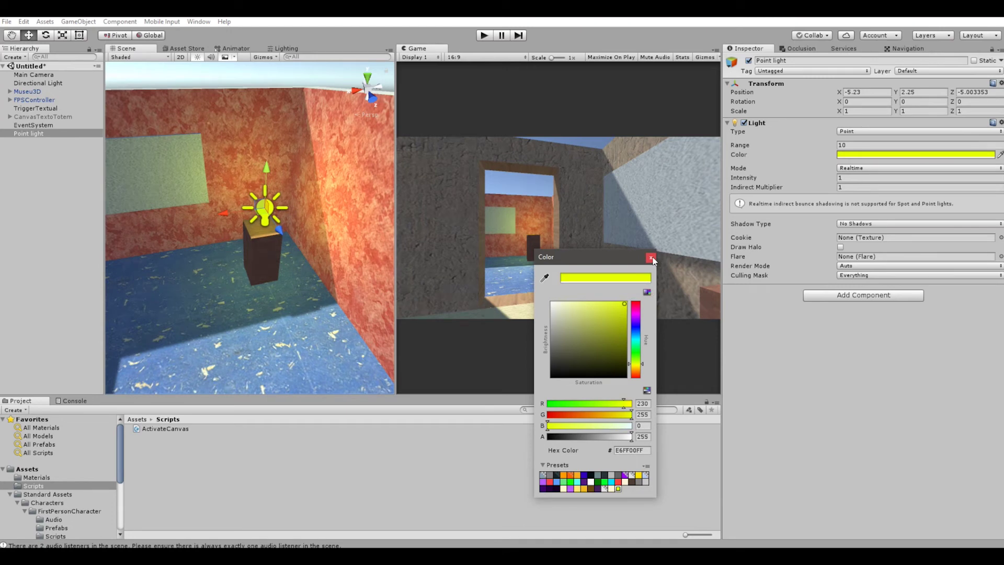
pyautogui.click(651, 258)
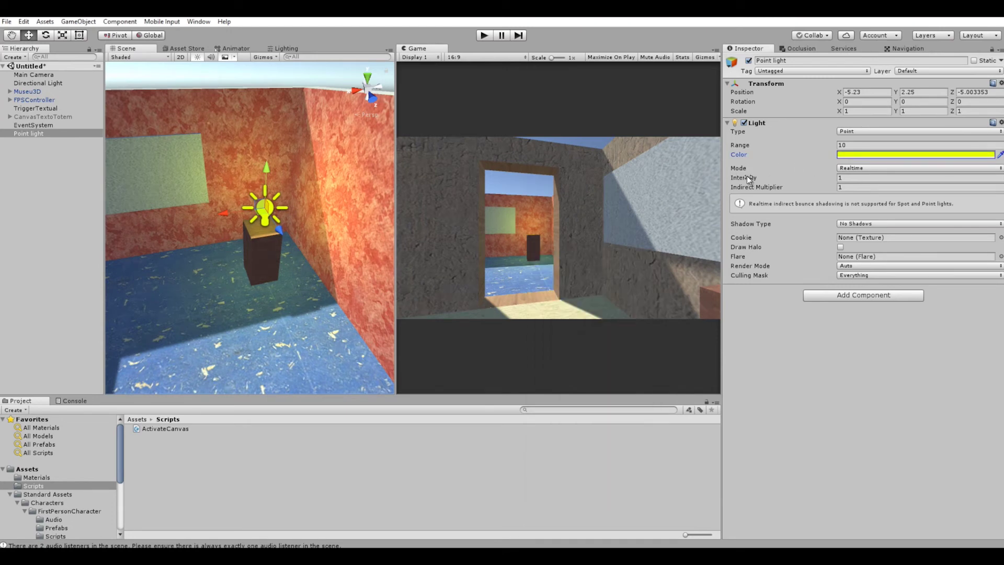
# Step: Raise the point light's intensity from 1 to 4
pyautogui.moveTo(804, 178); pyautogui.dragTo(861, 181)
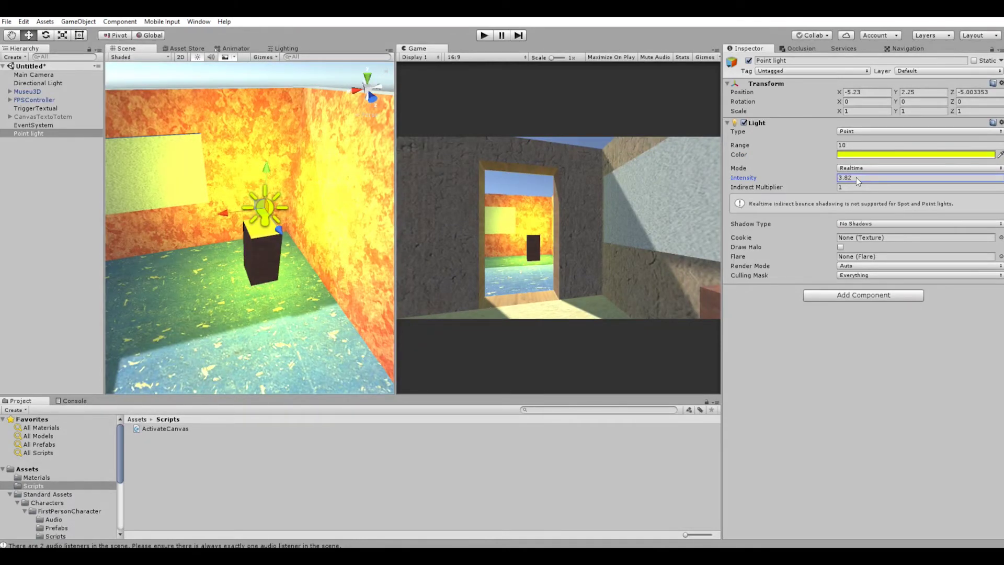
pyautogui.write('4')
pyautogui.scroll(-2, 312, 167)
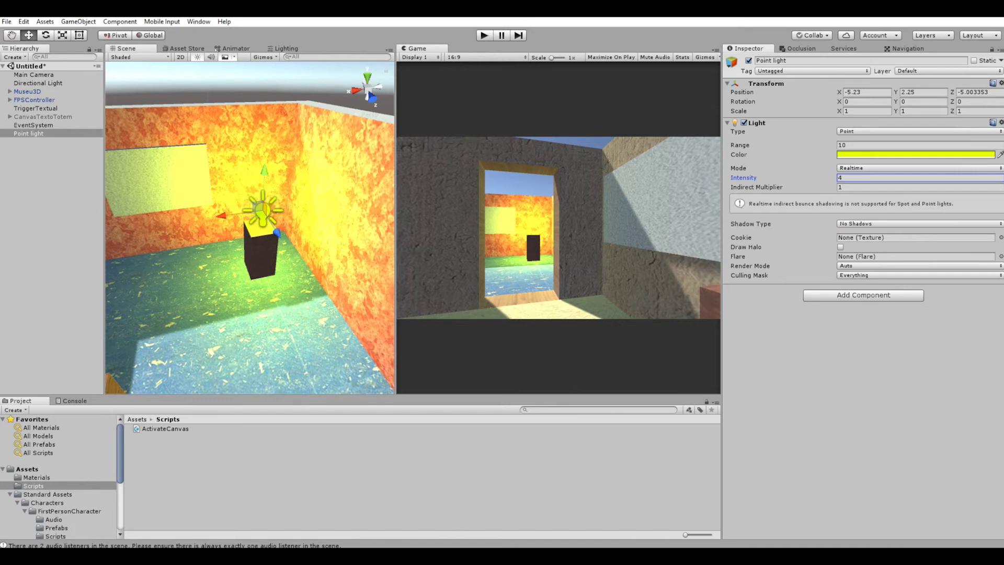
# Step: Rename Point light to LuzTotem, then return to ActivateCanvas.cs in Visual Studio
pyautogui.click(33, 134)
pyautogui.click(42, 135)
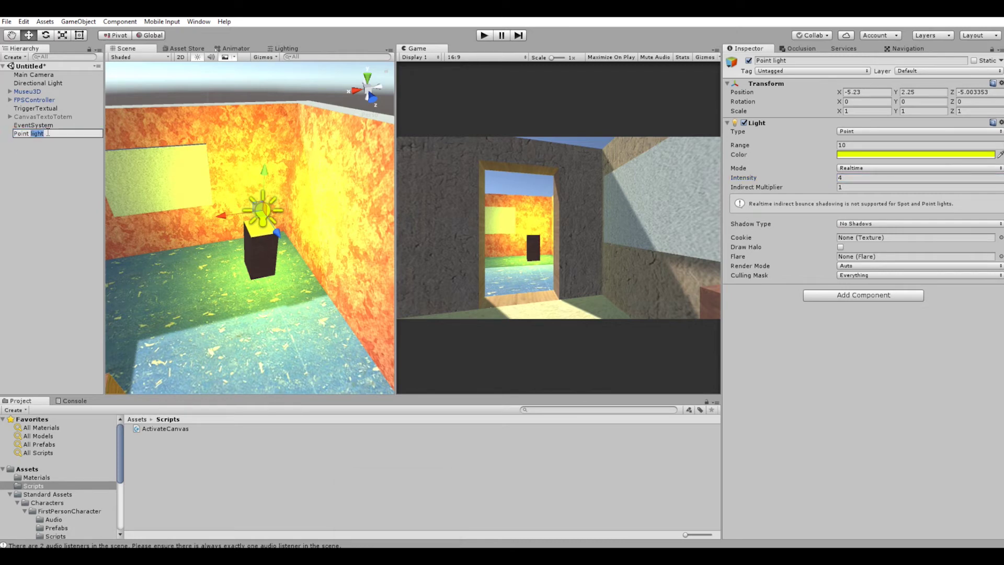
pyautogui.hotkey('ctrl', 'a')
pyautogui.write('Lu')
pyautogui.write('zTotem')
pyautogui.press('Return')
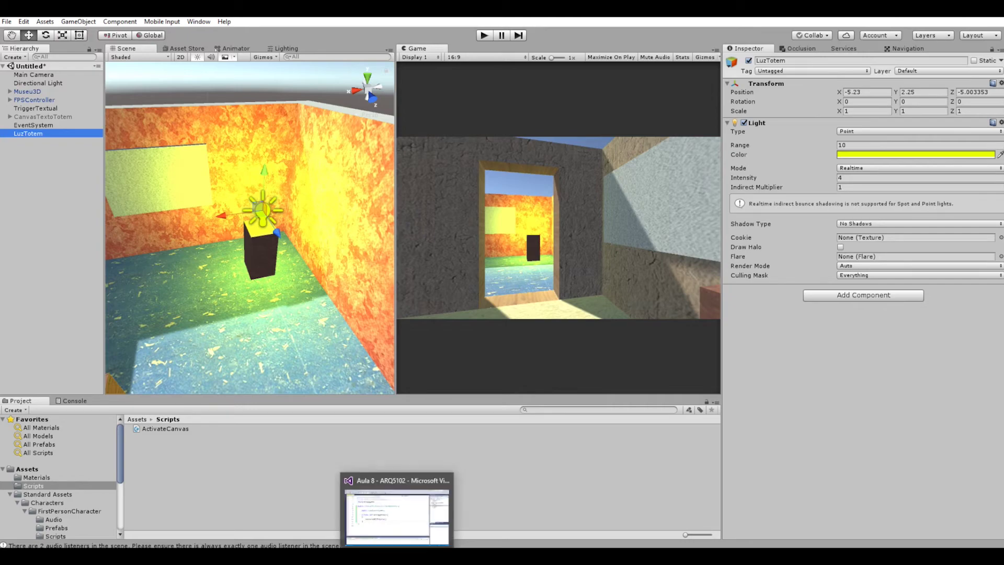
pyautogui.click(397, 516)
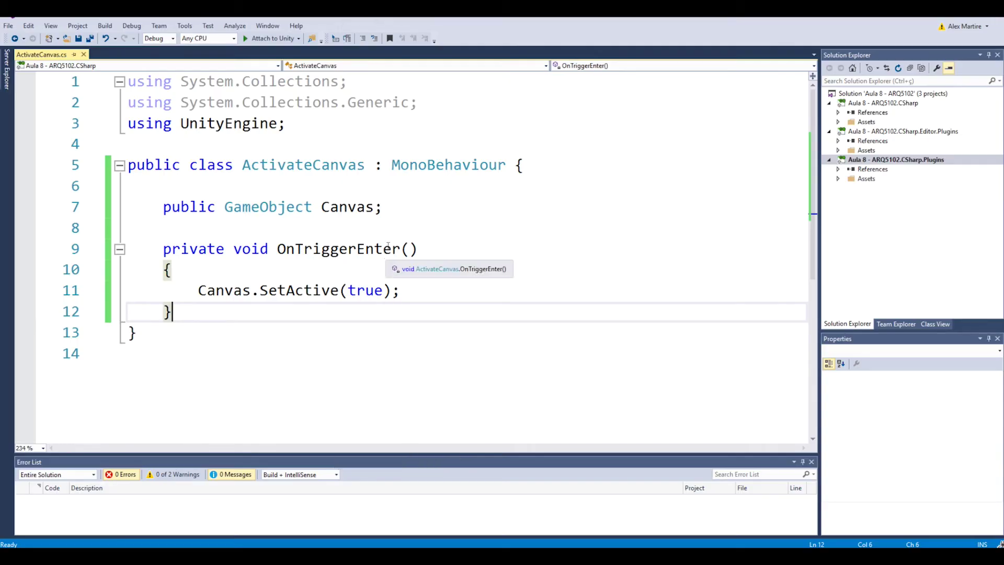
# Step: Add 'public GameObject Luz;' on a new line below the Canvas field
pyautogui.click(396, 205)
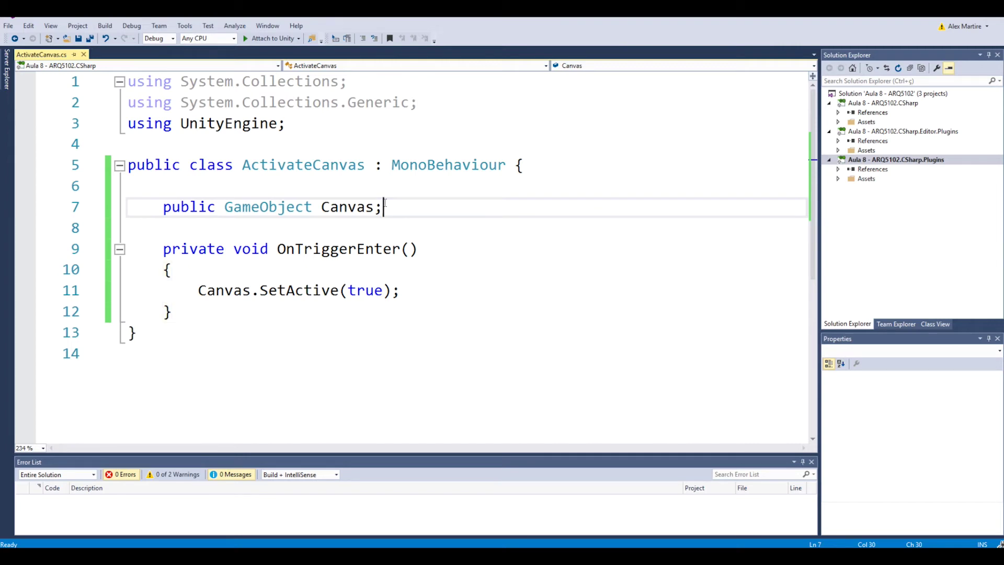
pyautogui.press('Return')
pyautogui.write('pub')
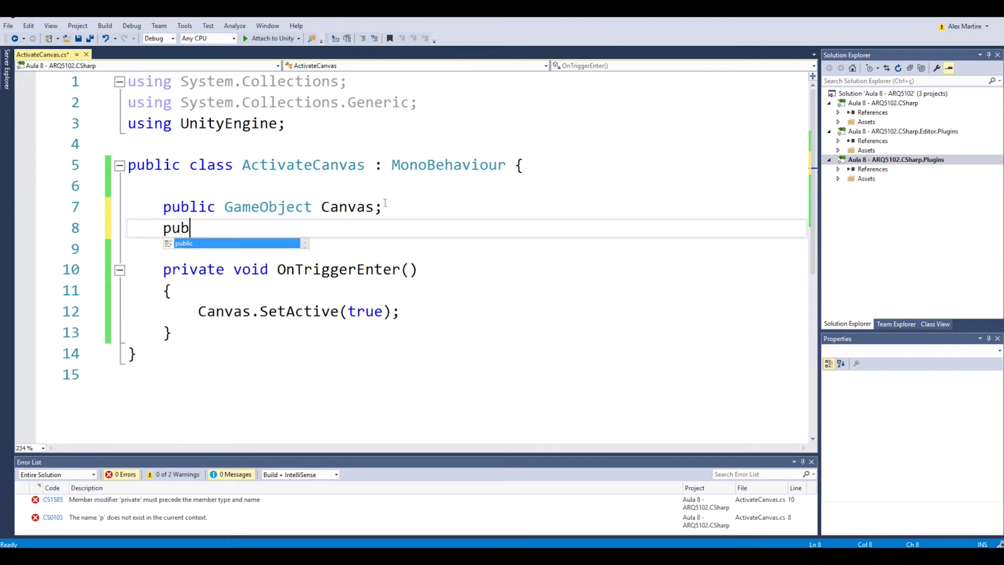
pyautogui.write('lic ')
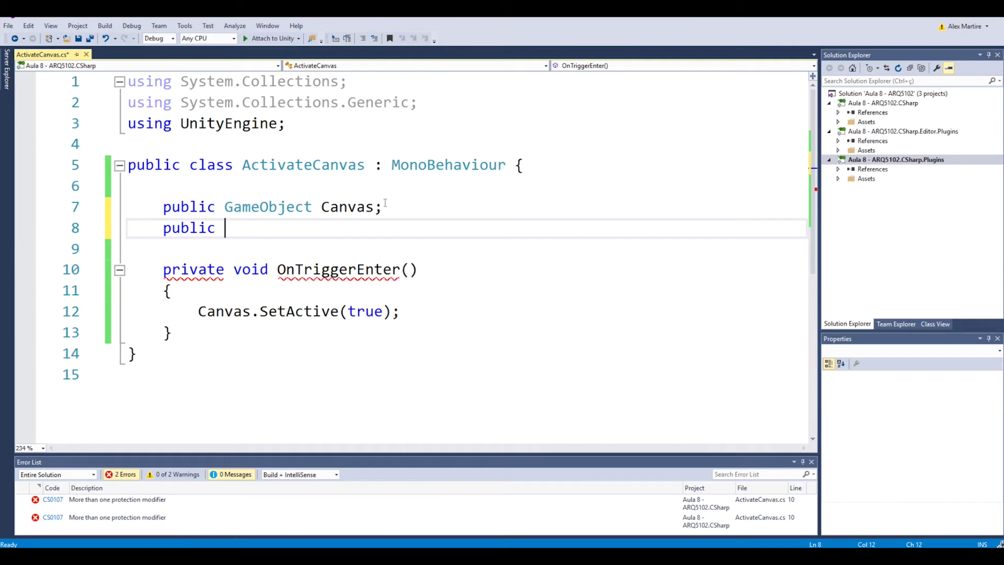
pyautogui.write('Game')
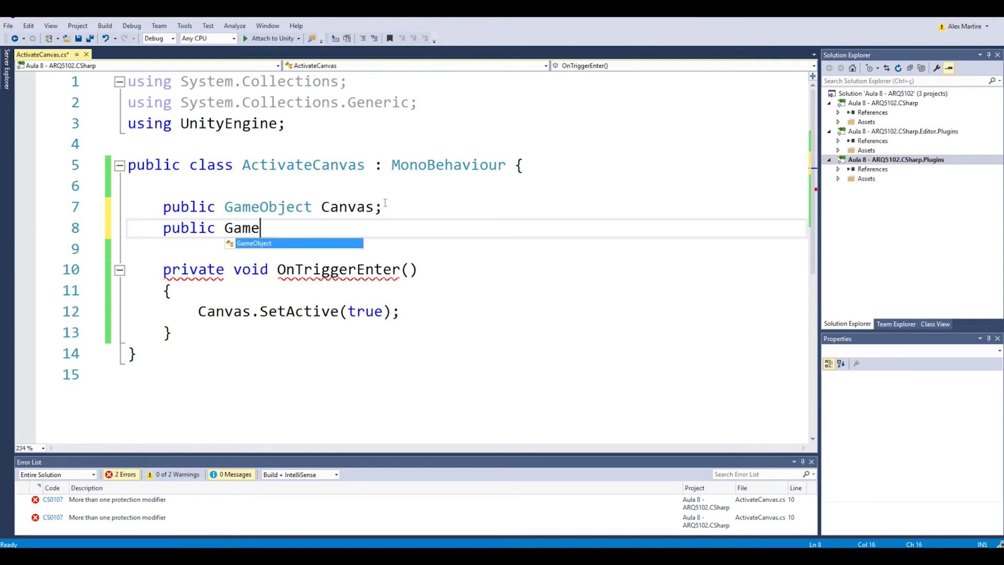
pyautogui.write('Object')
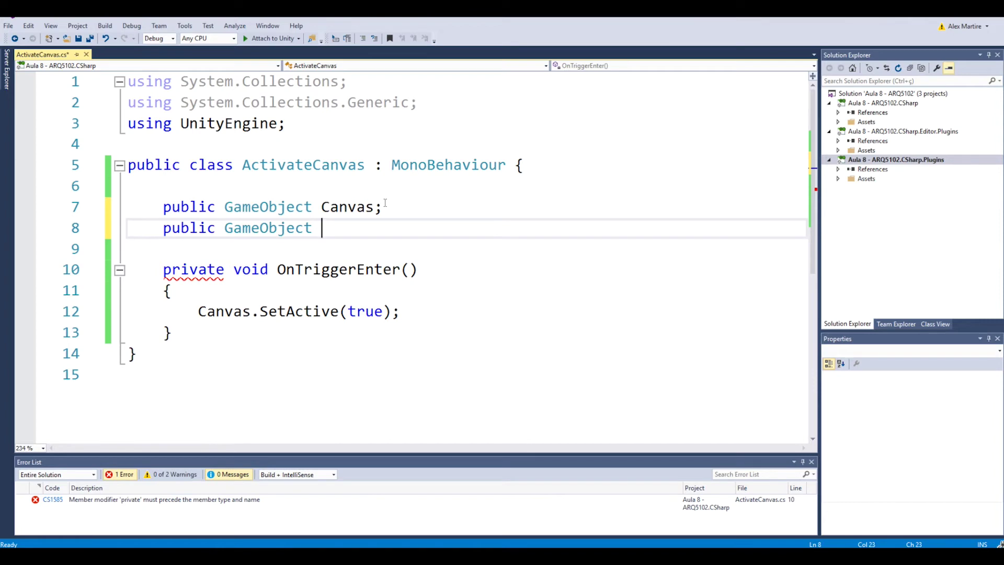
pyautogui.write(' Luz')
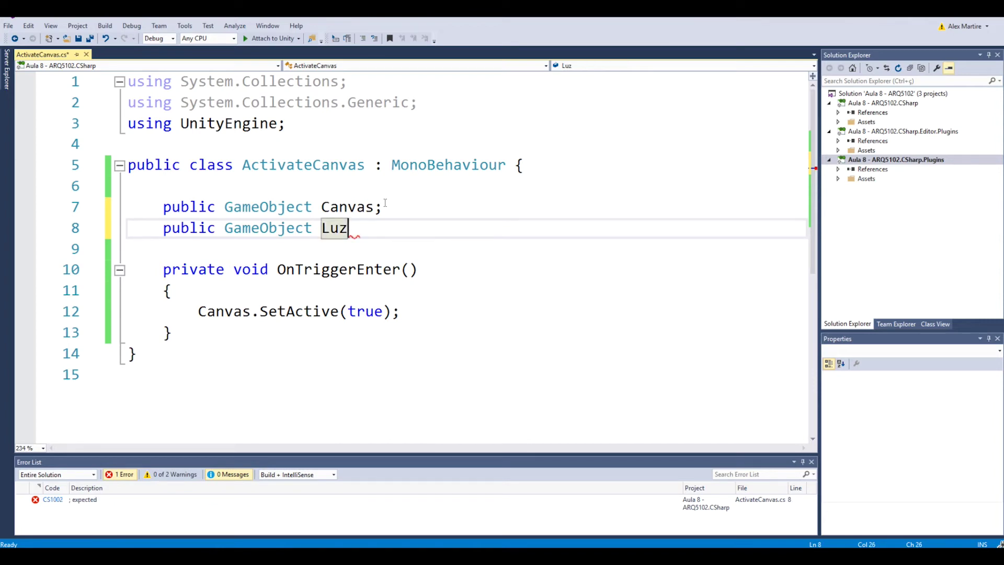
pyautogui.write(';')
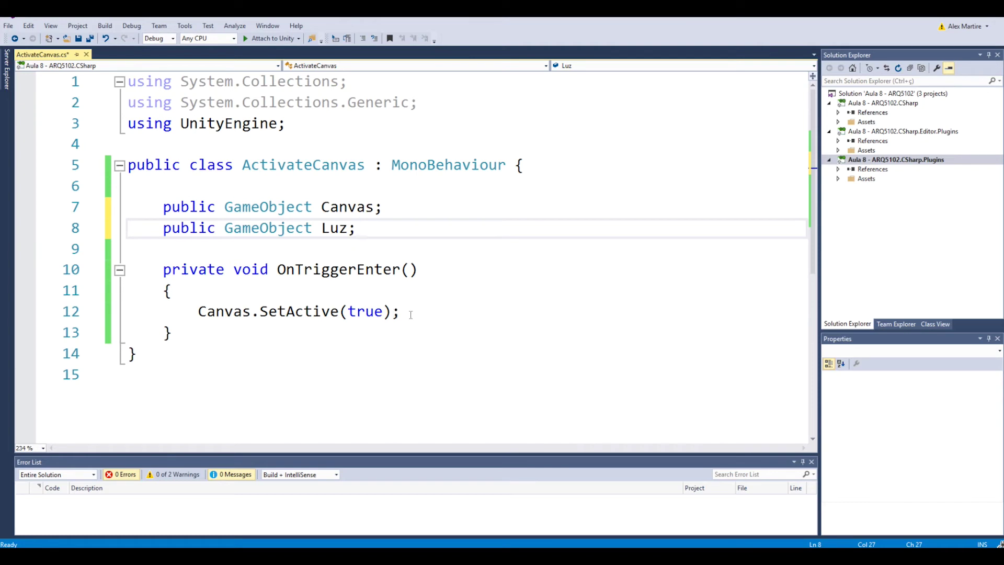
pyautogui.scroll(-1, 408, 314)
# Step: Insert blank lines after OnTriggerEnter's closing brace and place the cursor on line 15
pyautogui.click(183, 272)
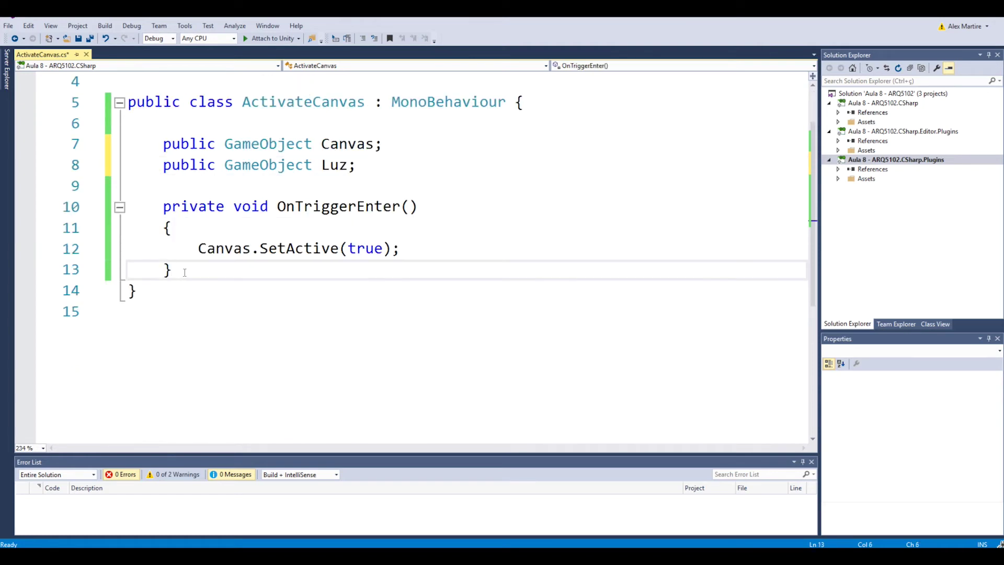
pyautogui.press('Return')
pyautogui.press('Return')
pyautogui.press('Return')
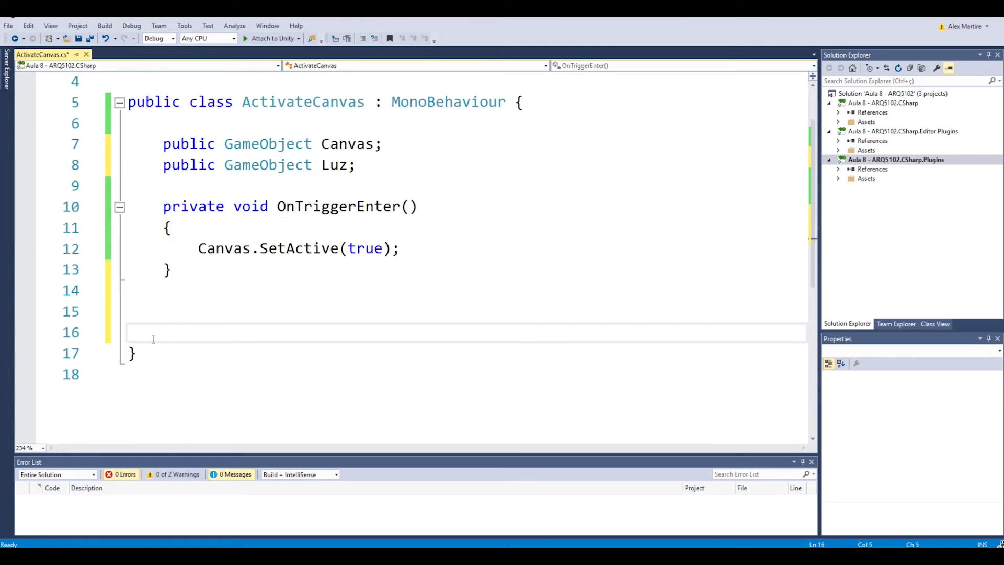
pyautogui.click(168, 313)
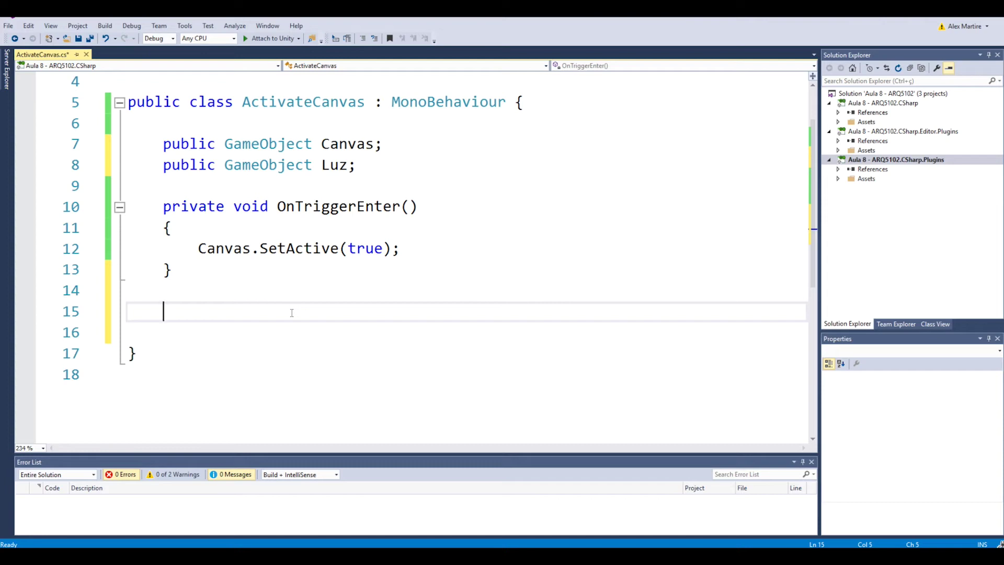
# Step: Write an OnTriggerStay() method calling Luz.SetActive(true) and save ActivateCanvas.cs
pyautogui.write('priva')
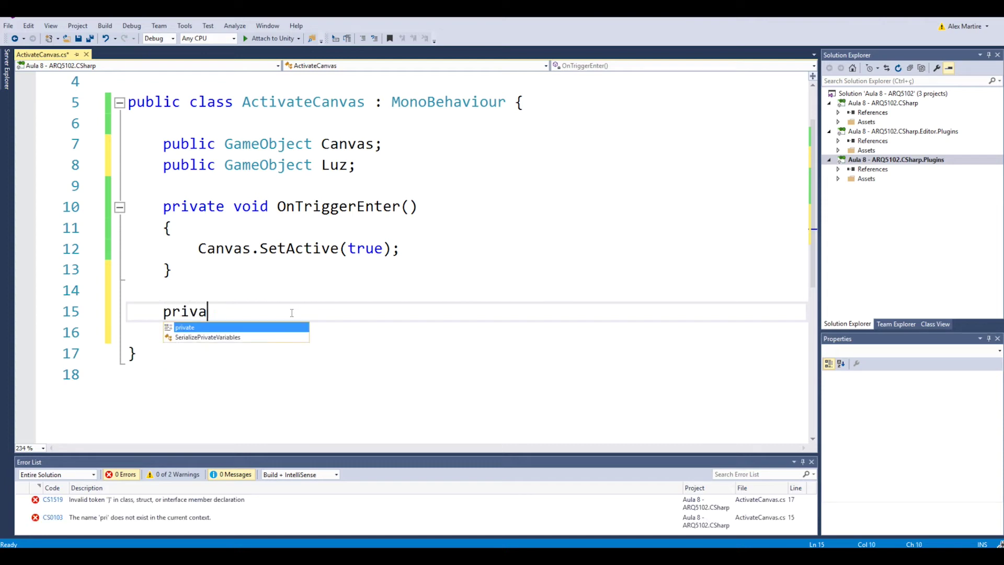
pyautogui.write('te voi')
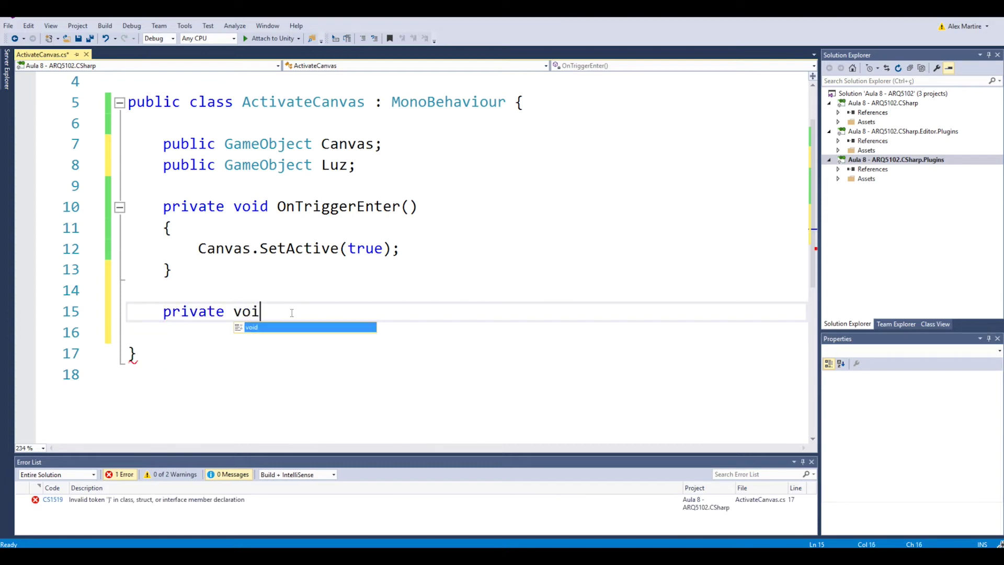
pyautogui.write('d')
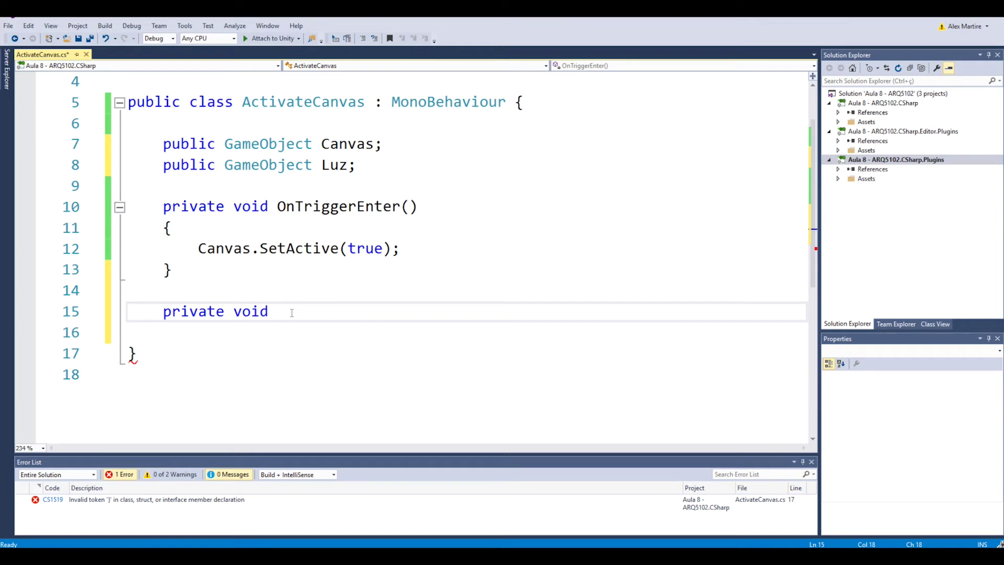
pyautogui.write(' OnTrigg')
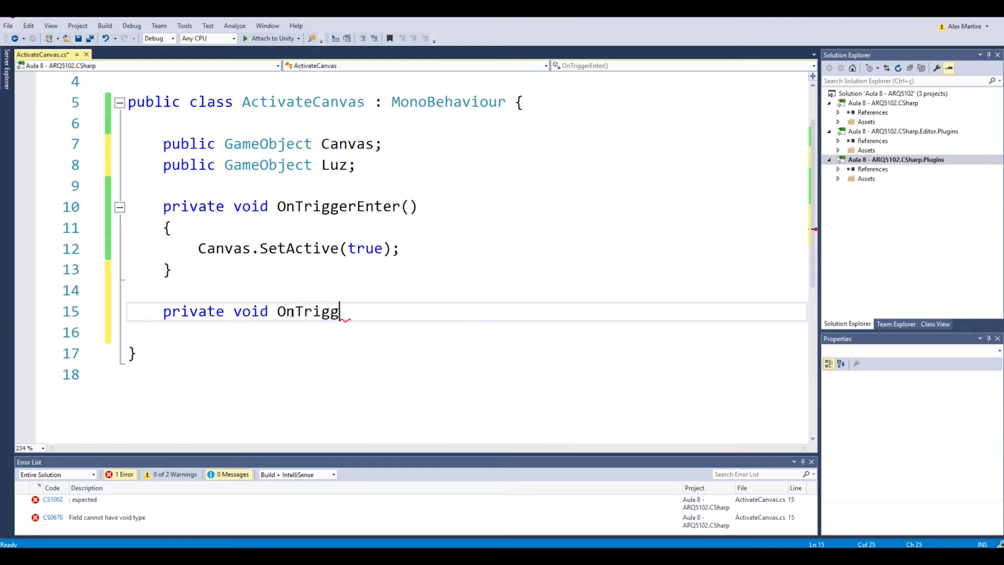
pyautogui.write('erStay')
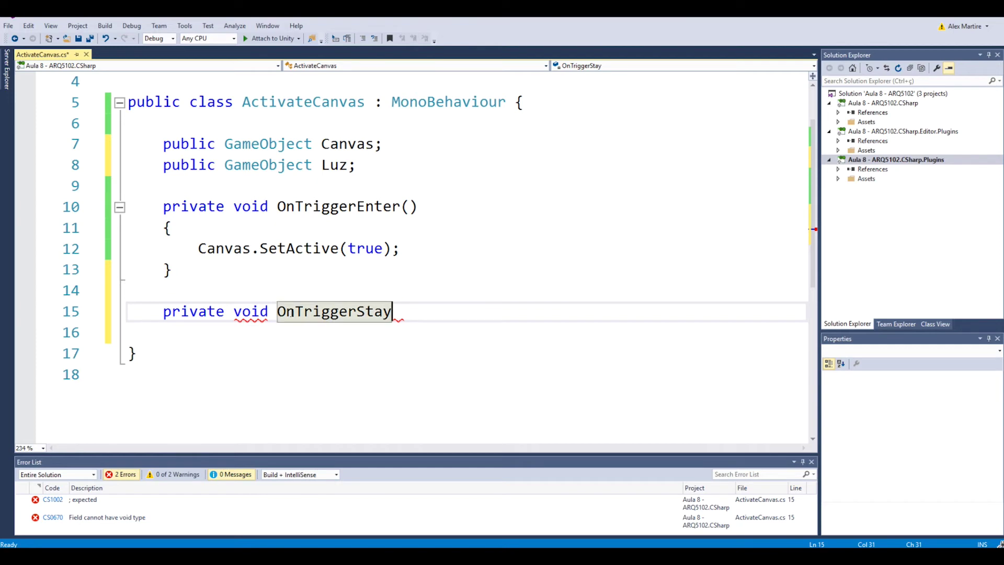
pyautogui.write('()')
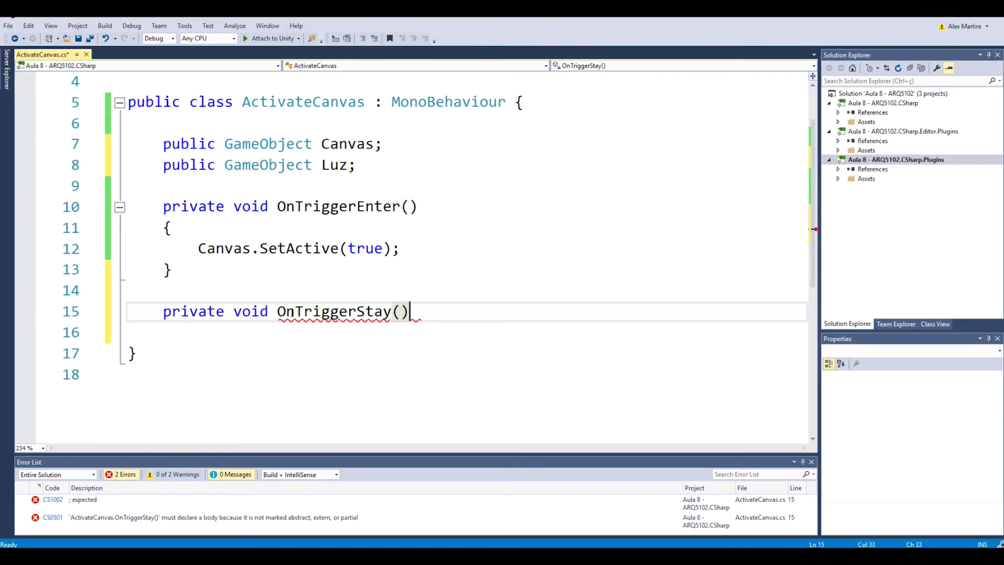
pyautogui.write(' {')
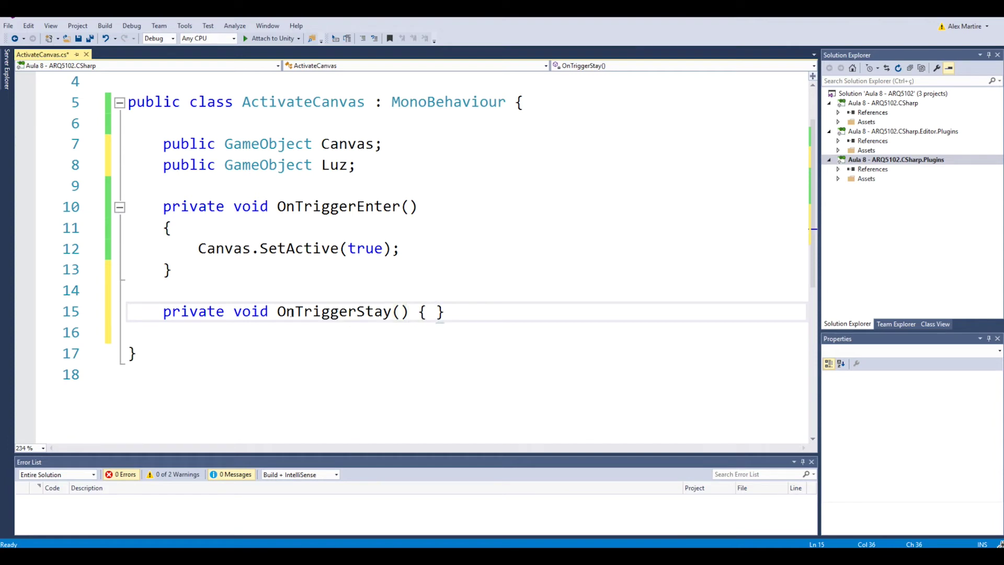
pyautogui.press('Return')
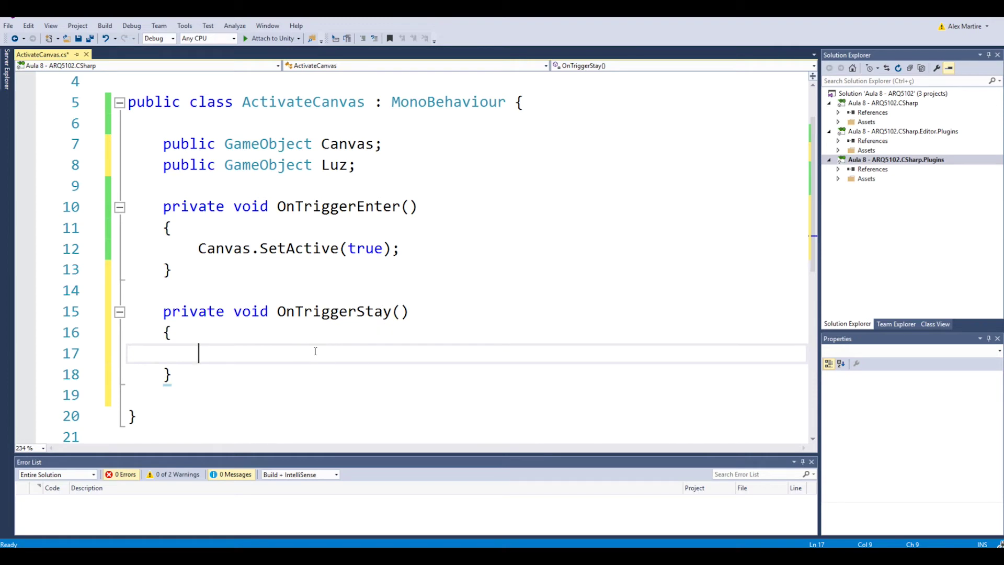
pyautogui.write('Canva')
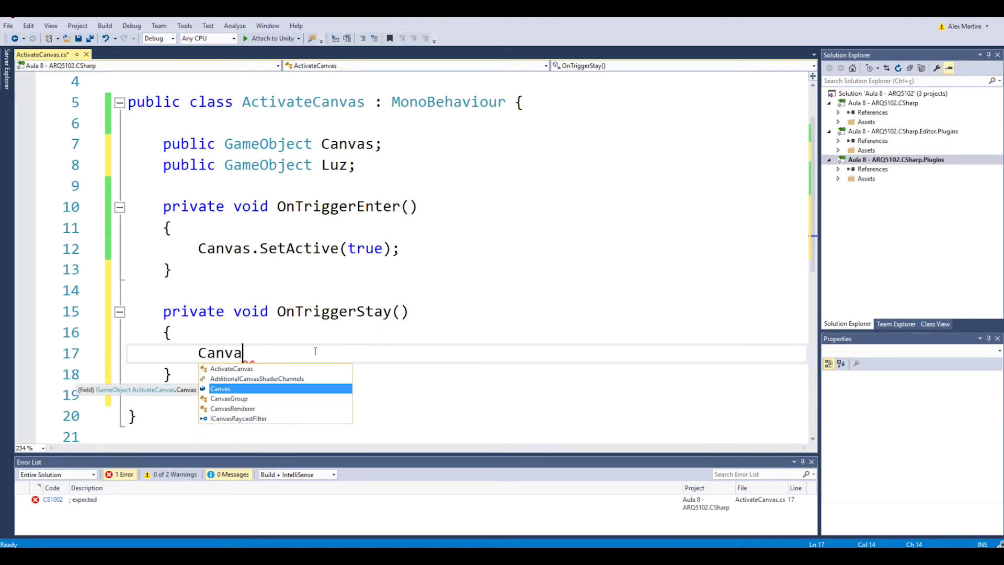
pyautogui.press('BackSpace')
pyautogui.press('BackSpace')
pyautogui.press('BackSpace')
pyautogui.press('BackSpace')
pyautogui.press('BackSpace')
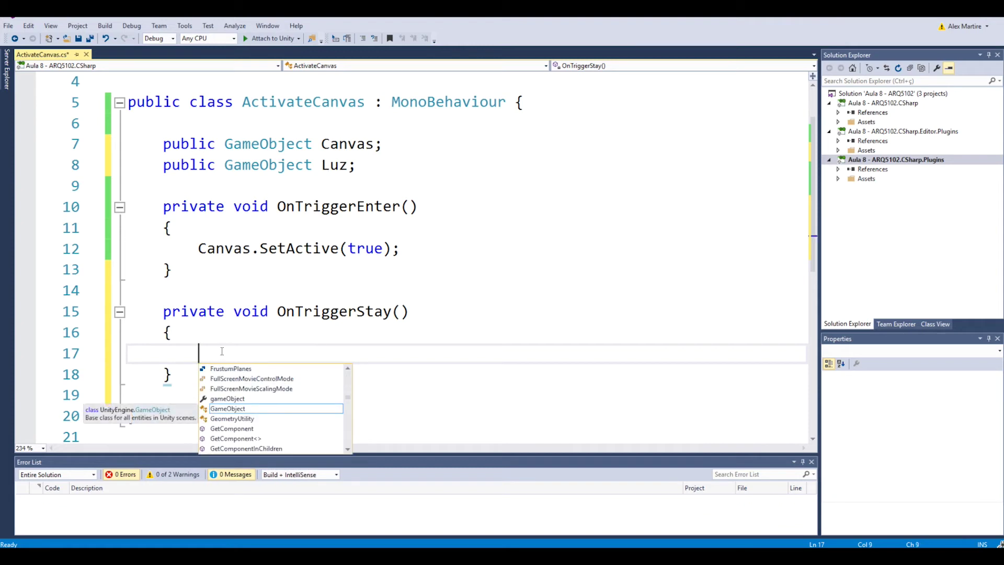
pyautogui.write('Luz.')
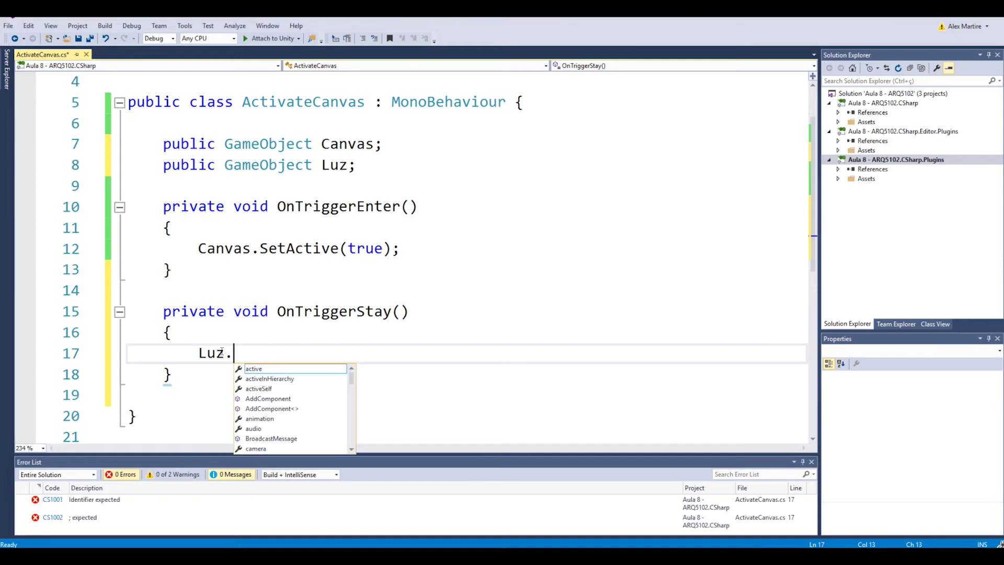
pyautogui.write('SetActi')
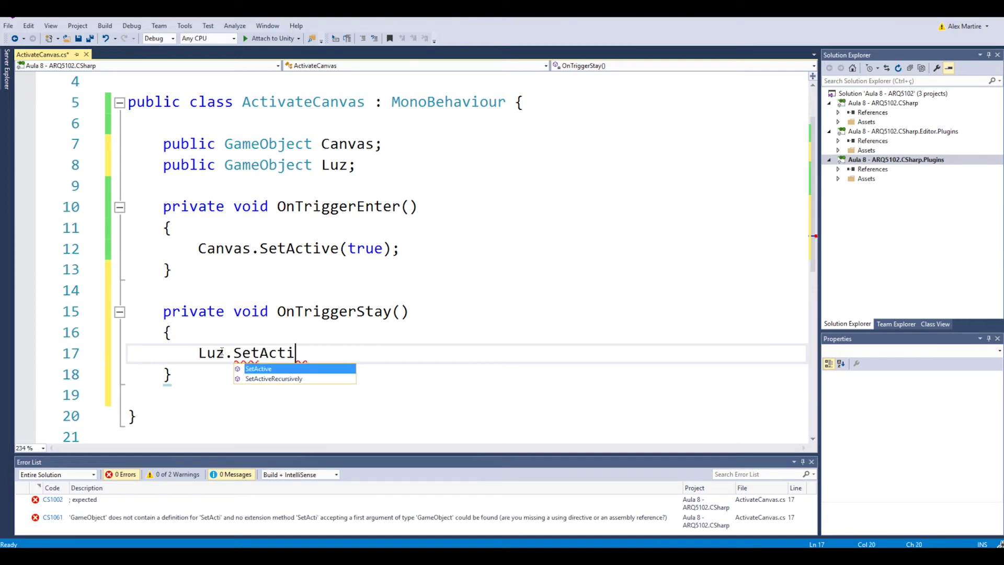
pyautogui.write('ve')
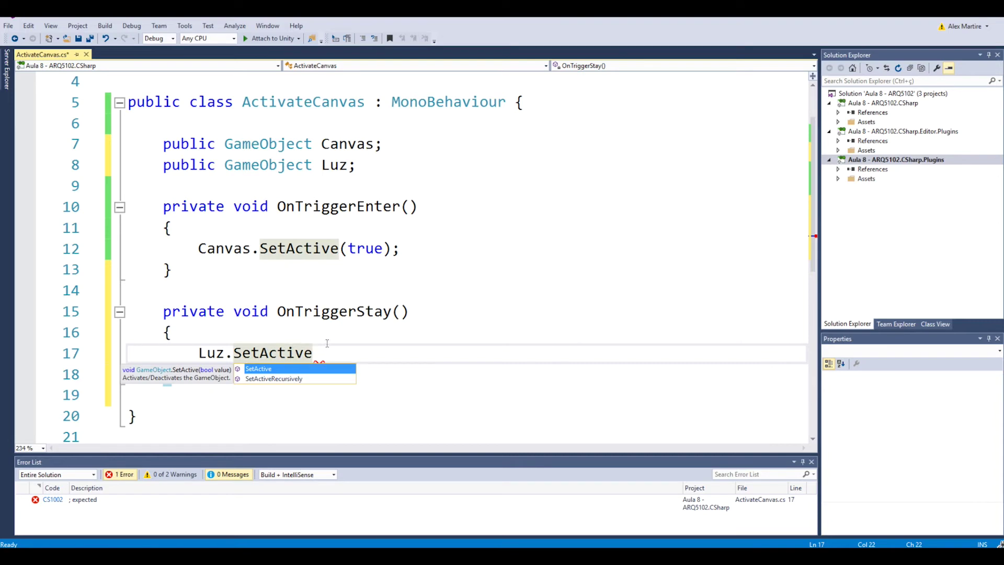
pyautogui.write('(true')
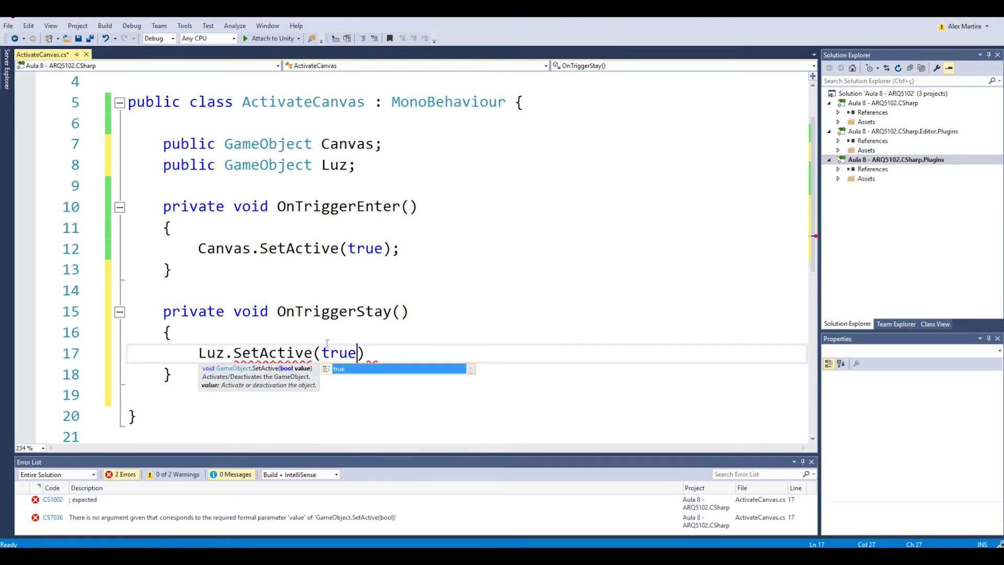
pyautogui.write(');')
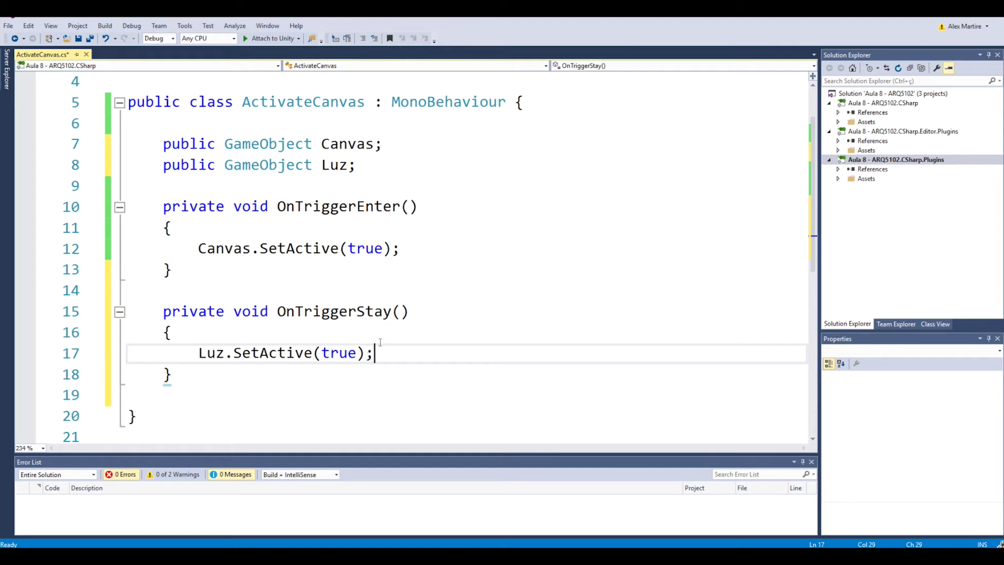
pyautogui.click(78, 38)
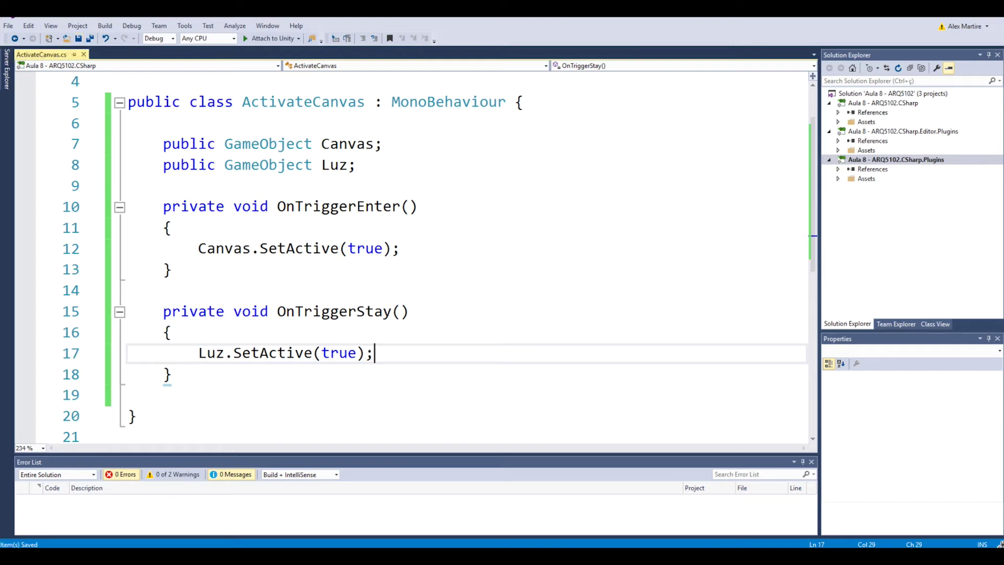
# Step: Deactivate LuzTotem and drag it into the Luz field of TriggerTextual's Activate Canvas
pyautogui.hotkey('alt', 'Tab')
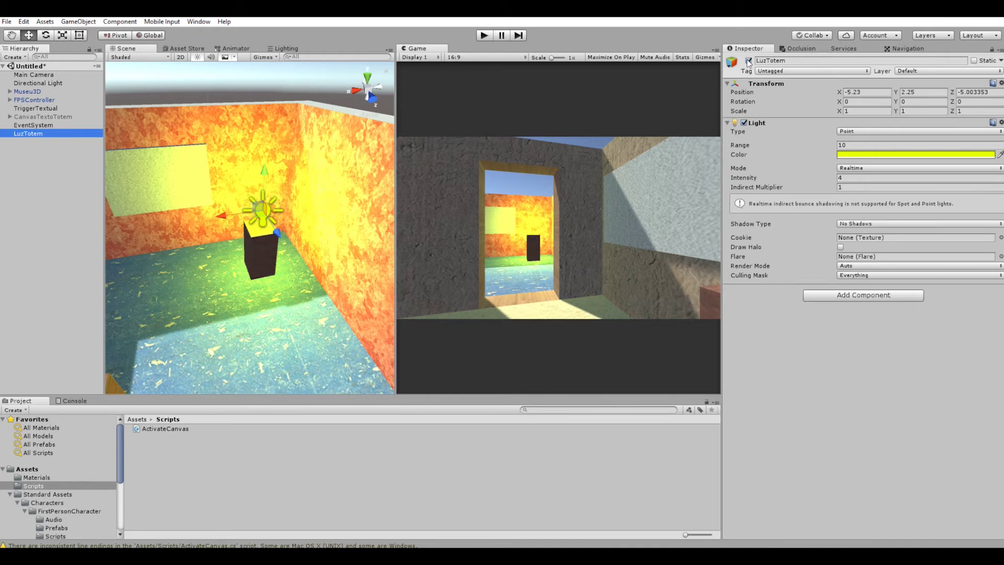
pyautogui.click(748, 60)
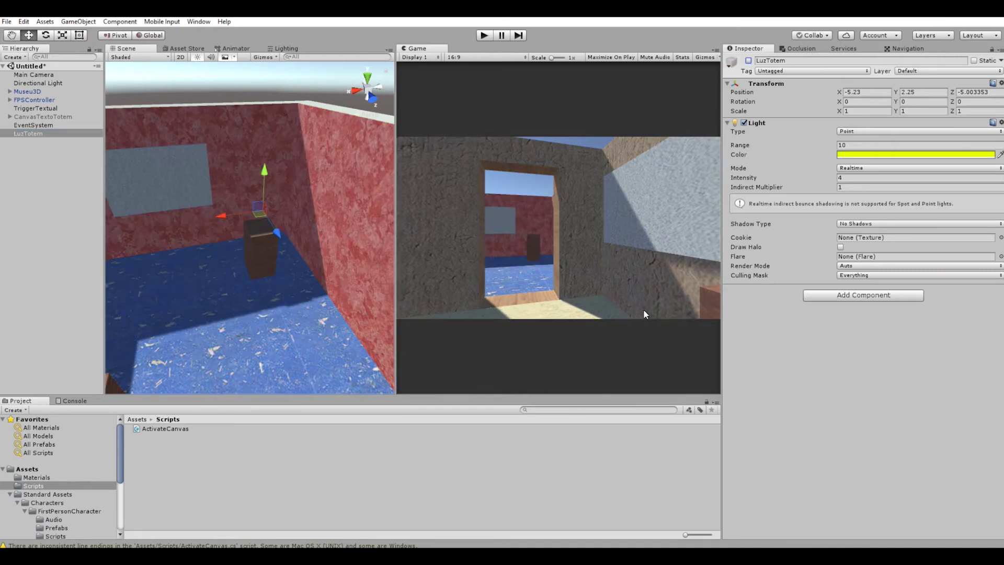
pyautogui.click(32, 109)
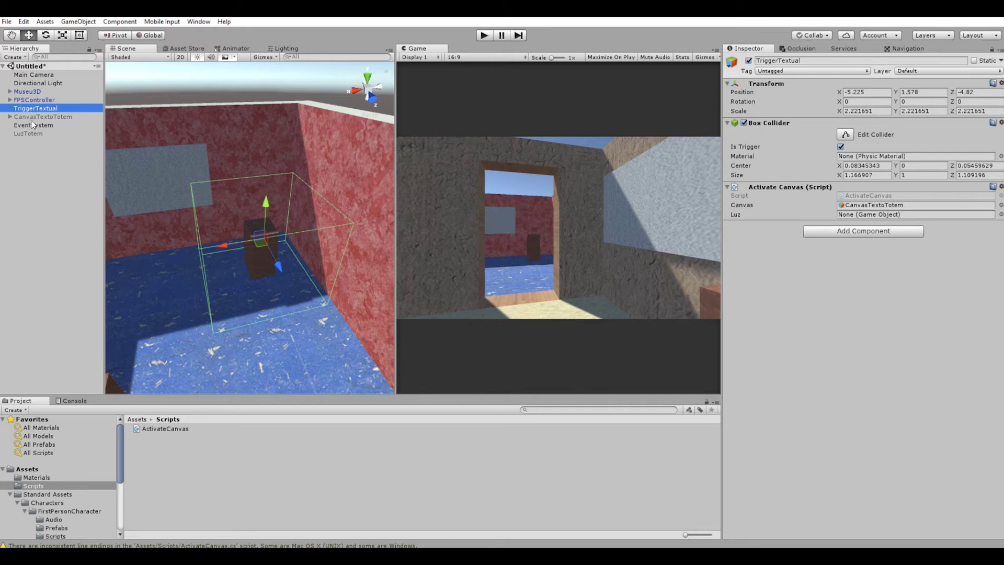
pyautogui.moveTo(27, 134); pyautogui.dragTo(852, 218)
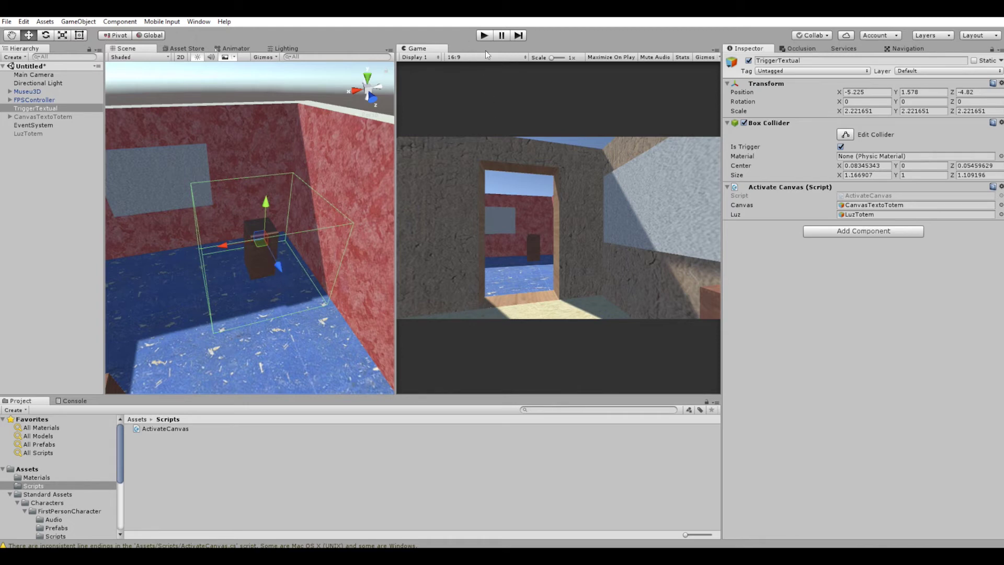
# Step: Play-test walking into the totem trigger to check the light and text appear, then stop
pyautogui.click(484, 37)
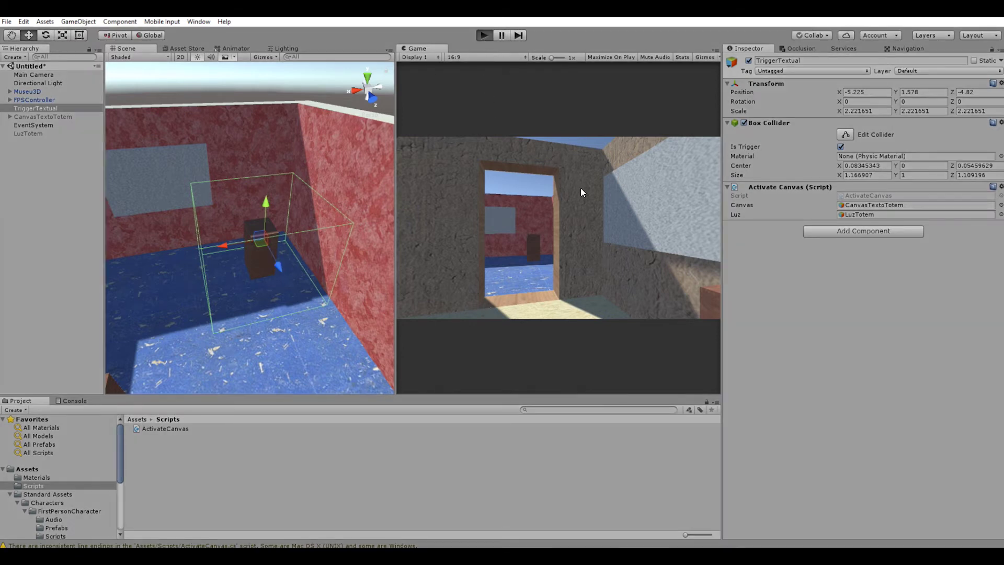
pyautogui.press('w')
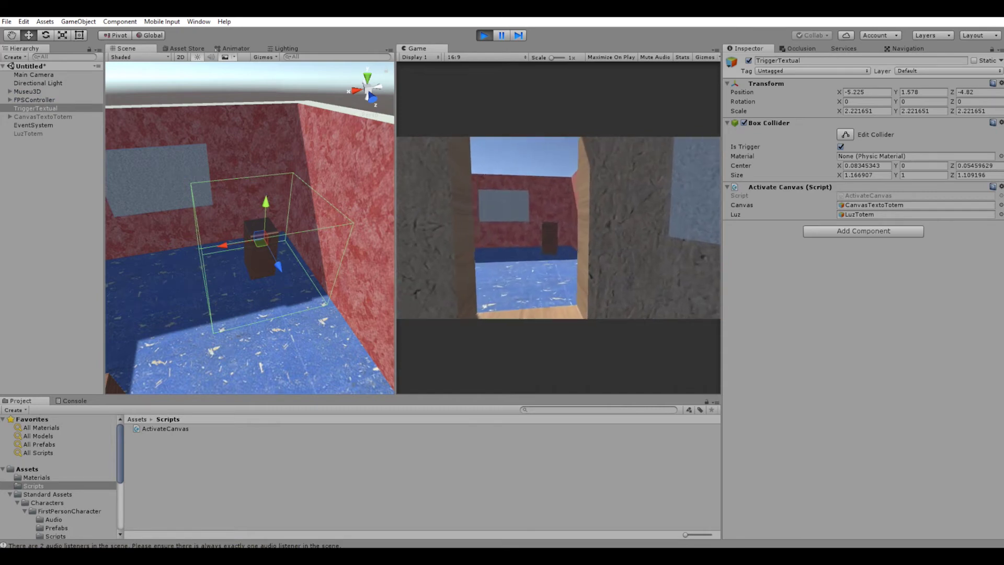
pyautogui.press('w')
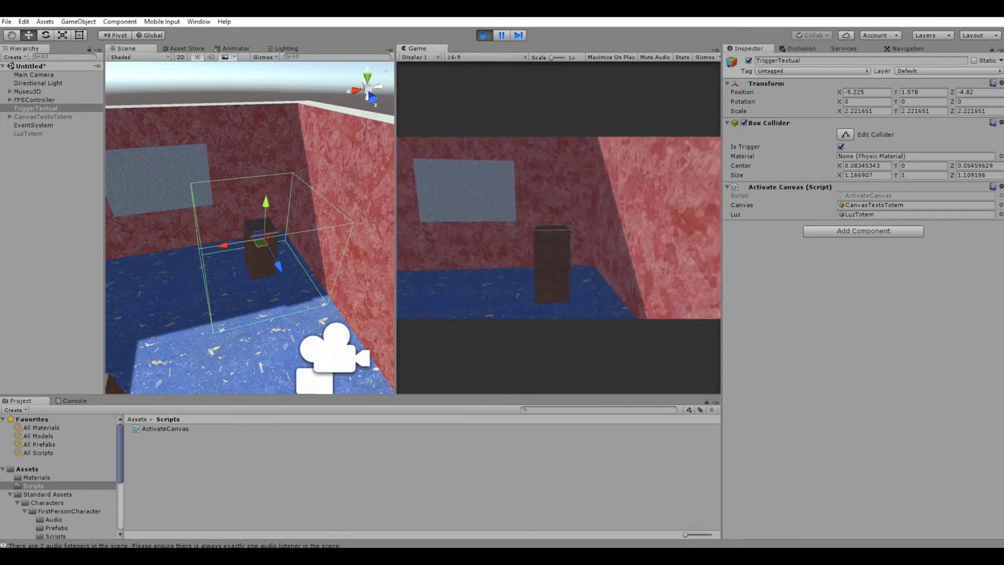
pyautogui.press('w')
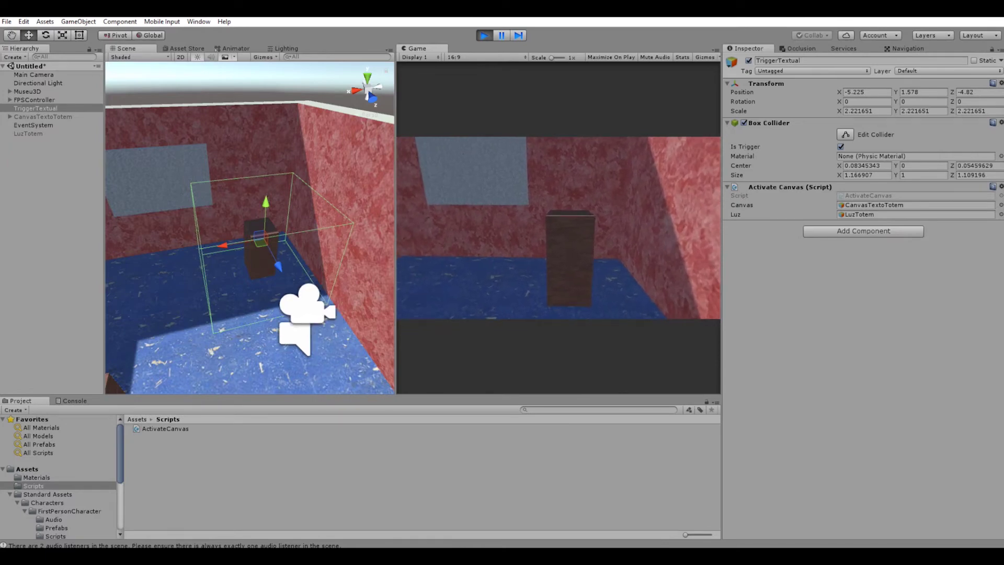
pyautogui.press('w')
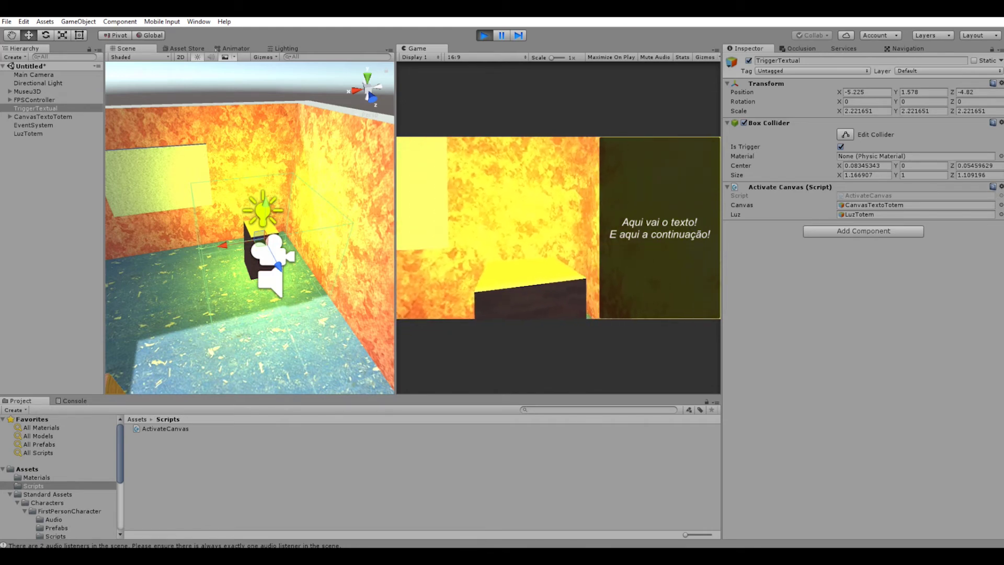
pyautogui.press('s')
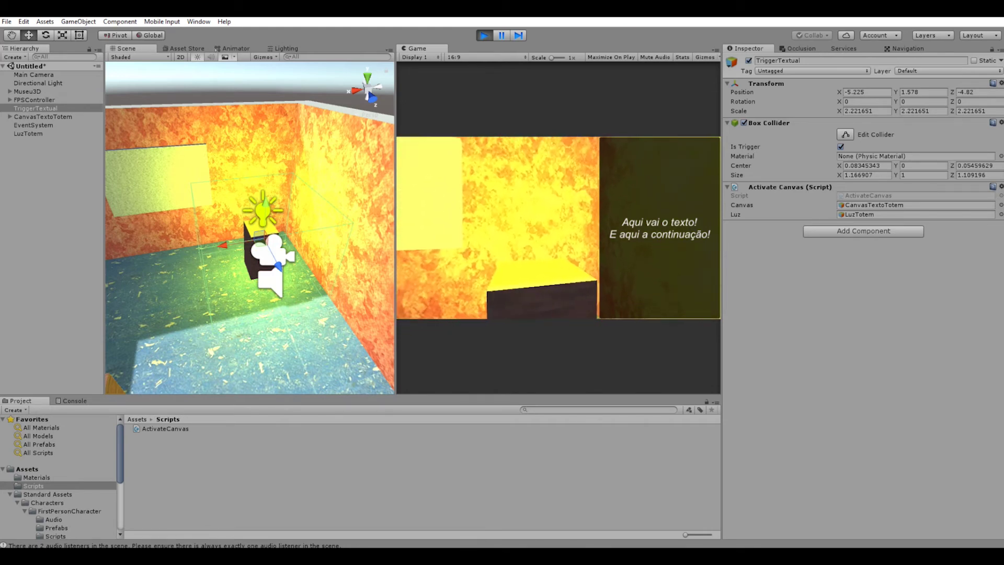
pyautogui.press('w')
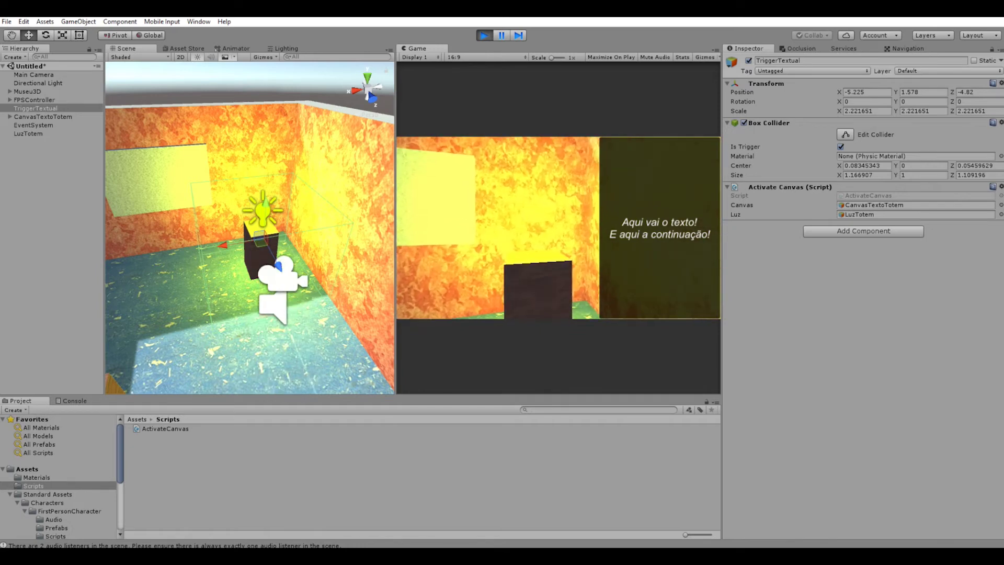
pyautogui.press('s')
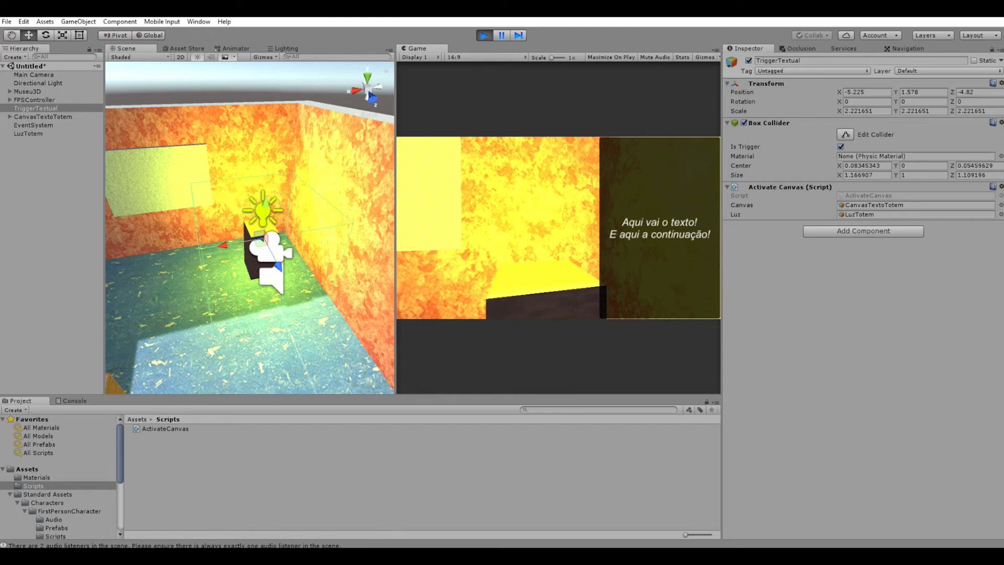
pyautogui.press('s')
pyautogui.press('w')
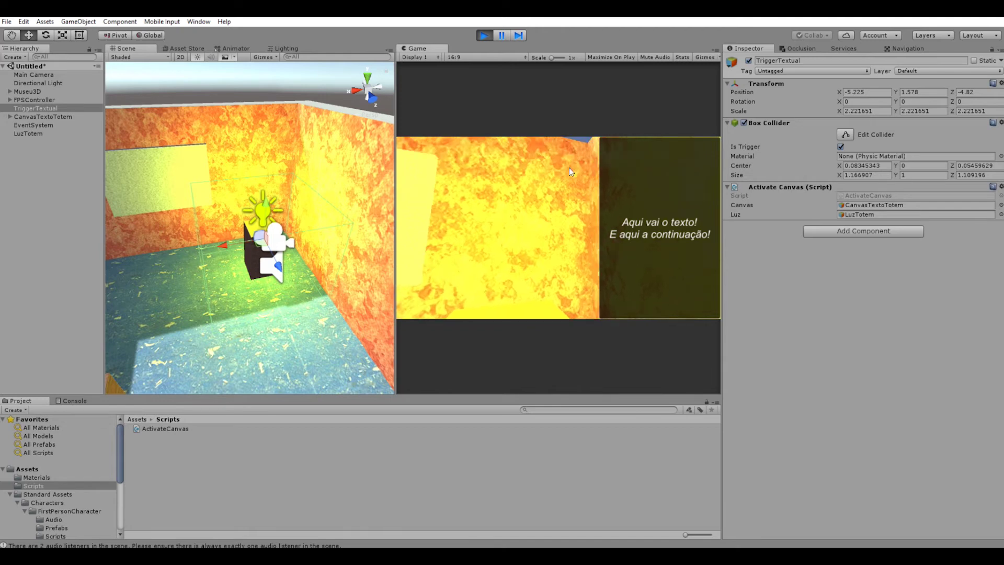
pyautogui.hotkey('ctrl', 'p')
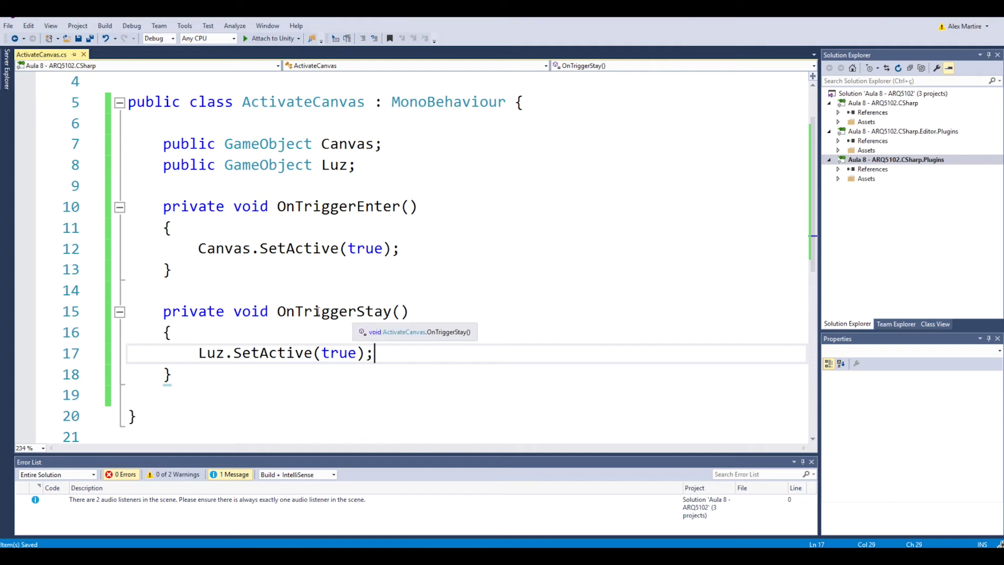
# Step: Add an empty private void OnTriggerExit() method after OnTriggerStay in ActivateCanvas.cs
pyautogui.click(200, 376)
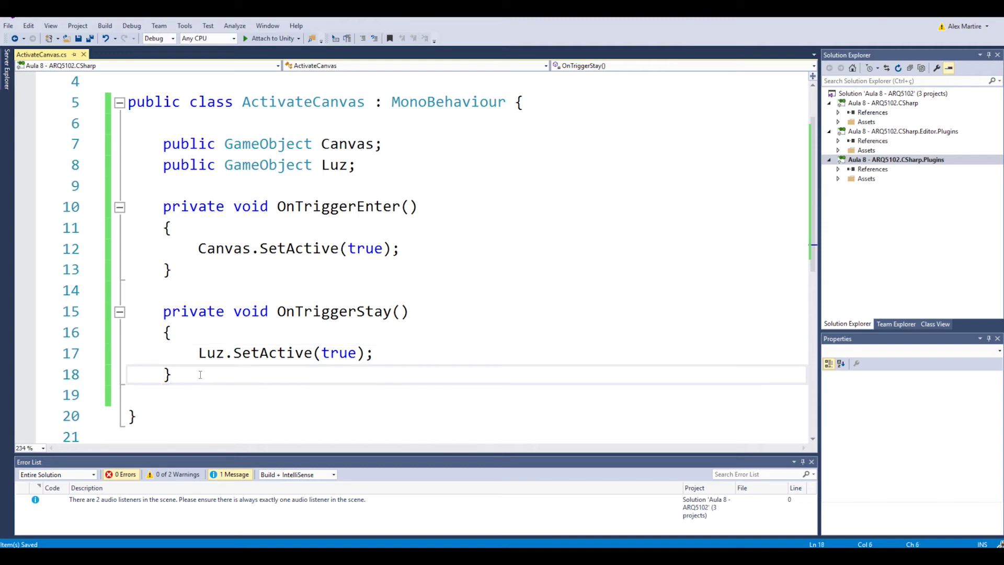
pyautogui.press('Return')
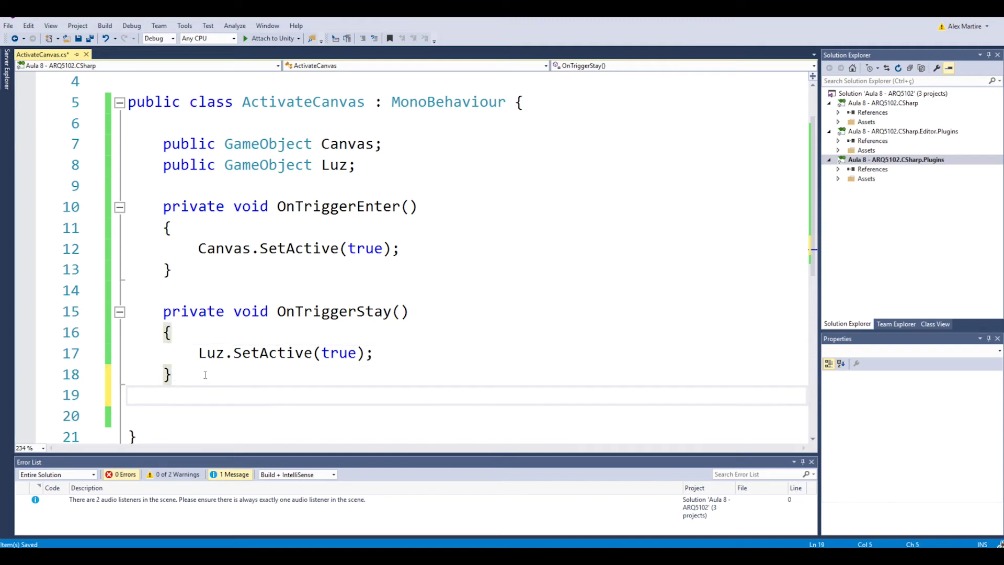
pyautogui.press('Return')
pyautogui.scroll(-2, 205, 375)
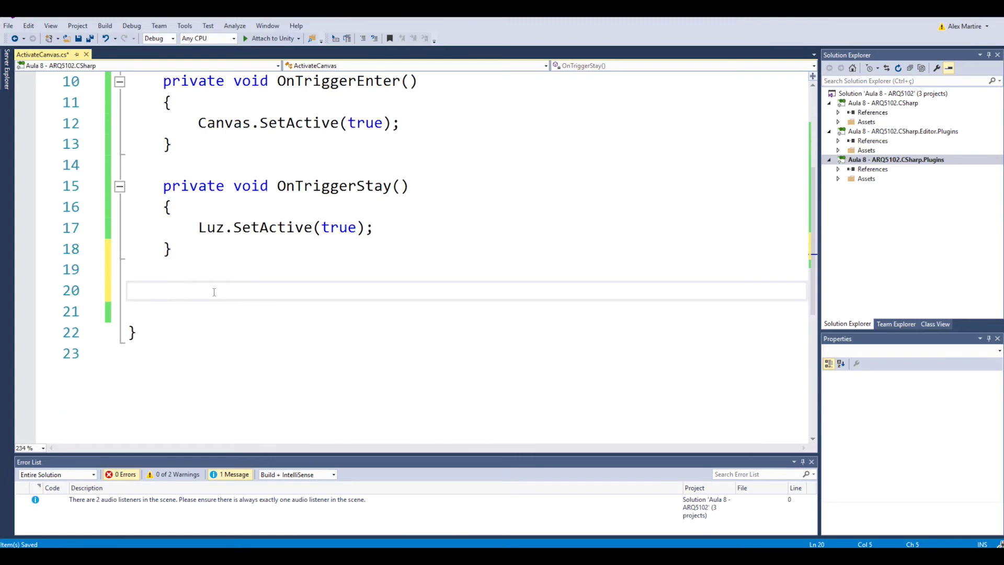
pyautogui.write('private void')
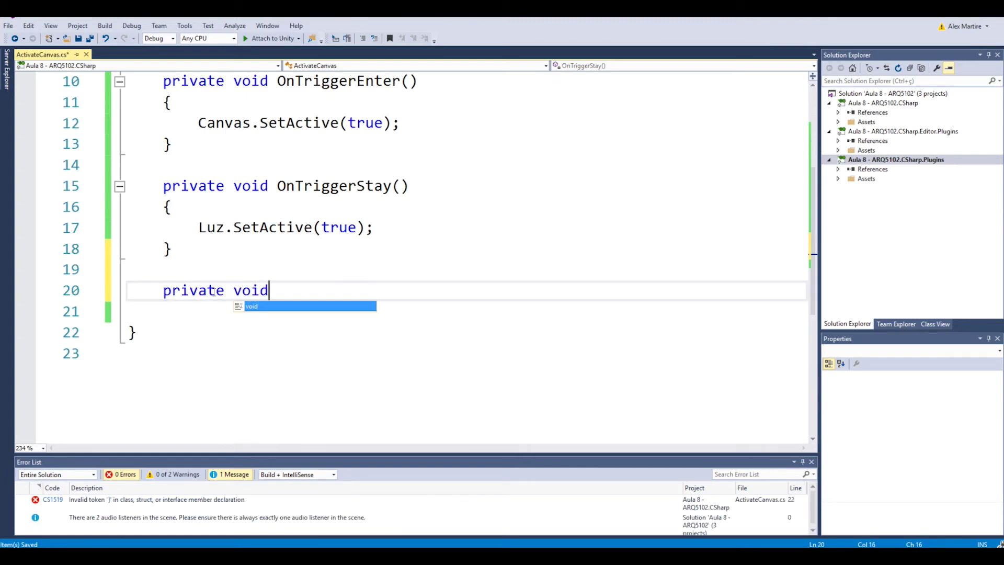
pyautogui.write(' O')
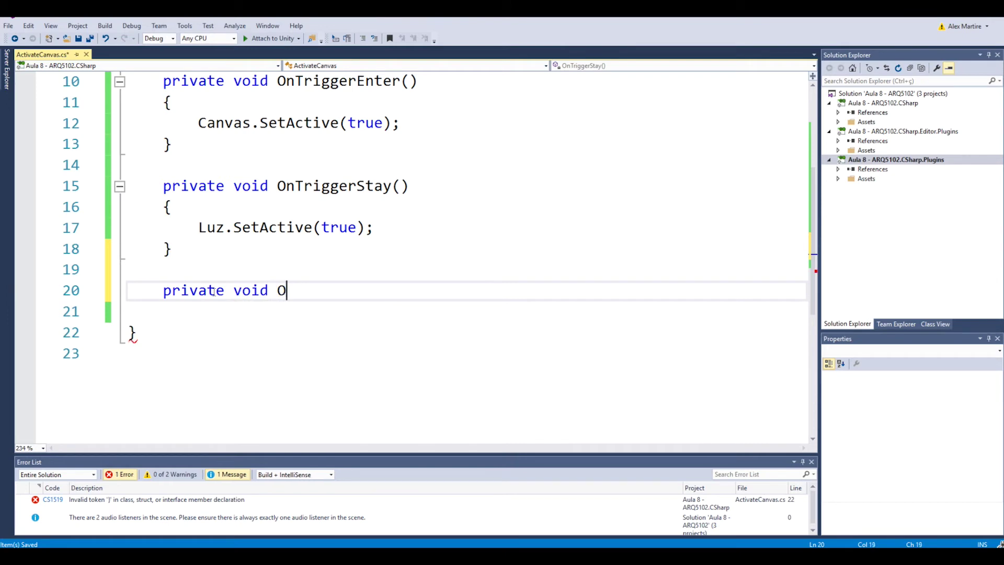
pyautogui.write('nTriggerE')
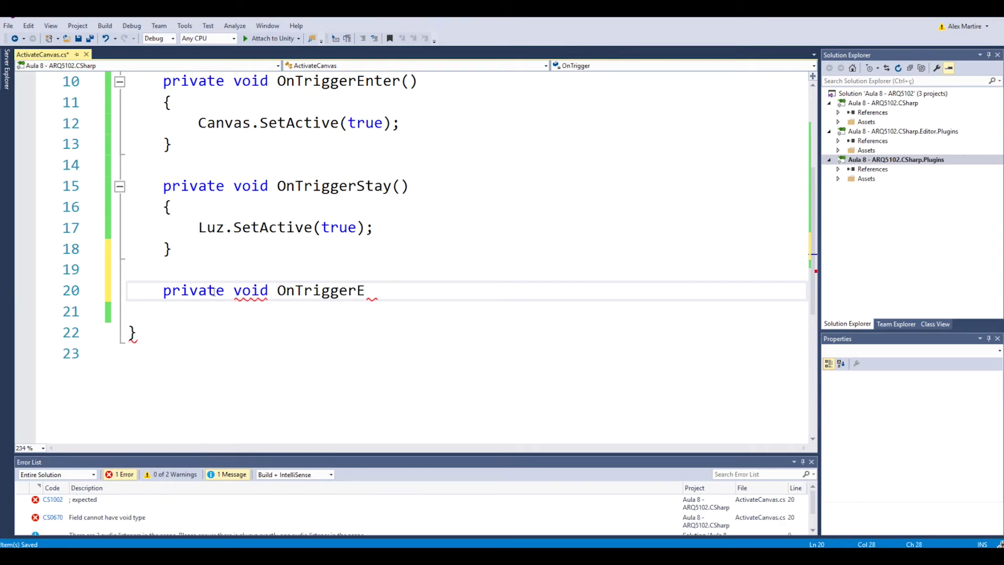
pyautogui.write('xit')
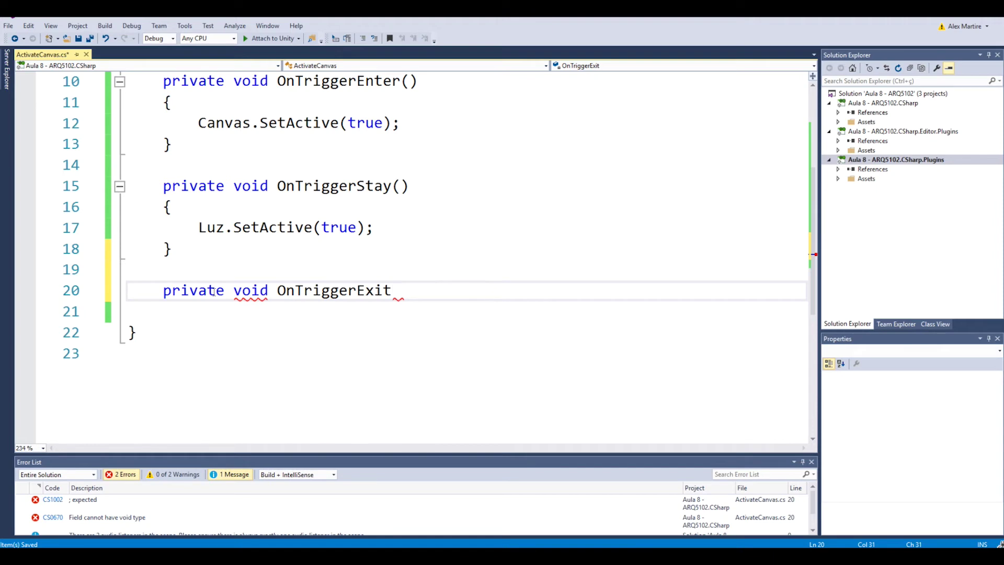
pyautogui.write('()')
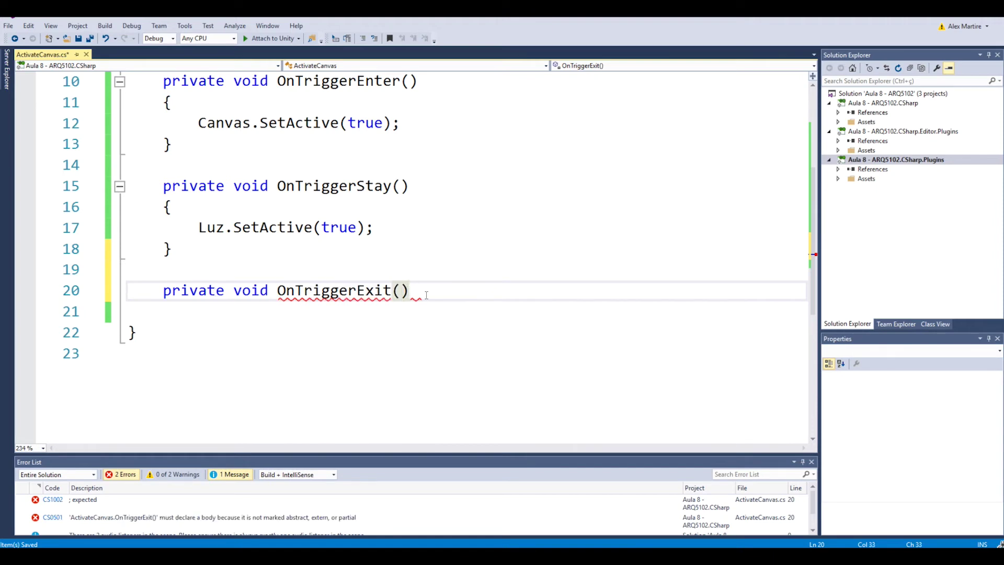
pyautogui.write(' {')
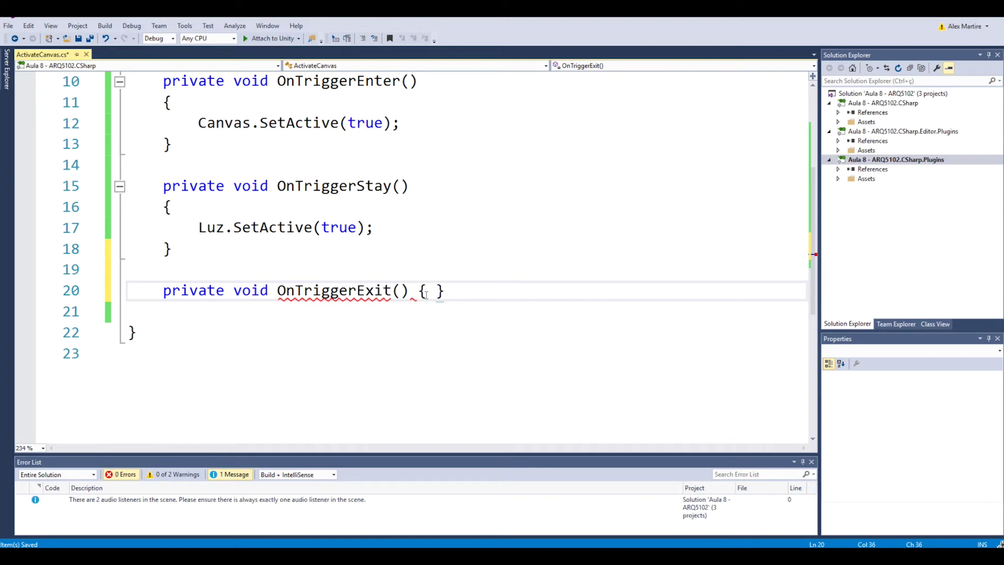
pyautogui.press('Return')
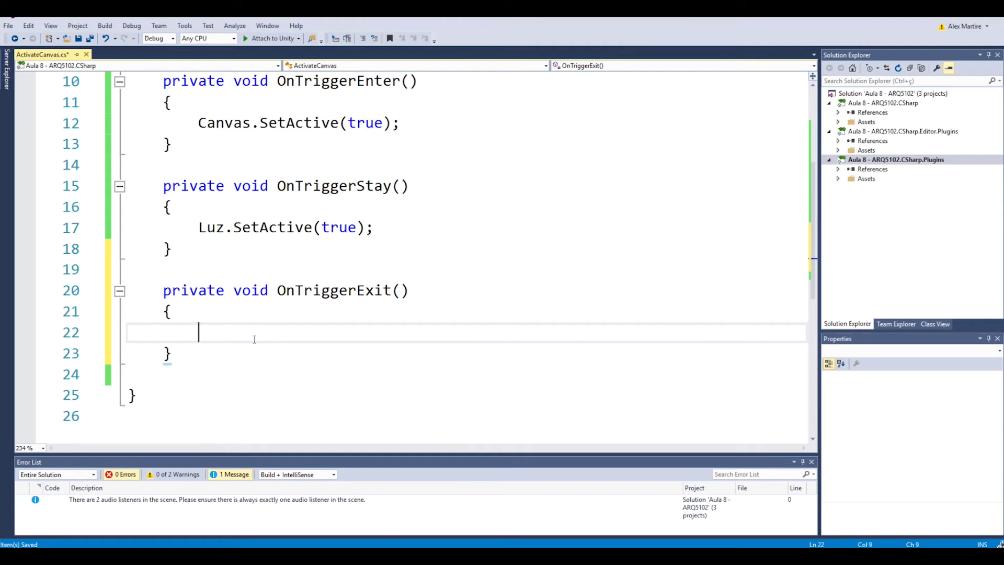
# Step: Make OnTriggerExit call Canvas.SetActive(false) and Luz.SetActive(false), then save the script
pyautogui.write('Can')
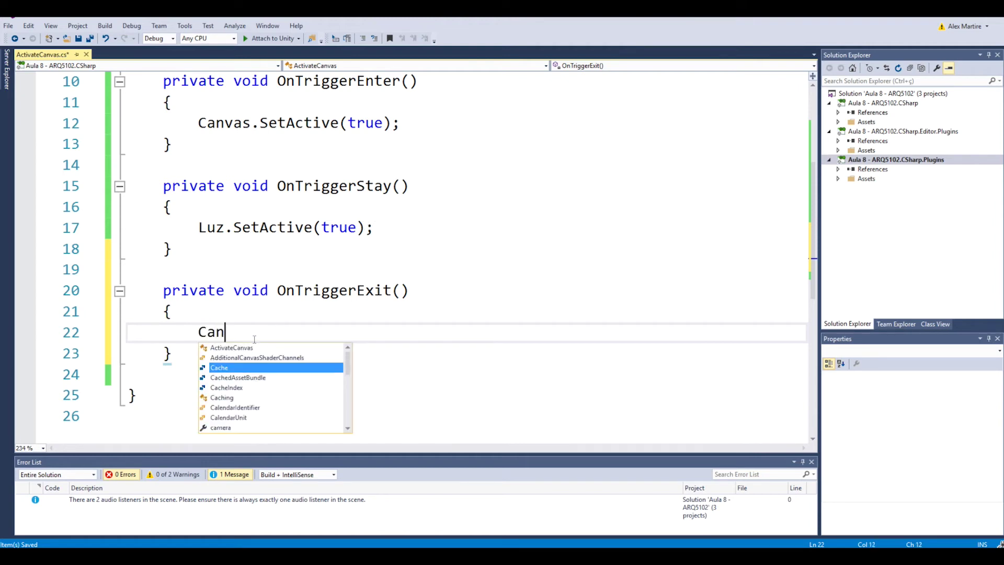
pyautogui.write('vas.')
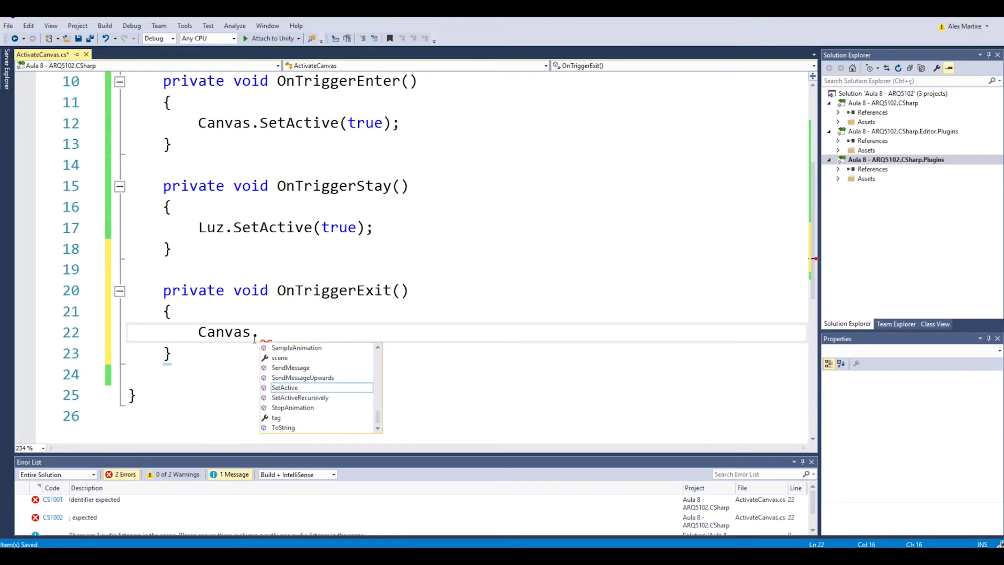
pyautogui.write('SetActiva')
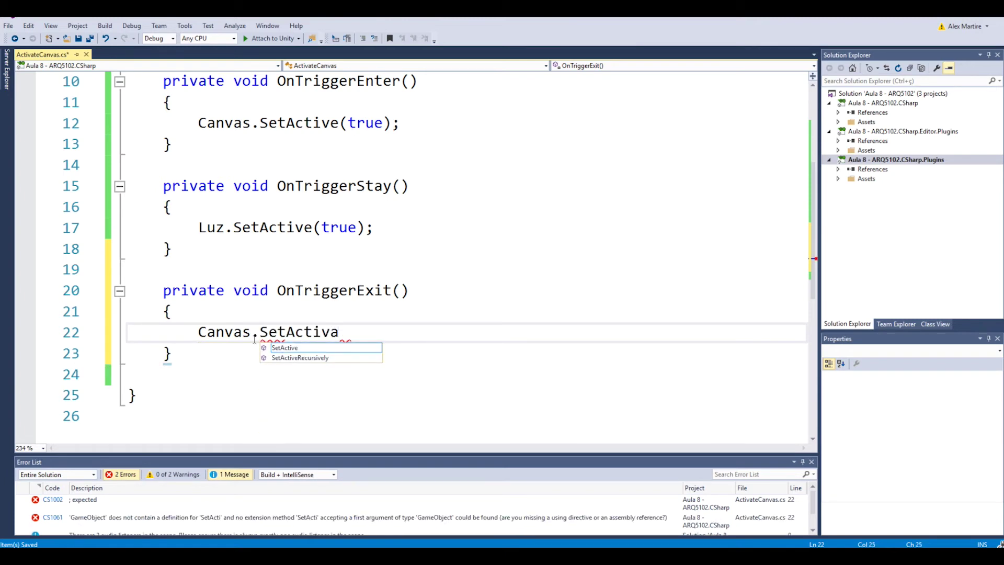
pyautogui.press('BackSpace')
pyautogui.write('e')
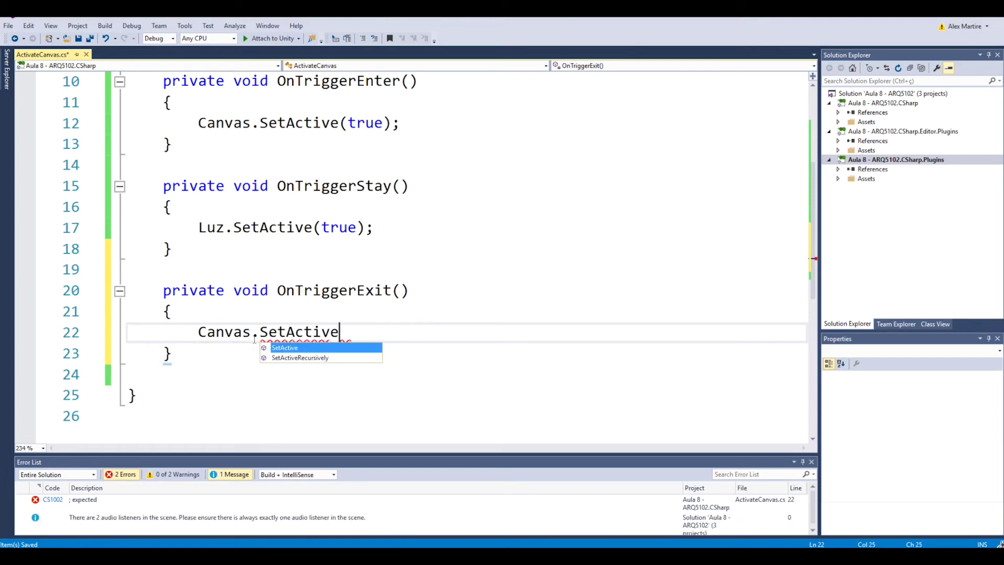
pyautogui.write('(')
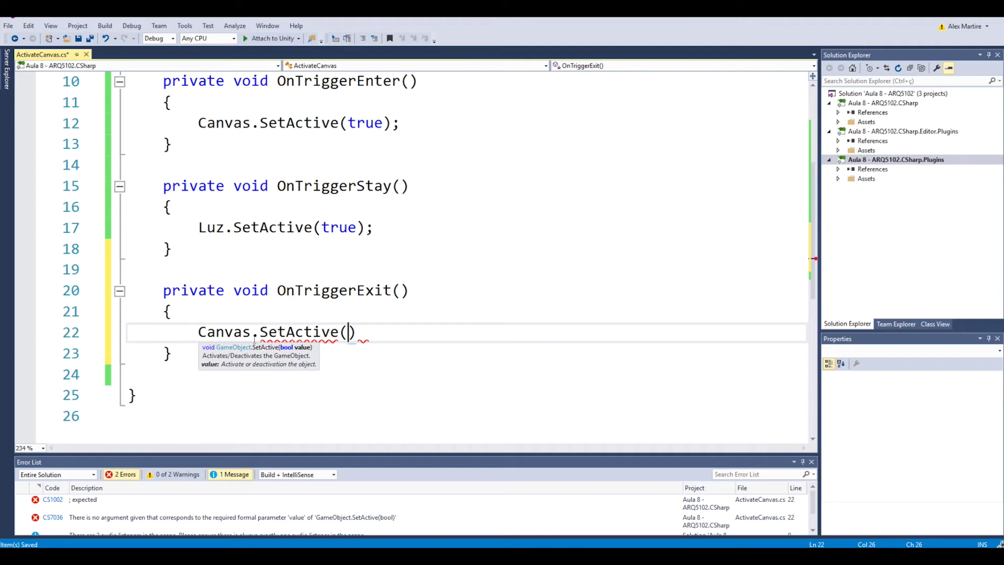
pyautogui.write('false')
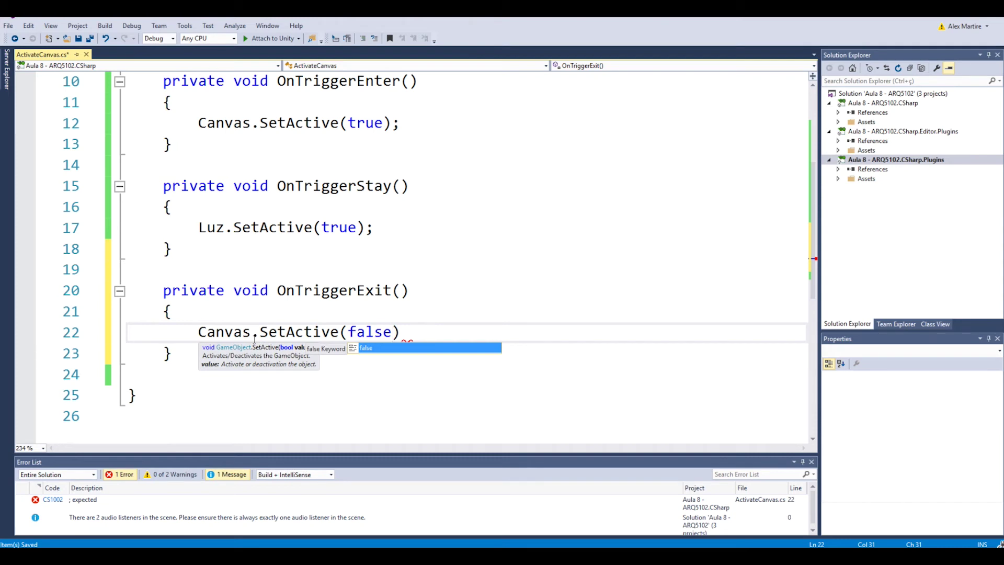
pyautogui.write(')')
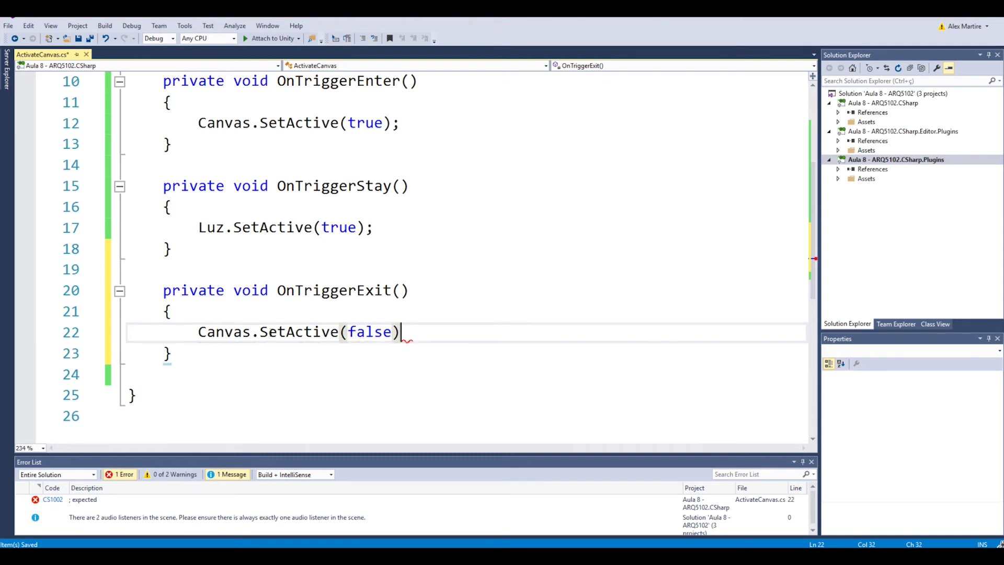
pyautogui.write(';')
pyautogui.press('Return')
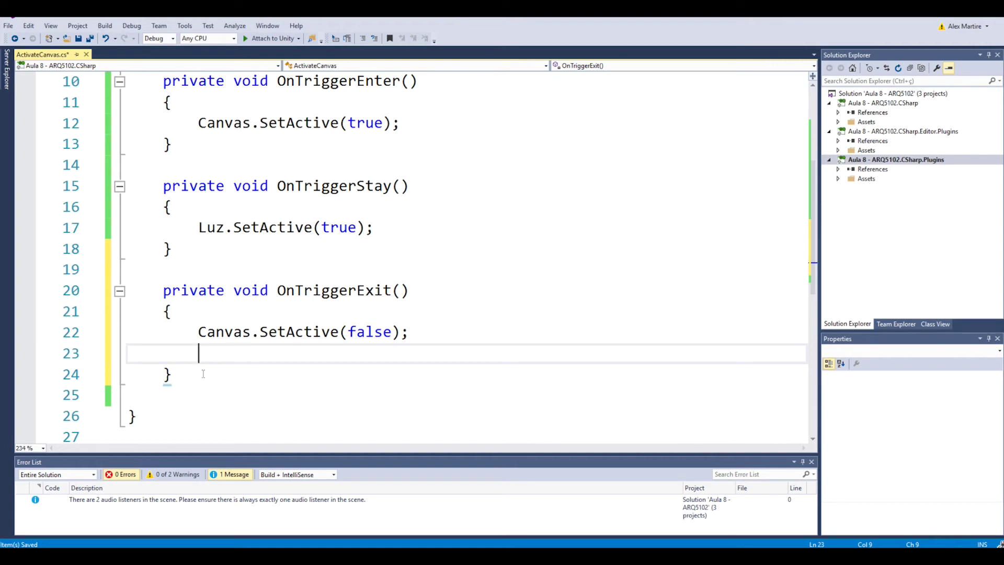
pyautogui.write('L')
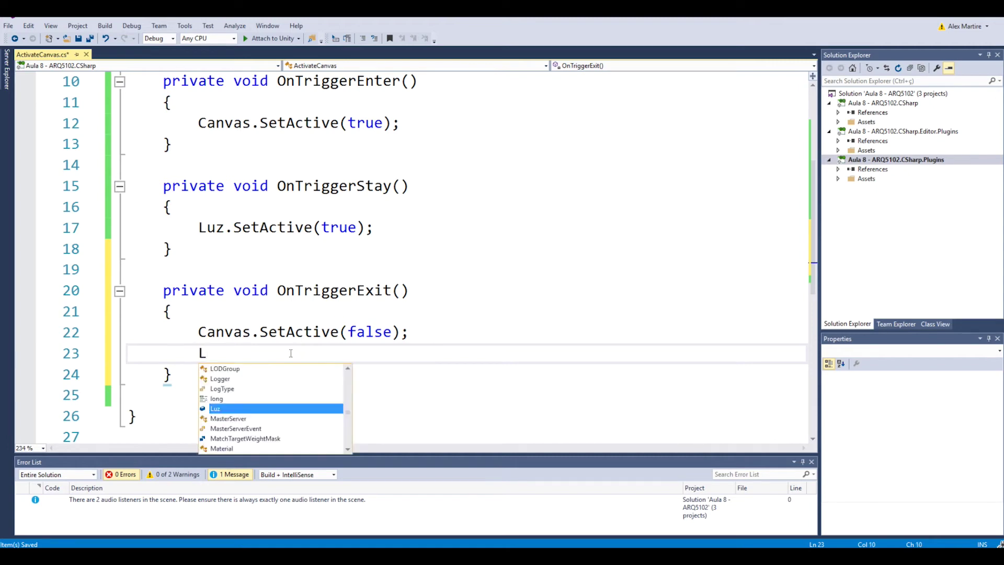
pyautogui.write('uz.Se')
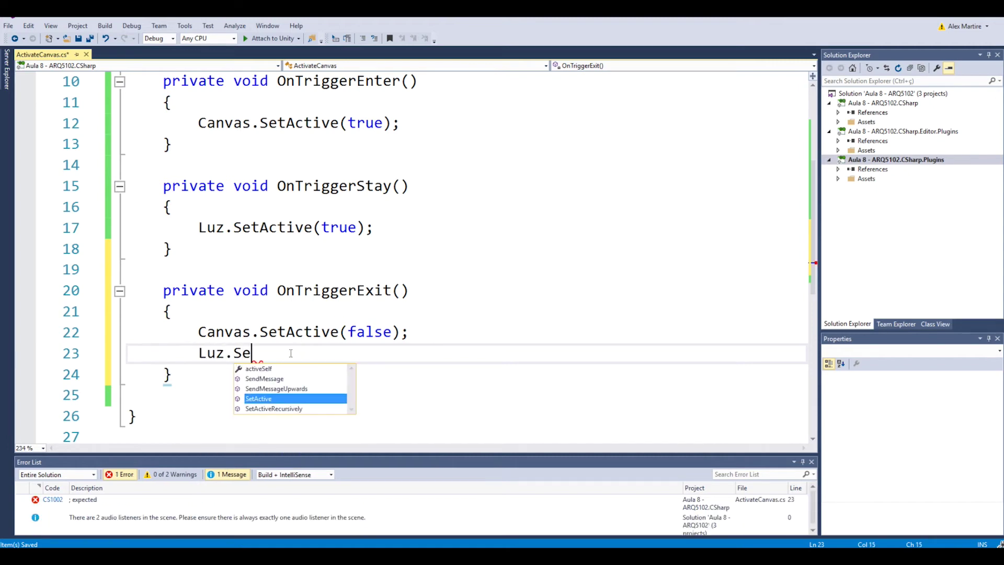
pyautogui.write('tAc')
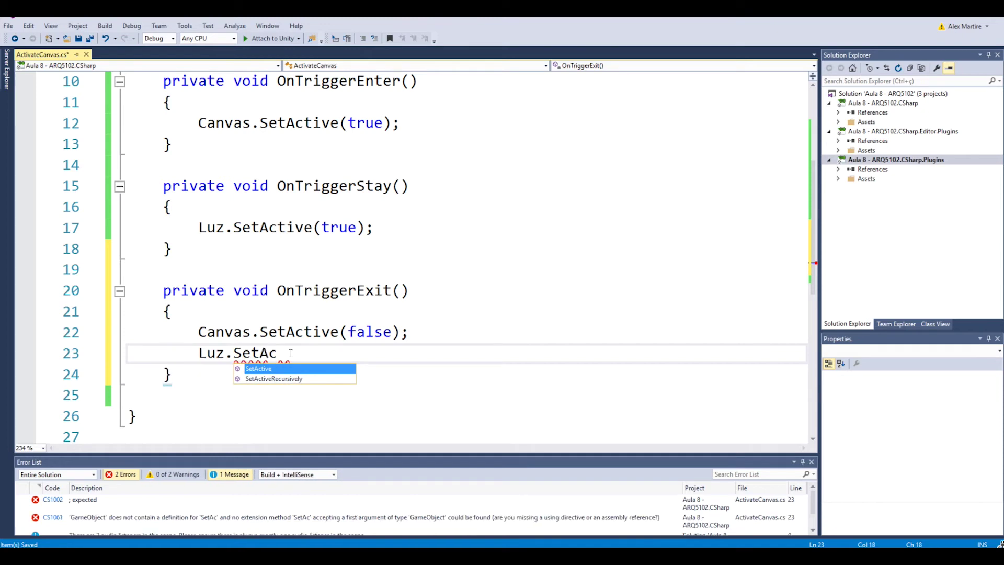
pyautogui.write('tive(')
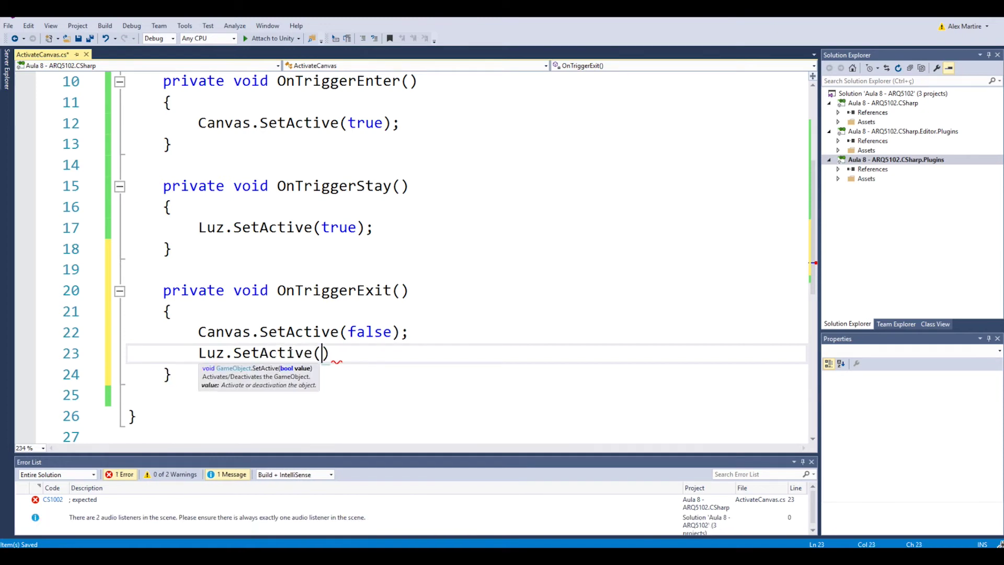
pyautogui.write('false)')
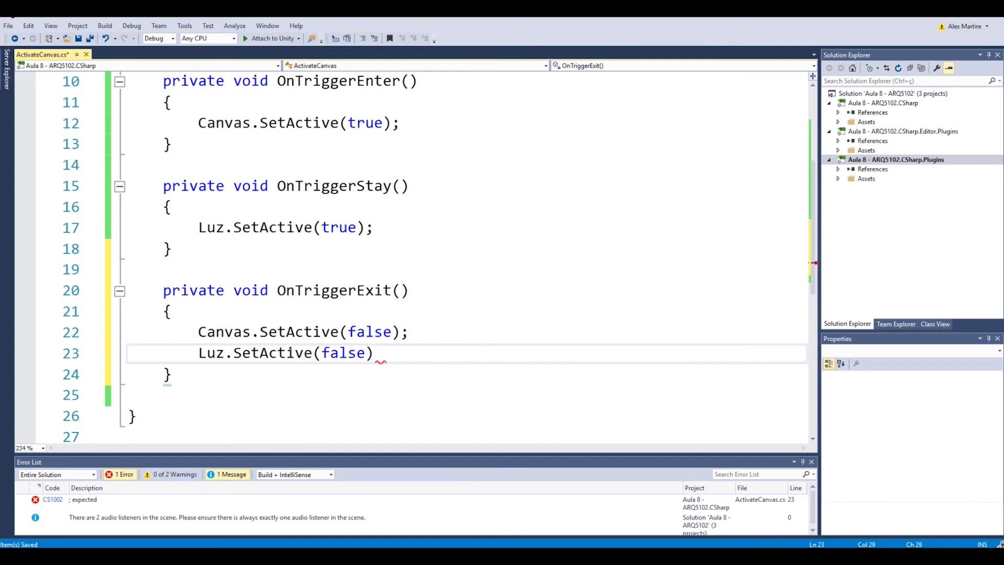
pyautogui.write(';')
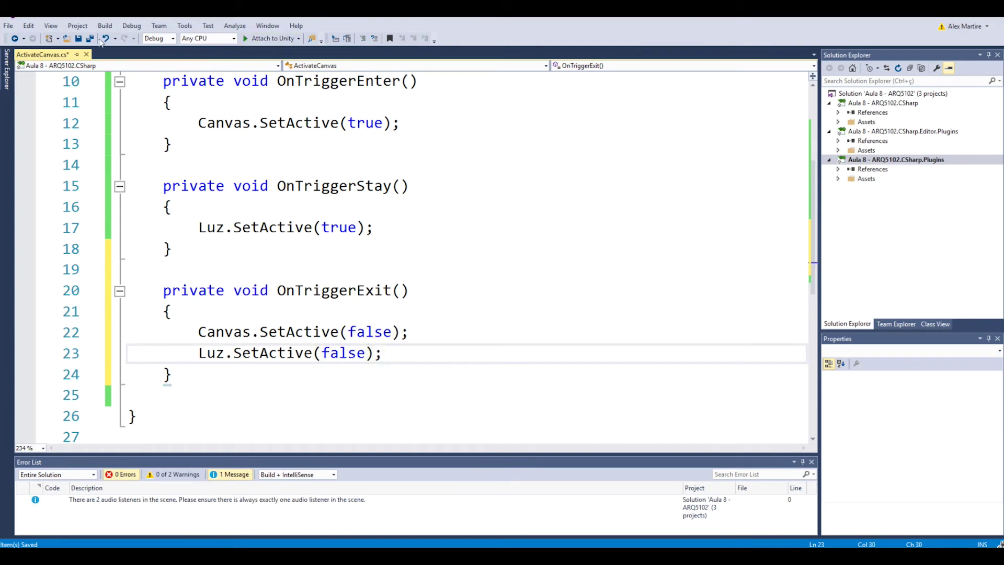
pyautogui.click(78, 38)
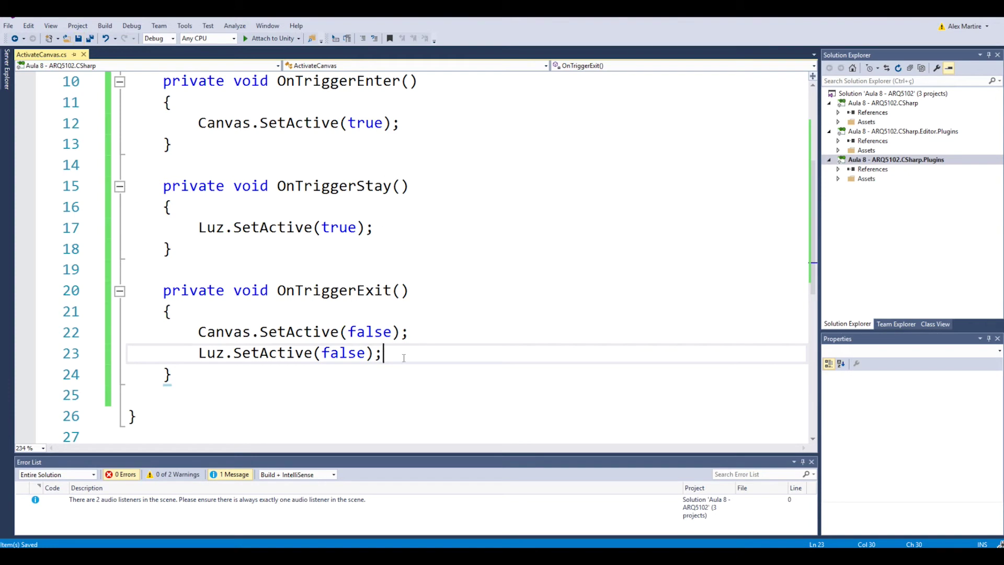
# Step: Back in Unity, play the game and walk into the totem trigger, then back out
pyautogui.moveTo(398, 557)
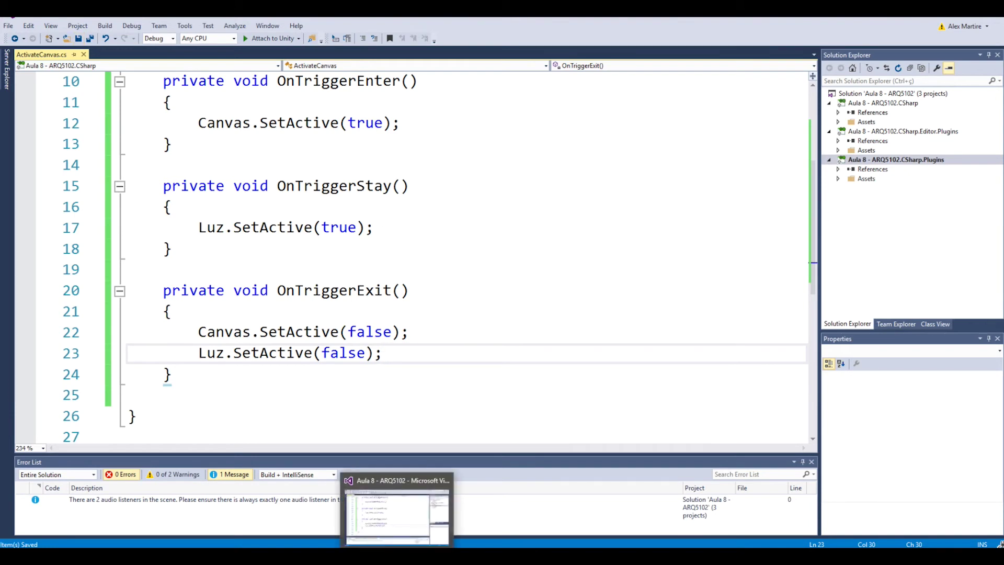
pyautogui.click(308, 557)
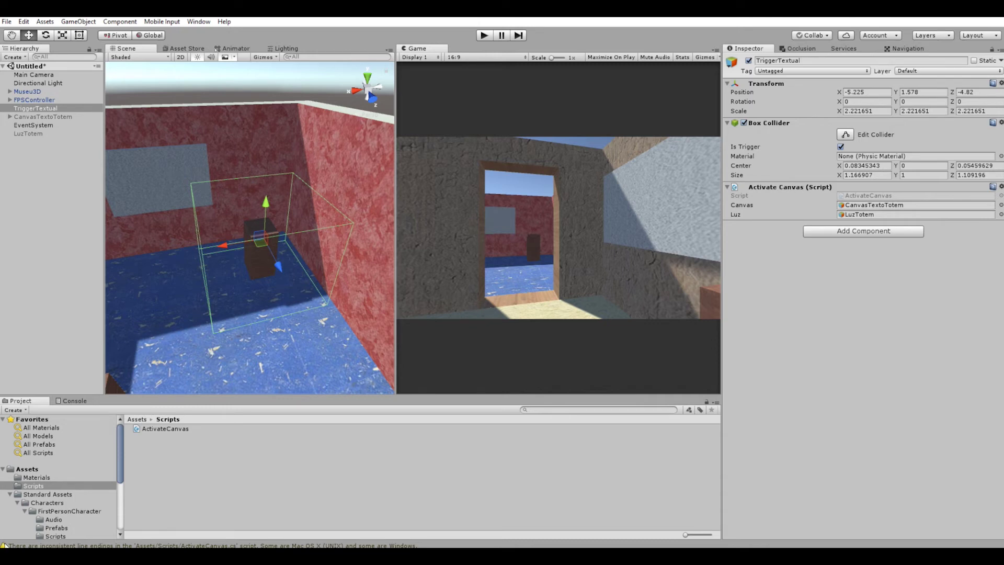
pyautogui.click(483, 35)
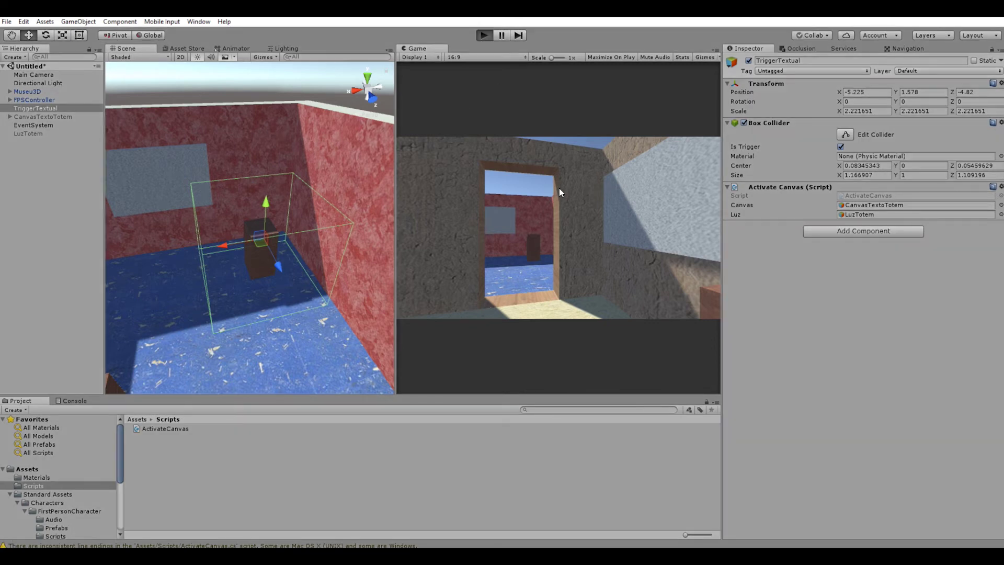
pyautogui.press('w')
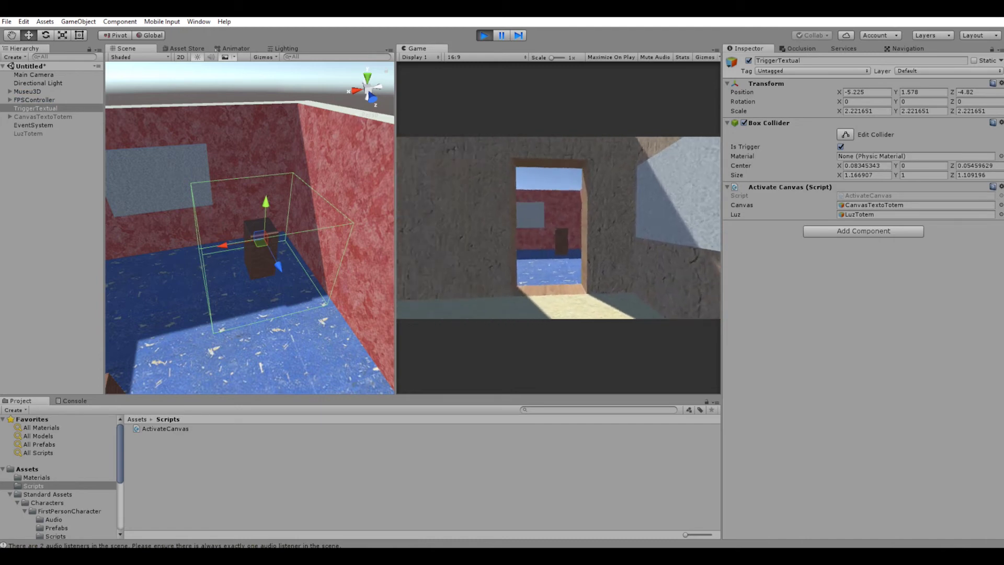
pyautogui.press('w')
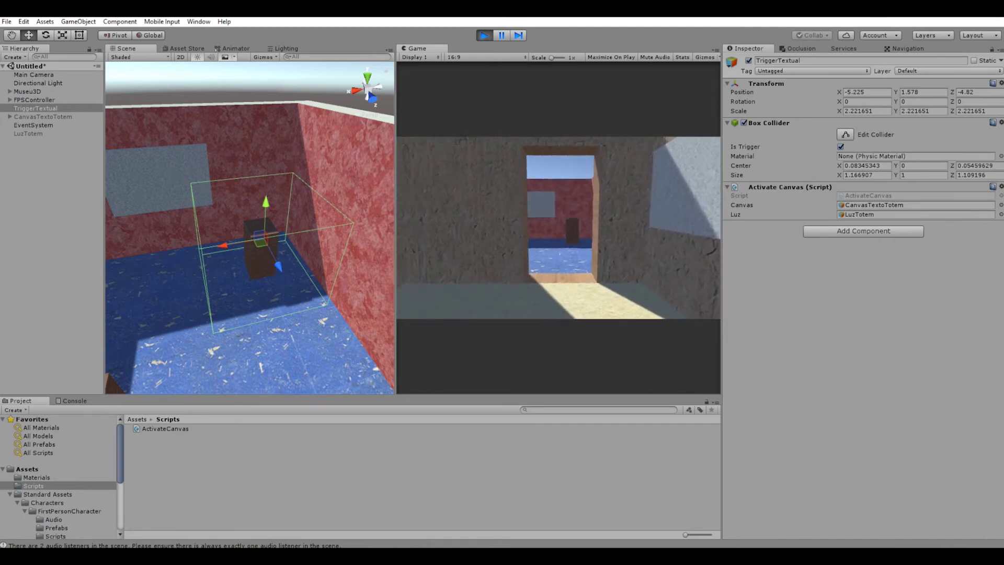
pyautogui.press('w')
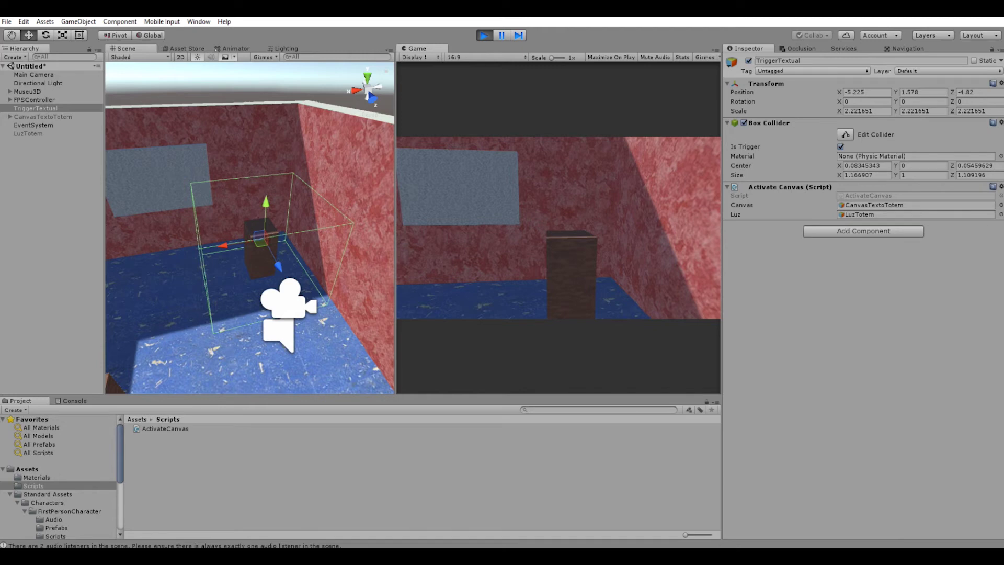
pyautogui.press('w')
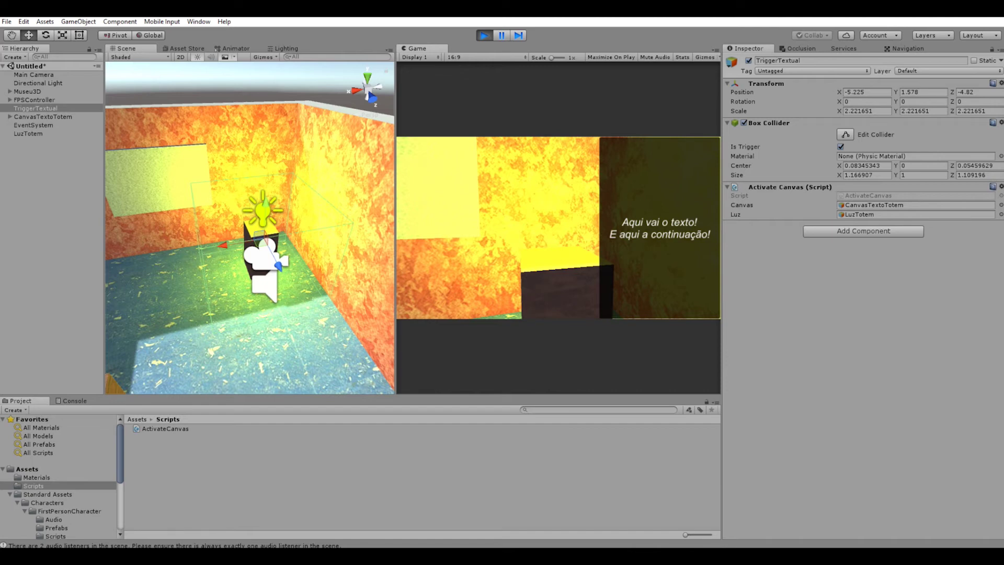
pyautogui.press('s')
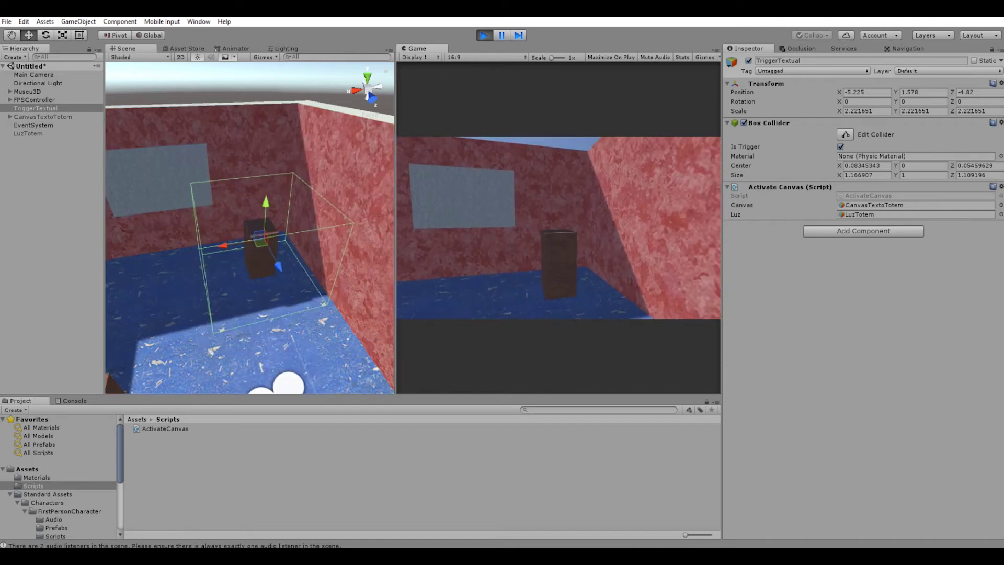
pyautogui.press('w')
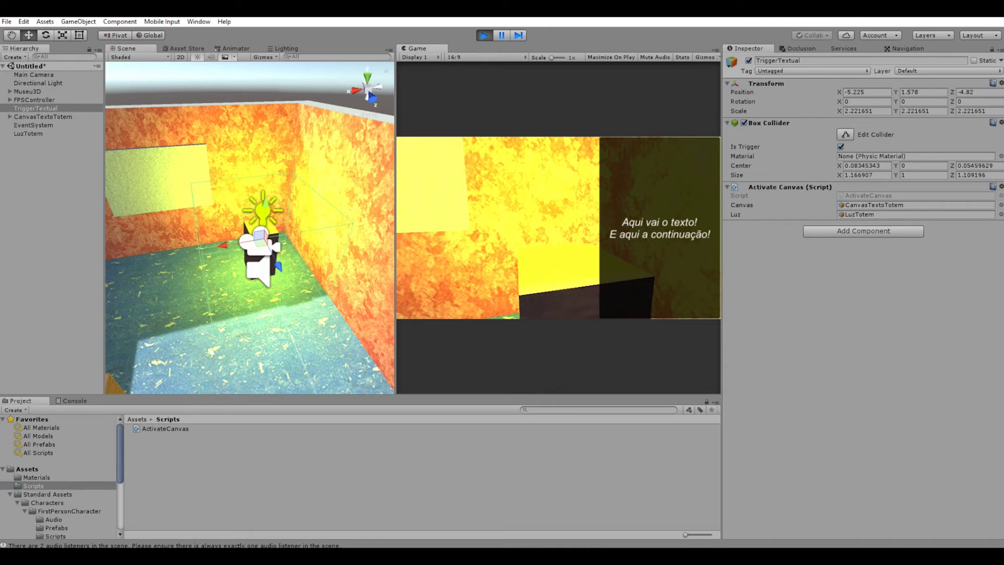
# Step: Step in and out of the totem trigger repeatedly to confirm light and text toggle, then stop the game
pyautogui.press('s')
pyautogui.press('w')
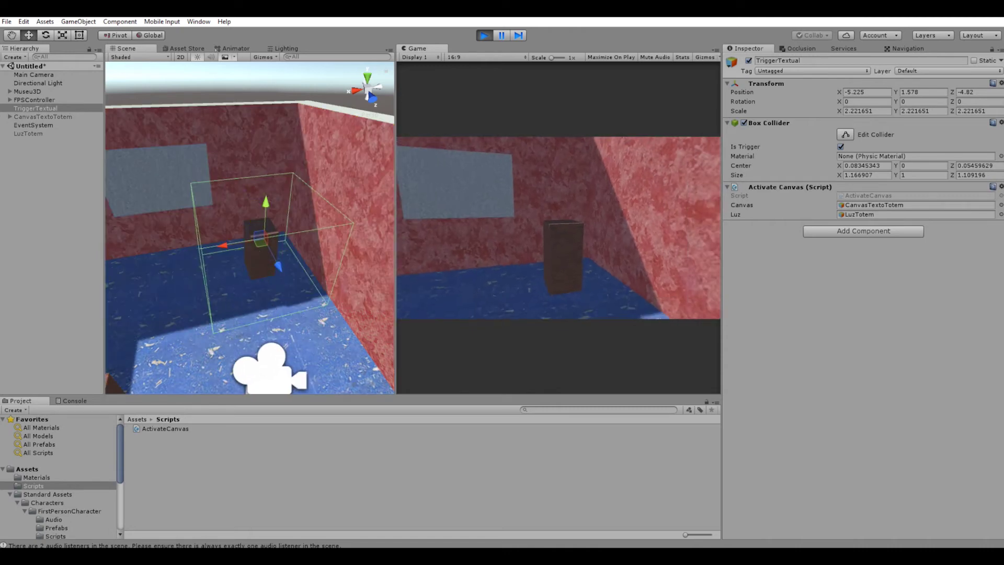
pyautogui.press('s')
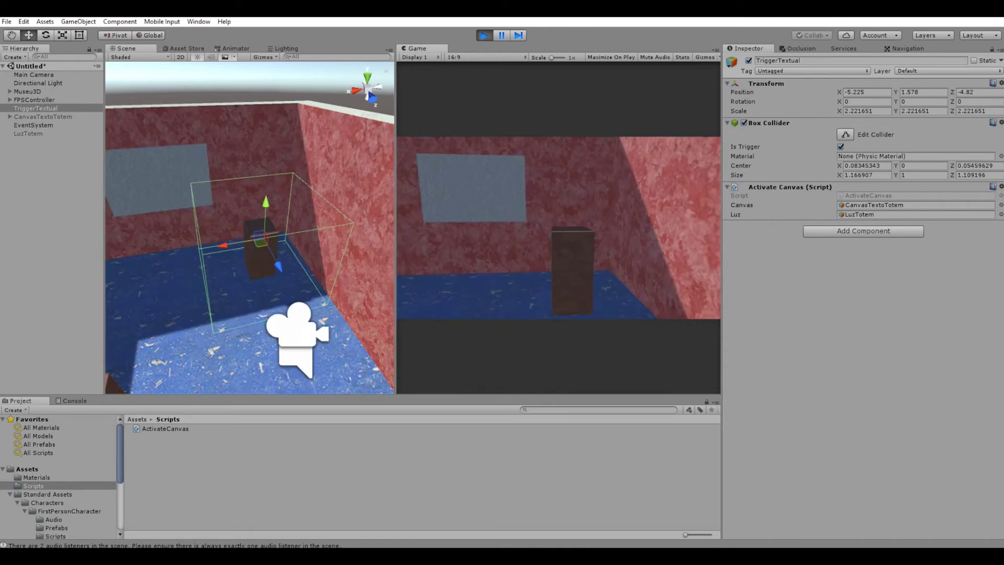
pyautogui.press('w')
pyautogui.press('s')
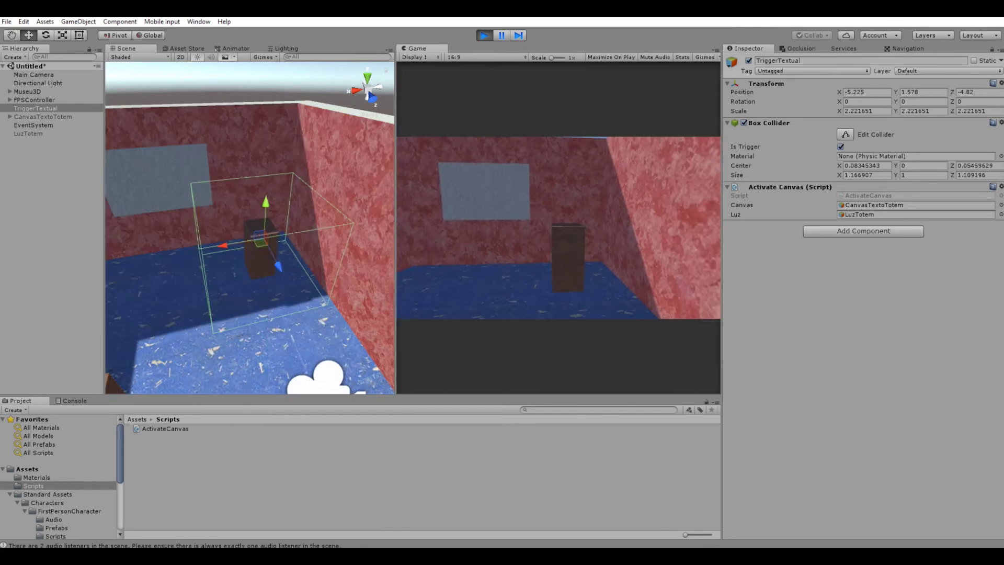
pyautogui.press('w')
pyautogui.press('s')
pyautogui.press('w')
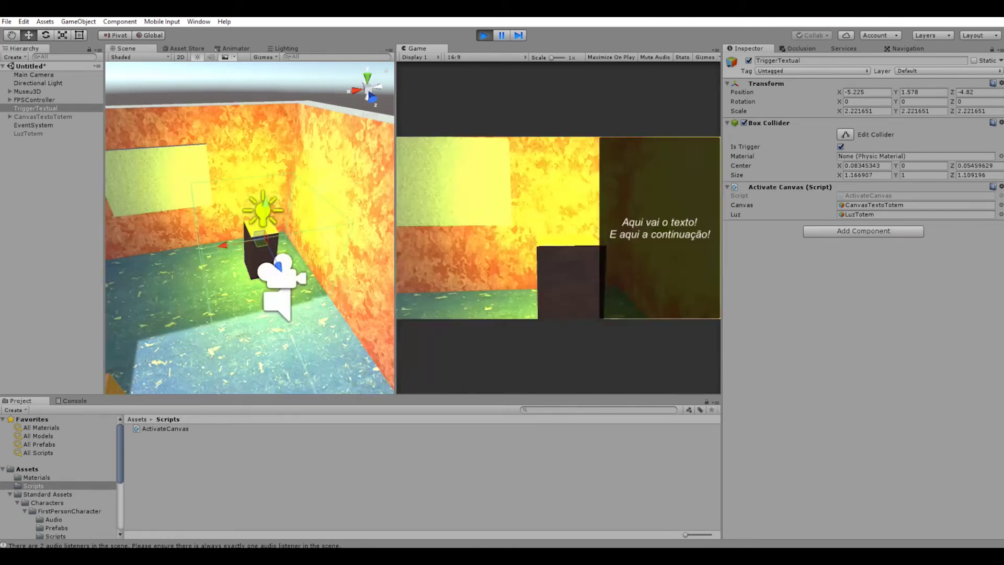
pyautogui.press('s')
pyautogui.press('w')
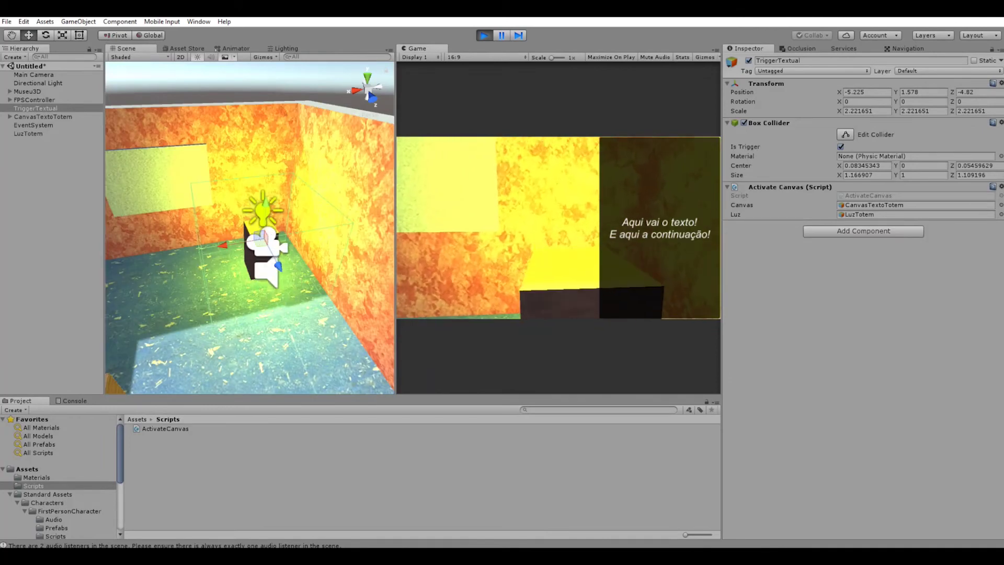
pyautogui.press('s')
pyautogui.press('w')
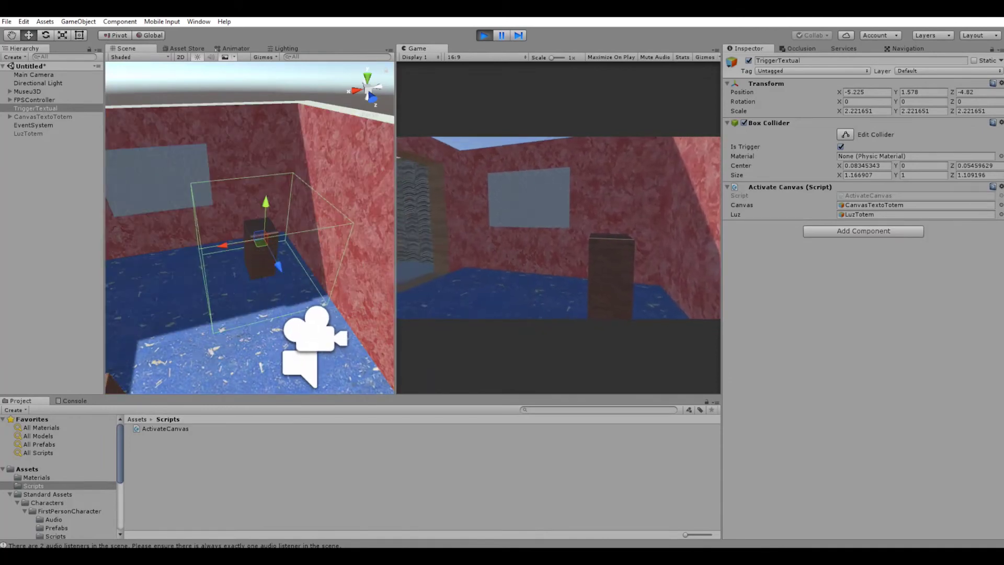
pyautogui.press('s')
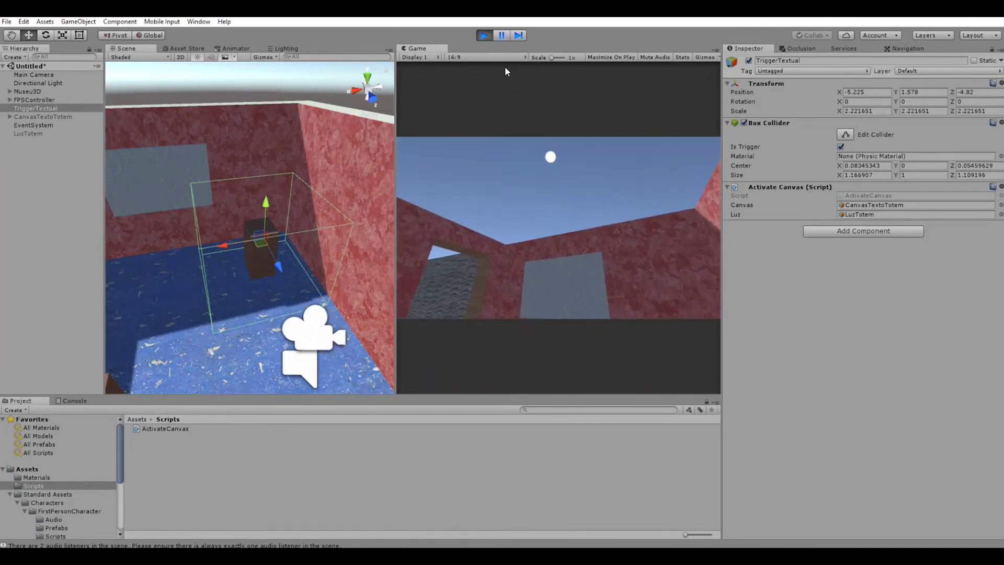
pyautogui.click(484, 35)
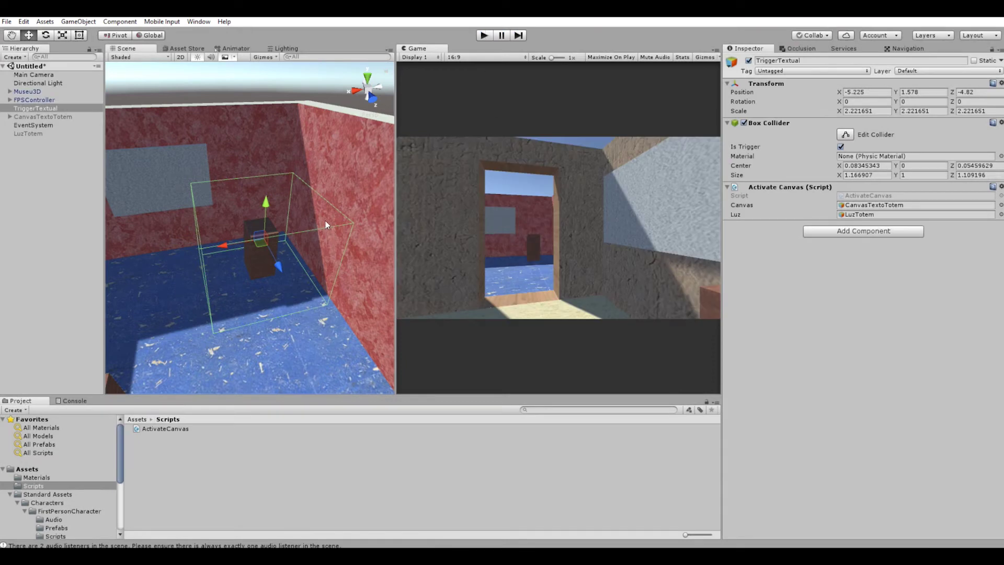
# Step: Select TriggerTextual in the Hierarchy and frame it in the Scene view
pyautogui.moveTo(325, 220)
pyautogui.keyDown('alt'); pyautogui.mouseDown()
pyautogui.moveTo(279, 295)
pyautogui.moveTo(266, 275)
pyautogui.moveTo(281, 277)
pyautogui.mouseUp(); pyautogui.keyUp('alt')
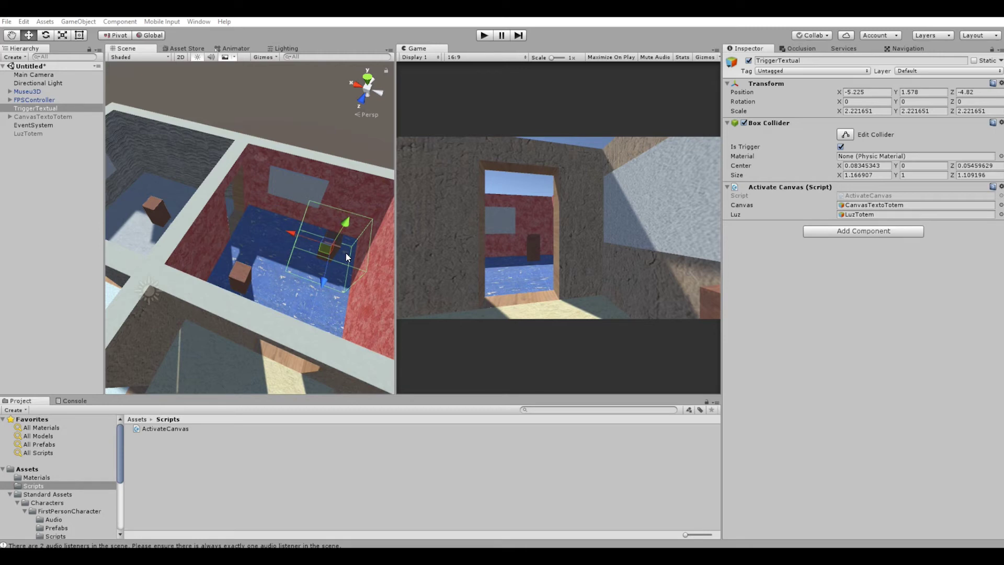
pyautogui.moveTo(346, 253)
pyautogui.keyDown('alt'); pyautogui.mouseDown()
pyautogui.moveTo(265, 199)
pyautogui.moveTo(227, 189)
pyautogui.moveTo(330, 245)
pyautogui.mouseUp(); pyautogui.keyUp('alt')
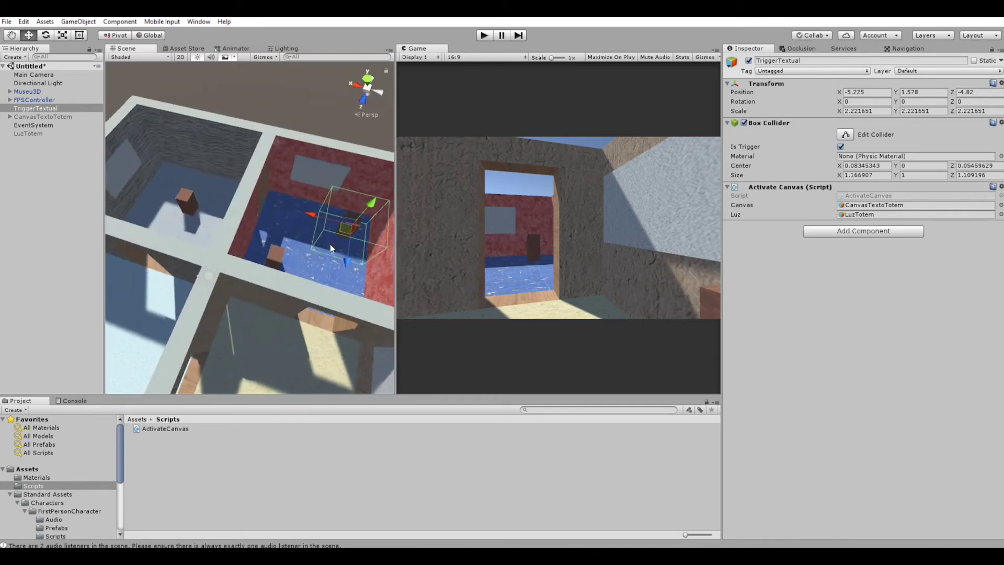
pyautogui.click(10, 187)
pyautogui.click(44, 108)
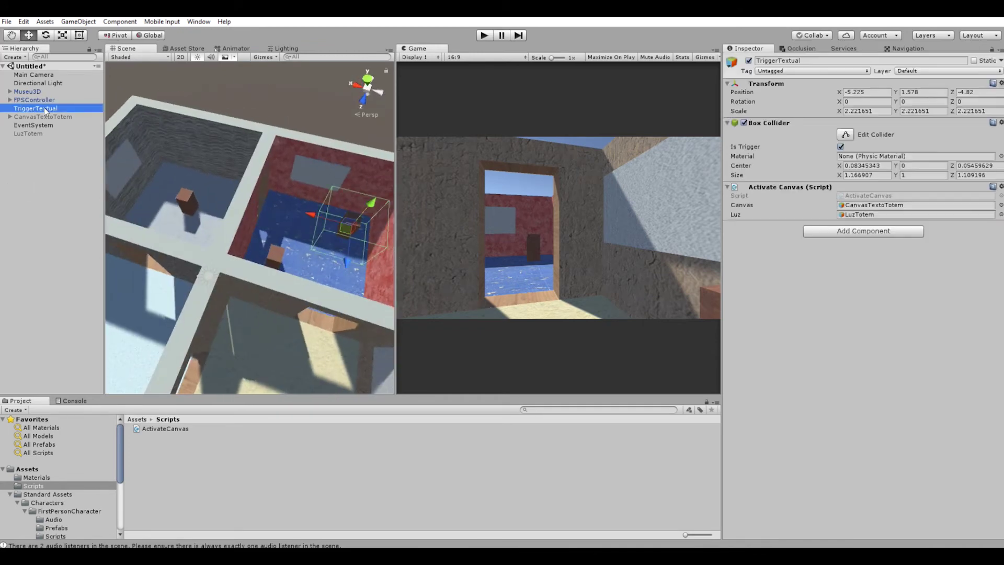
pyautogui.press('f')
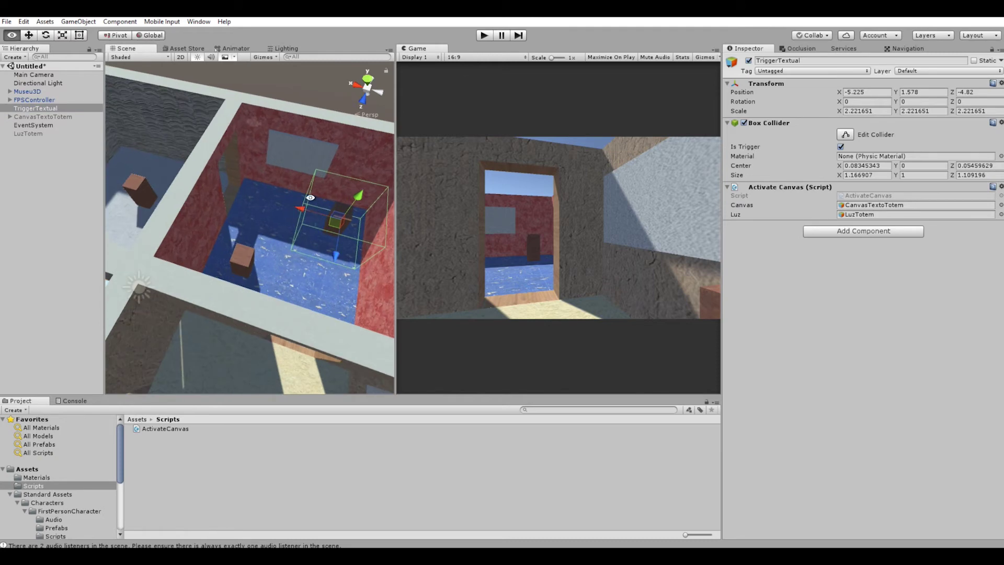
pyautogui.keyDown('alt'); pyautogui.moveTo(312, 216); pyautogui.dragTo(409, 255); pyautogui.keyUp('alt')
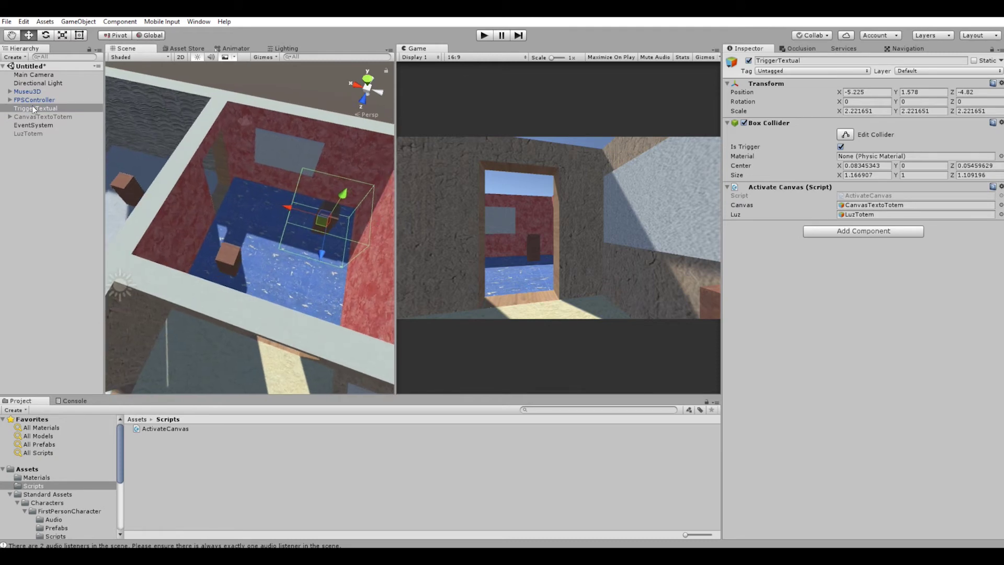
pyautogui.moveTo(218, 162)
pyautogui.keyDown('alt'); pyautogui.mouseDown()
pyautogui.moveTo(243, 163)
pyautogui.moveTo(186, 247)
pyautogui.moveTo(326, 242)
pyautogui.mouseUp(); pyautogui.keyUp('alt')
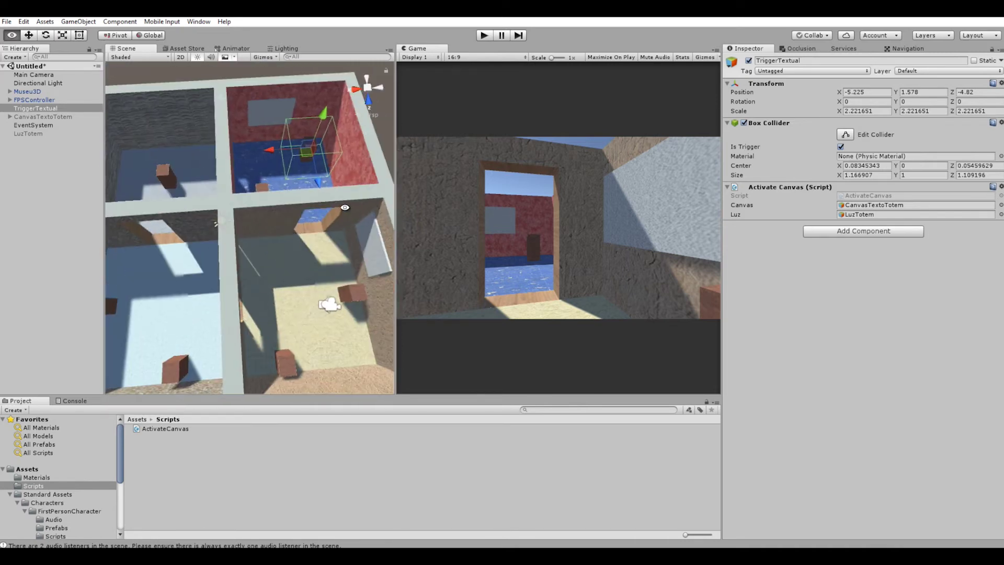
pyautogui.moveTo(325, 243); pyautogui.dragTo(331, 279, button='middle')
pyautogui.click(24, 106)
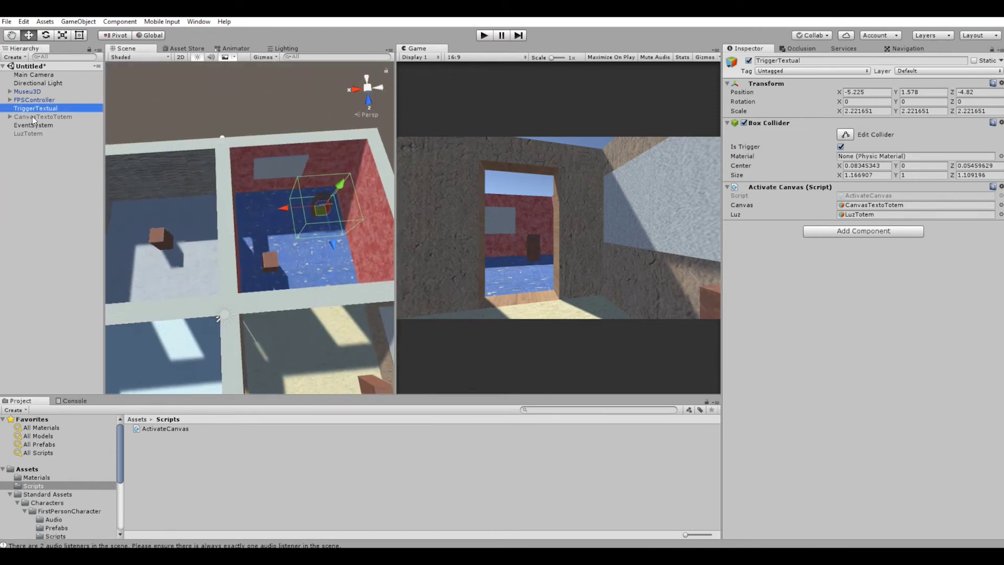
# Step: Duplicate TriggerTextual into TriggerTextual (1) and view the copy around the neighbouring room's block
pyautogui.hotkey('ctrl', 'd')
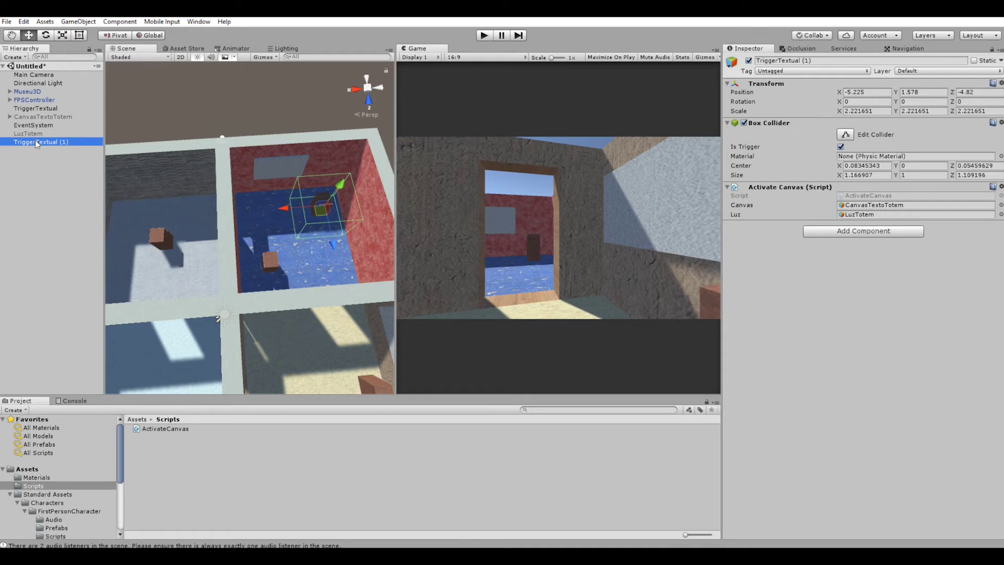
pyautogui.moveTo(304, 202)
pyautogui.keyDown('alt'); pyautogui.mouseDown()
pyautogui.moveTo(117, 213)
pyautogui.moveTo(261, 197)
pyautogui.moveTo(237, 218)
pyautogui.moveTo(220, 199)
pyautogui.moveTo(237, 200)
pyautogui.mouseUp(); pyautogui.keyUp('alt')
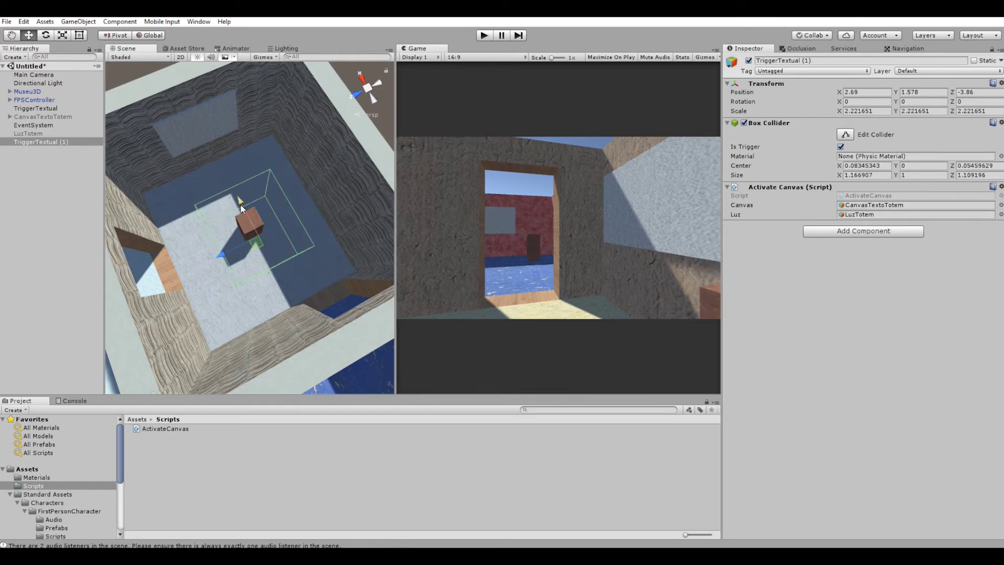
pyautogui.keyDown('alt'); pyautogui.moveTo(289, 217); pyautogui.dragTo(279, 190); pyautogui.keyUp('alt')
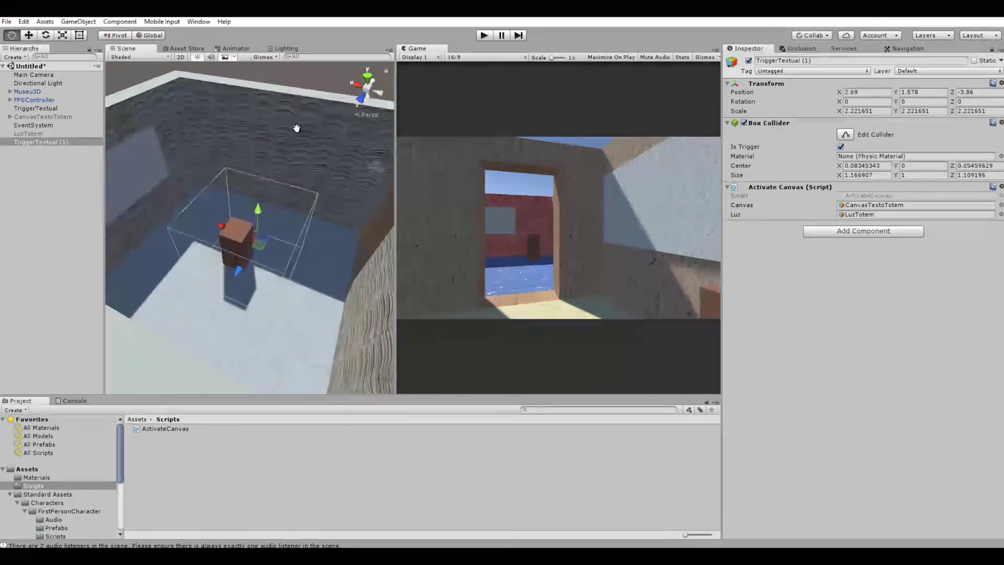
pyautogui.scroll(2, 278, 189)
pyautogui.scroll(2, 278, 189)
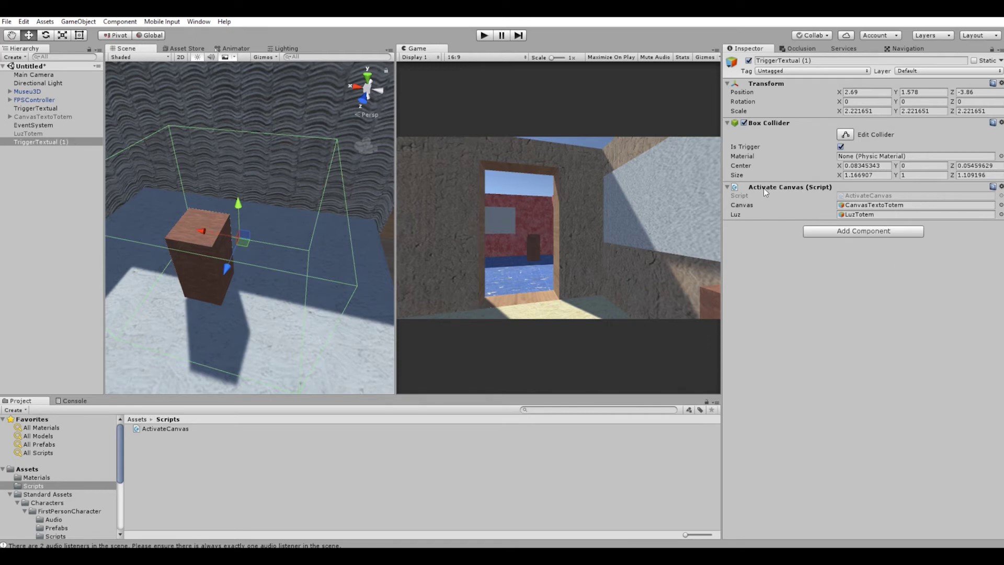
# Step: Remove the Activate Canvas script component from the copied trigger
pyautogui.click(1001, 187)
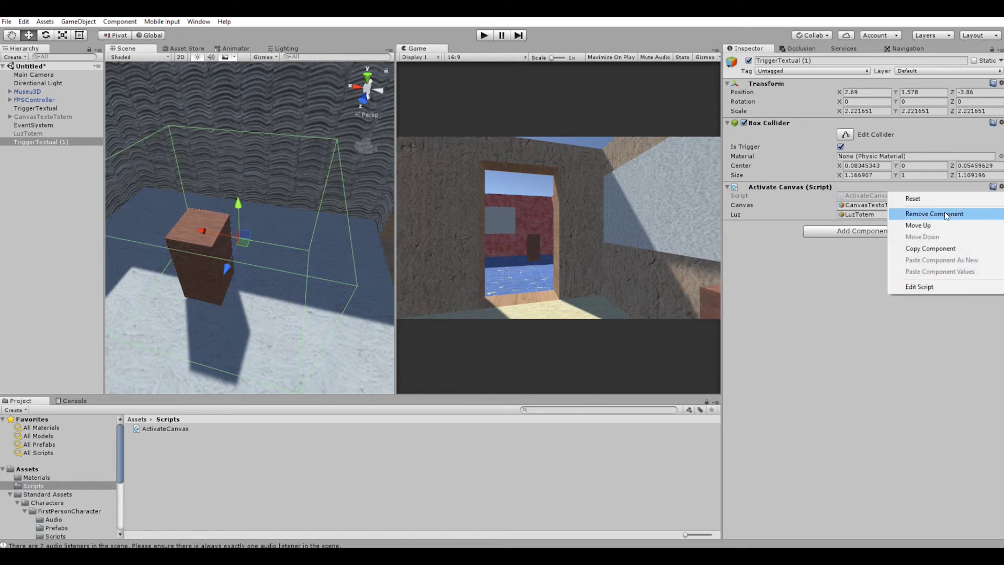
pyautogui.click(947, 214)
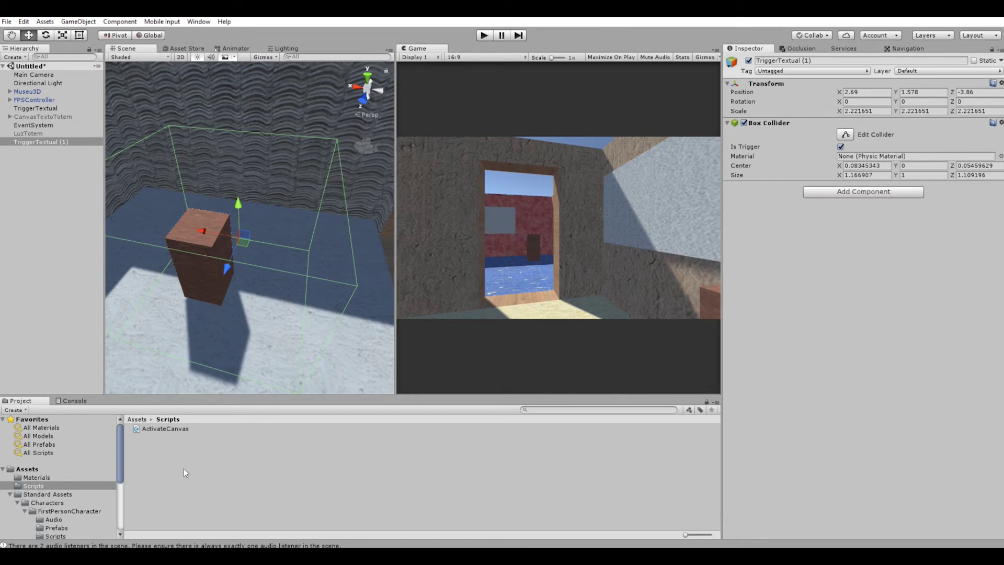
pyautogui.click(58, 237)
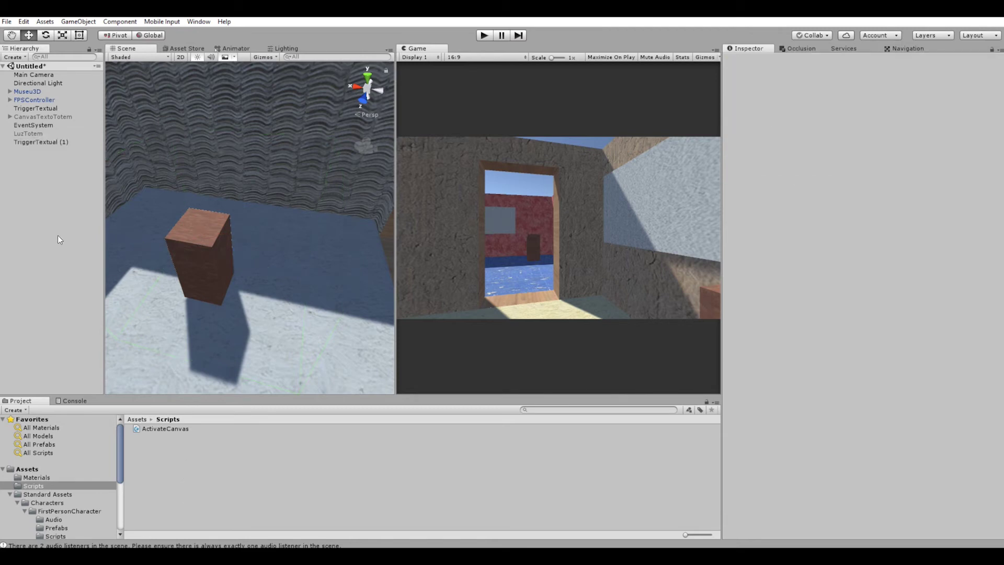
pyautogui.click(52, 140)
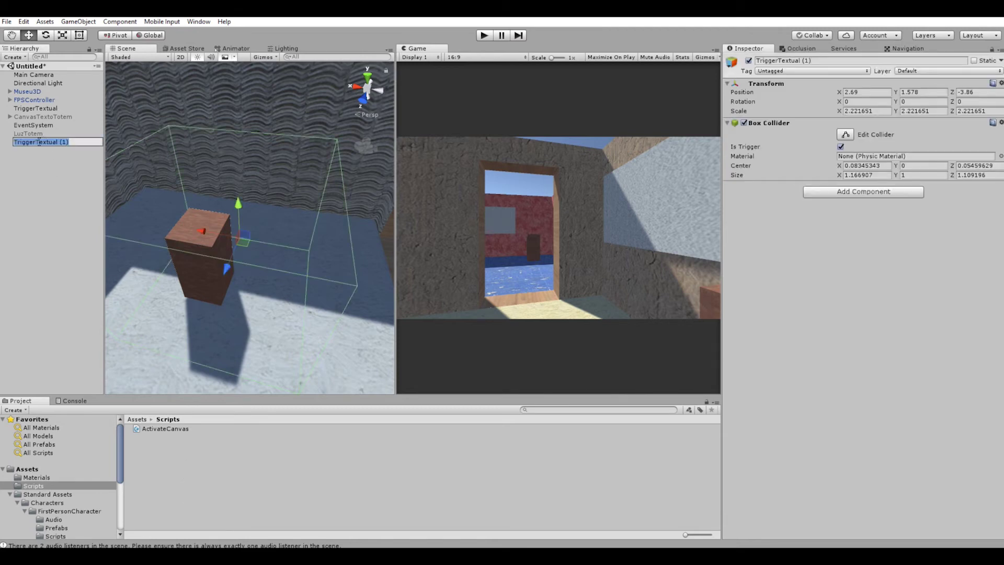
# Step: Rename TriggerTextual (1) to TriggerTecla in the Hierarchy
pyautogui.click(38, 141)
pyautogui.moveTo(36, 141); pyautogui.dragTo(68, 141)
pyautogui.write('Bot')
pyautogui.write('ao')
pyautogui.press('BackSpace')
pyautogui.press('BackSpace')
pyautogui.press('BackSpace')
pyautogui.press('BackSpace')
pyautogui.press('BackSpace')
pyautogui.write('Tecla')
pyautogui.press('Return')
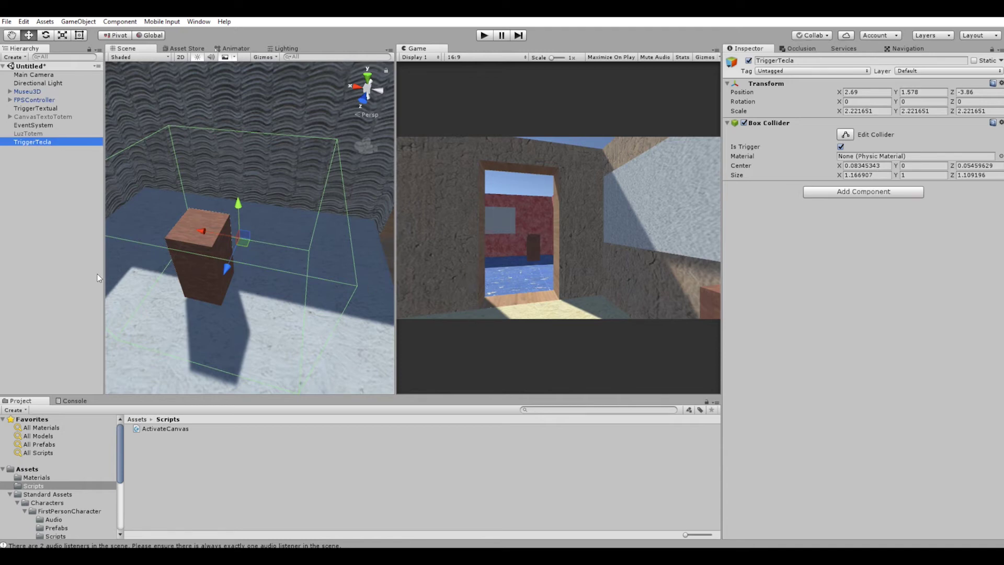
pyautogui.click(50, 273)
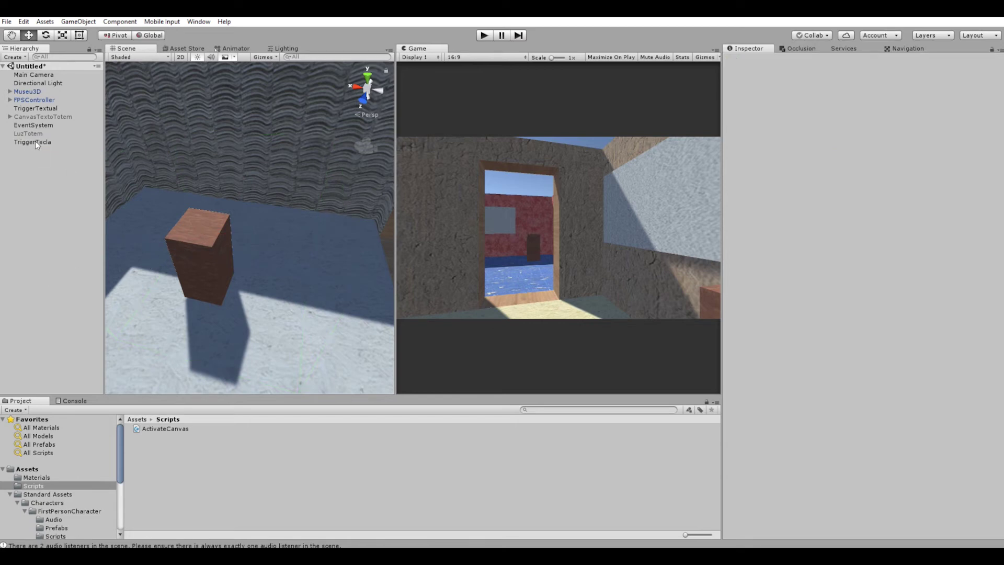
# Step: Create a Screen Space - Overlay UI Canvas and rename it CanvasChamada
pyautogui.rightClick(34, 174)
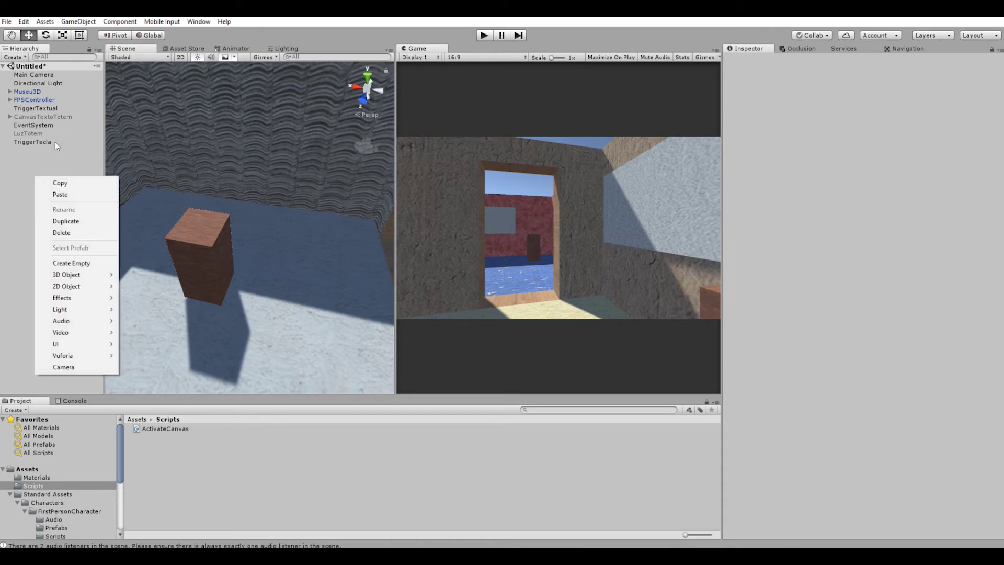
pyautogui.click(81, 23)
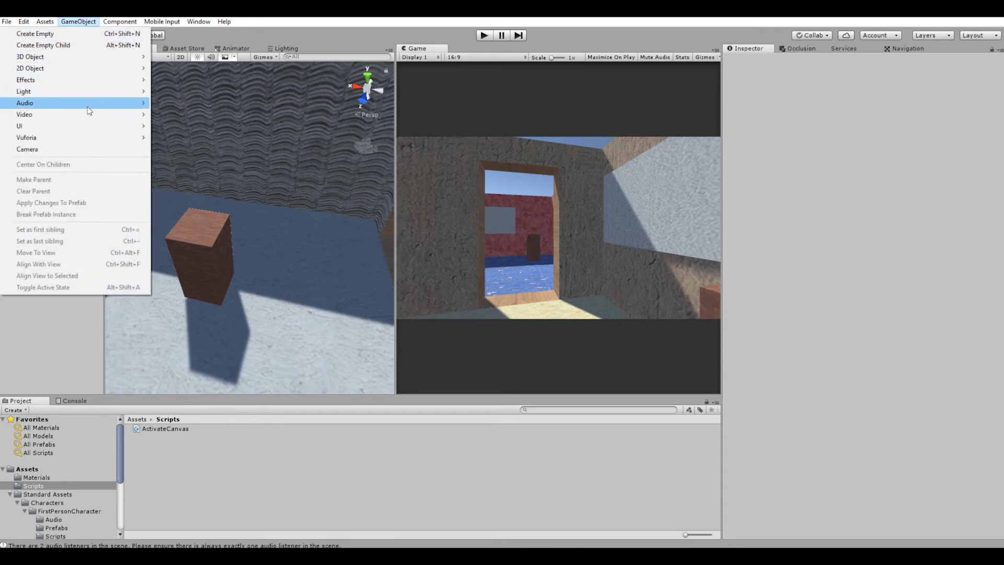
pyautogui.moveTo(82, 131)
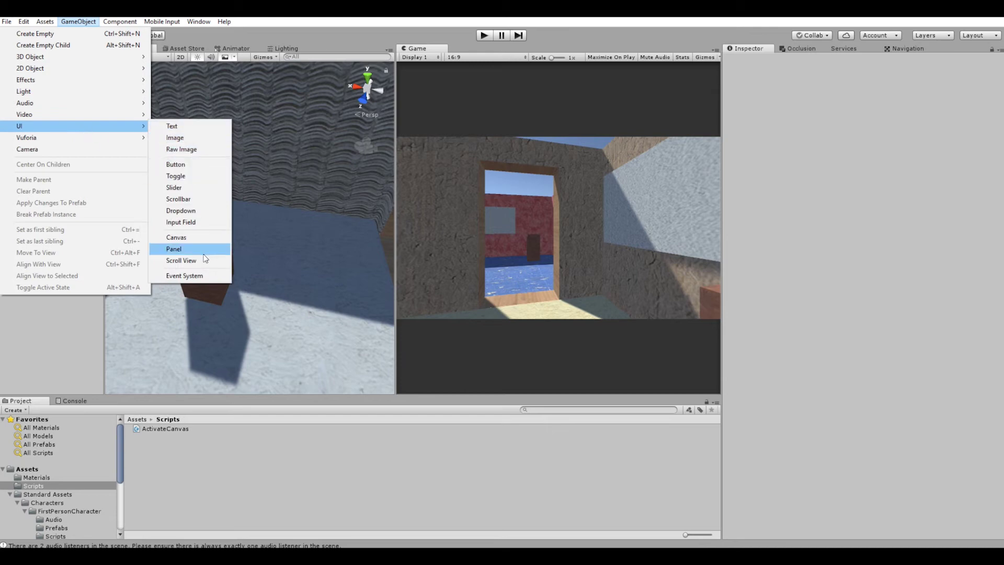
pyautogui.click(183, 239)
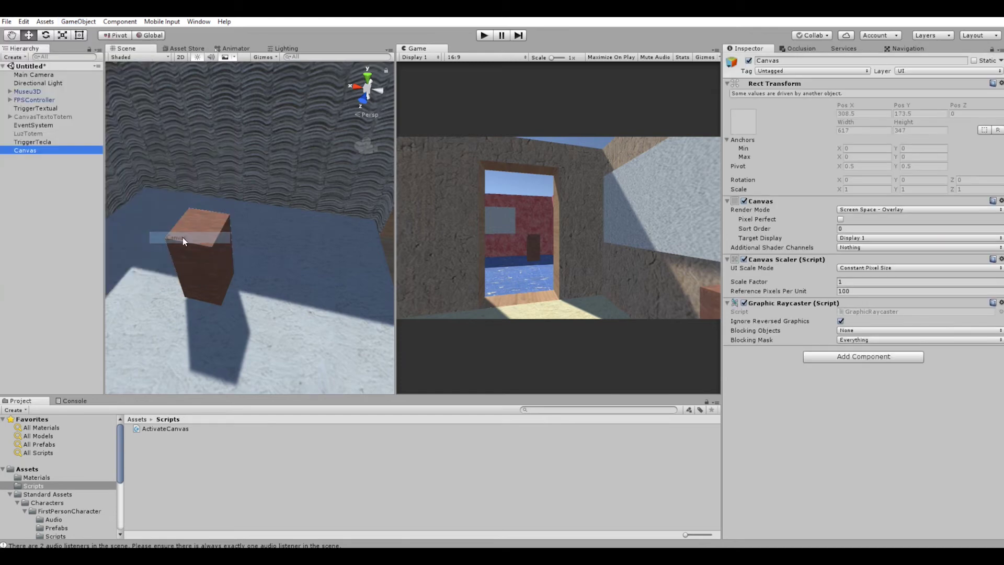
pyautogui.click(40, 149)
pyautogui.click(39, 148)
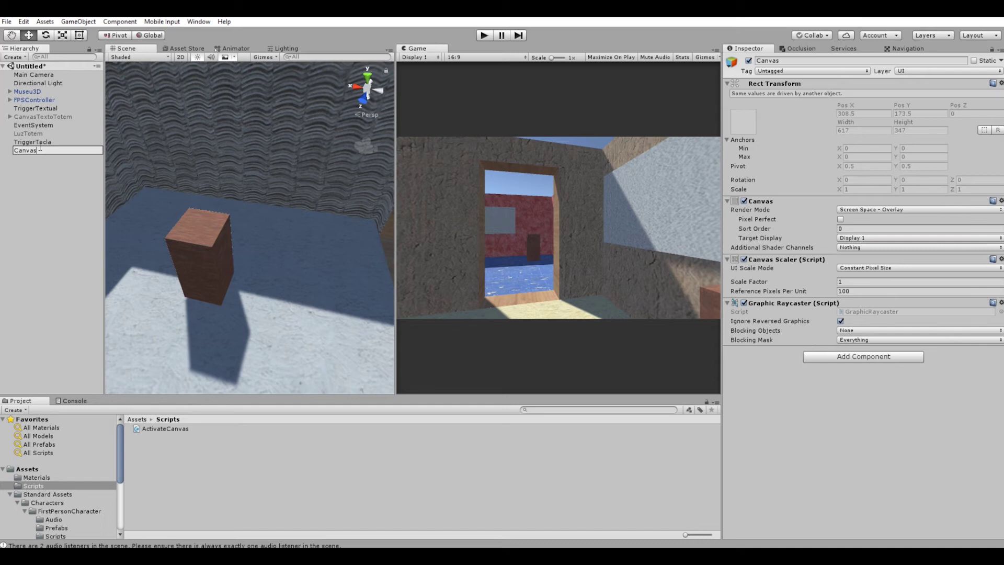
pyautogui.write('Cham')
pyautogui.write('ada')
pyautogui.press('Return')
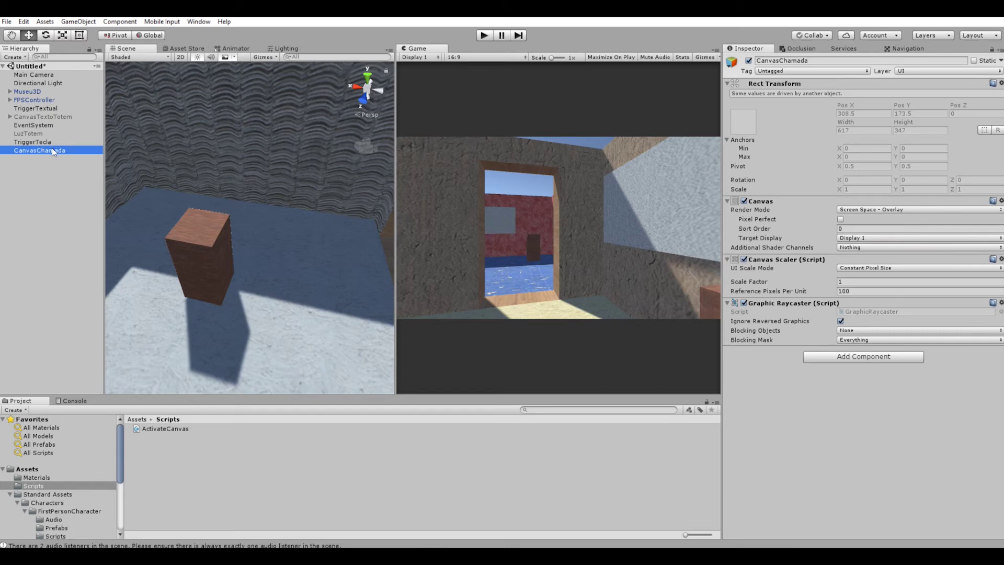
# Step: Add a Text child under CanvasChamada reading 'Pressione a tecla E'
pyautogui.rightClick(47, 152)
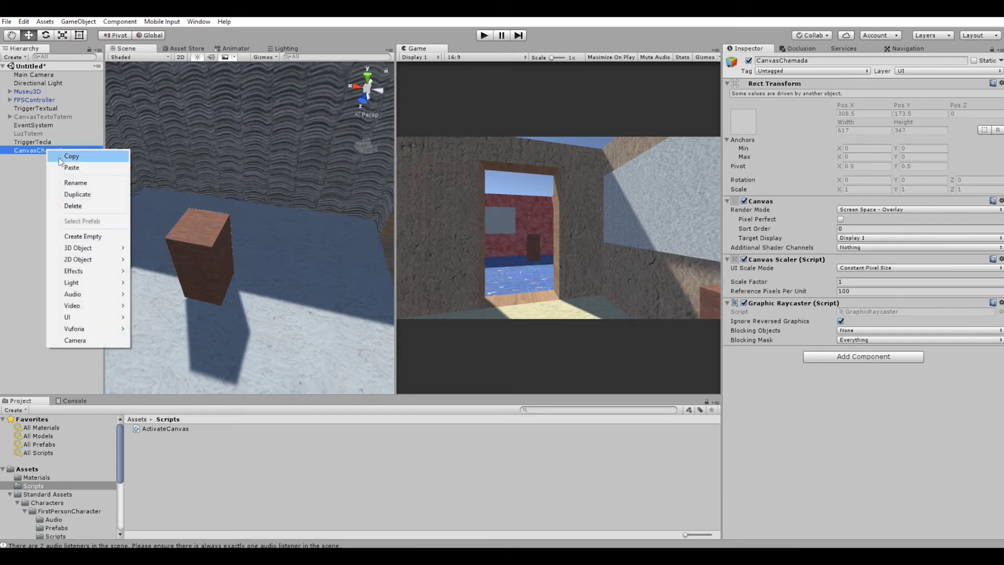
pyautogui.moveTo(101, 317)
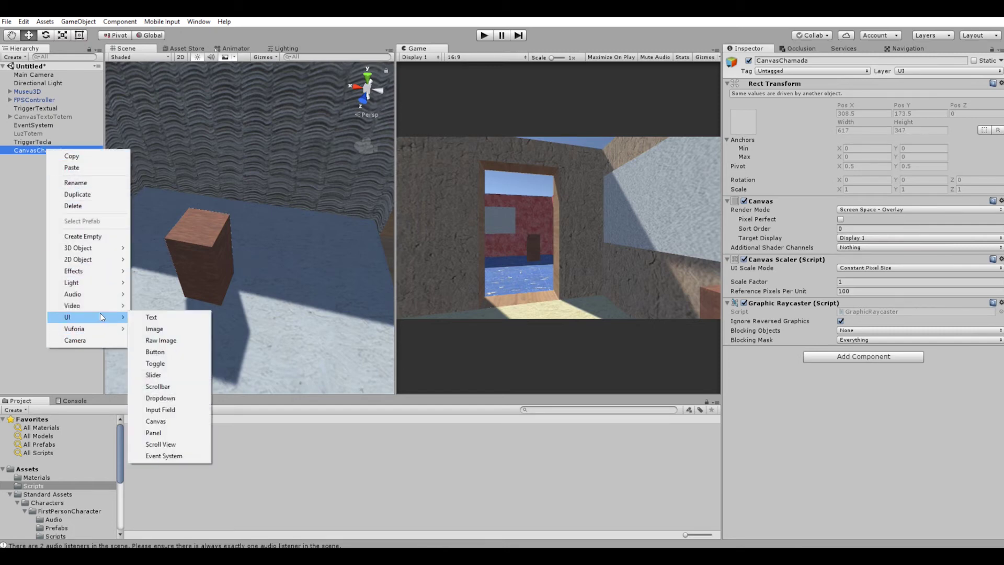
pyautogui.click(152, 318)
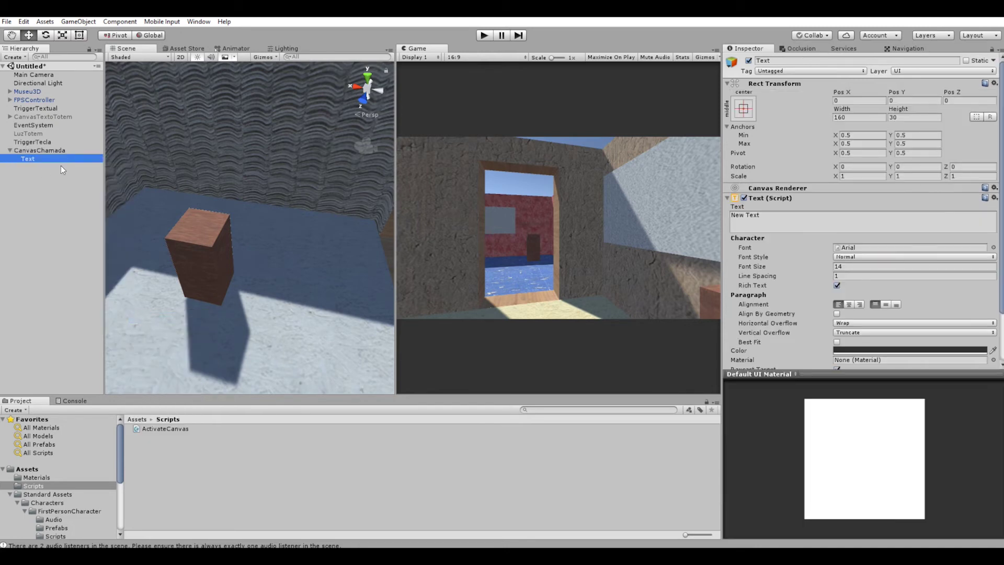
pyautogui.click(816, 222)
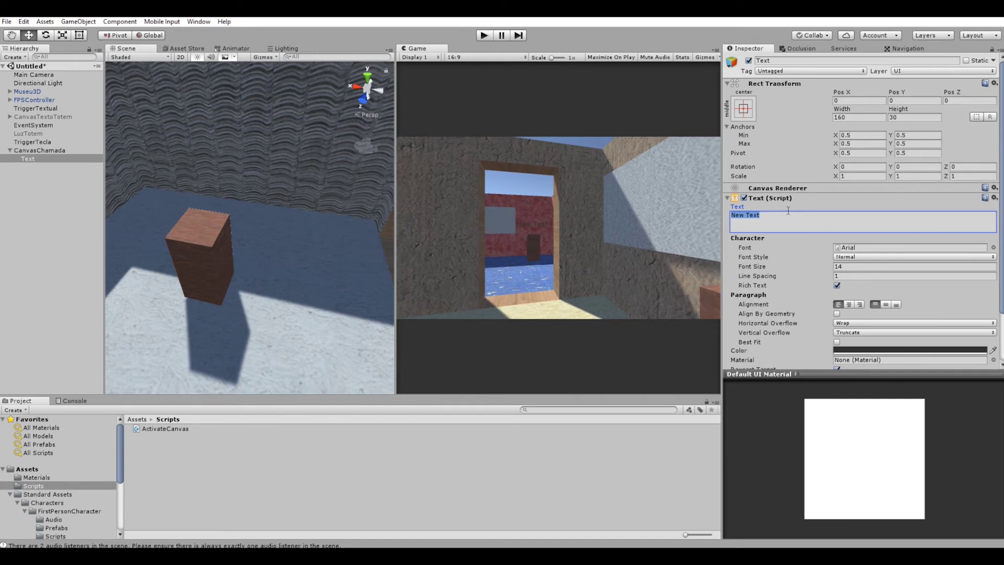
pyautogui.write('Pre')
pyautogui.write('ssione ')
pyautogui.write('a tecla')
pyautogui.write(' E')
# Step: Colour the prompt text yellow (FFED00) and align it center and middle
pyautogui.click(849, 349)
pyautogui.moveTo(633, 361); pyautogui.dragTo(642, 280)
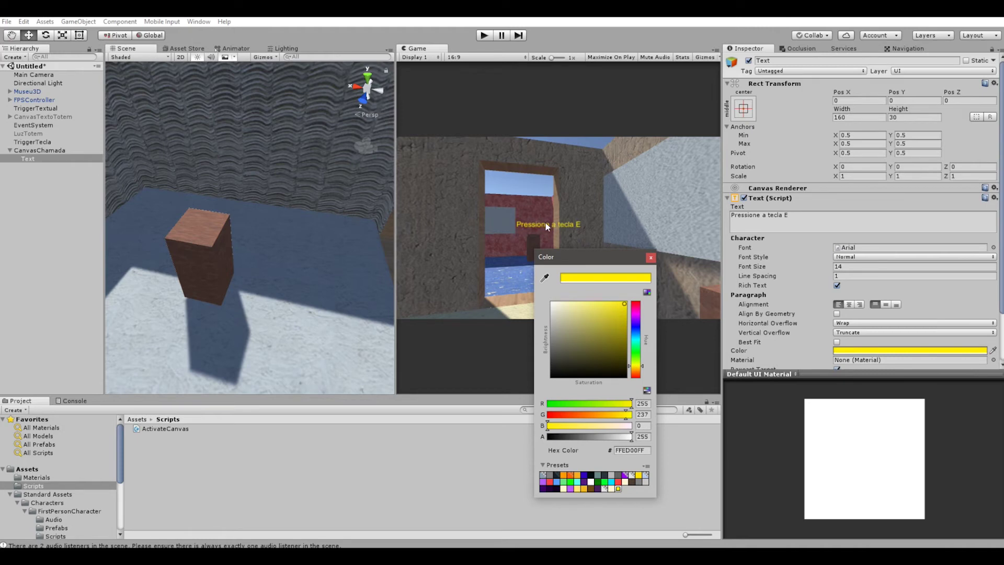
pyautogui.click(650, 259)
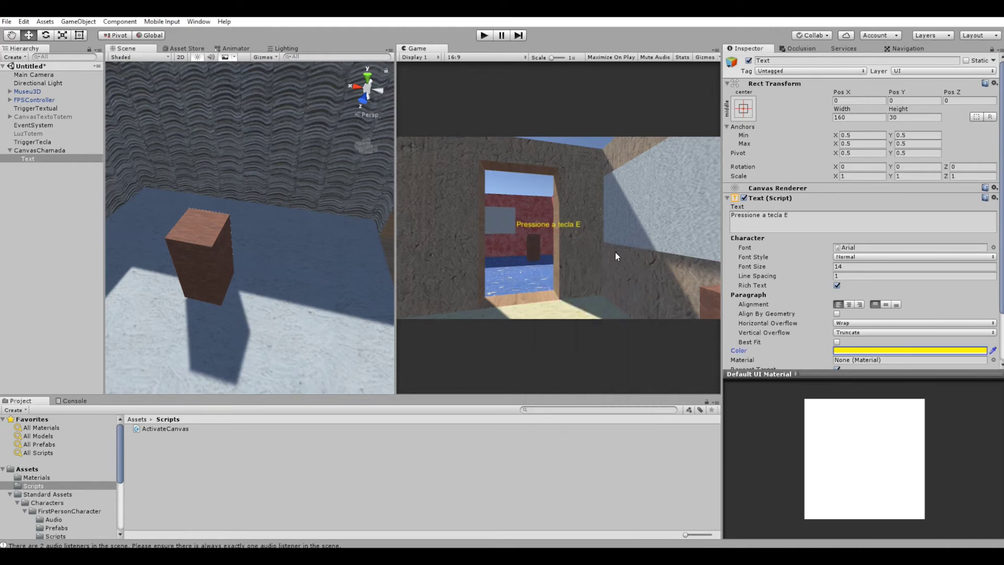
pyautogui.click(850, 305)
pyautogui.click(884, 305)
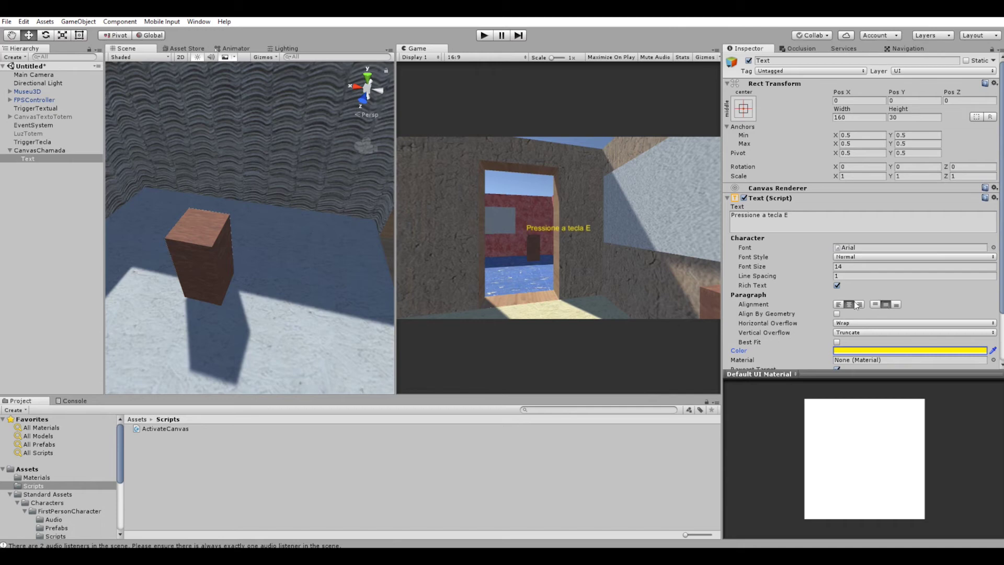
pyautogui.click(32, 151)
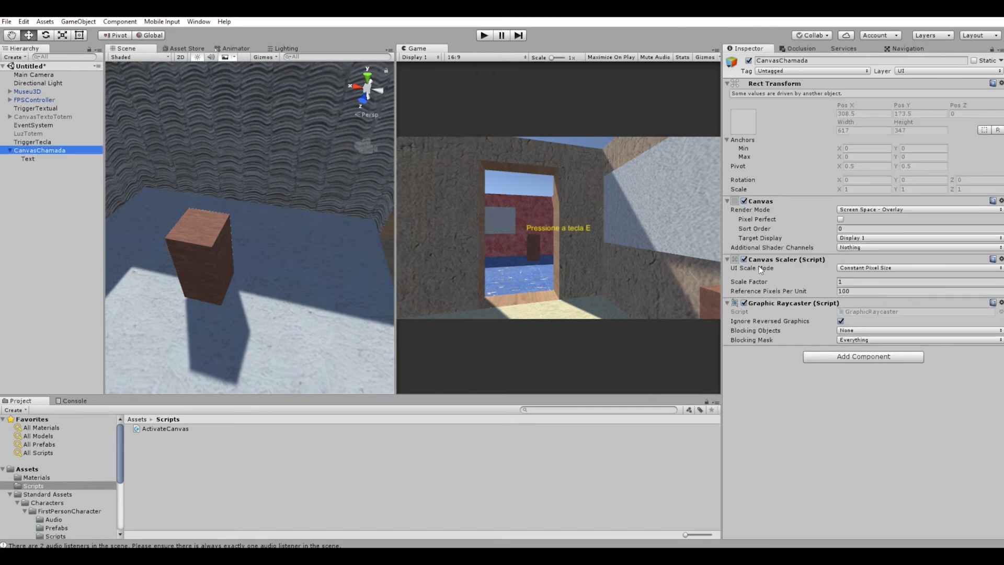
# Step: Set CanvasChamada's Canvas Scaler to Scale With Screen Size at 800 x 600 reference
pyautogui.click(865, 267)
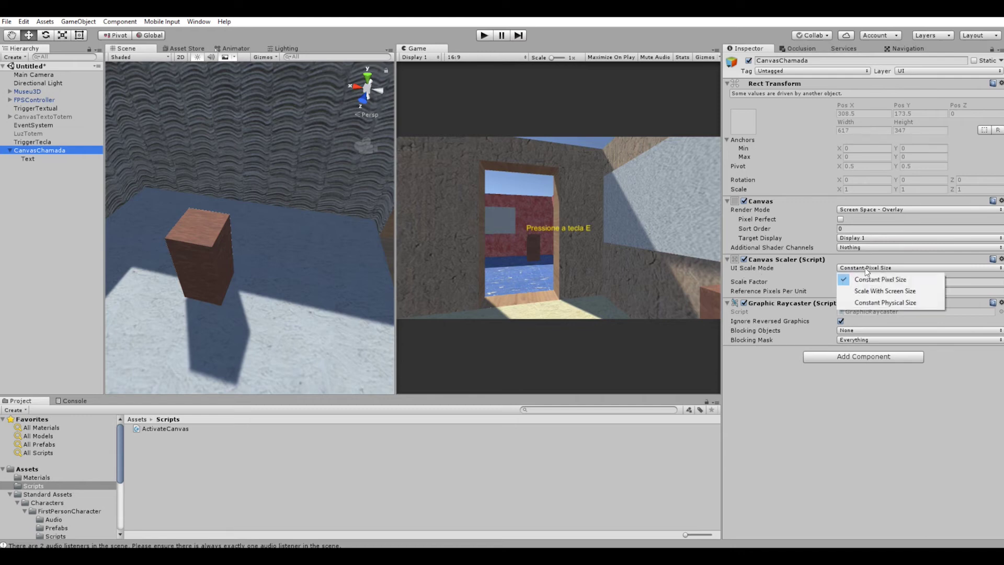
pyautogui.click(887, 290)
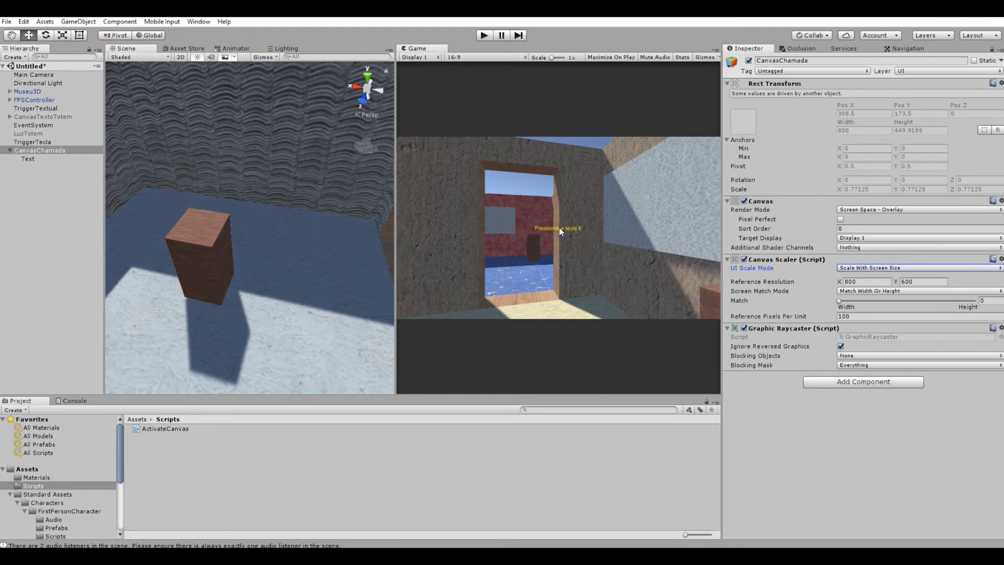
pyautogui.click(28, 159)
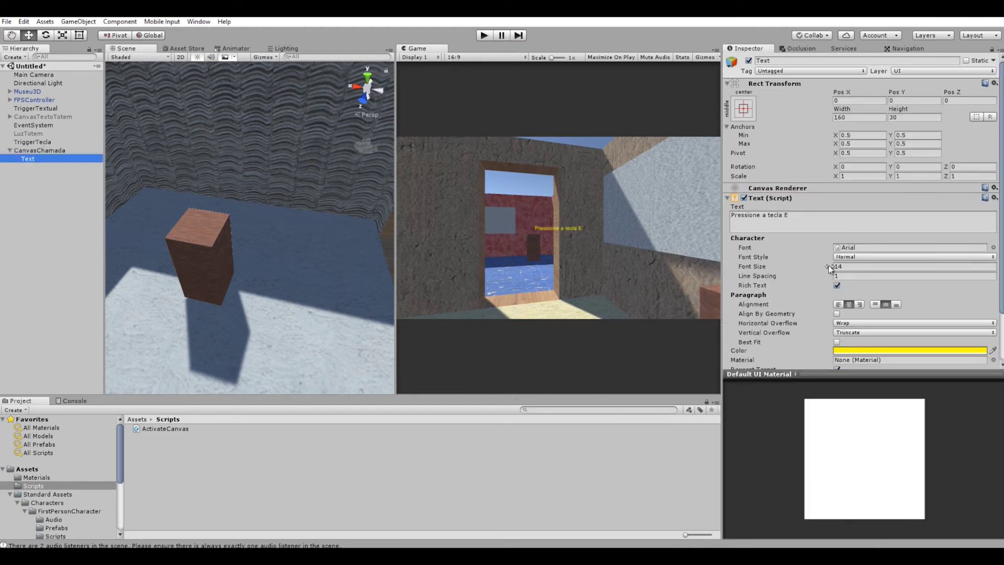
# Step: Set the prompt text's font size to 33
pyautogui.moveTo(830, 266); pyautogui.dragTo(837, 267)
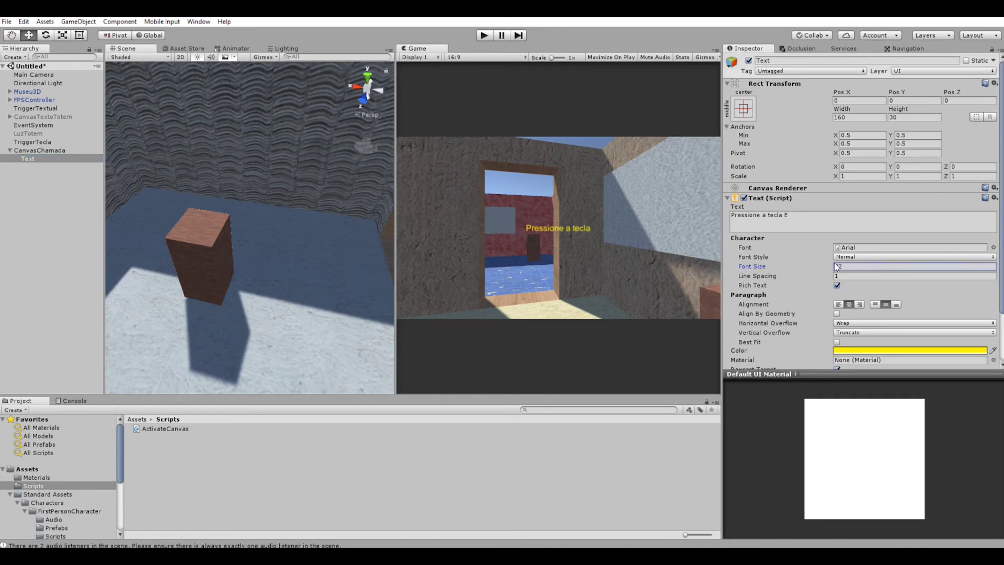
pyautogui.write('32')
pyautogui.press('BackSpace')
pyautogui.write('3')
# Step: Resize the text box to width 298.2, height 111.7 and move it to Pos Y -160
pyautogui.moveTo(843, 108)
pyautogui.mouseDown()
pyautogui.moveTo(853, 108)
pyautogui.moveTo(1, 153)
pyautogui.mouseUp()
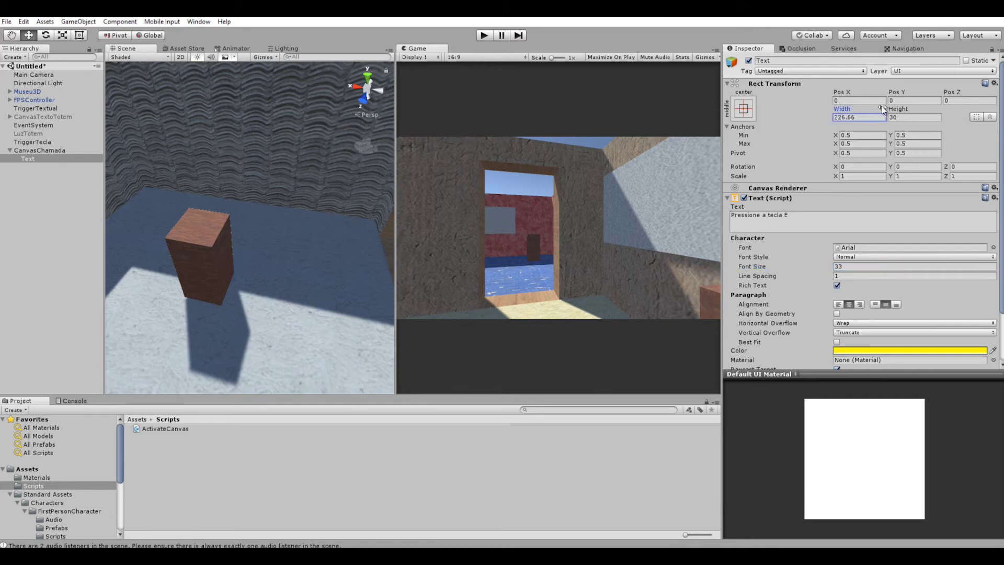
pyautogui.moveTo(896, 109)
pyautogui.mouseDown()
pyautogui.moveTo(952, 108)
pyautogui.moveTo(2, 152)
pyautogui.mouseUp()
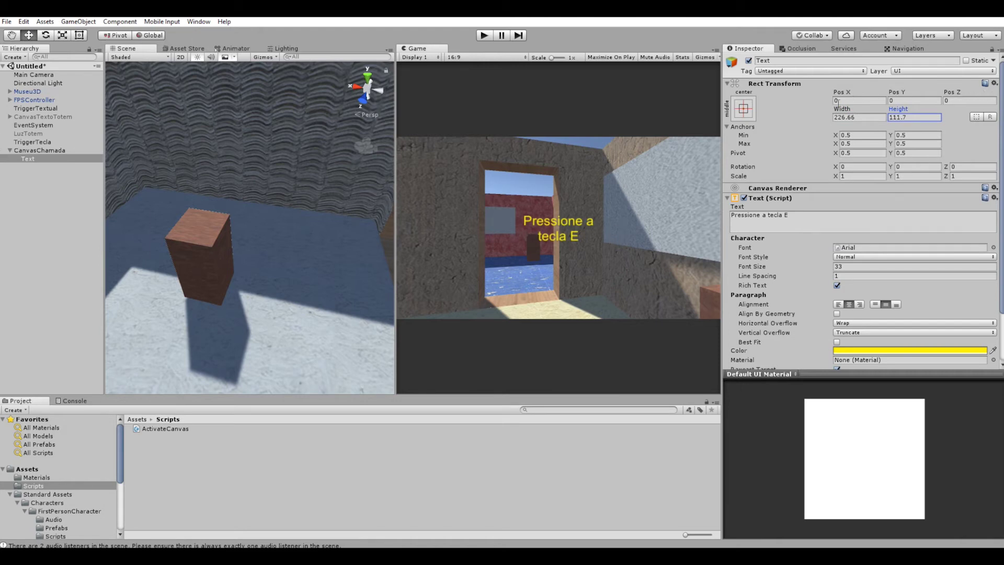
pyautogui.moveTo(837, 111); pyautogui.dragTo(61, 147)
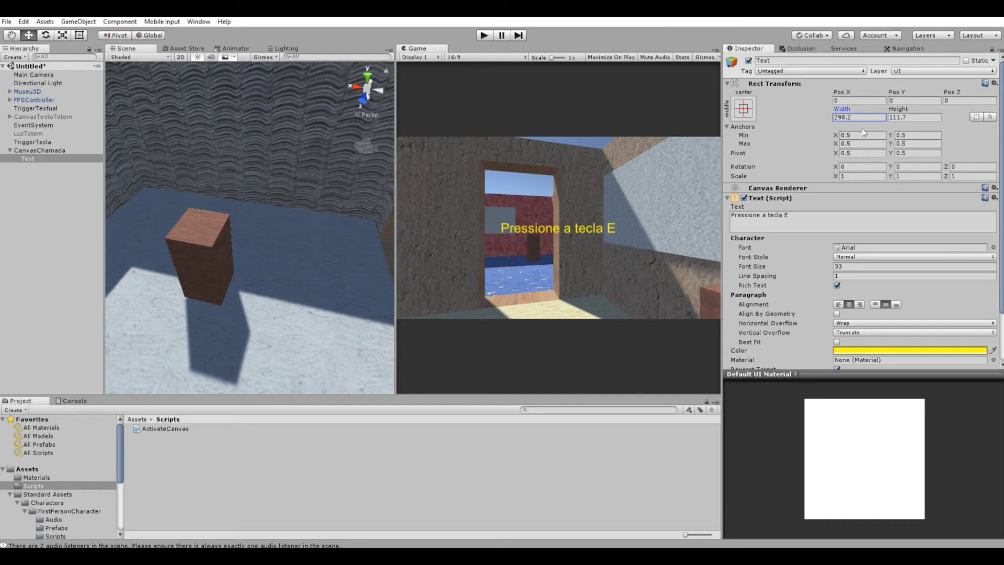
pyautogui.moveTo(895, 92)
pyautogui.mouseDown()
pyautogui.moveTo(914, 92)
pyautogui.moveTo(712, 131)
pyautogui.moveTo(729, 130)
pyautogui.mouseUp()
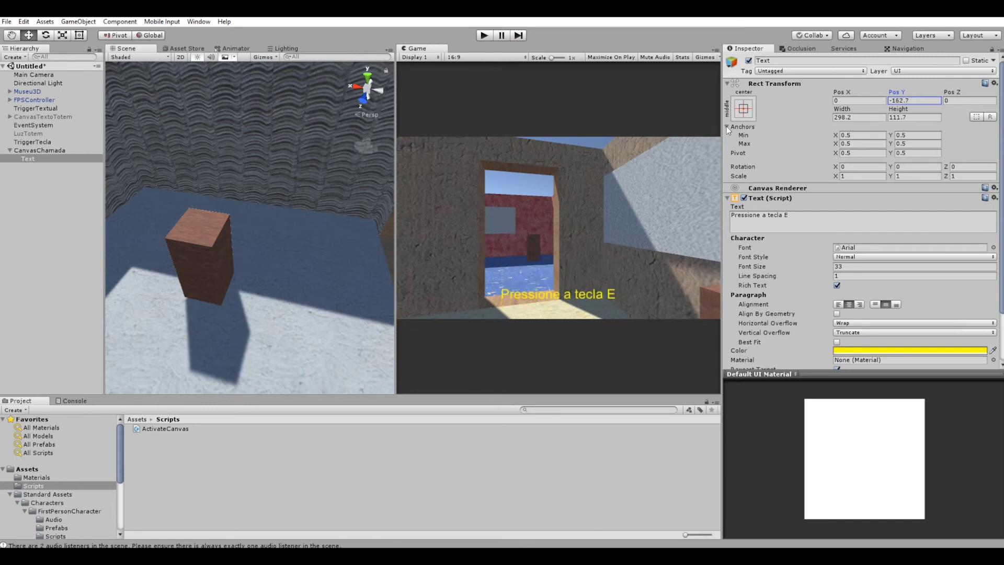
pyautogui.moveTo(926, 103); pyautogui.dragTo(898, 100)
pyautogui.write('0')
pyautogui.scroll(-3, 910, 275)
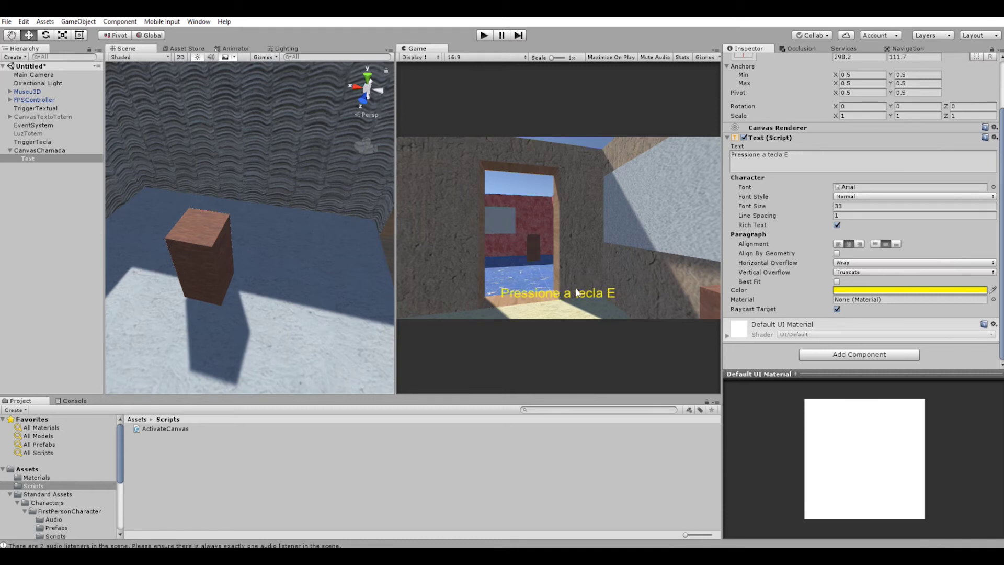
# Step: Add an Outline component to the yellow prompt text
pyautogui.click(843, 355)
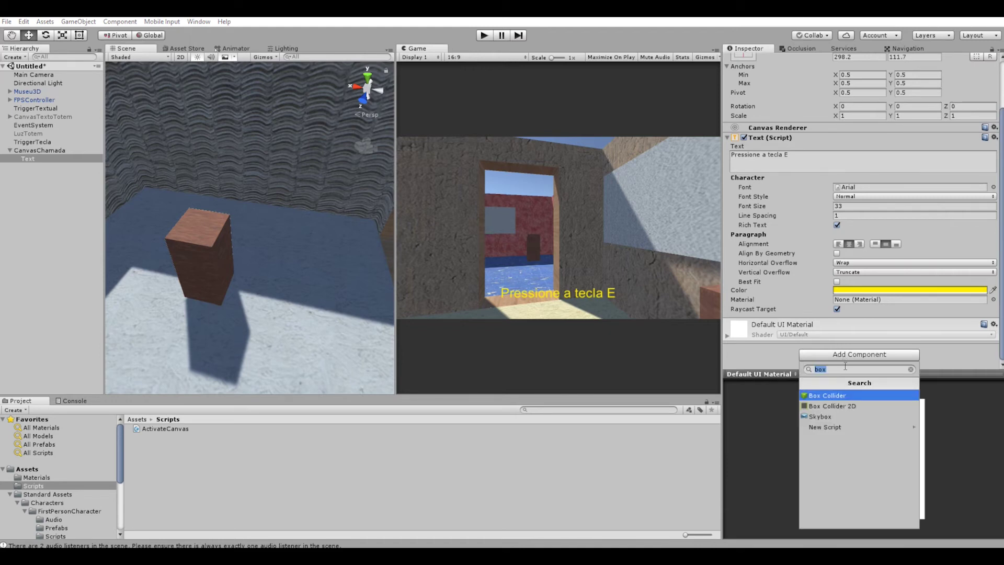
pyautogui.write('outl')
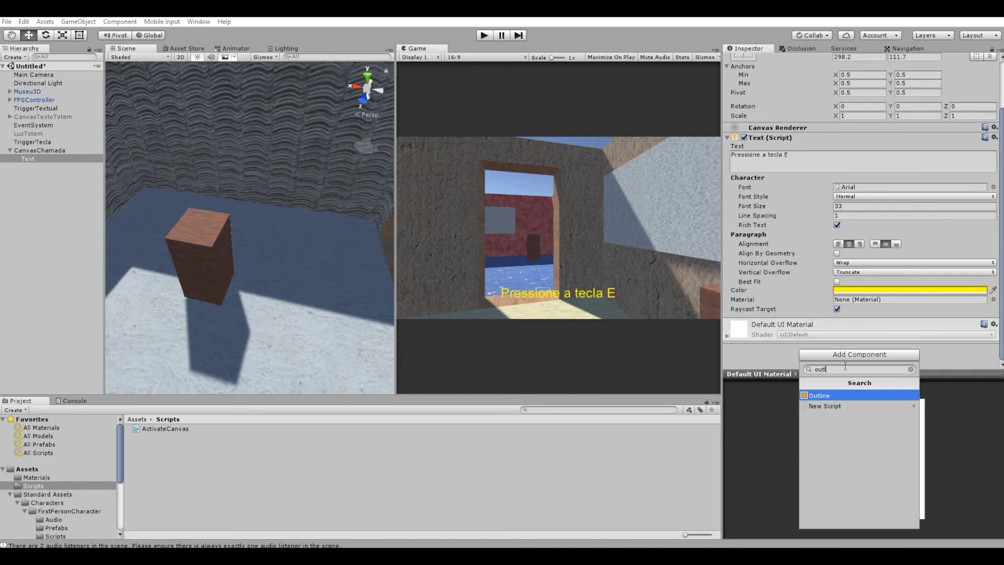
pyautogui.click(824, 397)
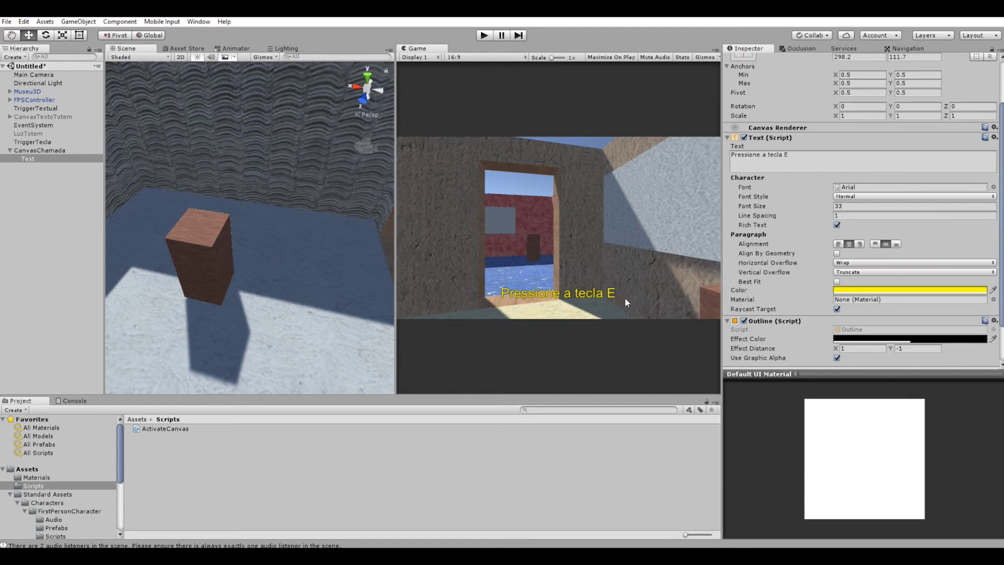
# Step: Set the outline's Effect Color to semi-transparent black with alpha 125
pyautogui.scroll(-3, 843, 311)
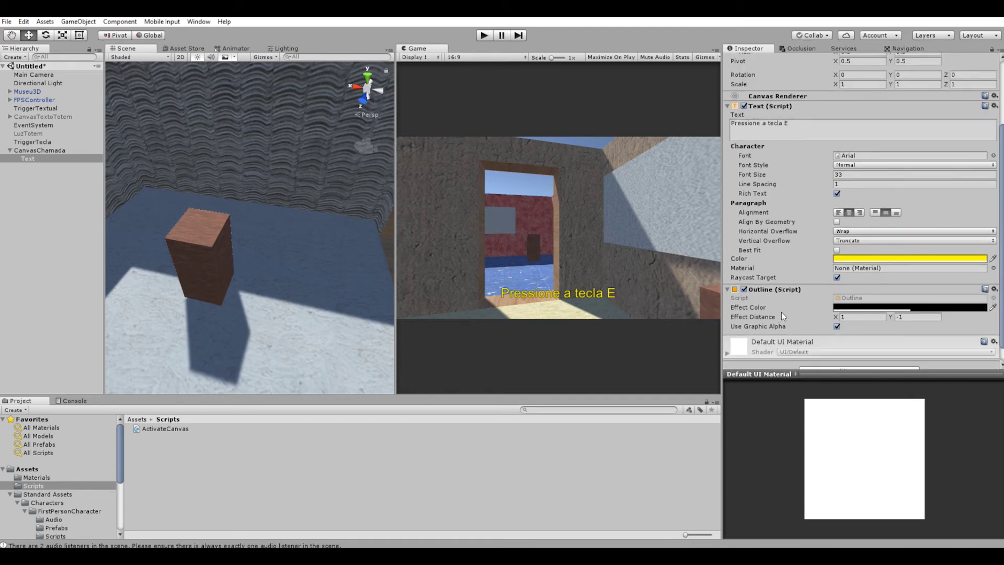
pyautogui.click(851, 311)
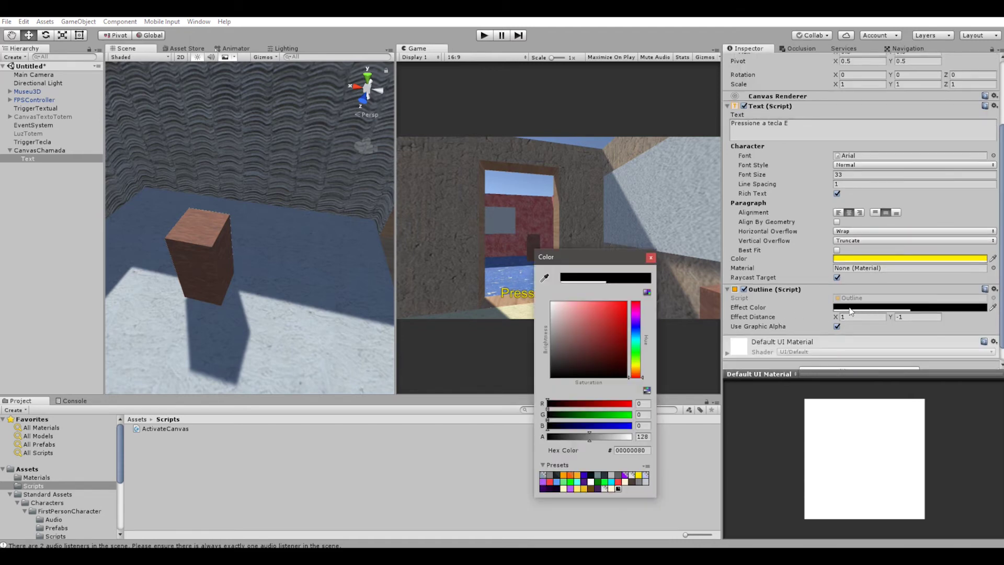
pyautogui.moveTo(590, 438); pyautogui.dragTo(635, 438)
pyautogui.moveTo(591, 257); pyautogui.dragTo(356, 273)
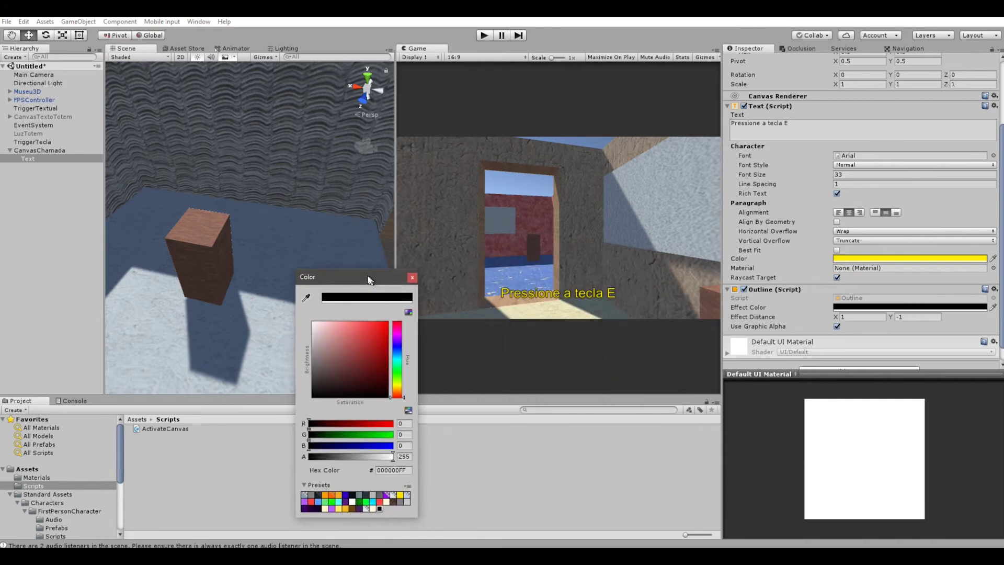
pyautogui.moveTo(395, 455)
pyautogui.mouseDown()
pyautogui.moveTo(373, 458)
pyautogui.moveTo(423, 463)
pyautogui.mouseUp()
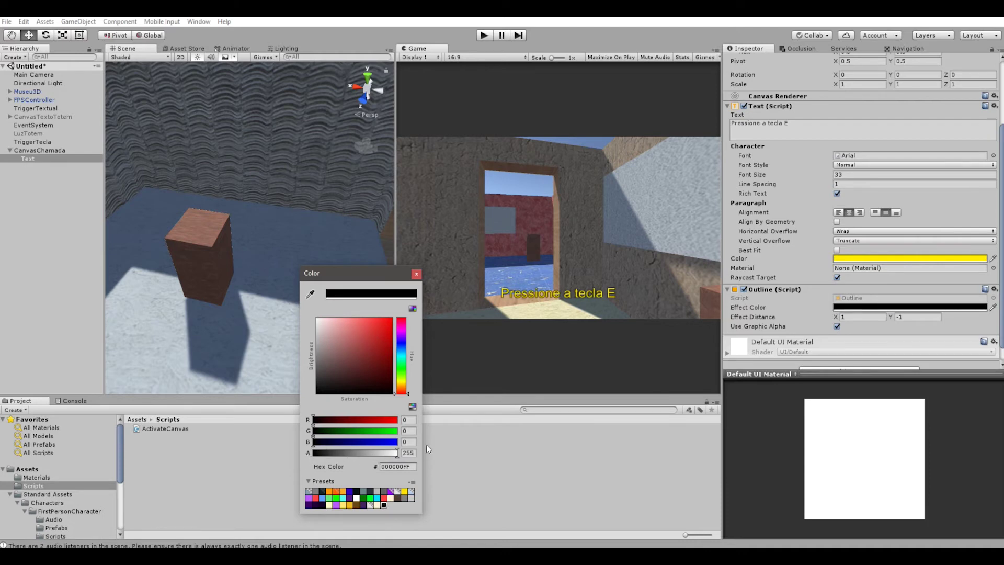
pyautogui.click(416, 274)
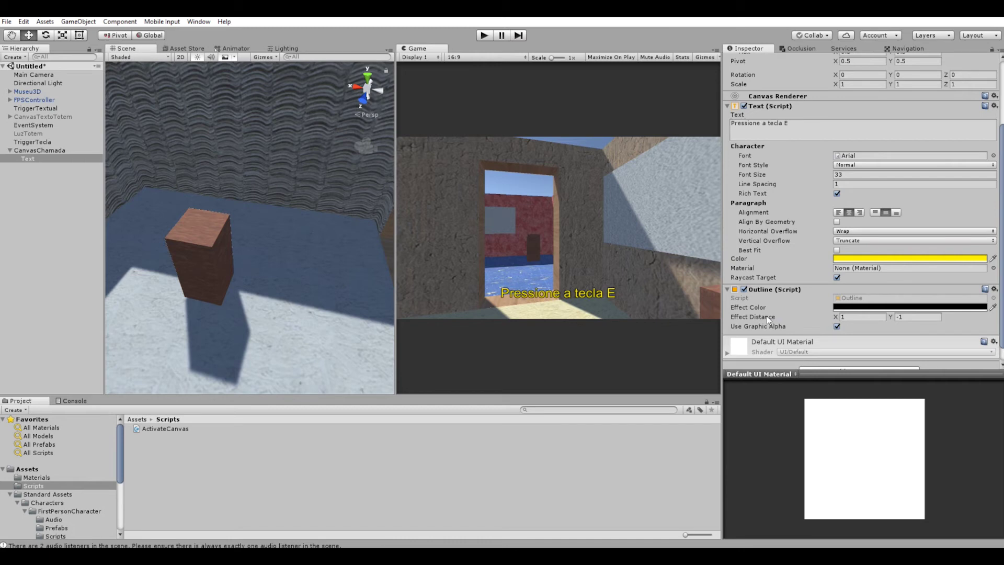
# Step: Set the outline's Effect Distance to 1, -1, then select CanvasChamada in the Hierarchy
pyautogui.moveTo(836, 317)
pyautogui.mouseDown()
pyautogui.moveTo(884, 319)
pyautogui.moveTo(821, 326)
pyautogui.mouseUp()
pyautogui.moveTo(839, 326); pyautogui.dragTo(846, 325)
pyautogui.scroll(3, 821, 199)
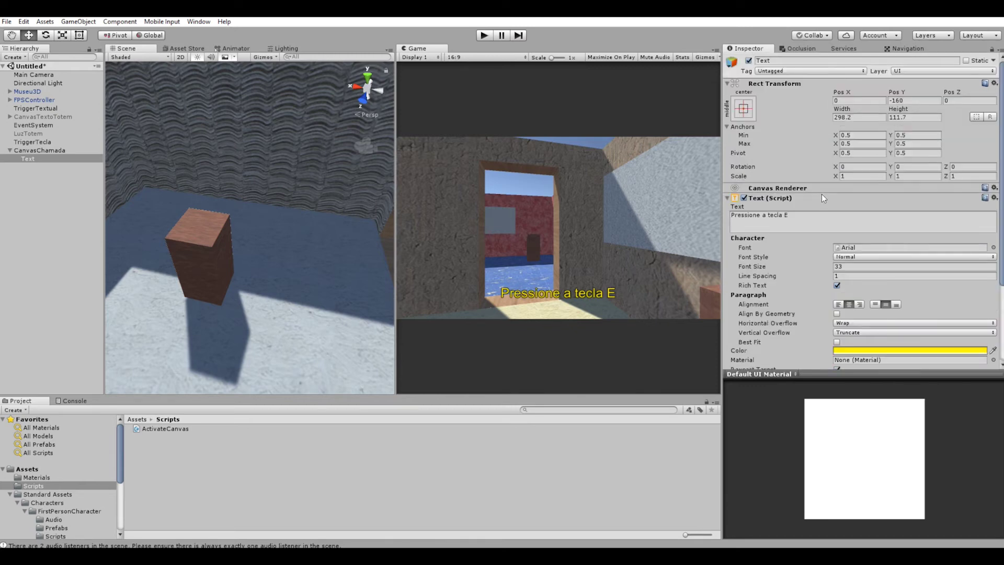
pyautogui.scroll(-1, 820, 199)
pyautogui.scroll(1, 820, 200)
pyautogui.click(21, 150)
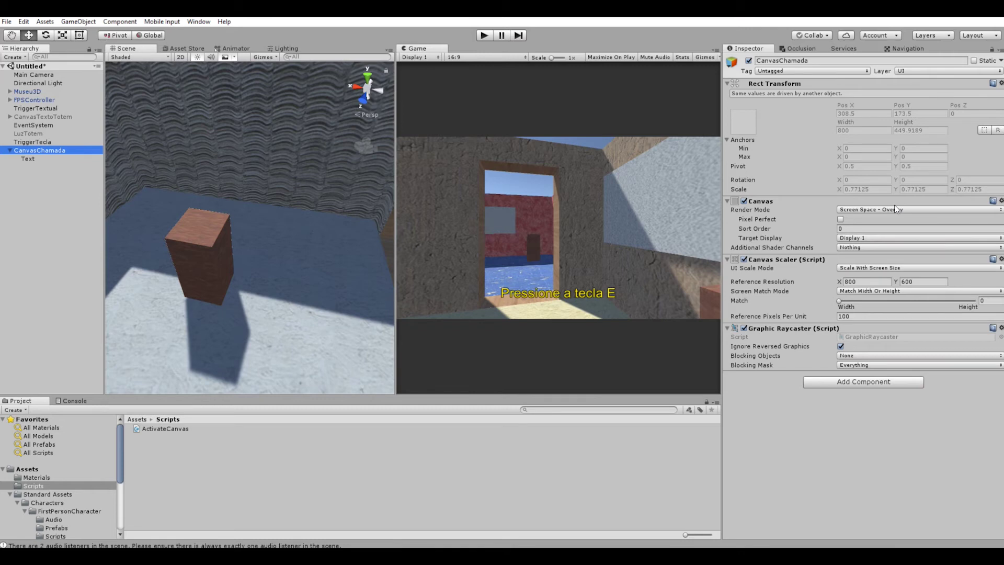
# Step: Play-test the scene by walking toward the doorway, then orbit the view toward the wall corner
pyautogui.click(484, 36)
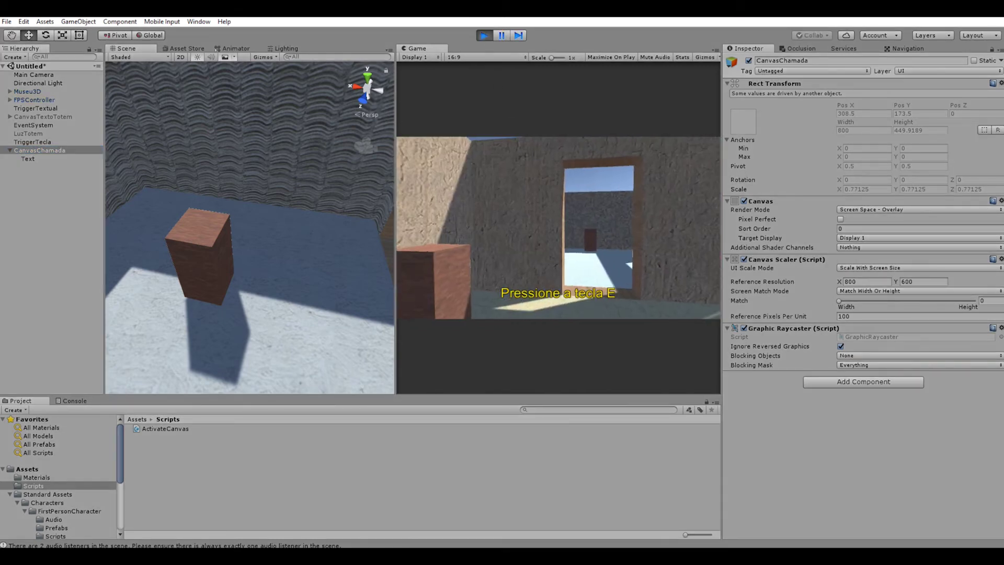
pyautogui.press('w')
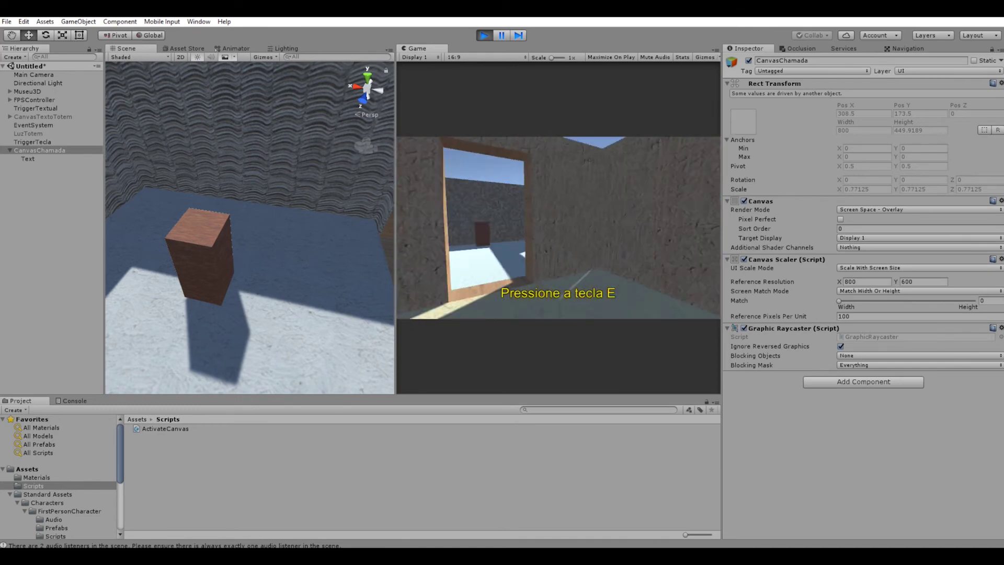
pyautogui.press('w')
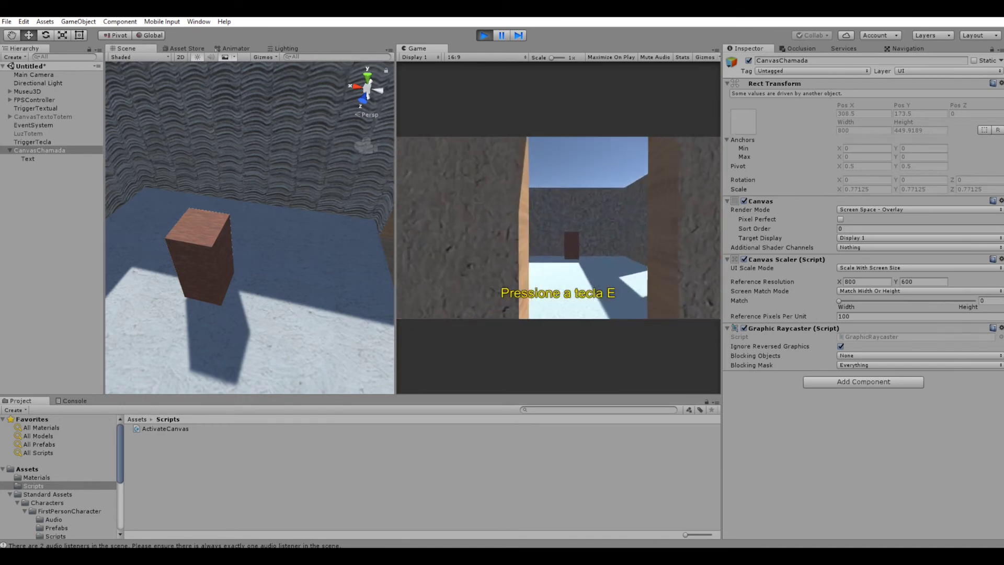
pyautogui.press('w')
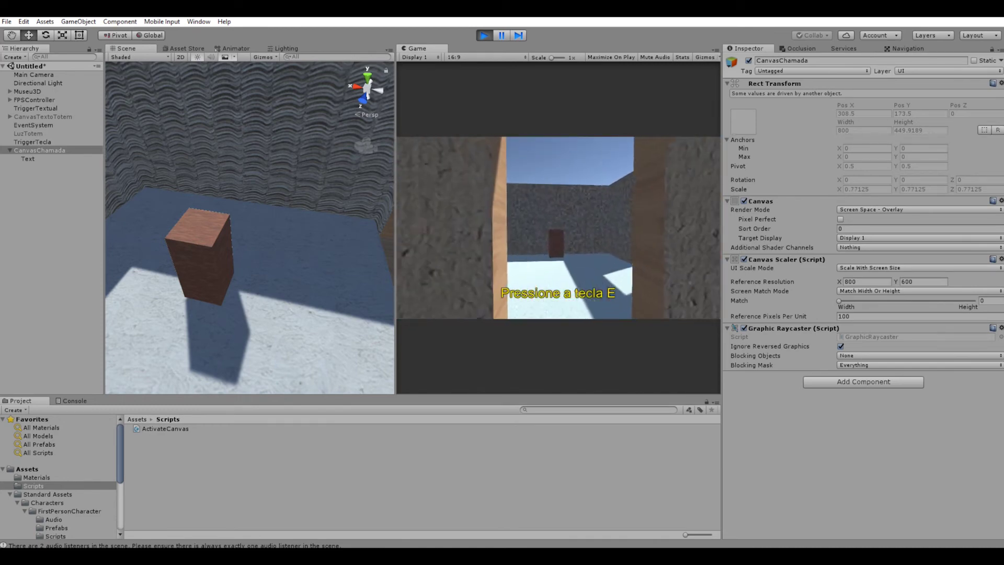
pyautogui.hotkey('ctrl', 'p')
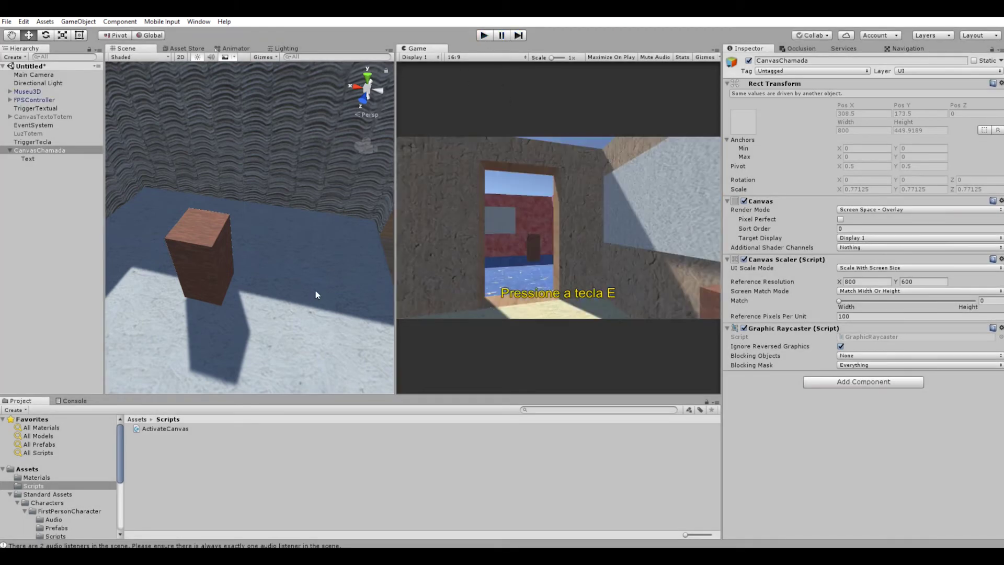
pyautogui.moveTo(339, 254)
pyautogui.keyDown('alt'); pyautogui.mouseDown()
pyautogui.moveTo(316, 249)
pyautogui.moveTo(324, 262)
pyautogui.mouseUp(); pyautogui.keyUp('alt')
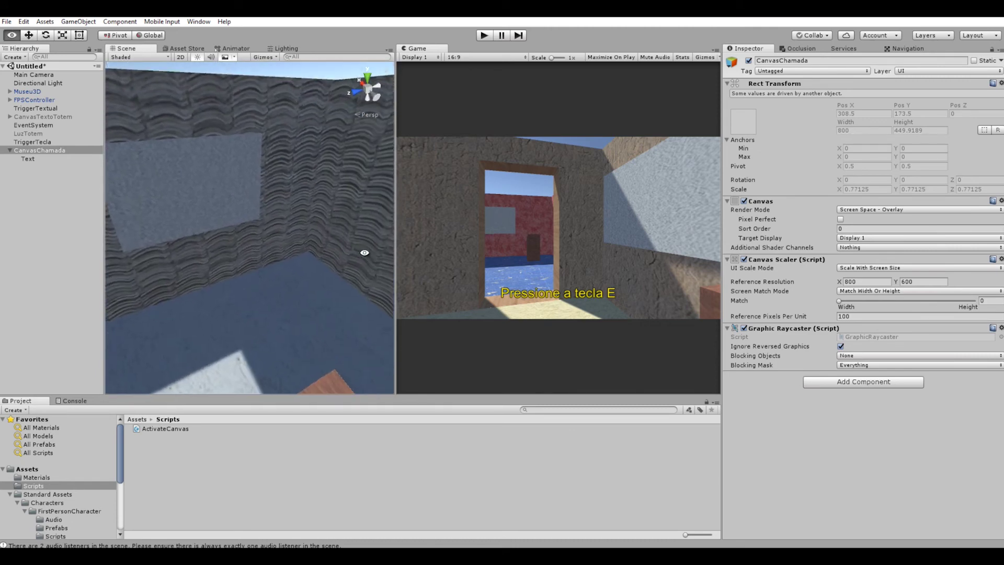
pyautogui.keyDown('alt'); pyautogui.moveTo(325, 262); pyautogui.dragTo(242, 220); pyautogui.keyUp('alt')
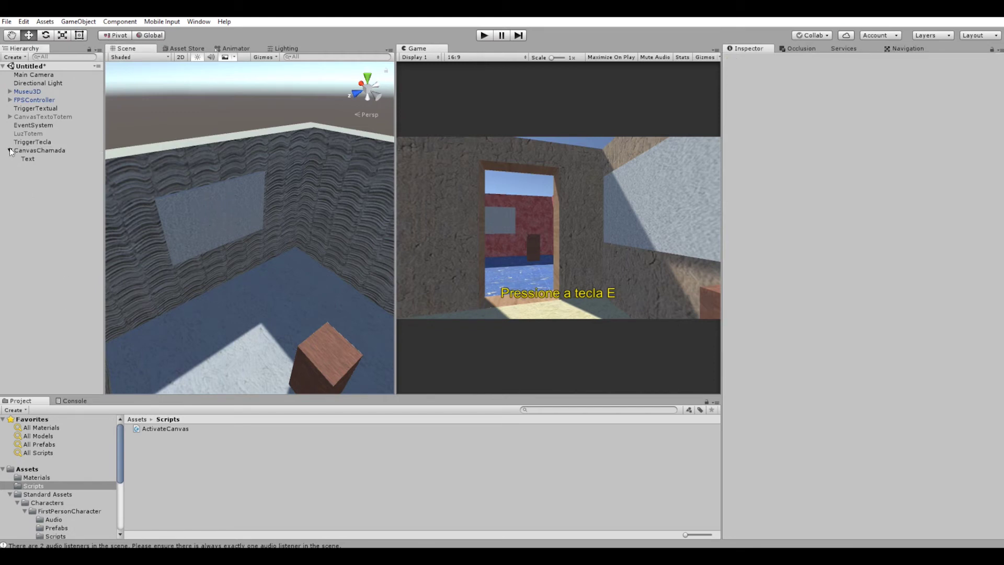
# Step: Create a new UI Canvas and rename it CanvasTextoParede
pyautogui.click(79, 21)
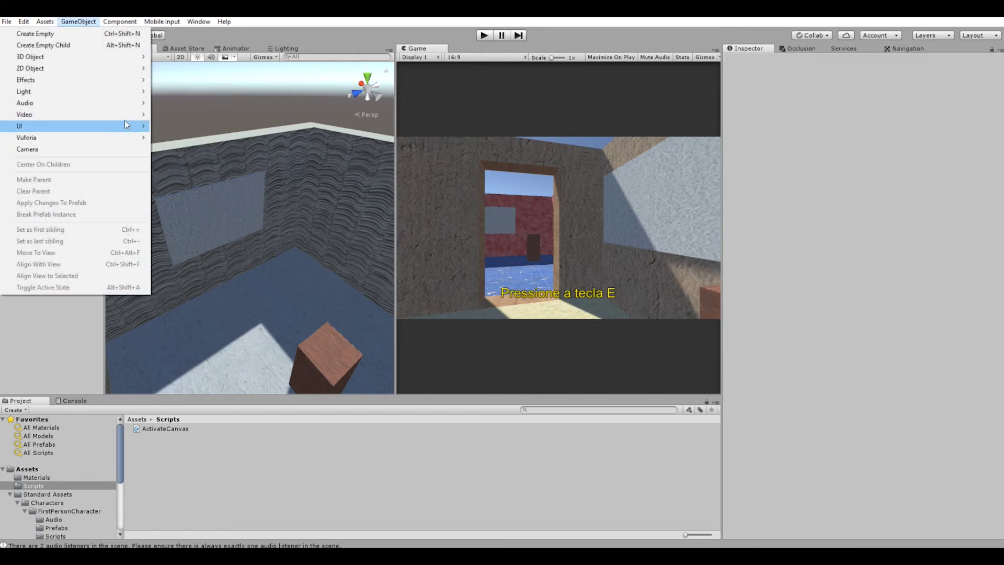
pyautogui.moveTo(124, 127)
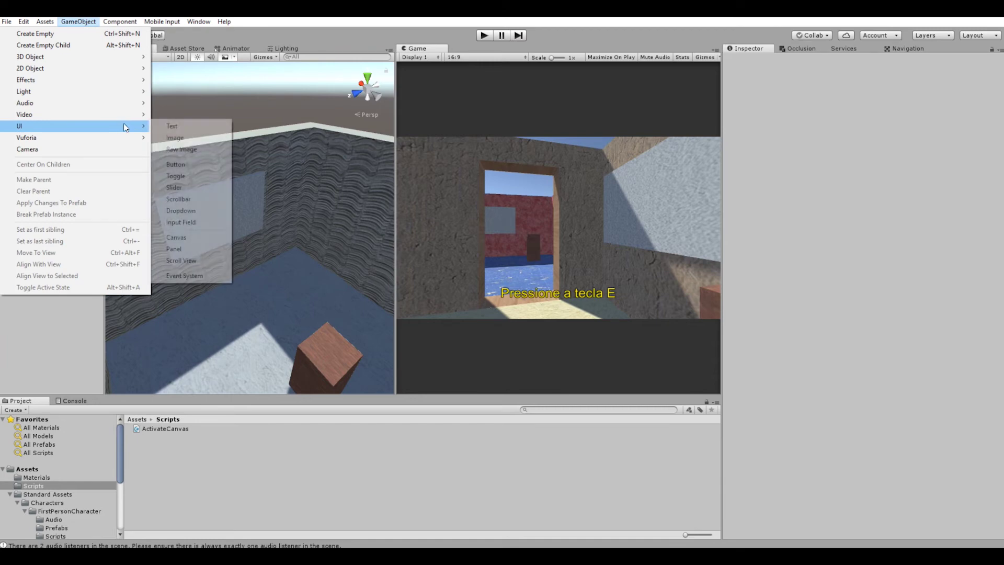
pyautogui.click(194, 237)
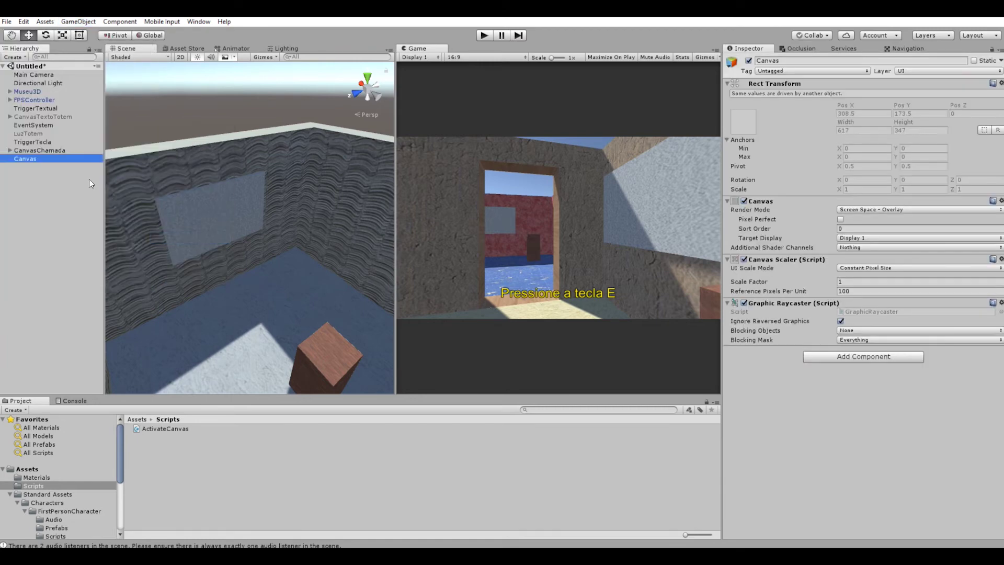
pyautogui.click(42, 158)
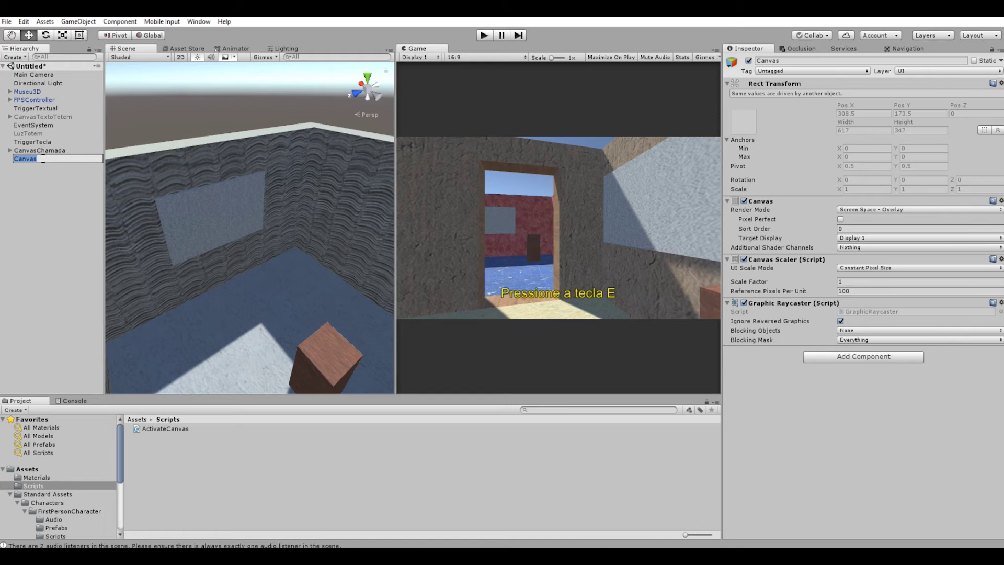
pyautogui.press('End')
pyautogui.write('Texto')
pyautogui.write('Parede')
pyautogui.press('Return')
# Step: Add a UI Text element as a child of CanvasTextoParede
pyautogui.rightClick(62, 159)
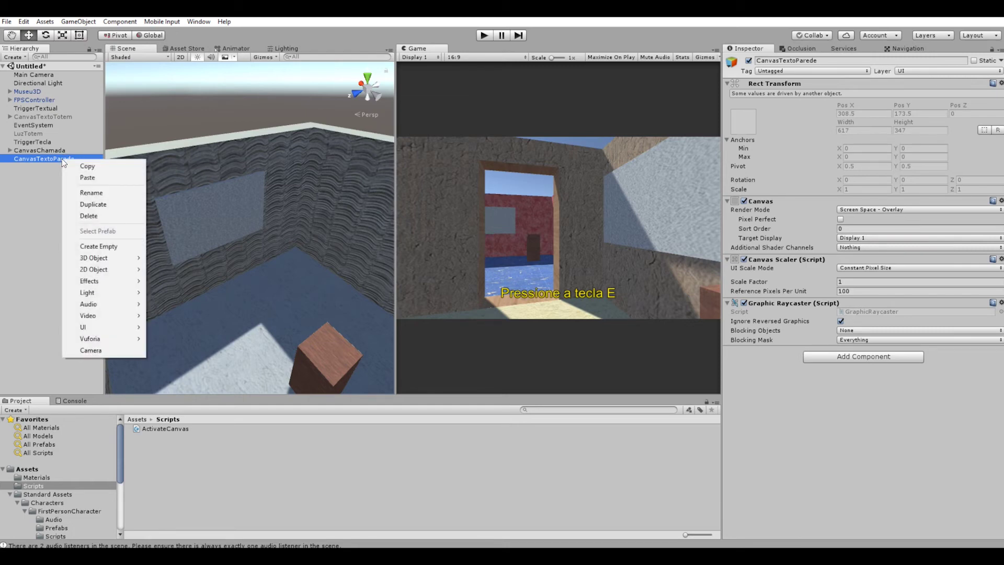
pyautogui.moveTo(109, 328)
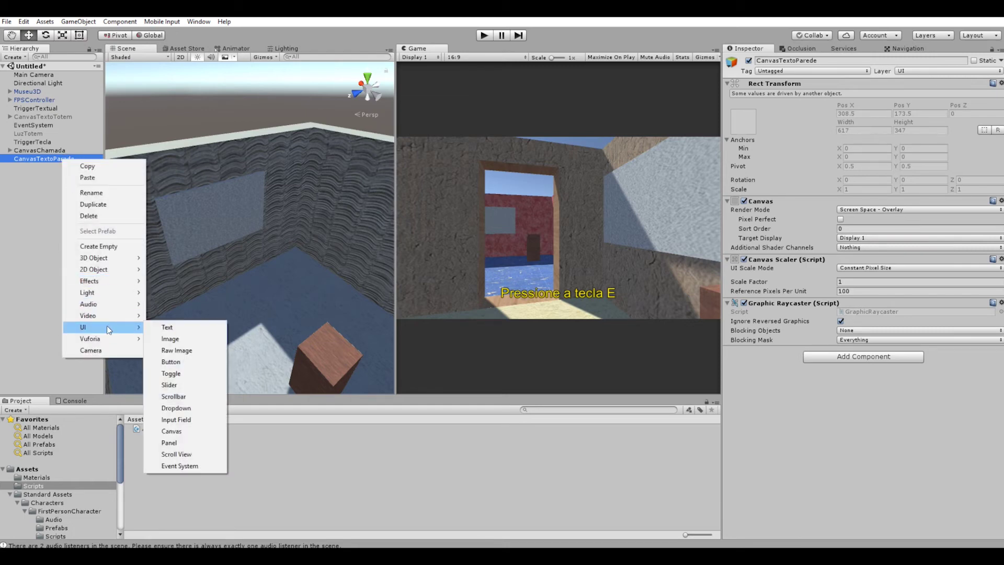
pyautogui.click(164, 329)
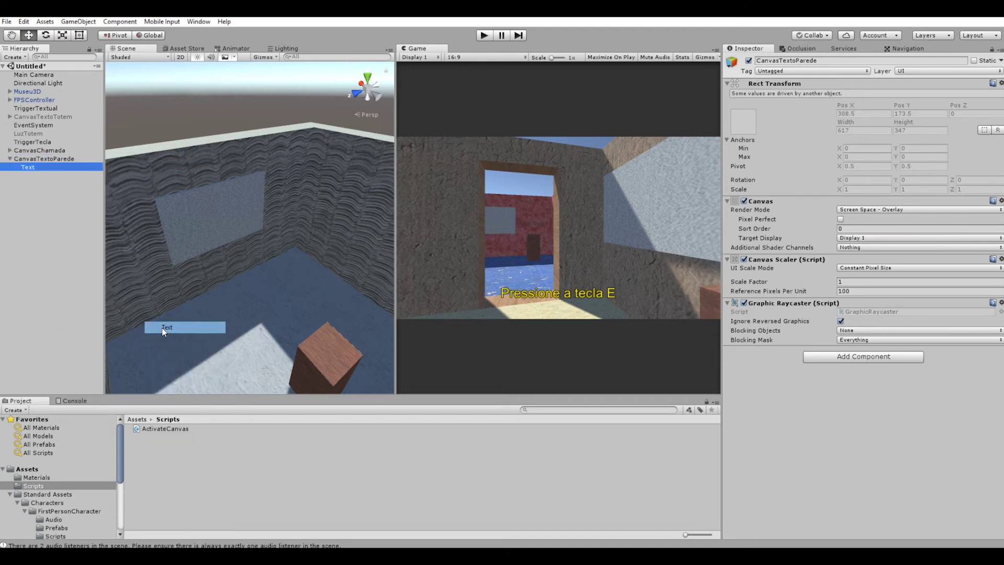
# Step: Set the text to 'Aqui vai a informação na parede!', colour it white (FFFFFF), and widen the box to 228.19
pyautogui.click(792, 216)
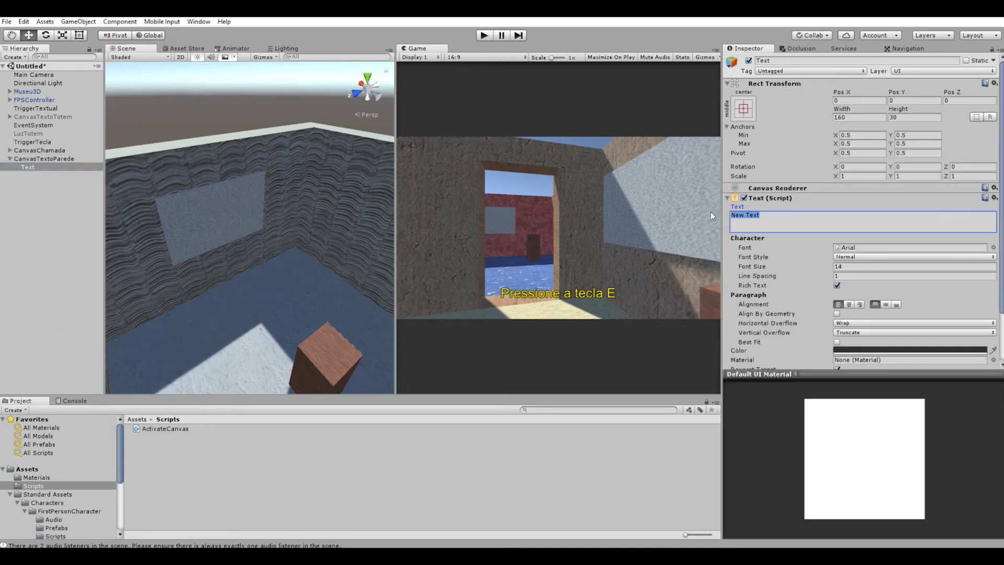
pyautogui.write('Aqui vai')
pyautogui.write(' a informação na')
pyautogui.write(' parede!')
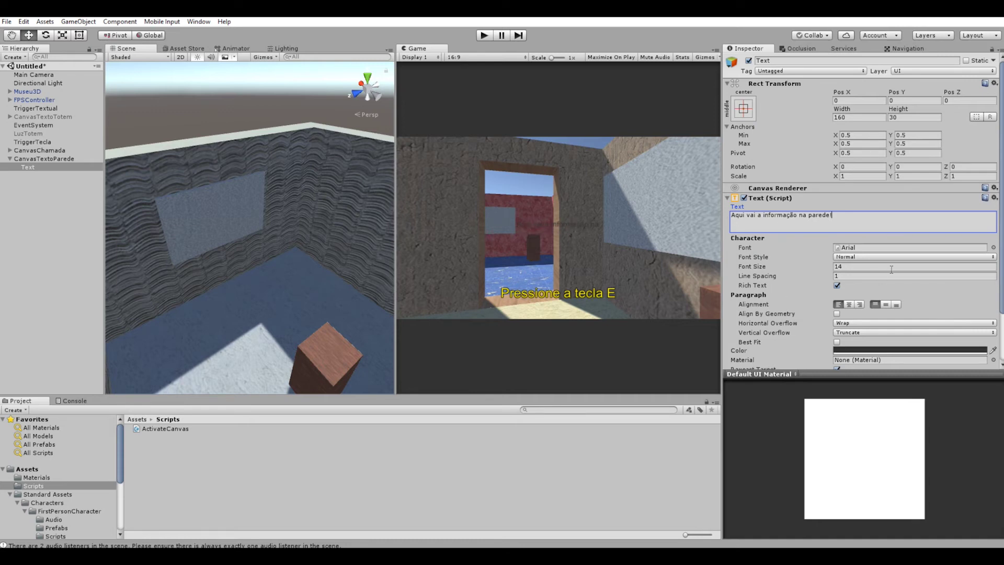
pyautogui.scroll(-2, 892, 269)
pyautogui.click(844, 319)
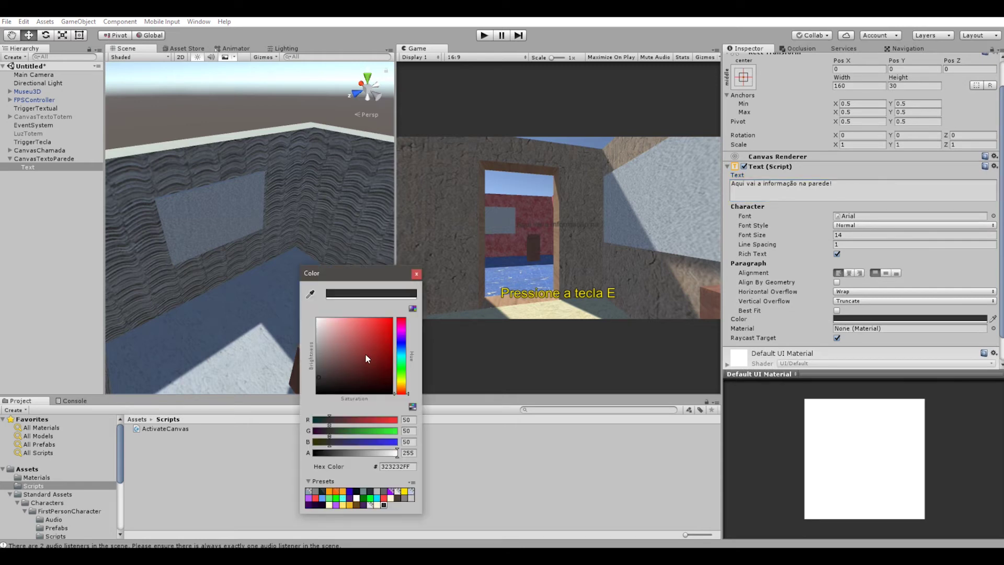
pyautogui.moveTo(367, 360); pyautogui.dragTo(319, 320)
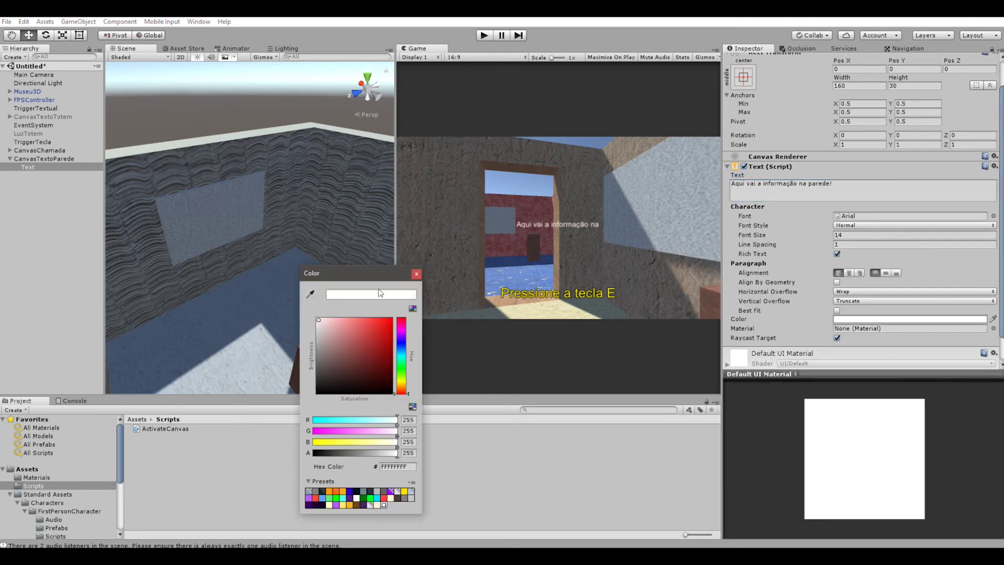
pyautogui.moveTo(842, 77); pyautogui.dragTo(491, 257)
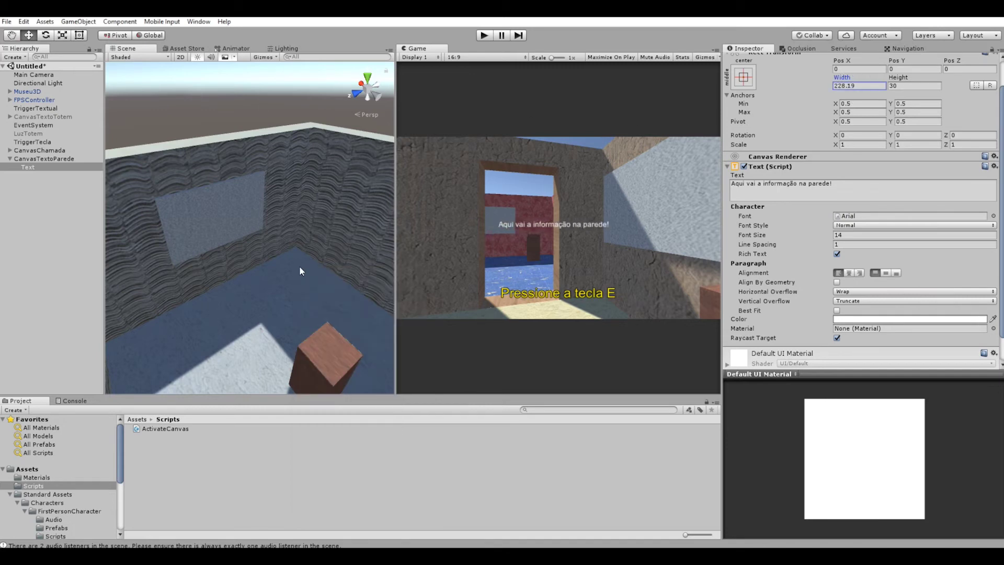
pyautogui.click(66, 159)
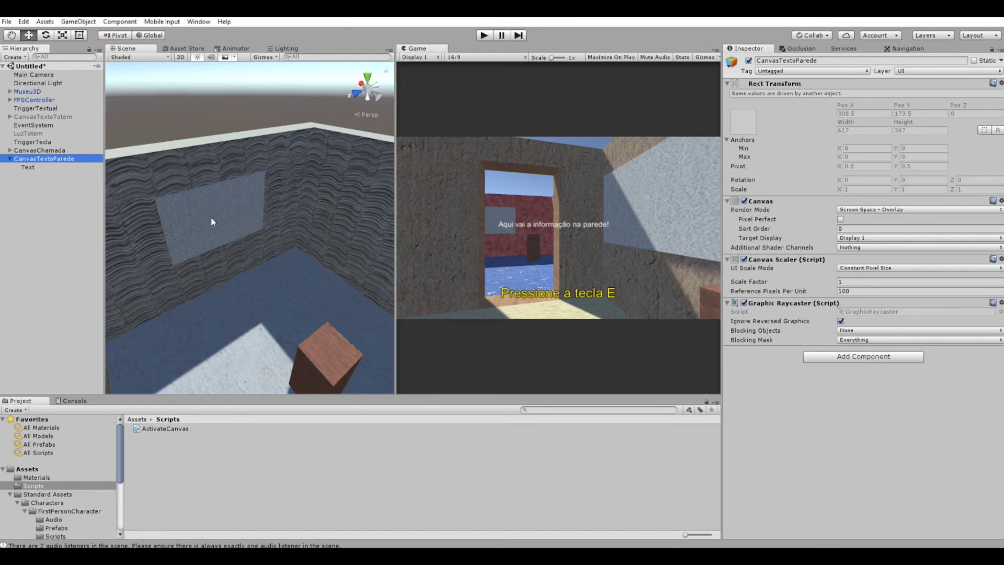
pyautogui.scroll(1, 227, 228)
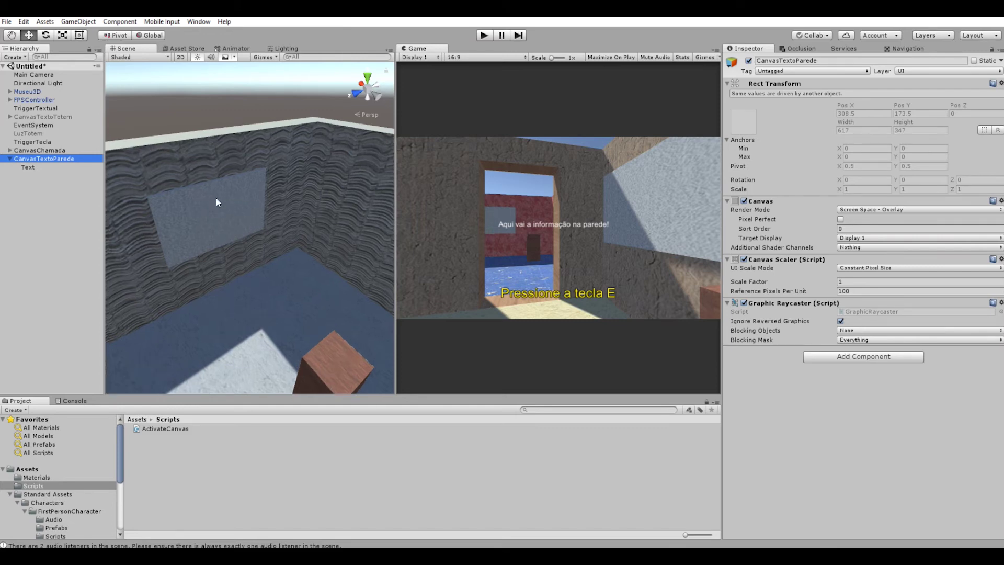
pyautogui.click(482, 37)
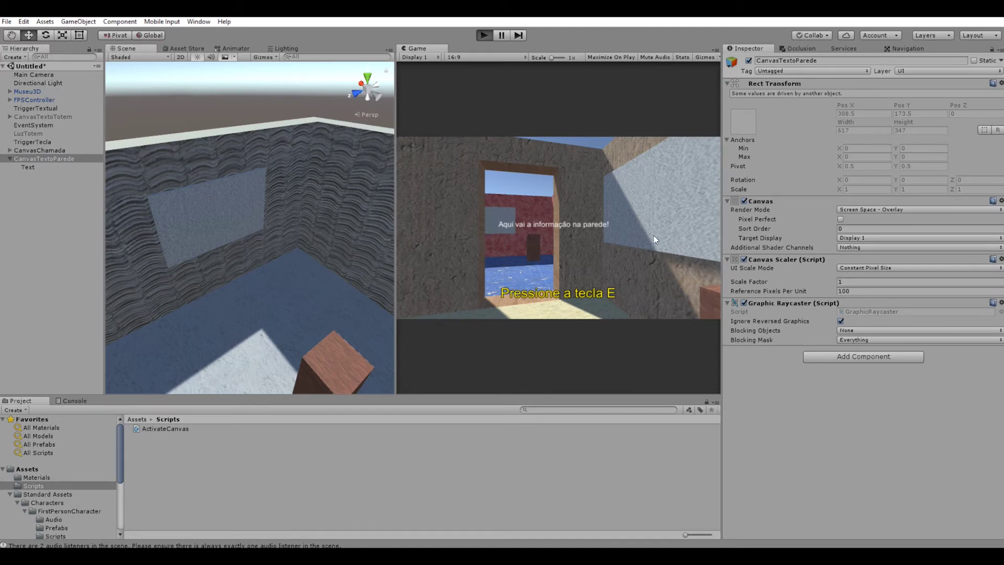
pyautogui.press('w')
pyautogui.press('w')
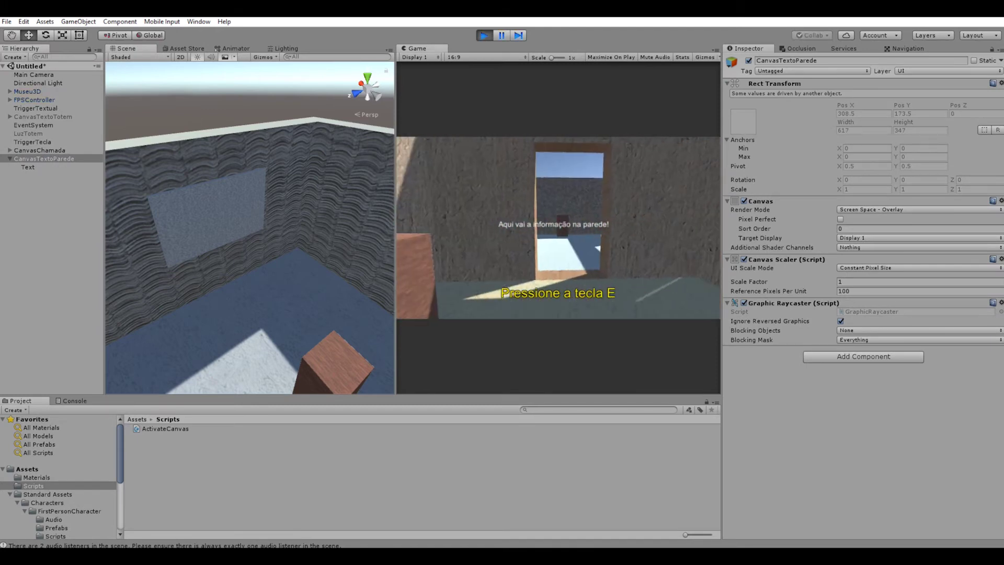
pyautogui.press('w')
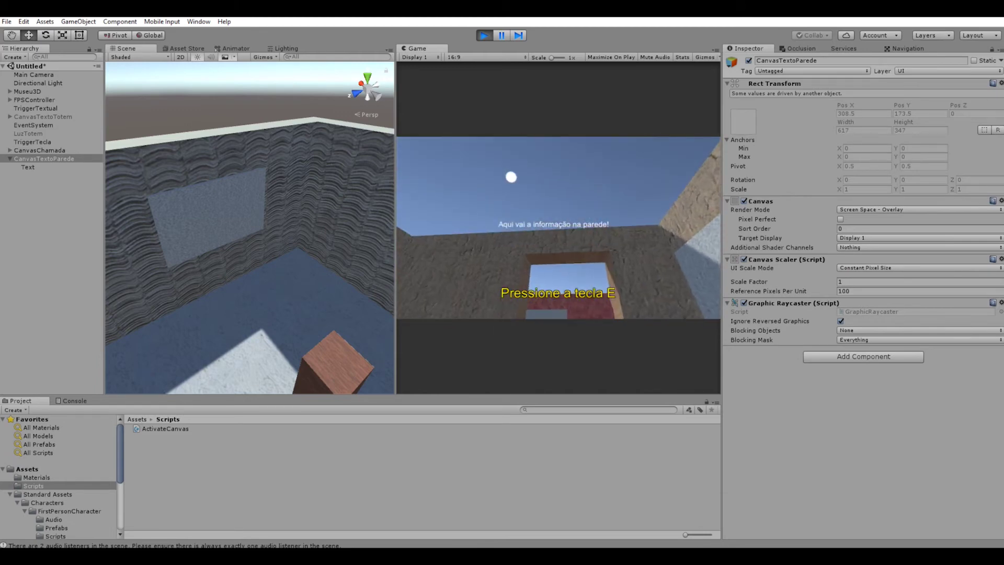
pyautogui.hotkey('ctrl', 'p')
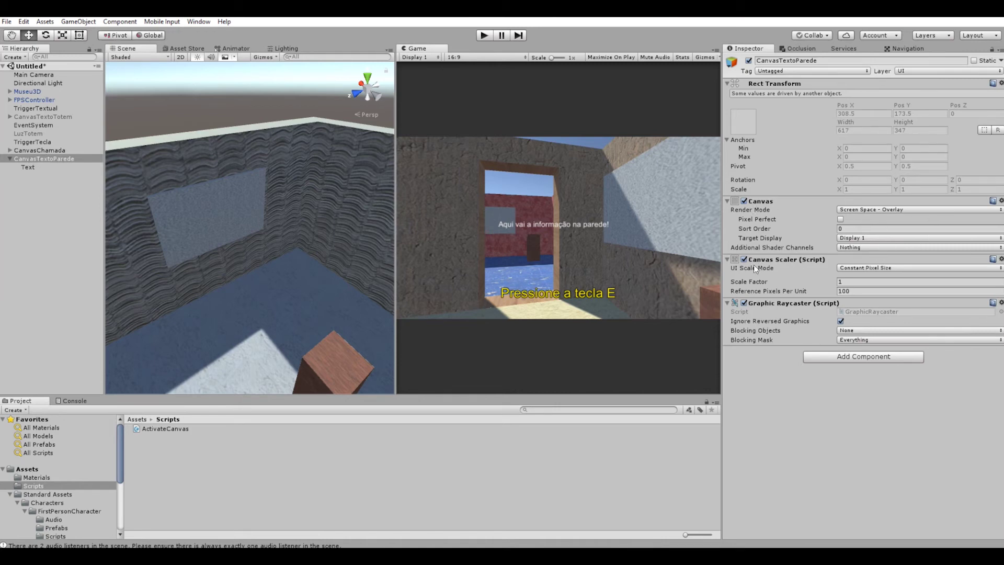
# Step: Set CanvasTextoParede's scaler to Scale With Screen Size and its render mode to World Space
pyautogui.click(877, 268)
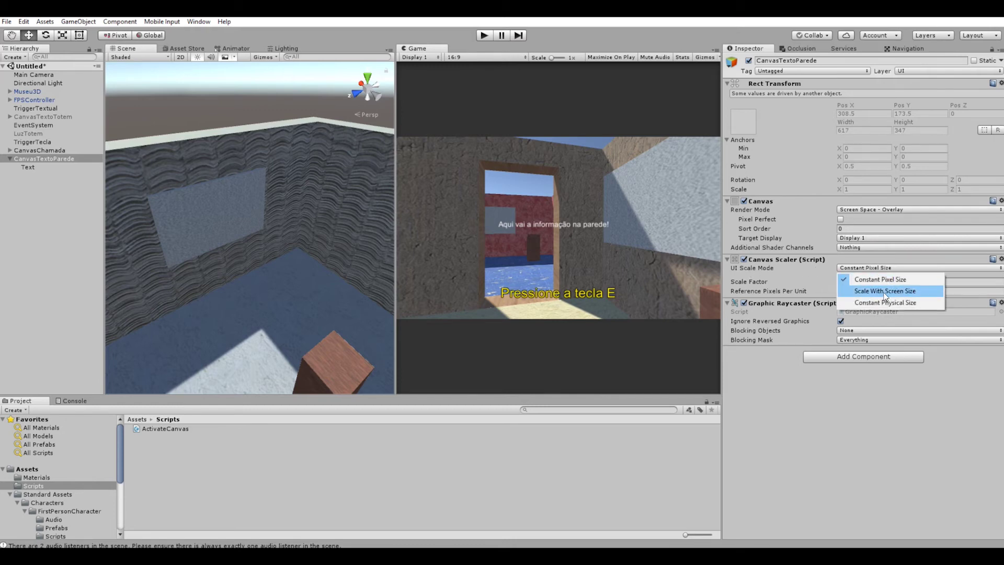
pyautogui.click(884, 291)
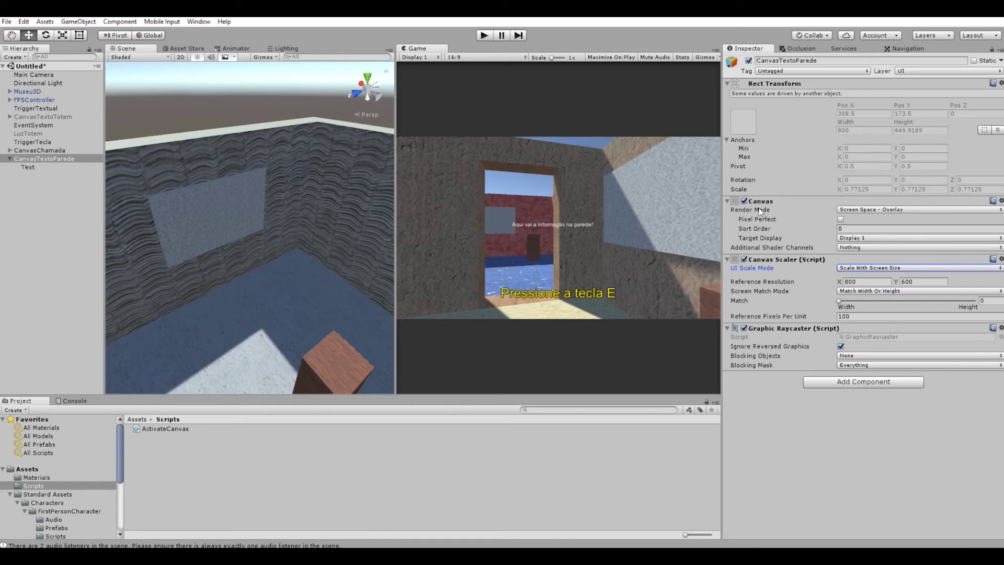
pyautogui.click(887, 208)
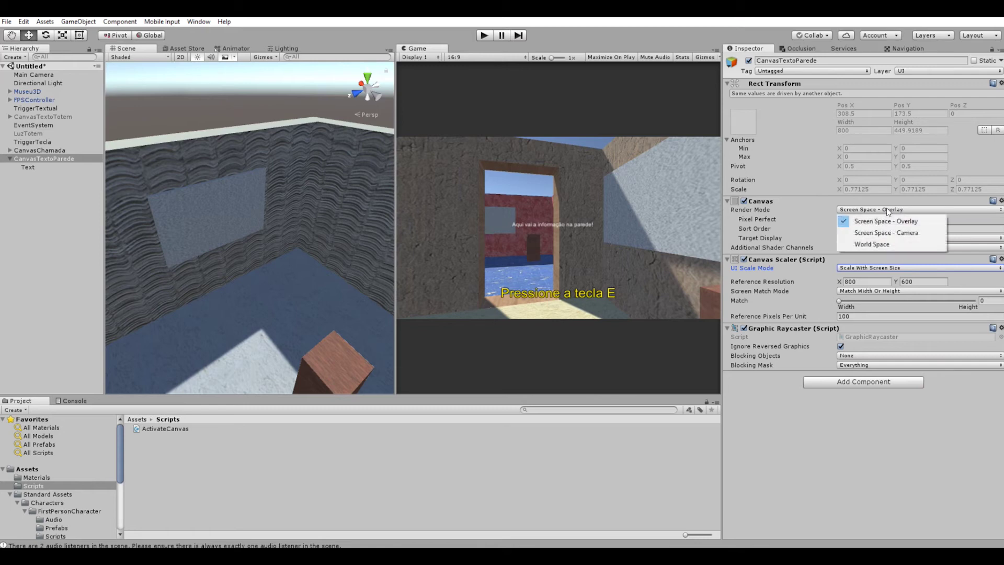
pyautogui.click(880, 243)
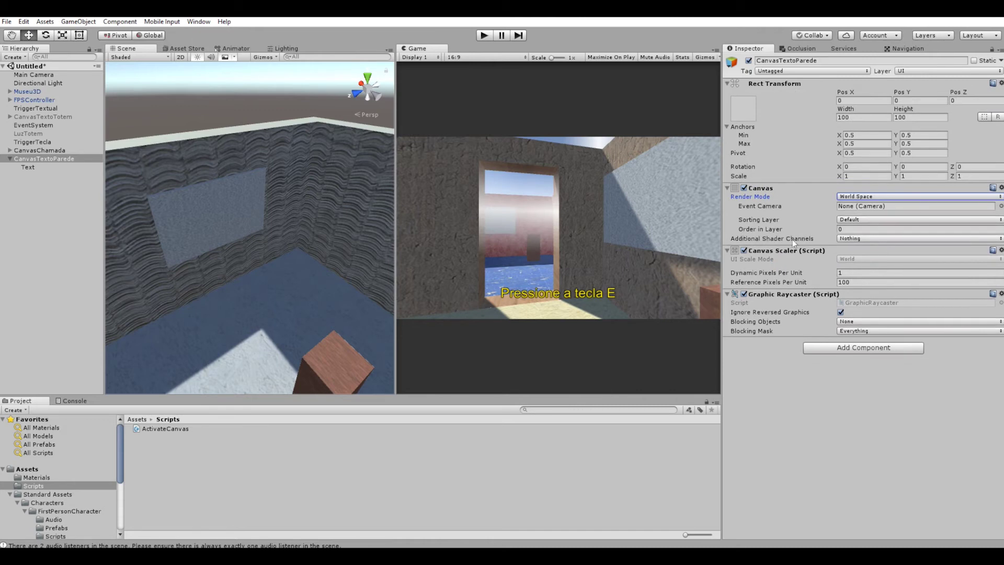
pyautogui.scroll(-3, 250, 221)
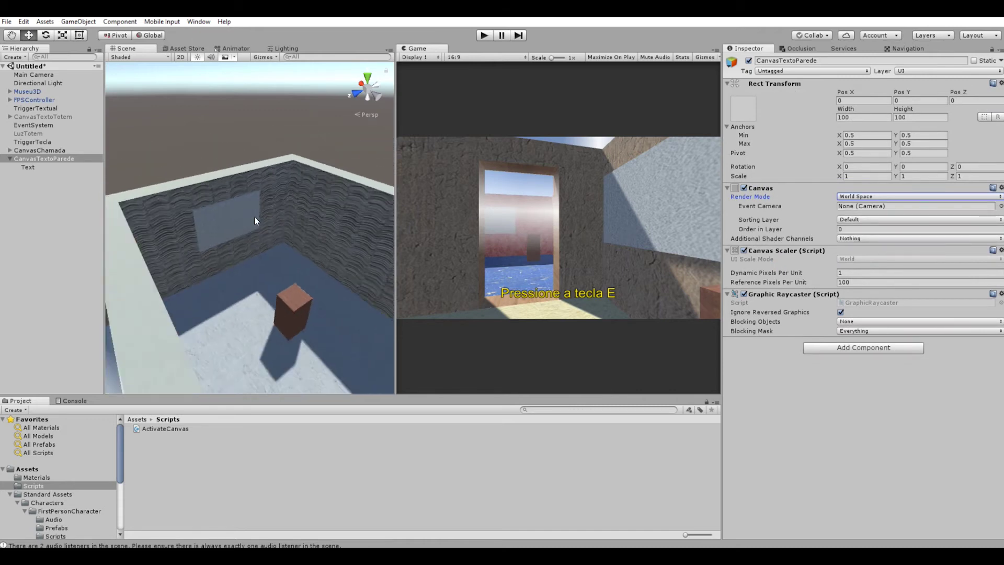
pyautogui.scroll(-3, 256, 213)
pyautogui.scroll(-3, 264, 210)
pyautogui.scroll(-3, 280, 215)
# Step: Shrink CanvasTextoParede with the Scale tool toward about 0.011 scale
pyautogui.scroll(-3, 292, 221)
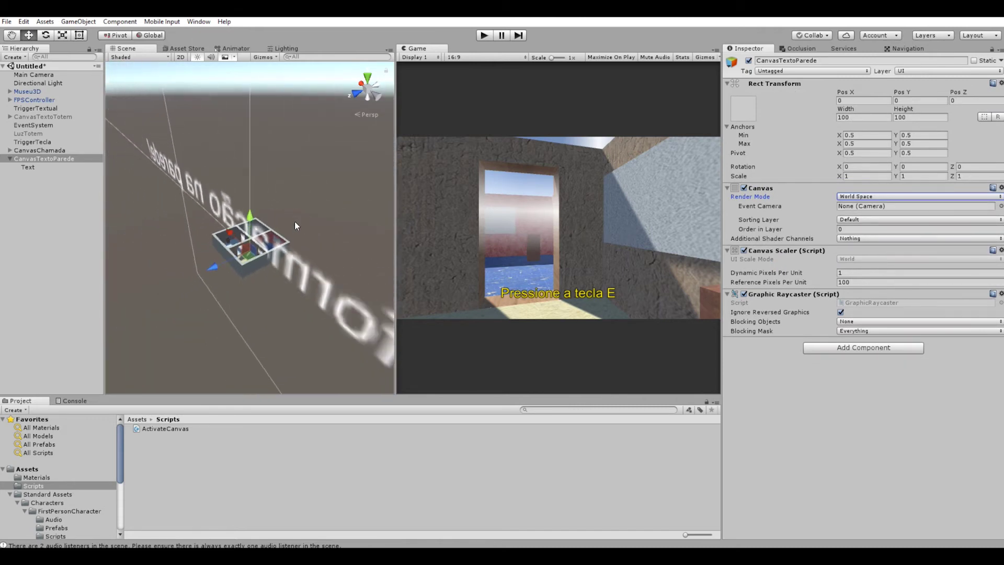
pyautogui.moveTo(294, 221)
pyautogui.keyDown('alt'); pyautogui.mouseDown()
pyautogui.moveTo(264, 199)
pyautogui.moveTo(253, 231)
pyautogui.moveTo(290, 278)
pyautogui.mouseUp(); pyautogui.keyUp('alt')
pyautogui.scroll(2, 301, 267)
pyautogui.scroll(1, 300, 268)
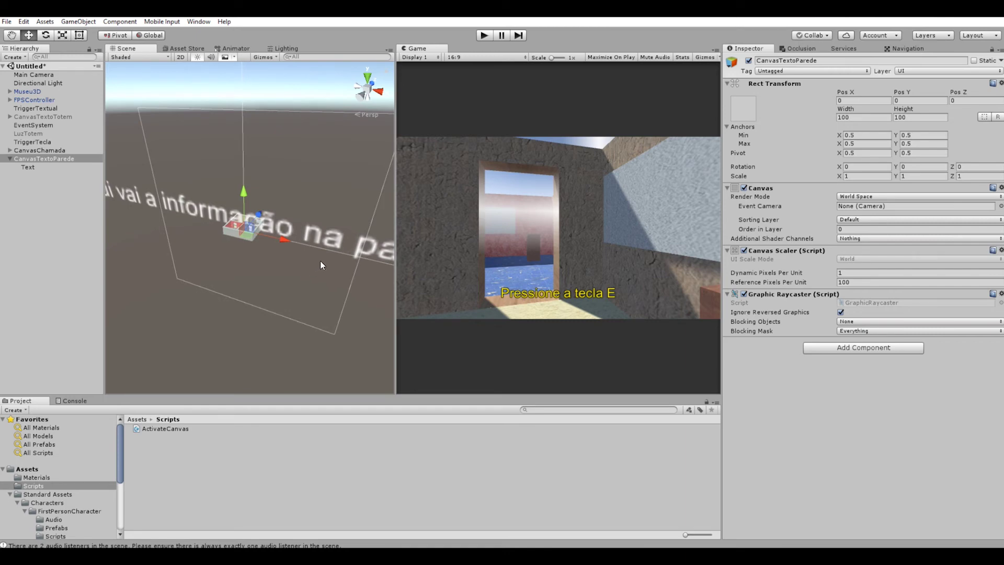
pyautogui.keyDown('alt'); pyautogui.moveTo(320, 260); pyautogui.dragTo(357, 262); pyautogui.keyUp('alt')
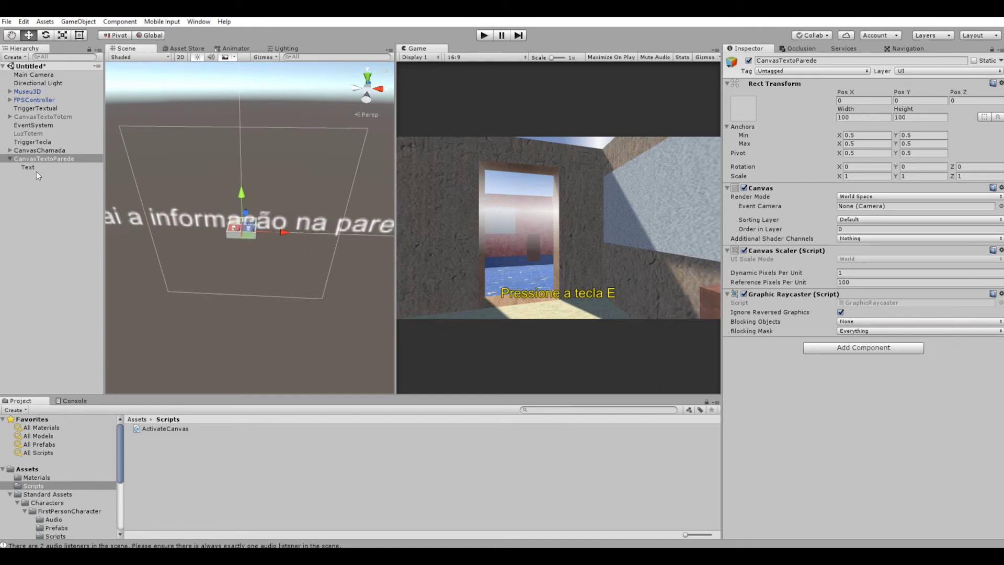
pyautogui.click(9, 158)
pyautogui.press('r')
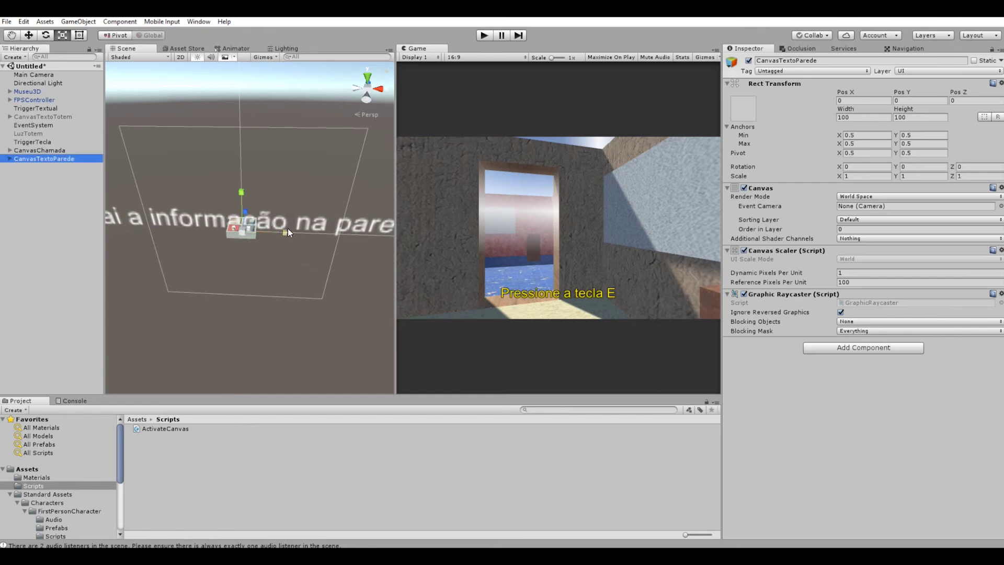
pyautogui.scroll(2, 273, 229)
pyautogui.moveTo(240, 232); pyautogui.dragTo(191, 233)
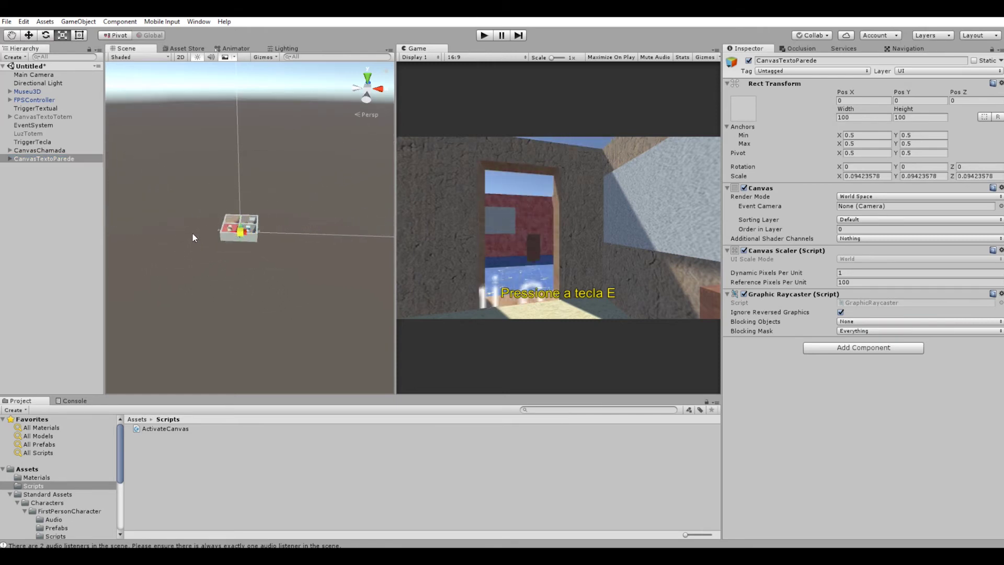
# Step: Compare with TriggerTecla's position, then move the canvas inside the house by the wall (6.301, 3.11, -4.43)
pyautogui.scroll(6, 312, 218)
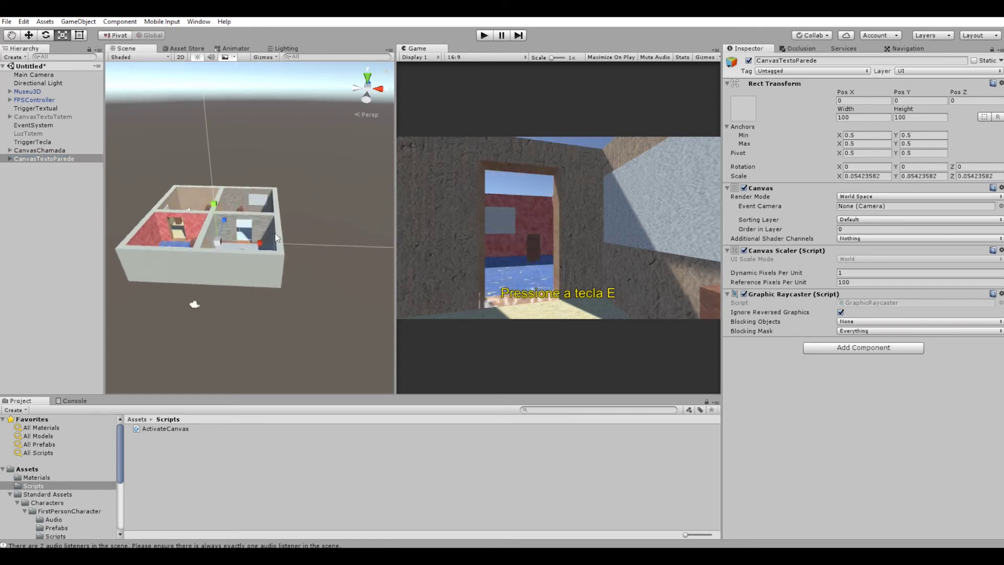
pyautogui.moveTo(281, 225)
pyautogui.keyDown('alt'); pyautogui.mouseDown()
pyautogui.moveTo(308, 265)
pyautogui.moveTo(278, 178)
pyautogui.mouseUp(); pyautogui.keyUp('alt')
pyautogui.scroll(4, 294, 224)
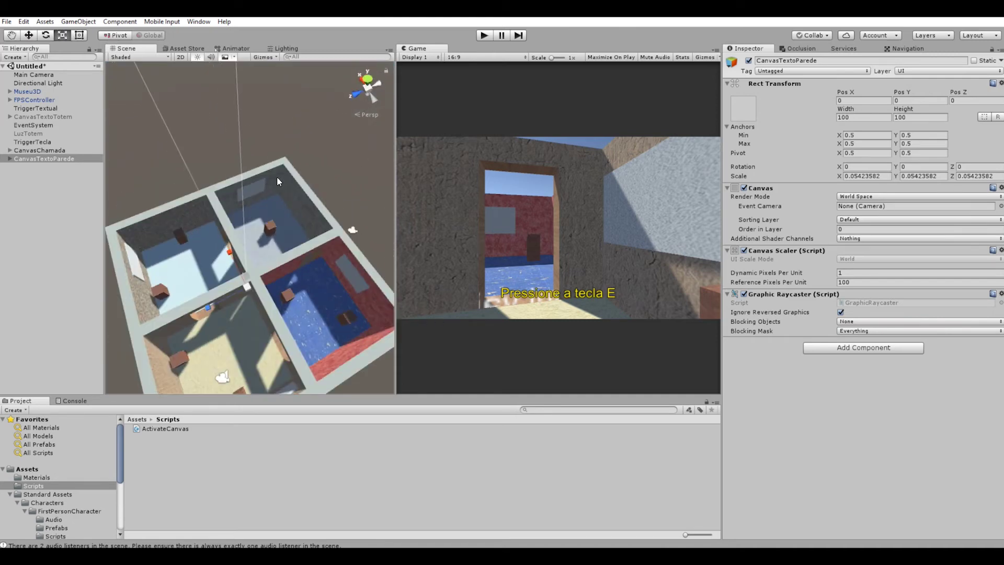
pyautogui.click(26, 141)
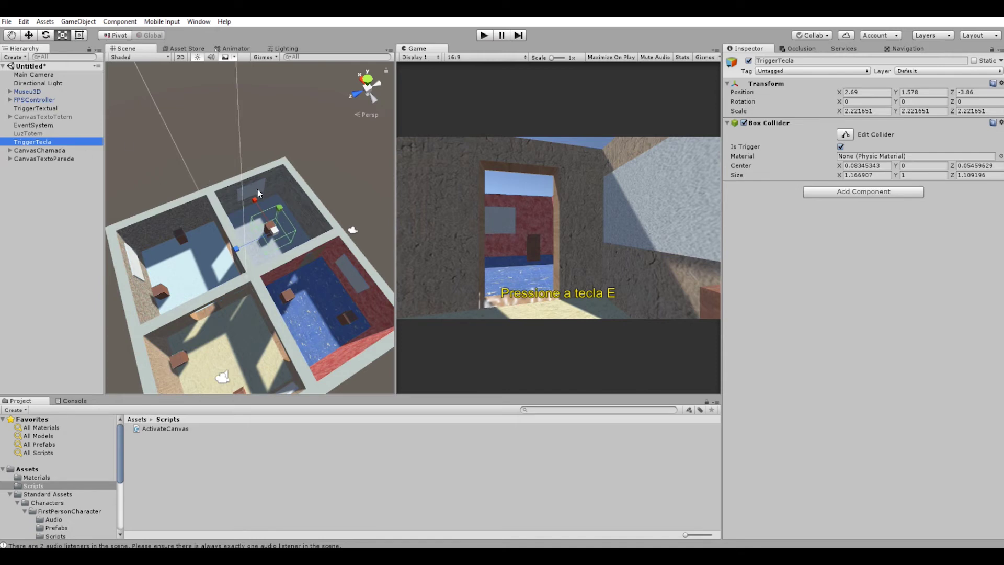
pyautogui.click(44, 159)
pyautogui.moveTo(225, 246)
pyautogui.keyDown('alt'); pyautogui.mouseDown()
pyautogui.moveTo(253, 255)
pyautogui.moveTo(215, 261)
pyautogui.moveTo(204, 218)
pyautogui.moveTo(165, 235)
pyautogui.mouseUp(); pyautogui.keyUp('alt')
pyautogui.press('r')
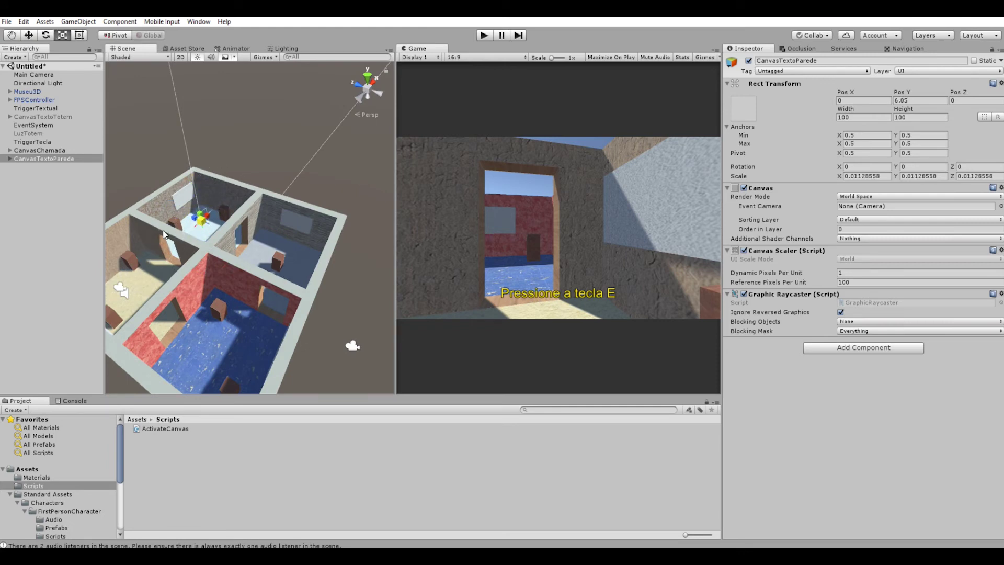
pyautogui.press('w')
pyautogui.moveTo(218, 212)
pyautogui.mouseDown()
pyautogui.moveTo(187, 199)
pyautogui.moveTo(245, 213)
pyautogui.moveTo(252, 263)
pyautogui.moveTo(321, 207)
pyautogui.moveTo(290, 245)
pyautogui.moveTo(279, 221)
pyautogui.moveTo(381, 218)
pyautogui.moveTo(338, 229)
pyautogui.moveTo(160, 215)
pyautogui.mouseUp()
pyautogui.scroll(5, 291, 245)
# Step: Rotate the wall canvas to a Y rotation of 90
pyautogui.press('e')
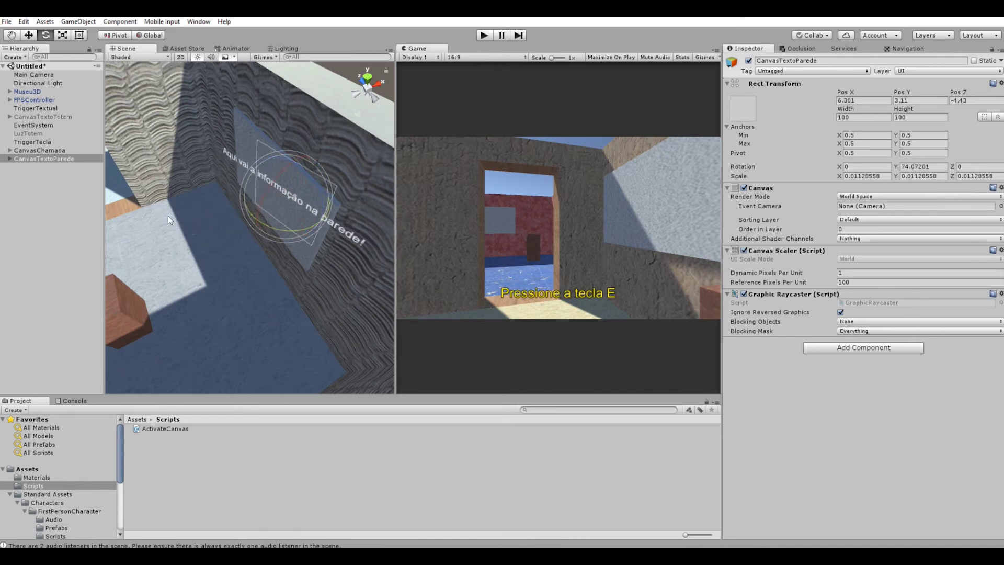
pyautogui.click(927, 165)
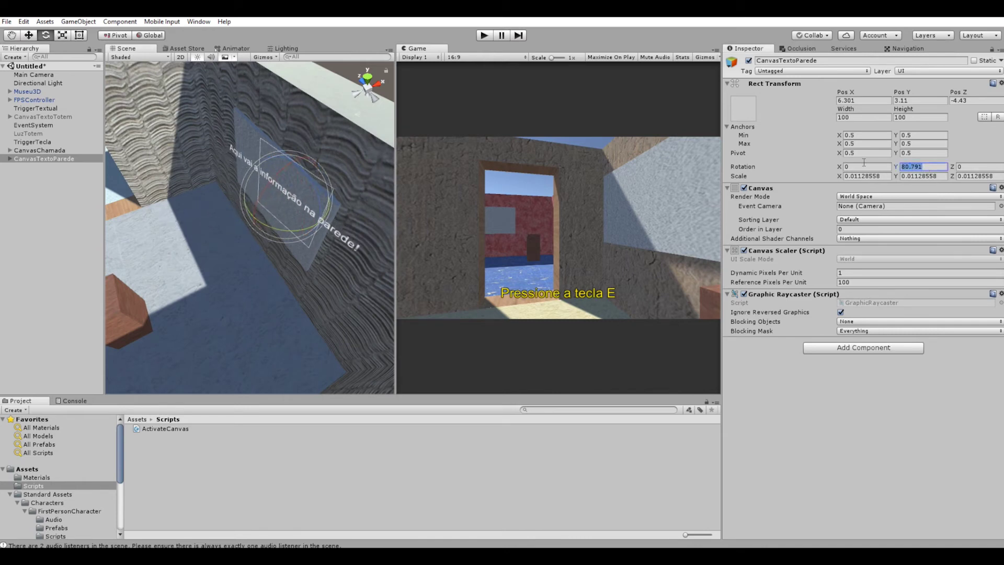
pyautogui.write('90')
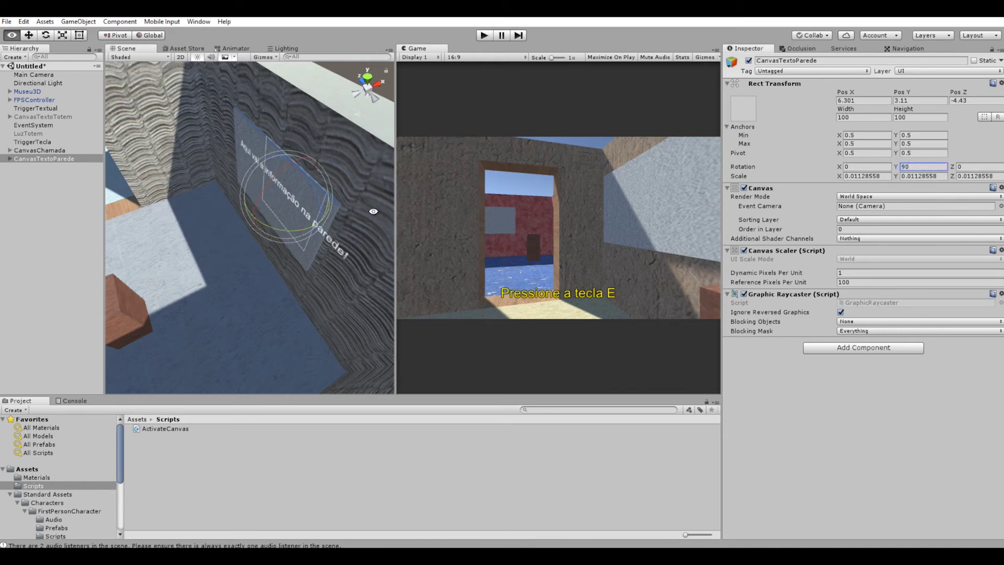
# Step: Lower the canvas and push it flush against the wall at 6.509, 2.668, -3.829
pyautogui.keyDown('alt'); pyautogui.moveTo(387, 181); pyautogui.dragTo(336, 167); pyautogui.keyUp('alt')
pyautogui.press('w')
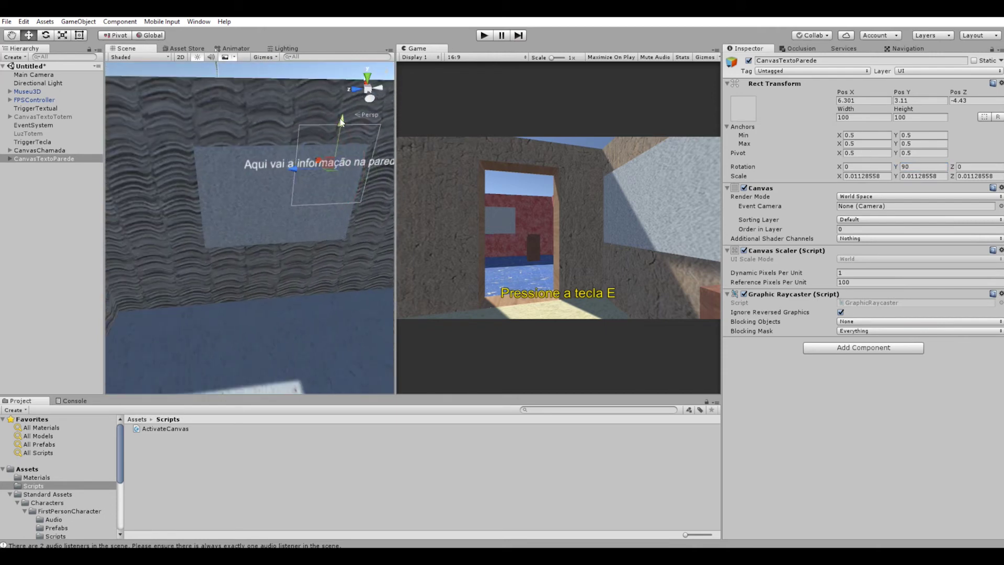
pyautogui.moveTo(341, 125)
pyautogui.mouseDown()
pyautogui.moveTo(340, 156)
pyautogui.moveTo(263, 196)
pyautogui.moveTo(228, 196)
pyautogui.moveTo(186, 249)
pyautogui.mouseUp()
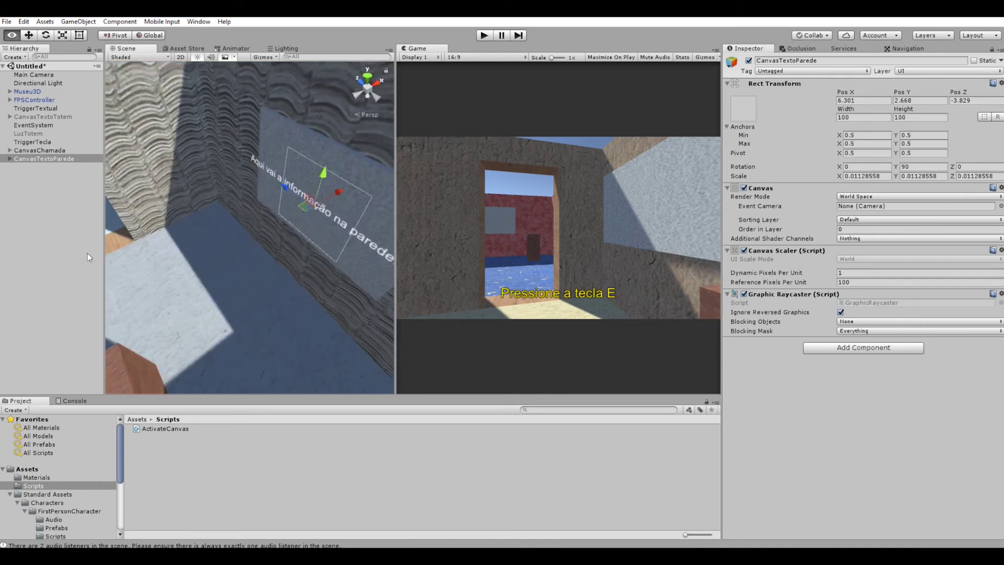
pyautogui.moveTo(247, 214); pyautogui.dragTo(259, 202)
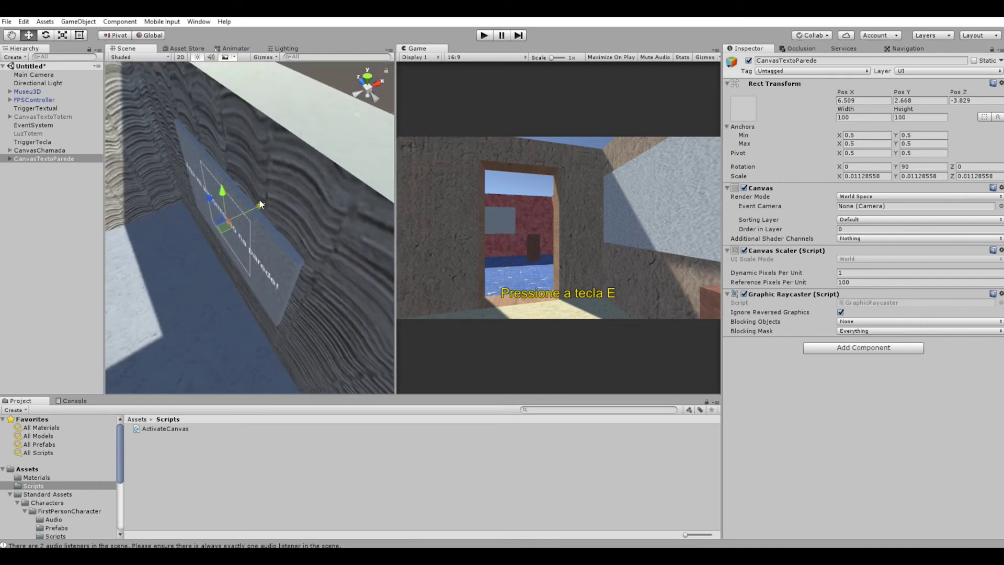
pyautogui.keyDown('alt'); pyautogui.moveTo(222, 256); pyautogui.dragTo(301, 223); pyautogui.keyUp('alt')
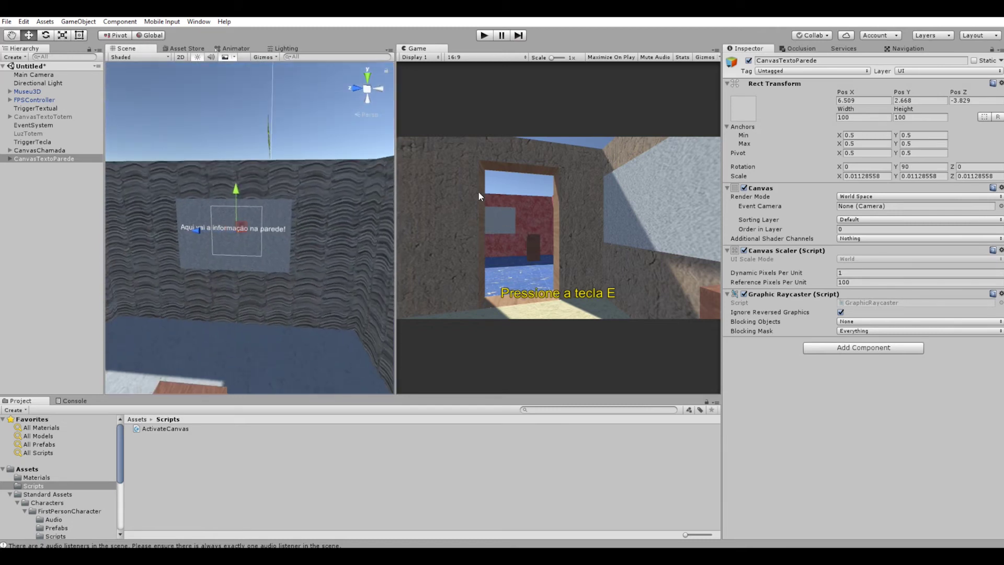
# Step: Play-test the scene, walking into the red room to view the wall info panel
pyautogui.click(482, 35)
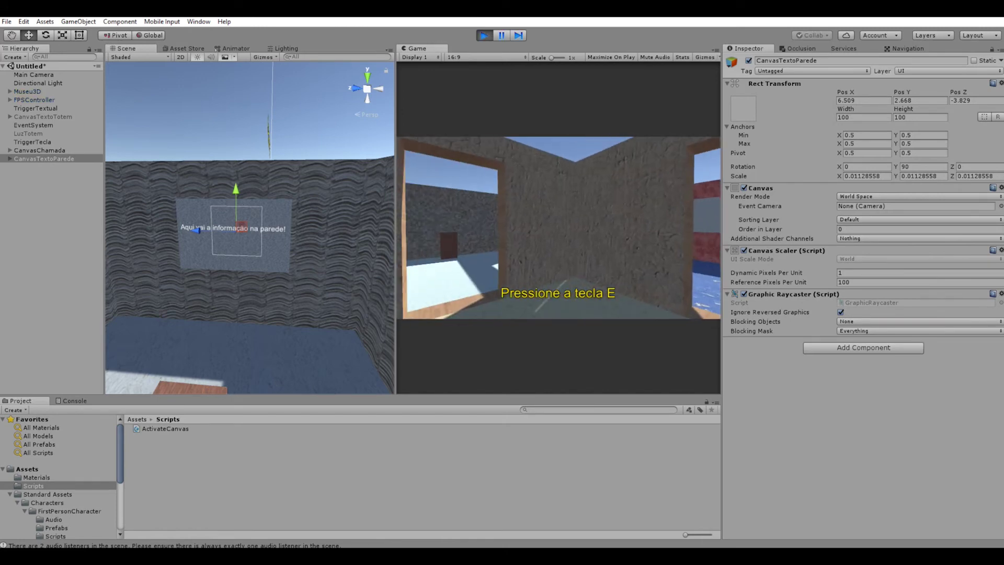
pyautogui.press('w')
pyautogui.press('w')
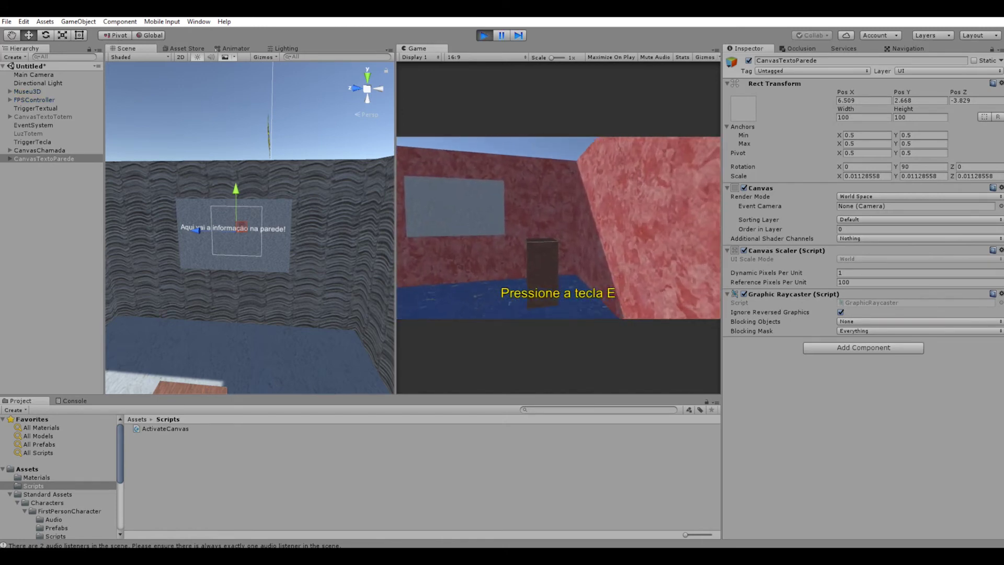
pyautogui.press('w')
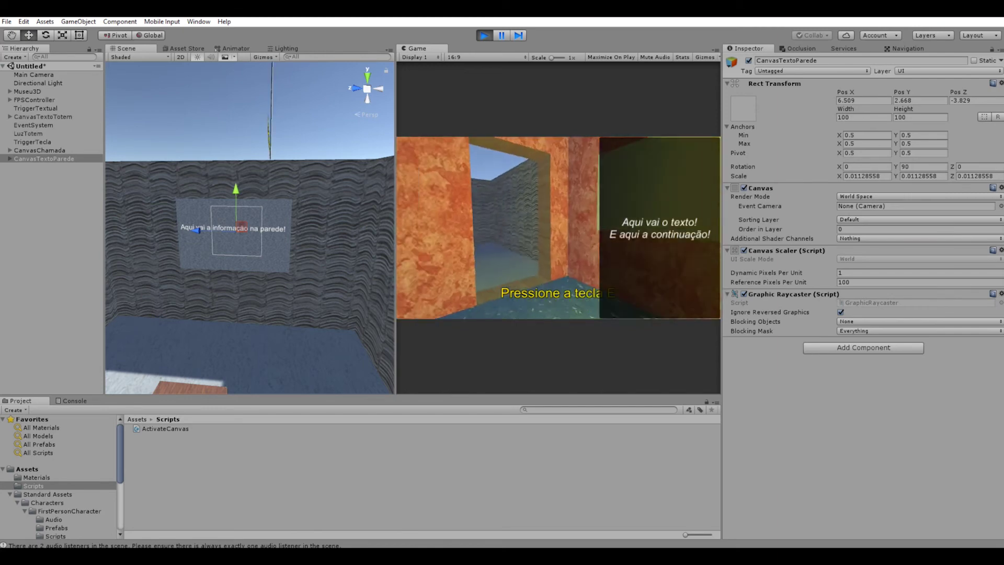
pyautogui.press('w')
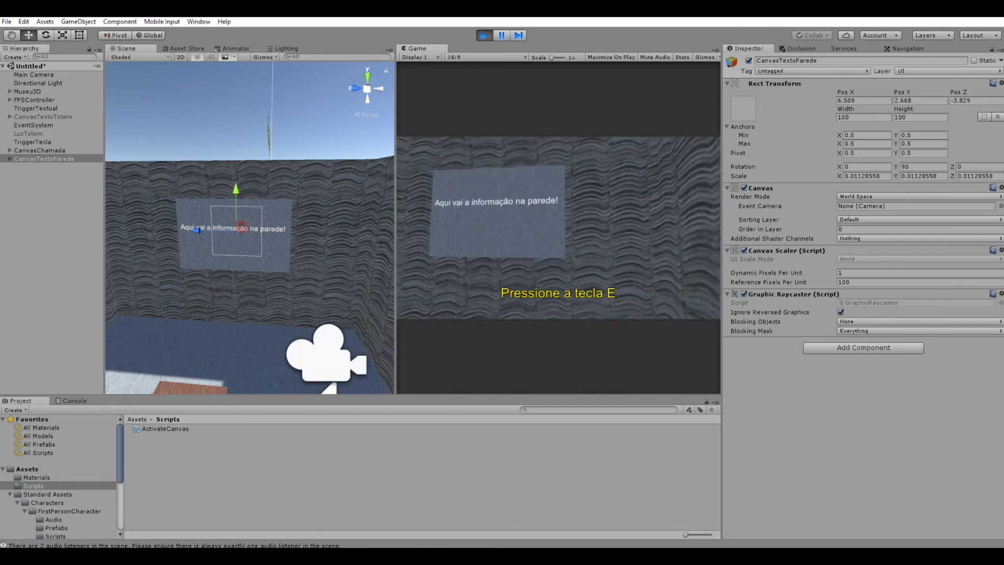
pyautogui.press('s')
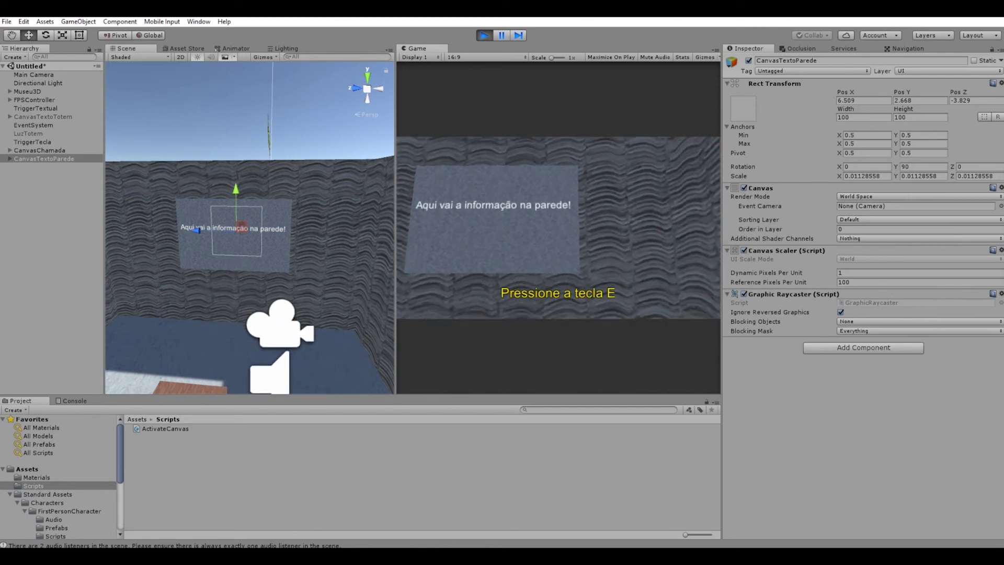
pyautogui.press('d')
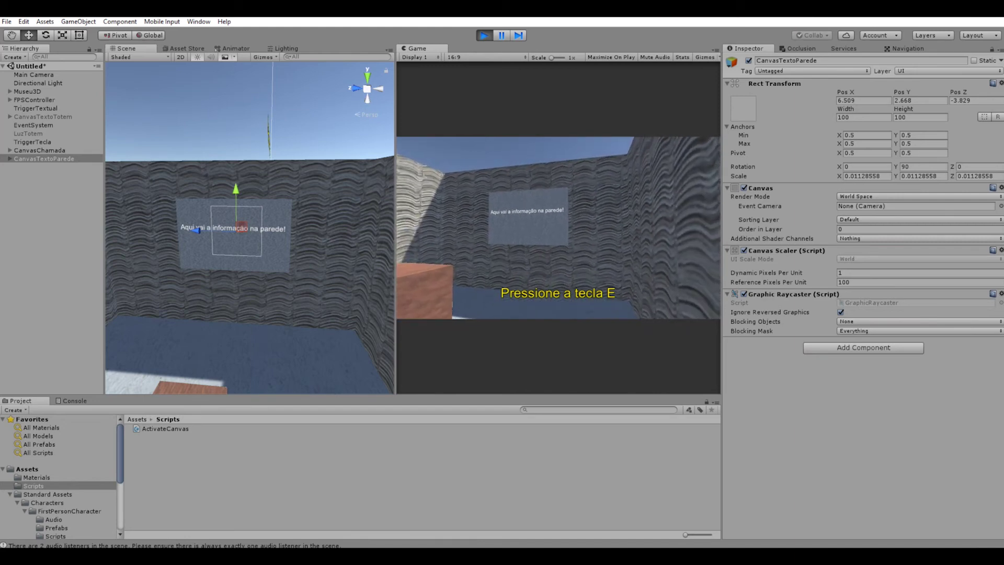
pyautogui.press('a')
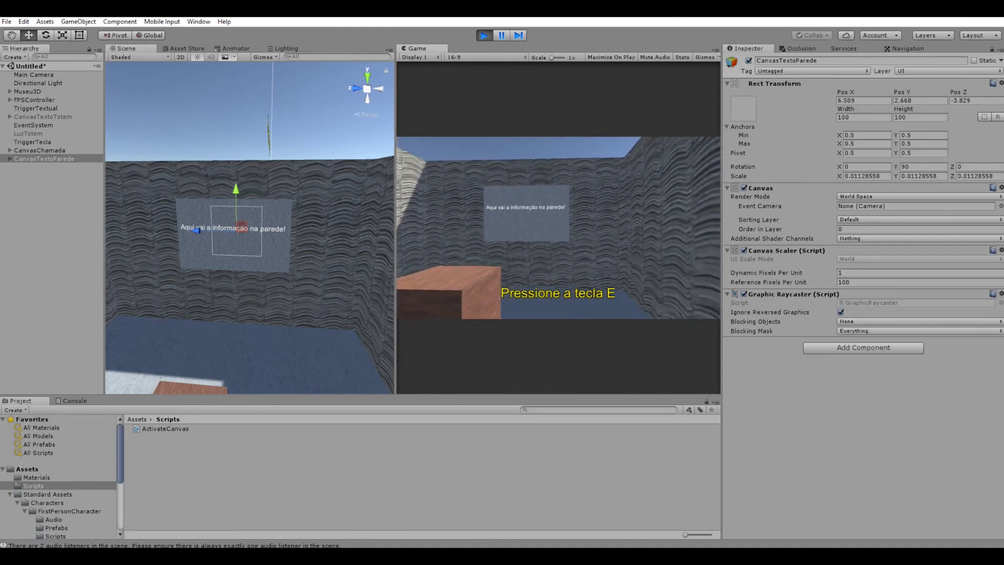
pyautogui.press('a')
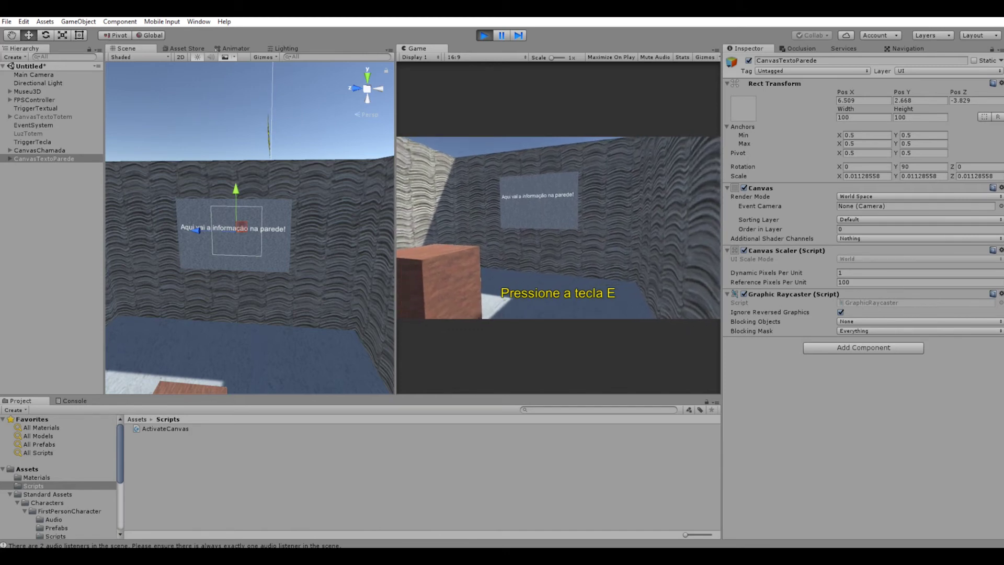
pyautogui.press('w')
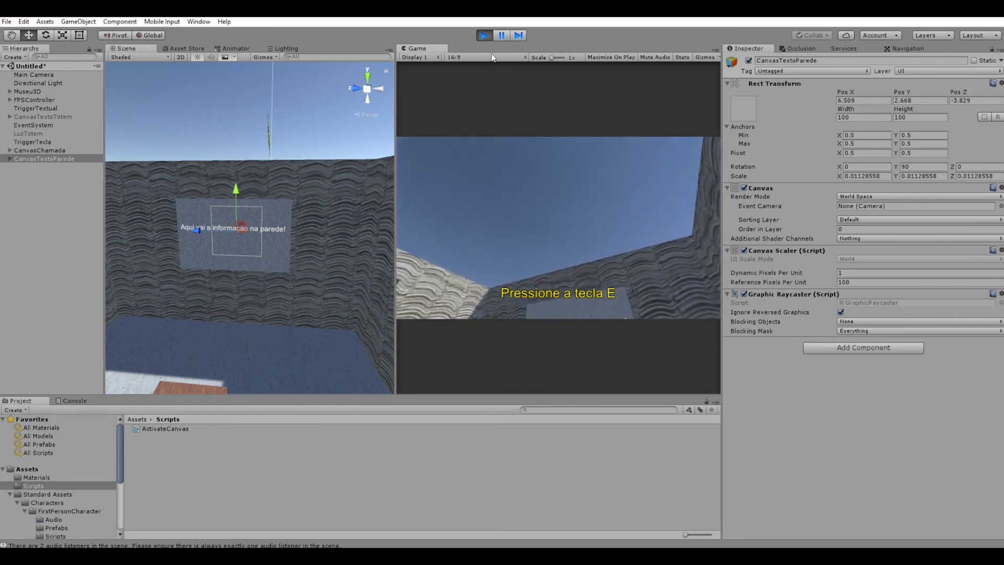
pyautogui.hotkey('ctrl', 'p')
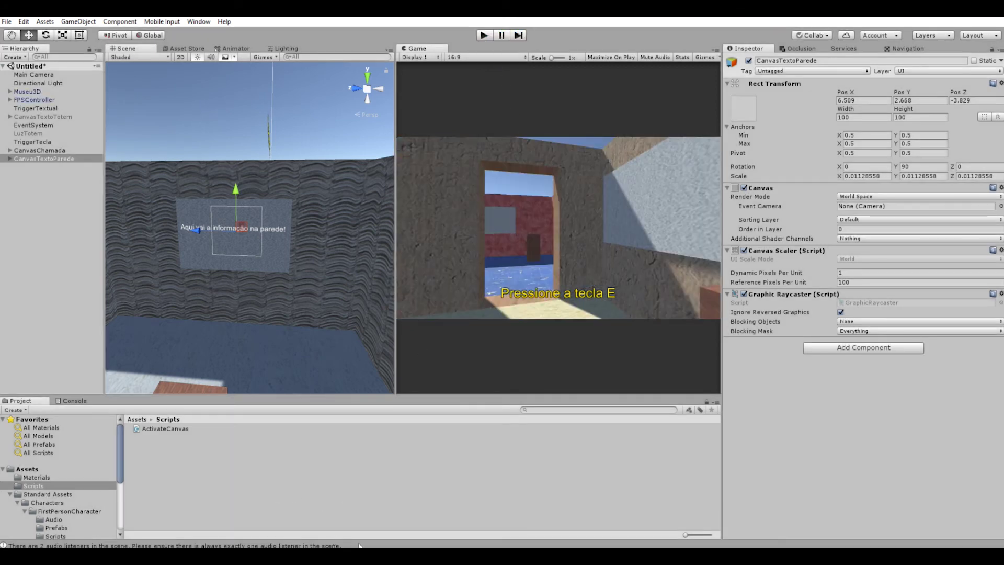
# Step: Create a ShowText C# script in Assets/Scripts and open it in Visual Studio
pyautogui.click(259, 475)
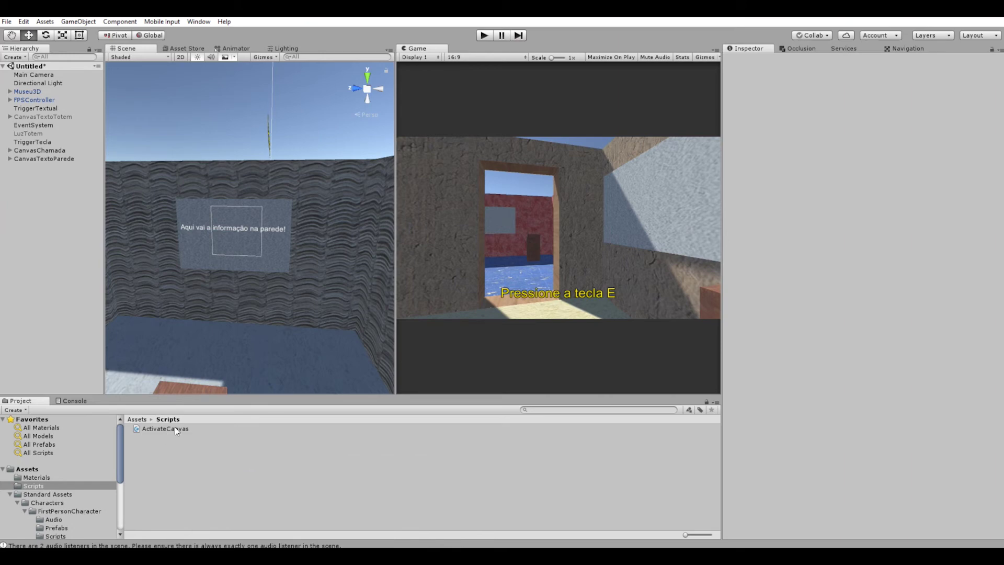
pyautogui.click(137, 419)
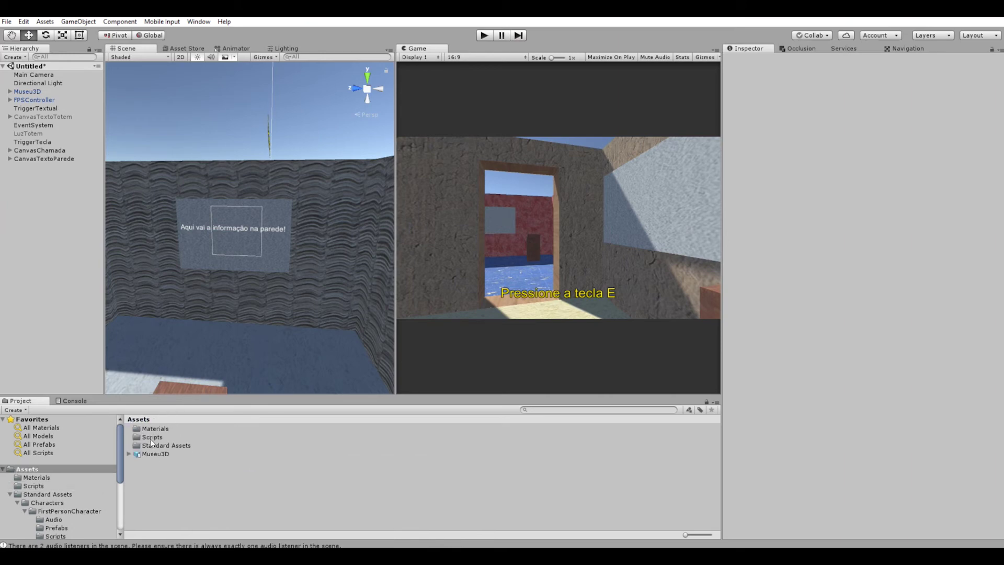
pyautogui.doubleClick(150, 438)
pyautogui.rightClick(197, 462)
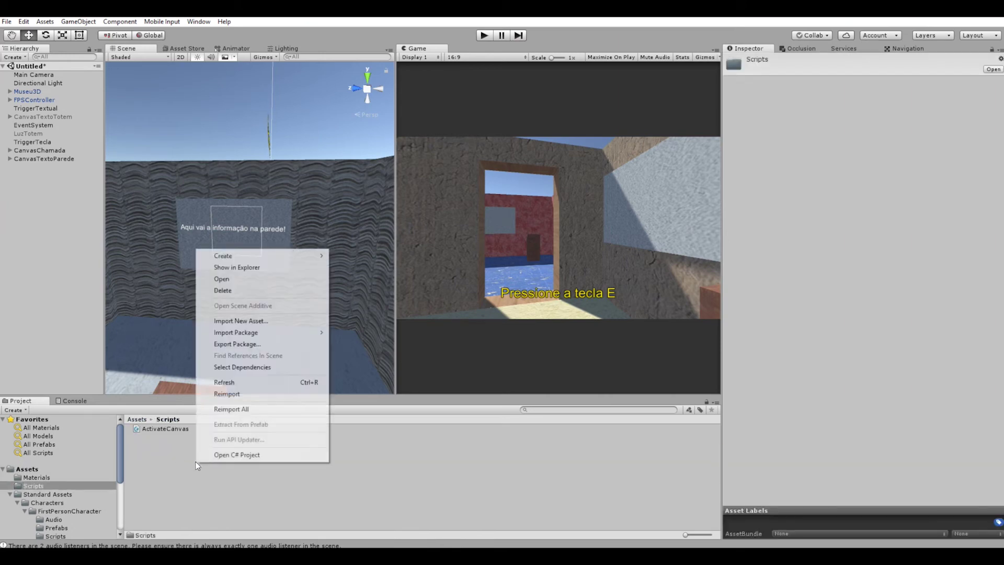
pyautogui.moveTo(292, 253)
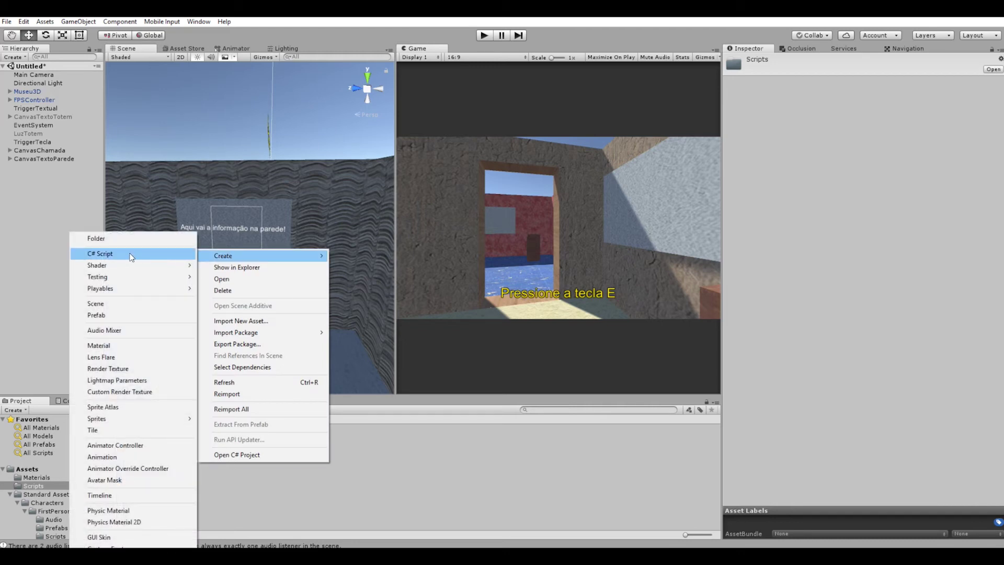
pyautogui.click(131, 255)
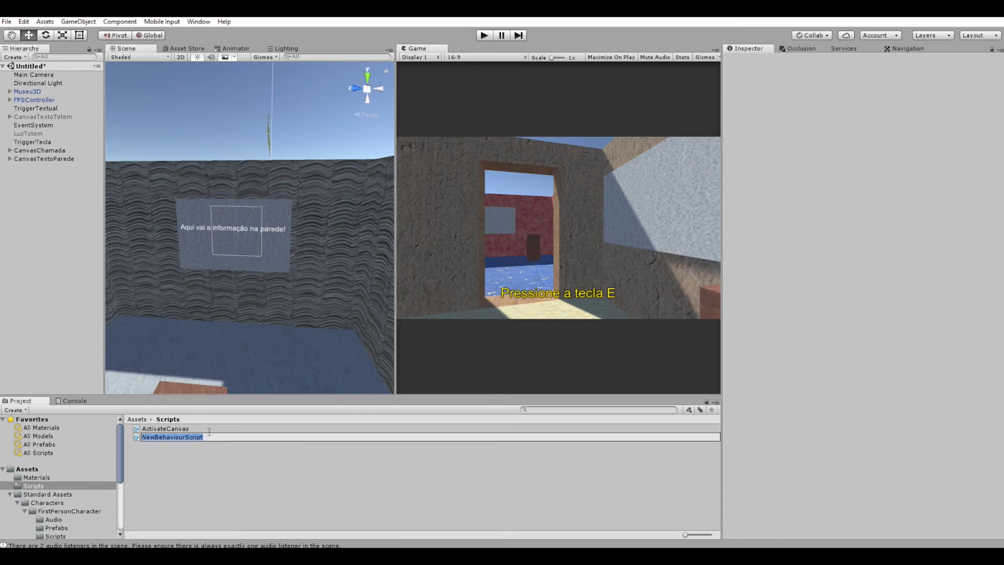
pyautogui.write('ShowText')
pyautogui.press('Return')
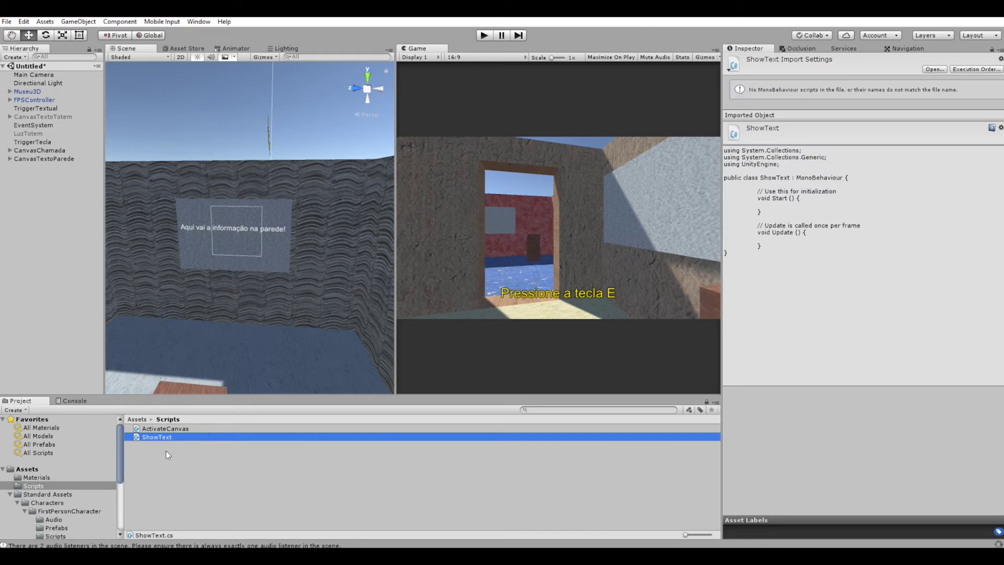
pyautogui.doubleClick(155, 436)
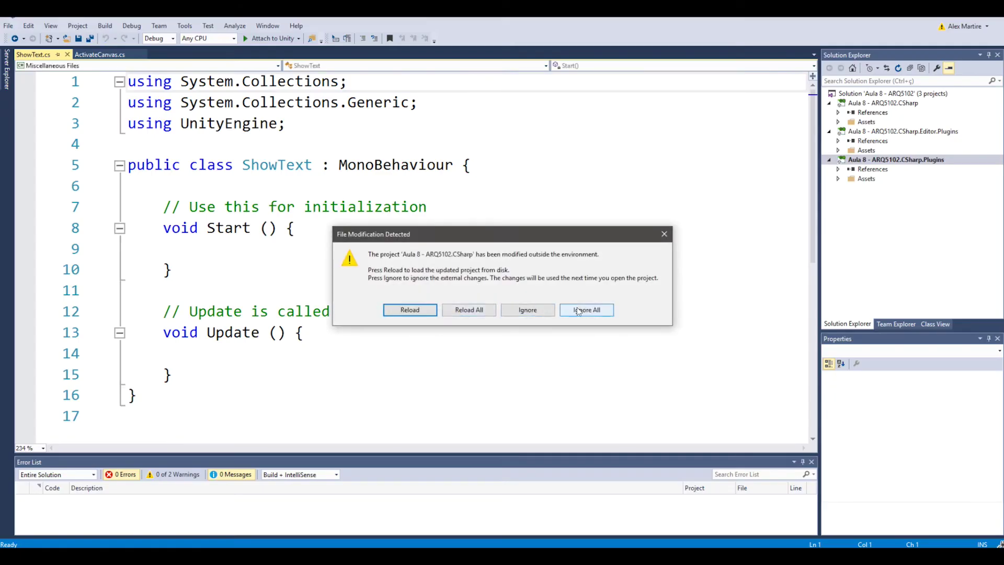
# Step: Dismiss the file-modification prompt with Ignore All and delete the default Start and Update methods
pyautogui.click(586, 309)
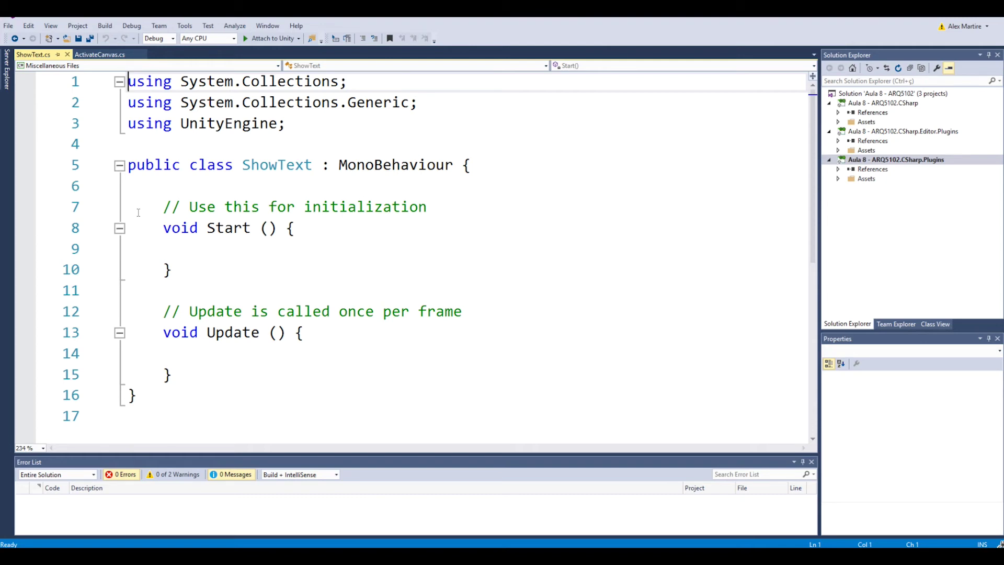
pyautogui.moveTo(163, 207); pyautogui.dragTo(264, 368)
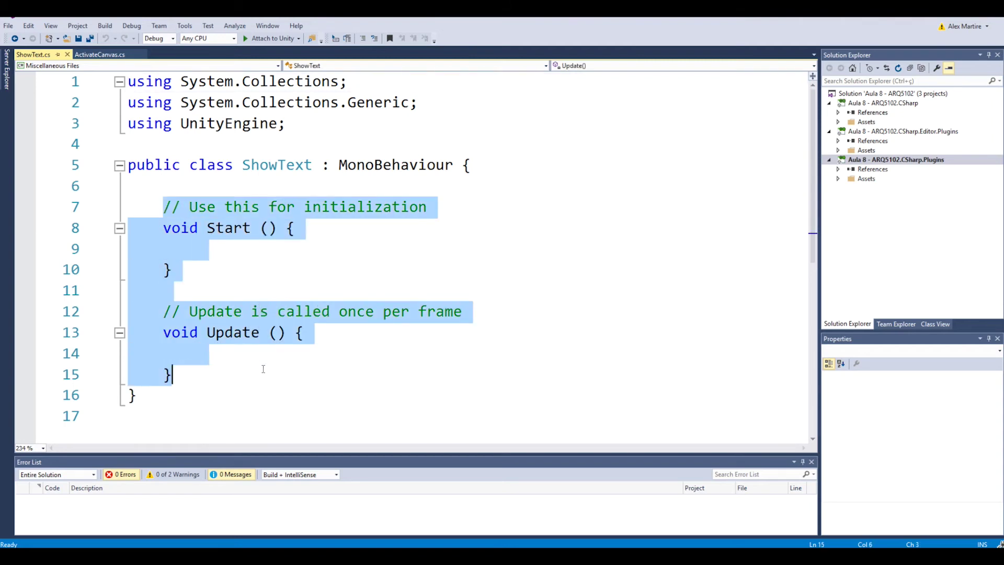
pyautogui.press('Delete')
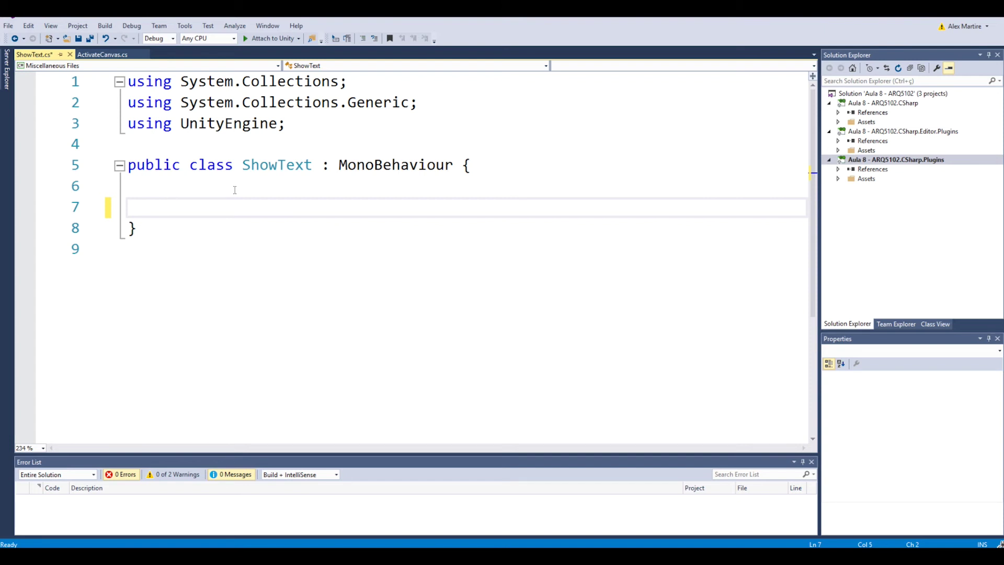
# Step: Declare public GameObject CanvasChamada and CanvasTextoParede fields, referencing ActivateCanvas.cs
pyautogui.write('public G')
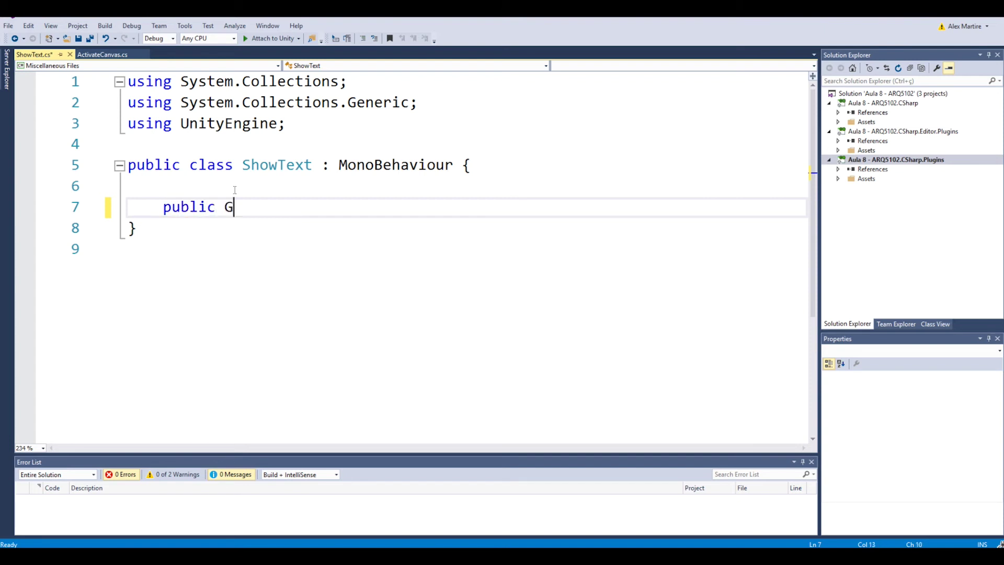
pyautogui.write('ameObject')
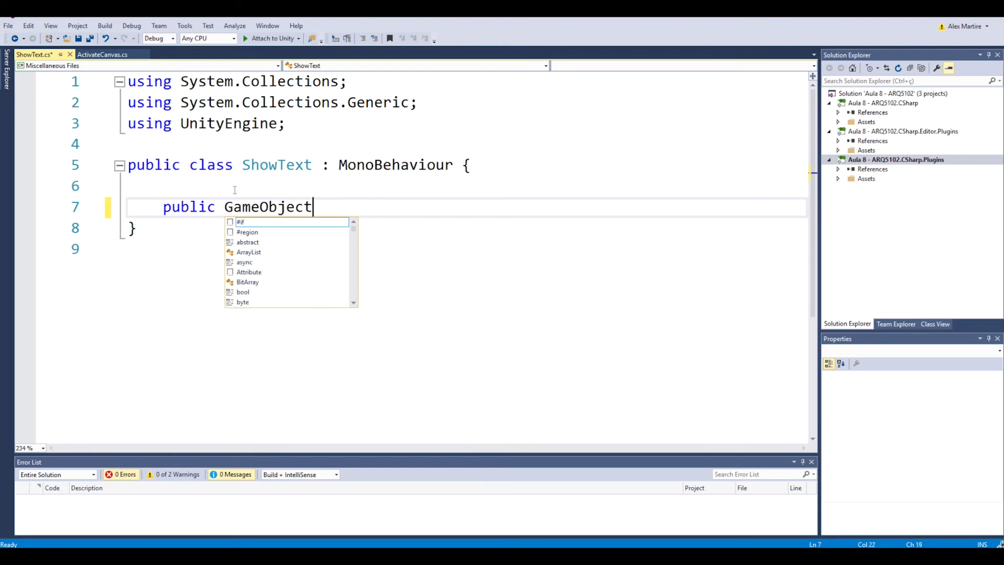
pyautogui.write(' Can')
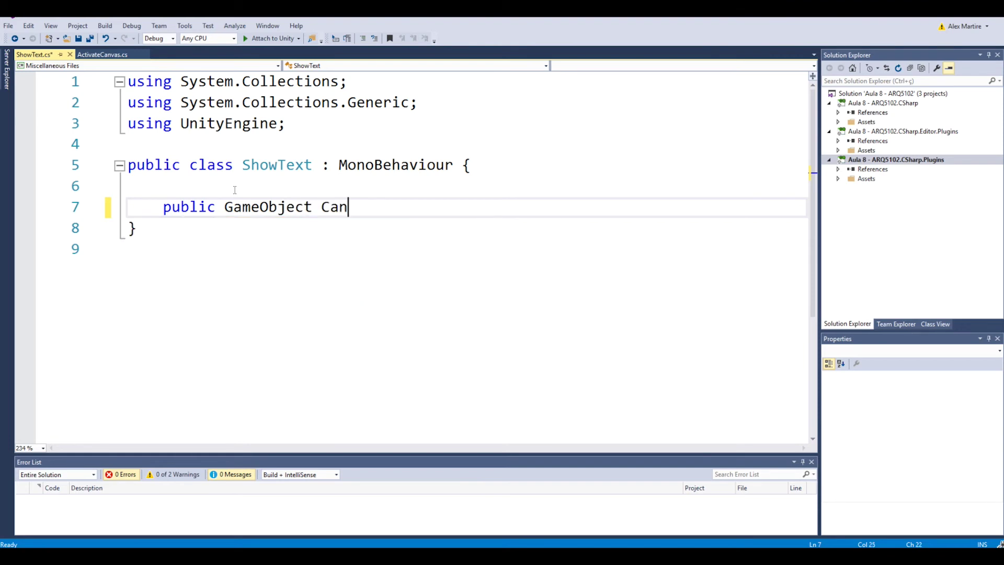
pyautogui.write('vasChamada')
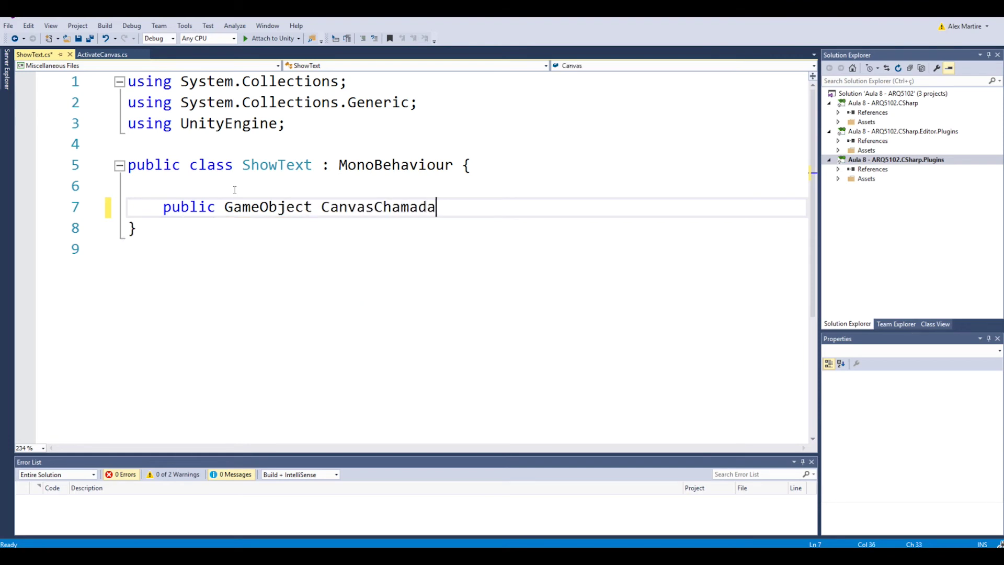
pyautogui.write(';')
pyautogui.press('Return')
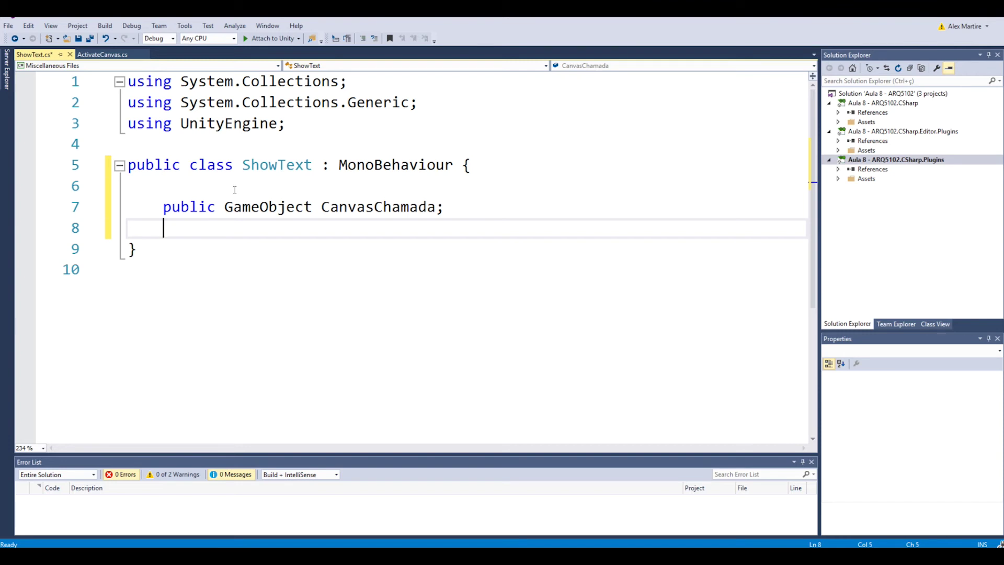
pyautogui.write('public')
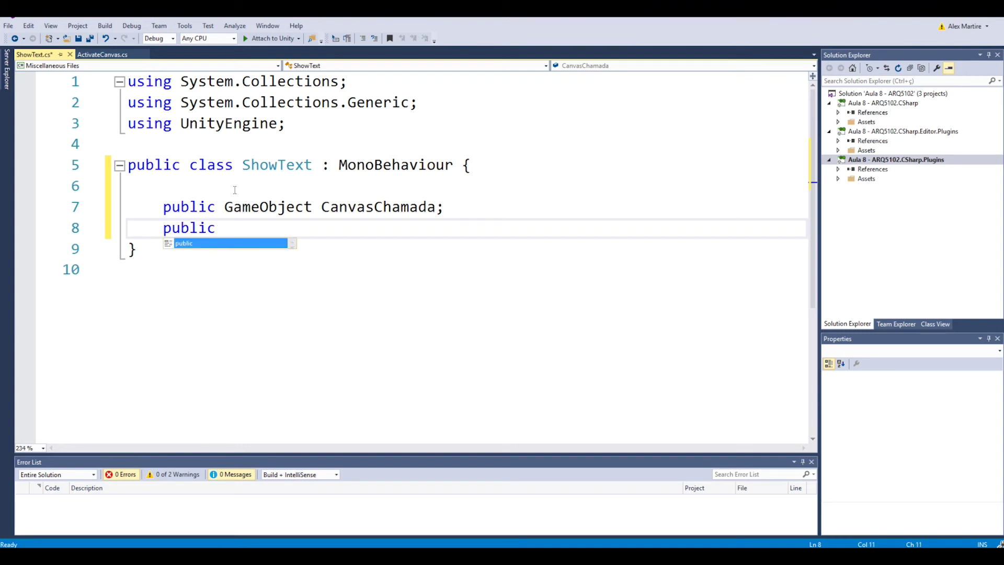
pyautogui.write(' Gam')
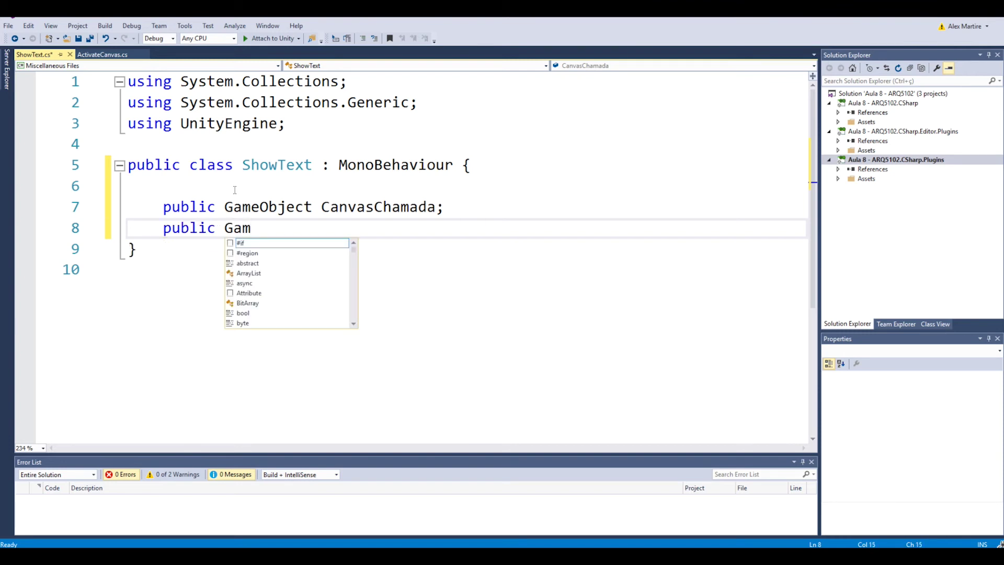
pyautogui.write('eObjec')
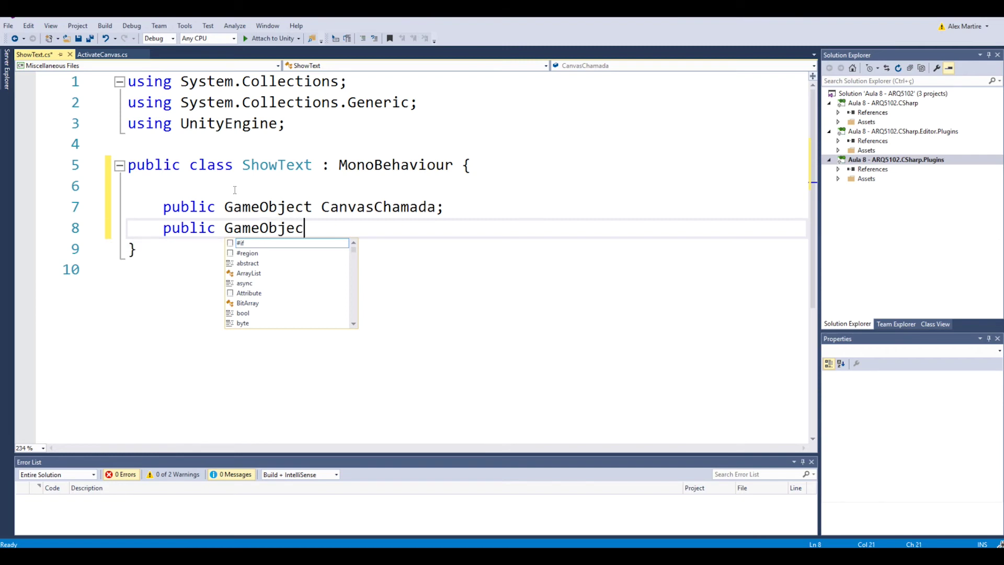
pyautogui.write('t')
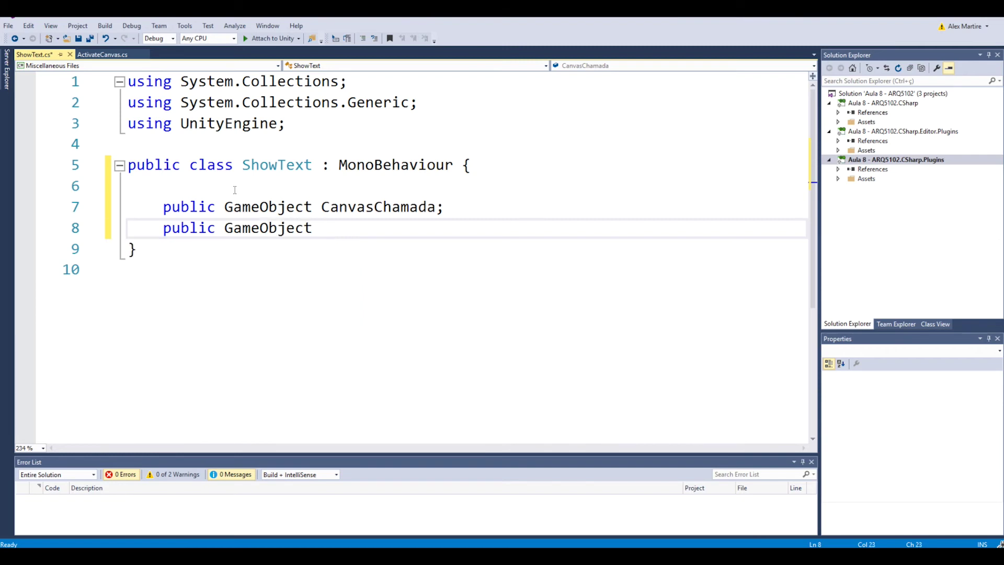
pyautogui.write(' Canvas')
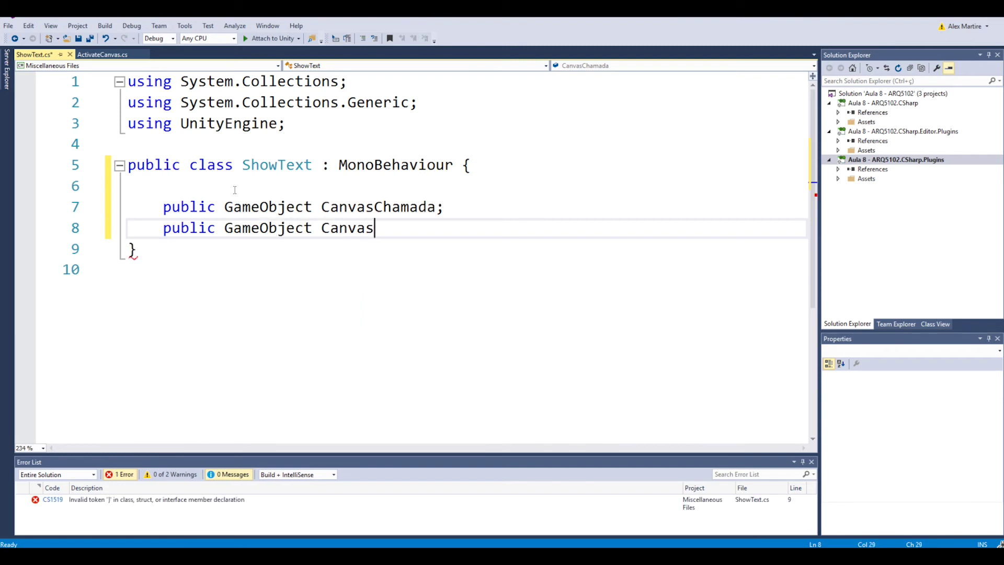
pyautogui.write('TextoParede')
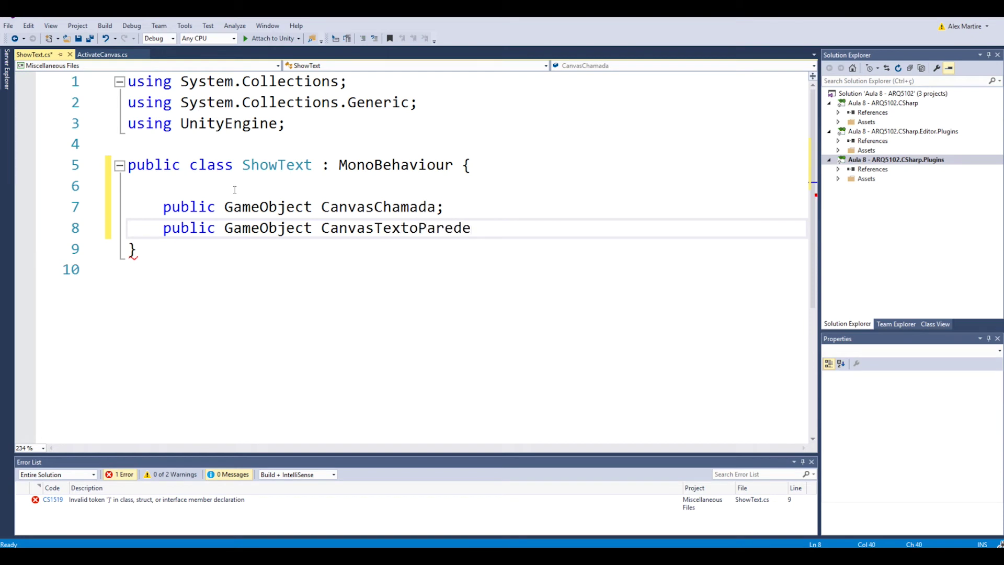
pyautogui.write(';')
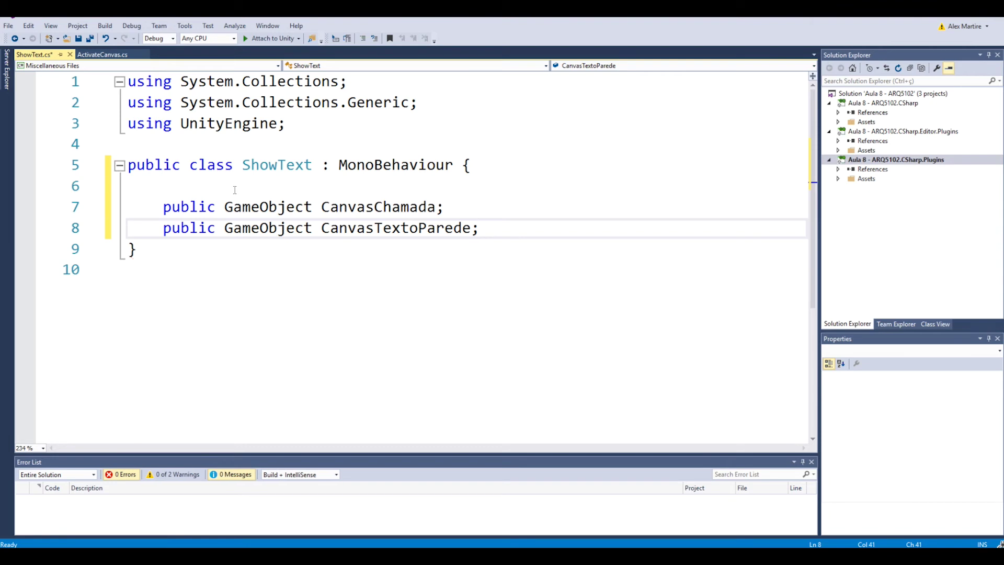
pyautogui.press('Return')
pyautogui.press('Return')
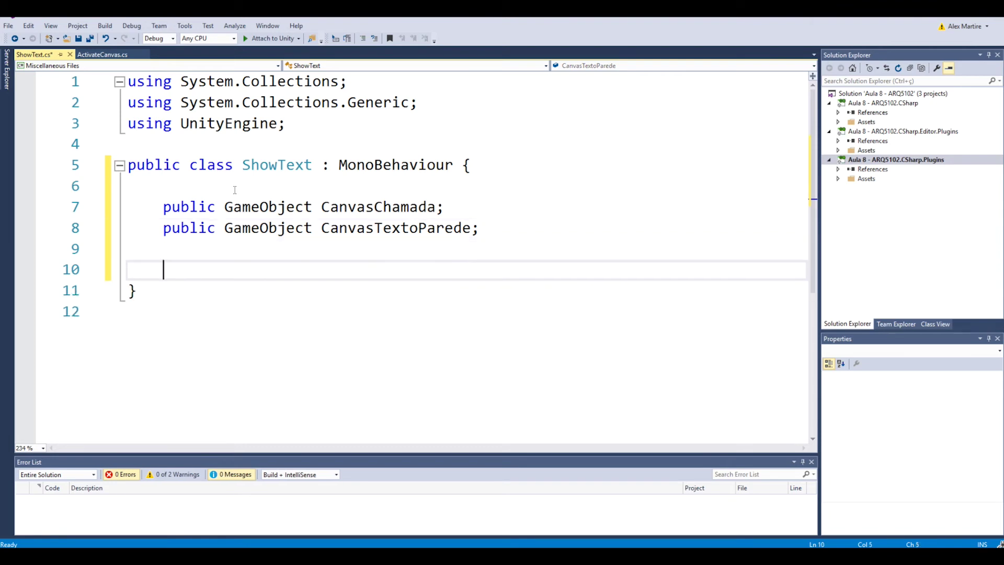
pyautogui.click(103, 55)
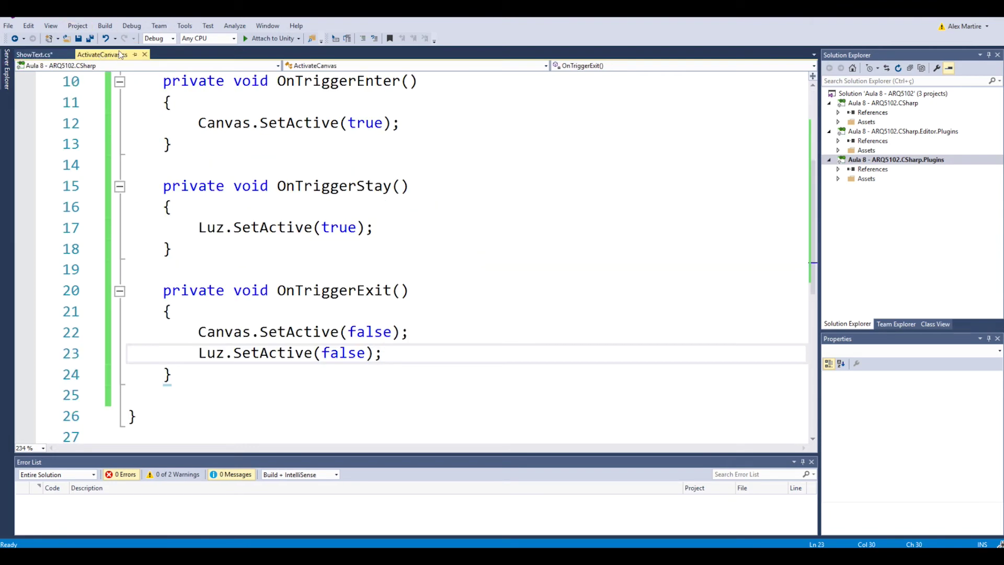
pyautogui.scroll(3, 227, 177)
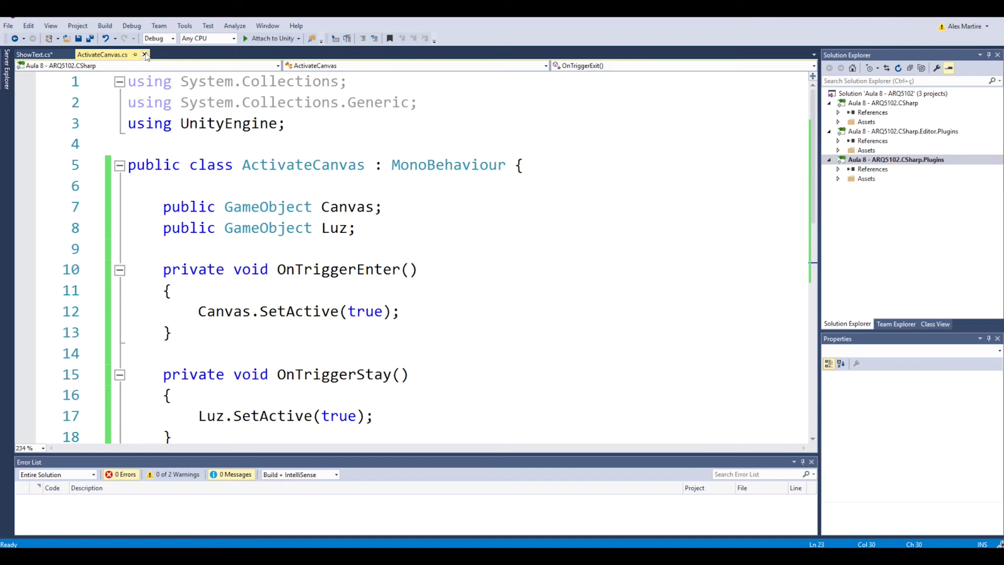
pyautogui.click(47, 55)
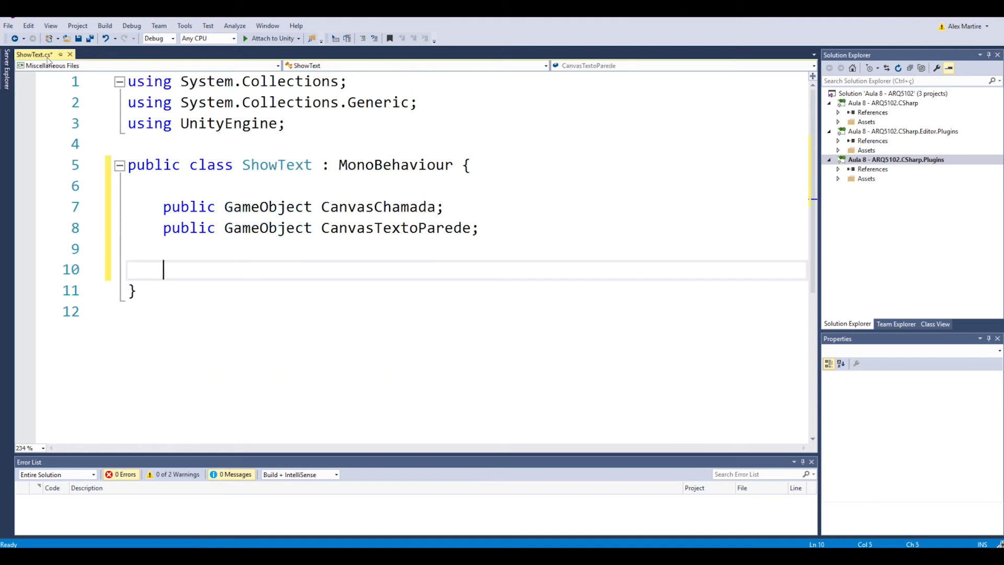
pyautogui.click(296, 231)
pyautogui.click(482, 230)
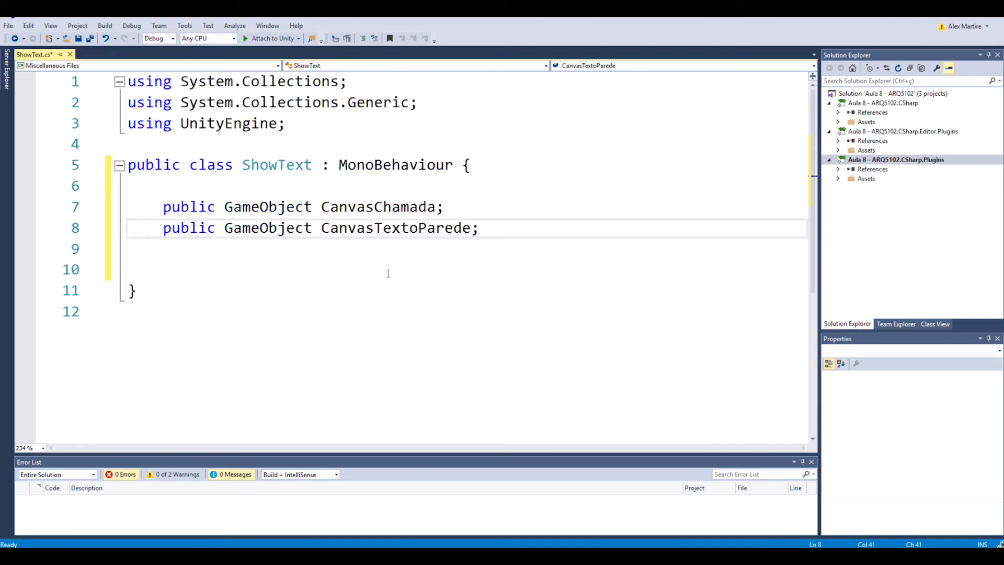
pyautogui.press('Return')
pyautogui.press('Return')
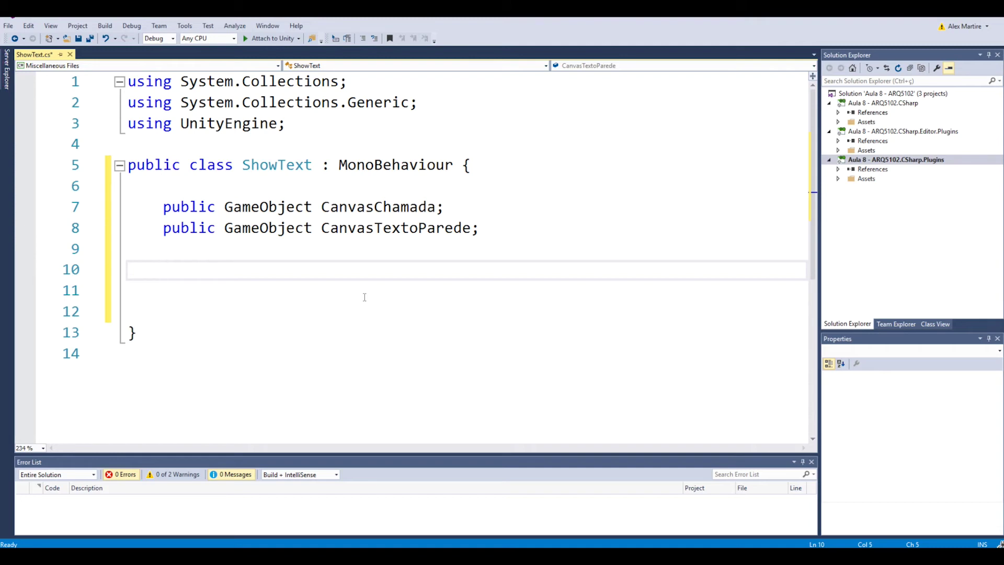
# Step: Write an OnTriggerEnter method that calls CanvasChamada.SetActive(true)
pyautogui.write('private void')
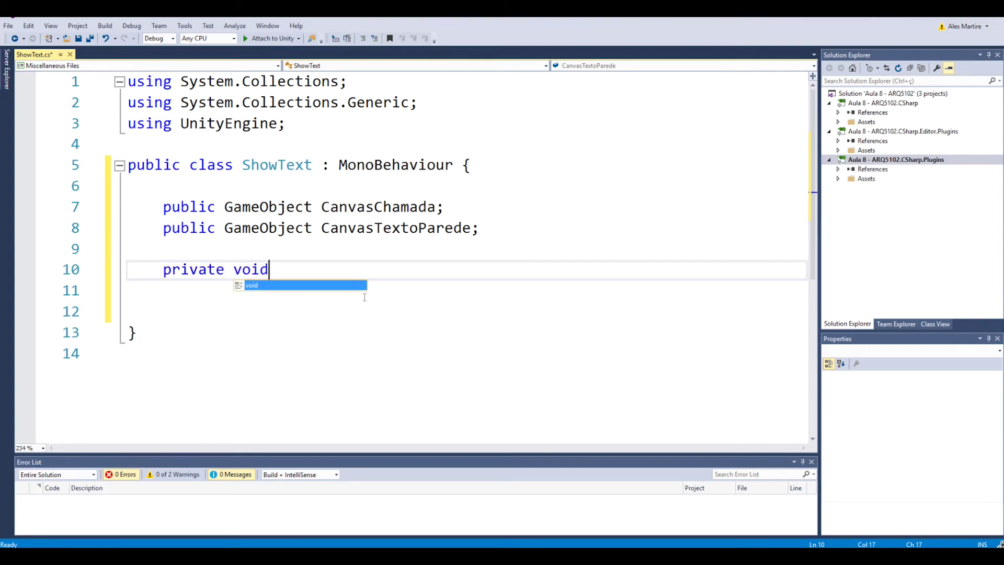
pyautogui.write(' On')
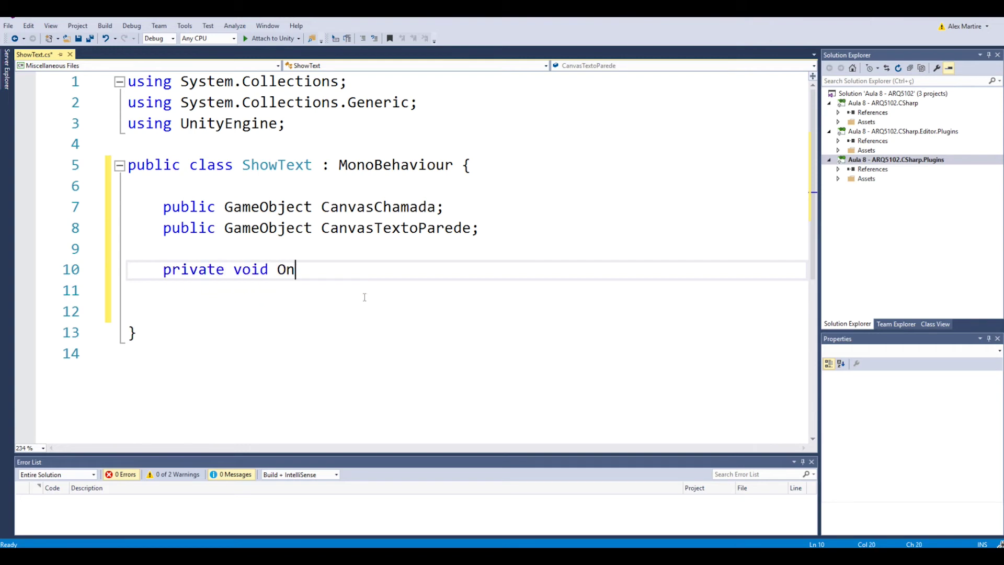
pyautogui.write('TriggerEnte')
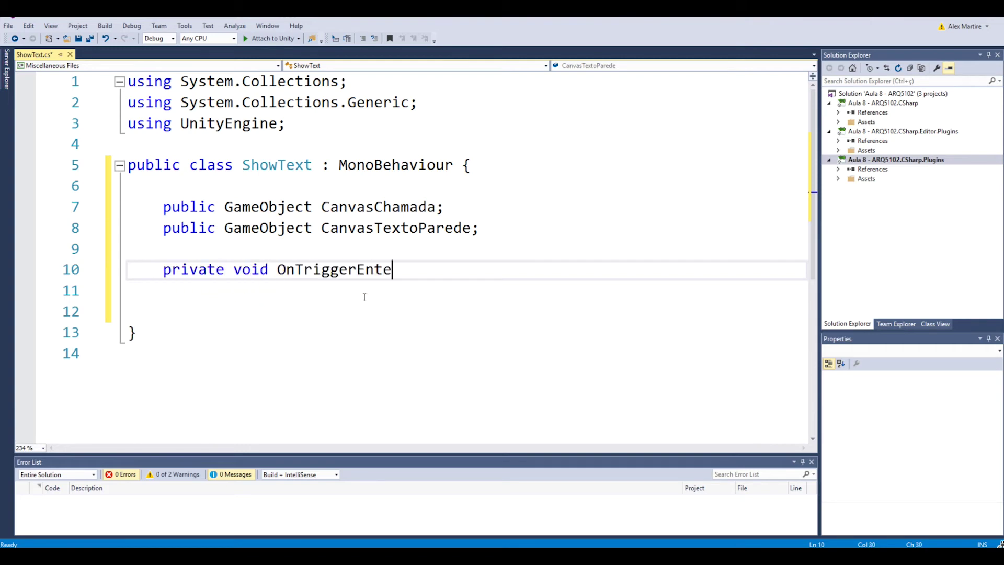
pyautogui.write('r(')
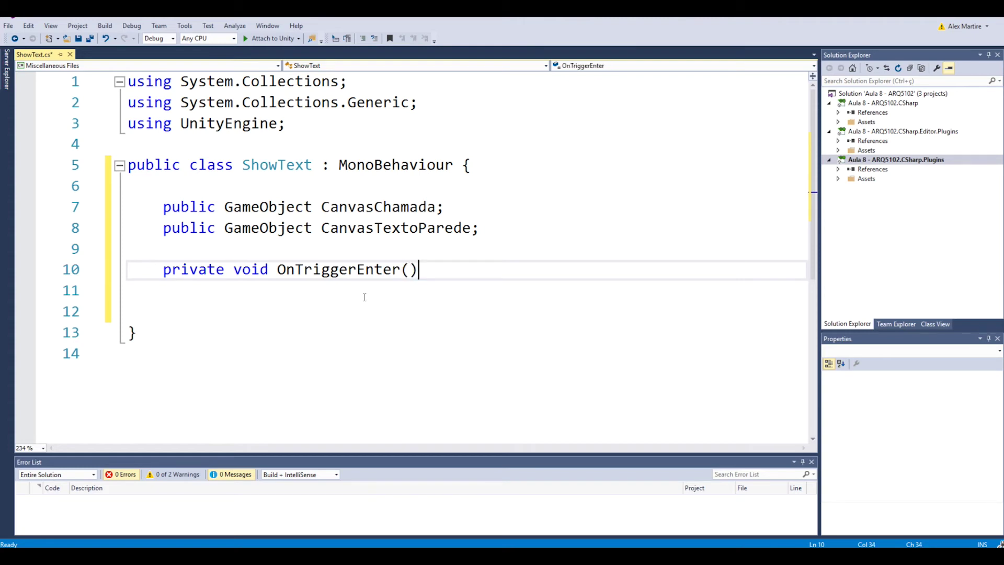
pyautogui.write(') {')
pyautogui.press('Return')
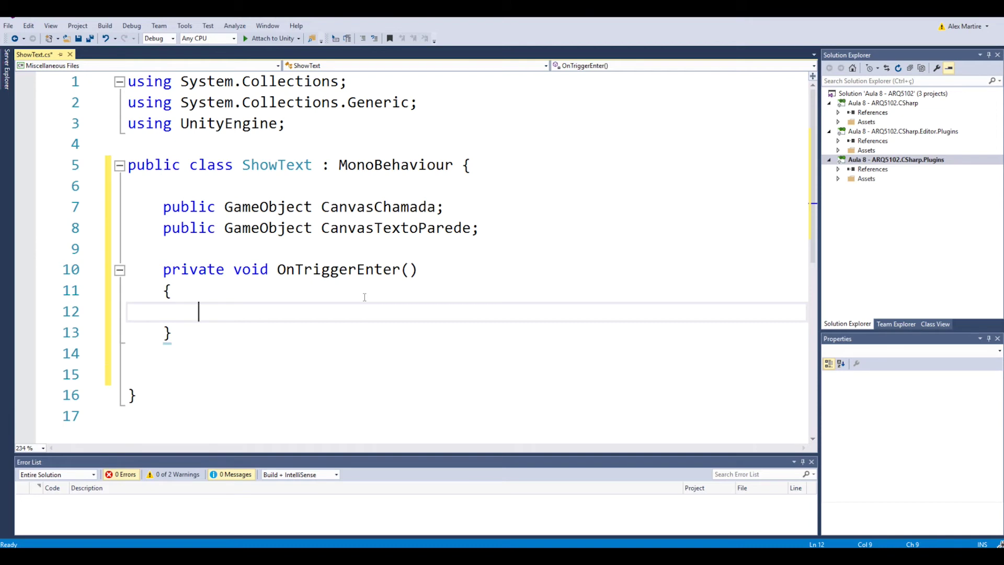
pyautogui.write('Can')
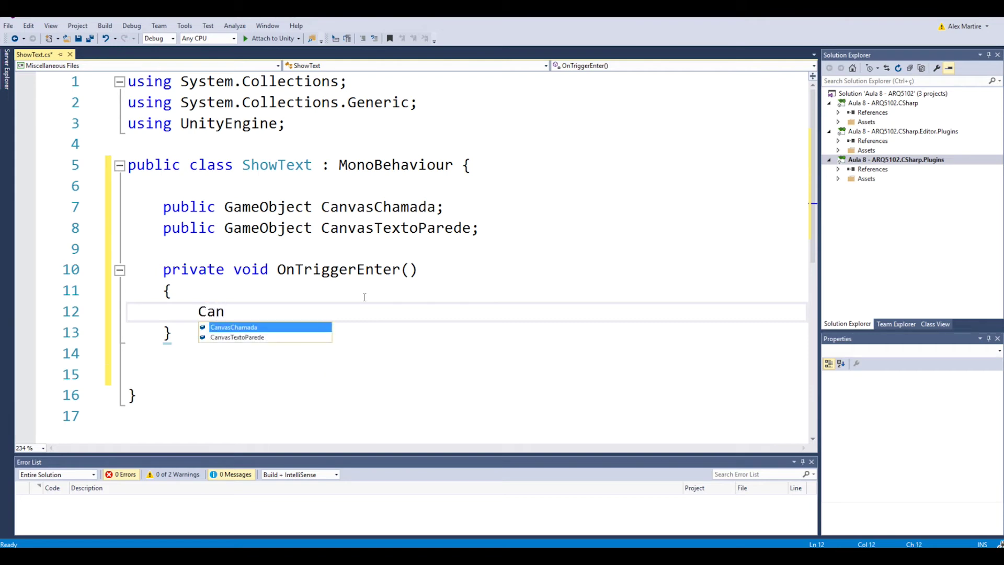
pyautogui.write('vasChamada')
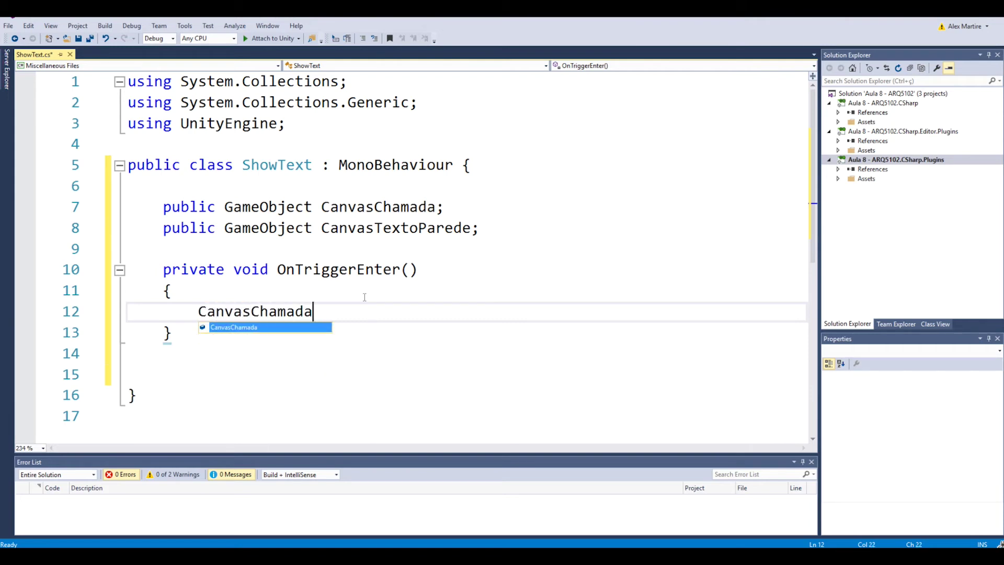
pyautogui.write('.Se')
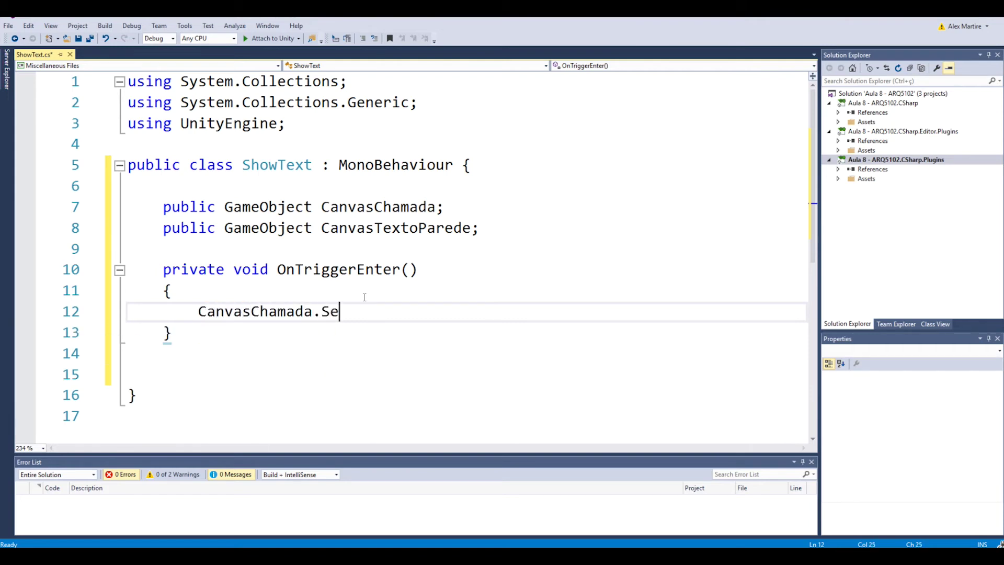
pyautogui.write('tActive')
pyautogui.write('(t')
pyautogui.write('rue)')
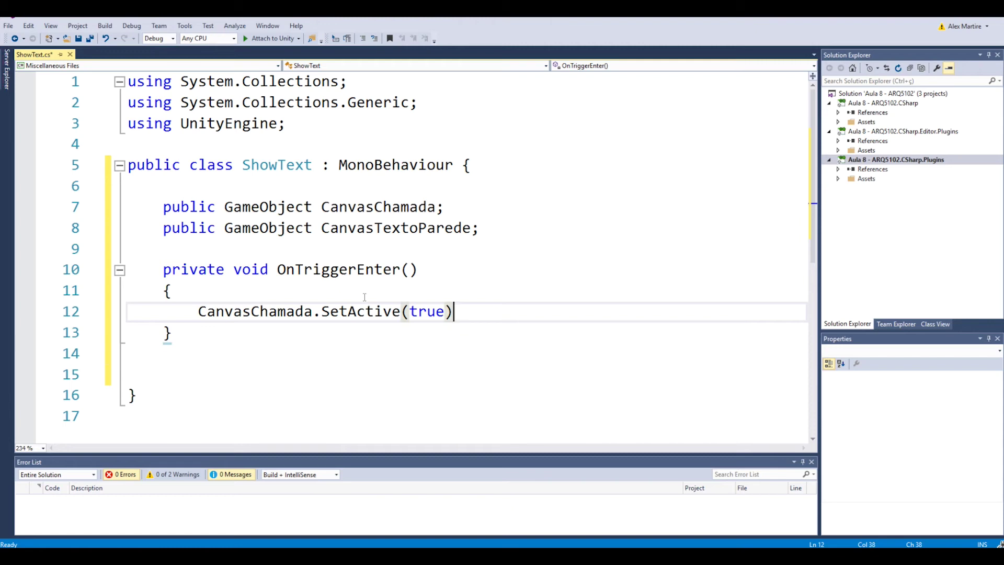
pyautogui.write(';')
# Step: Add an empty private void OnTriggerStay() method below OnTriggerEnter
pyautogui.click(201, 357)
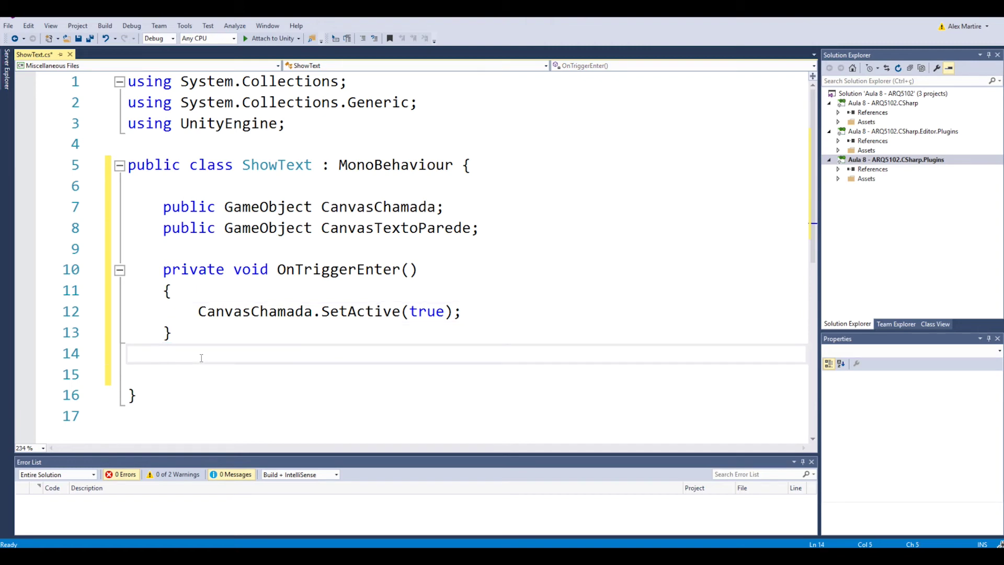
pyautogui.press('Return')
pyautogui.write('p')
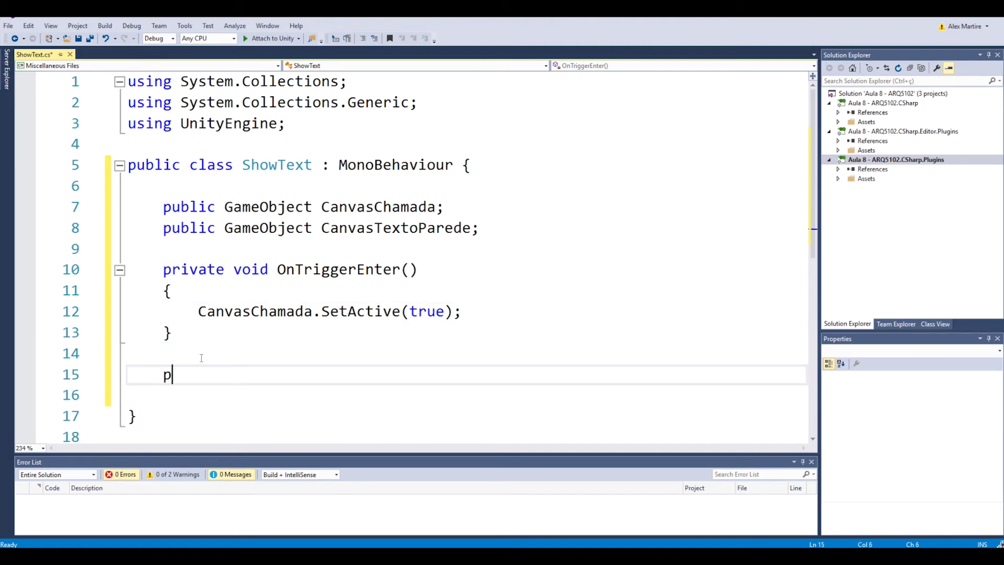
pyautogui.write('rivate')
pyautogui.write(' voi')
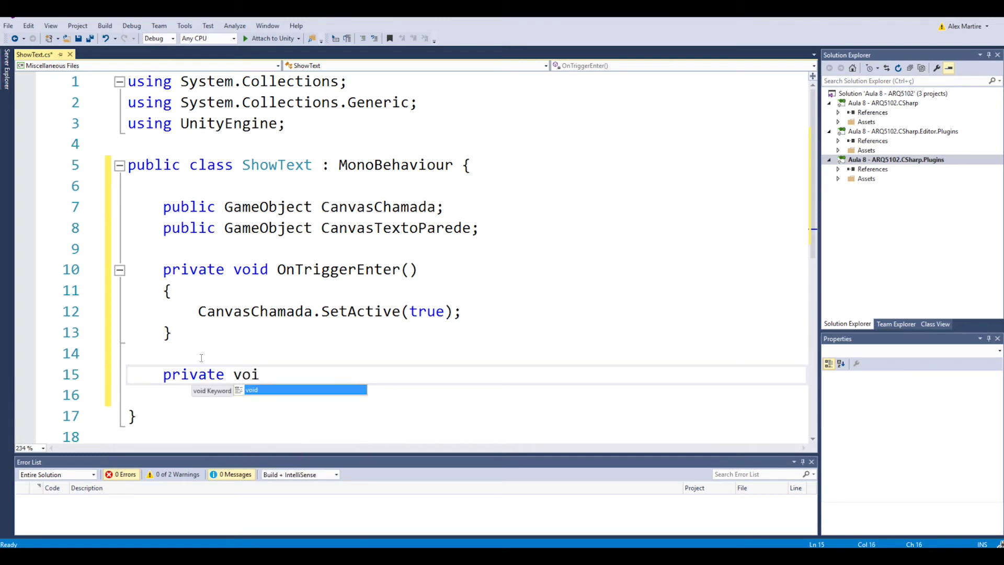
pyautogui.write('d')
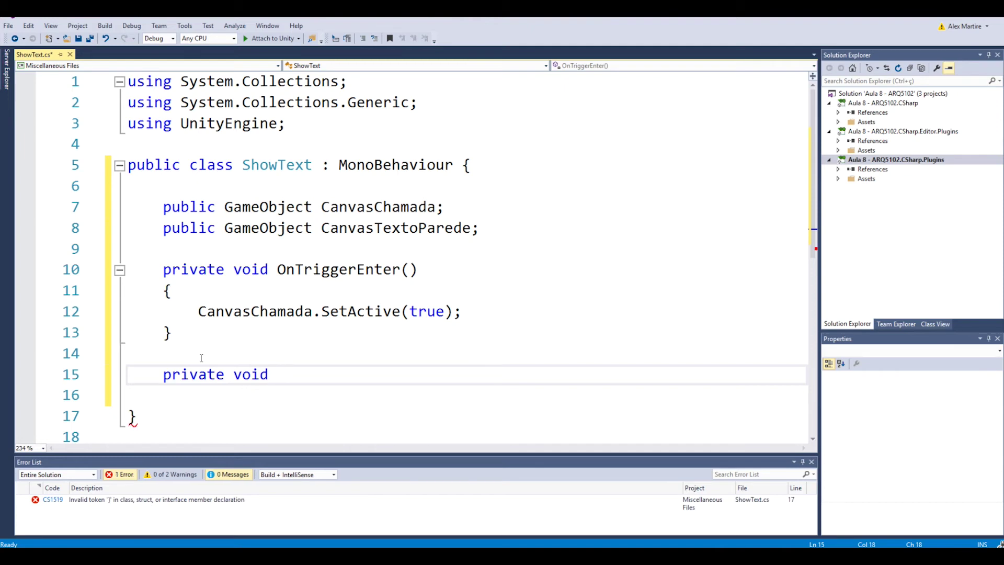
pyautogui.write(' OnTrigger')
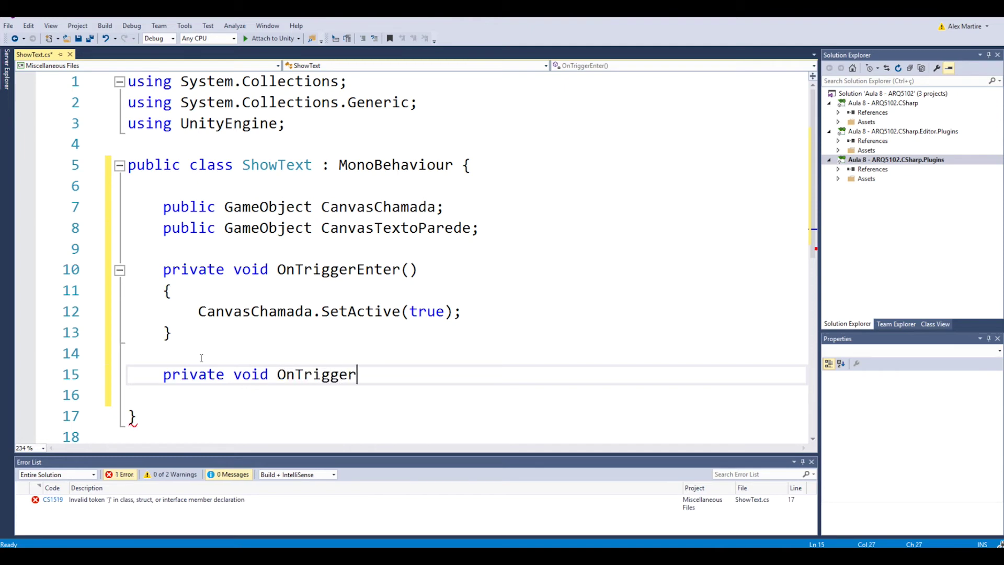
pyautogui.write('Stay')
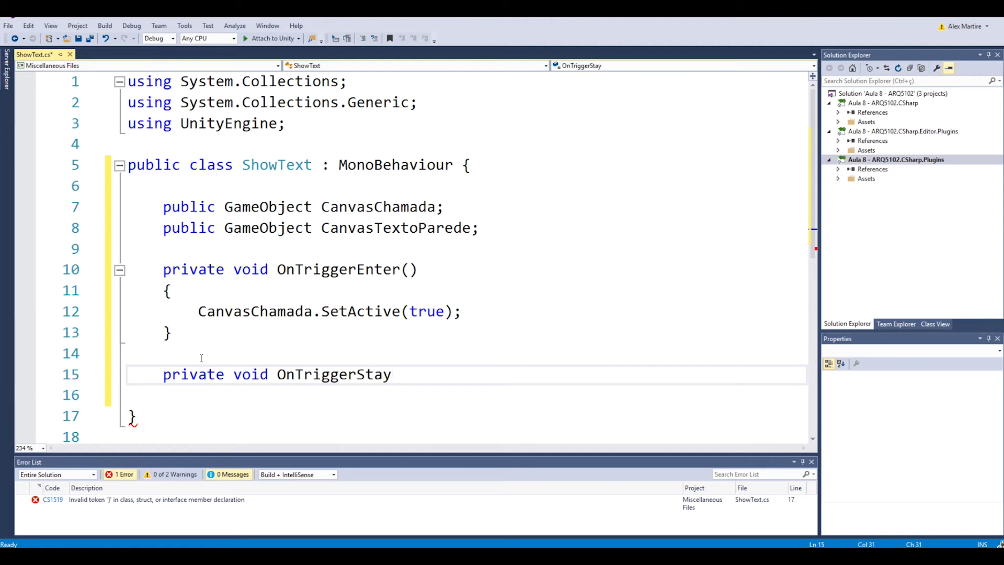
pyautogui.write('()')
pyautogui.write('{')
pyautogui.press('Return')
pyautogui.scroll(-2, 280, 333)
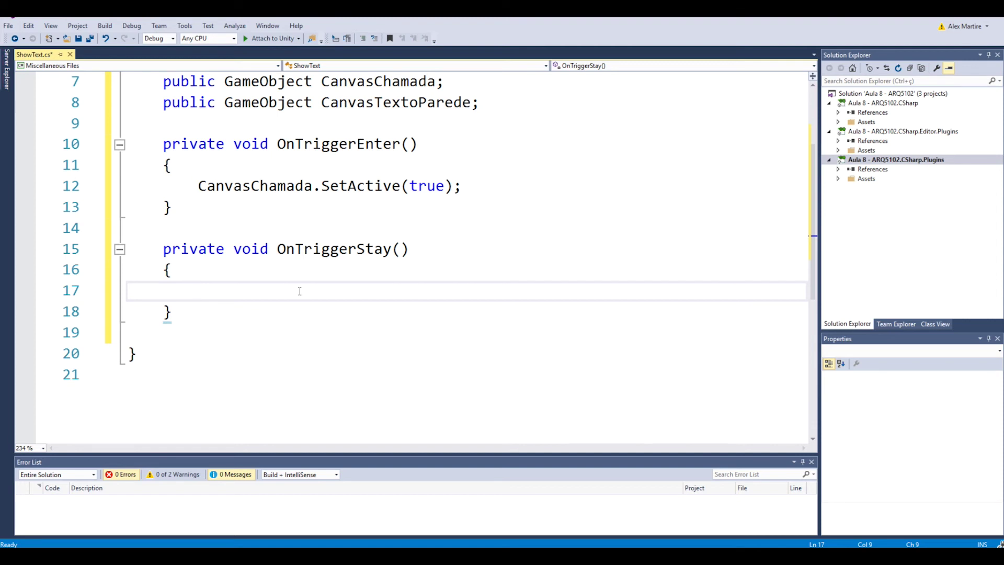
# Step: Add an if (Input.GetKeyDown(KeyCode.E)) check with an empty body in OnTriggerStay
pyautogui.write('if')
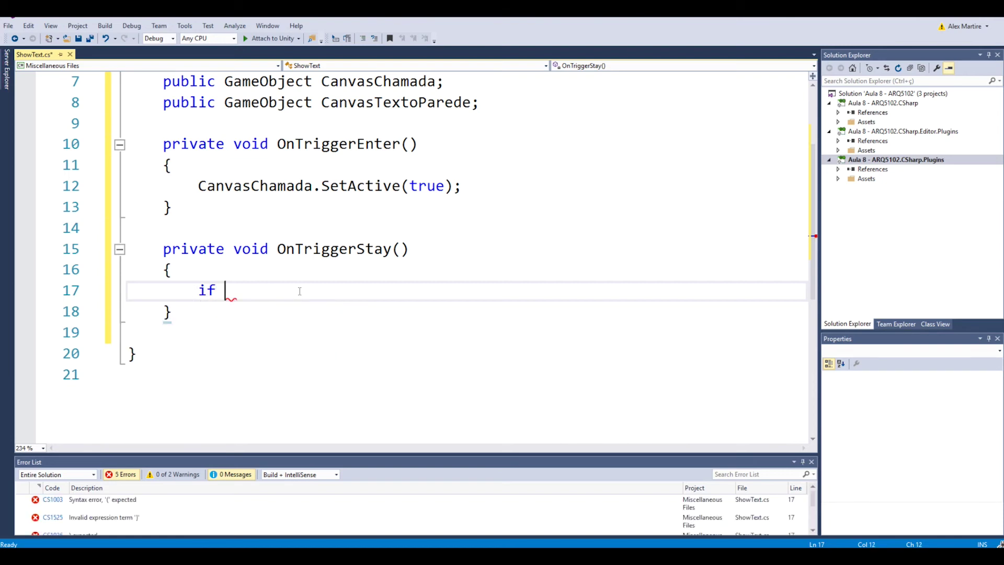
pyautogui.write('(')
pyautogui.write('Inp')
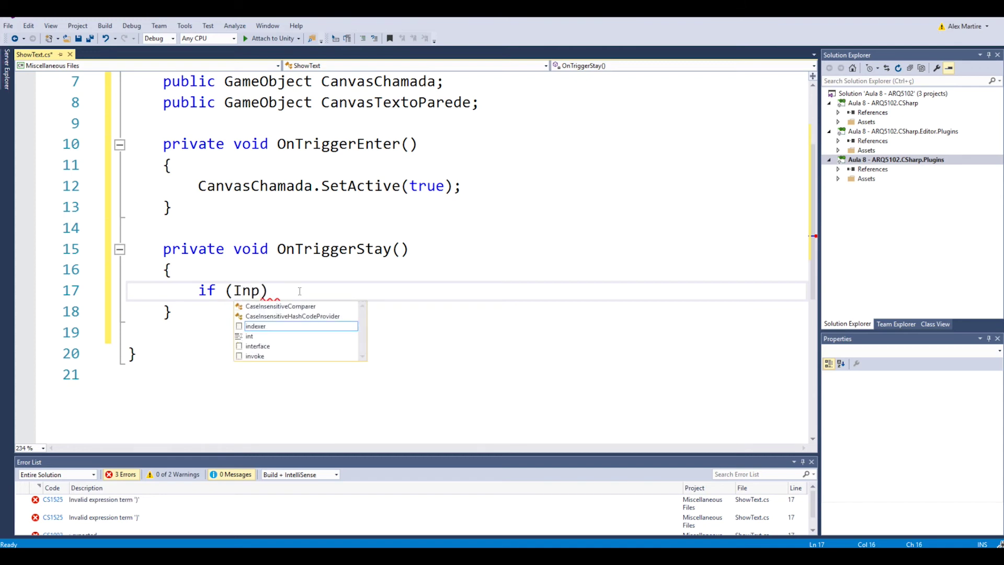
pyautogui.write('ut')
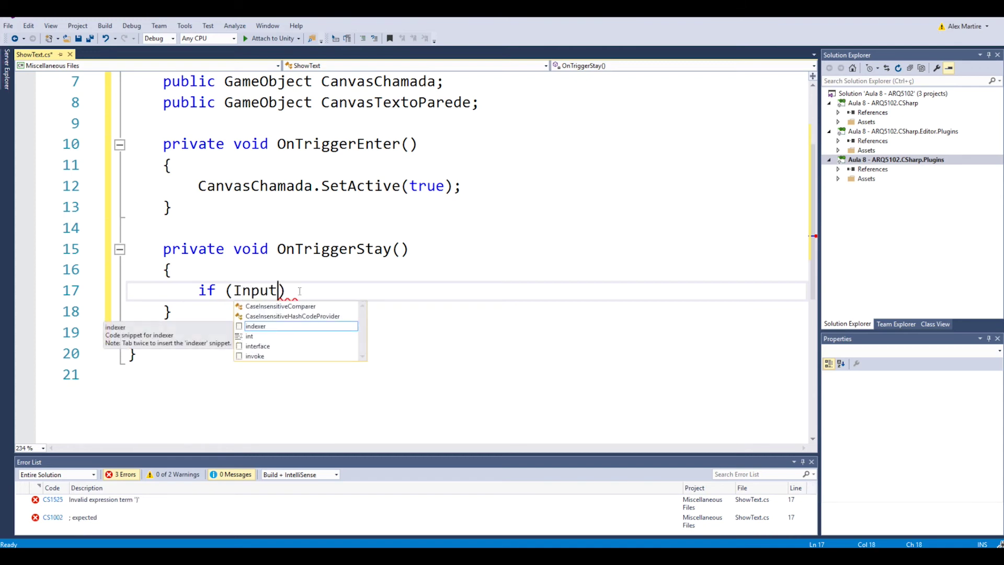
pyautogui.write('.')
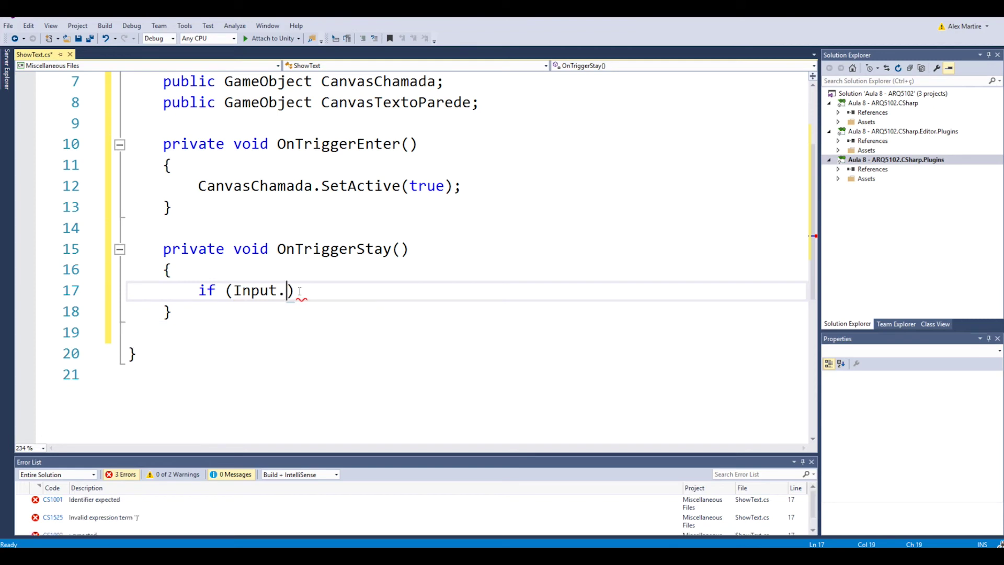
pyautogui.write('GetKey')
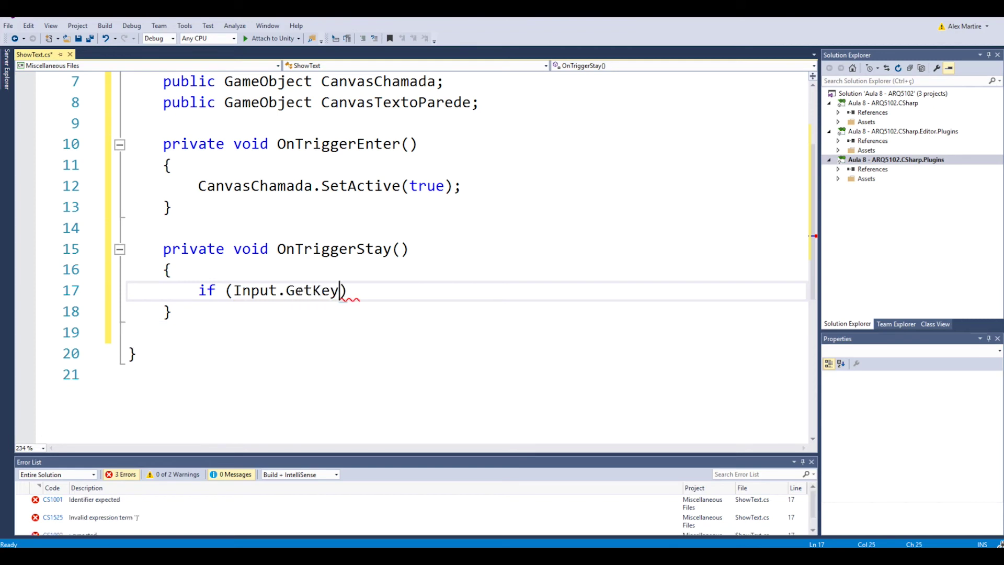
pyautogui.write('Down')
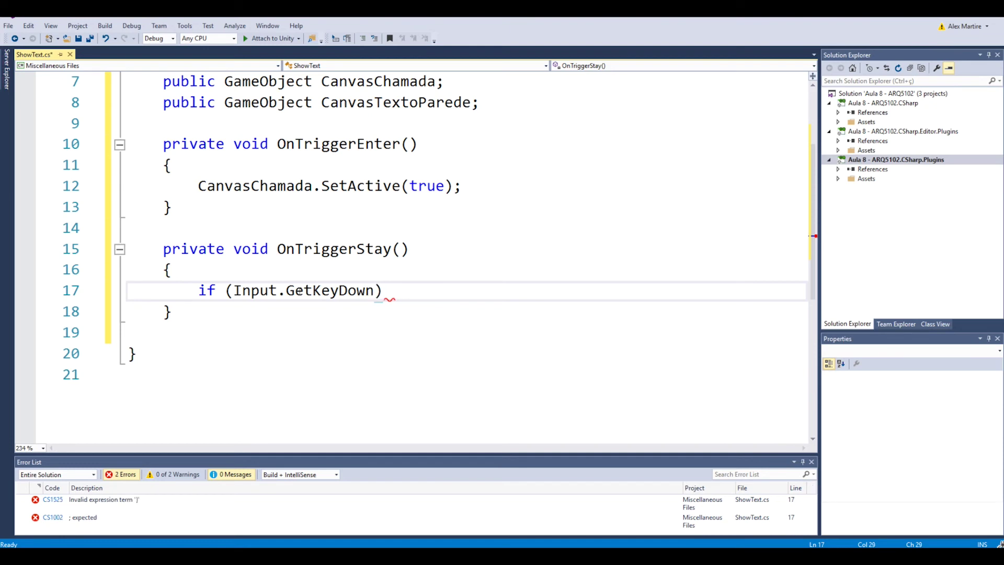
pyautogui.write('(')
pyautogui.write('K')
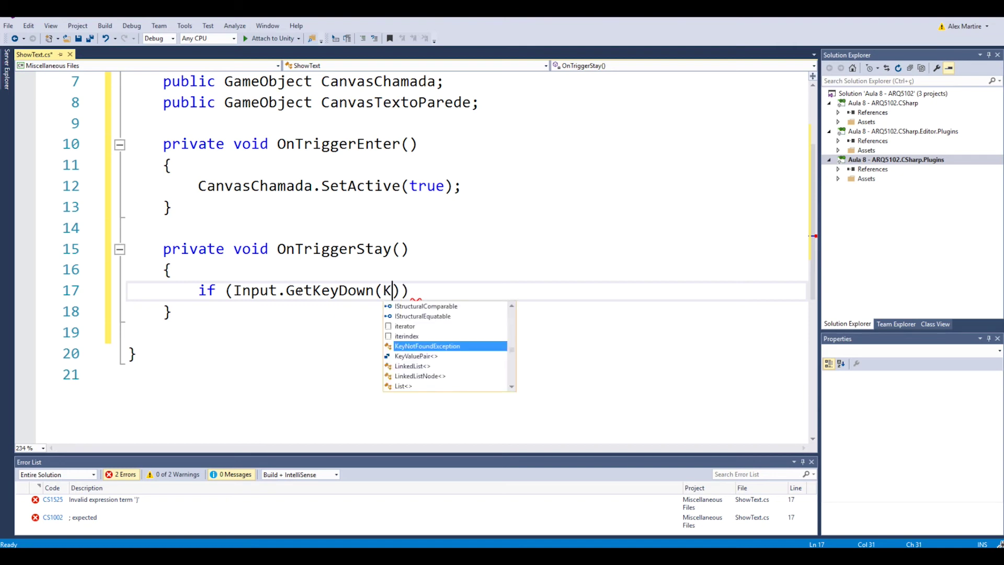
pyautogui.write('eyCo')
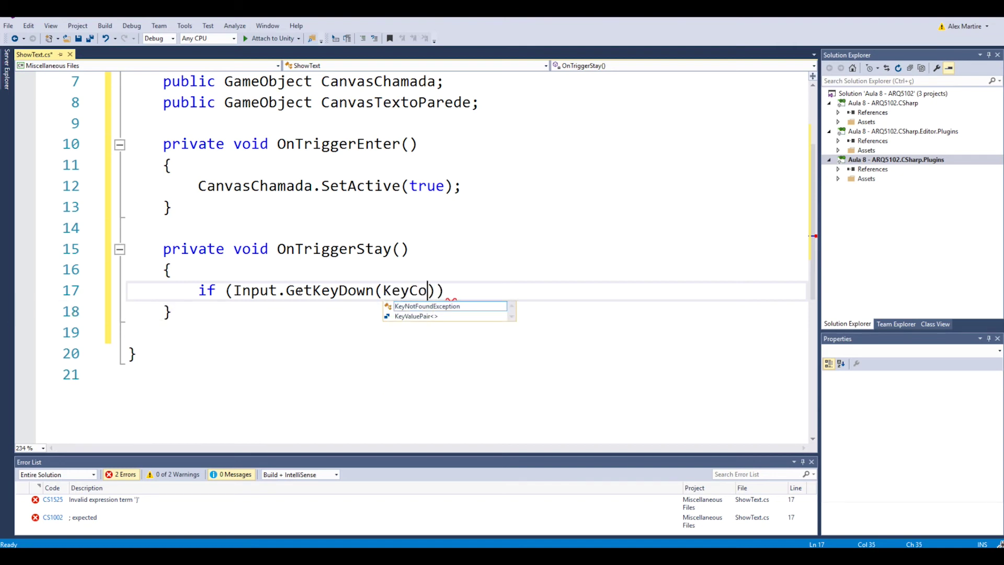
pyautogui.write('de.')
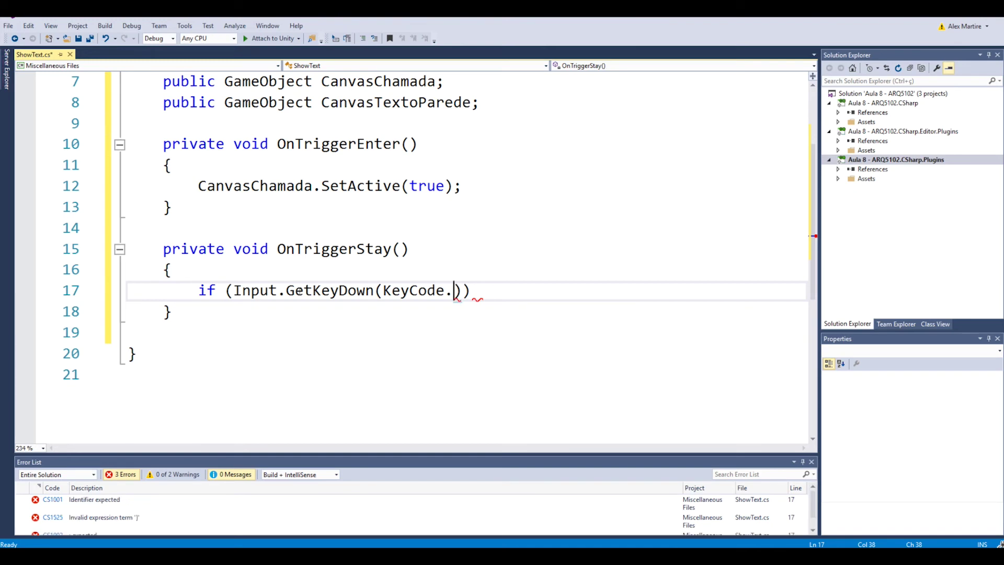
pyautogui.write('E')
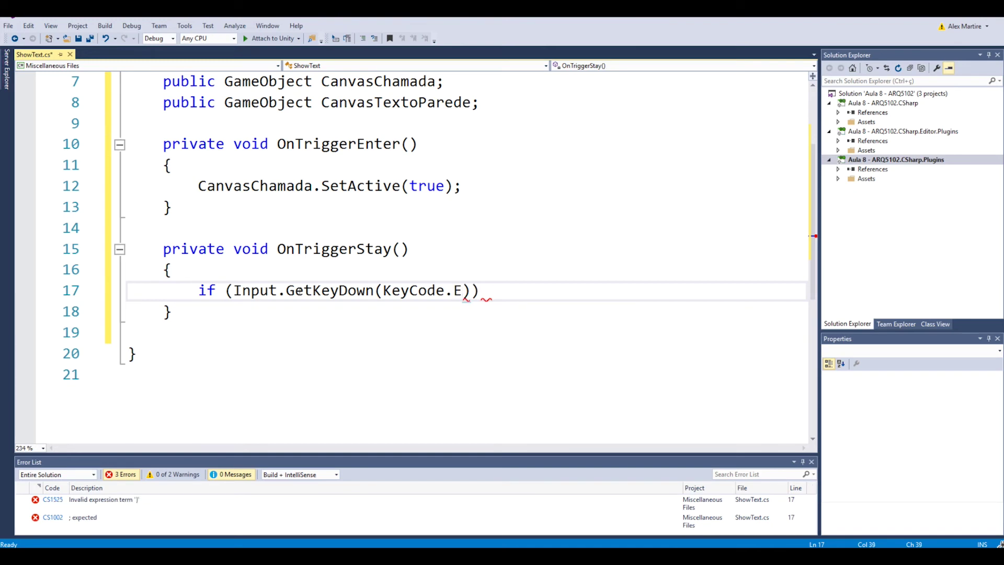
pyautogui.press('End')
pyautogui.moveTo(484, 289)
pyautogui.write('{')
pyautogui.press('Return')
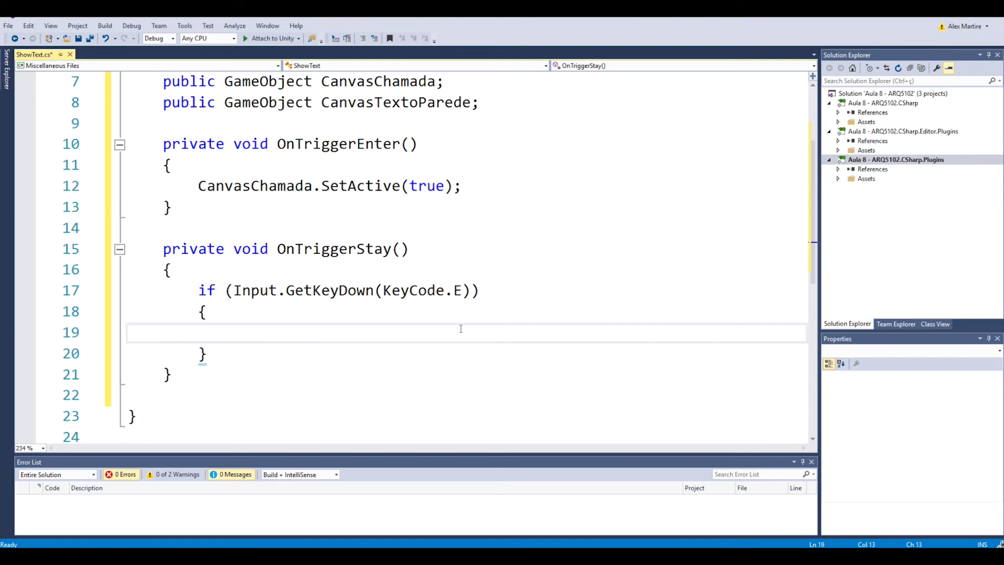
# Step: Make the E-key check call CanvasTextoParede.SetActive(true) and CanvasChamada.SetActive(false)
pyautogui.write('Canvas')
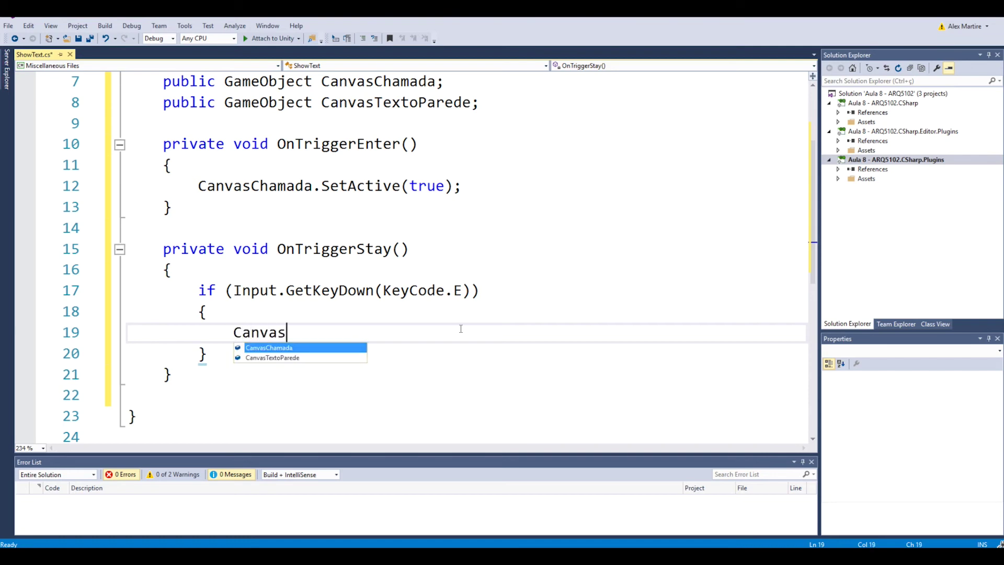
pyautogui.write('Texto')
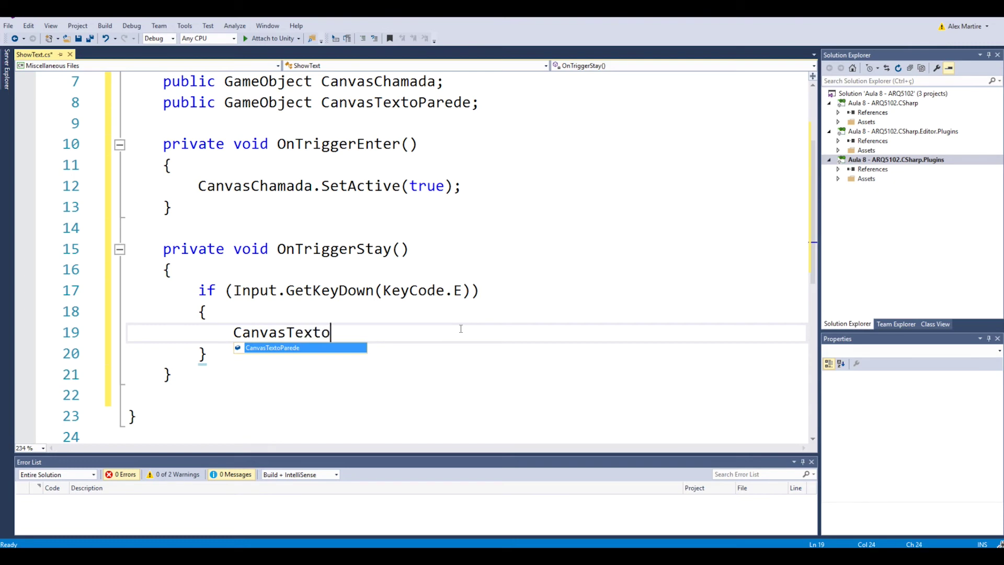
pyautogui.write('Parede.Se')
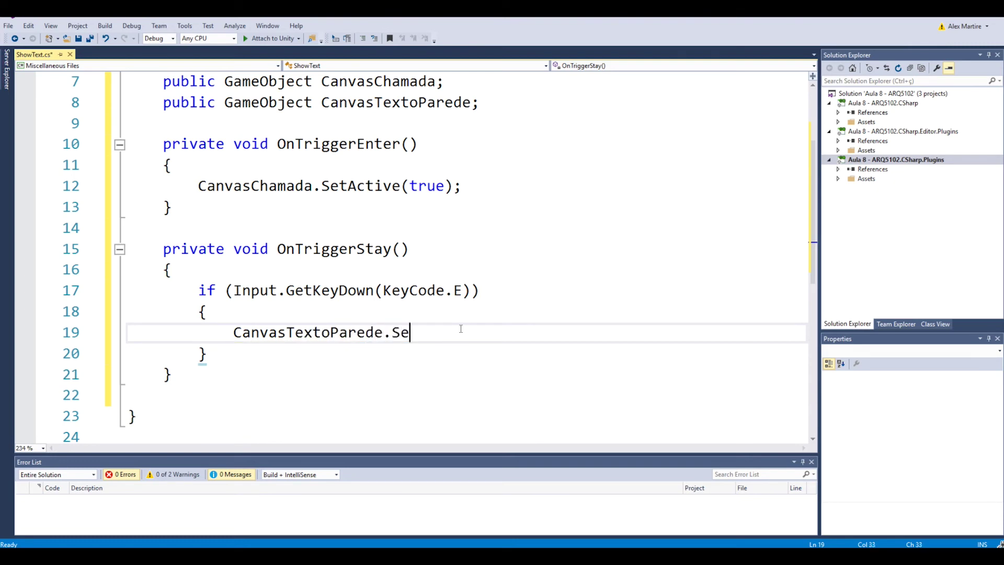
pyautogui.write('tActi')
pyautogui.write('ve(')
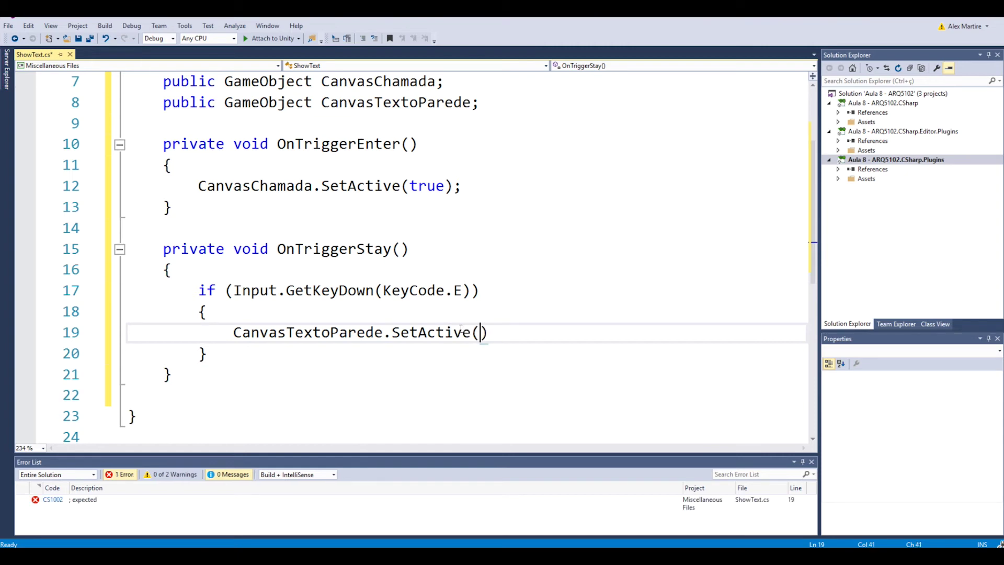
pyautogui.write('true)')
pyautogui.write(';')
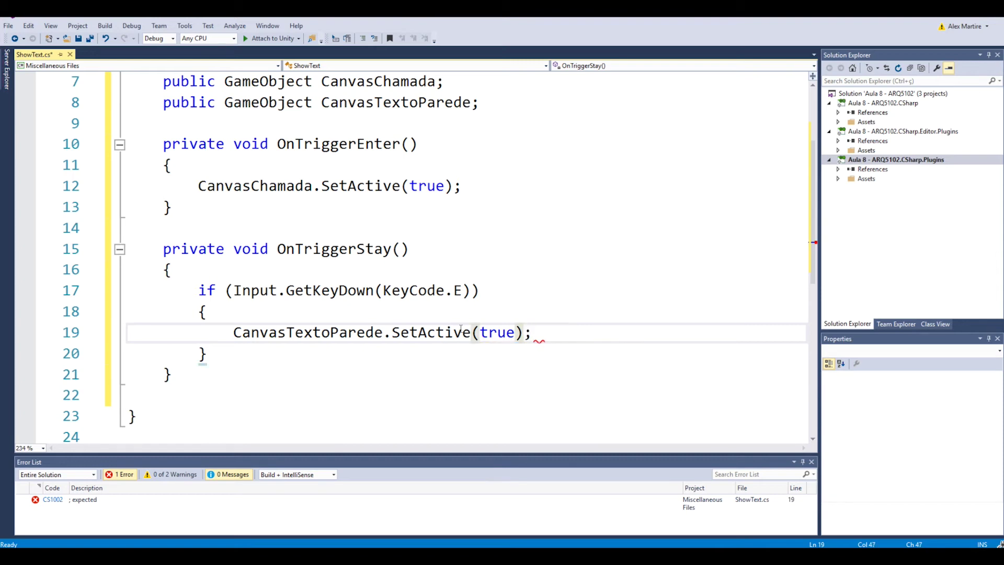
pyautogui.press('Return')
pyautogui.write('Can')
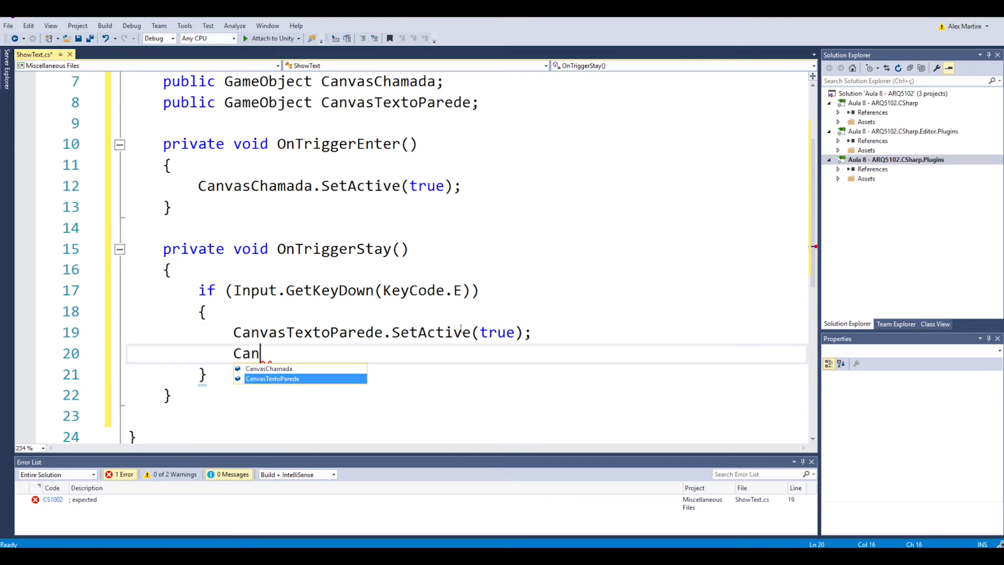
pyautogui.write('vasChamada')
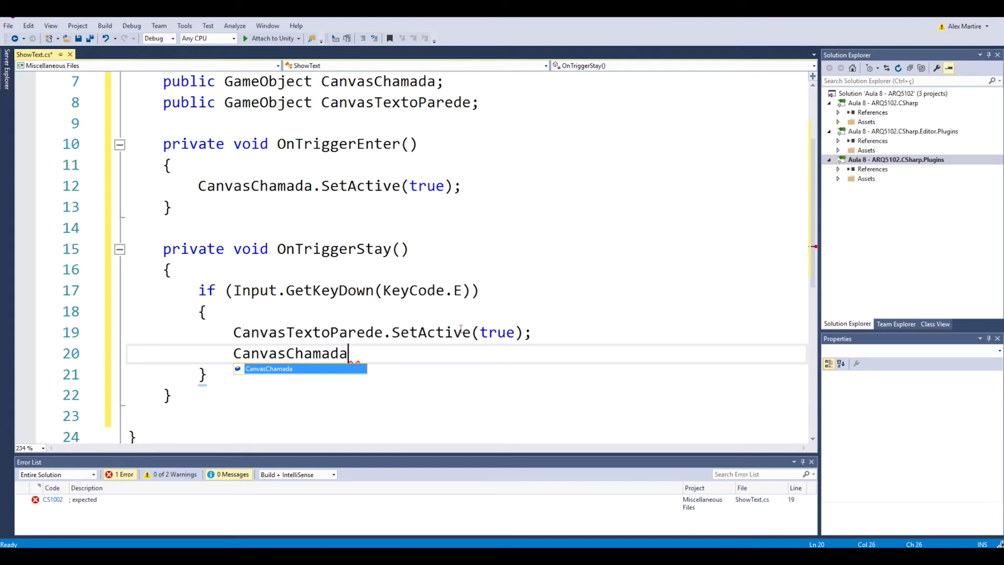
pyautogui.write('.Set')
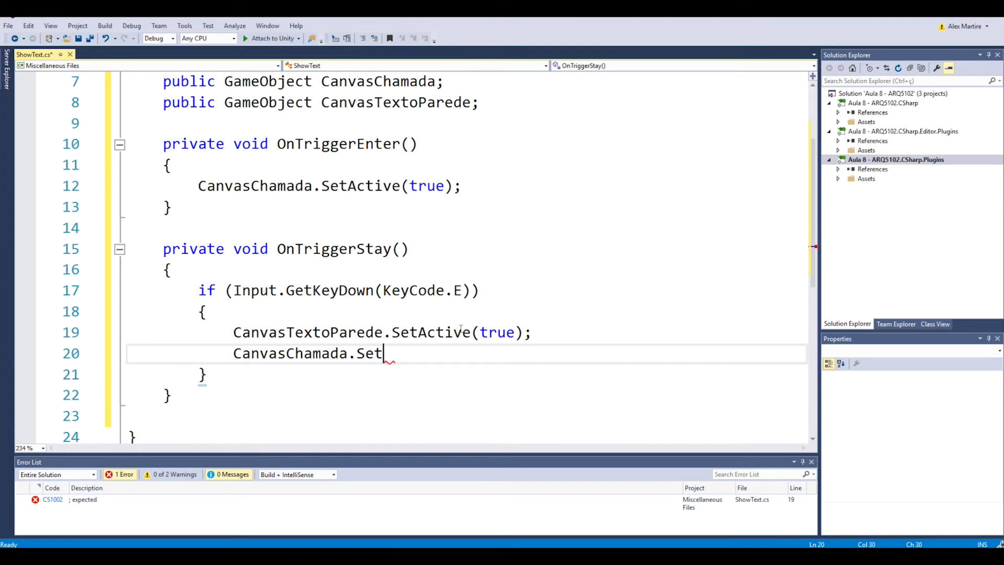
pyautogui.write('Active')
pyautogui.write('(fals')
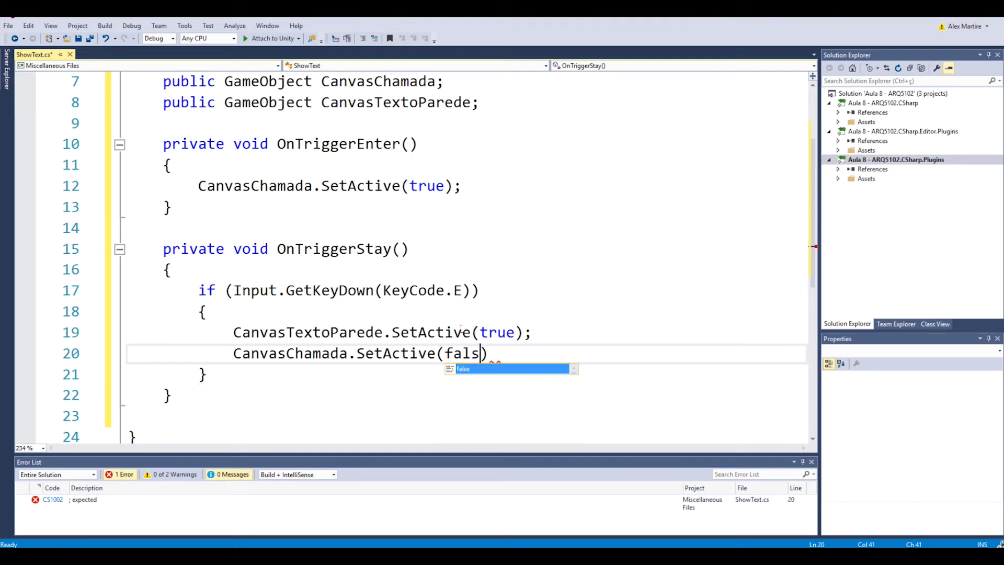
pyautogui.write('e)')
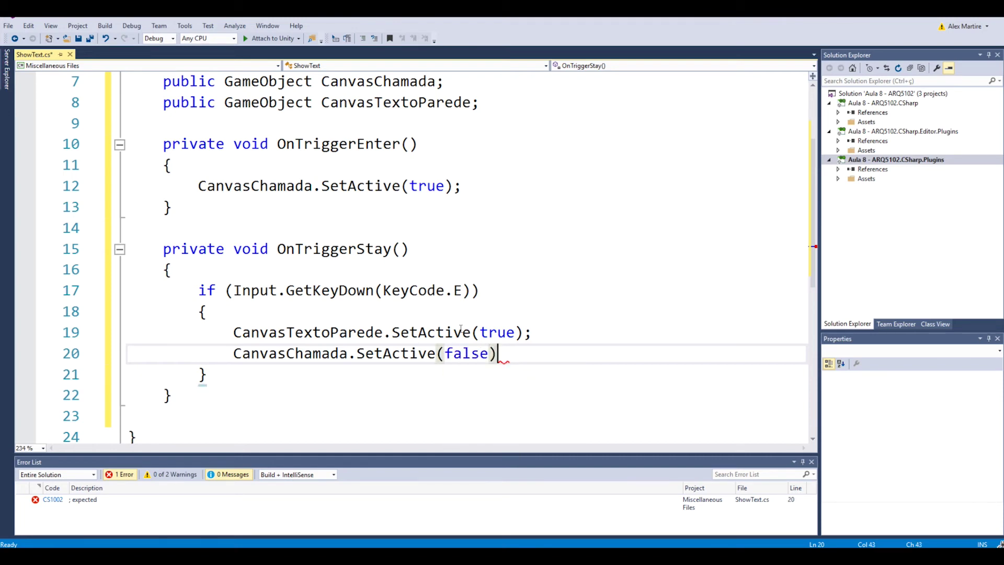
pyautogui.write(';')
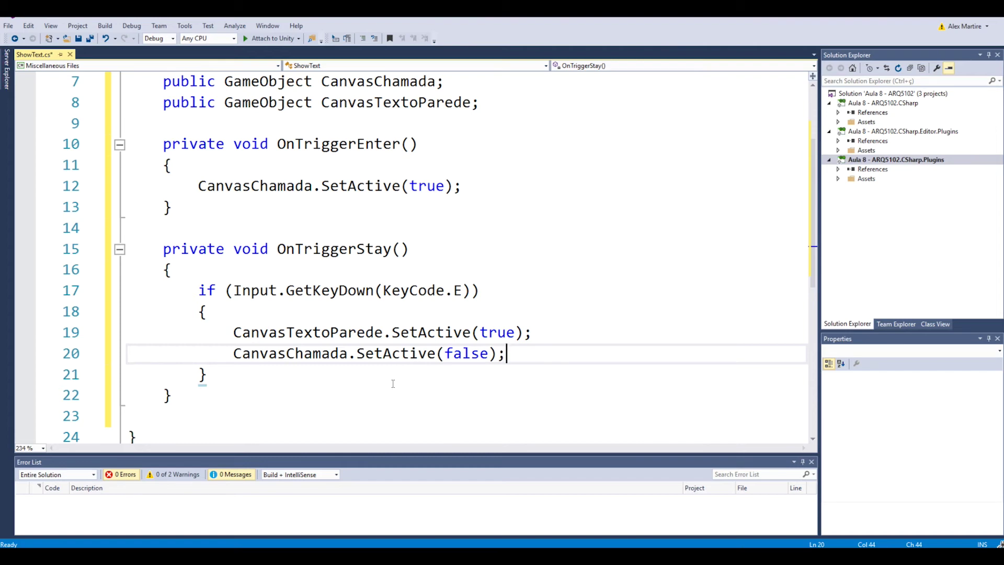
# Step: Add blank lines below the OnTriggerStay method to make room for a new method
pyautogui.click(172, 249)
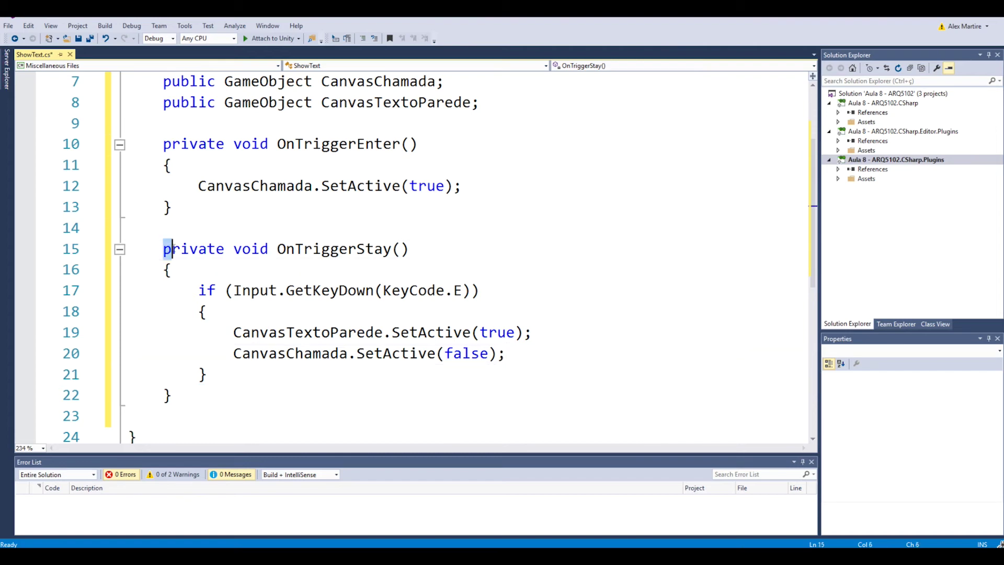
pyautogui.hotkey('shift', 'Down')
pyautogui.hotkey('shift', 'Down')
pyautogui.hotkey('shift', 'Down')
pyautogui.hotkey('shift', 'Down')
pyautogui.hotkey('shift', 'Down')
pyautogui.hotkey('shift', 'Down')
pyautogui.hotkey('shift', 'Down')
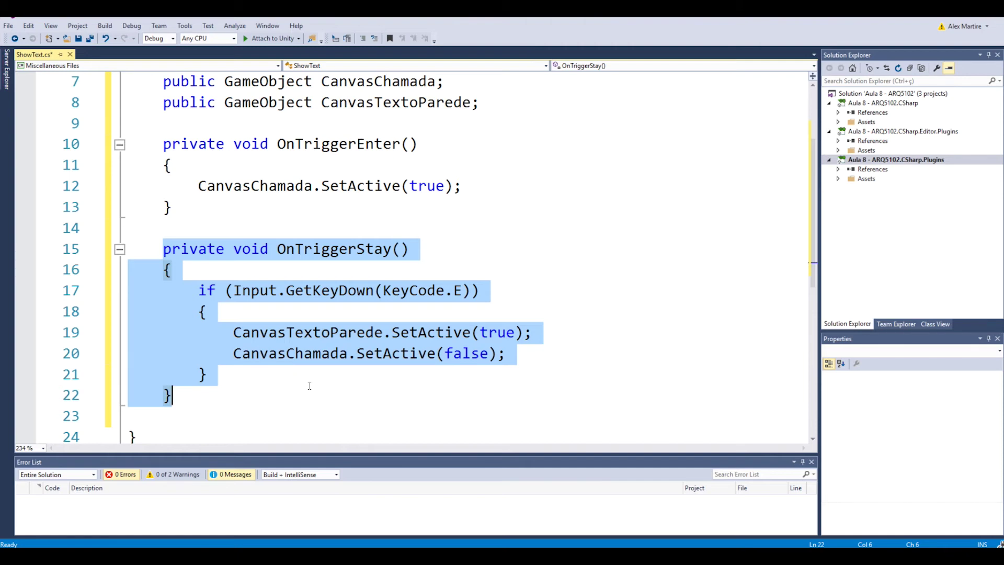
pyautogui.click(209, 400)
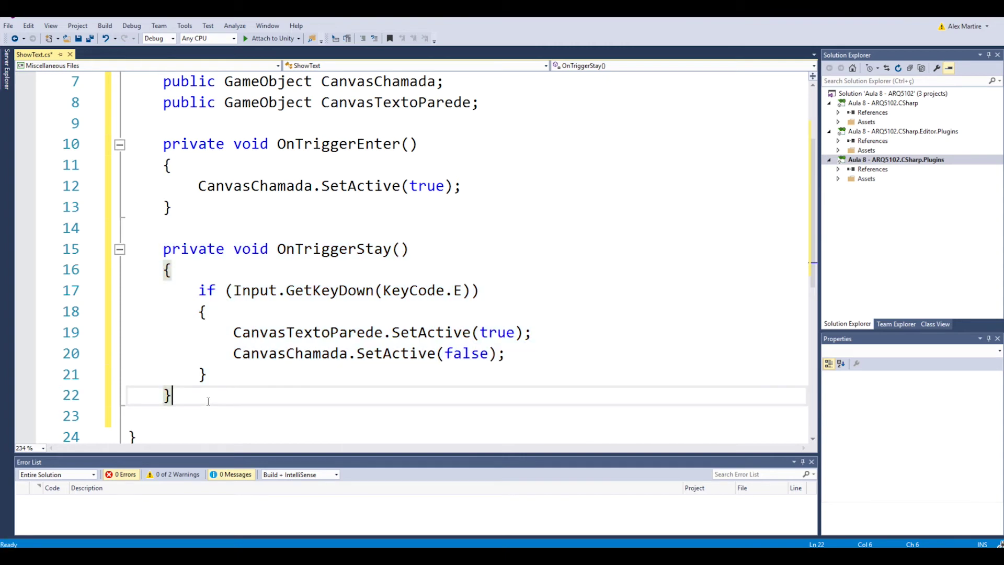
pyautogui.press('Return')
pyautogui.press('Return')
pyautogui.scroll(-2, 208, 401)
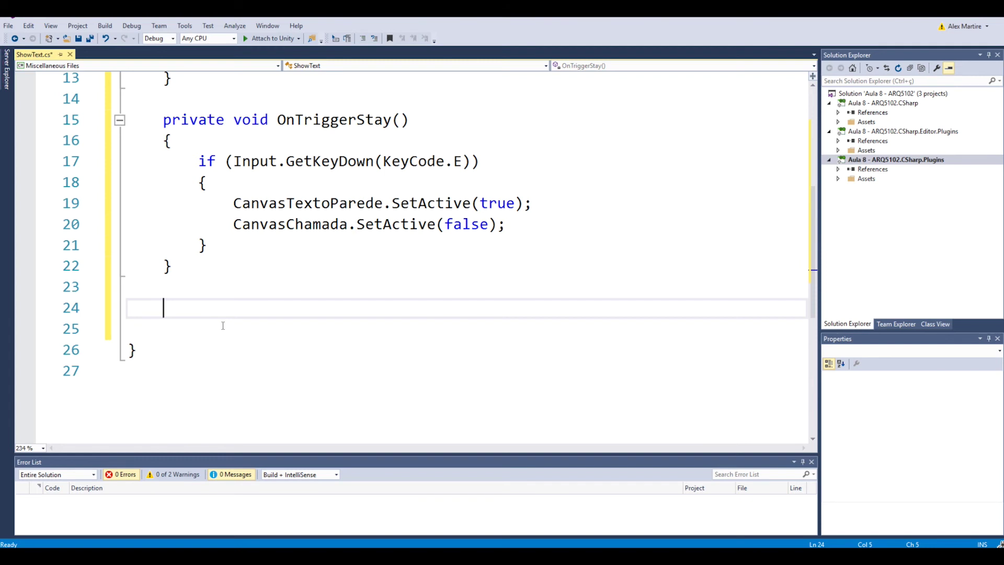
# Step: Write a private OnTriggerExit method that calls CanvasTextoParede.SetActive(false)
pyautogui.write('private ')
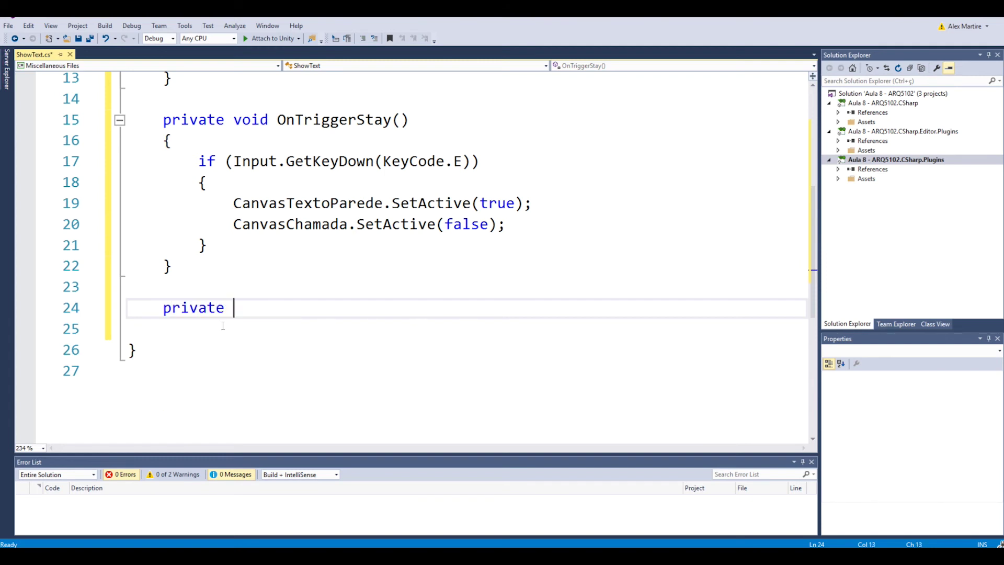
pyautogui.write('void (')
pyautogui.press('BackSpace')
pyautogui.write('OnT')
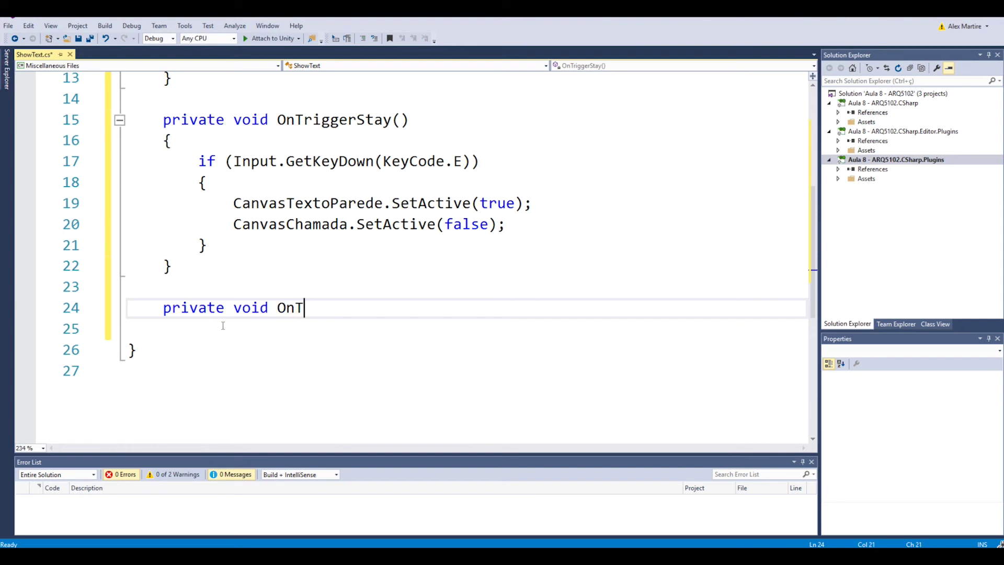
pyautogui.write('riggerExit')
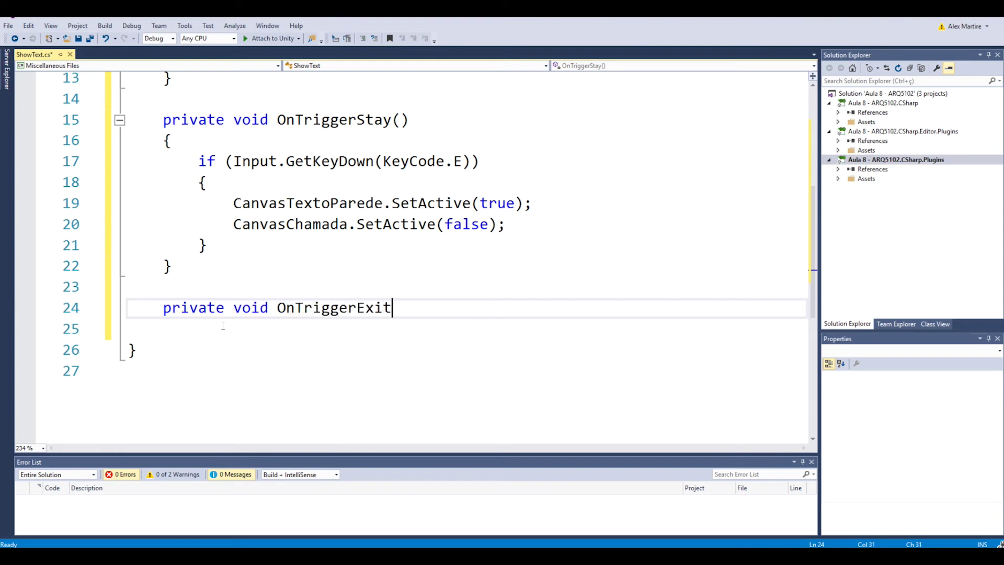
pyautogui.write('(')
pyautogui.write(' {')
pyautogui.press('Return')
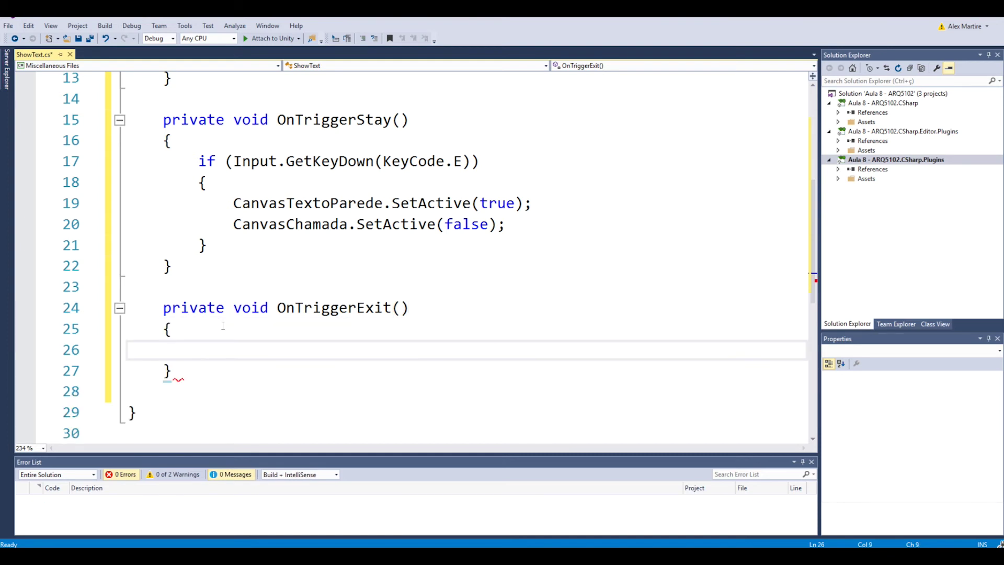
pyautogui.write('CanvasText')
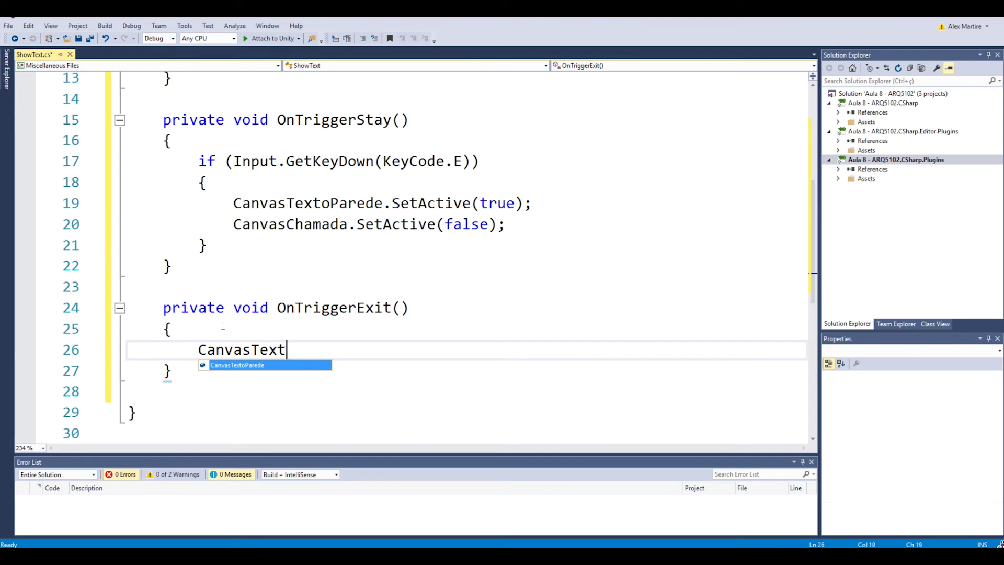
pyautogui.write('oParede')
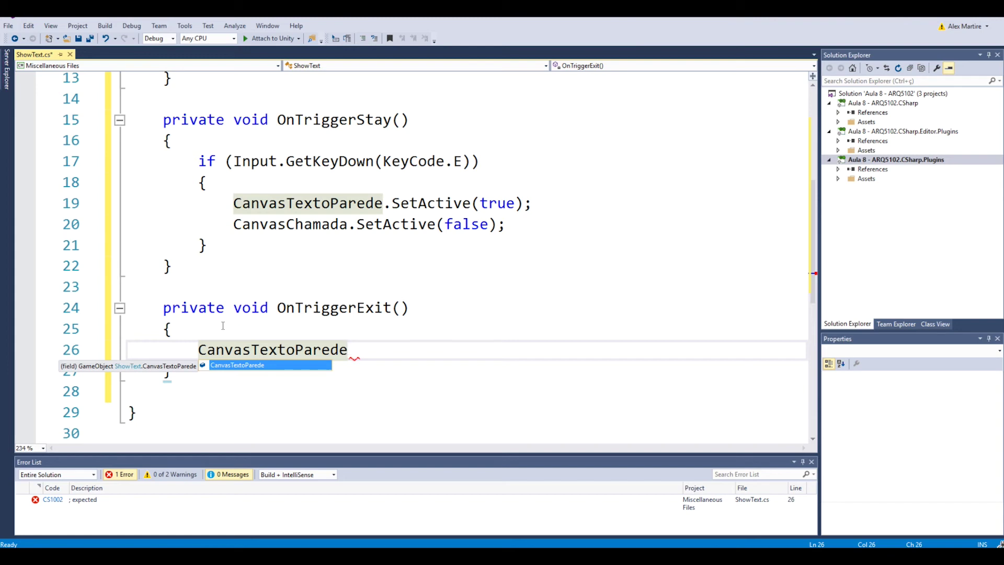
pyautogui.write('.SetActi')
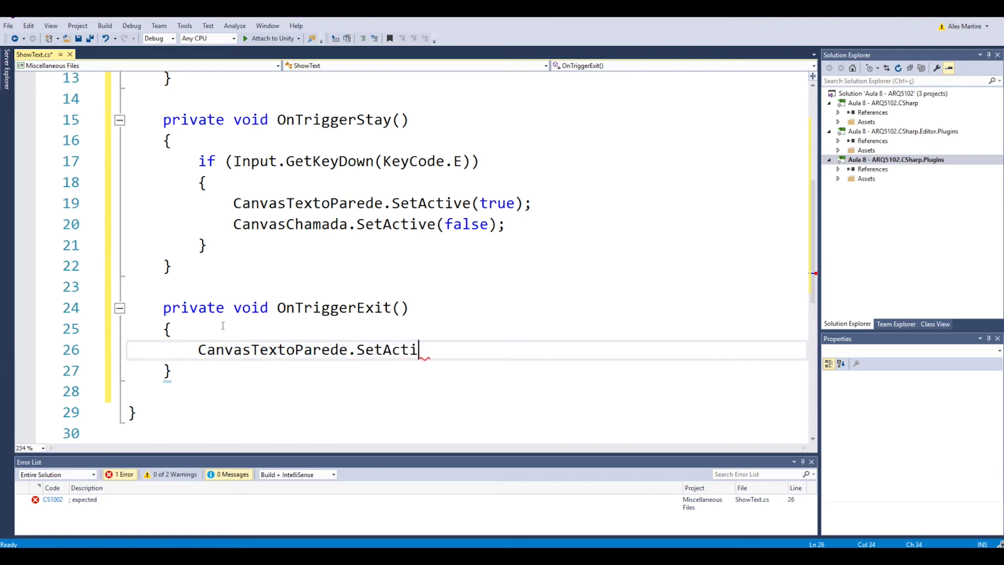
pyautogui.write('ve(fal')
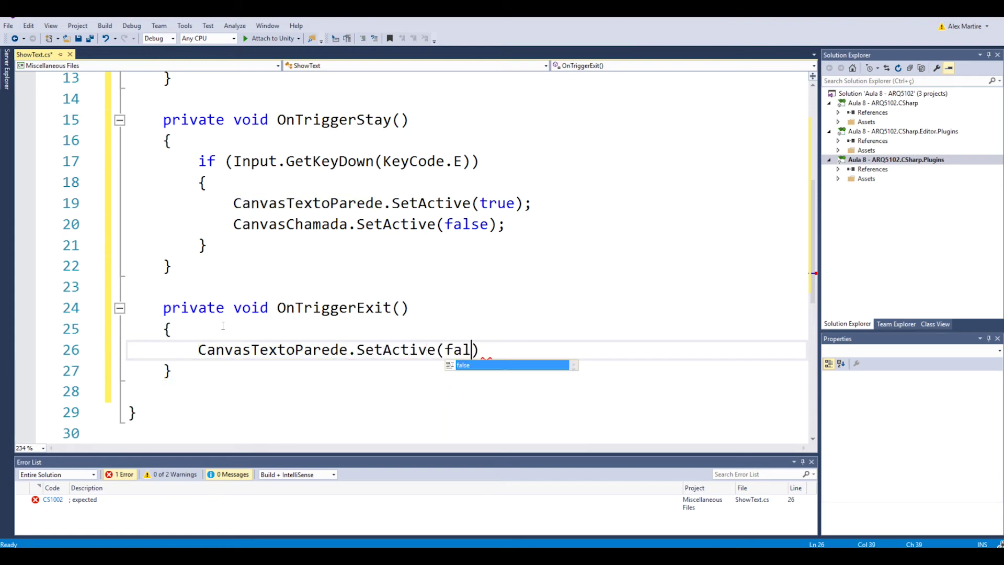
pyautogui.write('se);')
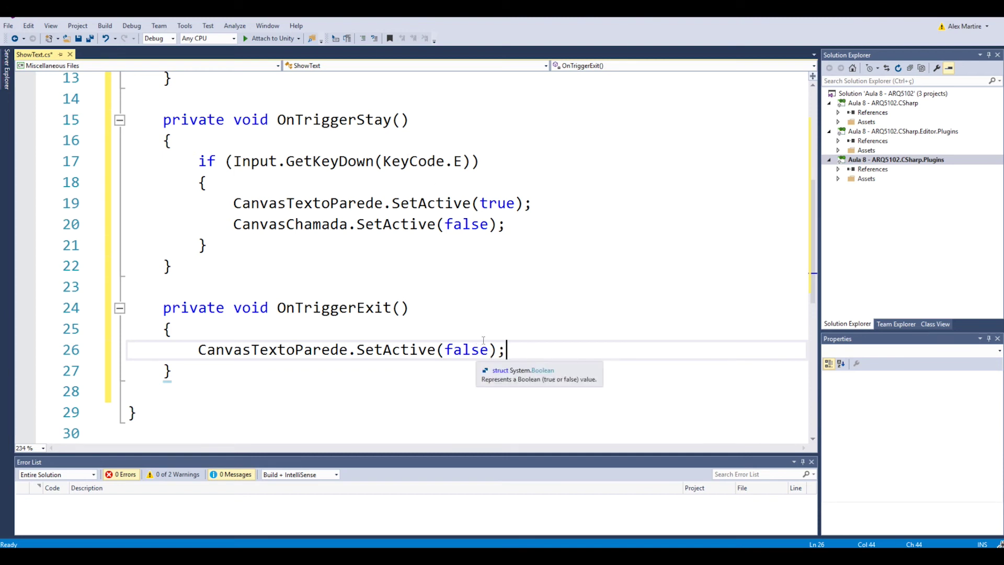
# Step: Save the ShowText script and switch back to the Unity editor
pyautogui.scroll(2, 448, 332)
pyautogui.scroll(2, 435, 309)
pyautogui.scroll(-2, 422, 289)
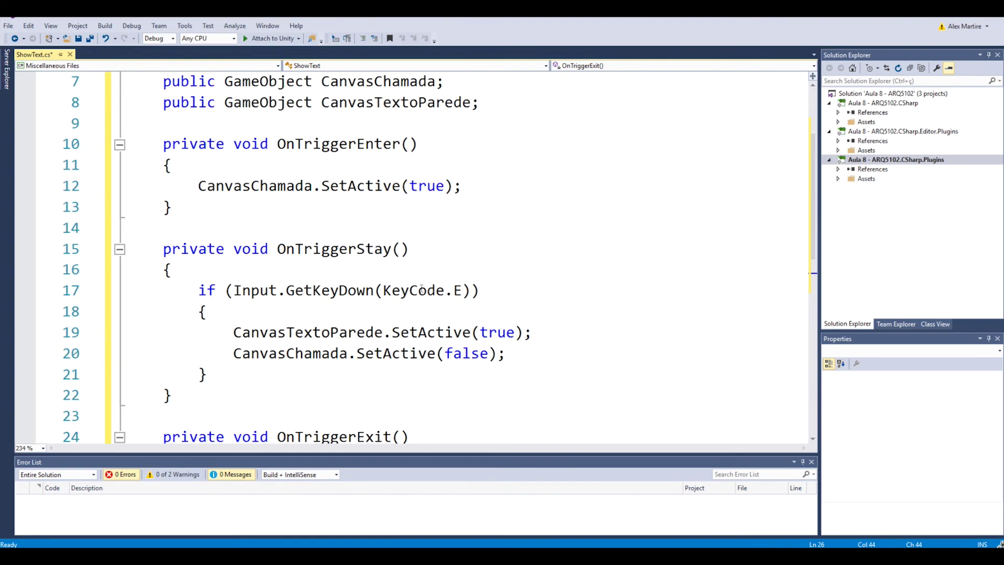
pyautogui.keyDown('ctrl'); pyautogui.scroll(-2, 422, 289); pyautogui.keyUp('ctrl')
pyautogui.keyDown('ctrl'); pyautogui.scroll(-1, 423, 285); pyautogui.keyUp('ctrl')
pyautogui.keyDown('ctrl'); pyautogui.scroll(-1, 426, 280); pyautogui.keyUp('ctrl')
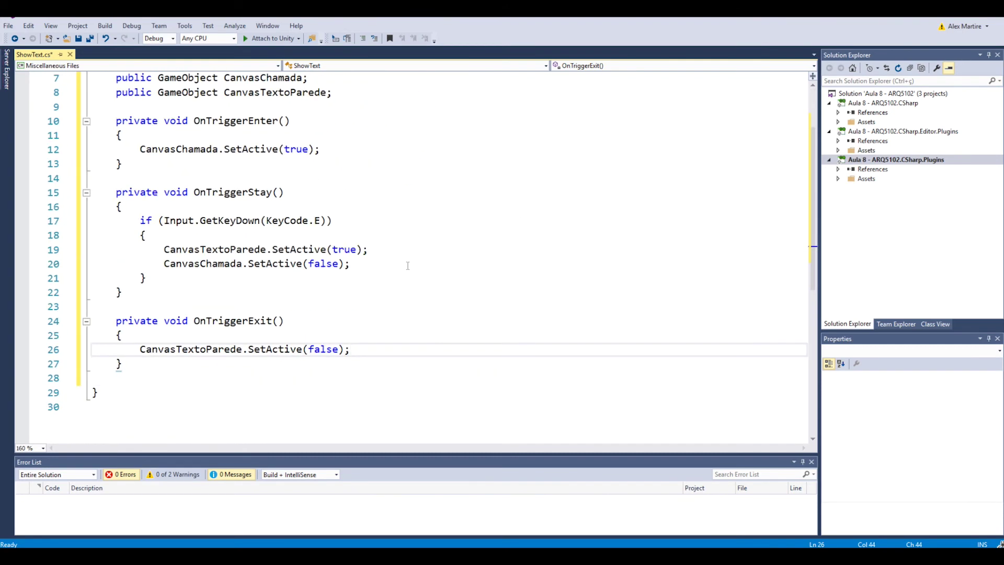
pyautogui.keyDown('ctrl'); pyautogui.scroll(1, 318, 287); pyautogui.keyUp('ctrl')
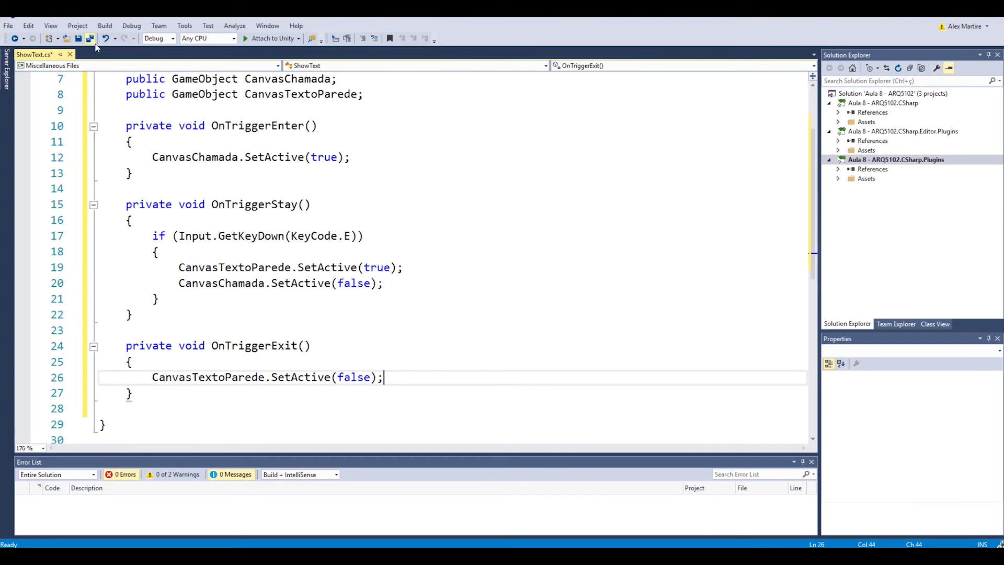
pyautogui.click(79, 38)
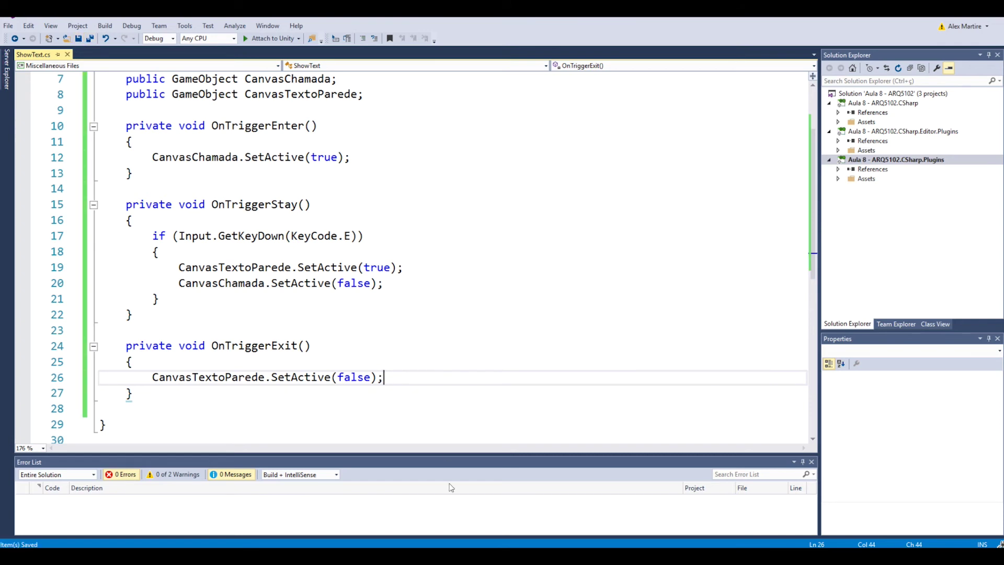
pyautogui.hotkey('alt', 'Tab')
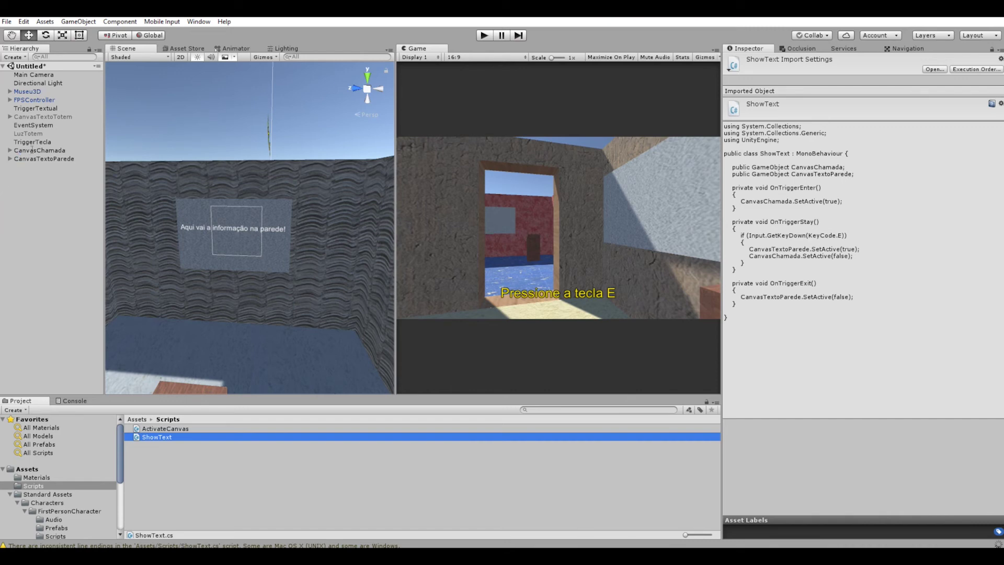
# Step: Attach ShowText to TriggerTecla and assign CanvasChamada and CanvasTextoParede to its fields
pyautogui.click(27, 143)
pyautogui.press('f')
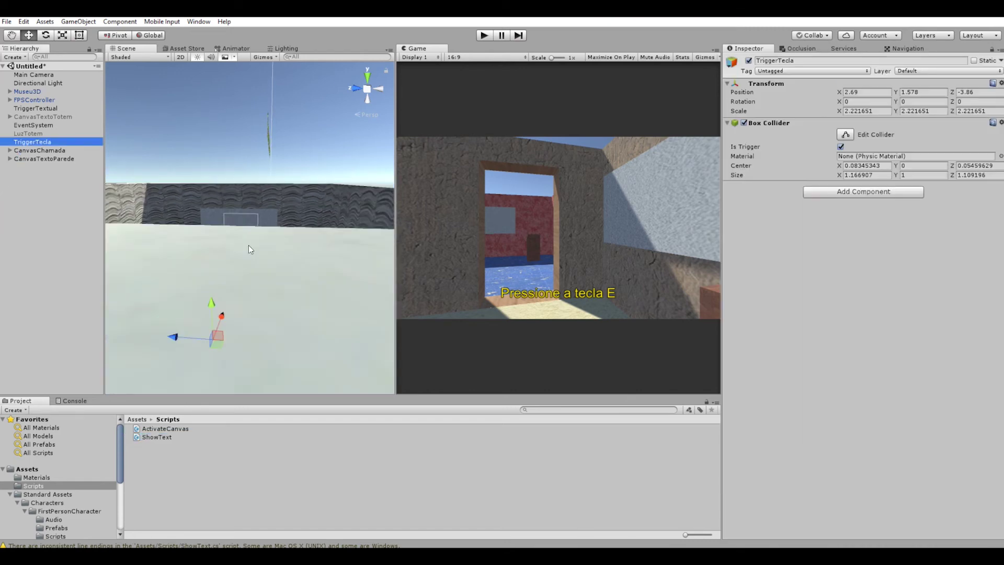
pyautogui.moveTo(261, 253)
pyautogui.keyDown('alt'); pyautogui.mouseDown()
pyautogui.moveTo(292, 224)
pyautogui.moveTo(313, 246)
pyautogui.mouseUp(); pyautogui.keyUp('alt')
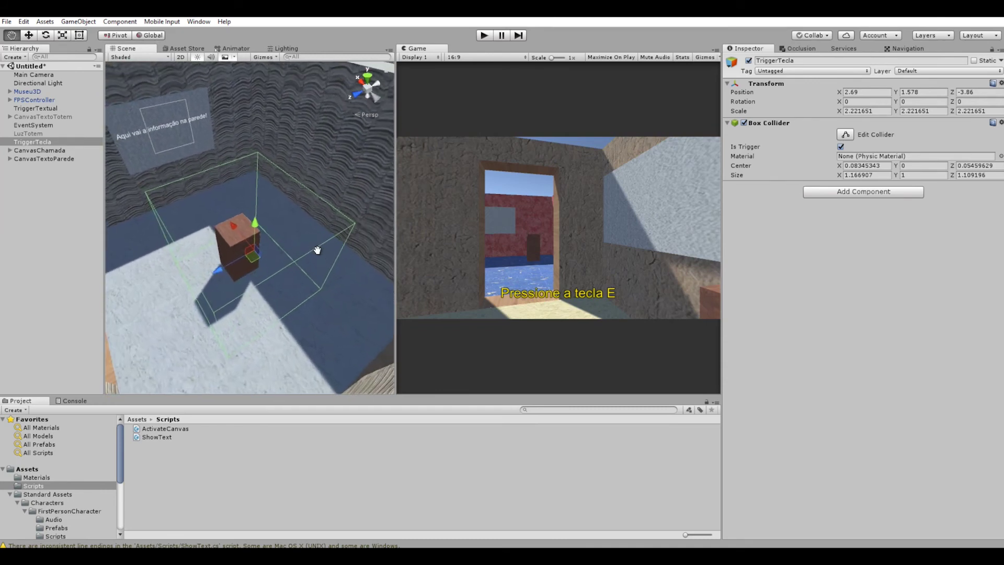
pyautogui.keyDown('alt'); pyautogui.moveTo(314, 246); pyautogui.dragTo(314, 237, button='right'); pyautogui.keyUp('alt')
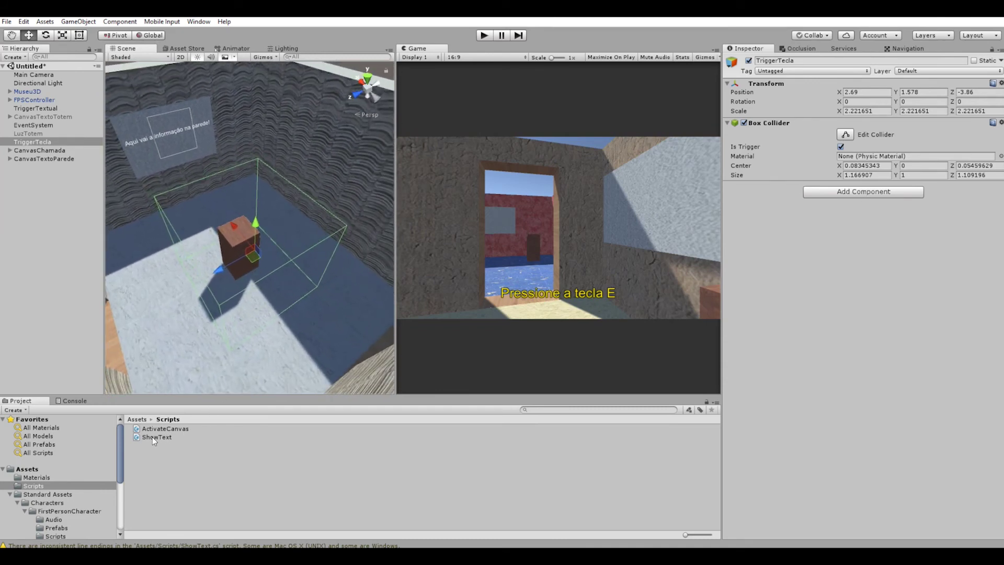
pyautogui.moveTo(152, 437); pyautogui.dragTo(843, 332)
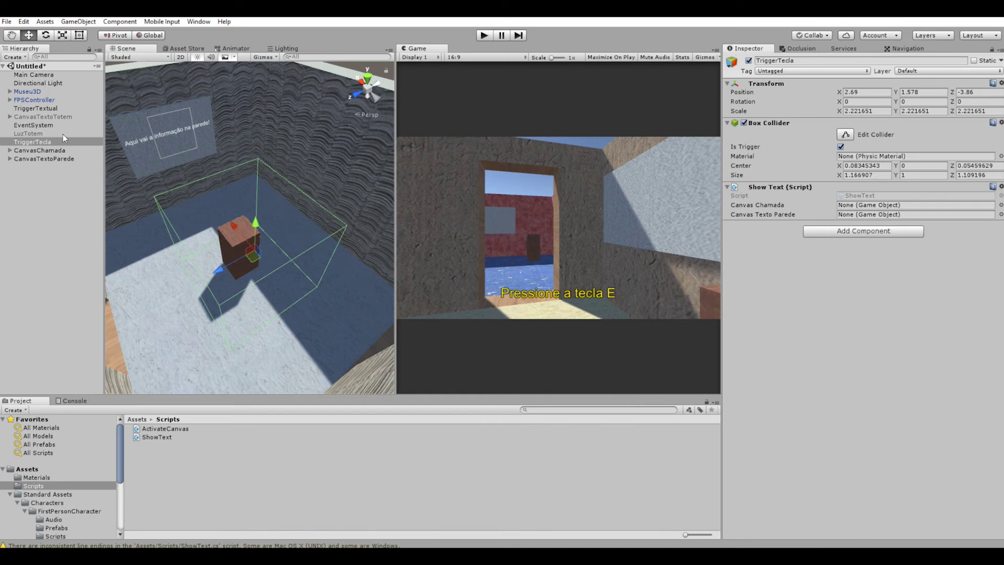
pyautogui.moveTo(32, 151); pyautogui.dragTo(849, 208)
pyautogui.moveTo(20, 155); pyautogui.dragTo(857, 219)
# Step: Deactivate CanvasChamada and CanvasTextoParede so both canvases start hidden
pyautogui.click(48, 151)
pyautogui.click(48, 158)
pyautogui.click(49, 151)
pyautogui.click(50, 158)
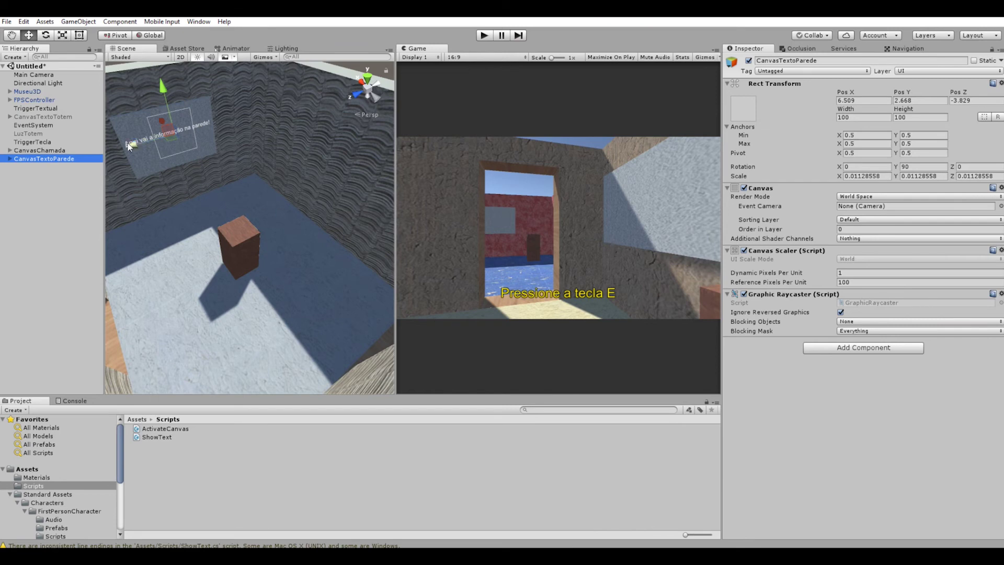
pyautogui.click(63, 149)
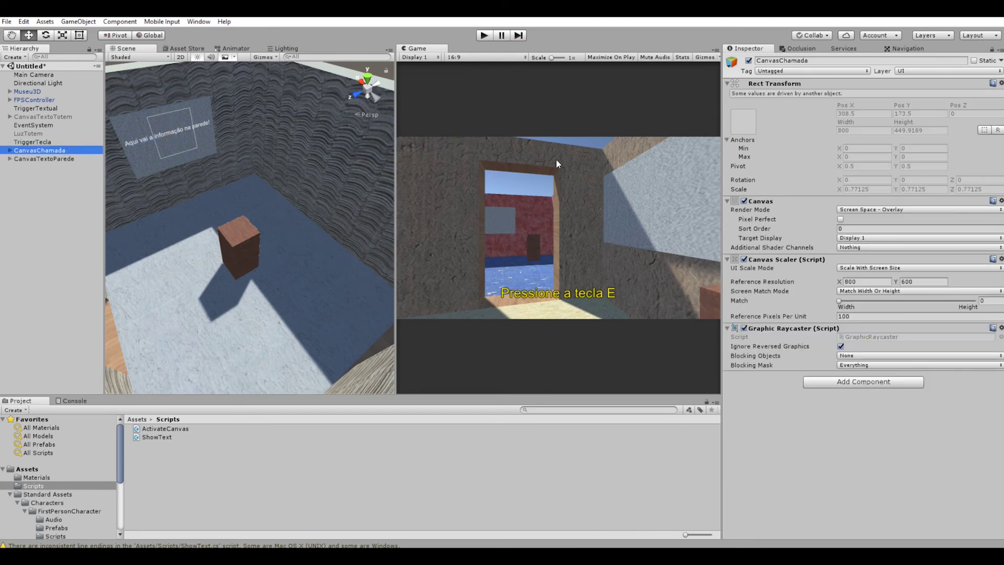
pyautogui.click(749, 60)
pyautogui.click(57, 159)
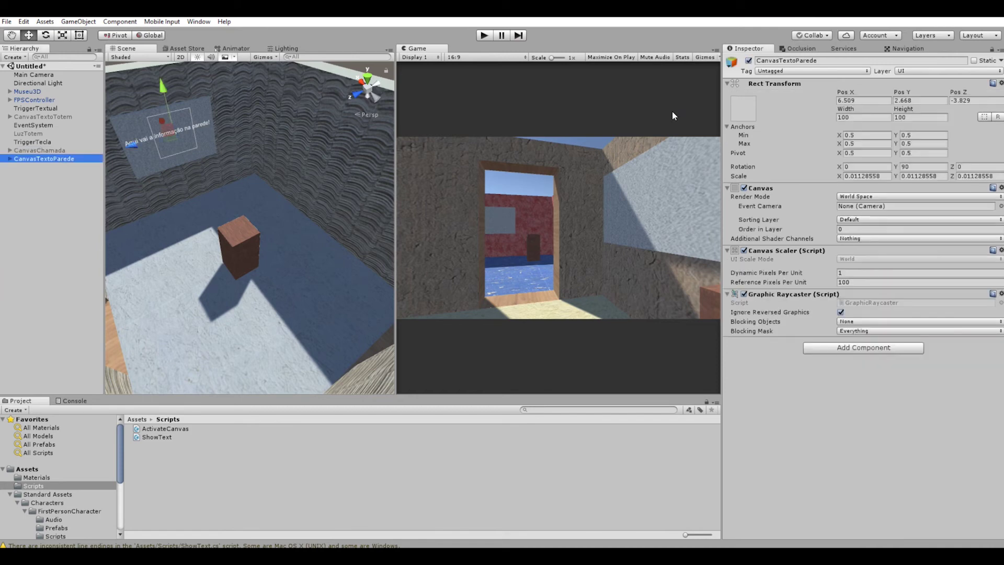
pyautogui.click(748, 60)
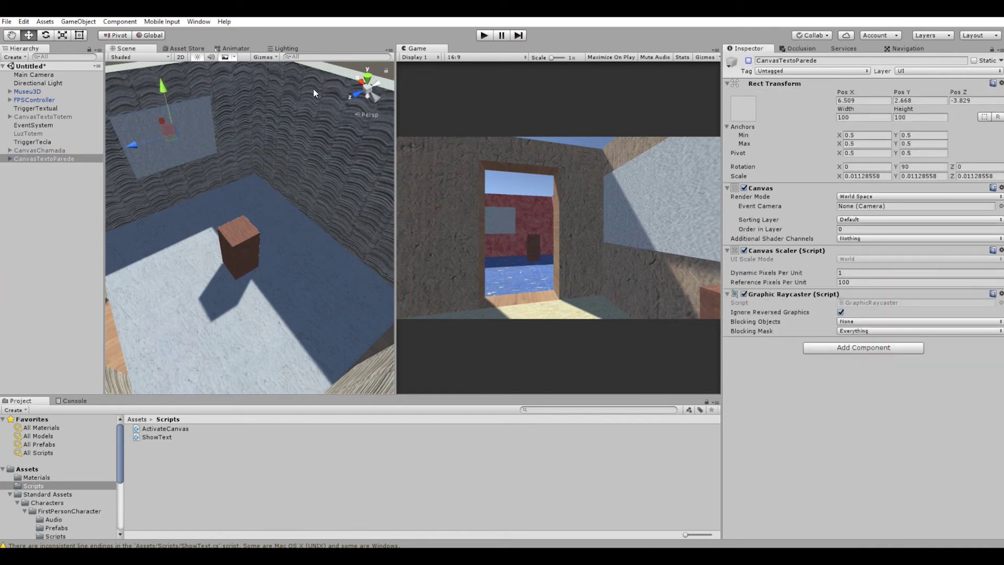
pyautogui.click(44, 142)
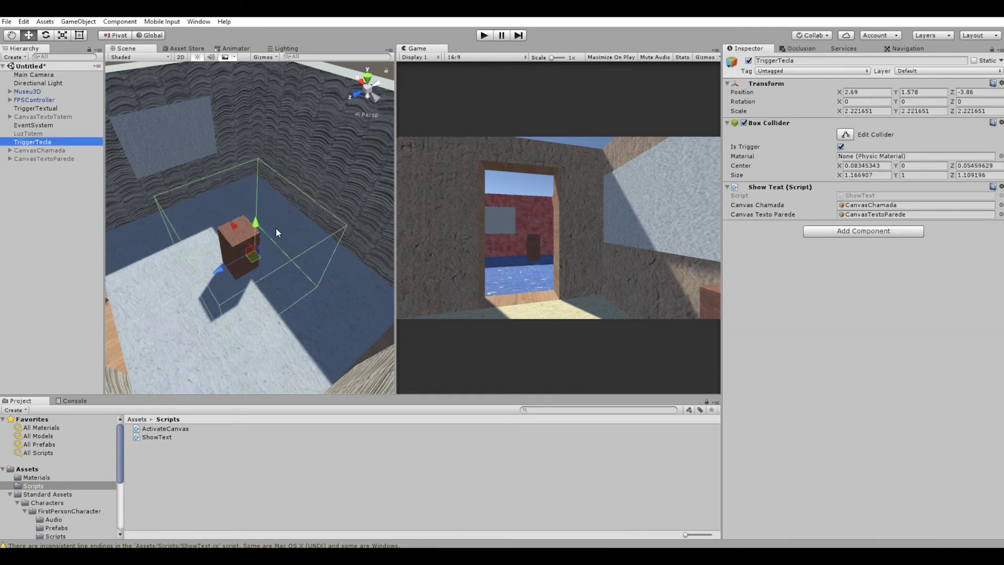
# Step: Enter Play mode, walk into the brown block's trigger and press E to show the wall text
pyautogui.click(484, 37)
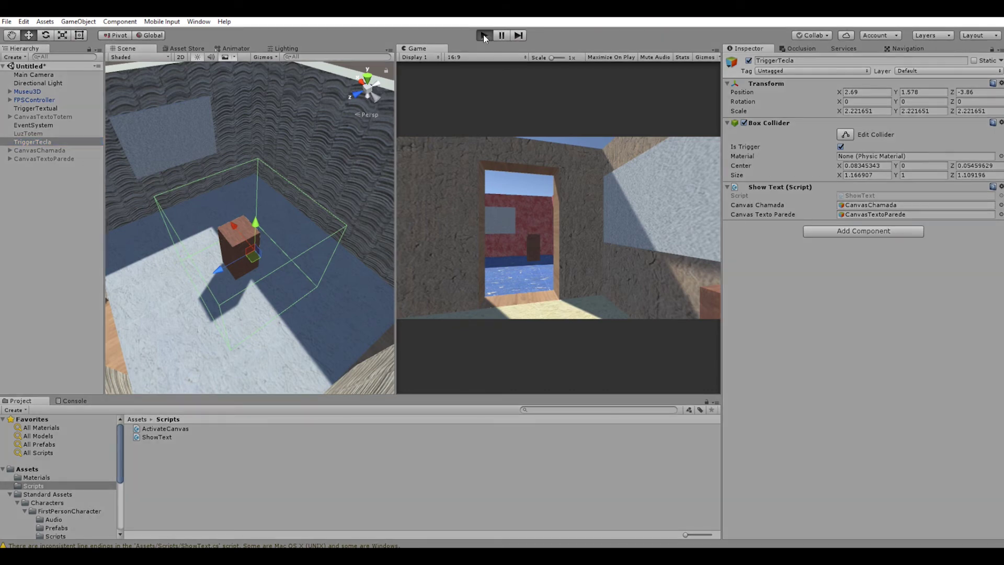
pyautogui.press('w')
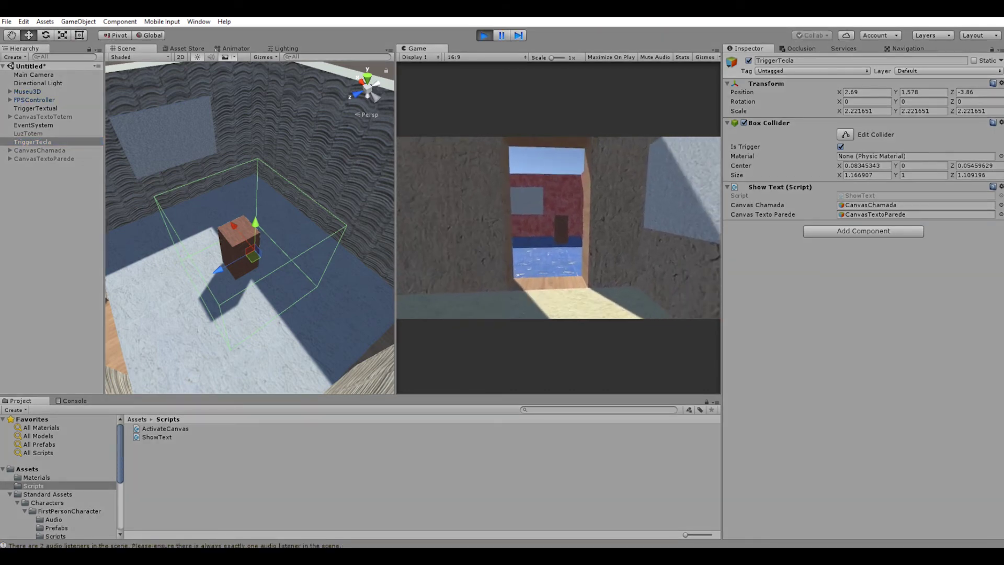
pyautogui.press('w')
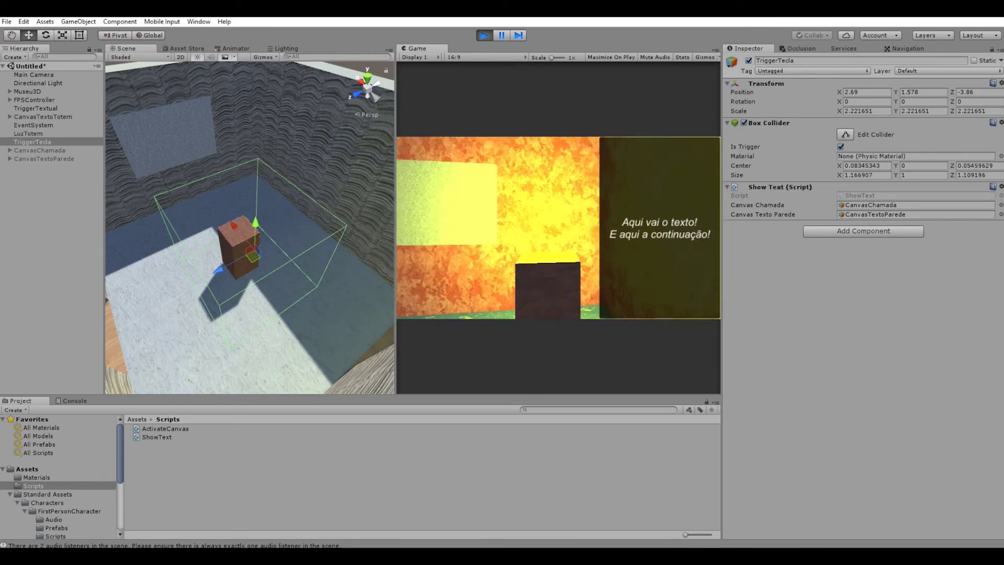
pyautogui.press('w')
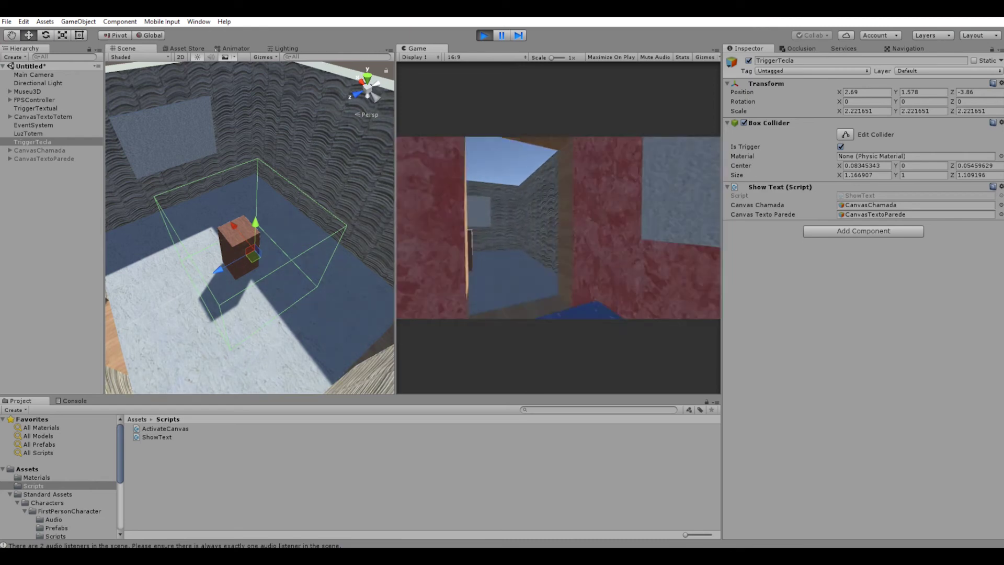
pyautogui.press('w')
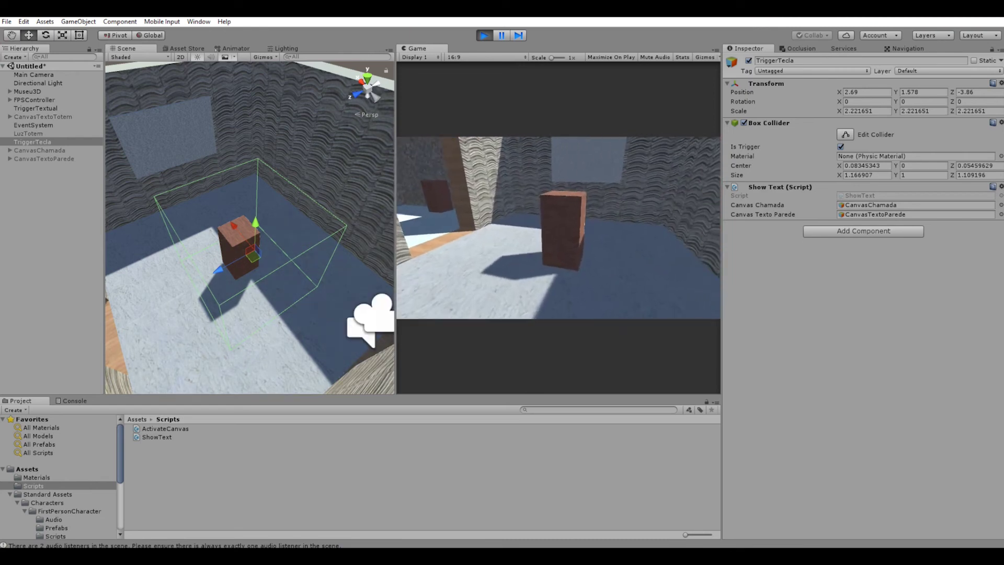
pyautogui.press('w')
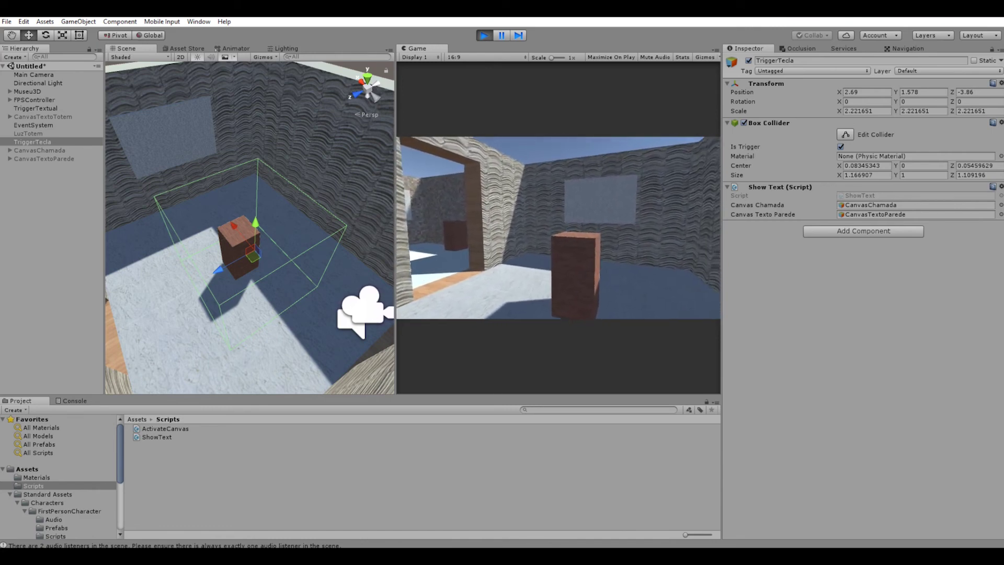
pyautogui.press('w')
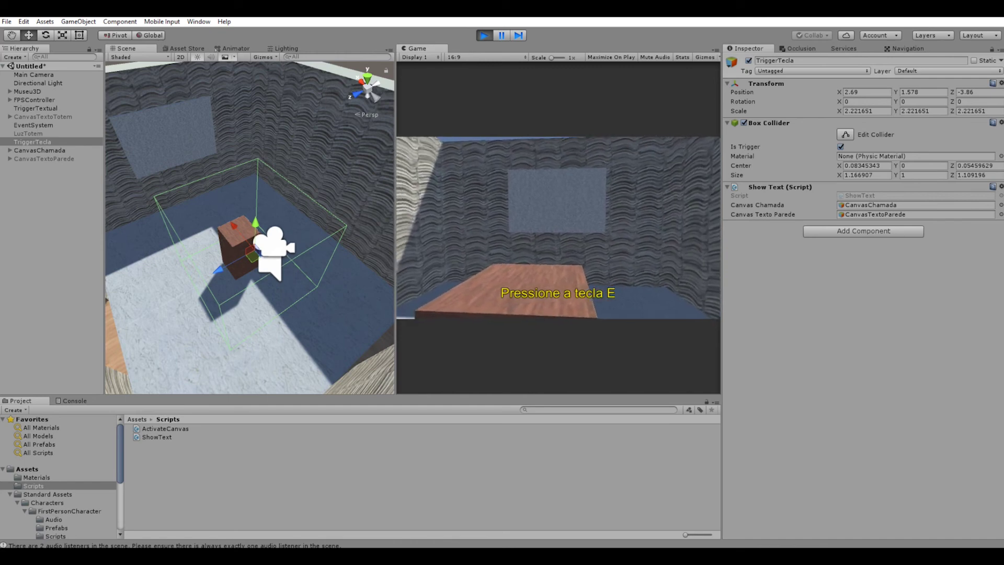
pyautogui.press('s')
pyautogui.press('w')
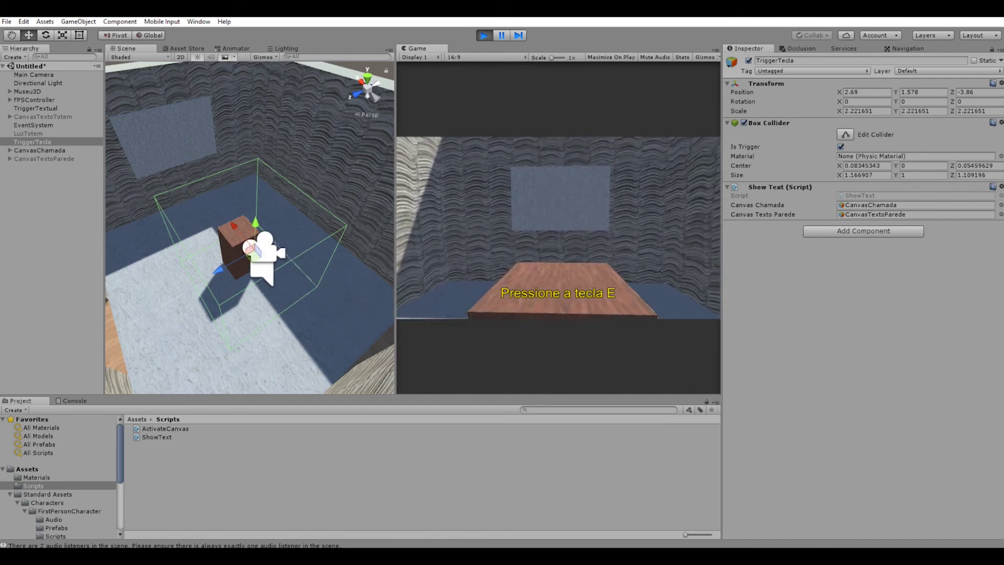
pyautogui.press('e')
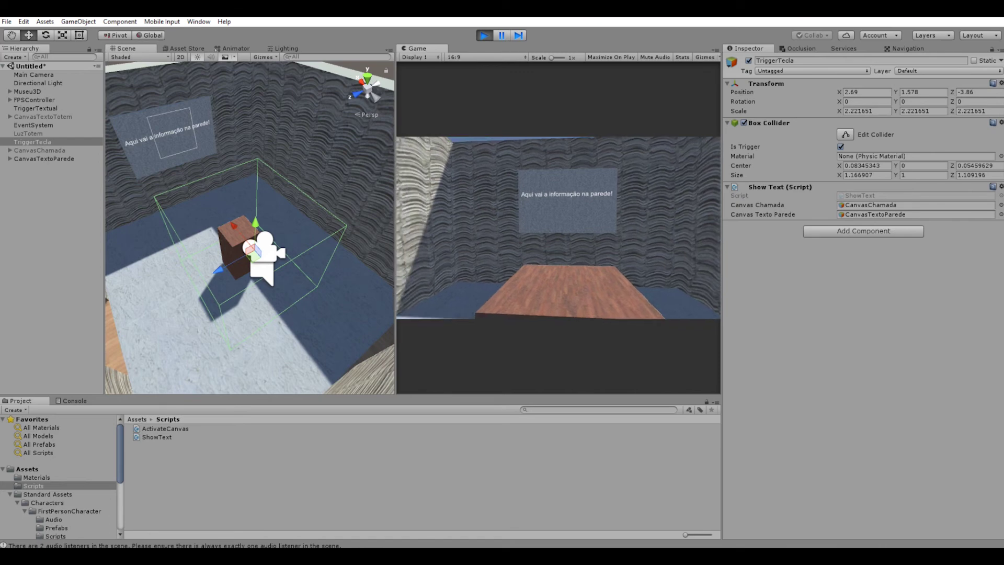
# Step: Walk out of and back into the trigger to test hiding, then stop Play mode
pyautogui.press('s')
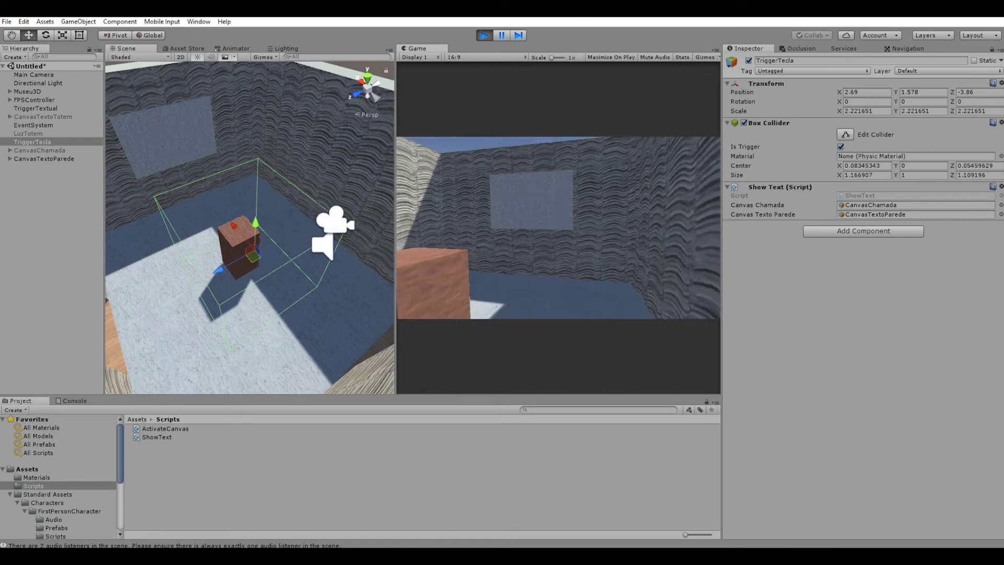
pyautogui.press('w')
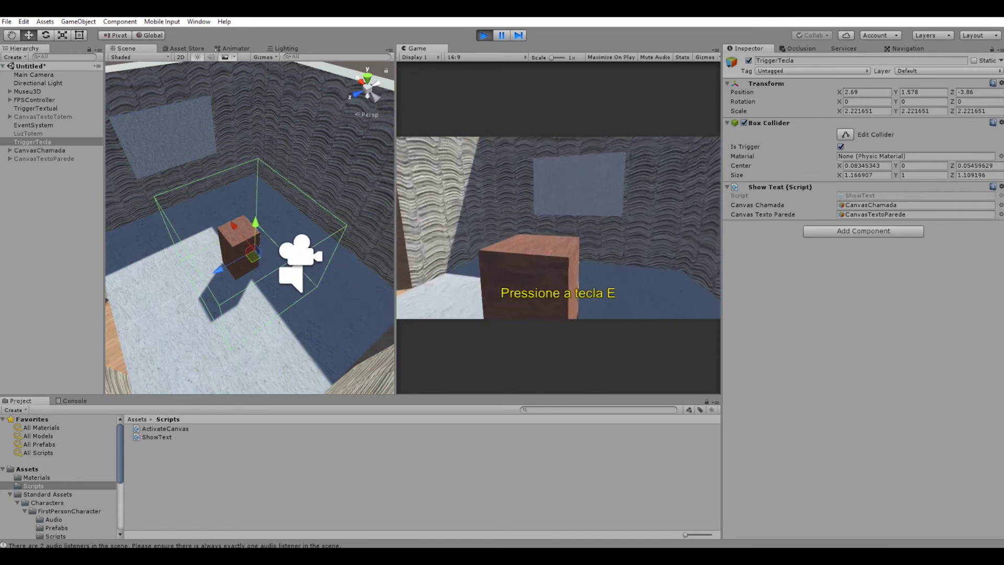
pyautogui.press('e')
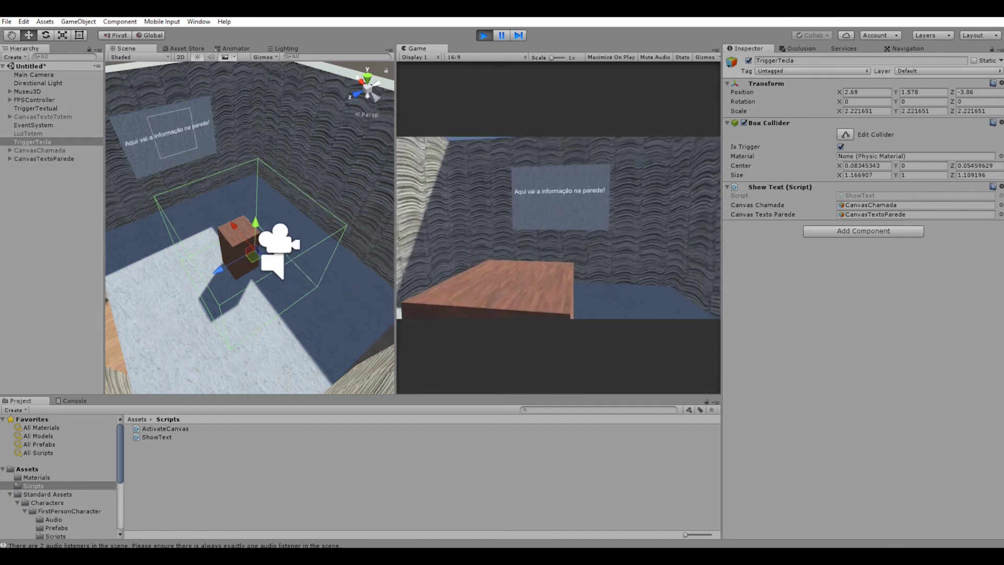
pyautogui.press('s')
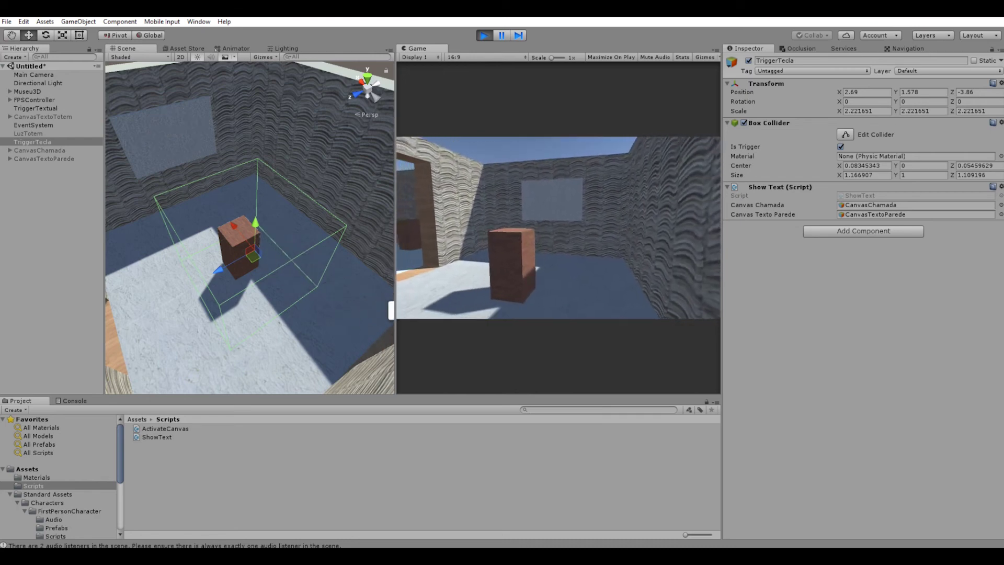
pyautogui.press('w')
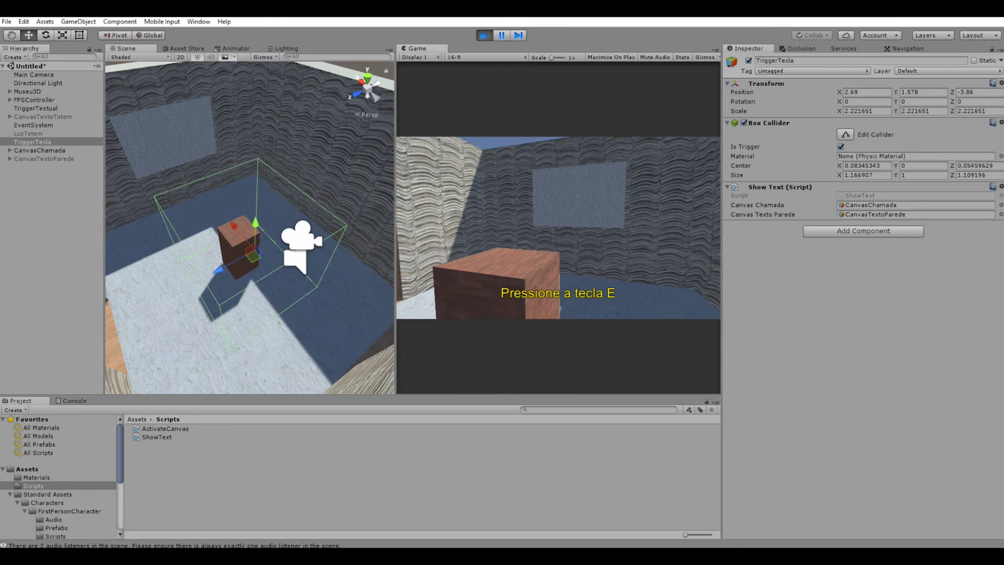
pyautogui.press('s')
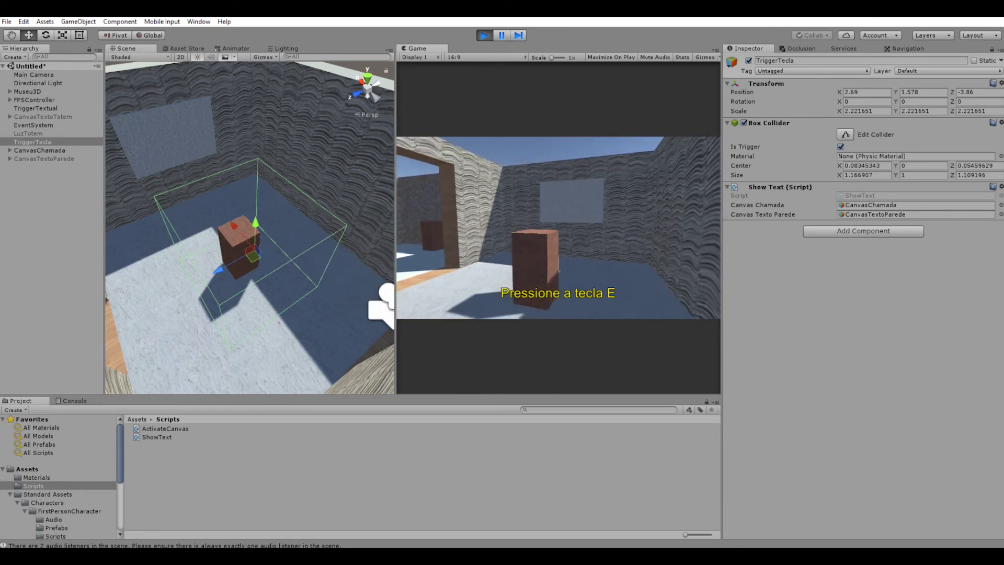
pyautogui.press('s')
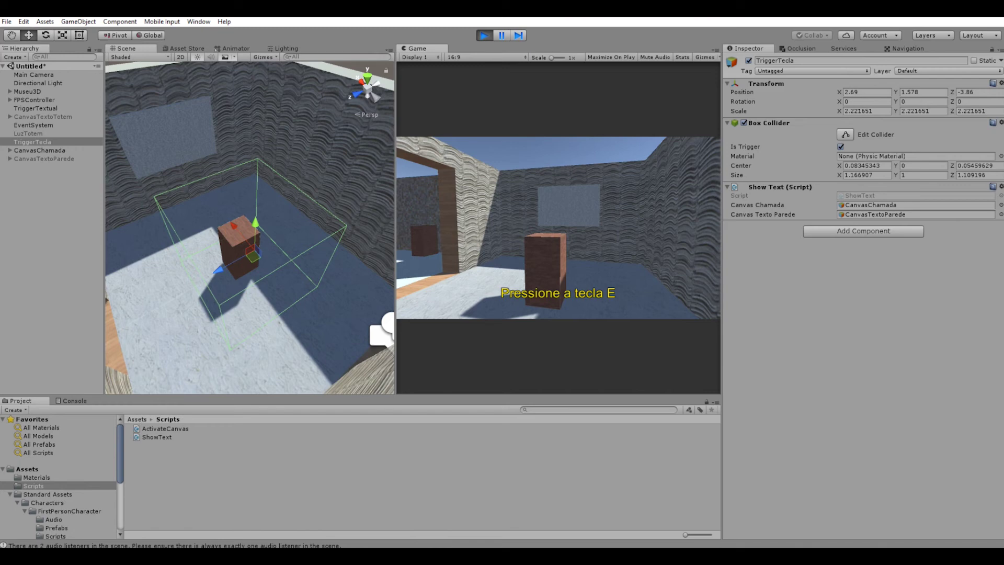
pyautogui.click(484, 35)
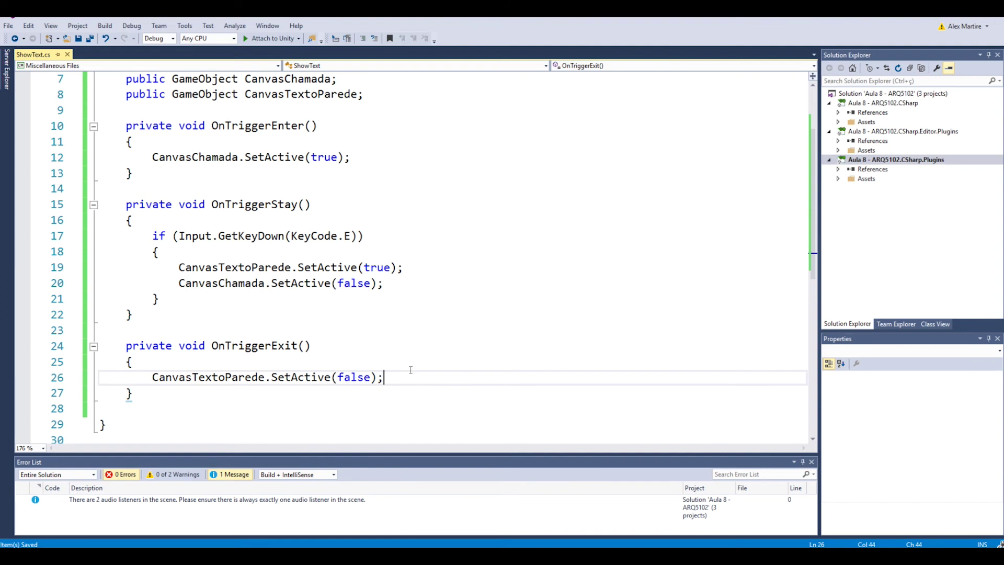
# Step: Add CanvasChamada.SetActive(false); to OnTriggerExit, save ShowText.cs and return to Unity
pyautogui.press('Return')
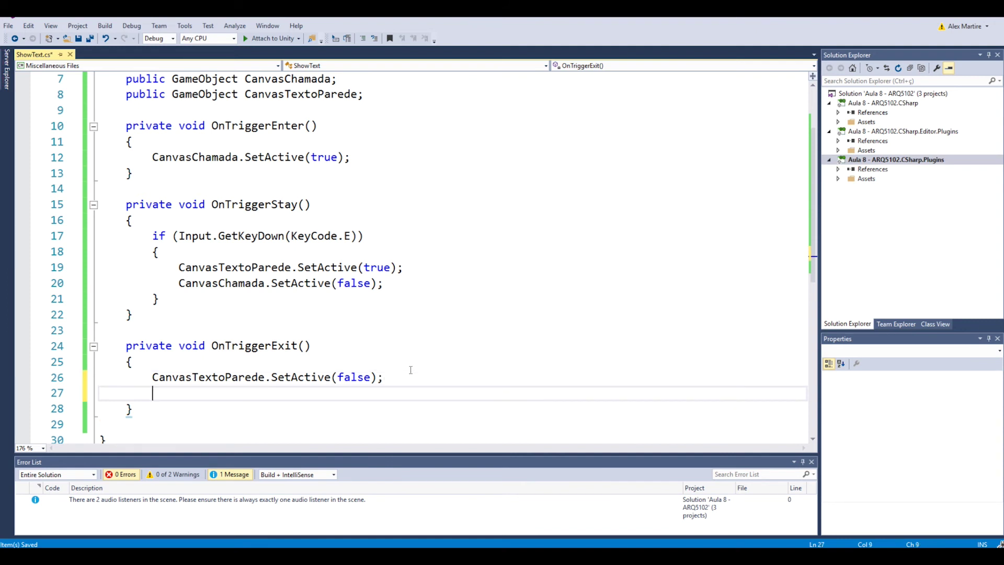
pyautogui.write('Ca')
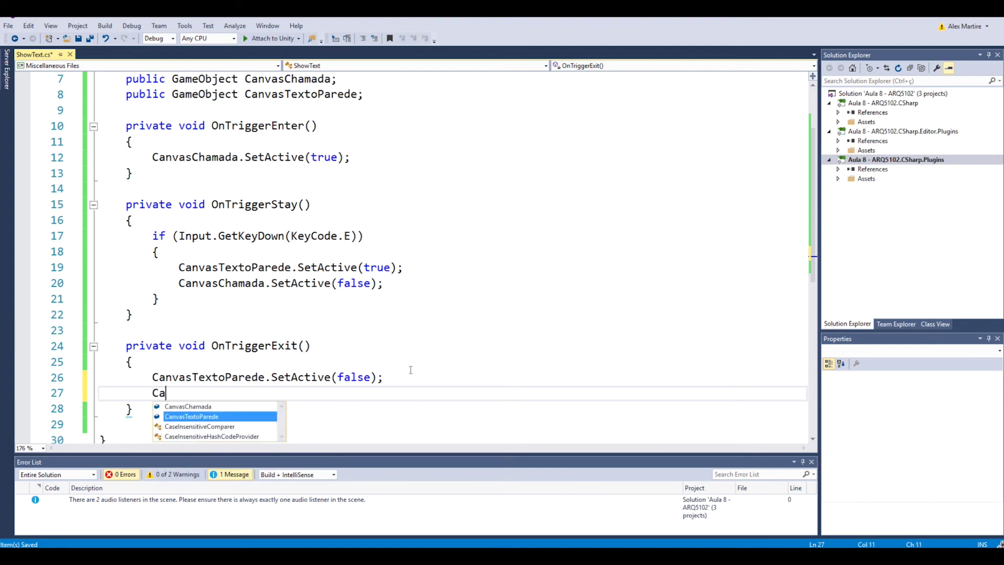
pyautogui.write('nvasChamad')
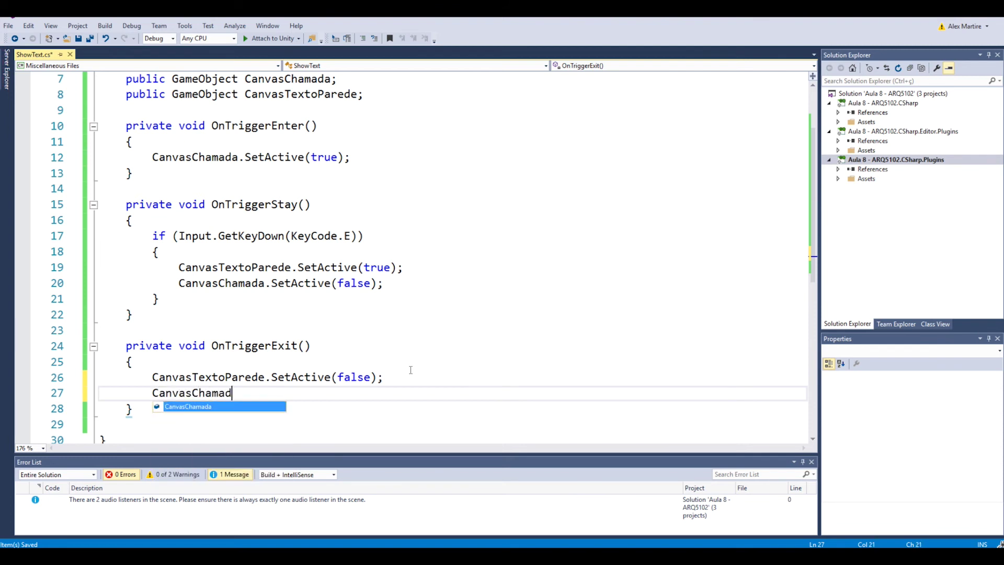
pyautogui.write('a.Set')
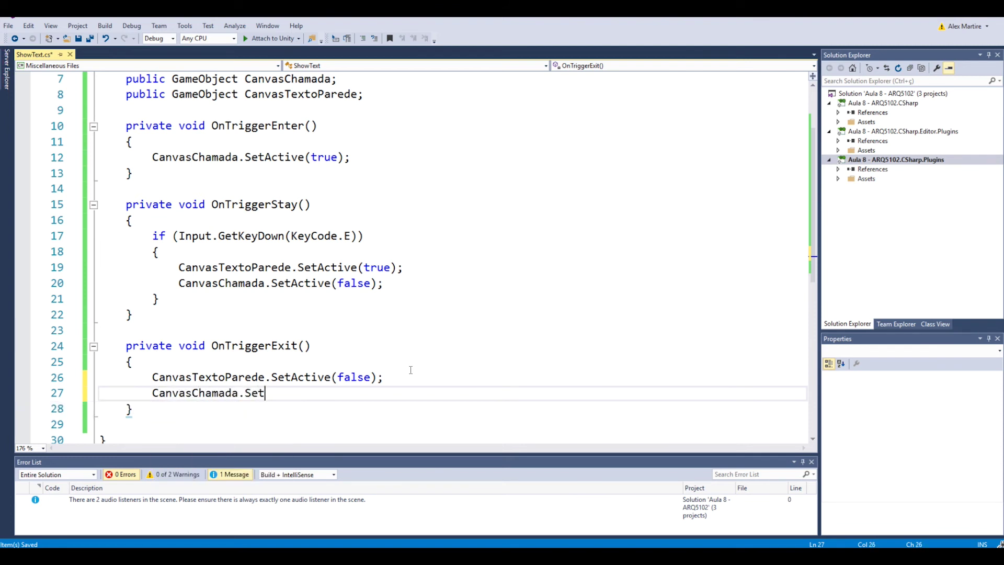
pyautogui.write('Active')
pyautogui.write('(fals')
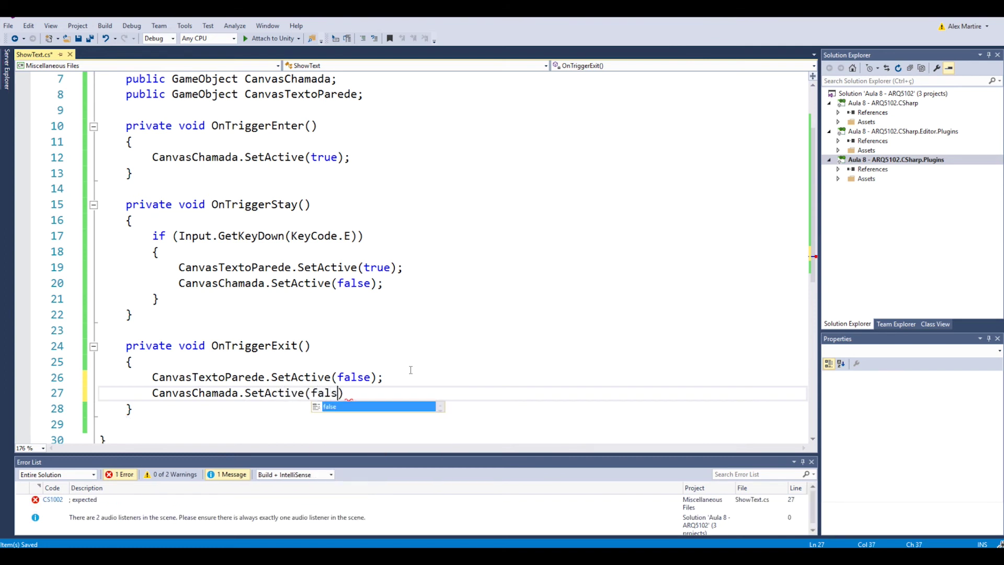
pyautogui.write('e);')
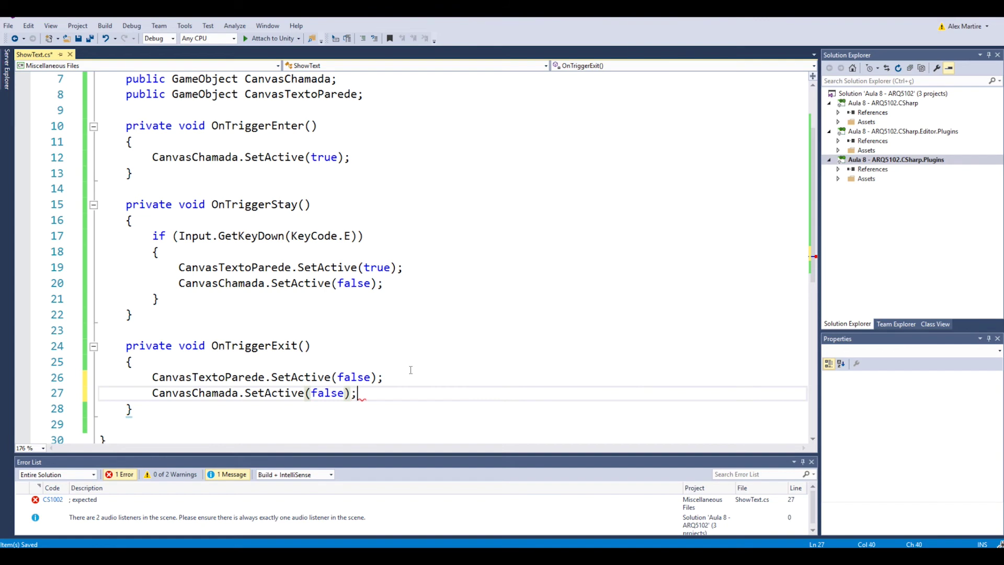
pyautogui.click(78, 38)
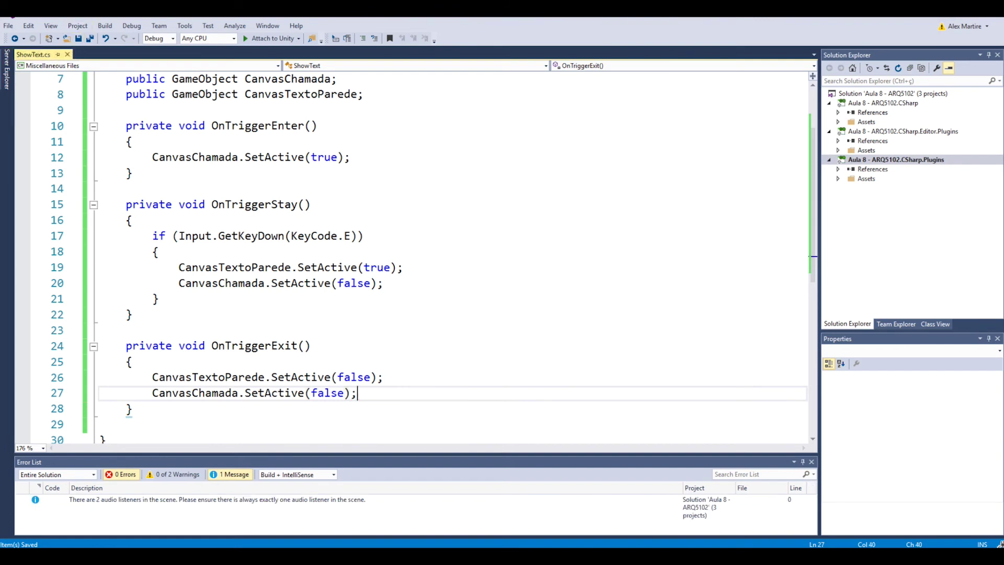
pyautogui.hotkey('alt', 'Tab')
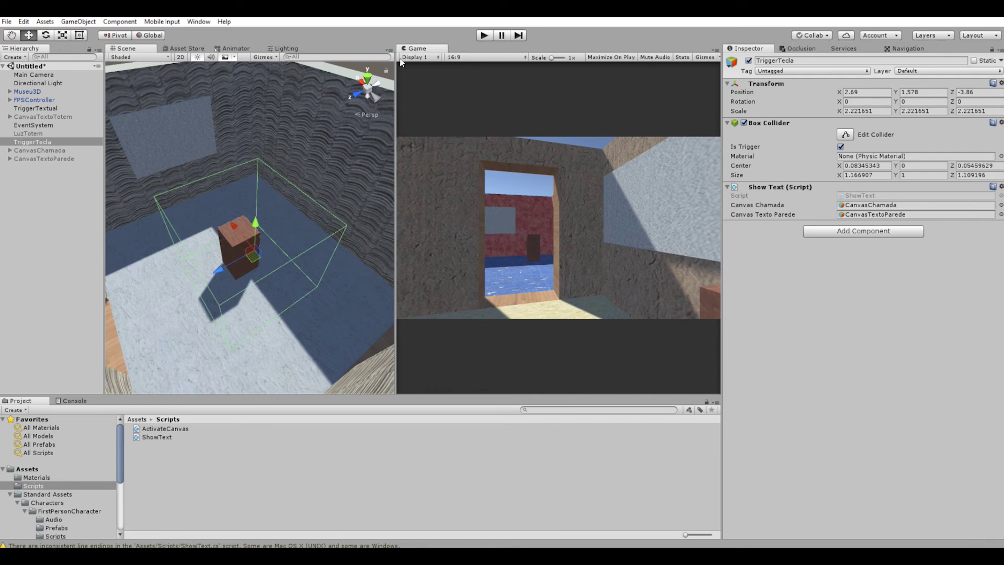
# Step: Start Play mode, walk into the box's trigger and back out to confirm the prompt hides
pyautogui.click(484, 35)
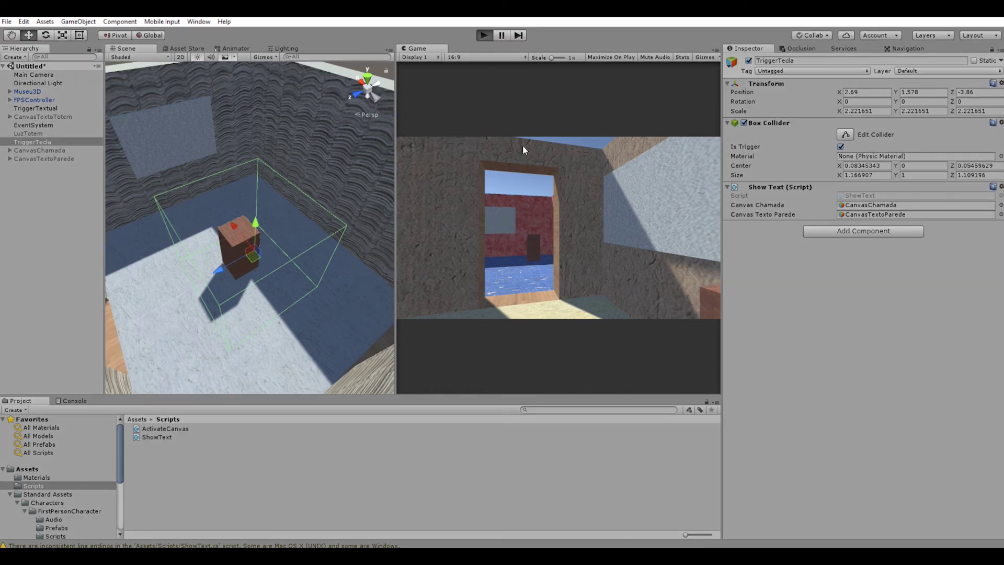
pyautogui.press('w')
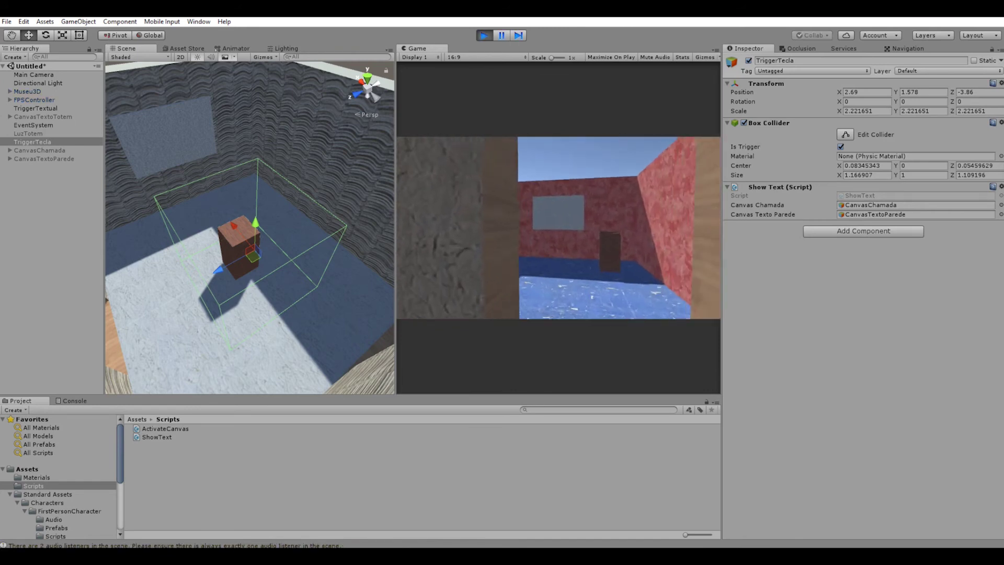
pyautogui.press('w')
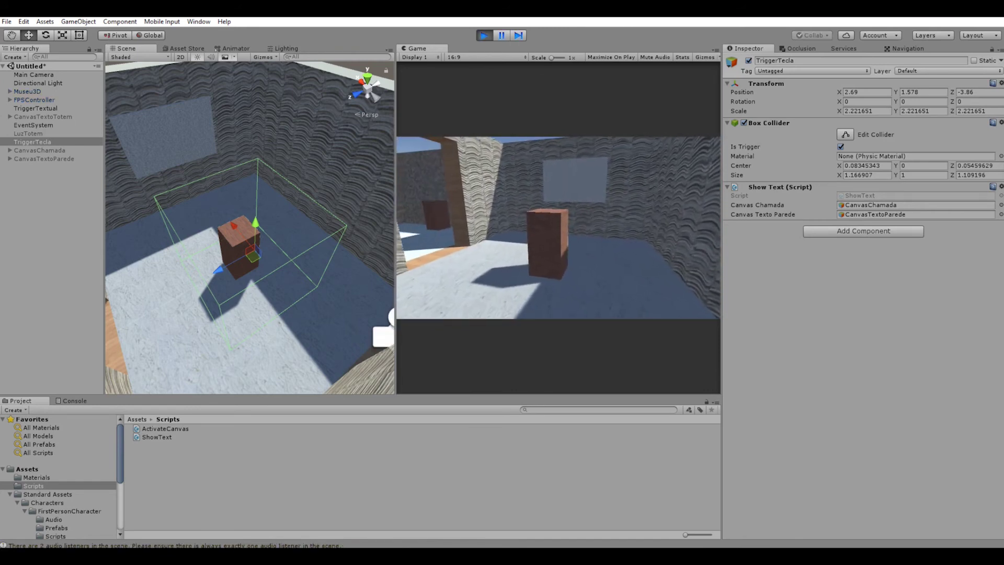
pyautogui.press('w')
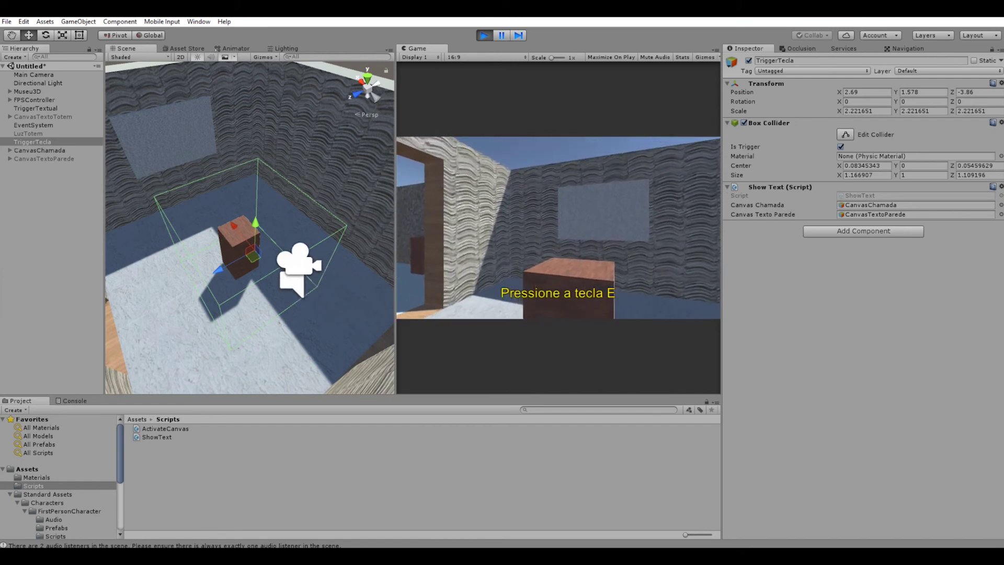
pyautogui.press('s')
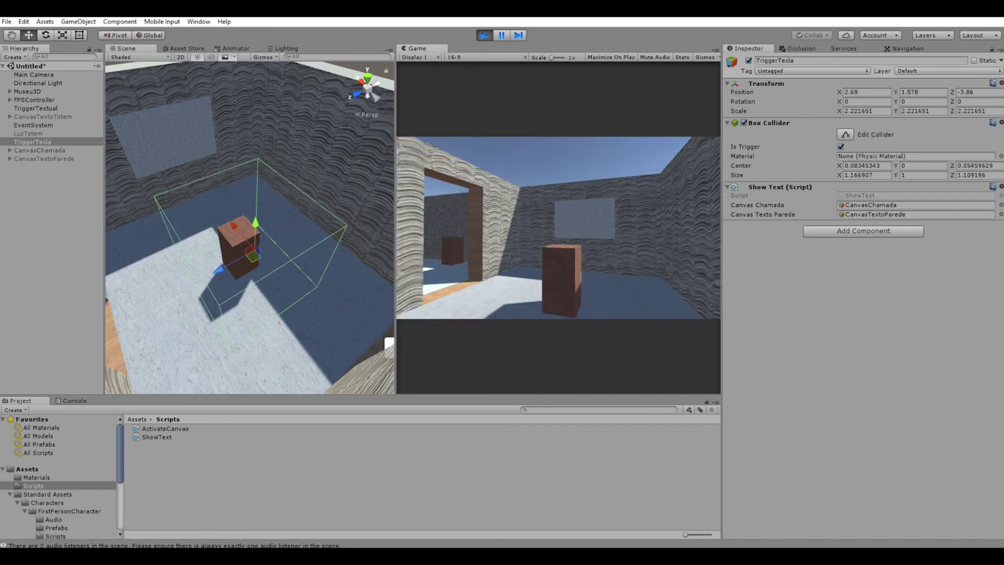
pyautogui.press('w')
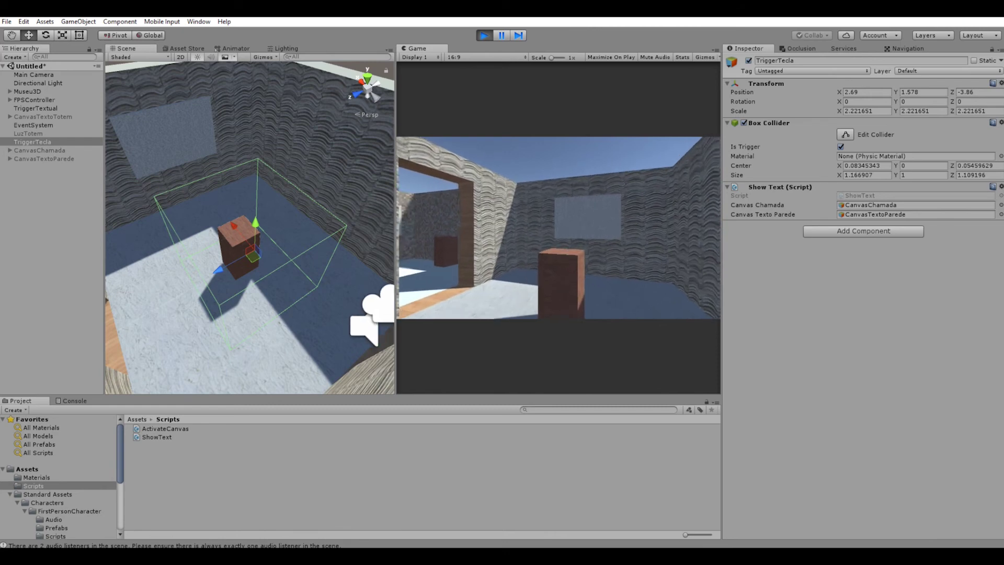
pyautogui.press('s')
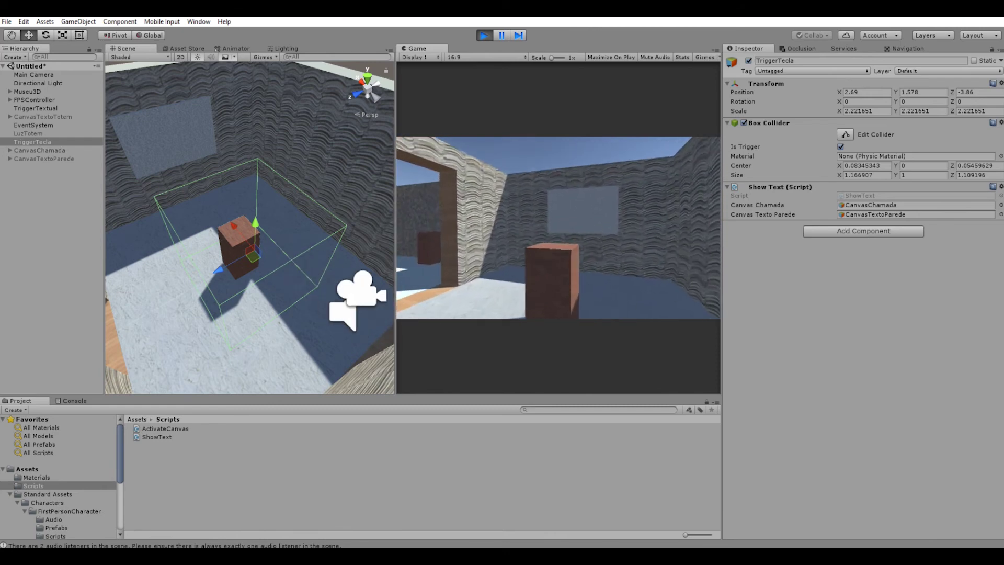
pyautogui.press('w')
# Step: Press E at the box to show the wall text, walk away, and stop the test
pyautogui.press('e')
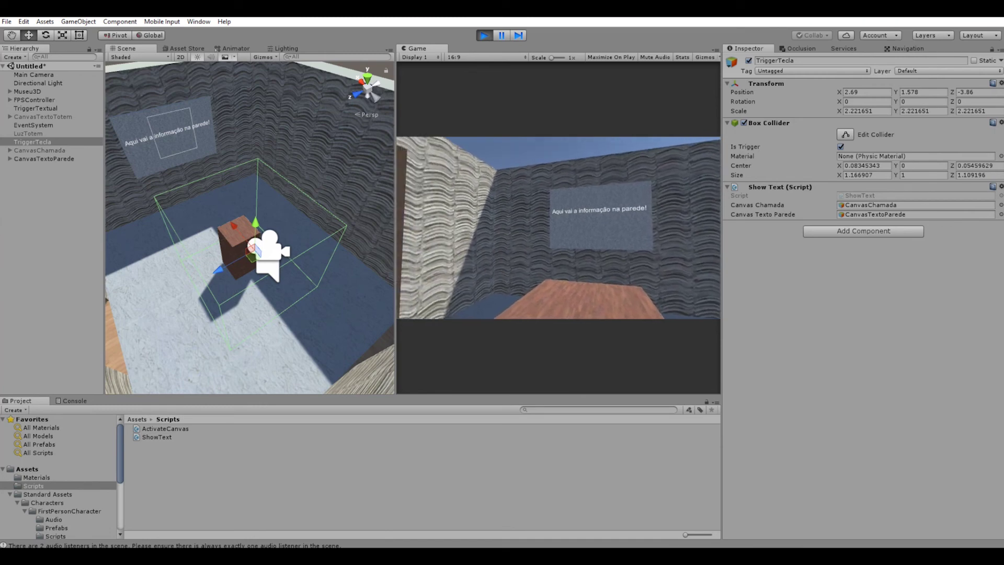
pyautogui.press('s')
pyautogui.press('w')
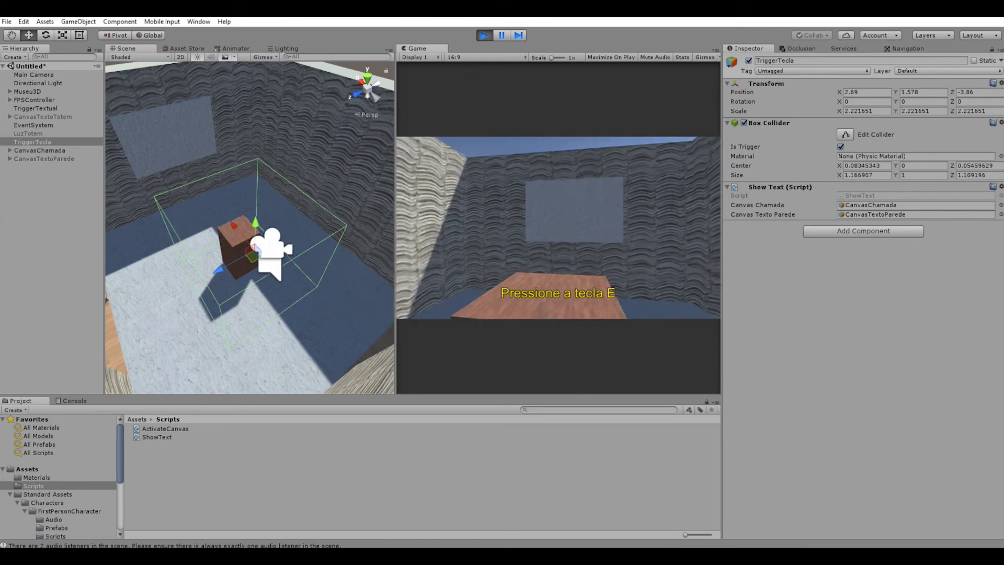
pyautogui.press('e')
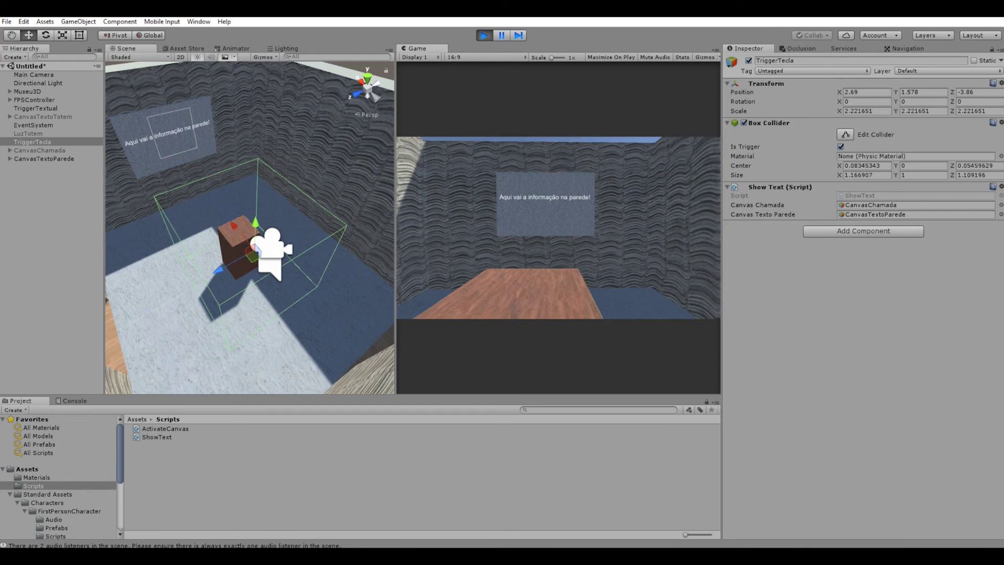
pyautogui.press('s')
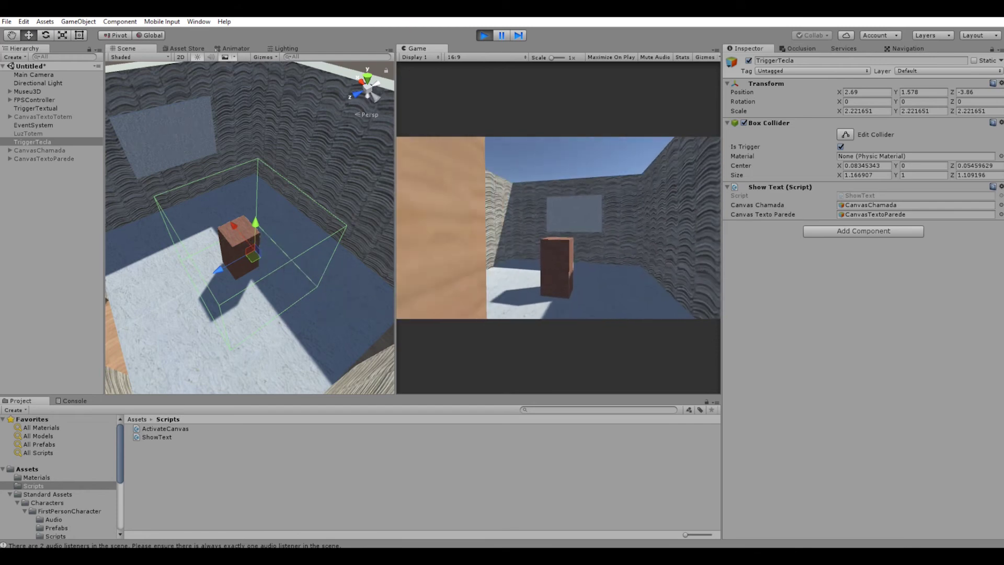
pyautogui.press('s')
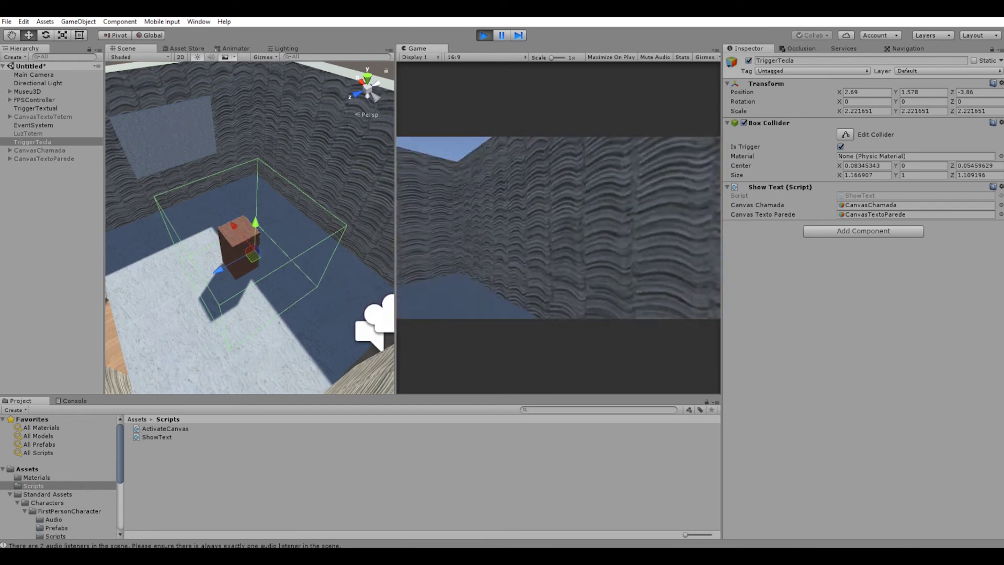
pyautogui.press('s')
pyautogui.press('Escape')
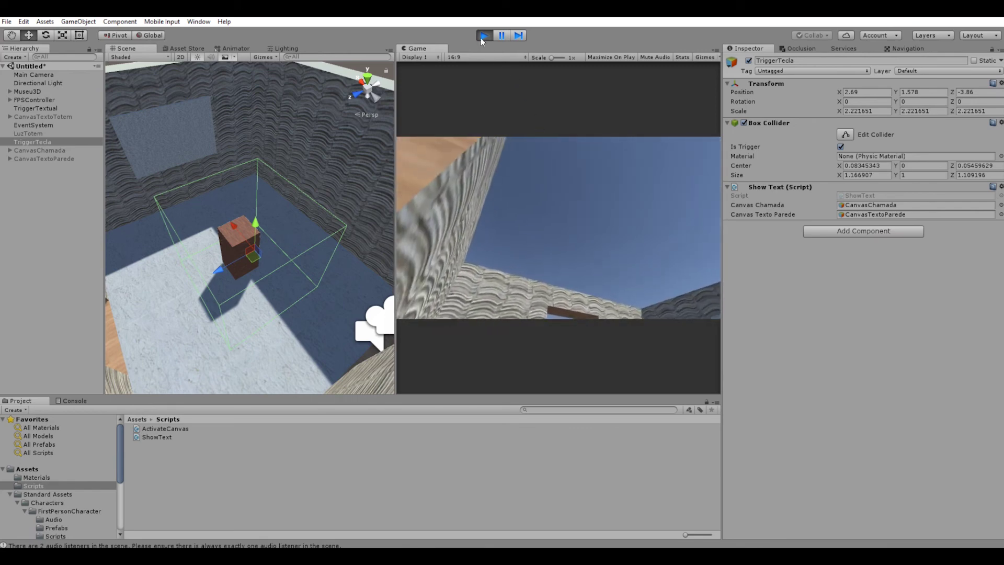
pyautogui.click(481, 37)
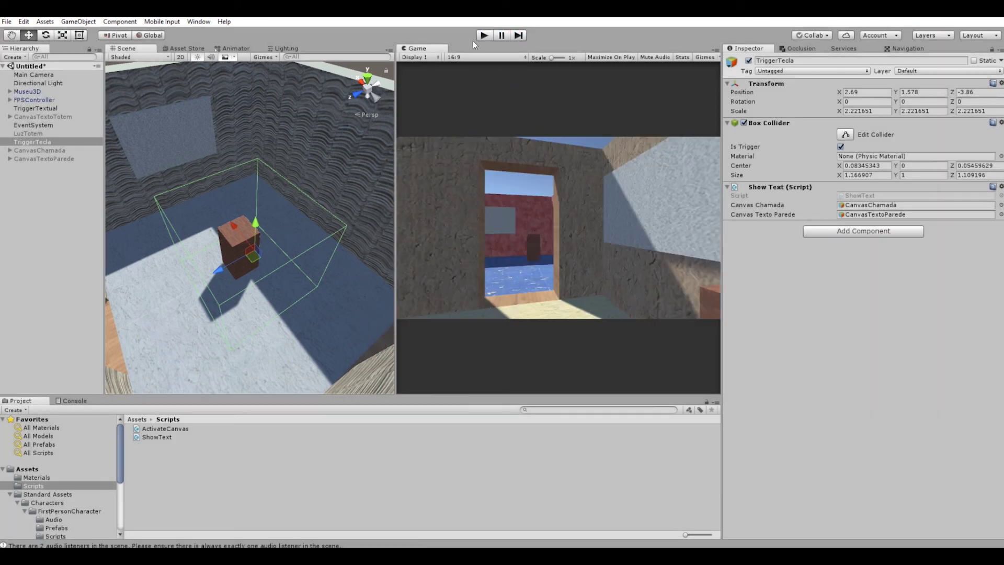
# Step: Activate the CanvasTextoTotem canvas, show the Assets folder, and switch to the Museu 3D Completo window
pyautogui.click(43, 114)
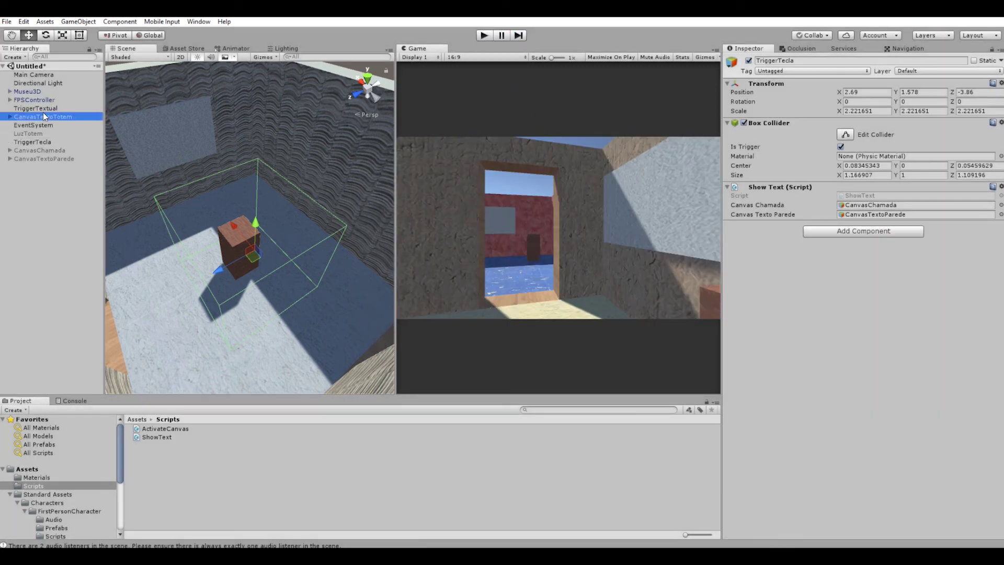
pyautogui.click(748, 60)
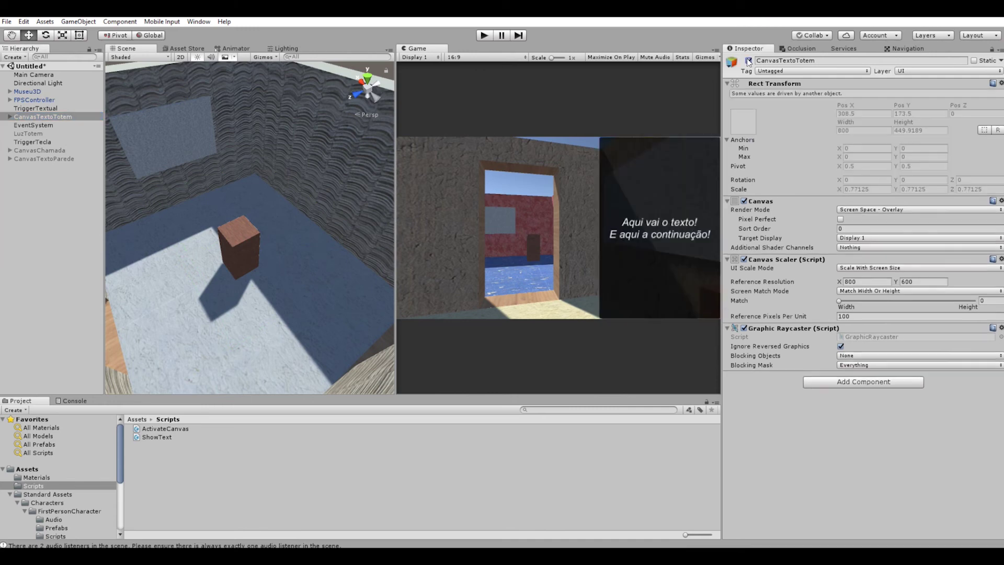
pyautogui.click(135, 419)
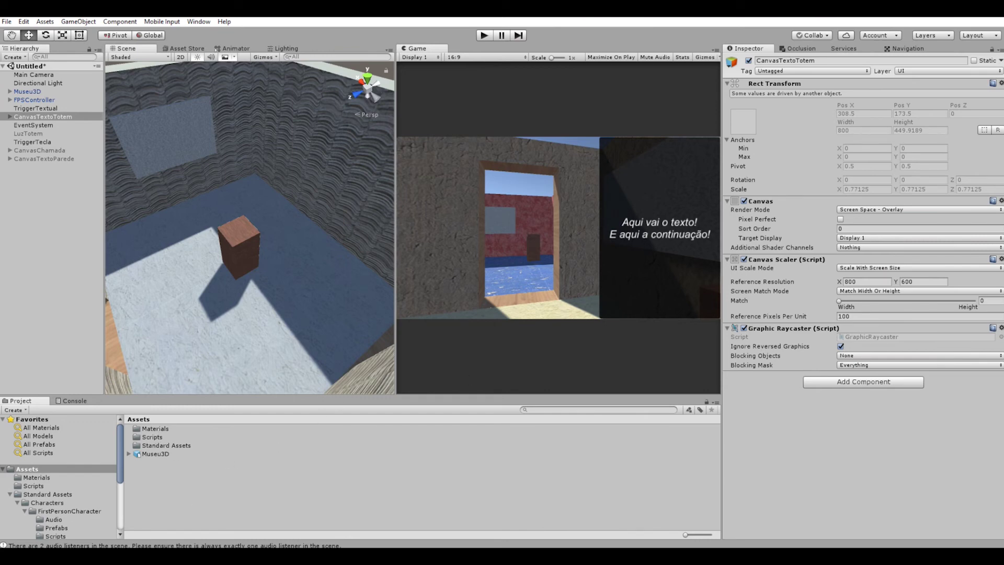
pyautogui.hotkey('alt', 'Tab')
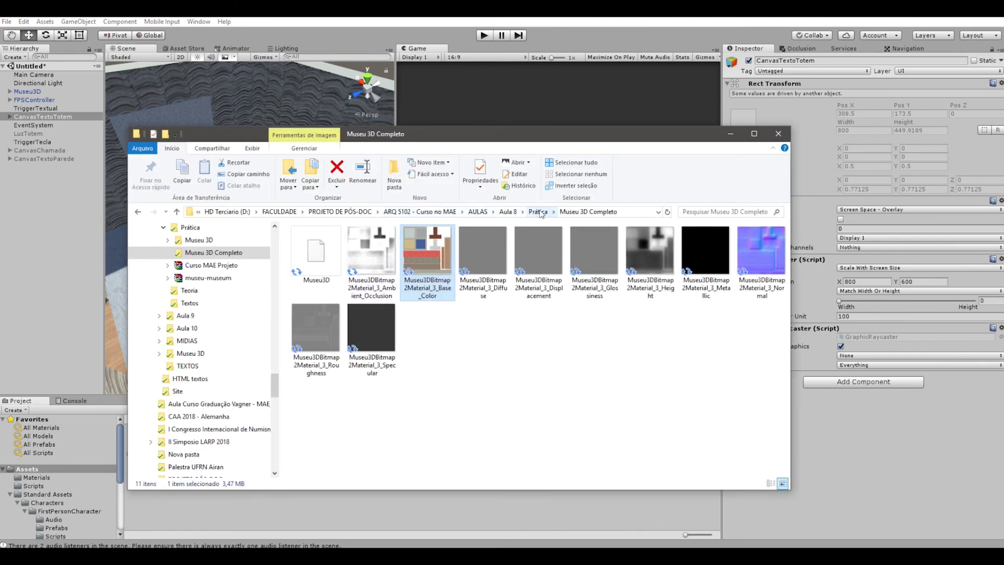
# Step: Browse the Prática folders in Explorer and check Unity's Assets and Materials folders
pyautogui.click(538, 211)
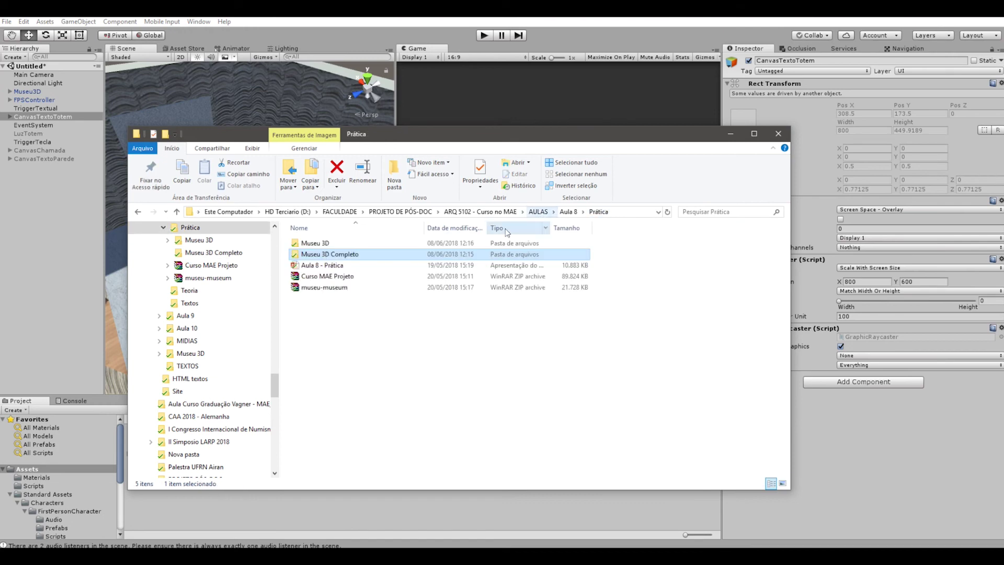
pyautogui.doubleClick(325, 244)
pyautogui.click(539, 212)
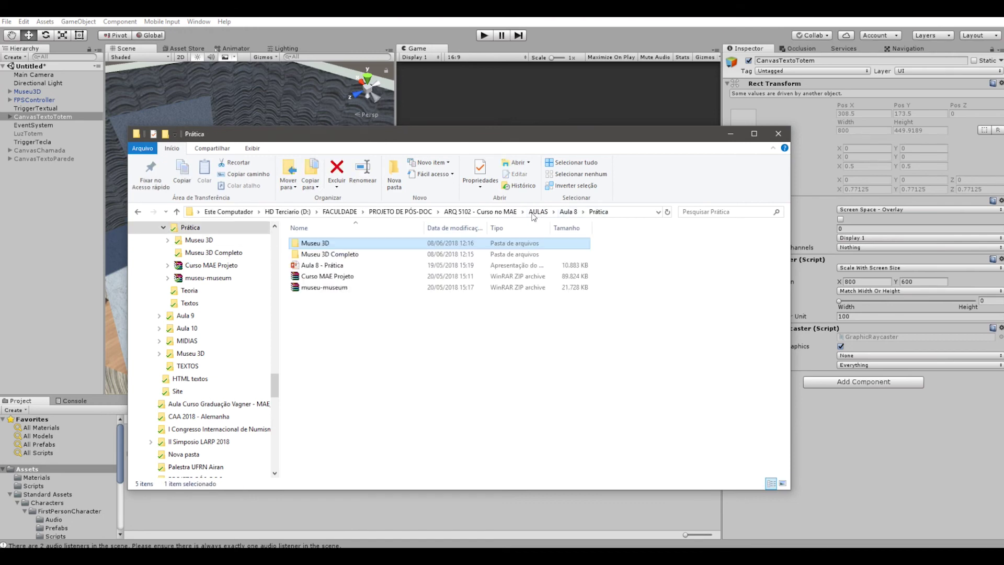
pyautogui.click(192, 509)
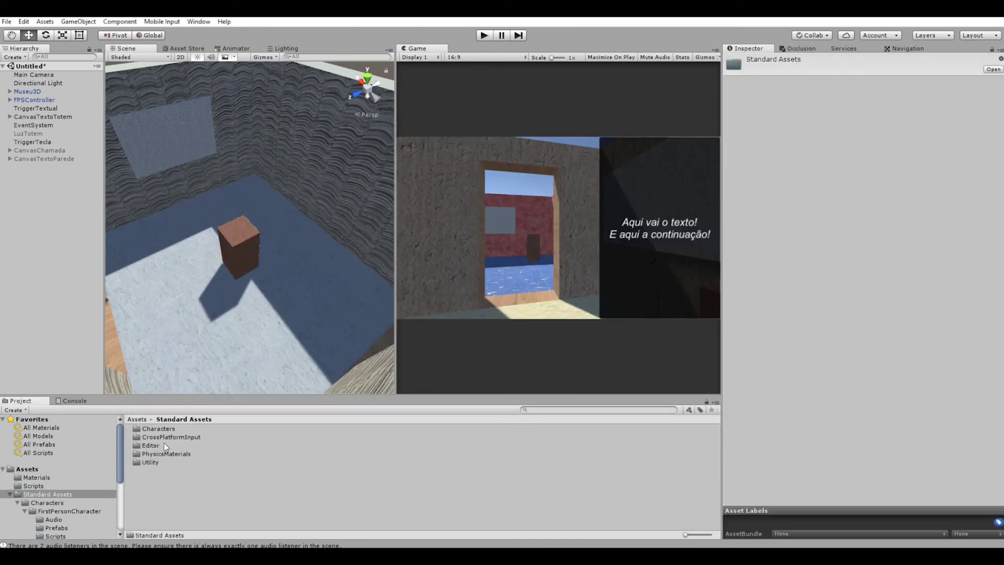
pyautogui.click(139, 419)
pyautogui.doubleClick(148, 428)
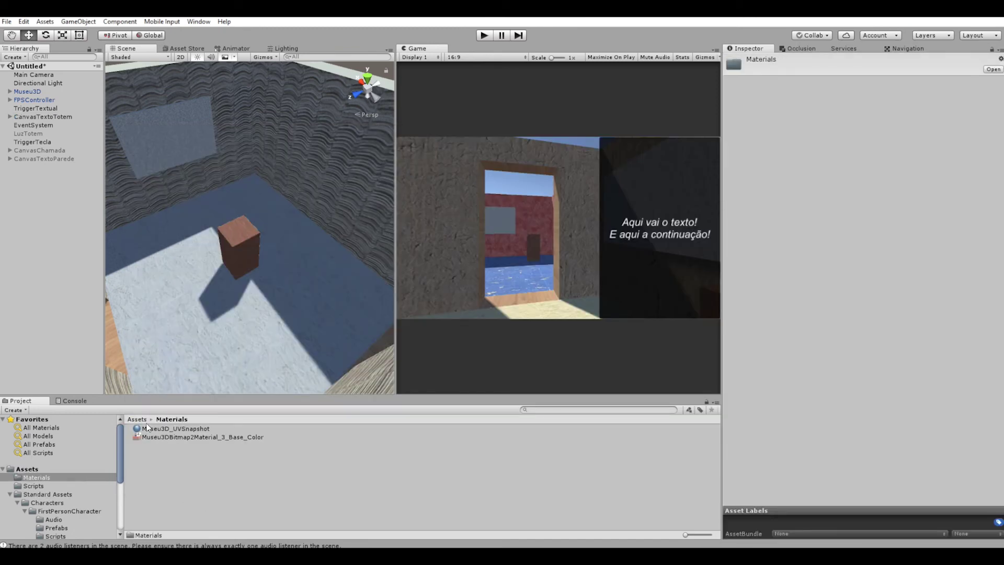
pyautogui.press('BackSpace')
pyautogui.hotkey('alt', 'Tab')
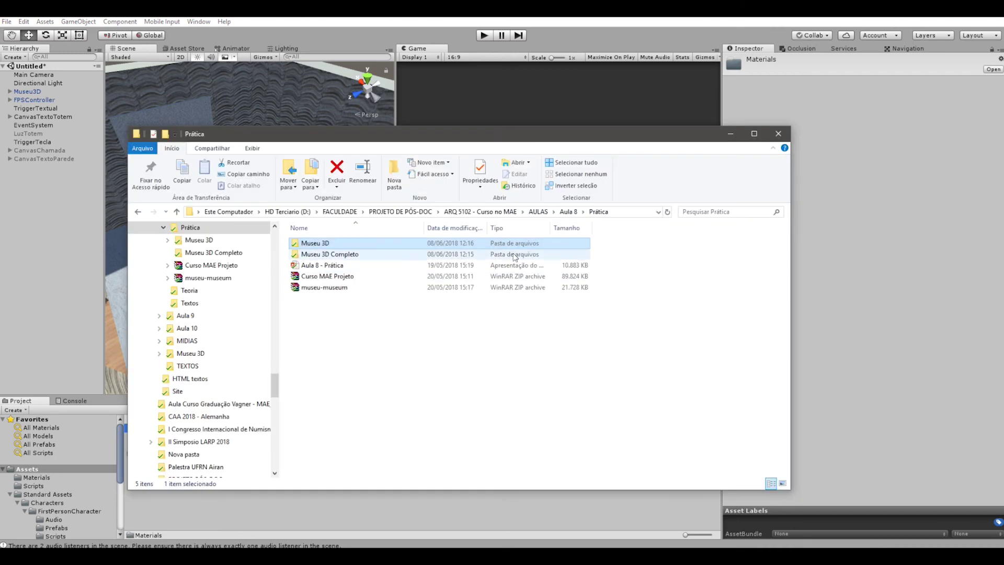
# Step: Drag Museu3DBitmap2Material_3_Base_Color from Aula 8 > Prática > Museu 3D Completo into Unity's Assets
pyautogui.click(566, 211)
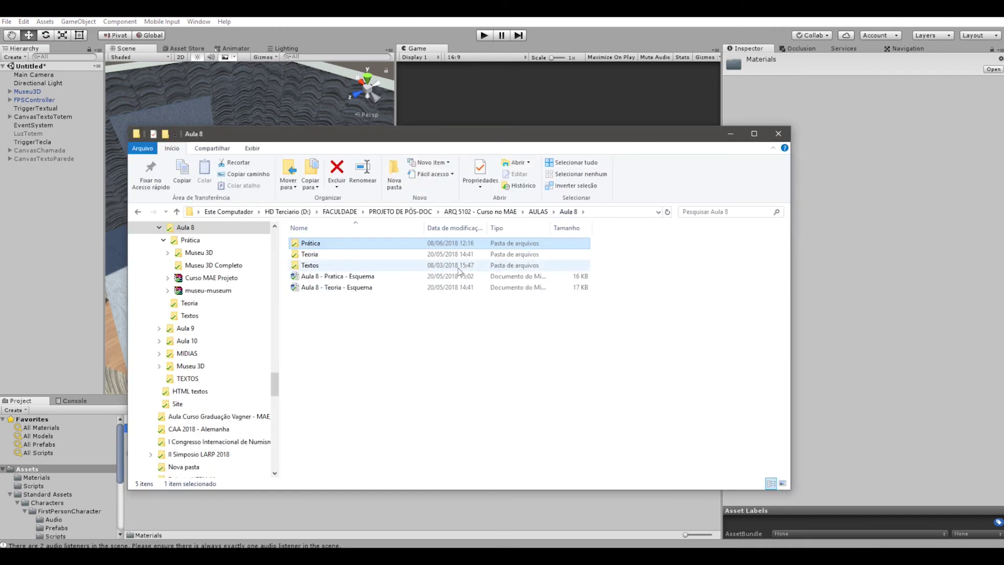
pyautogui.doubleClick(338, 243)
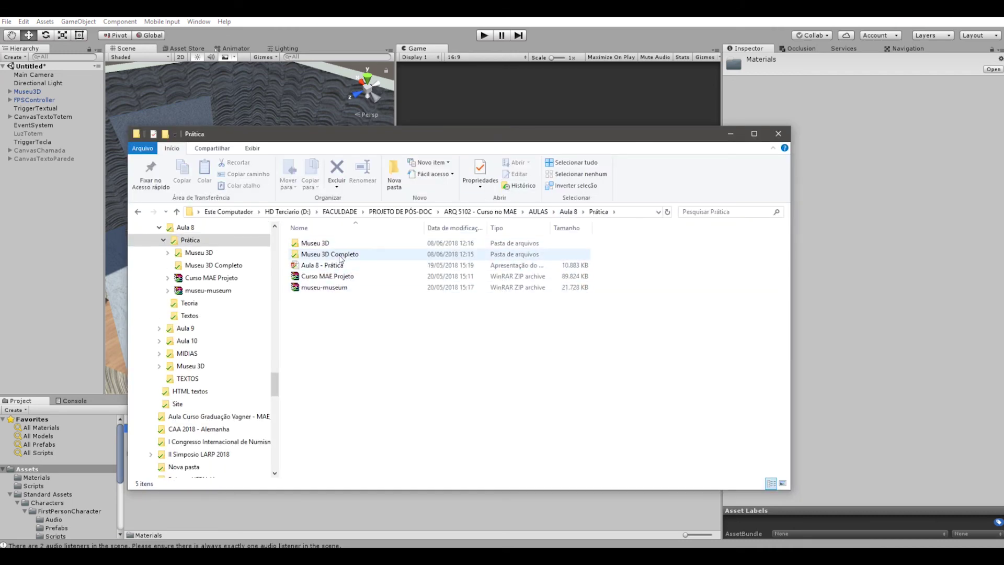
pyautogui.doubleClick(330, 254)
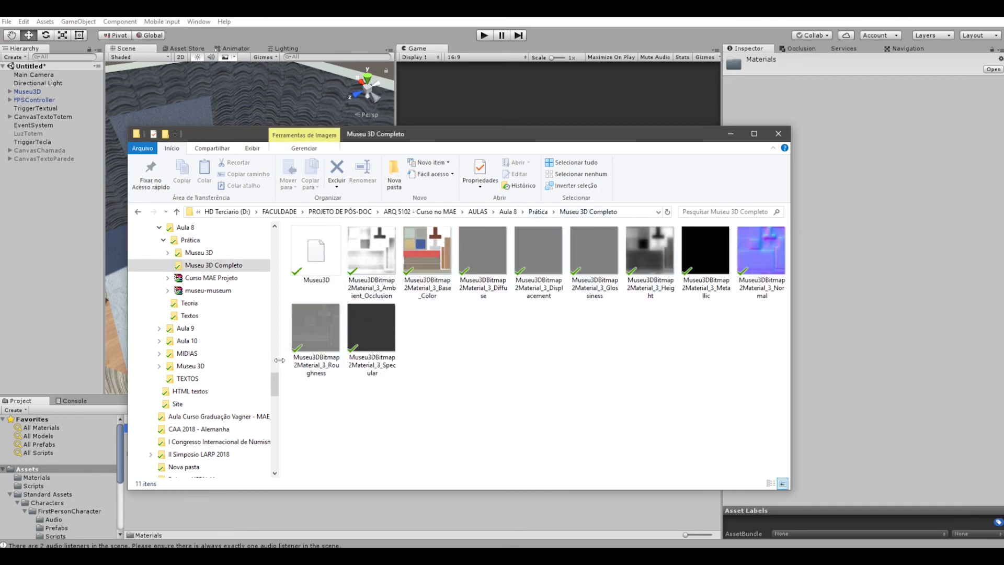
pyautogui.moveTo(275, 384); pyautogui.dragTo(274, 238)
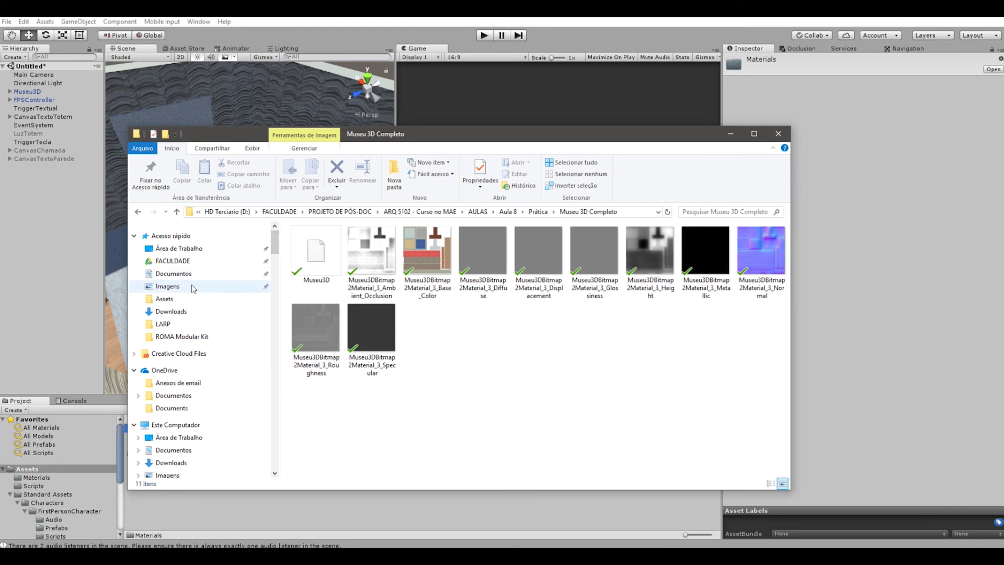
pyautogui.click(171, 311)
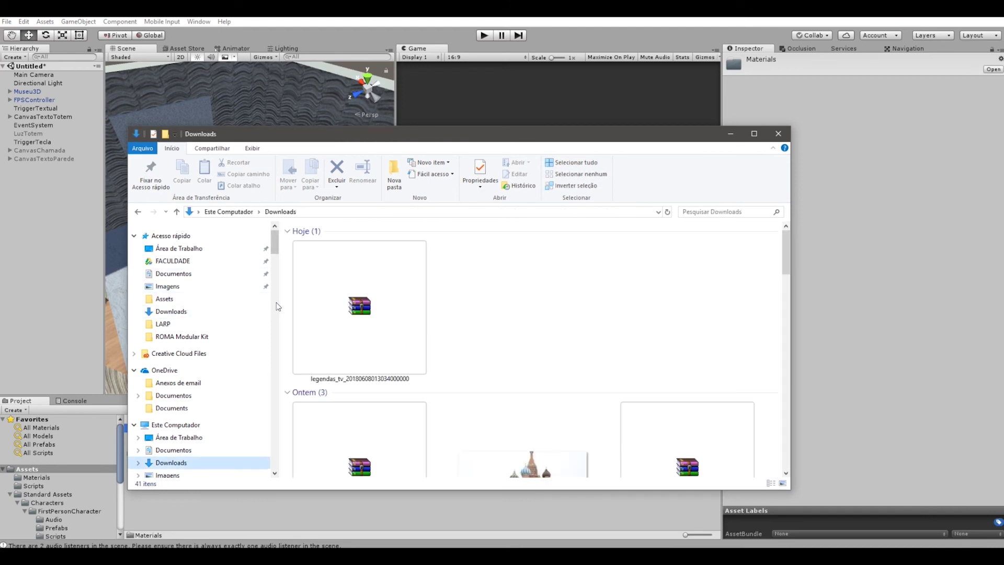
pyautogui.click(138, 211)
pyautogui.click(438, 259)
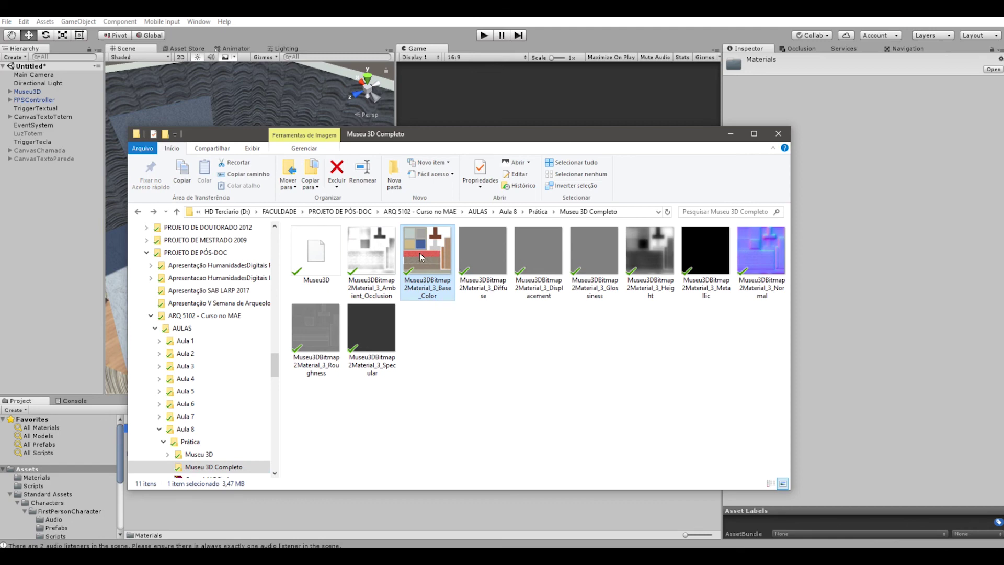
pyautogui.moveTo(421, 253); pyautogui.dragTo(219, 519)
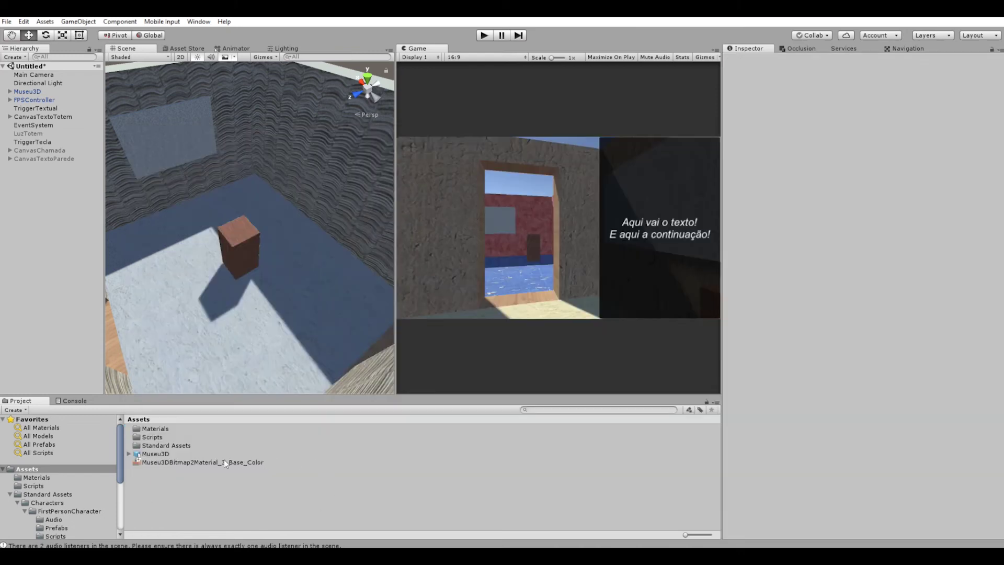
# Step: Rename the imported Base_Color texture asset to 'imagem'
pyautogui.click(225, 463)
pyautogui.click(224, 463)
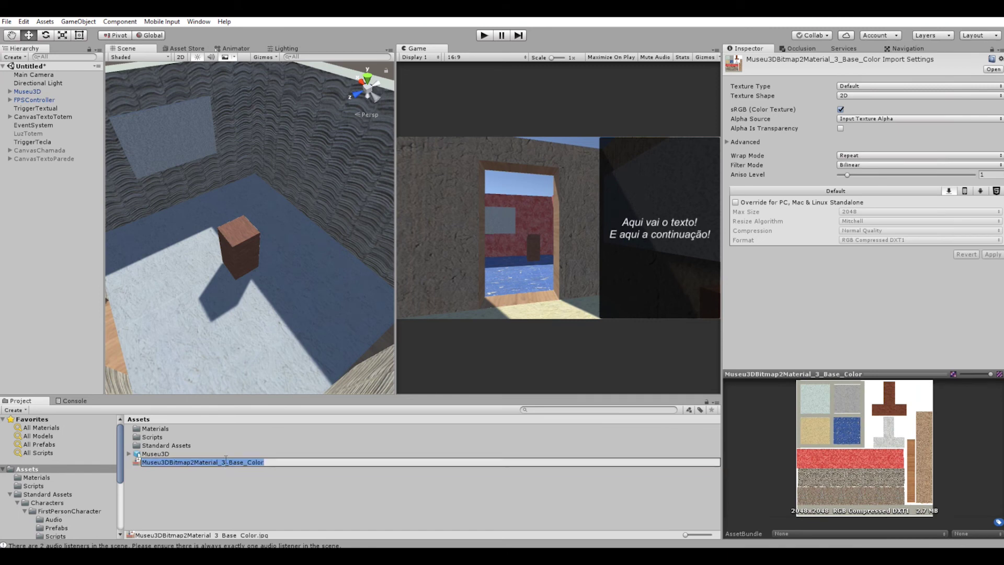
pyautogui.write('imagem')
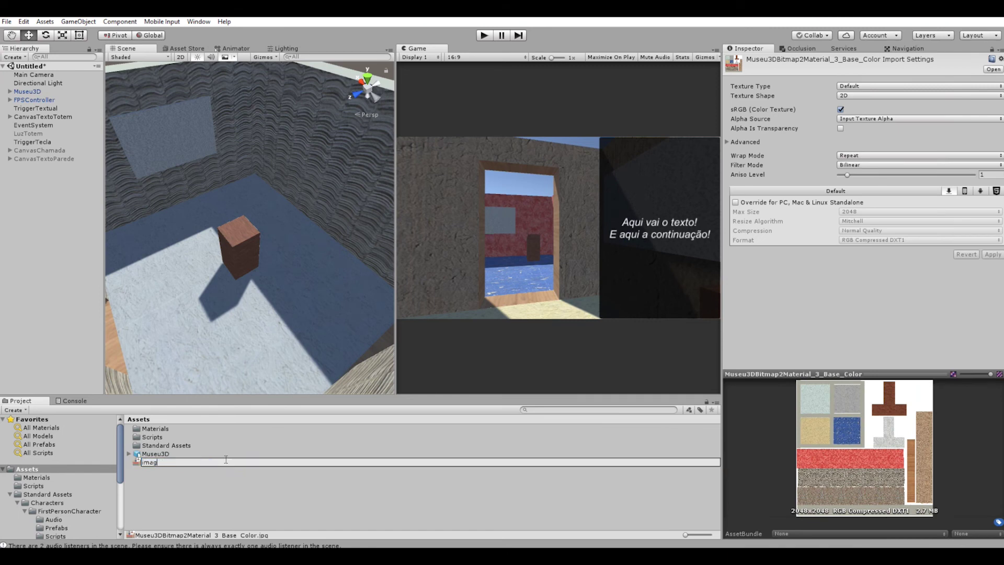
pyautogui.press('Return')
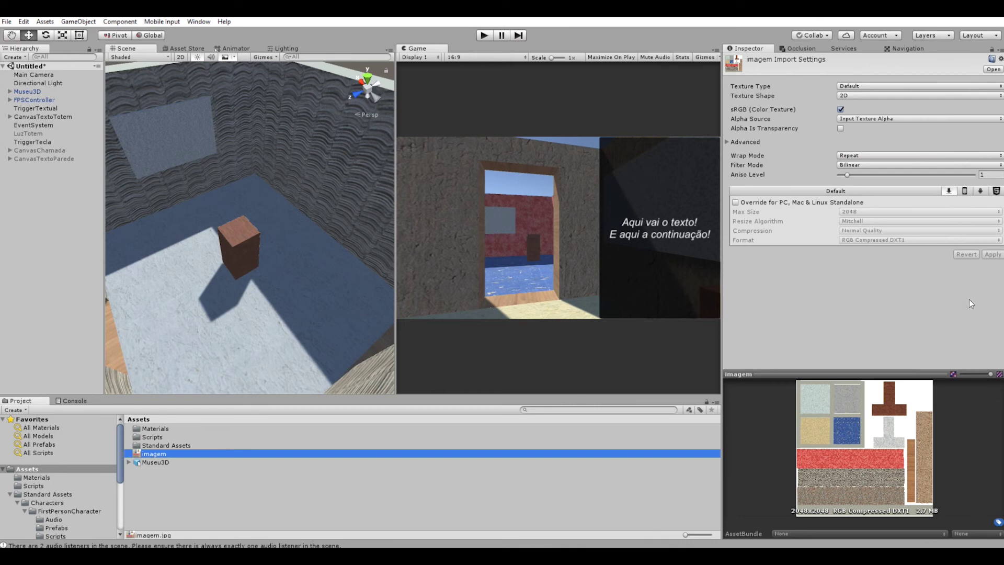
# Step: Expand CanvasTextoTotem and its Panel in the Hierarchy to reveal the Text child
pyautogui.click(52, 116)
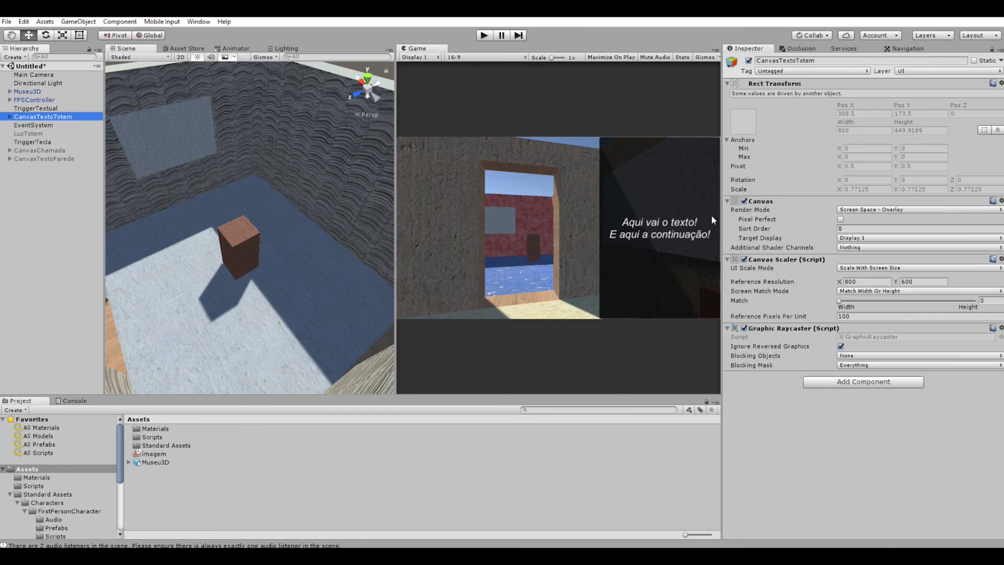
pyautogui.click(10, 116)
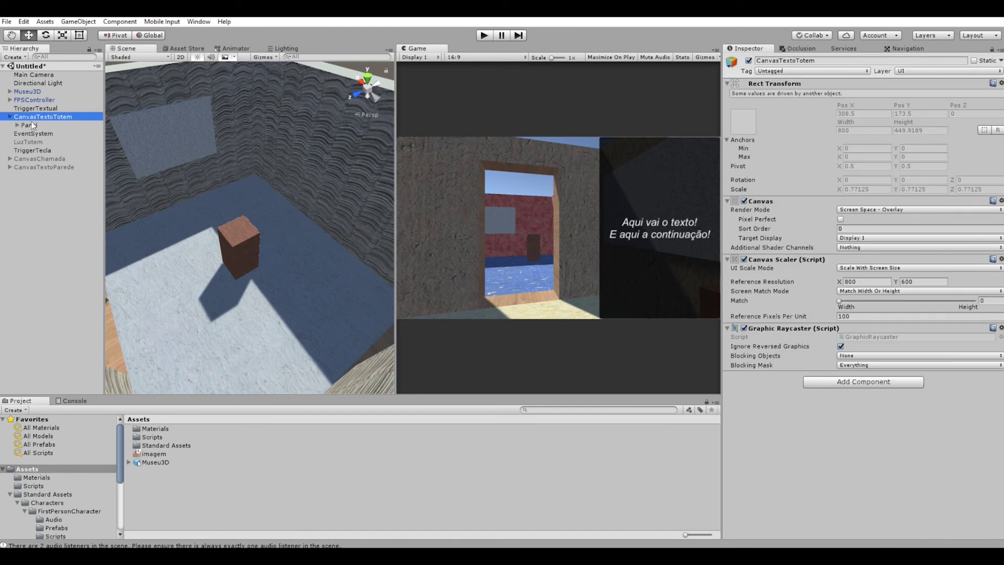
pyautogui.click(26, 124)
pyautogui.click(18, 125)
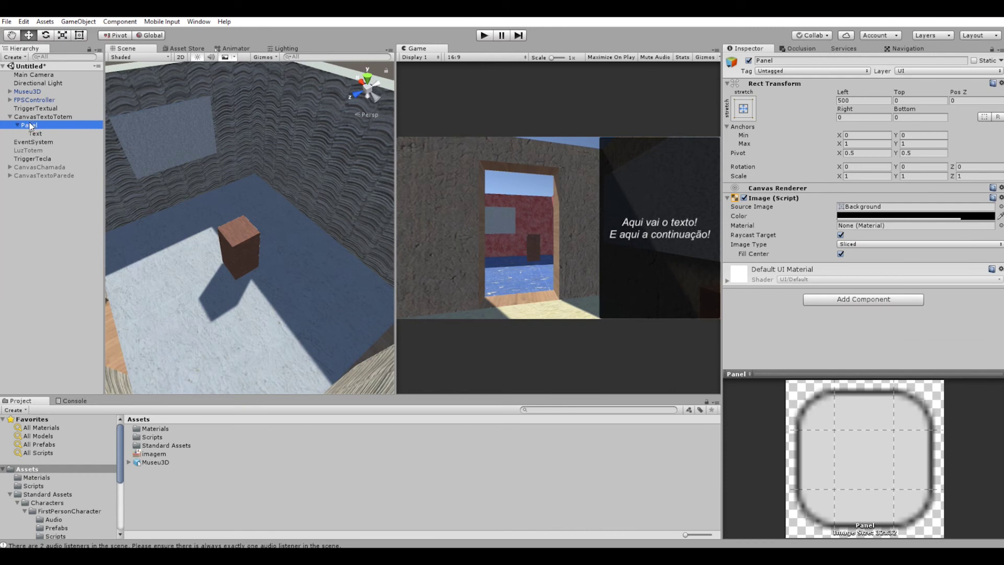
# Step: Add a Raw Image under Panel and assign the imagem texture to it
pyautogui.rightClick(29, 124)
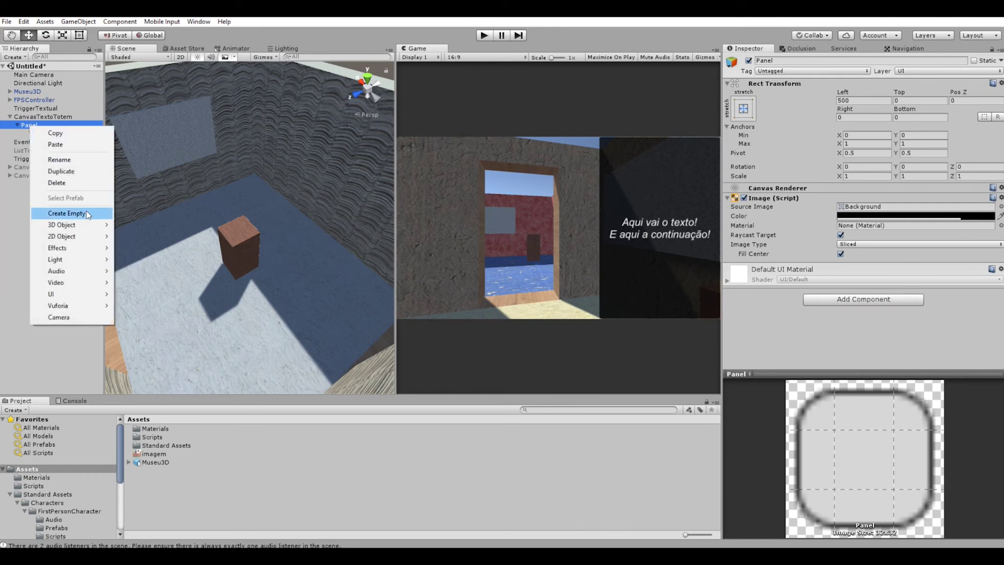
pyautogui.moveTo(84, 297)
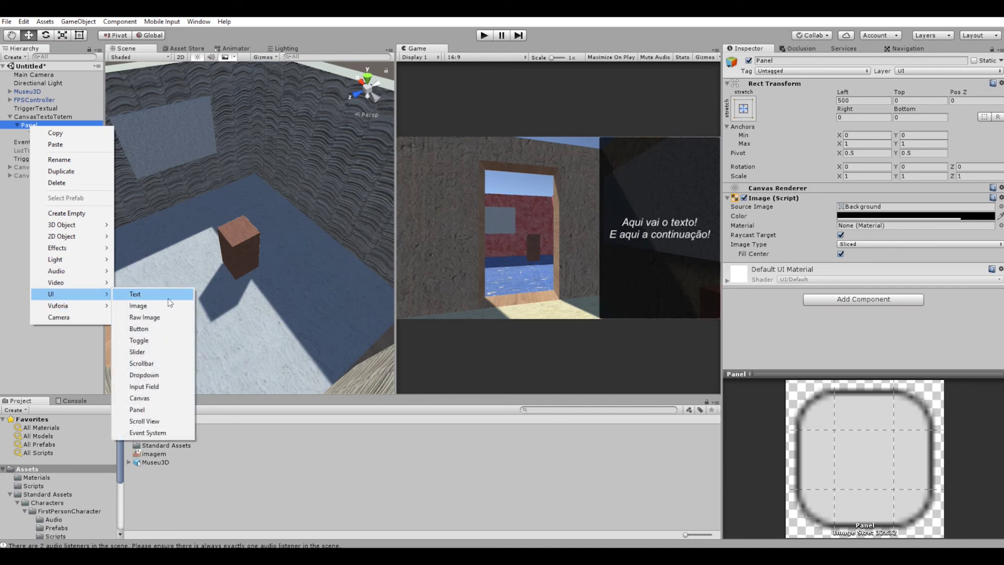
pyautogui.click(155, 317)
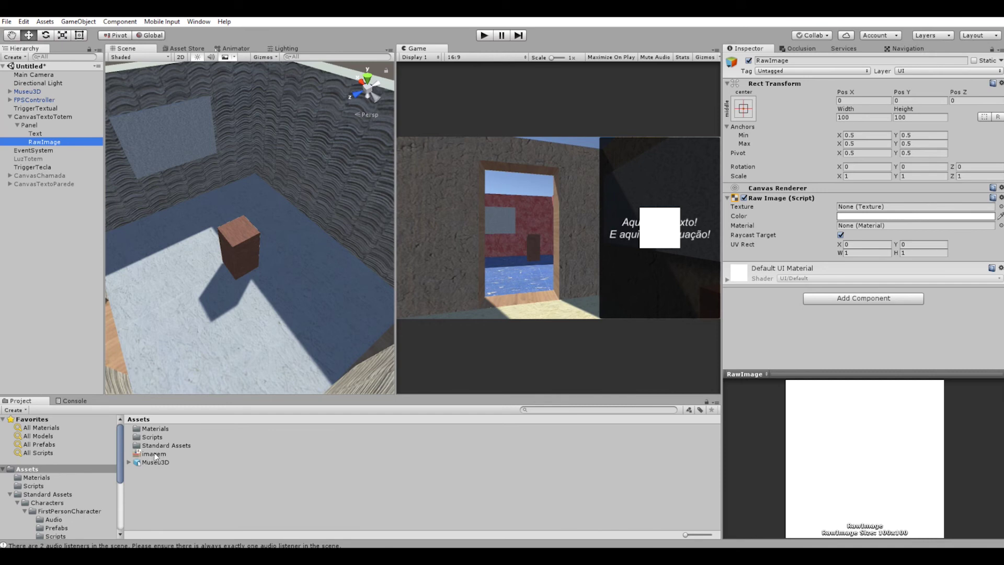
pyautogui.moveTo(155, 456); pyautogui.dragTo(860, 211)
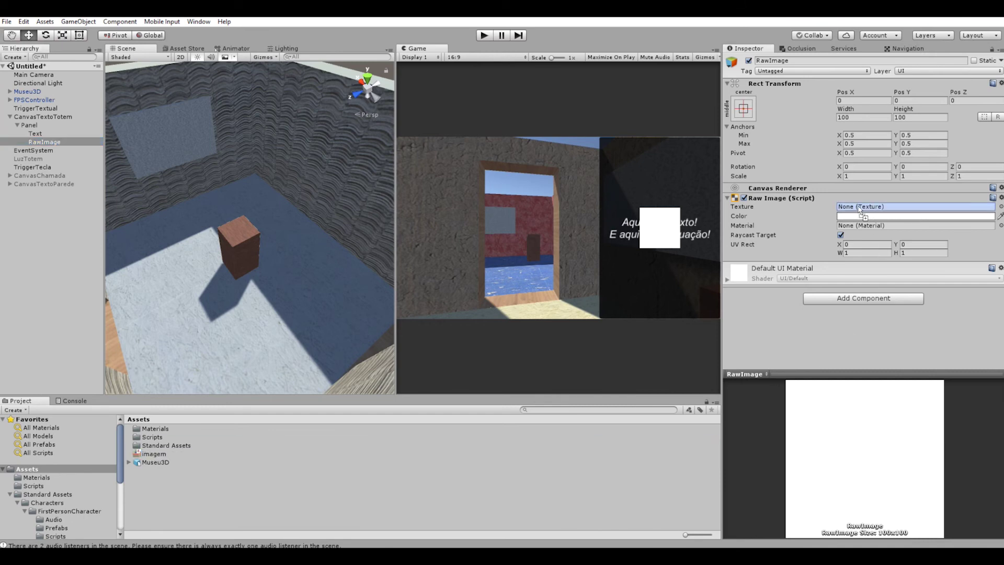
pyautogui.moveTo(860, 211); pyautogui.dragTo(880, 208)
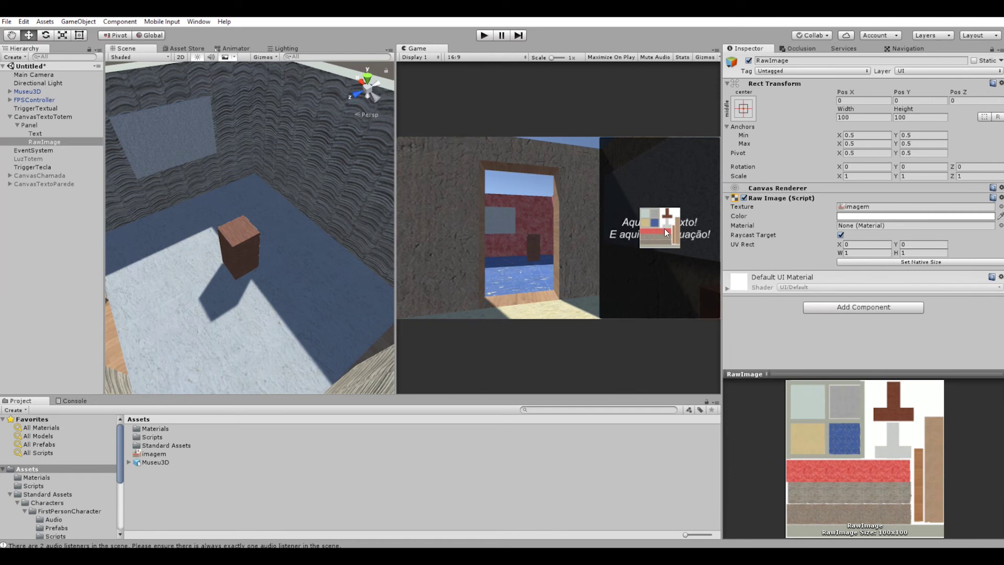
# Step: Size the raw image to 150 × 150 and raise it above the panel text
pyautogui.click(895, 265)
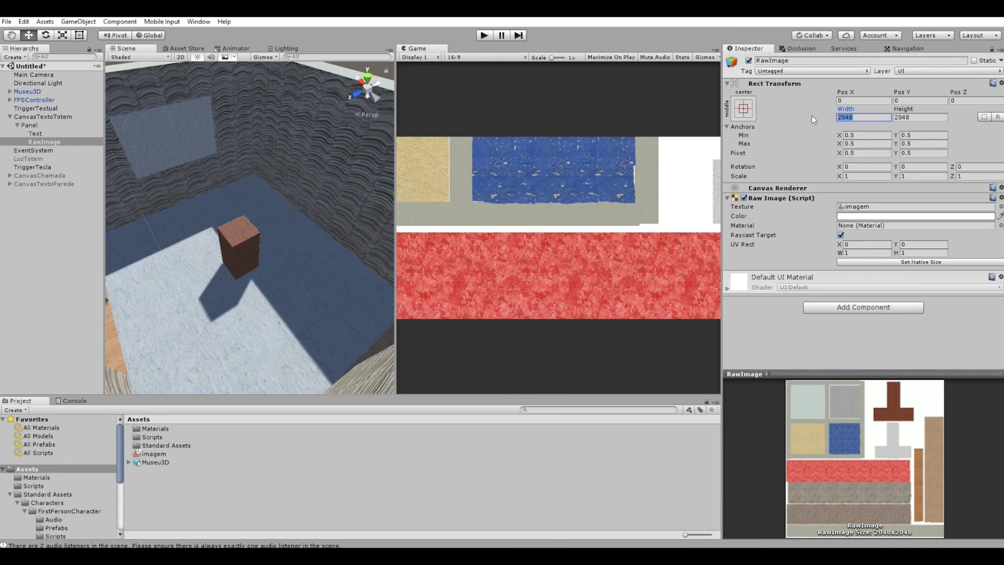
pyautogui.write('150')
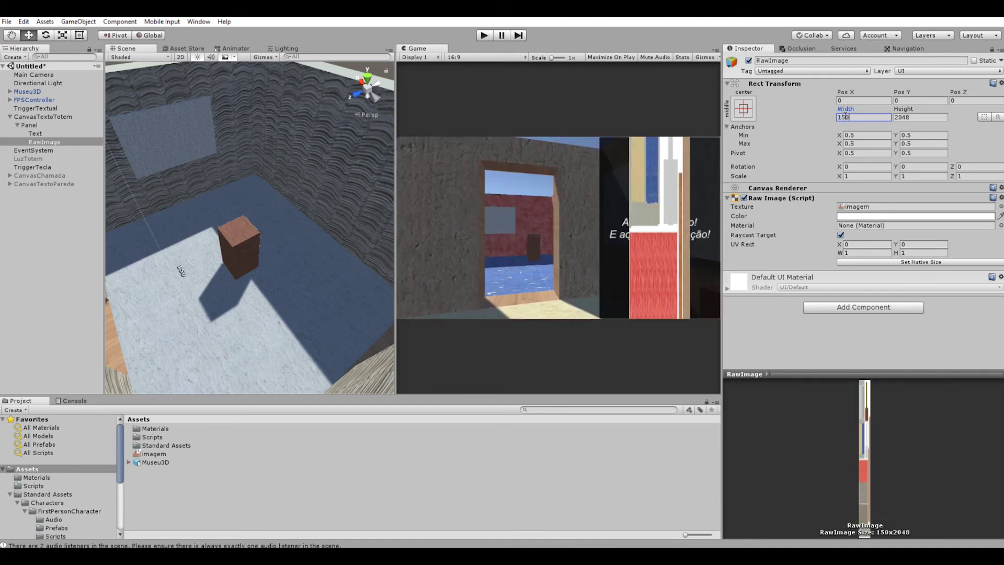
pyautogui.press('Tab')
pyautogui.write('15')
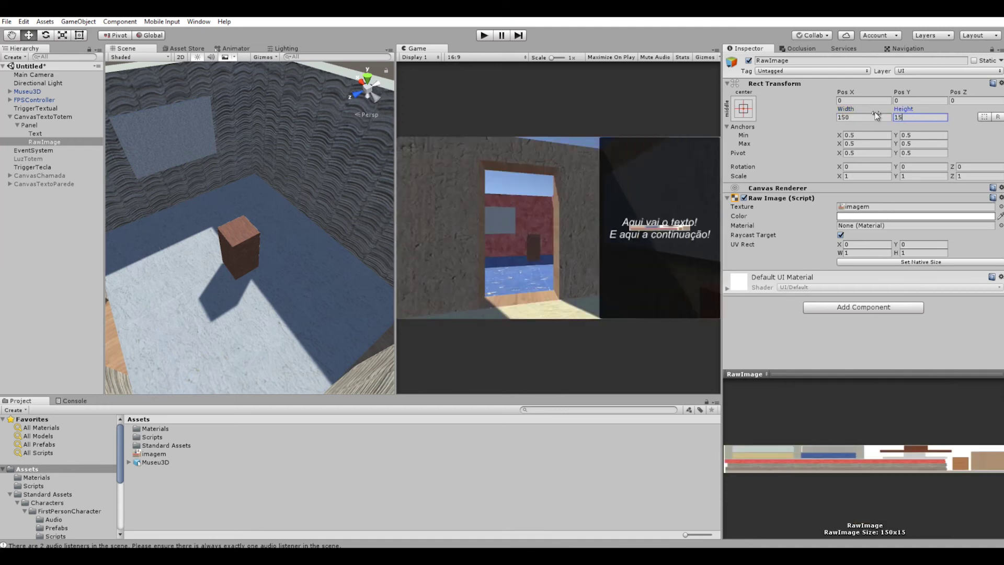
pyautogui.write('0')
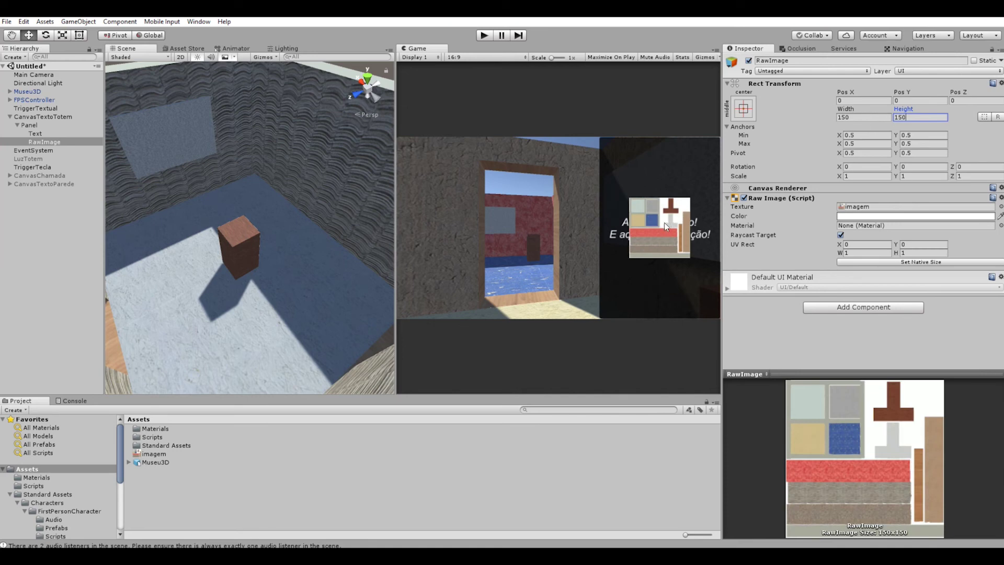
pyautogui.moveTo(902, 92)
pyautogui.mouseDown()
pyautogui.moveTo(942, 91)
pyautogui.moveTo(974, 156)
pyautogui.mouseUp()
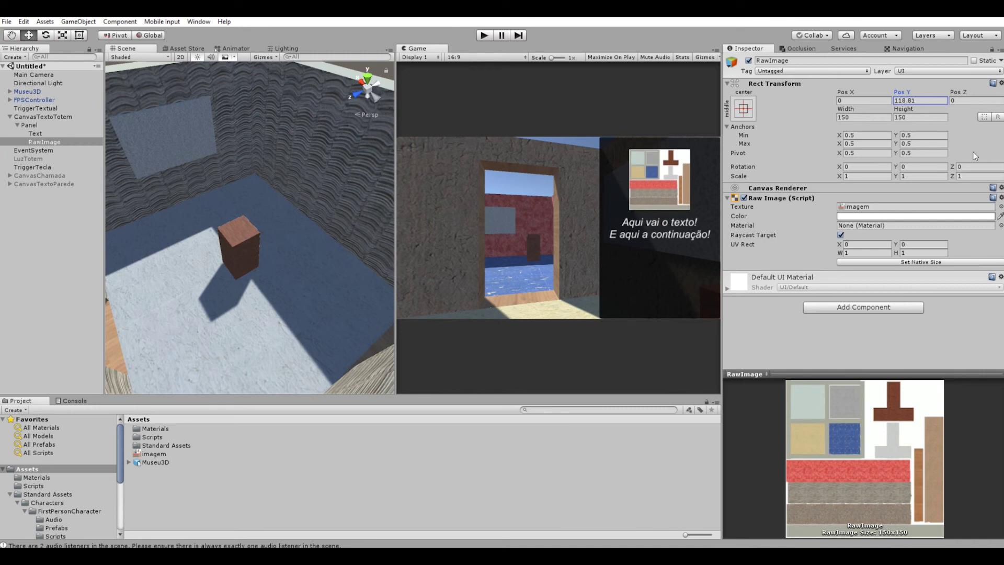
pyautogui.moveTo(899, 92); pyautogui.dragTo(1, 219)
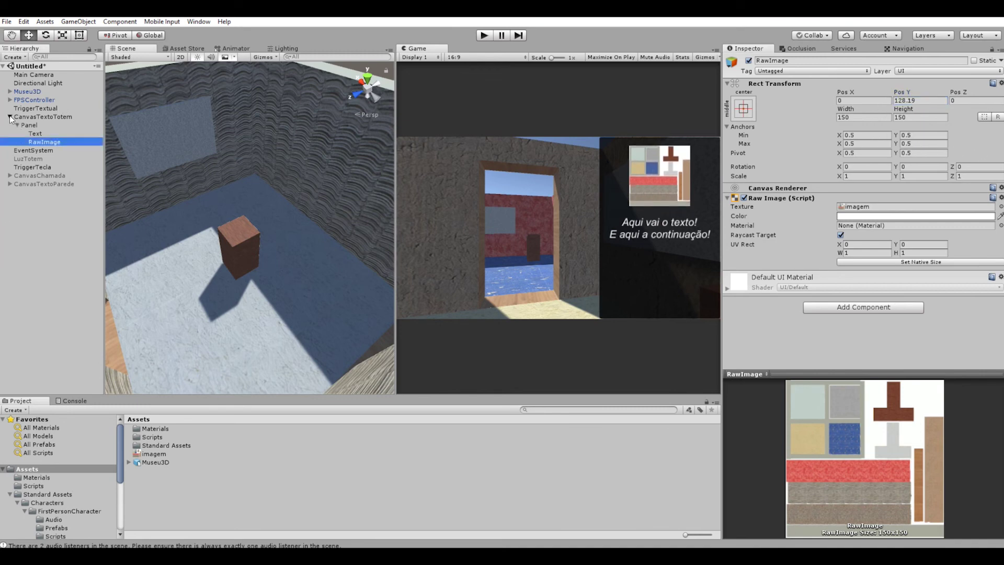
# Step: Deactivate the CanvasTextoTotem canvas and start playing the scene
pyautogui.click(10, 116)
pyautogui.click(29, 116)
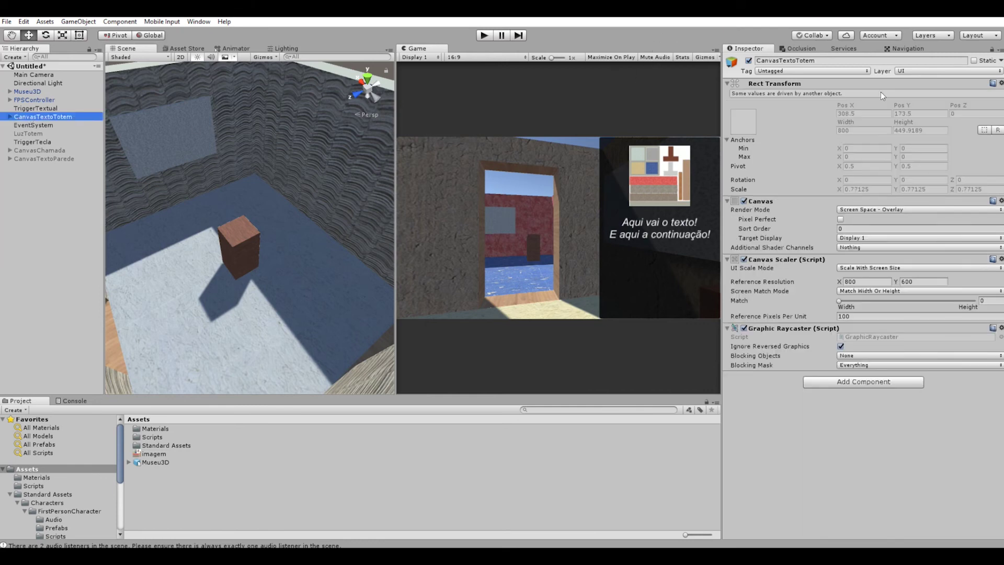
pyautogui.click(748, 60)
pyautogui.click(480, 36)
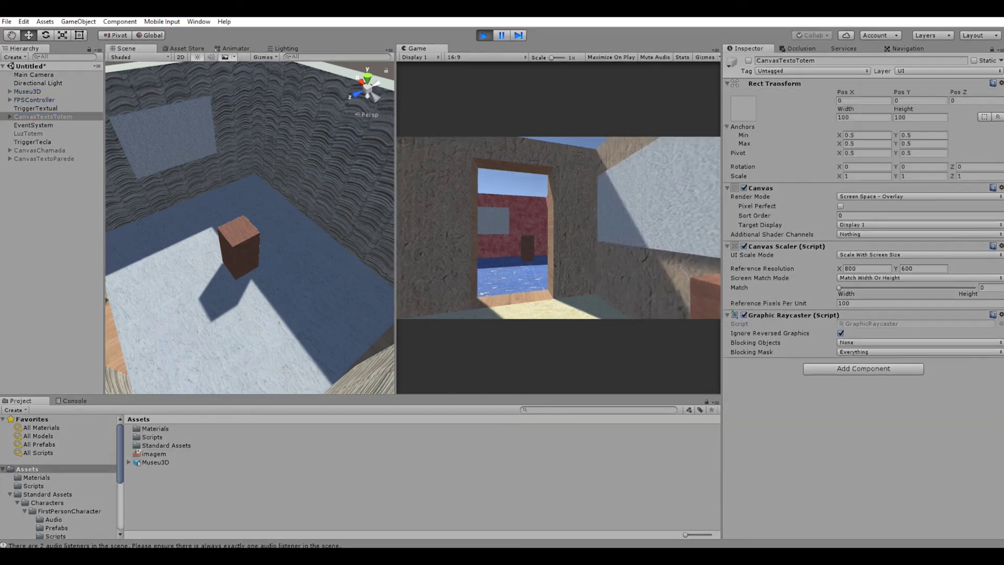
# Step: Walk the player to and from the totem so the image-and-text panel shows and hides, then stop playing
pyautogui.press('w')
pyautogui.press('w')
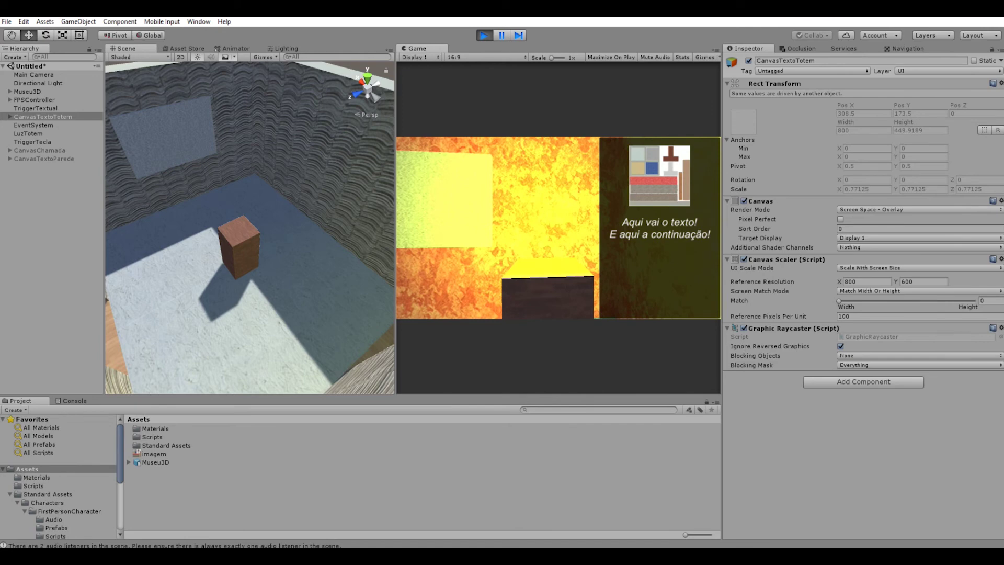
pyautogui.press('s')
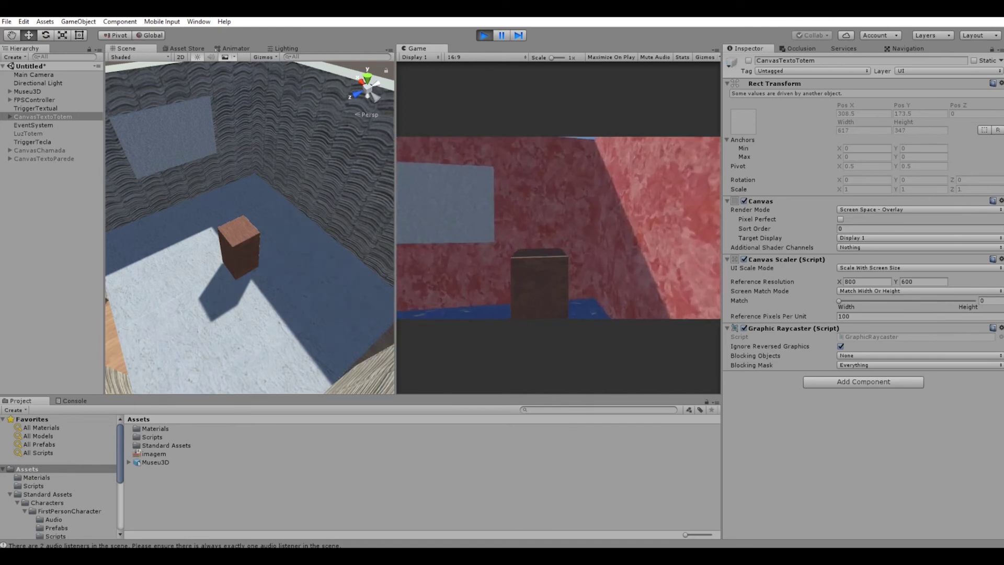
pyautogui.press('w')
pyautogui.press('s')
pyautogui.press('w')
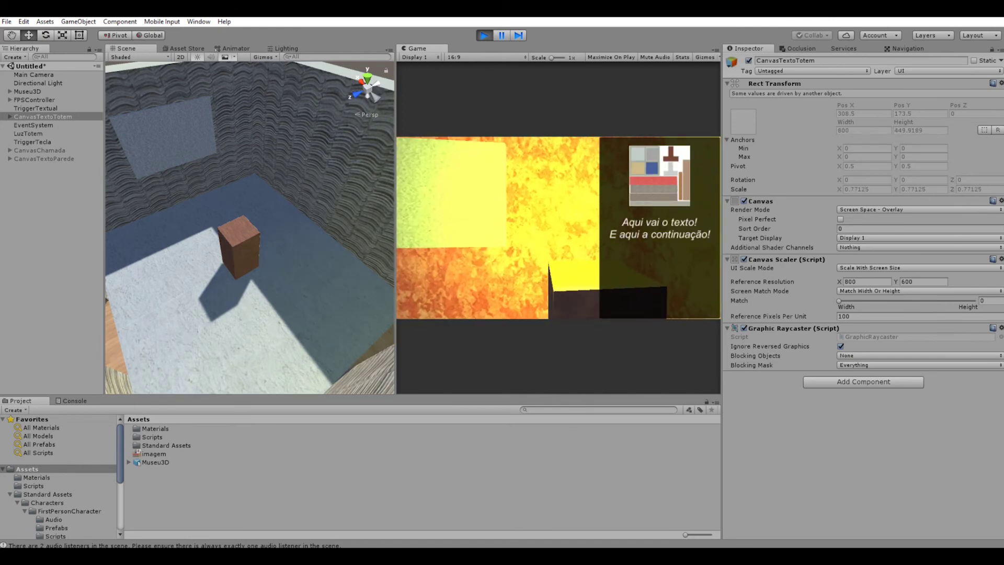
pyautogui.press('s')
pyautogui.press('w')
pyautogui.press('s')
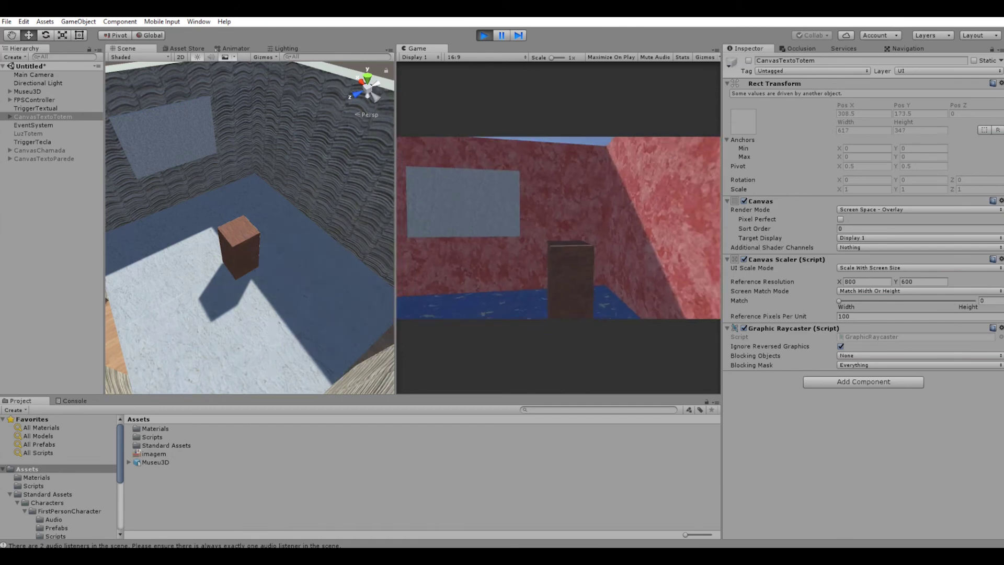
pyautogui.press('w')
pyautogui.press('s')
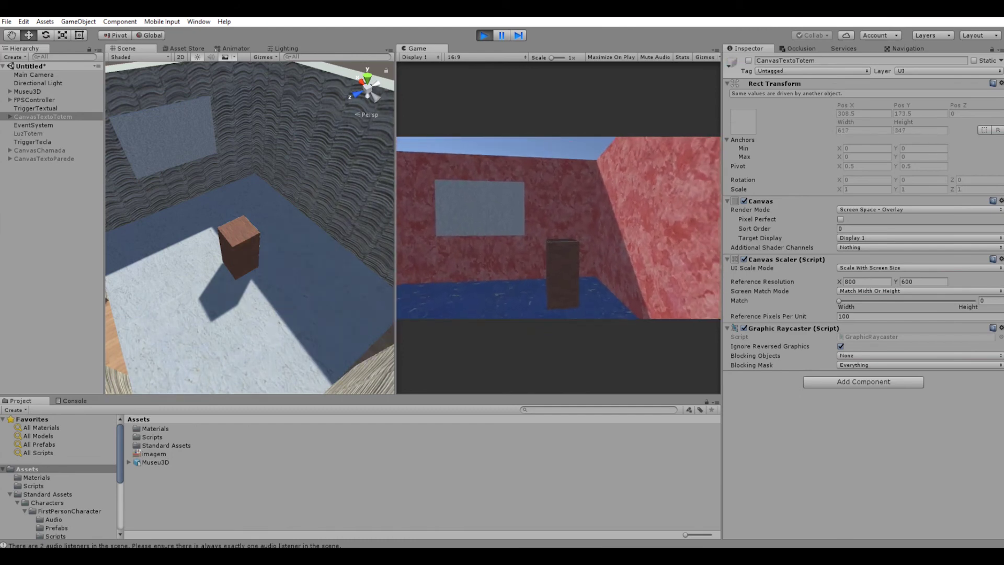
pyautogui.press('w')
pyautogui.press('s')
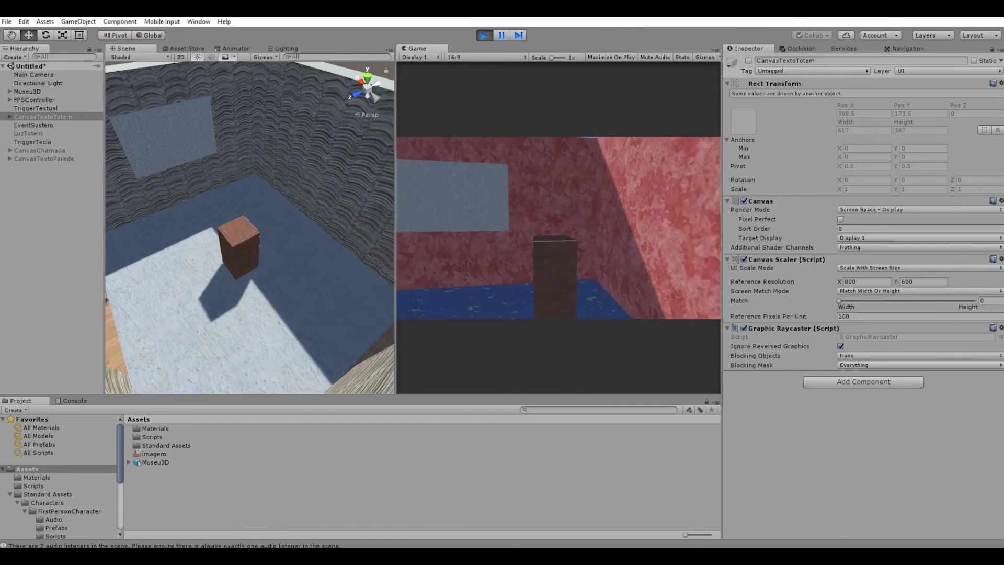
pyautogui.press('w')
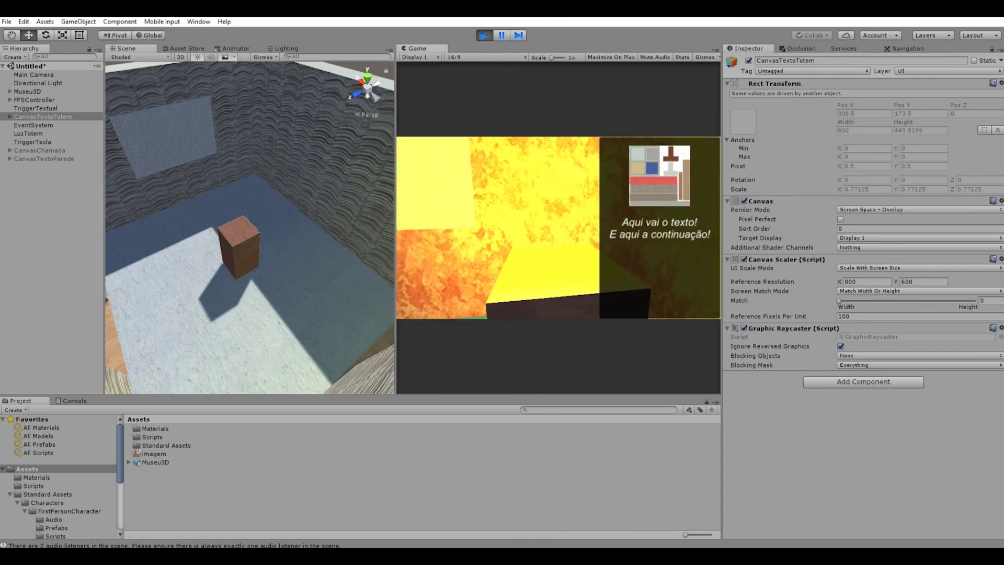
pyautogui.press('s')
pyautogui.press('w')
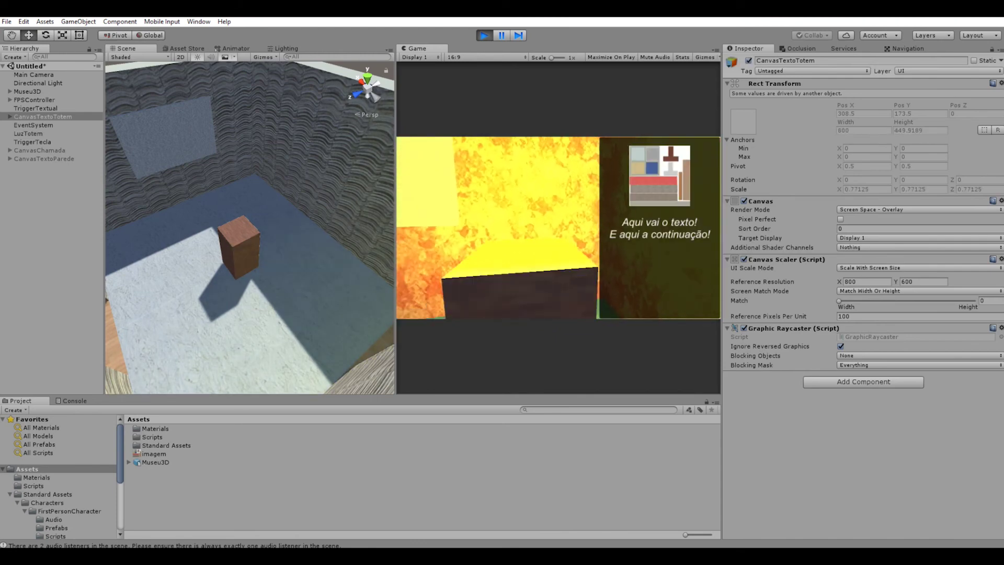
pyautogui.press('s')
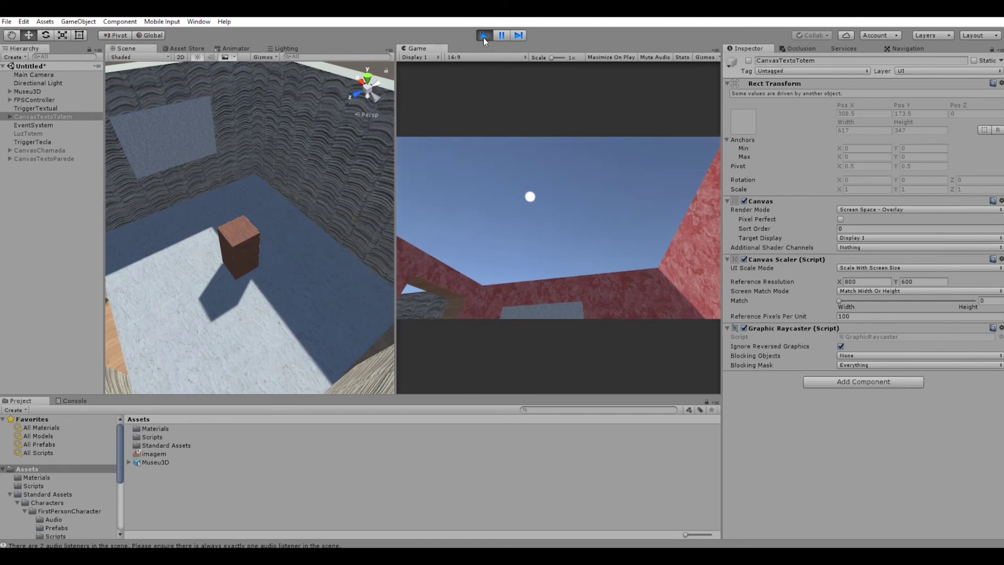
pyautogui.click(484, 37)
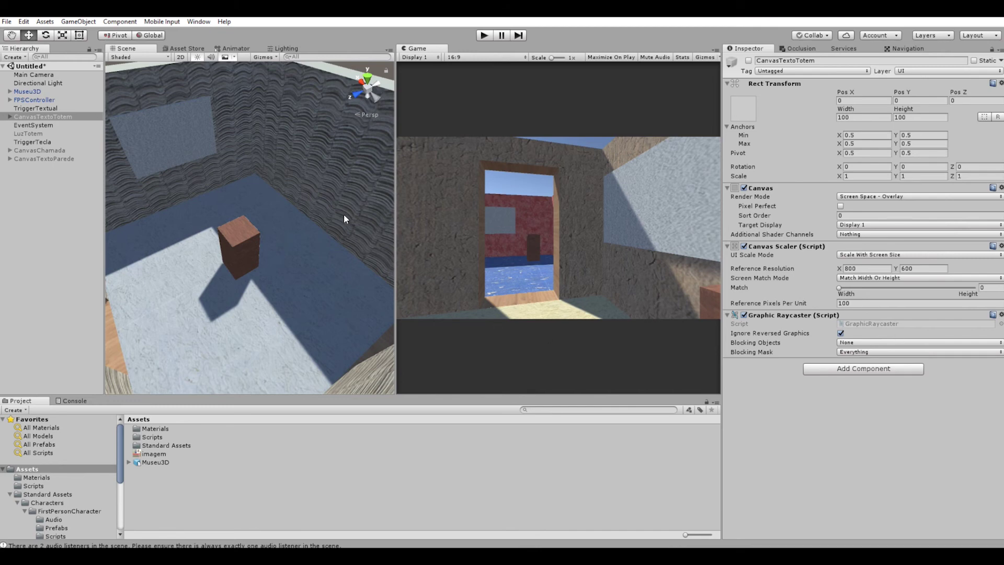
# Step: Save the scene as 'Museu' via Save Scene as, then check the new Museu asset in Assets
pyautogui.click(14, 235)
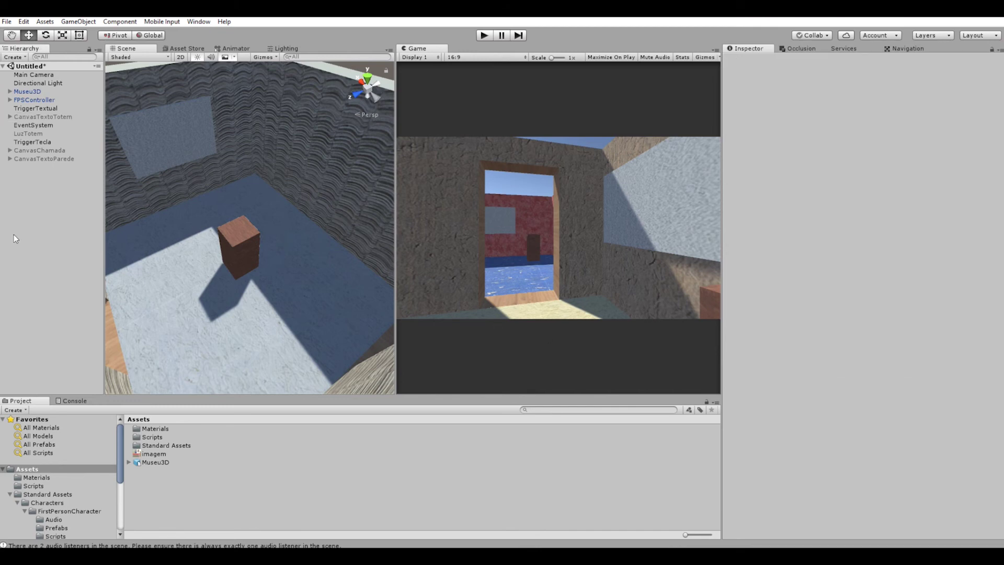
pyautogui.click(24, 21)
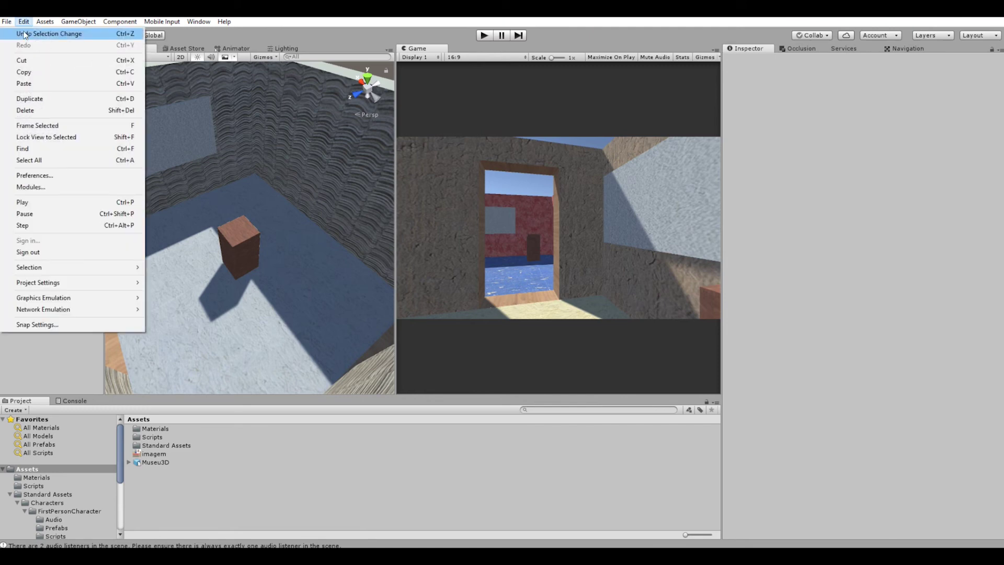
pyautogui.moveTo(4, 21)
pyautogui.click(36, 72)
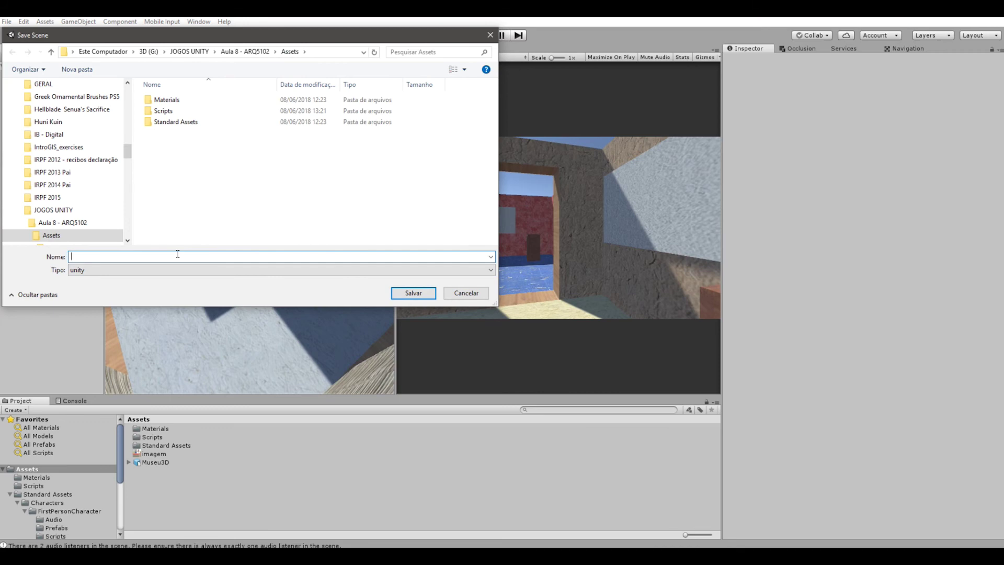
pyautogui.write('Museu')
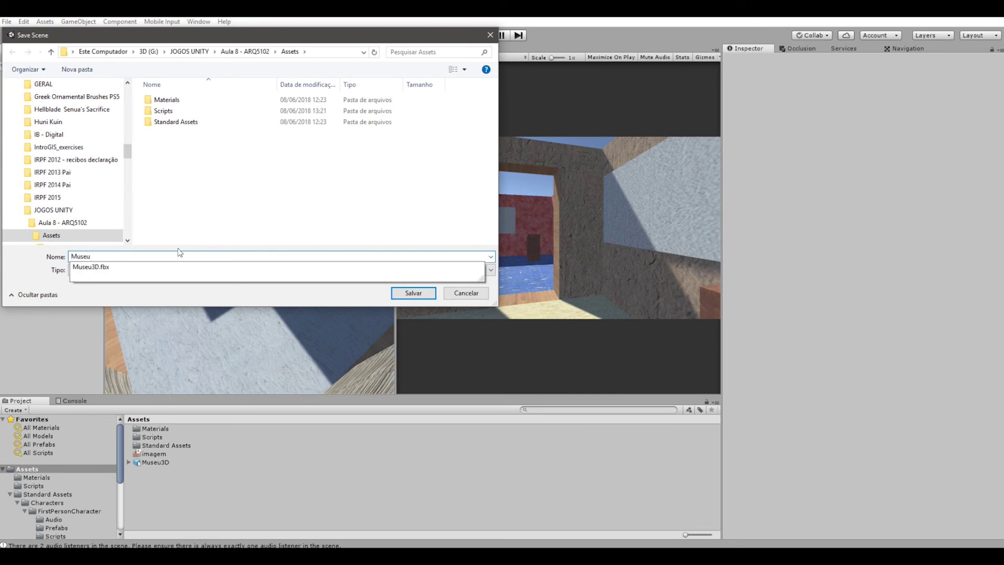
pyautogui.press('Return')
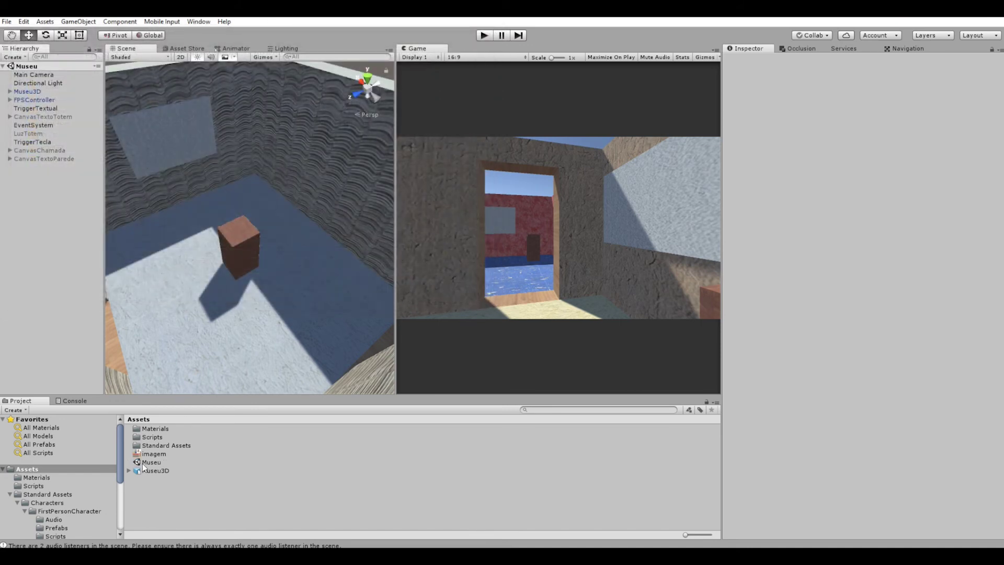
pyautogui.click(142, 462)
pyautogui.click(157, 483)
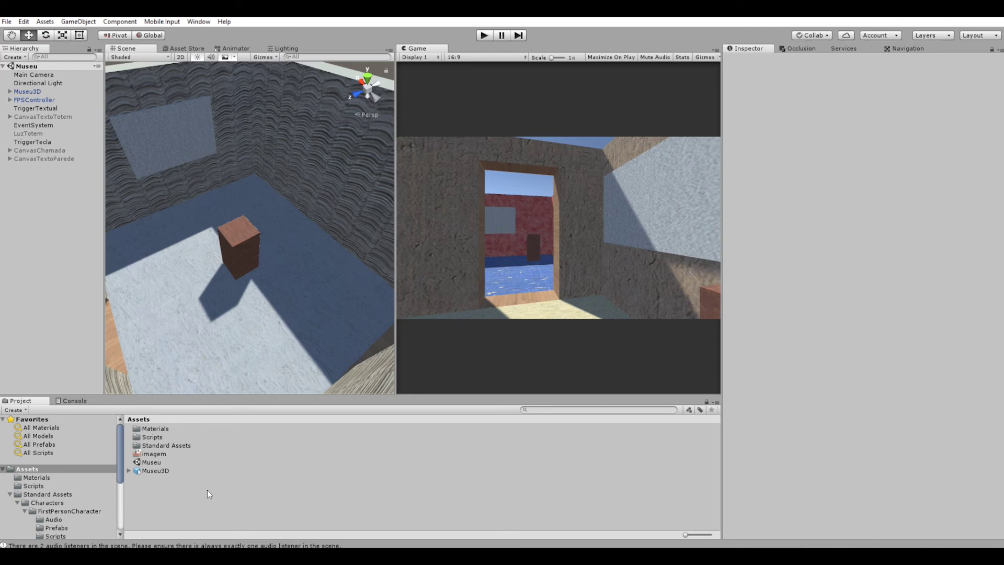
# Step: Create a new untitled scene with Main Camera and Directional Light, and look around the camera
pyautogui.click(7, 22)
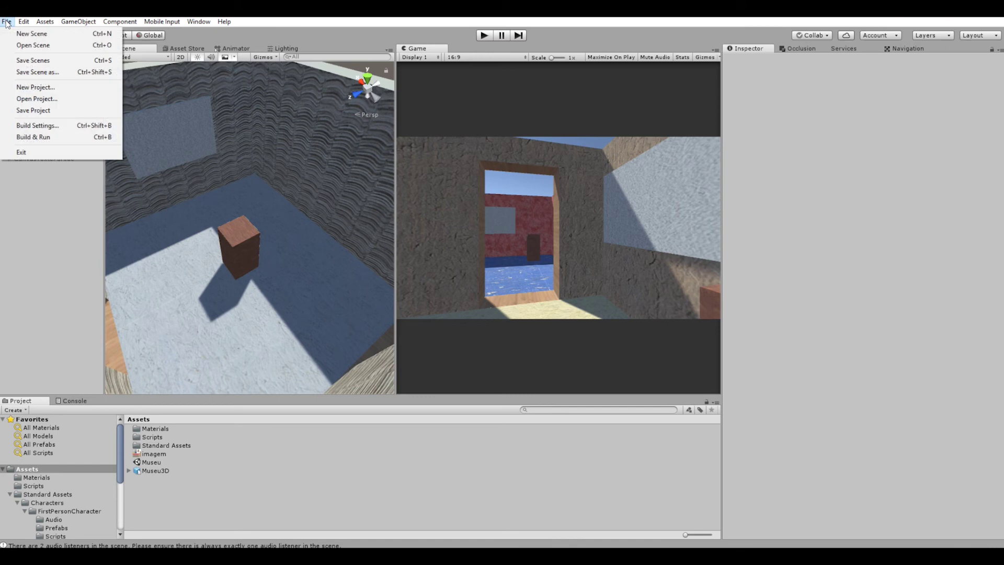
pyautogui.click(56, 35)
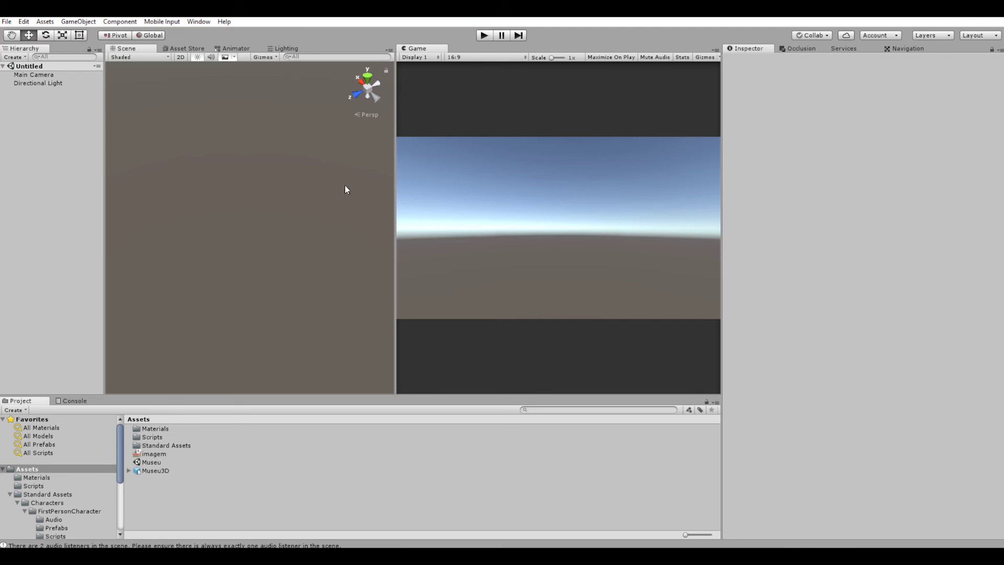
pyautogui.click(43, 73)
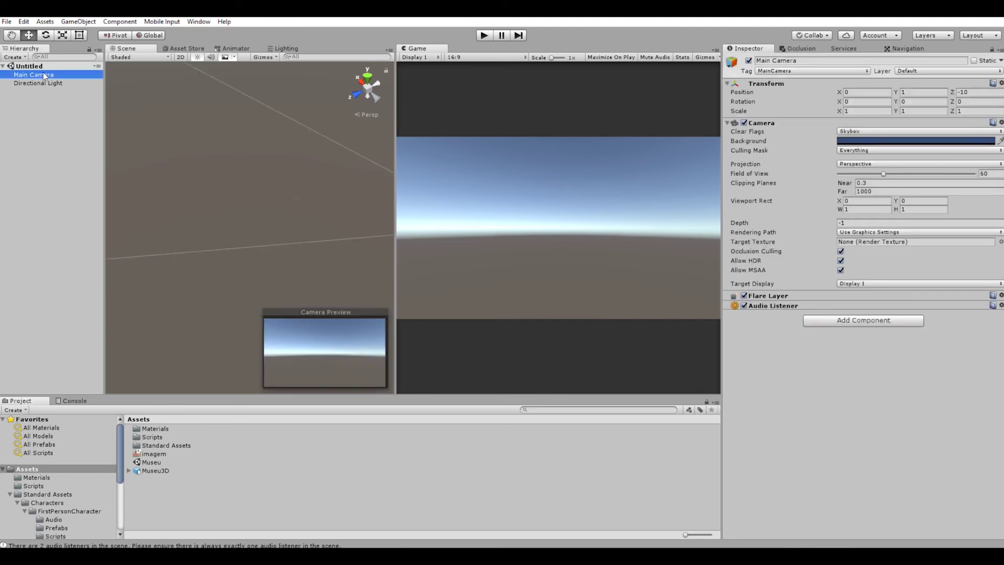
pyautogui.press('q')
pyautogui.keyDown('alt'); pyautogui.moveTo(316, 213); pyautogui.dragTo(252, 191); pyautogui.keyUp('alt')
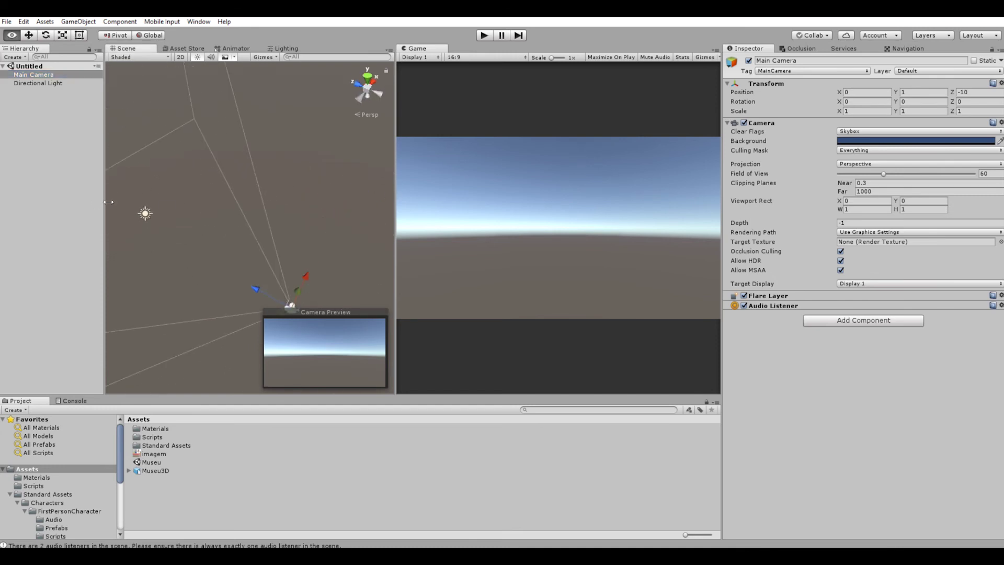
pyautogui.press('w')
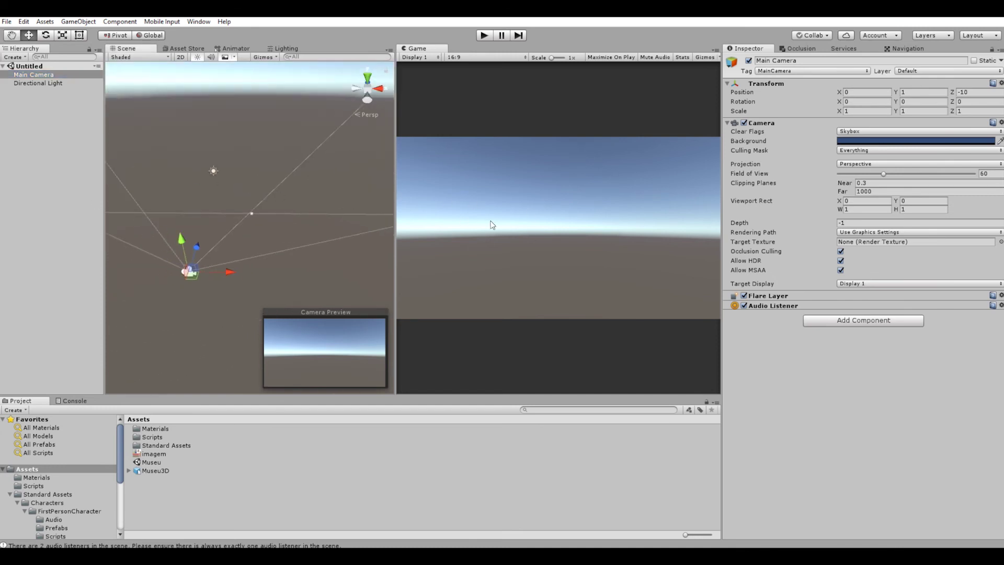
pyautogui.click(281, 503)
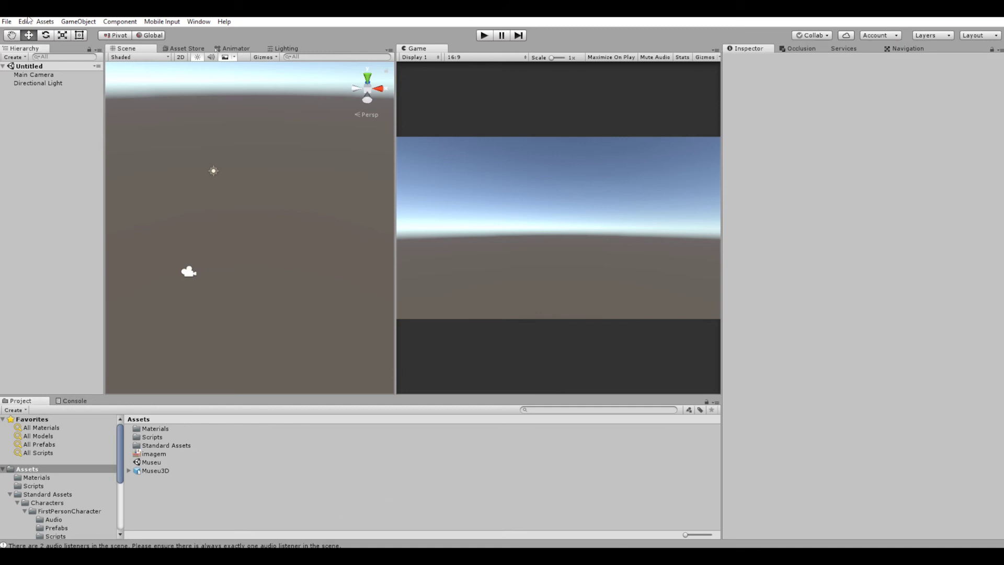
# Step: Add a UI Button, which also creates a Canvas and EventSystem, and face it head-on
pyautogui.click(76, 22)
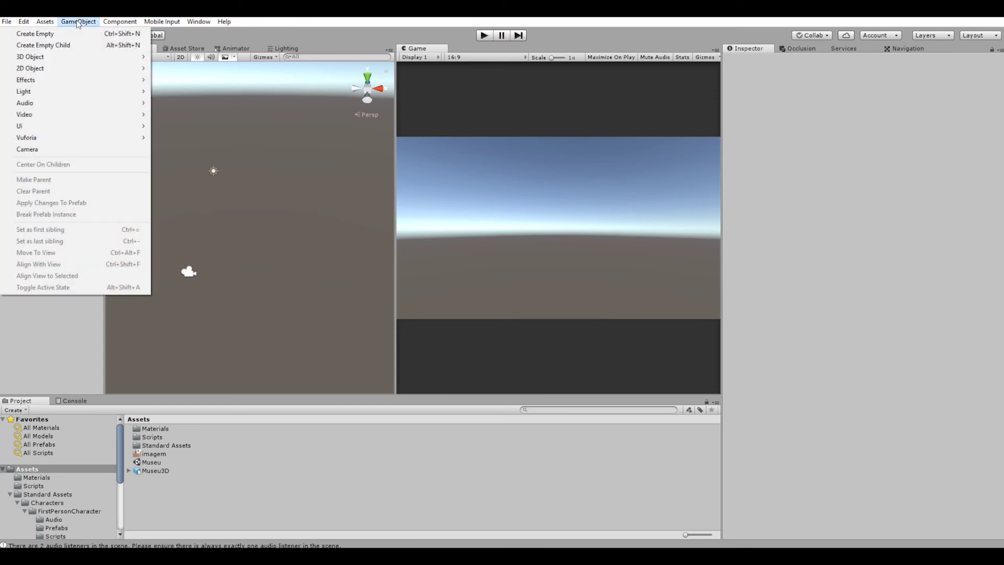
pyautogui.moveTo(107, 125)
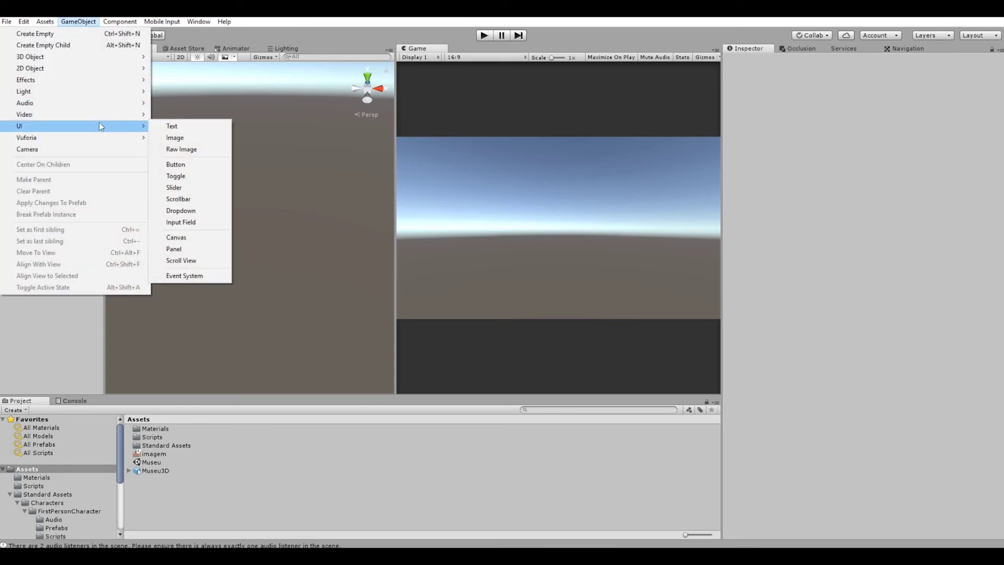
pyautogui.click(200, 165)
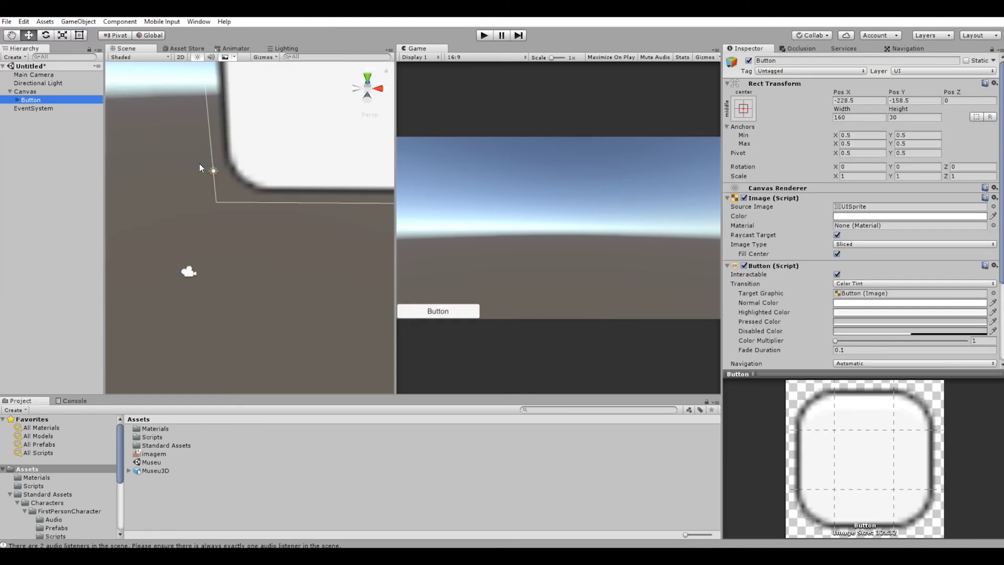
pyautogui.scroll(-2, 355, 149)
pyautogui.scroll(-2, 337, 161)
pyautogui.scroll(-2, 311, 168)
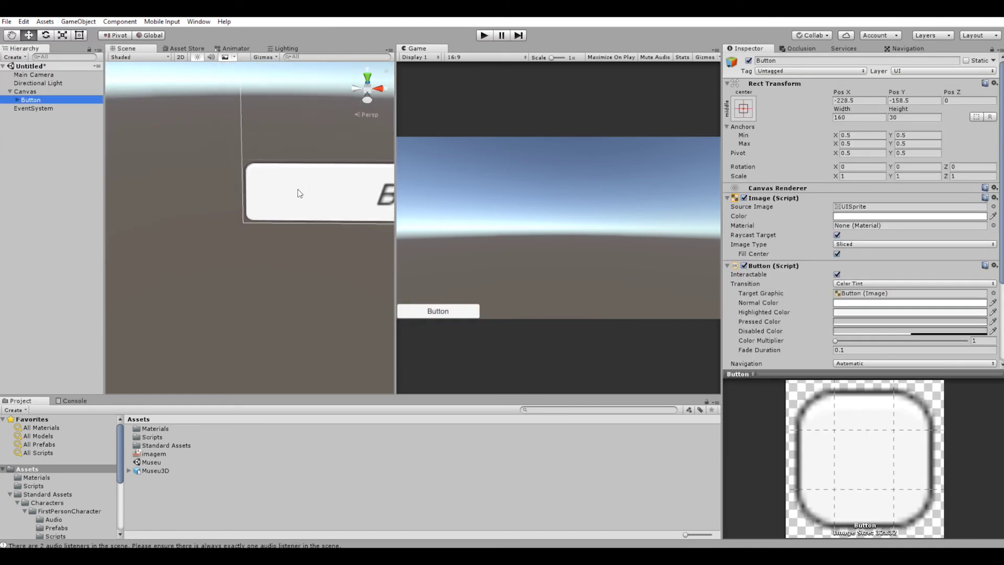
pyautogui.scroll(-2, 298, 190)
pyautogui.keyDown('alt'); pyautogui.moveTo(300, 196); pyautogui.dragTo(55, 90); pyautogui.keyUp('alt')
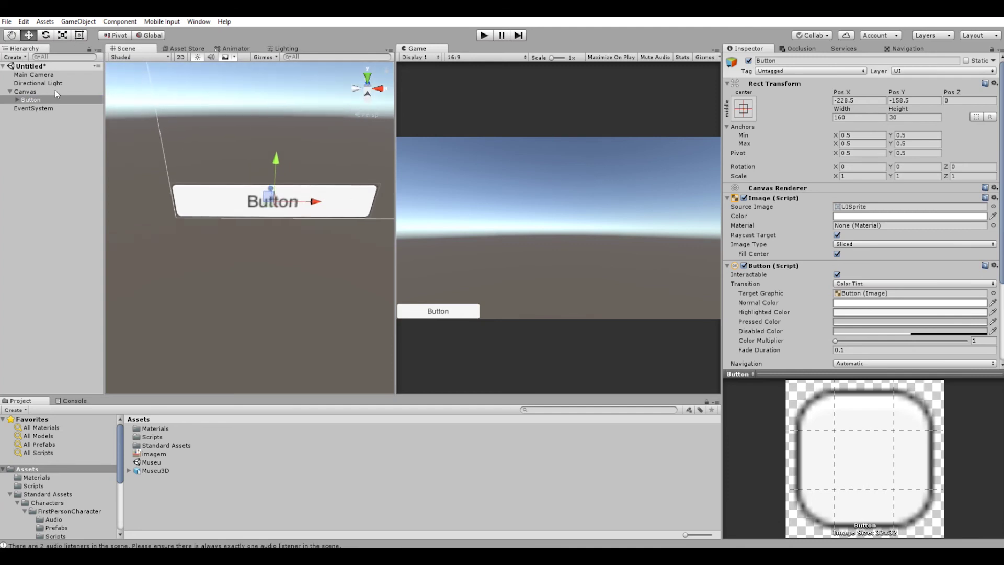
# Step: Change the button's Text child label to INICIAR
pyautogui.click(17, 98)
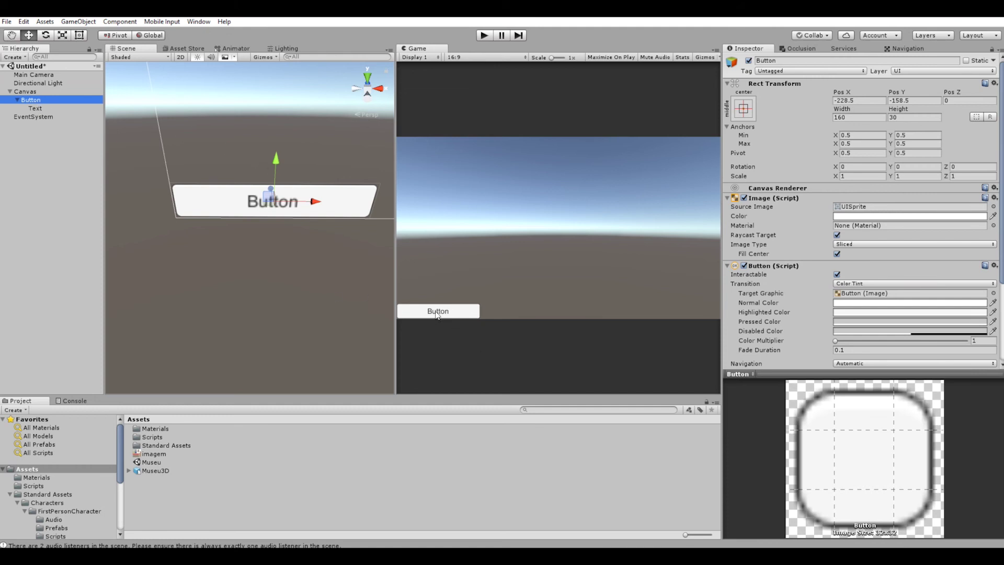
pyautogui.click(36, 108)
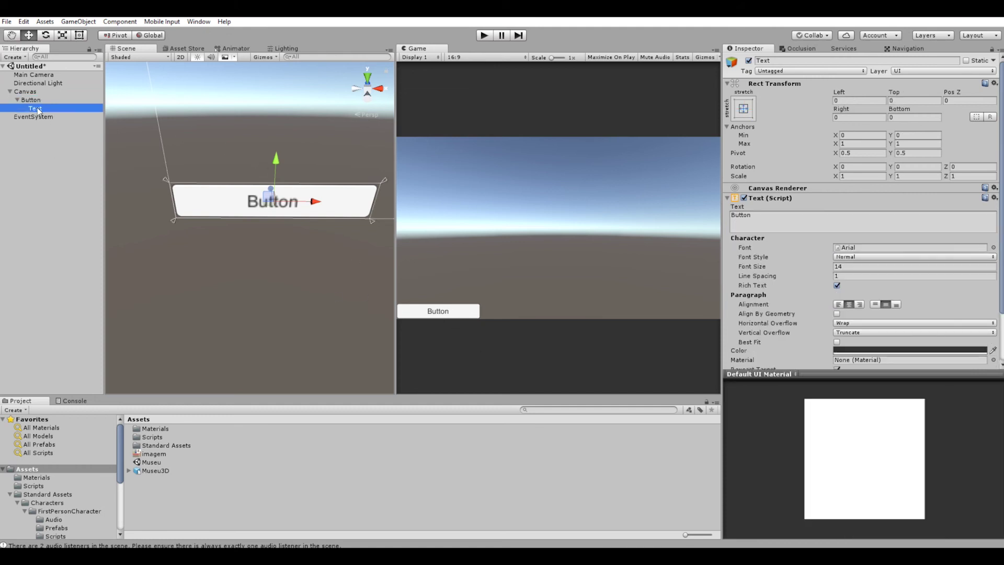
pyautogui.click(775, 213)
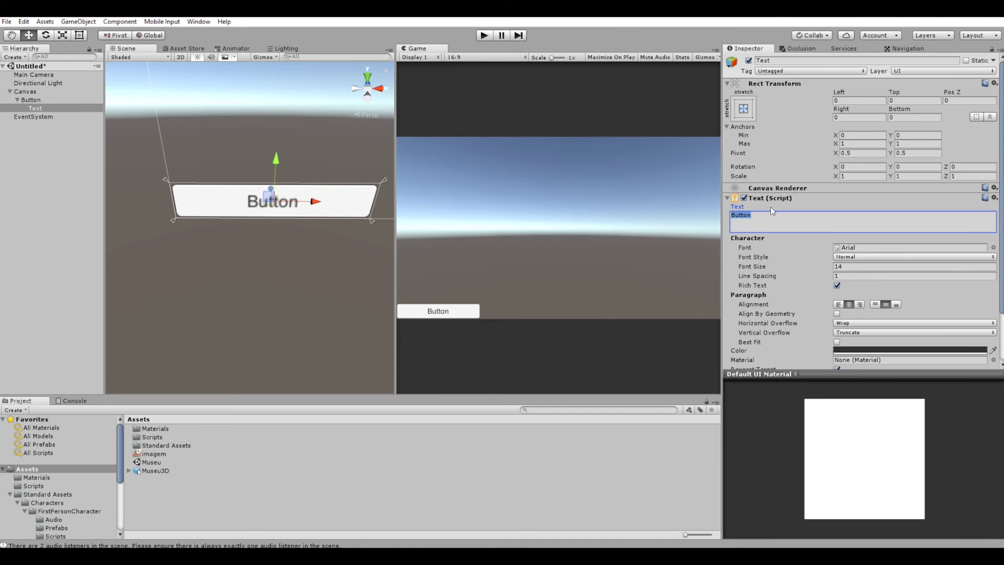
pyautogui.write('INICIA')
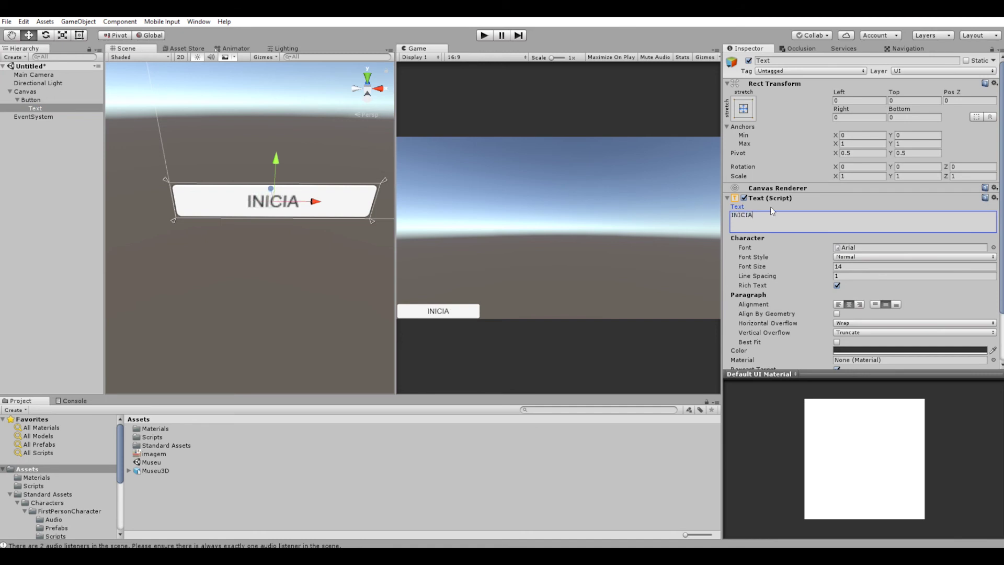
pyautogui.write('R')
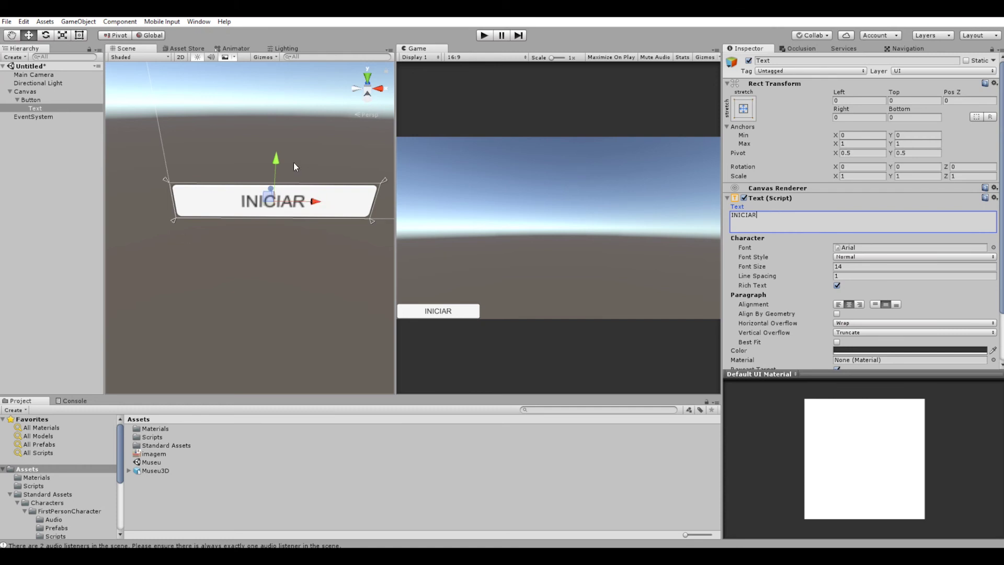
# Step: Set the Canvas UI Scale Mode to Scale With Screen Size
pyautogui.click(26, 91)
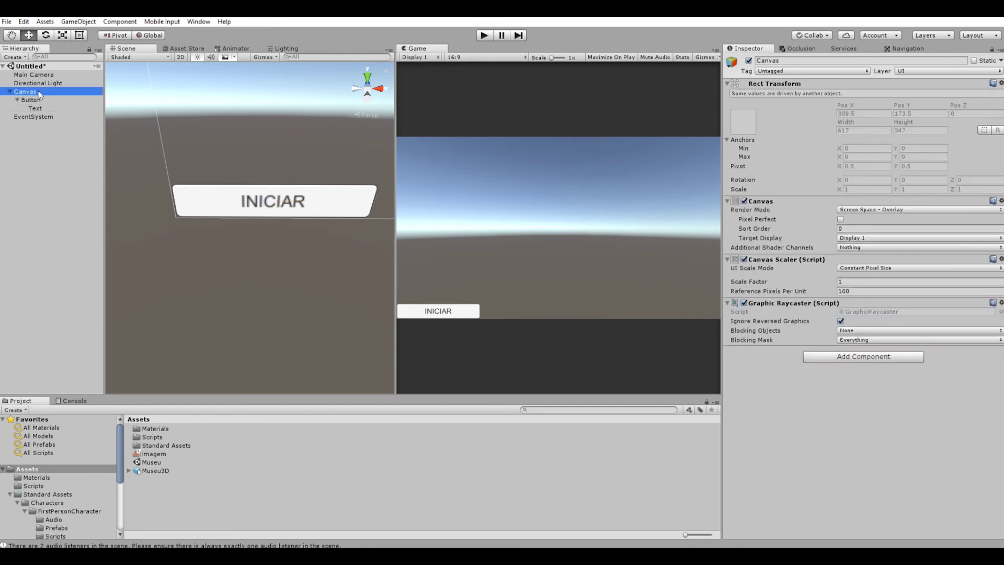
pyautogui.click(840, 267)
pyautogui.click(874, 288)
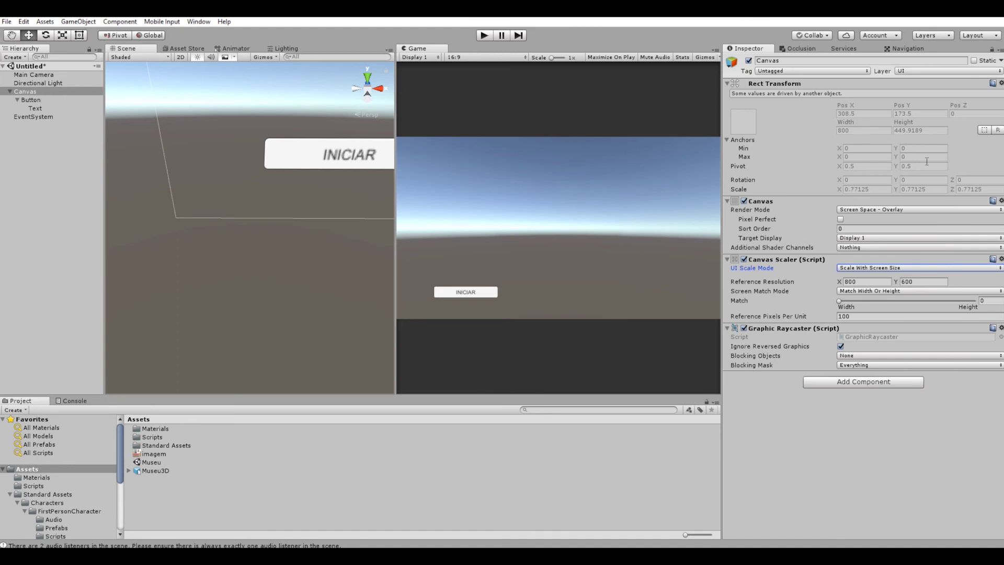
# Step: Anchor the button at middle-center with position reset to Pos X 0, Pos Y 0
pyautogui.click(23, 100)
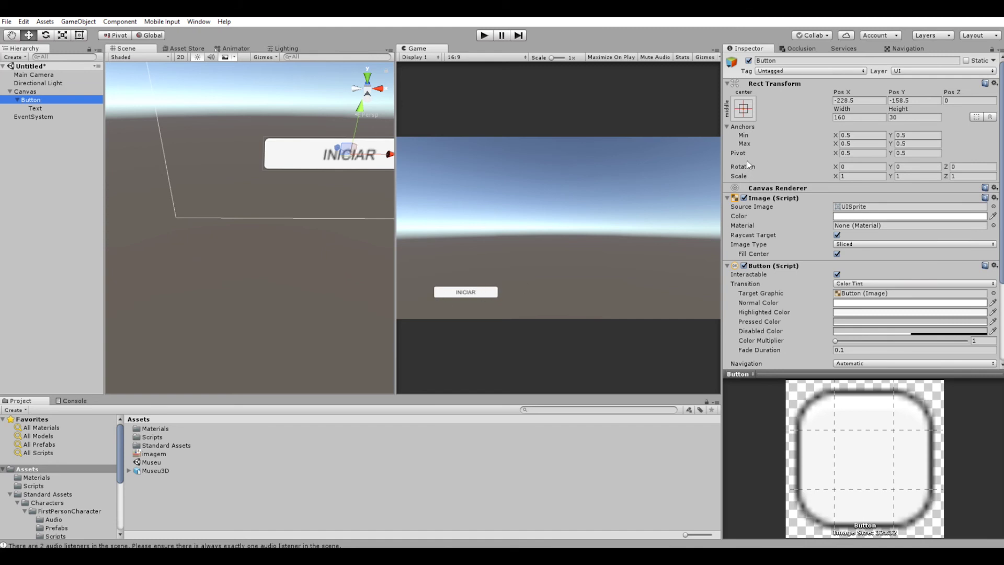
pyautogui.click(743, 109)
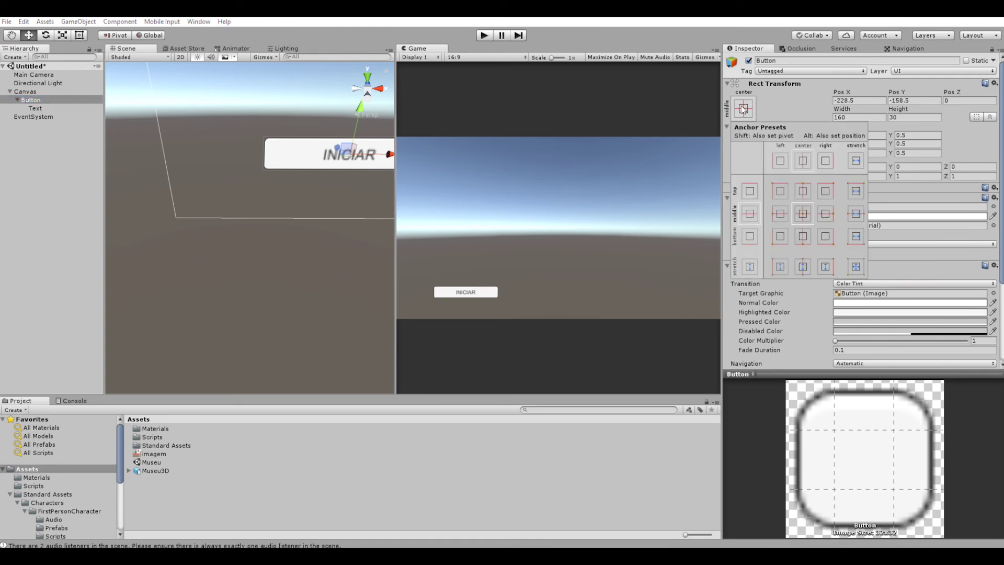
pyautogui.press('alt')
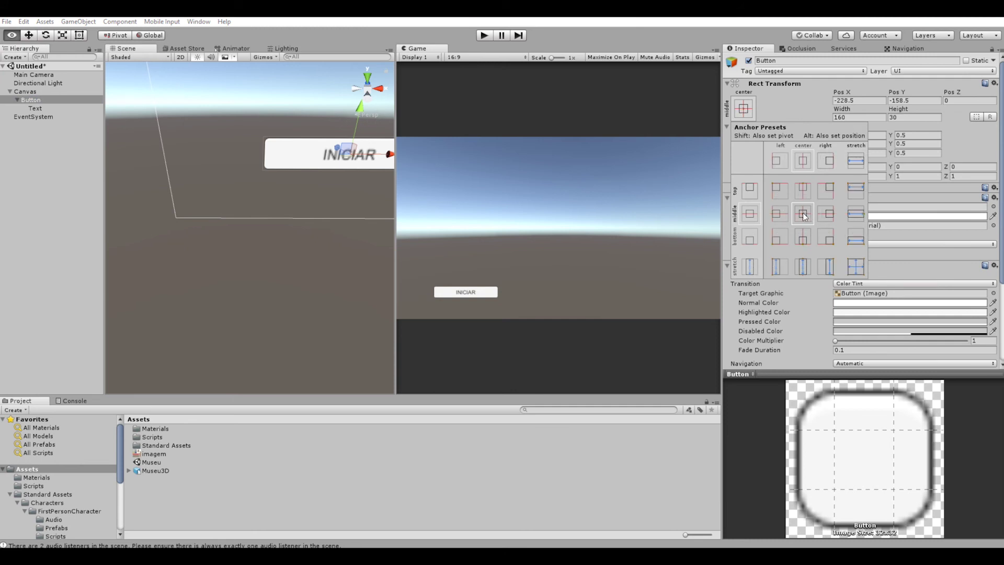
pyautogui.keyDown('alt'); pyautogui.click(805, 212); pyautogui.keyUp('alt')
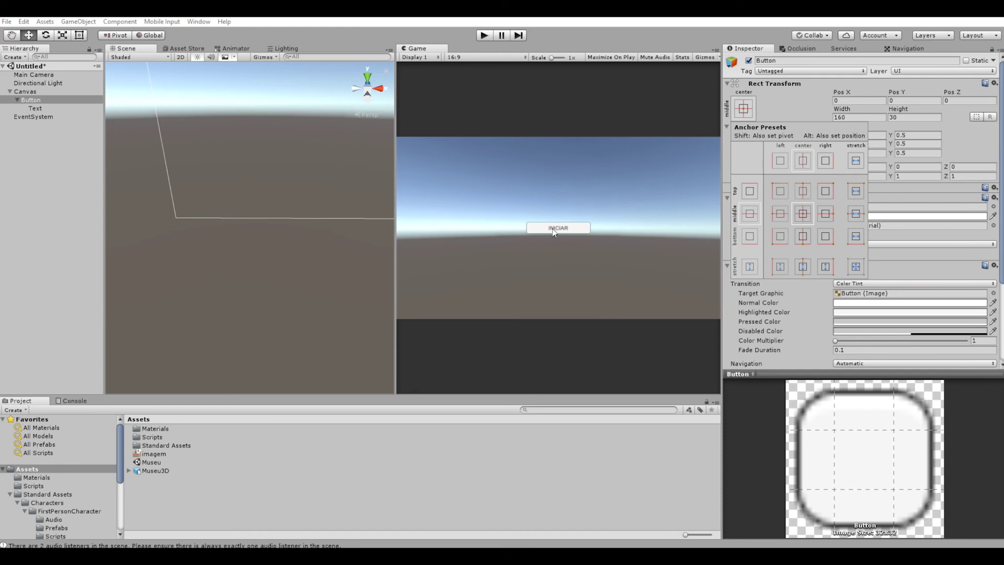
pyautogui.click(796, 106)
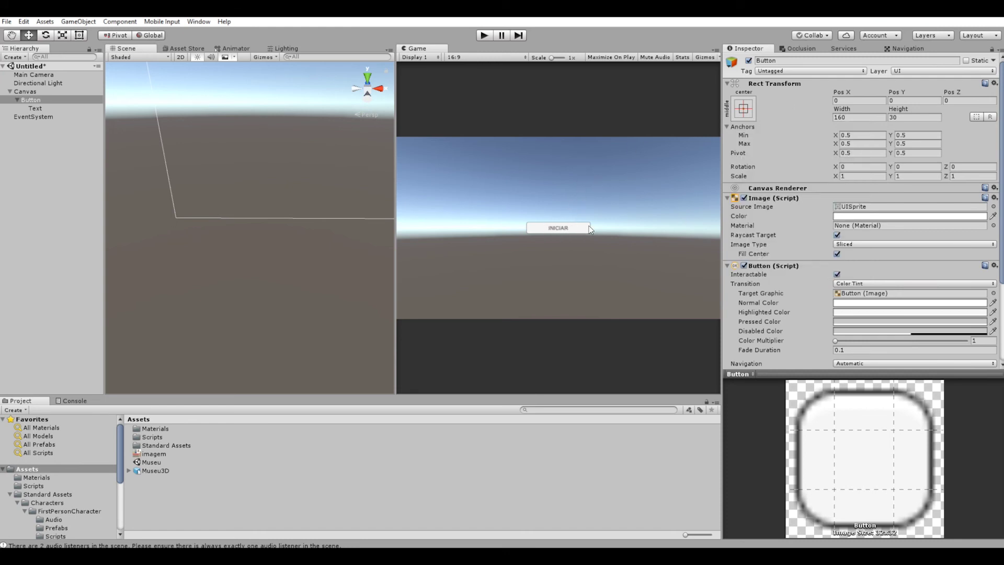
# Step: Resize the INICIAR button to width 250 and height 65
pyautogui.moveTo(840, 107)
pyautogui.mouseDown()
pyautogui.moveTo(868, 163)
pyautogui.moveTo(35, 185)
pyautogui.mouseUp()
pyautogui.write('250')
pyautogui.moveTo(898, 109)
pyautogui.mouseDown()
pyautogui.moveTo(20, 126)
pyautogui.moveTo(950, 124)
pyautogui.mouseUp()
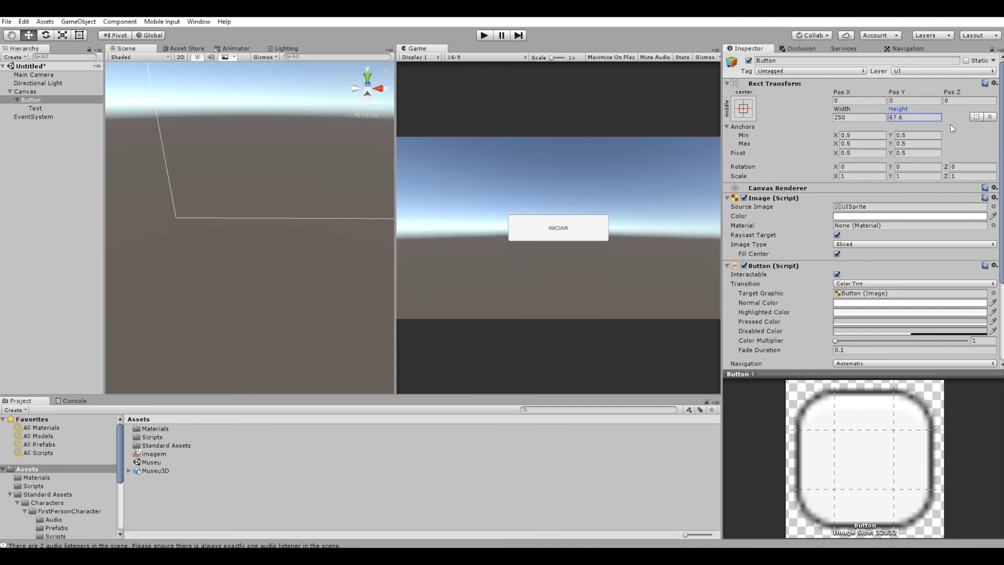
pyautogui.click(910, 116)
pyautogui.write('65')
# Step: Make the INICIAR label bold with font size 50
pyautogui.click(32, 108)
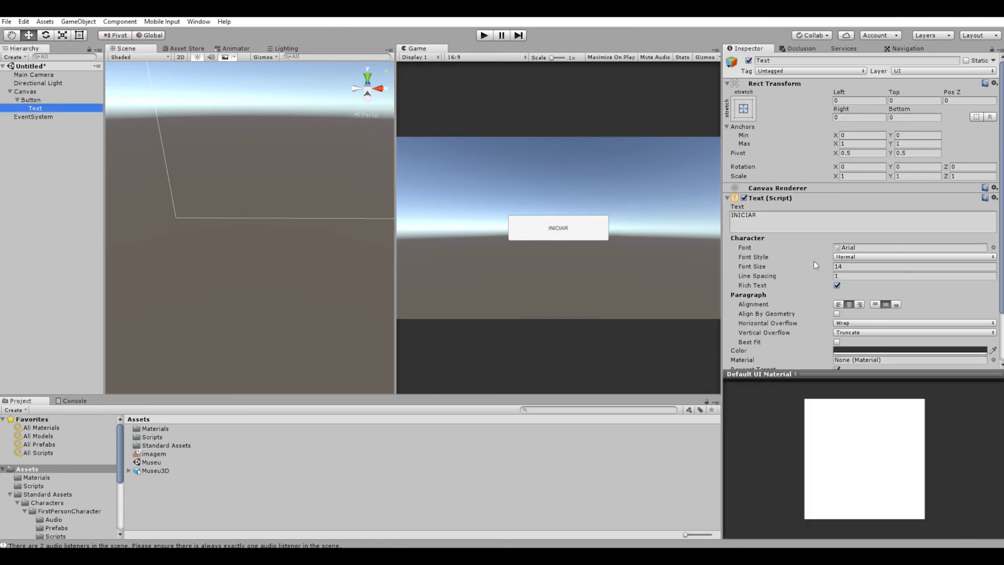
pyautogui.click(839, 257)
pyautogui.click(843, 277)
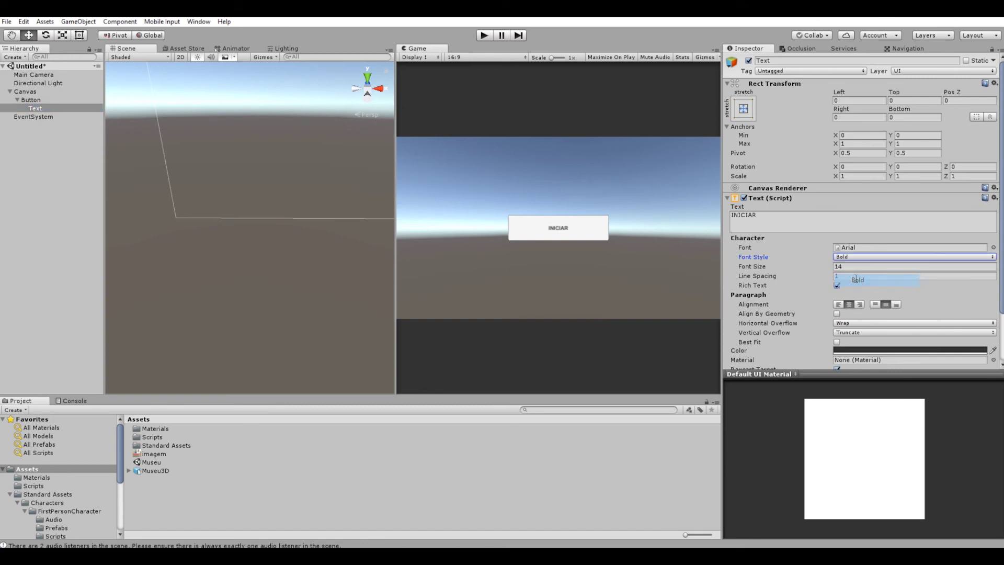
pyautogui.moveTo(832, 266); pyautogui.dragTo(849, 266)
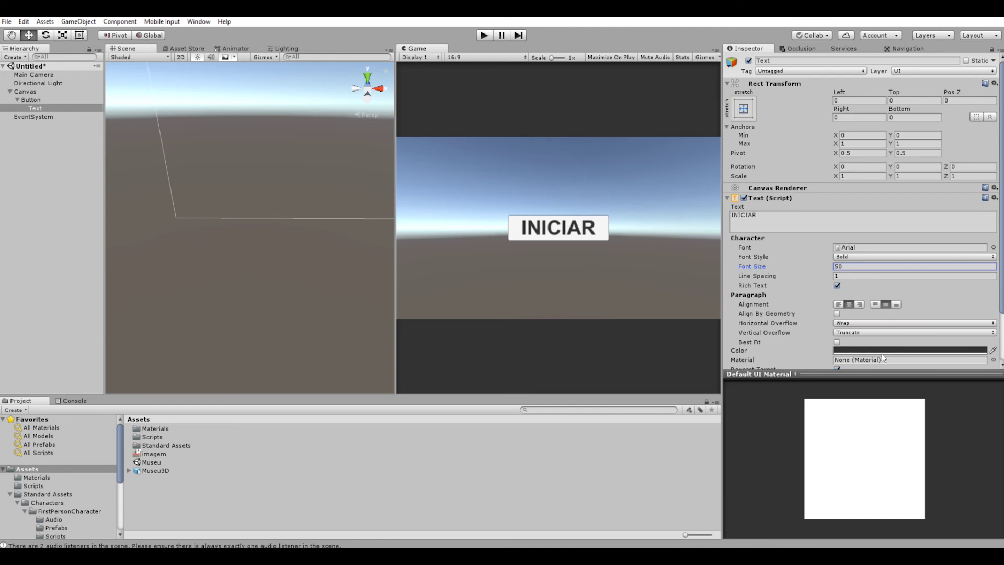
pyautogui.click(27, 99)
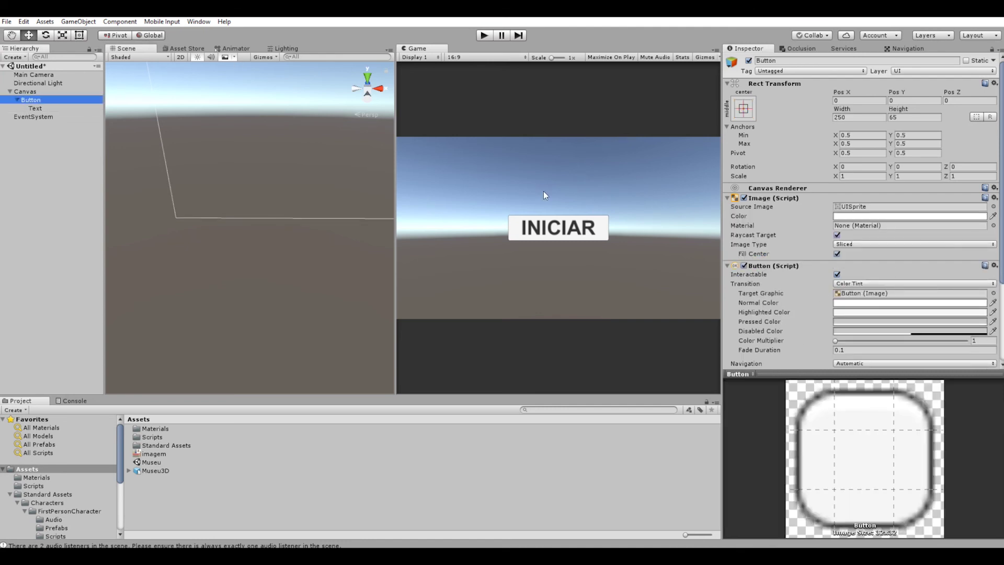
pyautogui.scroll(-3, 818, 267)
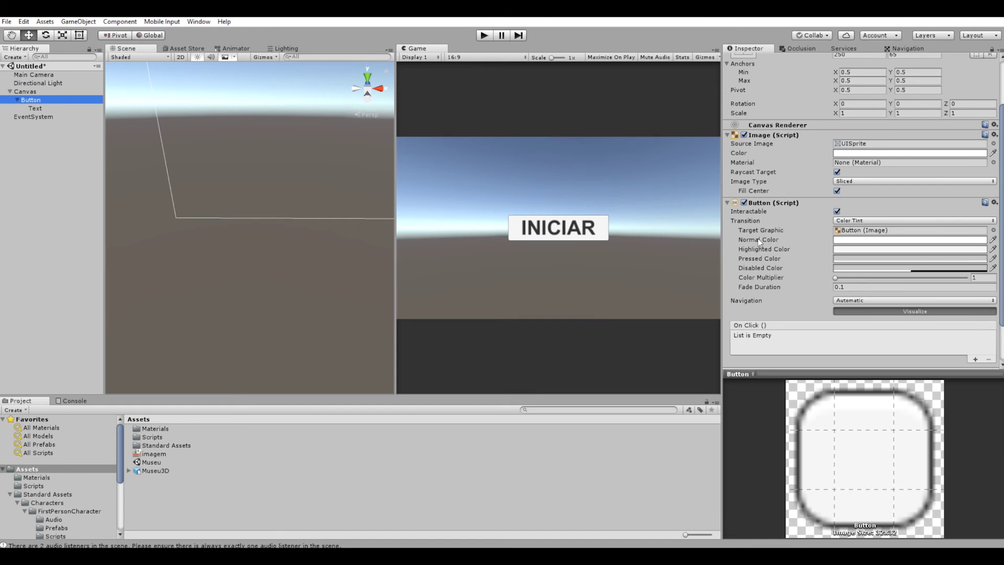
# Step: Set the button's Normal Color to light green and test it in Play mode
pyautogui.click(867, 241)
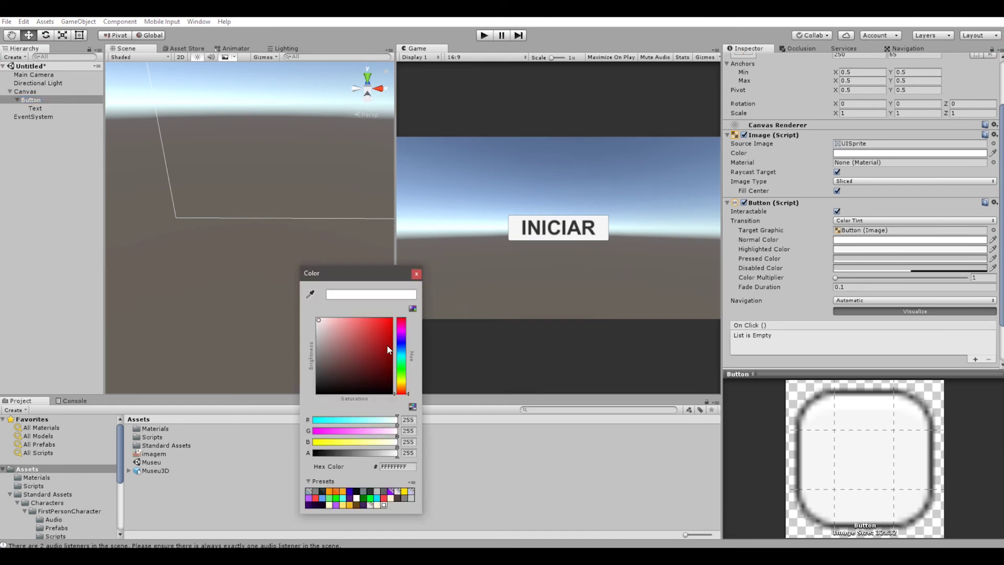
pyautogui.moveTo(402, 384)
pyautogui.mouseDown()
pyautogui.moveTo(355, 312)
pyautogui.moveTo(366, 312)
pyautogui.mouseUp()
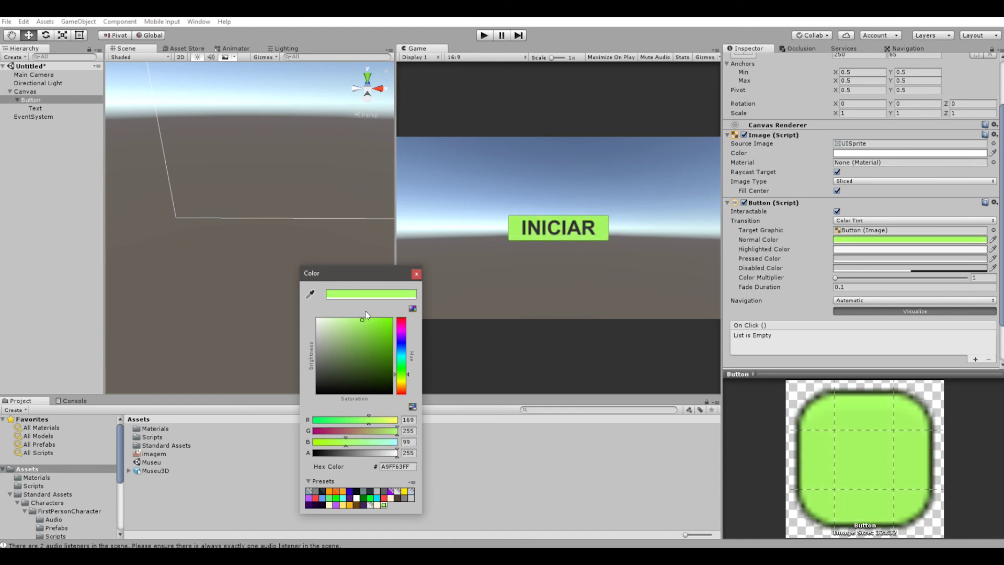
pyautogui.click(416, 274)
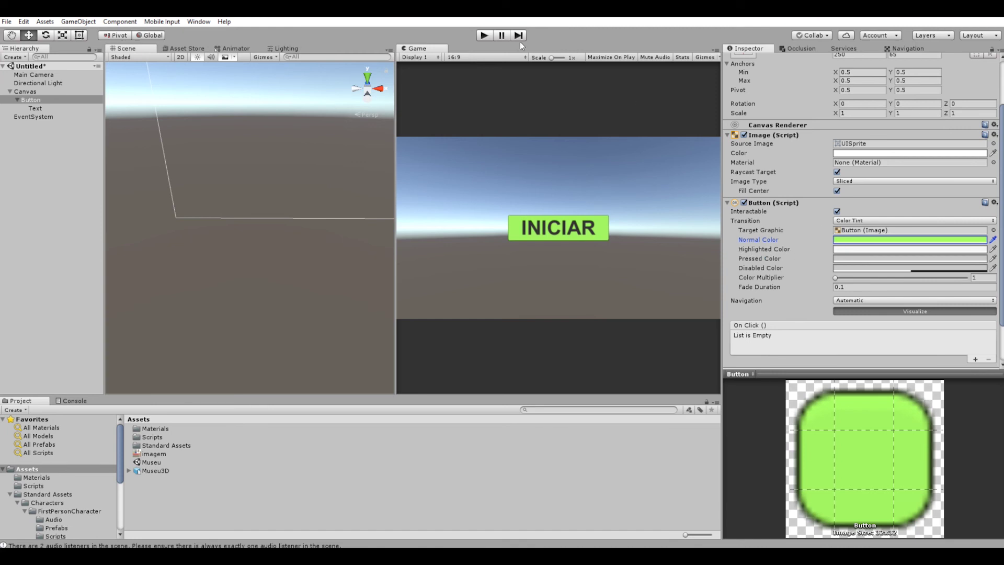
pyautogui.click(483, 35)
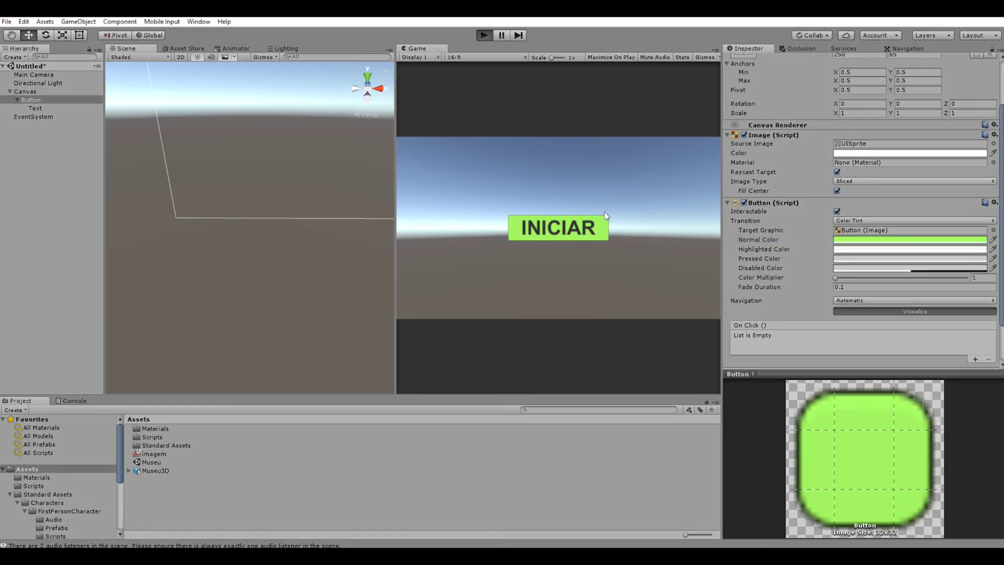
pyautogui.click(583, 233)
pyautogui.click(566, 225)
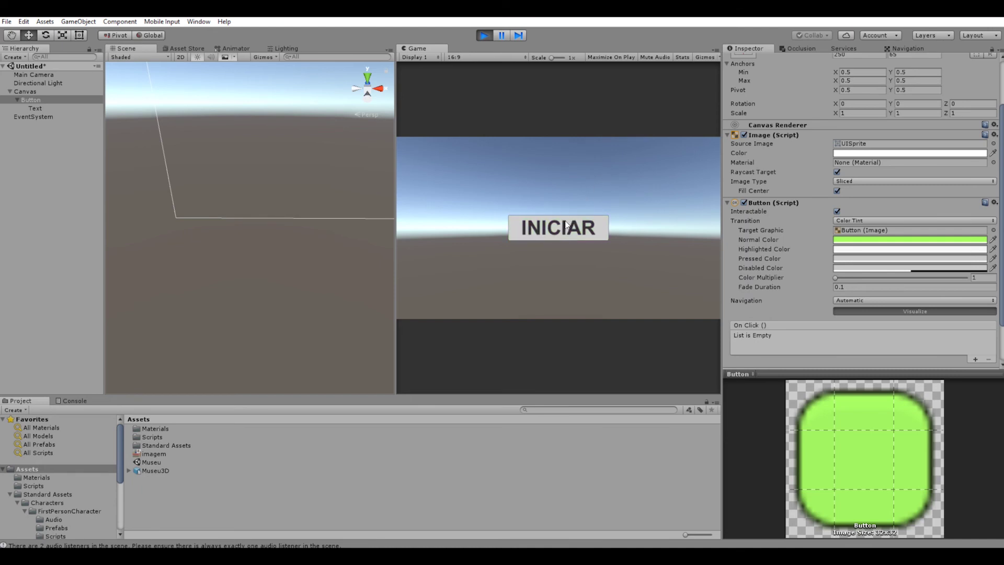
pyautogui.click(484, 35)
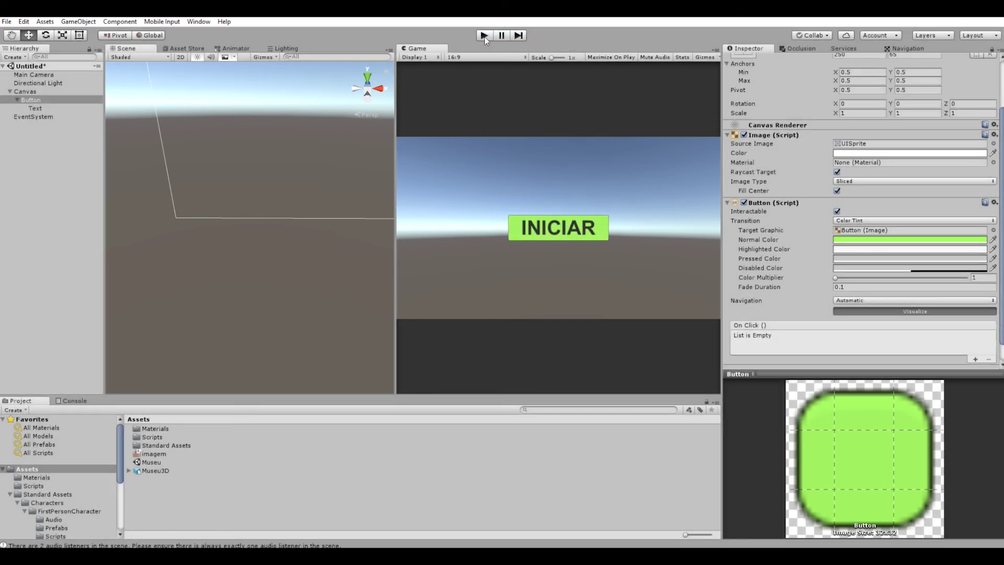
# Step: Set Highlighted Color to green 40B000 and Pressed Color to dark green 0E4400, then play
pyautogui.click(848, 248)
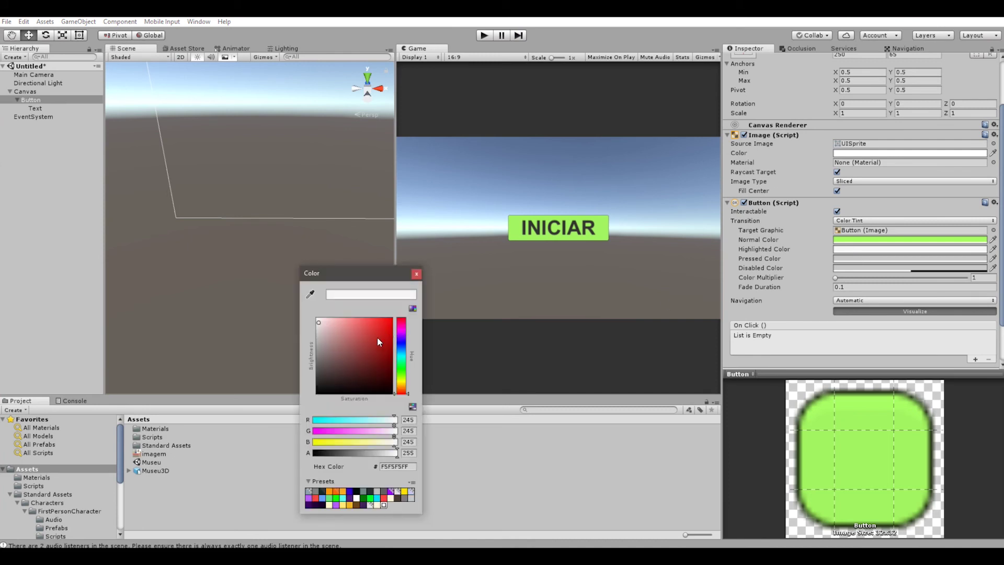
pyautogui.click(401, 373)
pyautogui.moveTo(378, 341); pyautogui.dragTo(390, 342)
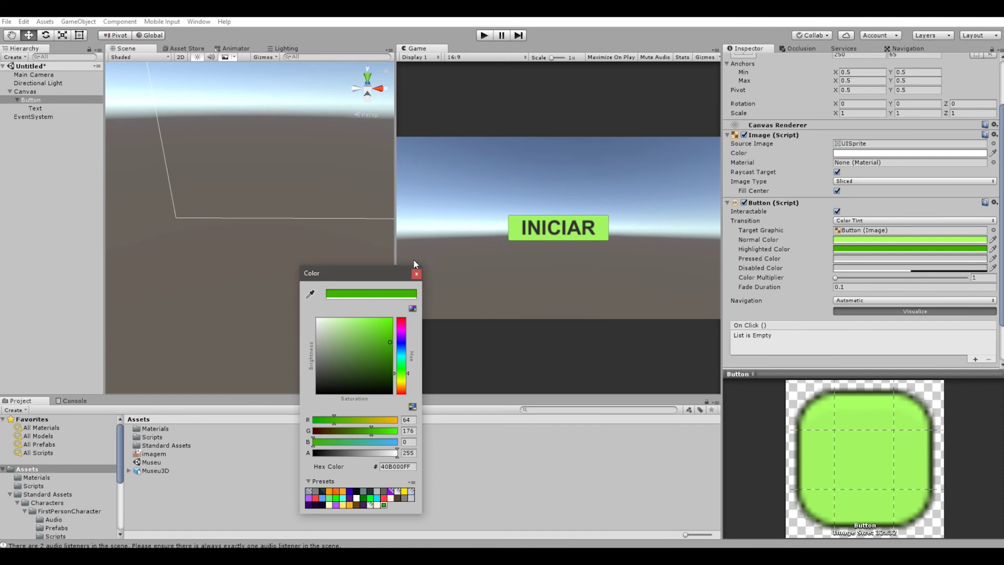
pyautogui.click(416, 273)
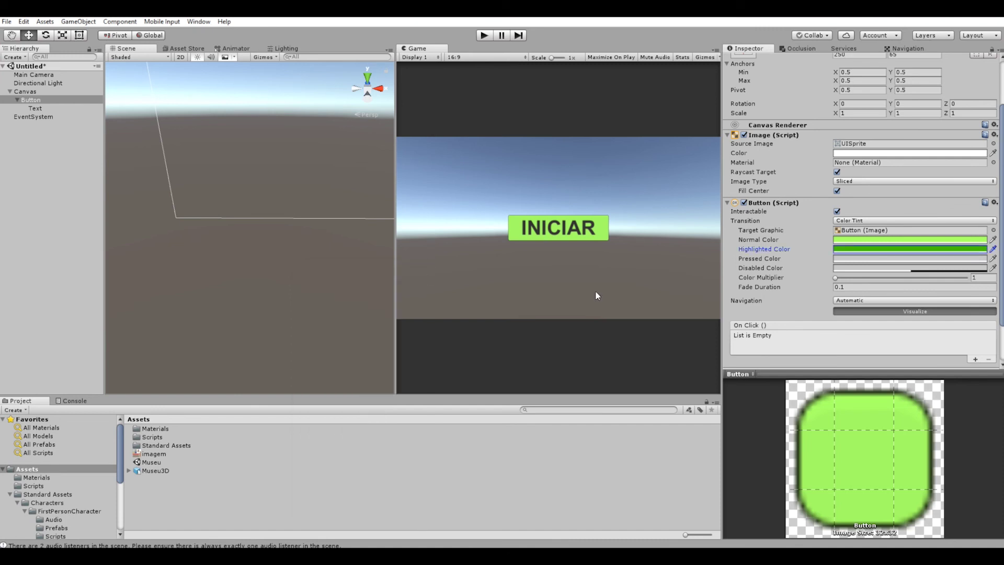
pyautogui.click(846, 258)
pyautogui.click(401, 371)
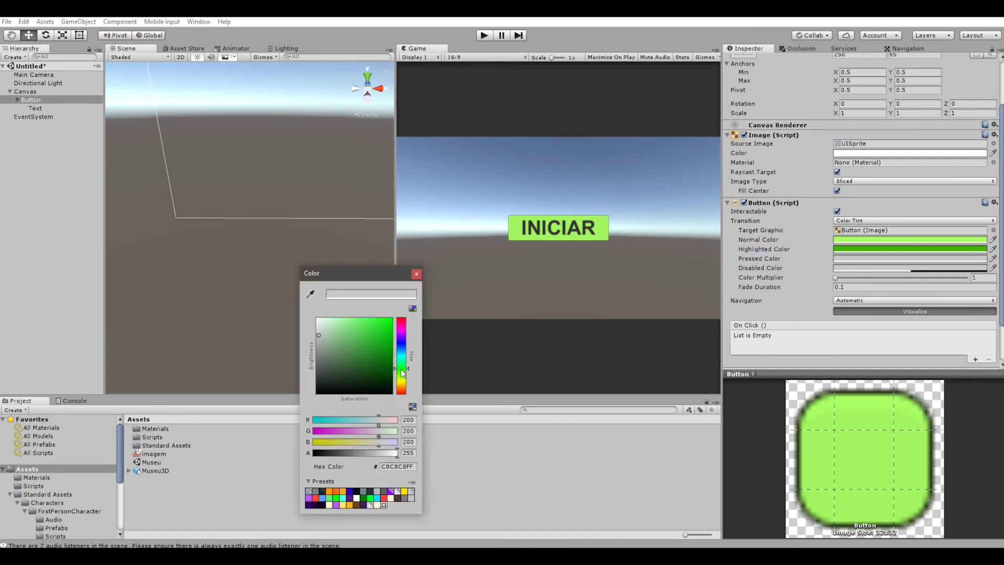
pyautogui.click(393, 371)
pyautogui.moveTo(392, 371); pyautogui.dragTo(395, 375)
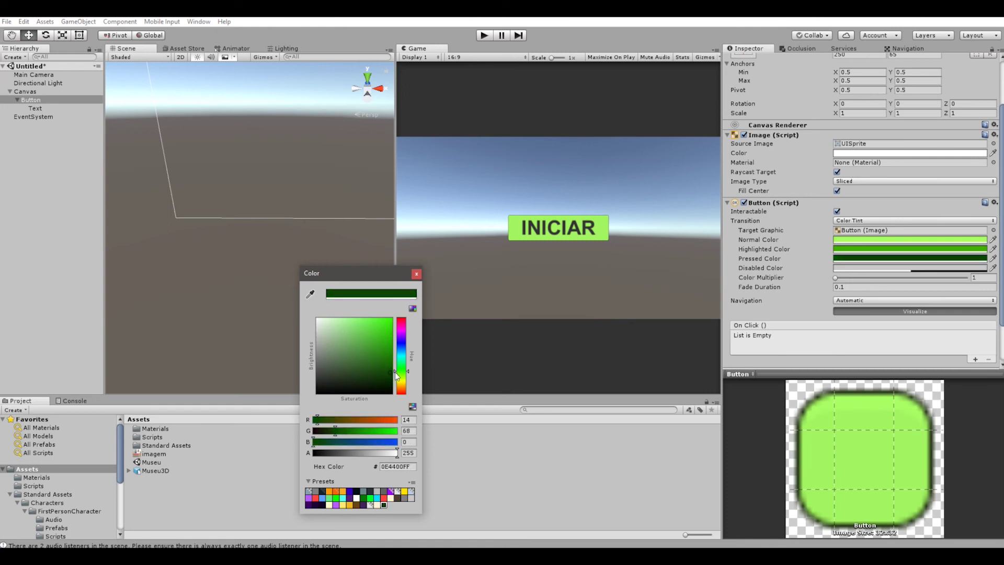
pyautogui.click(924, 338)
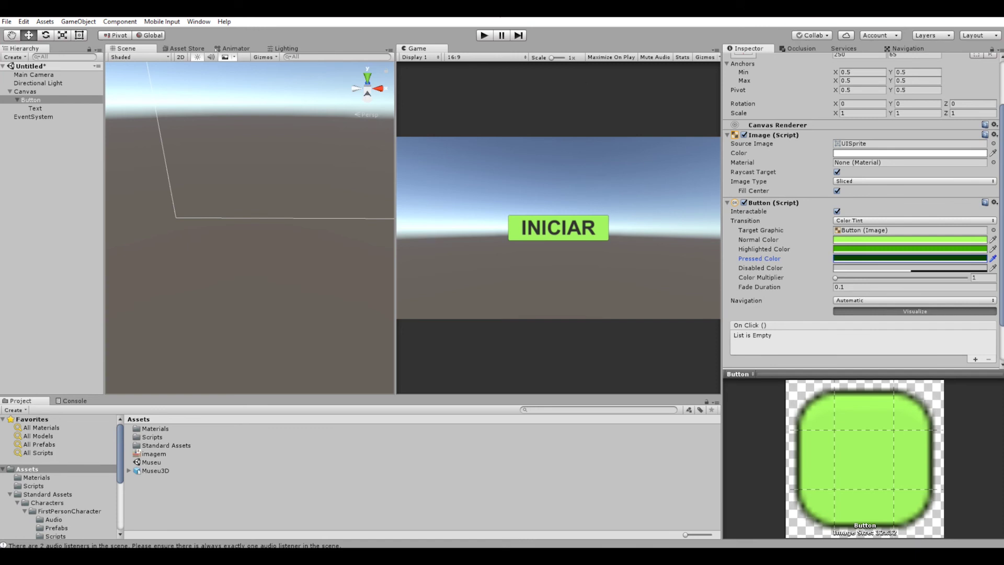
pyautogui.click(484, 35)
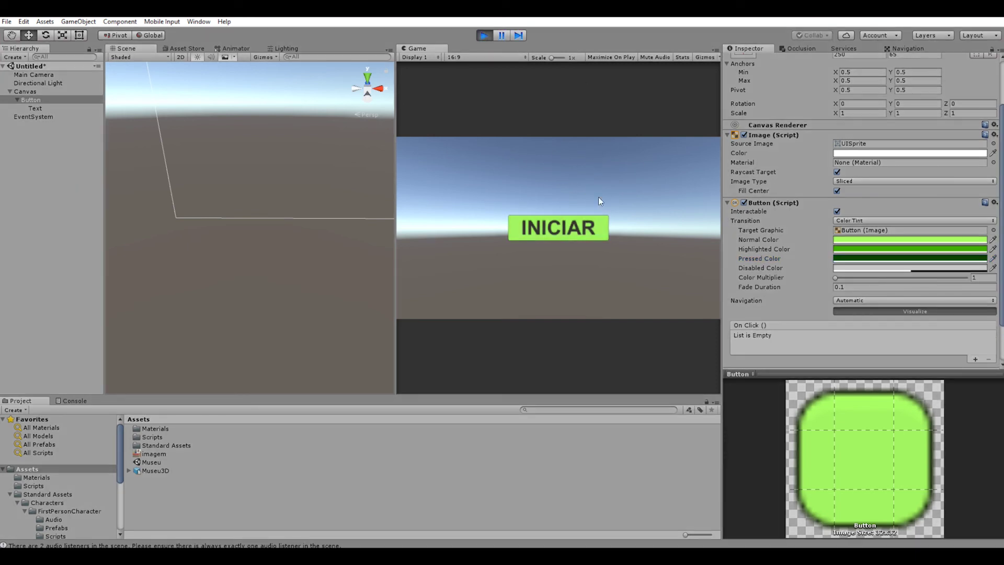
# Step: Press INICIAR twice in Play mode to confirm the dark green pressed tint, then stop
pyautogui.click(587, 222)
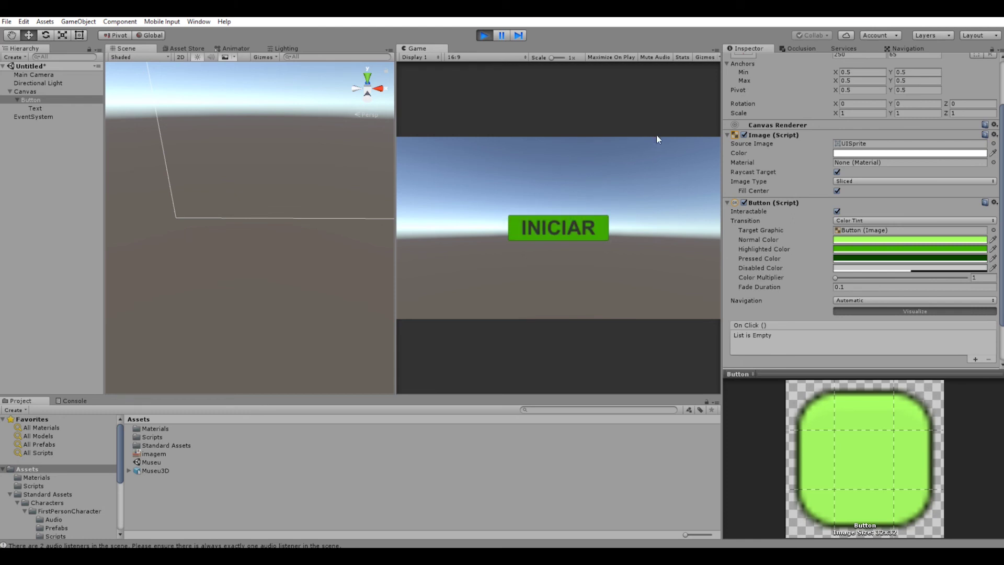
pyautogui.click(581, 225)
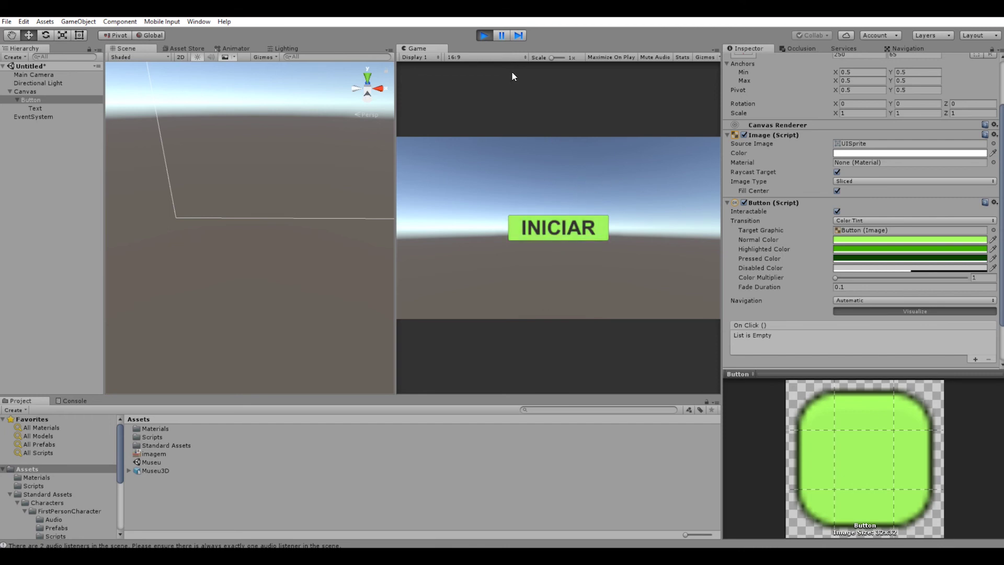
pyautogui.click(484, 35)
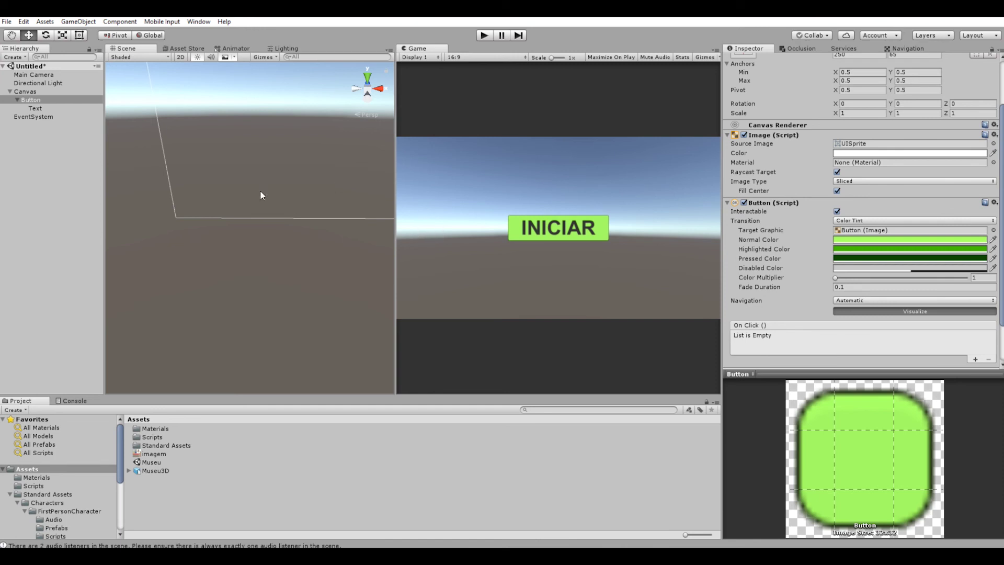
# Step: Create a C# script named LoadLevelPrincipal inside the Assets/Scripts folder
pyautogui.click(13, 185)
pyautogui.click(27, 100)
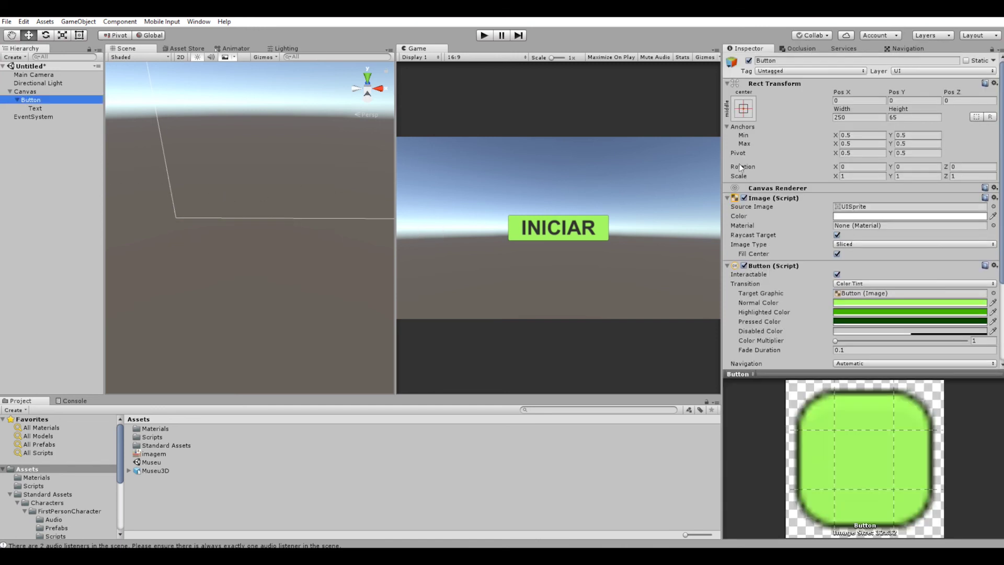
pyautogui.scroll(-5, 871, 304)
pyautogui.scroll(-1, 871, 303)
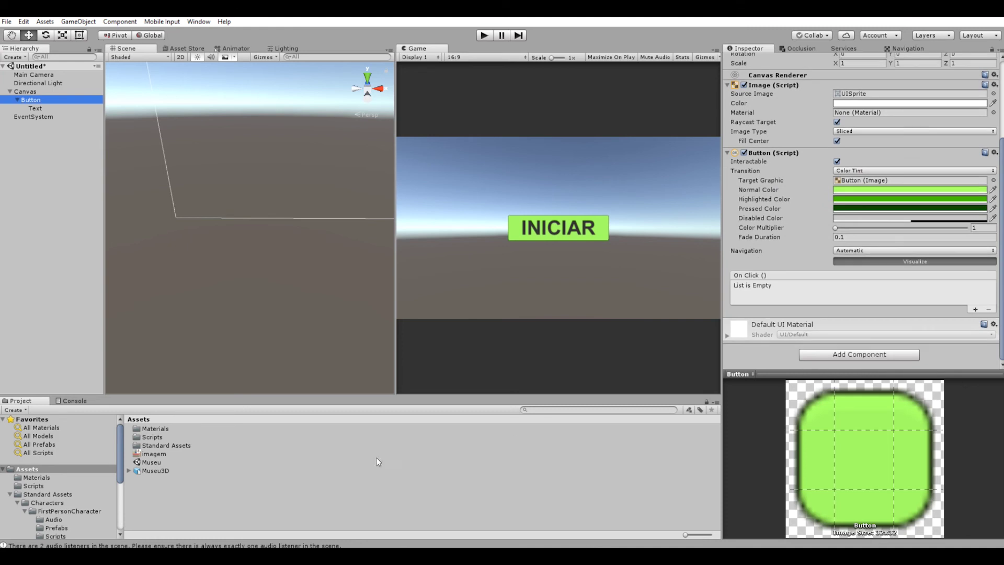
pyautogui.doubleClick(150, 436)
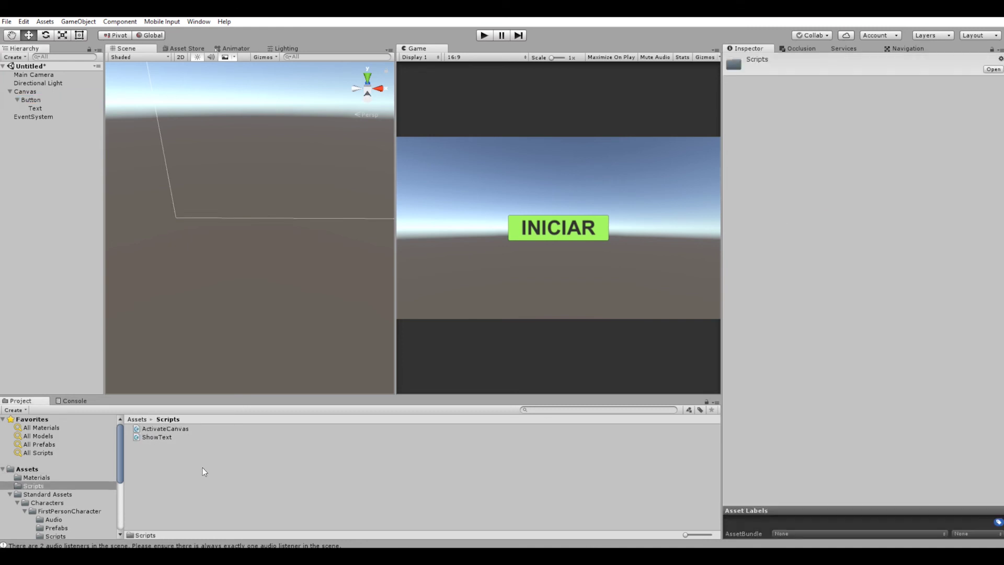
pyautogui.rightClick(176, 472)
pyautogui.moveTo(263, 263)
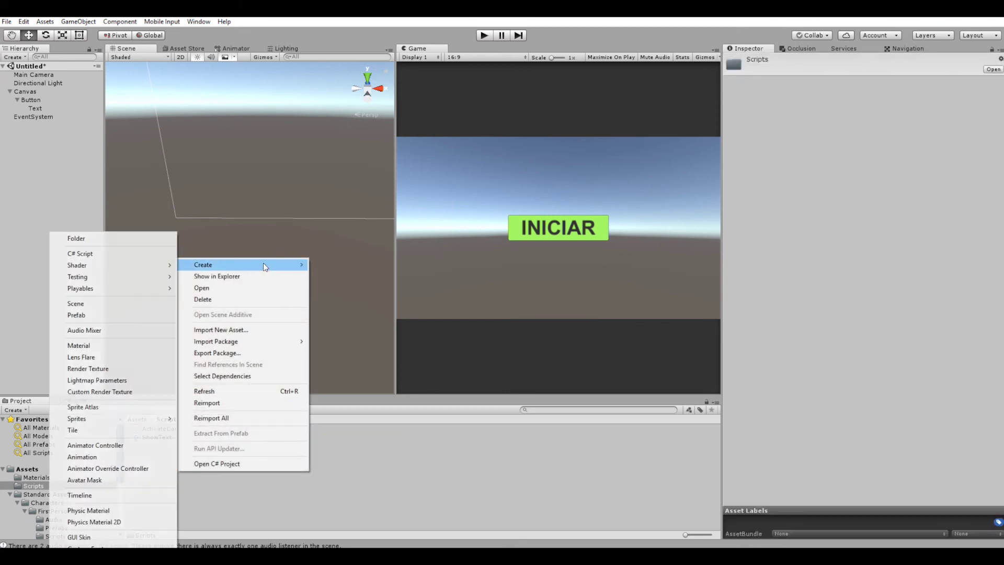
pyautogui.click(109, 253)
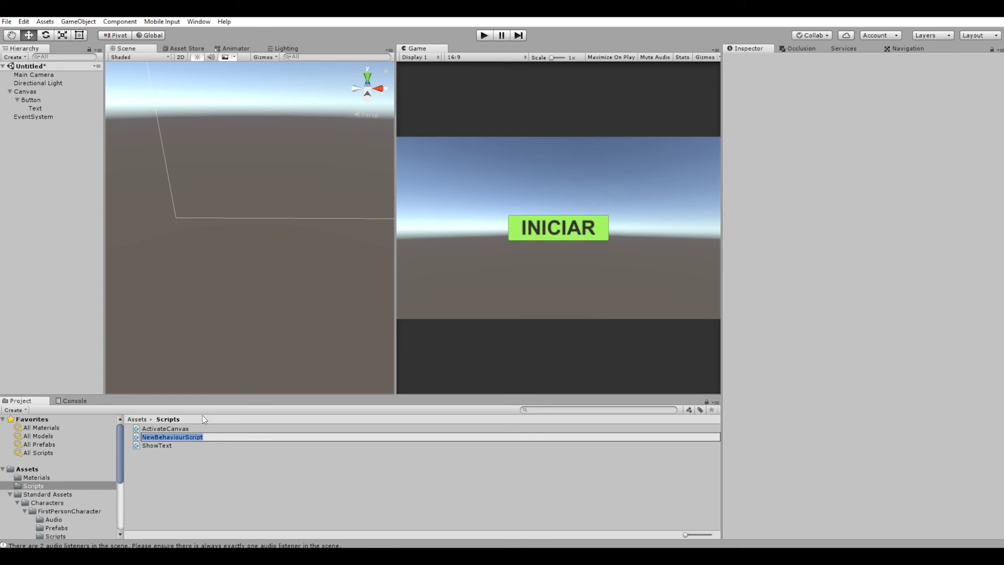
pyautogui.write('L')
pyautogui.write('oadLevelPrincipal')
pyautogui.press('Return')
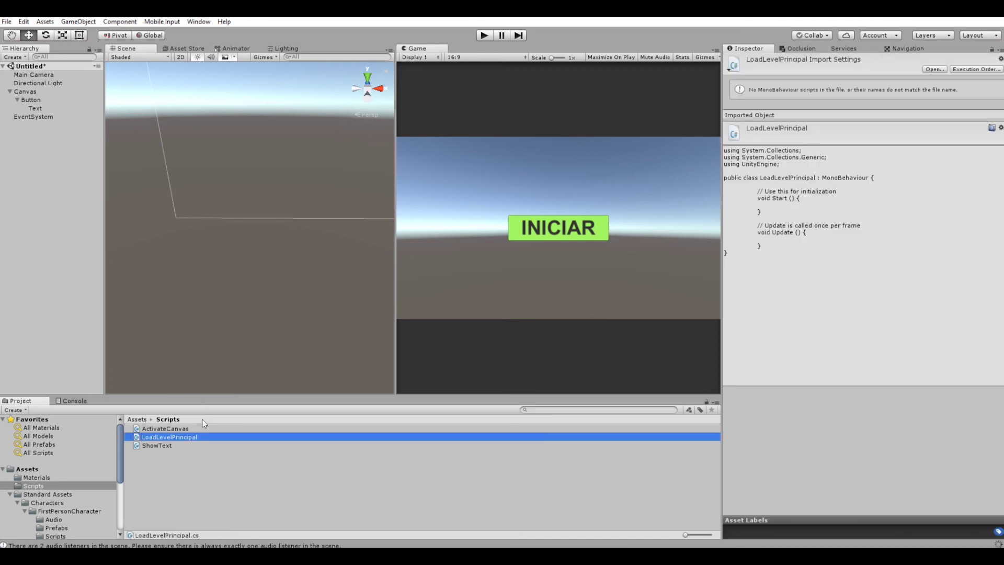
# Step: Open LoadLevelPrincipal.cs in Visual Studio, reload the project, and close the ShowText.cs tab
pyautogui.doubleClick(154, 441)
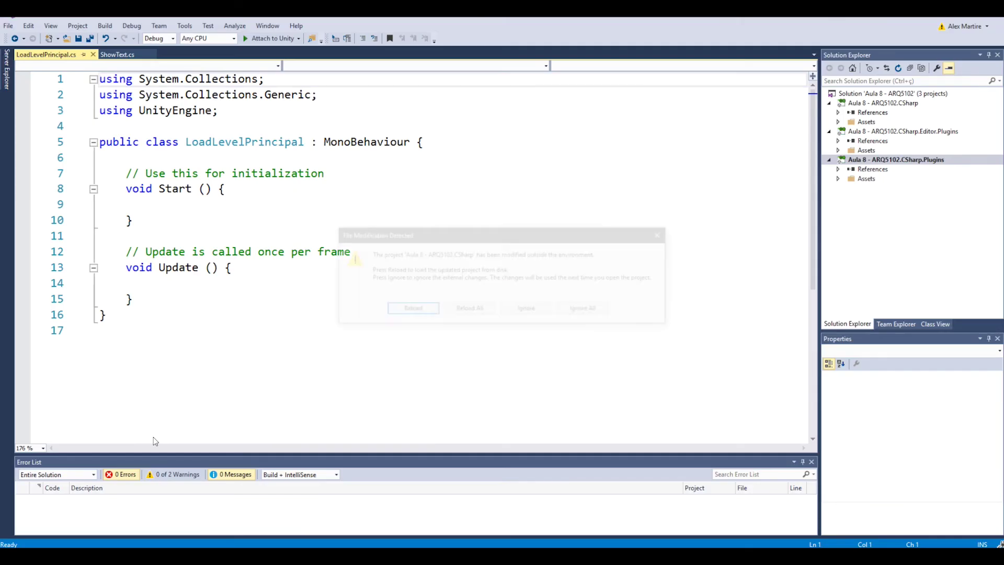
pyautogui.click(425, 312)
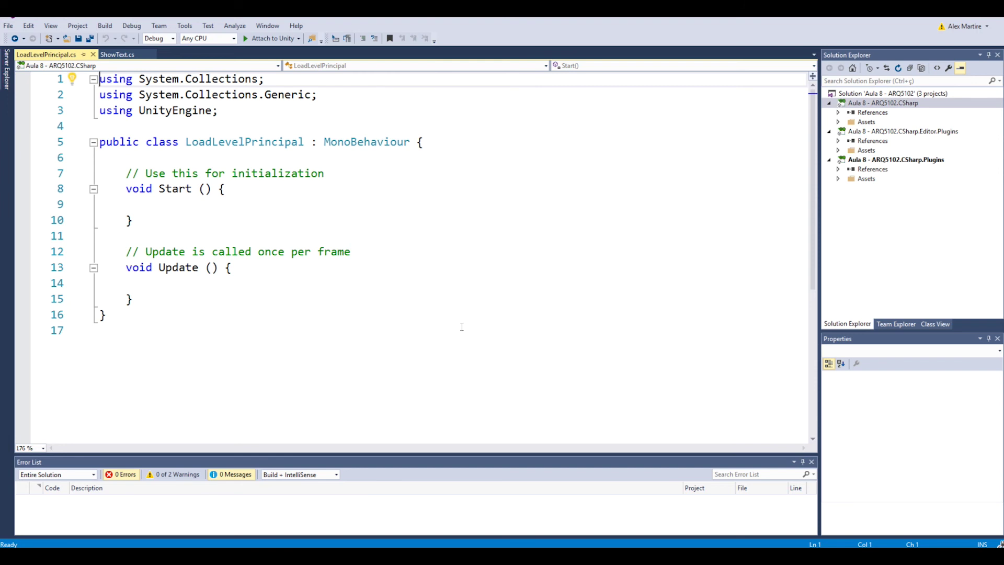
pyautogui.click(125, 55)
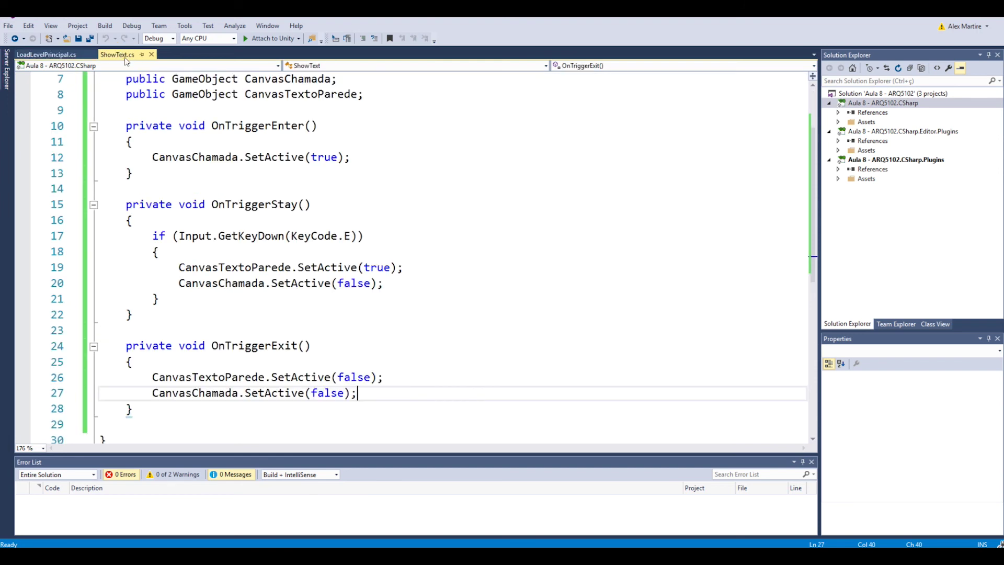
pyautogui.click(151, 54)
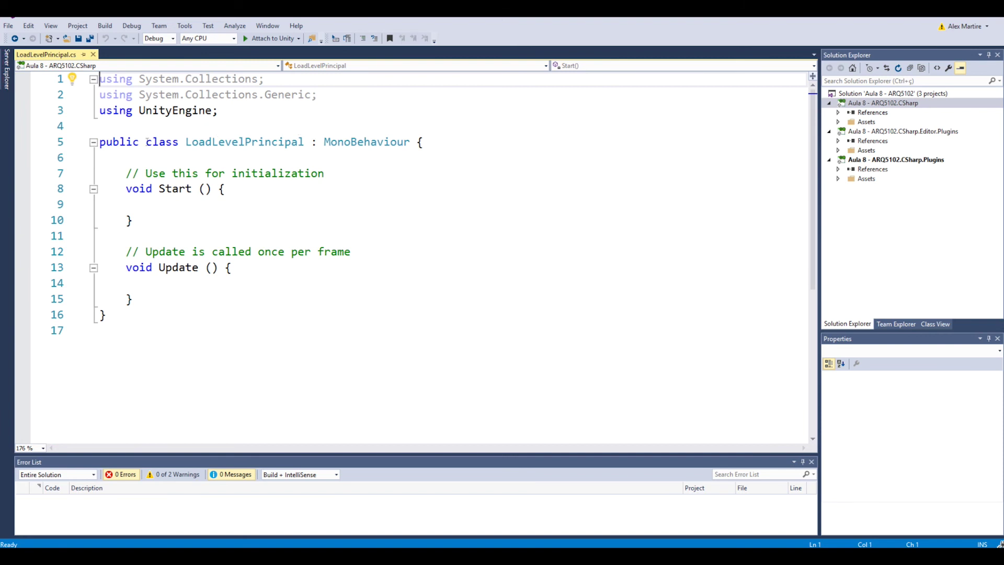
pyautogui.moveTo(187, 142); pyautogui.dragTo(304, 142)
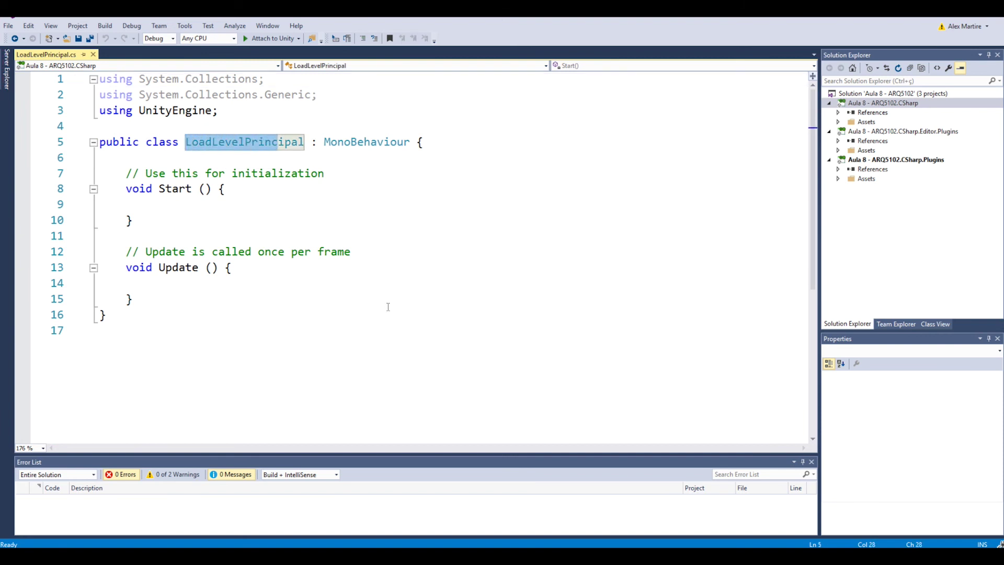
pyautogui.click(379, 327)
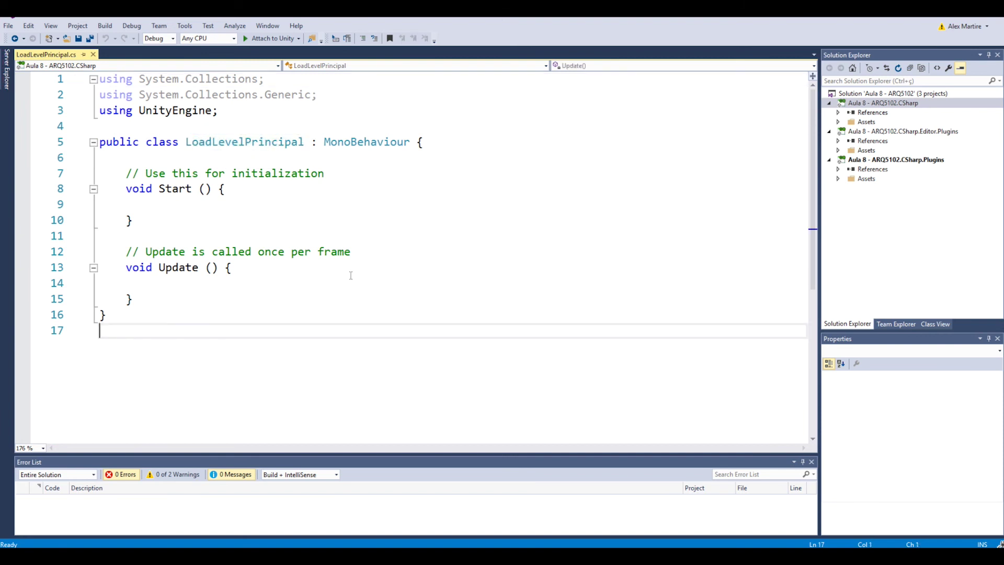
pyautogui.click(227, 110)
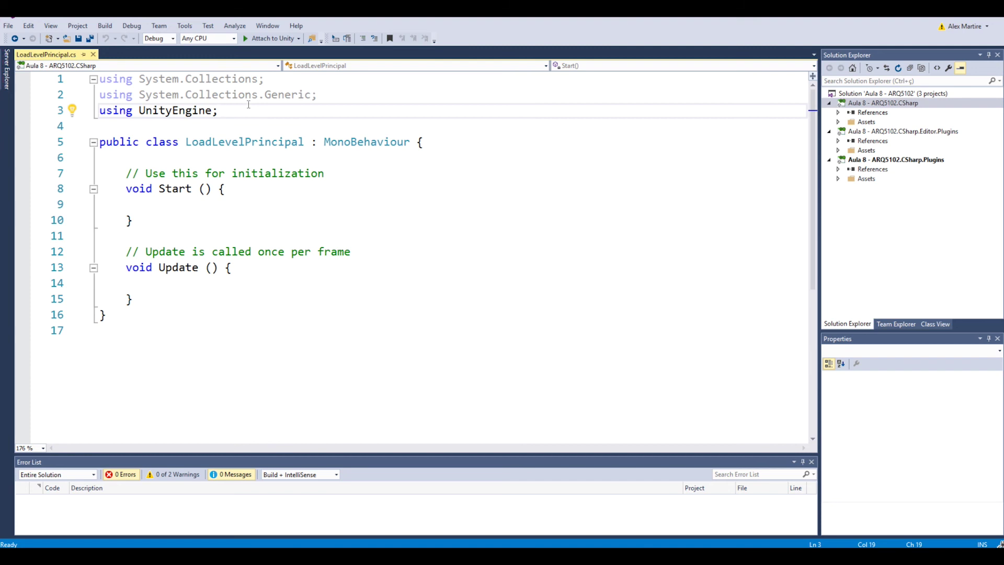
# Step: Add 'using UnityEngine.SceneManagement;' on a new line 4 below using UnityEngine
pyautogui.press('Return')
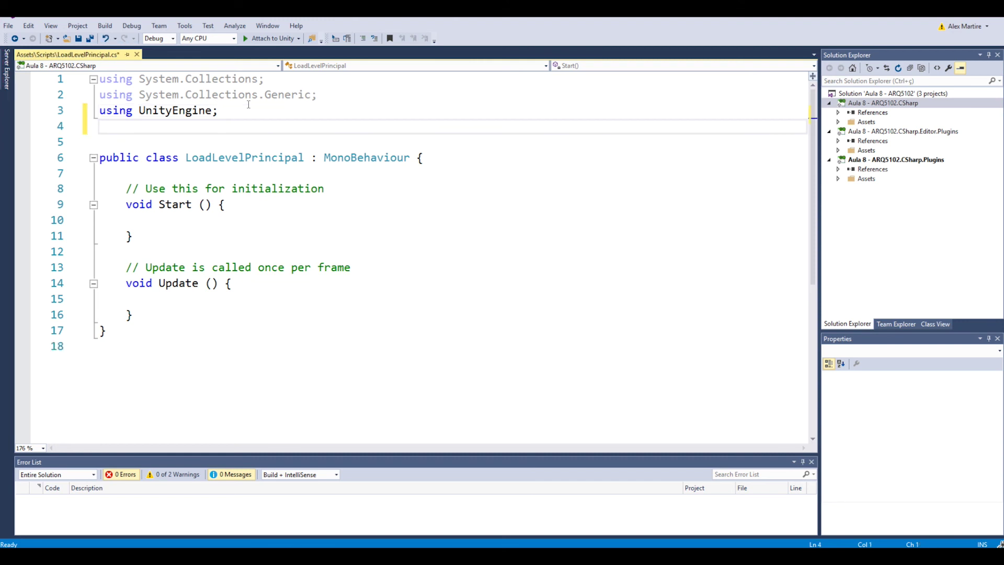
pyautogui.write('using ')
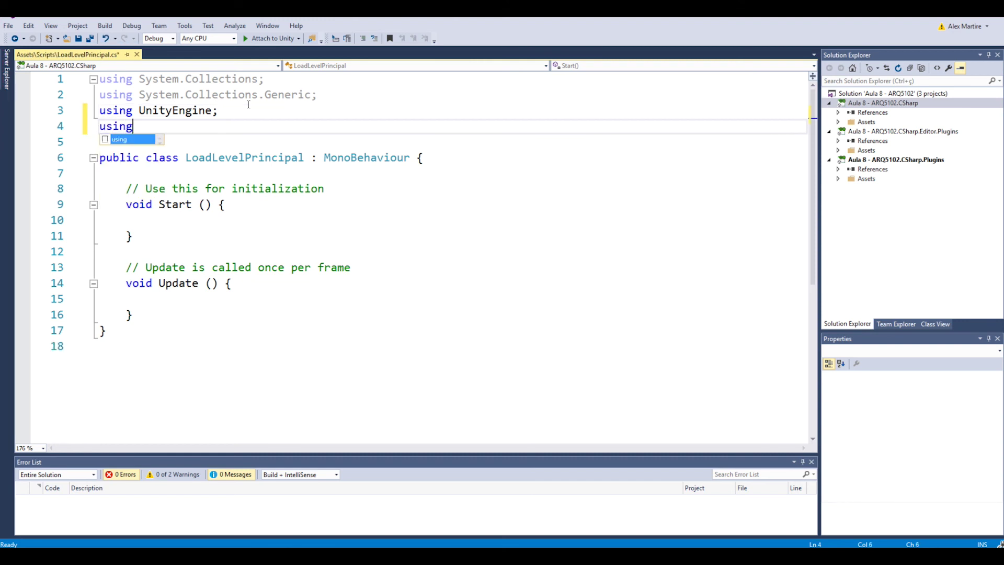
pyautogui.write('Uni')
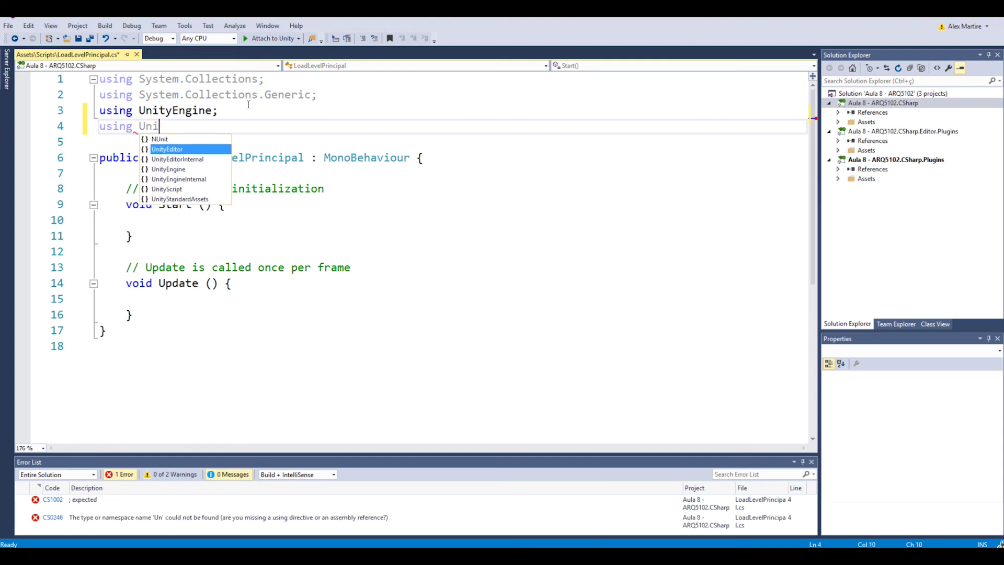
pyautogui.write('ty')
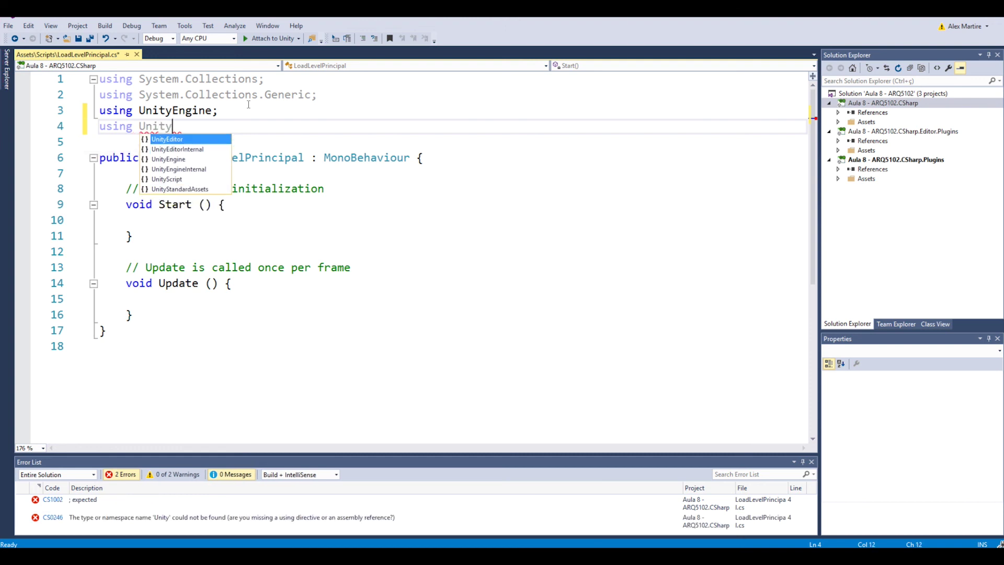
pyautogui.write('Engine')
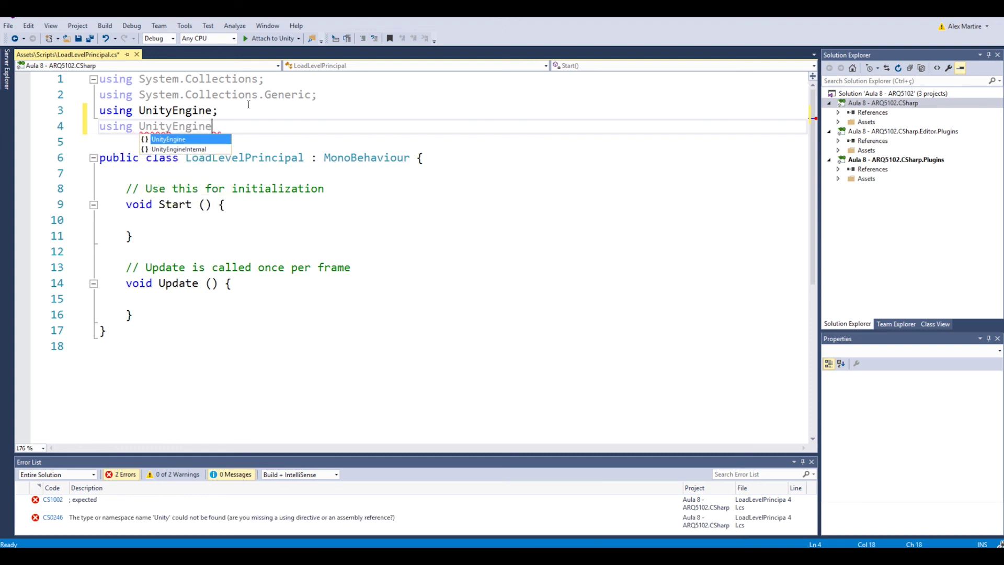
pyautogui.write('.')
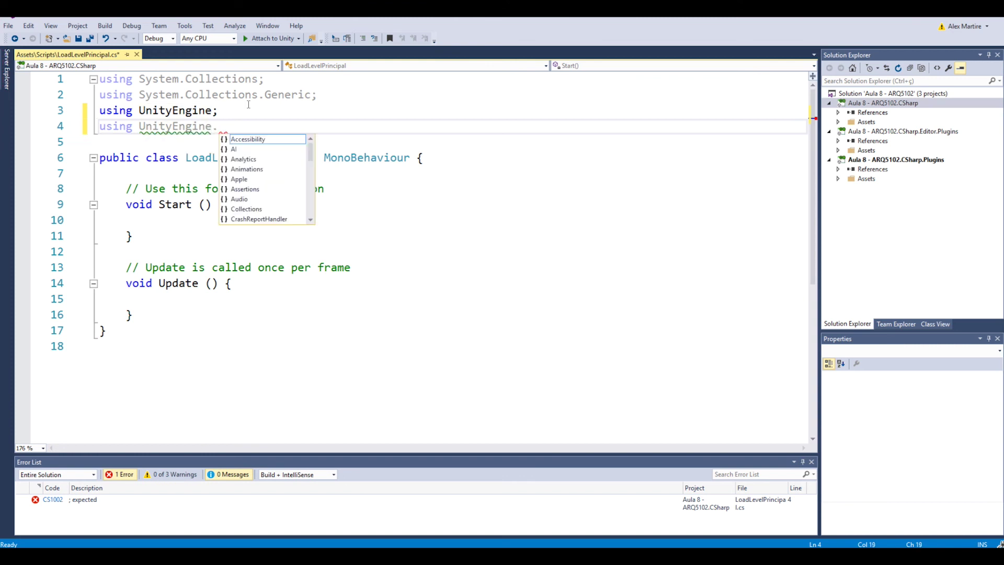
pyautogui.write('SceneM')
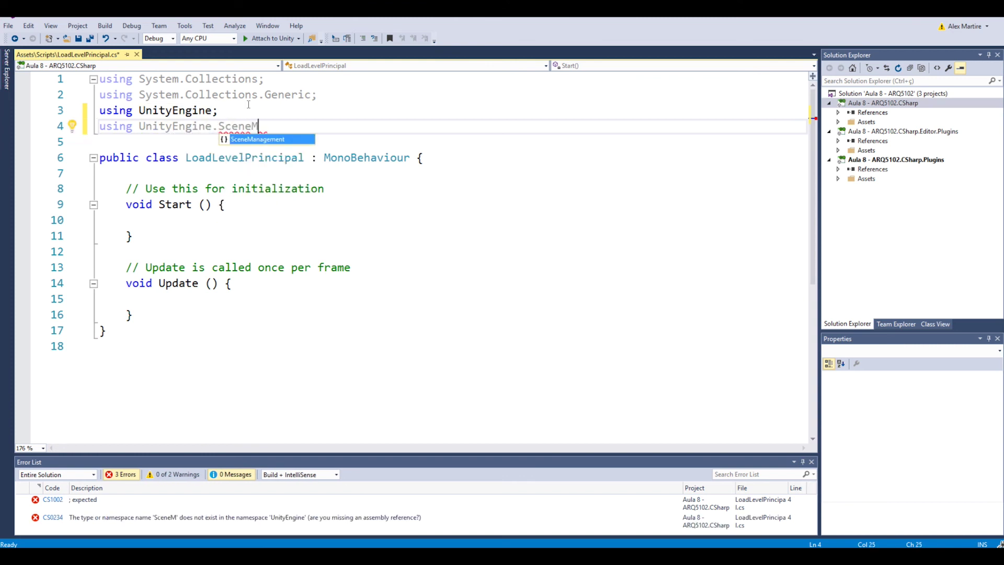
pyautogui.write('anage')
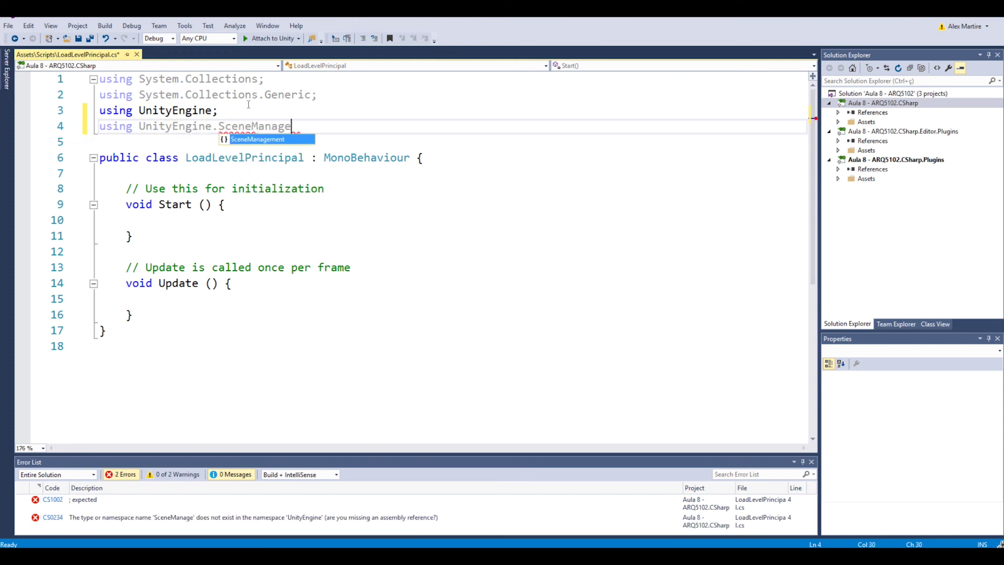
pyautogui.write('ment')
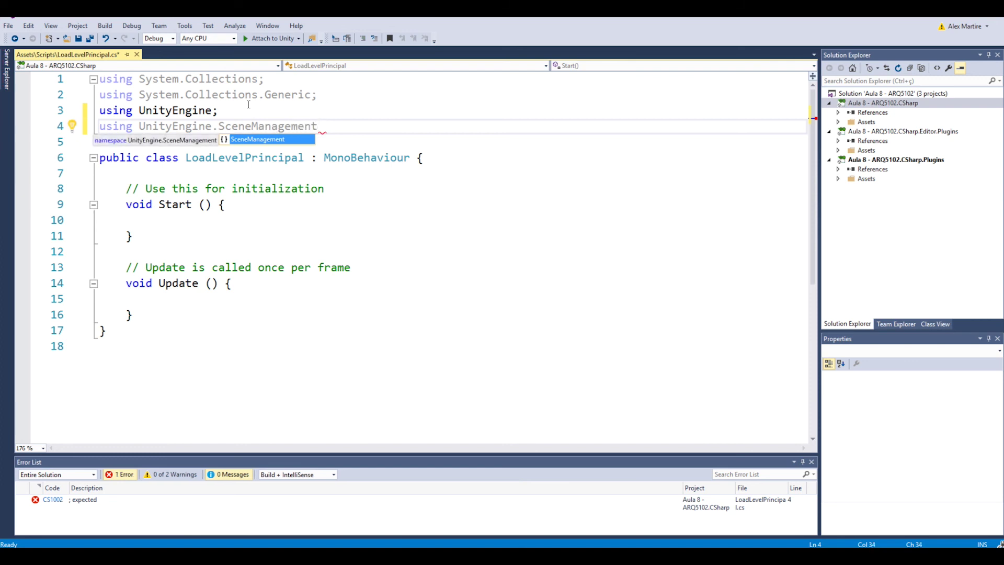
pyautogui.write(';')
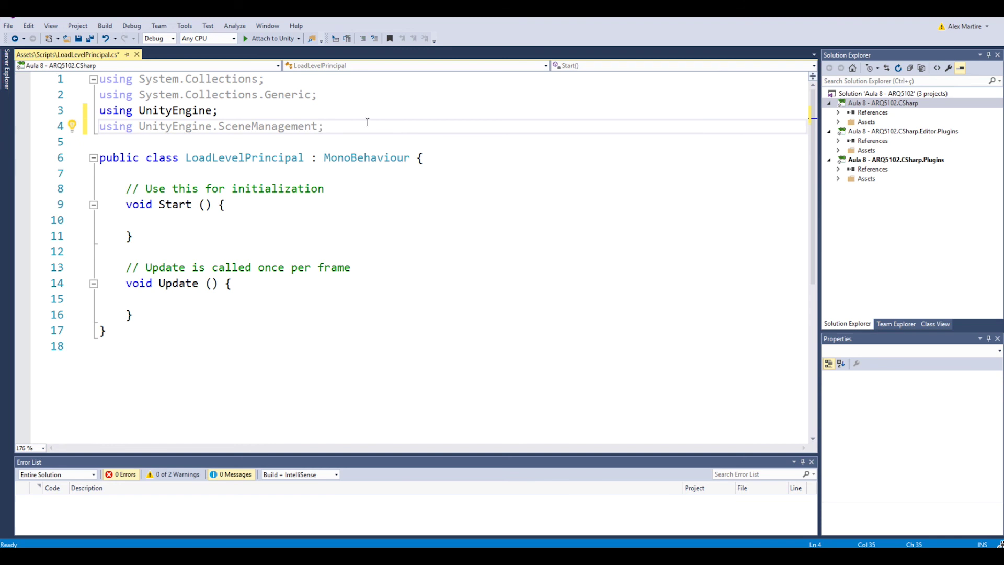
pyautogui.moveTo(295, 125)
pyautogui.moveTo(157, 201)
# Step: Delete the unused Update method and start typing SceneManager.LoadScene( inside Start
pyautogui.moveTo(134, 314); pyautogui.dragTo(124, 267)
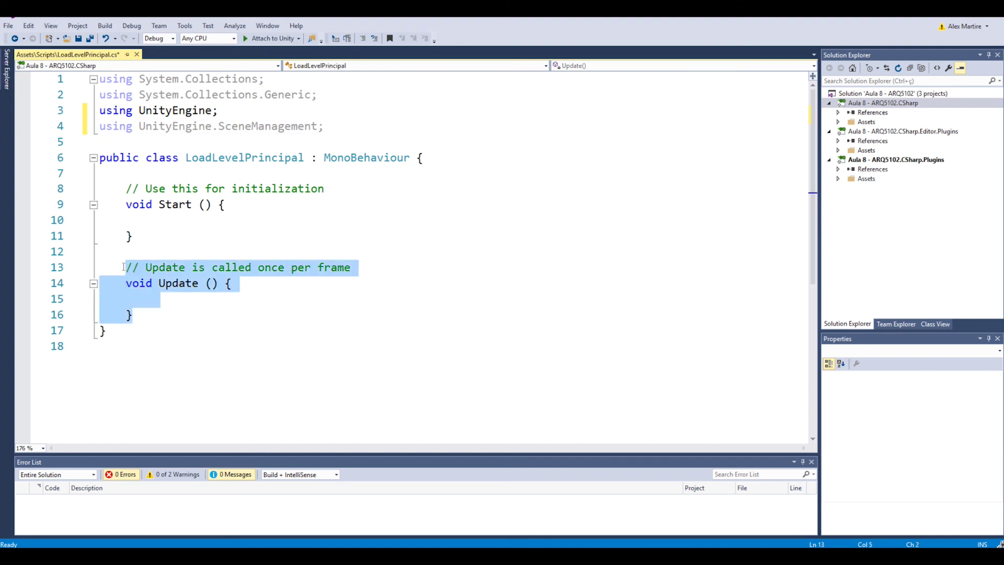
pyautogui.press('Delete')
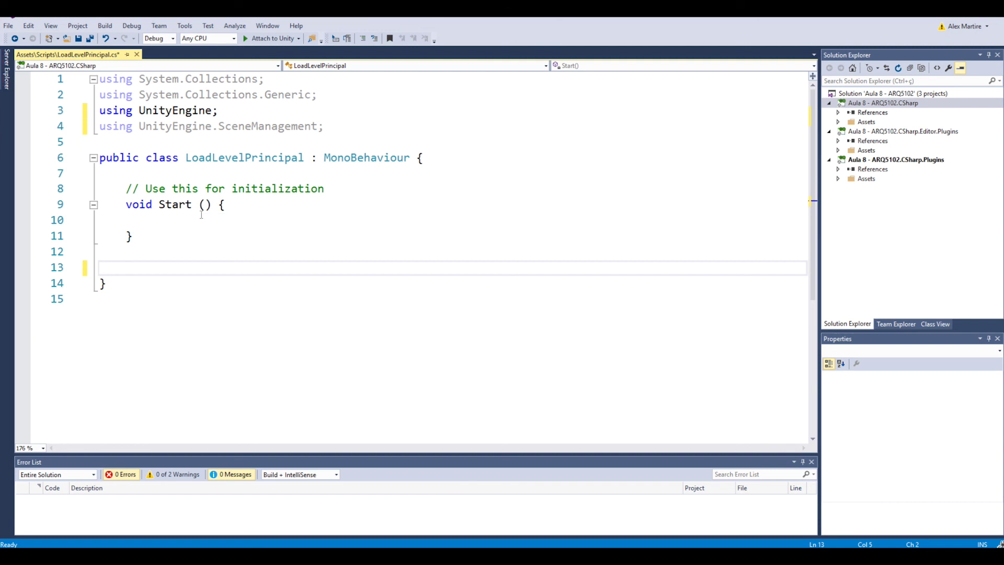
pyautogui.click(189, 216)
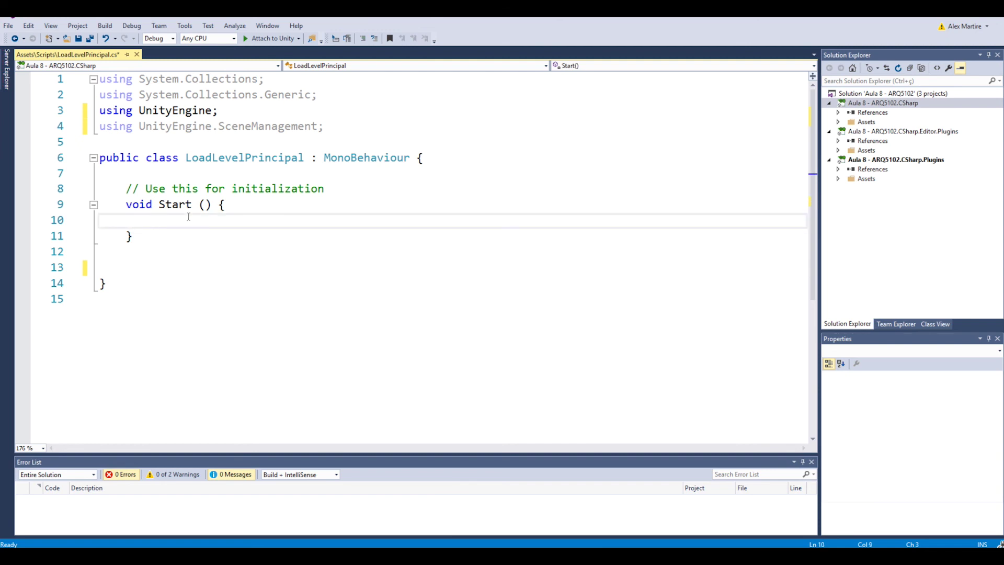
pyautogui.write('Sce')
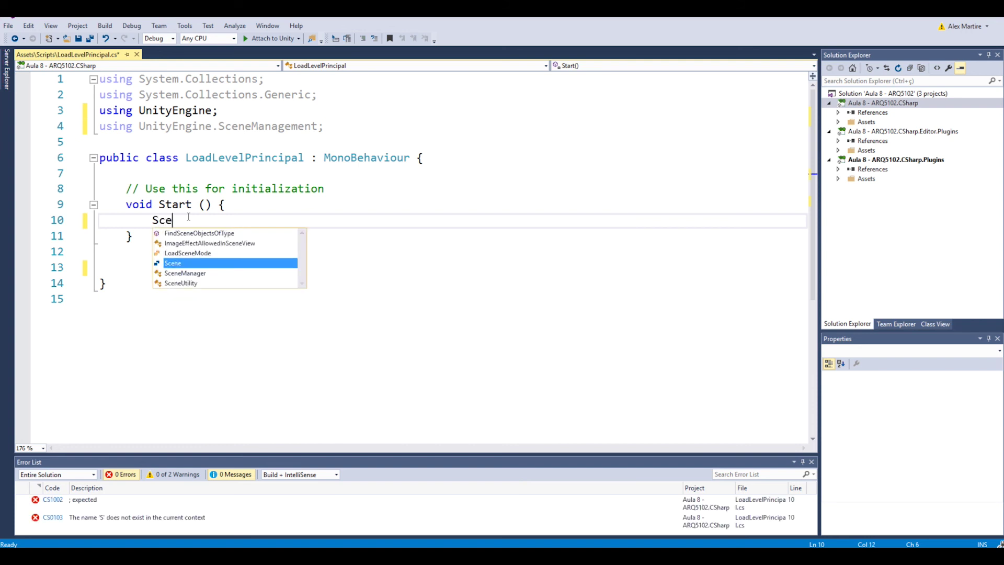
pyautogui.write('neManage')
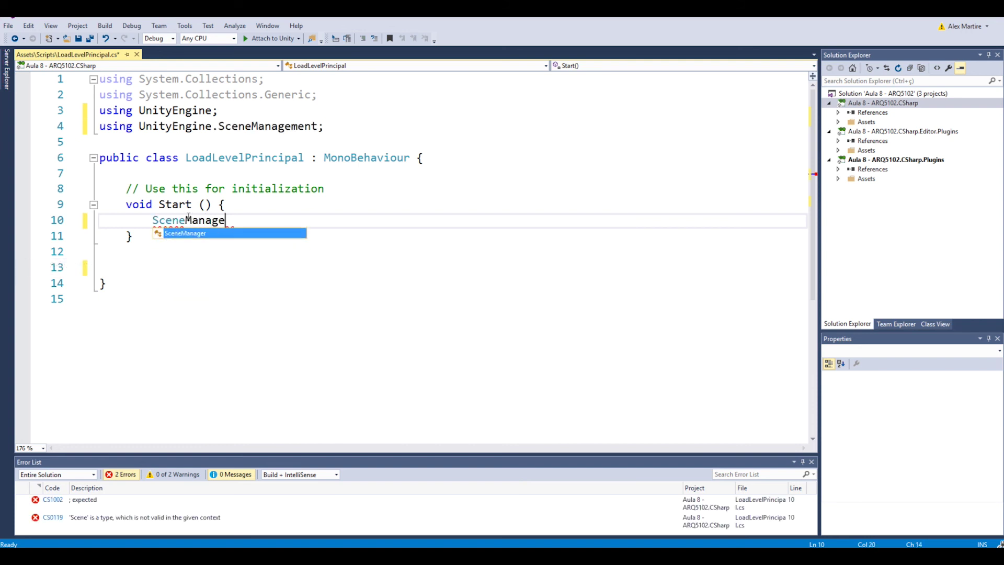
pyautogui.write('r')
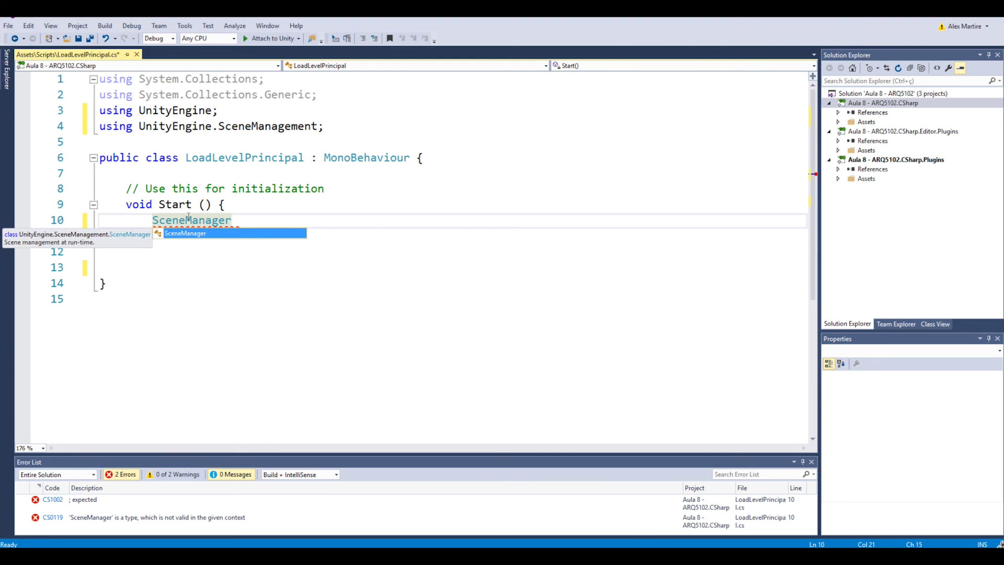
pyautogui.write('.')
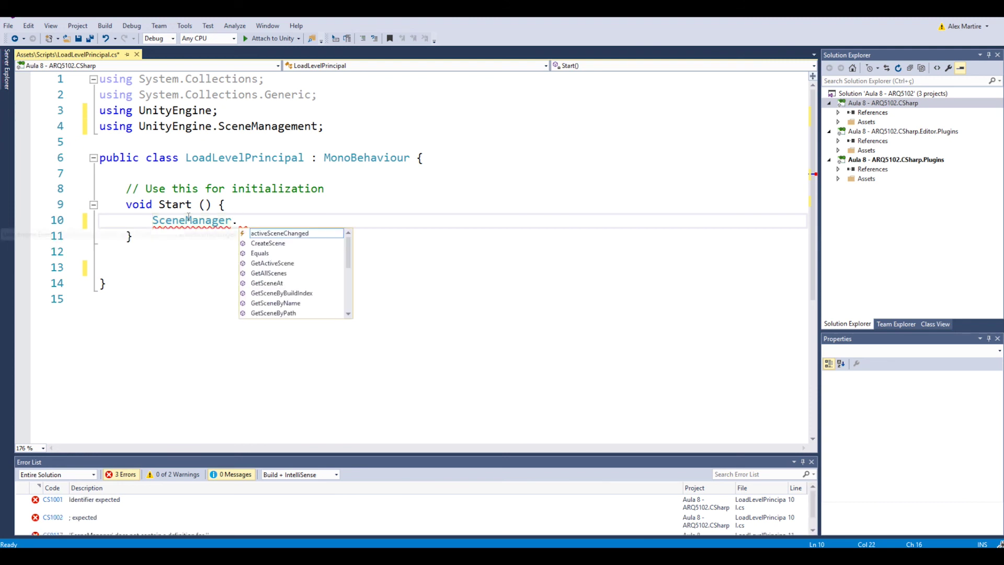
pyautogui.write('LoadS')
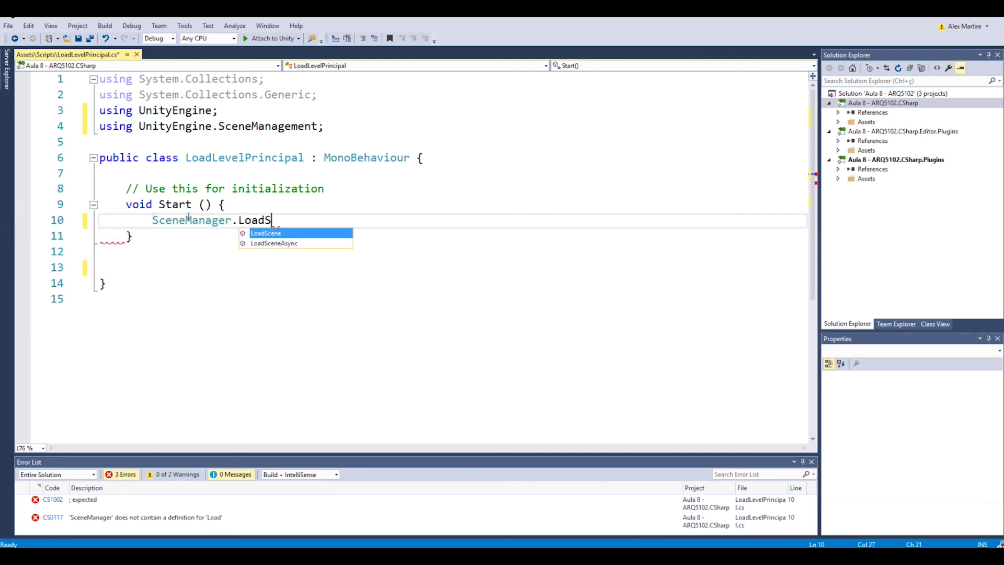
pyautogui.write('cene')
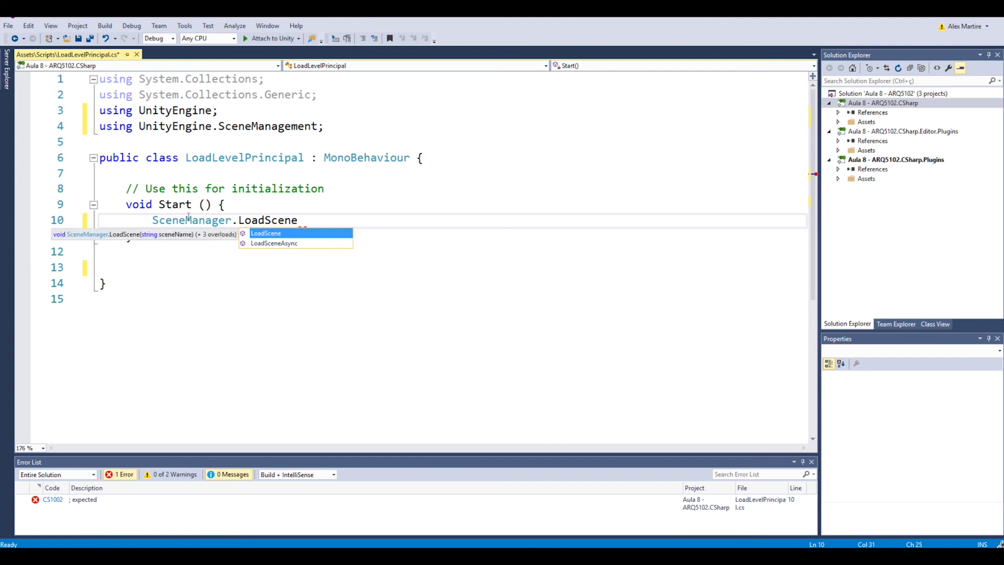
pyautogui.write('(')
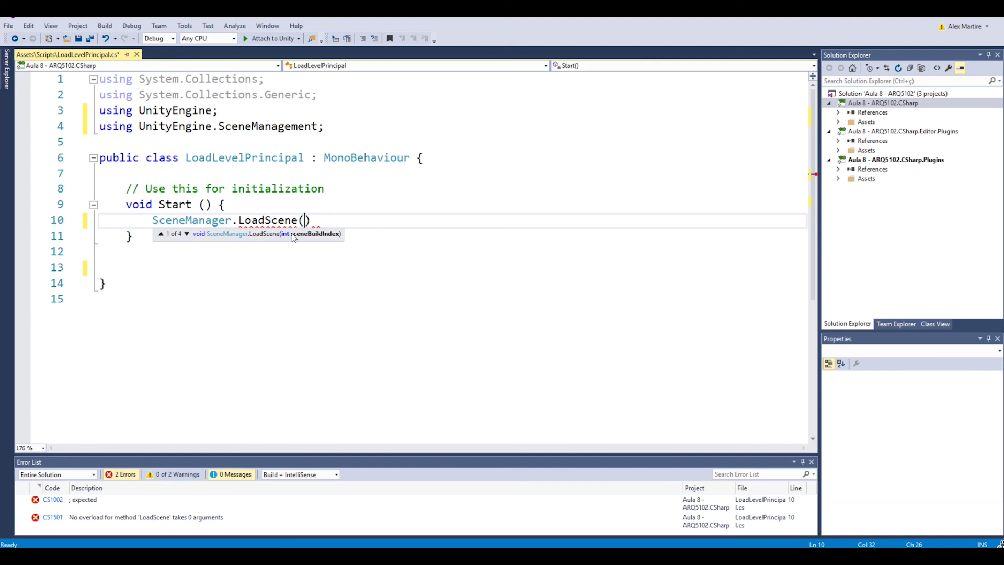
# Step: Complete the call as SceneManager.LoadScene(1); and save LoadLevelPrincipal.cs
pyautogui.moveTo(270, 219)
pyautogui.moveTo(296, 238)
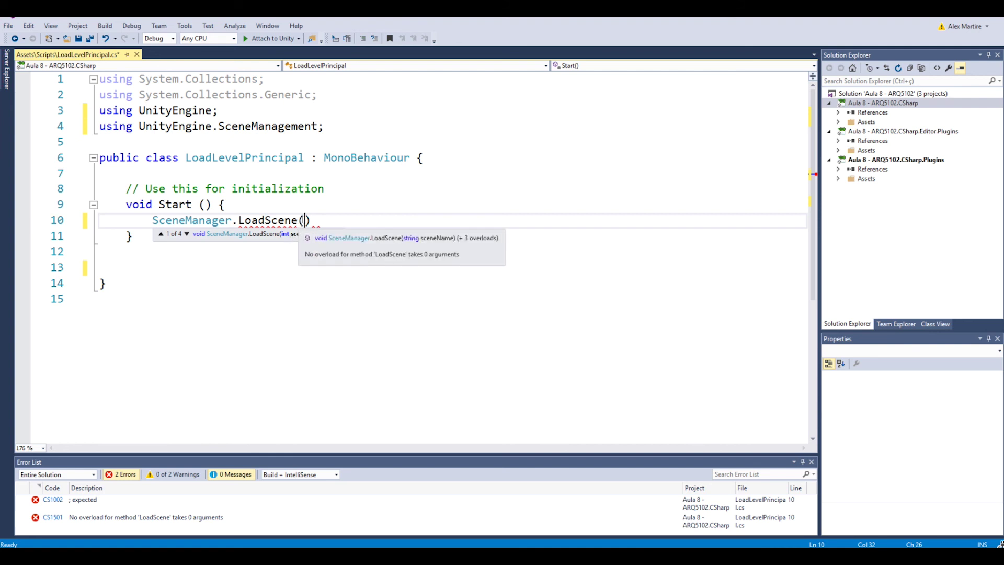
pyautogui.press('Escape')
pyautogui.write('1')
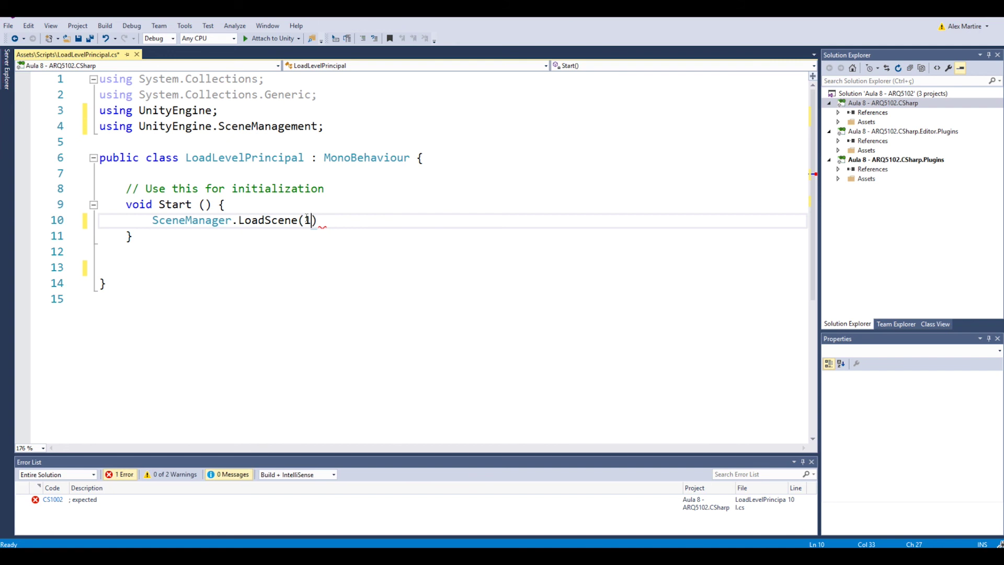
pyautogui.click(323, 220)
pyautogui.write(';')
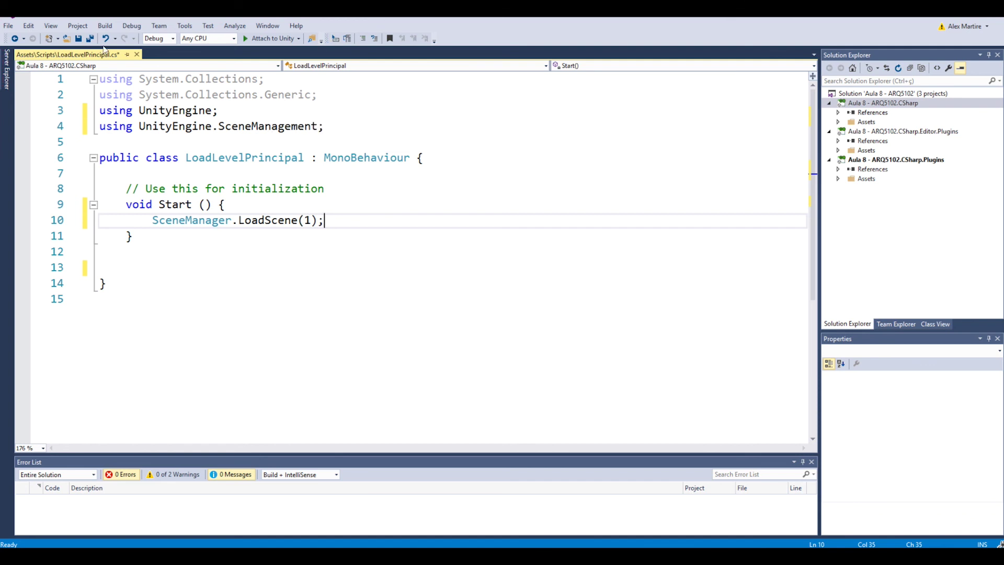
pyautogui.click(78, 38)
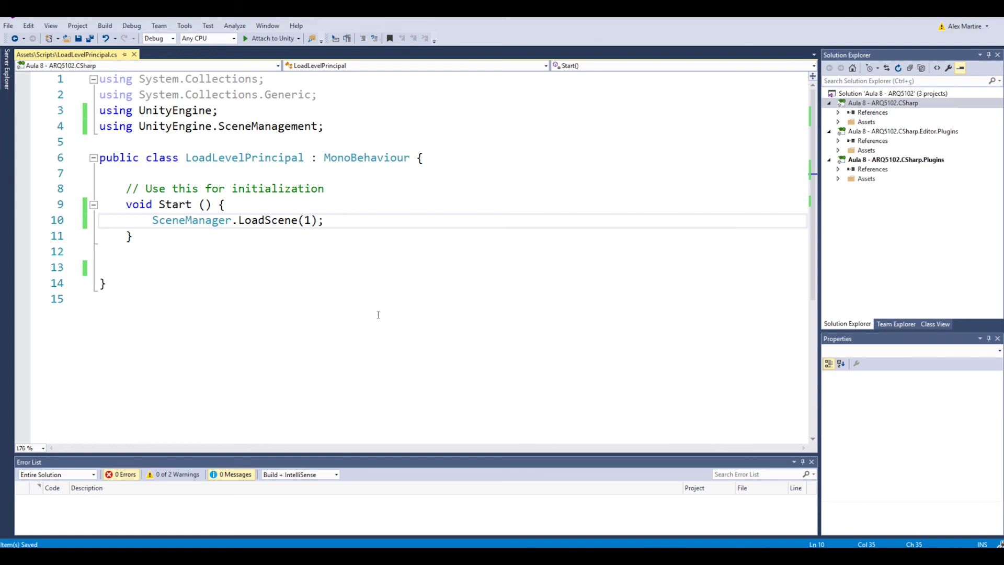
# Step: Back in Unity, check that the LoadLevelPrincipal script's code now loads scene 1
pyautogui.moveTo(268, 555)
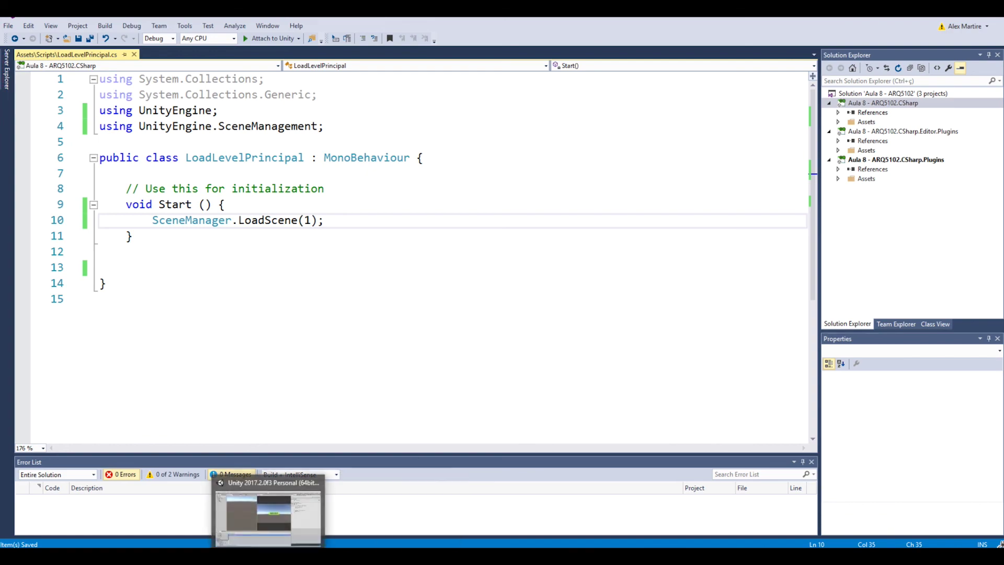
pyautogui.click(269, 515)
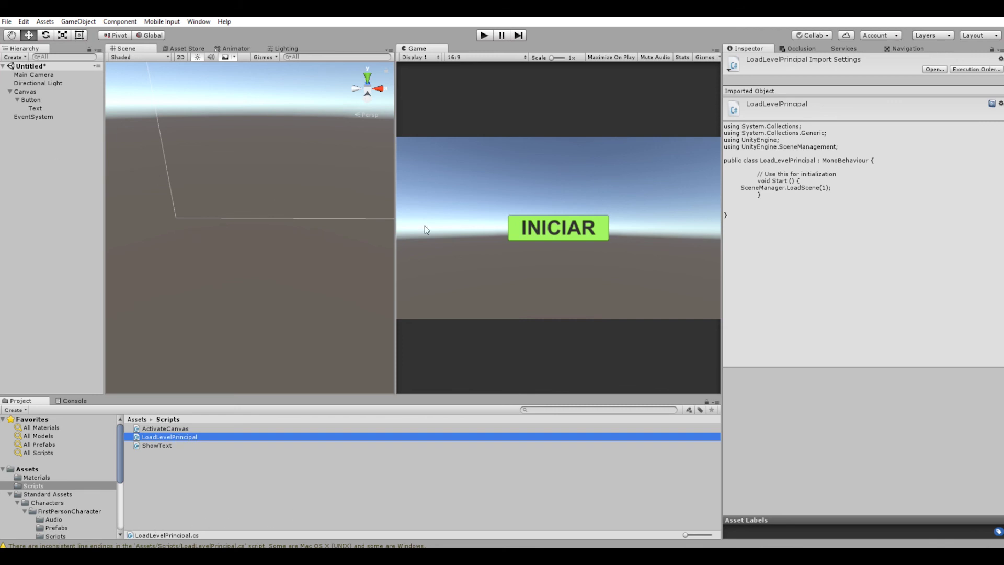
pyautogui.click(189, 466)
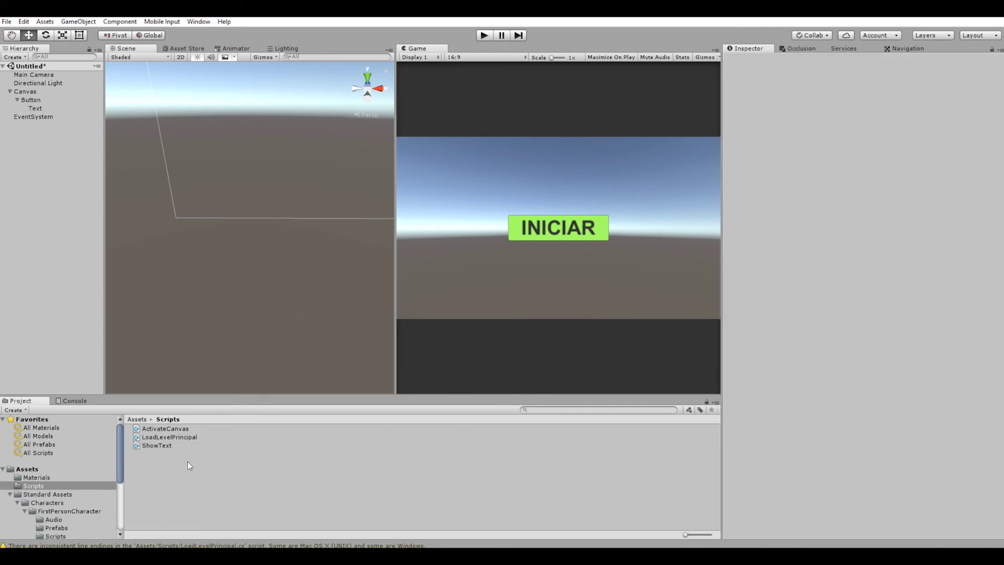
pyautogui.click(180, 438)
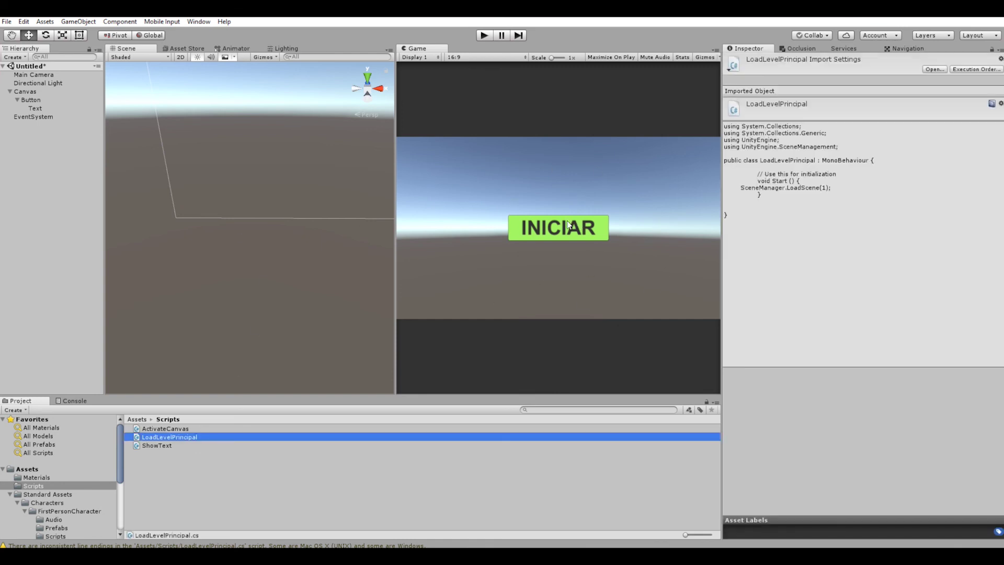
# Step: Review the INICIAR Button and Canvas settings, collapse both in the Hierarchy, and deselect
pyautogui.click(28, 100)
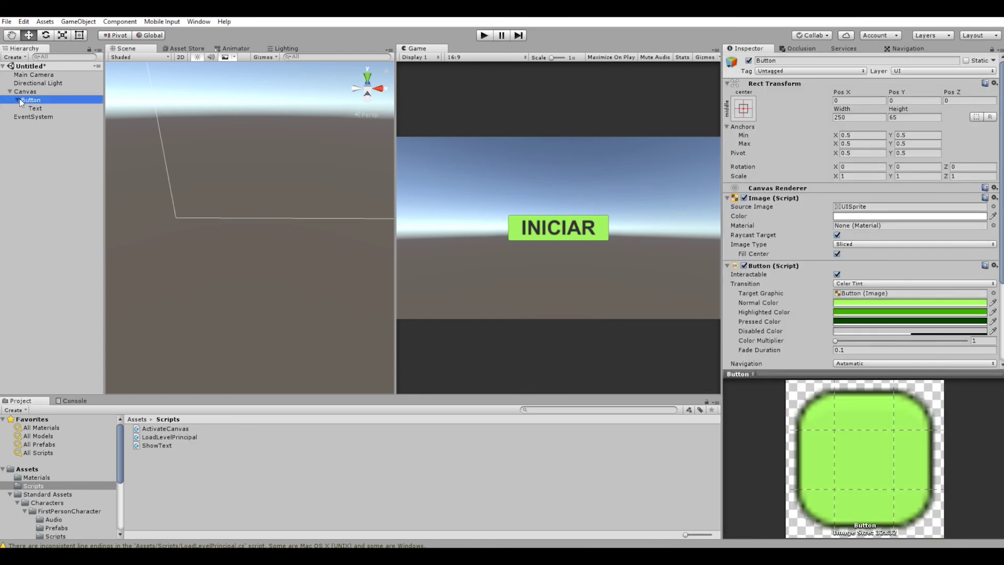
pyautogui.click(19, 99)
pyautogui.click(10, 92)
pyautogui.click(19, 91)
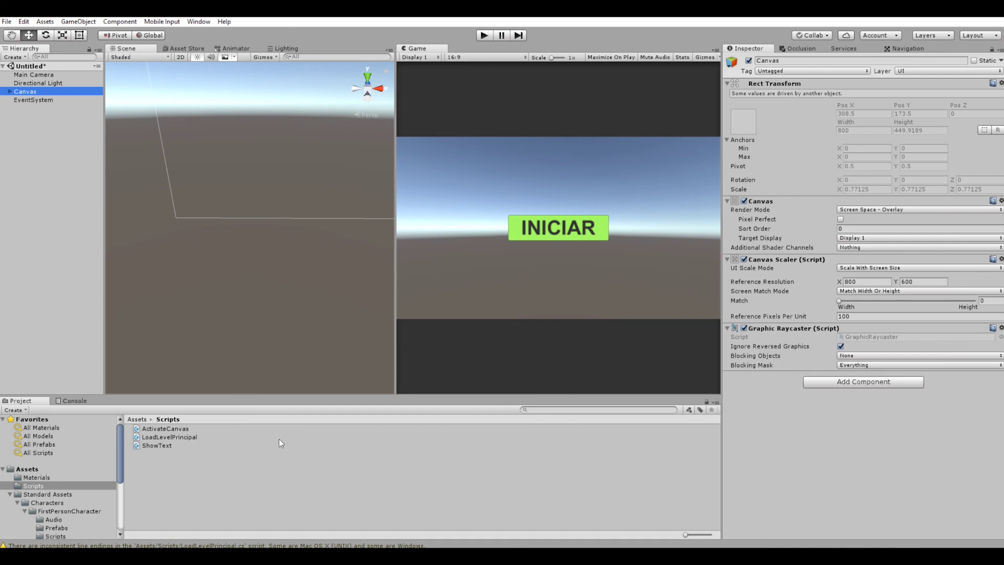
pyautogui.click(64, 220)
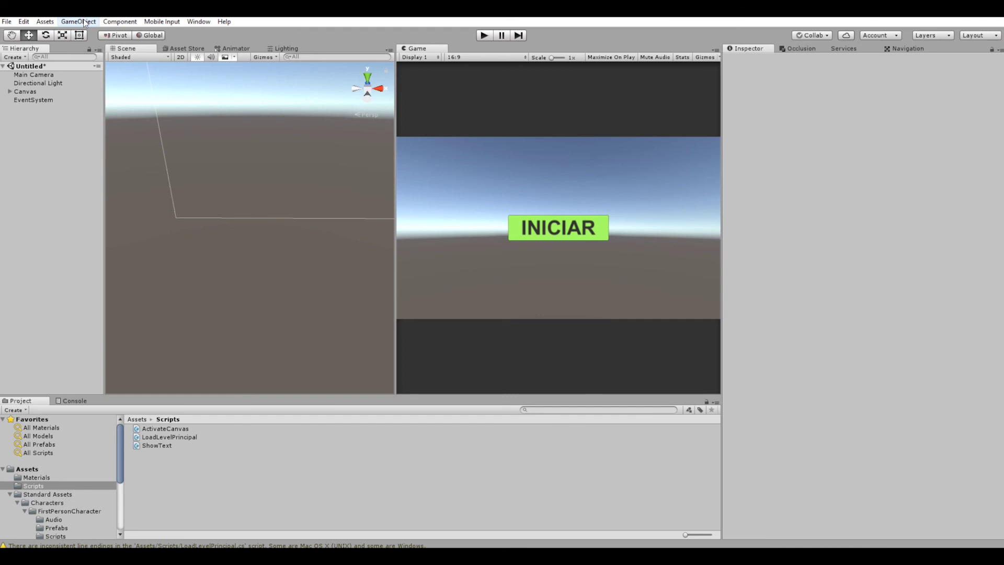
# Step: Create an empty object named LoadLevelPrincipal and attach the LoadLevelPrincipal script to it
pyautogui.click(83, 22)
pyautogui.click(42, 30)
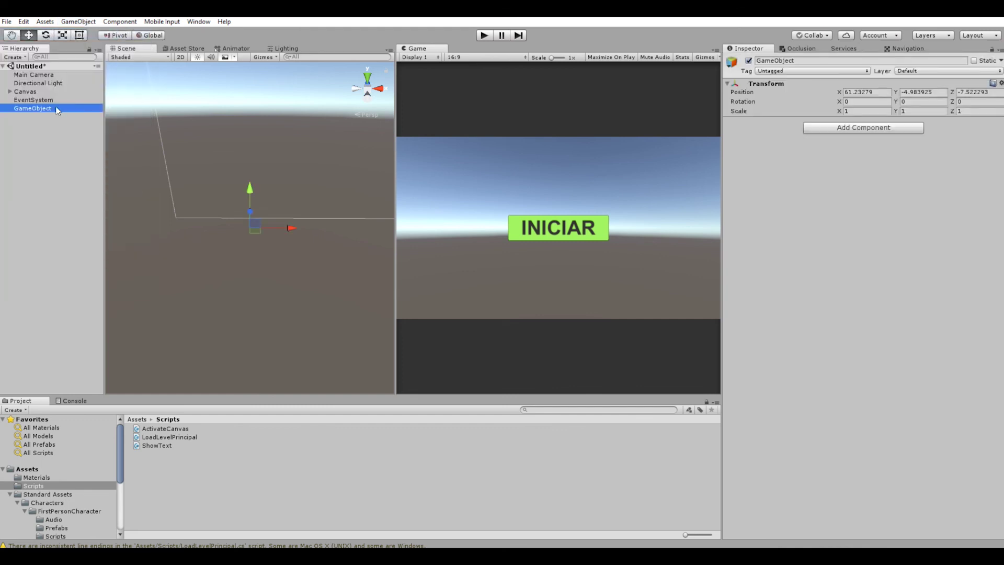
pyautogui.rightClick(41, 107)
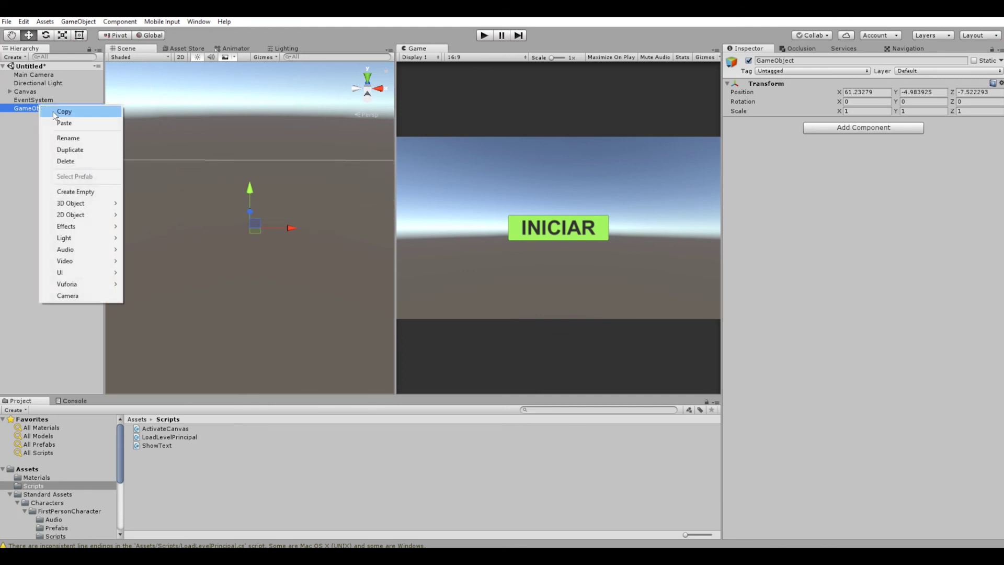
pyautogui.click(68, 138)
pyautogui.write('LoadL')
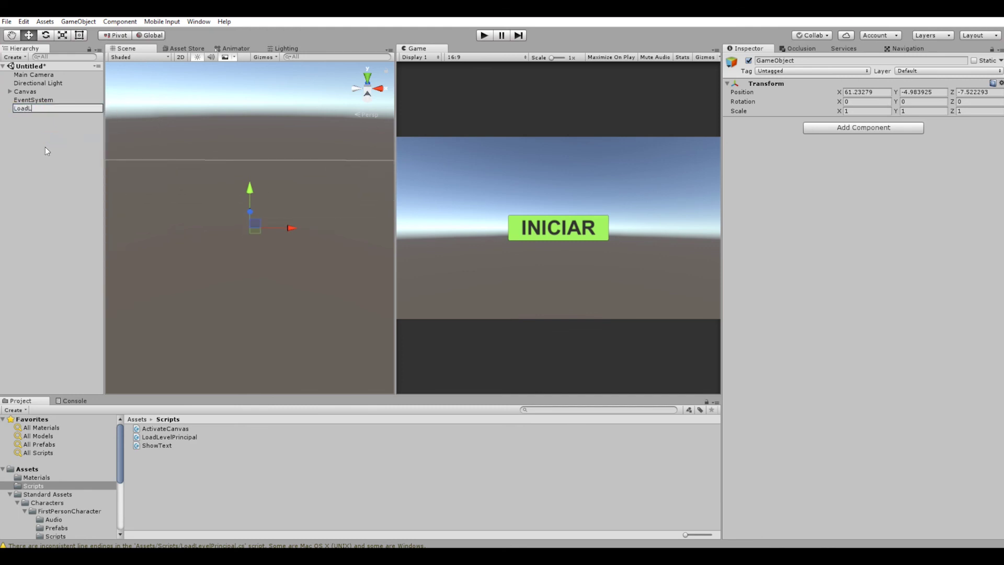
pyautogui.write('evelPrincipal')
pyautogui.press('Return')
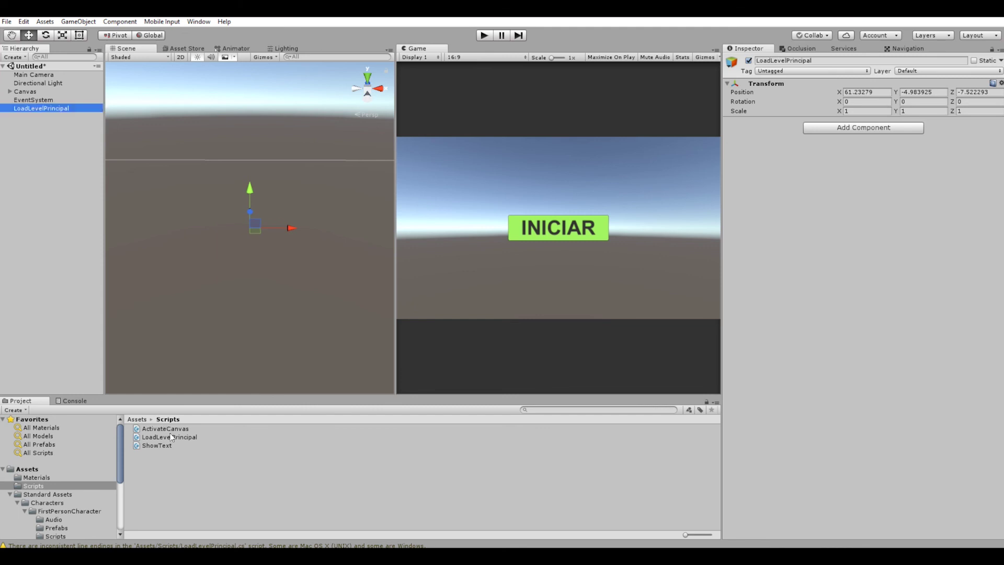
pyautogui.moveTo(167, 438); pyautogui.dragTo(842, 270)
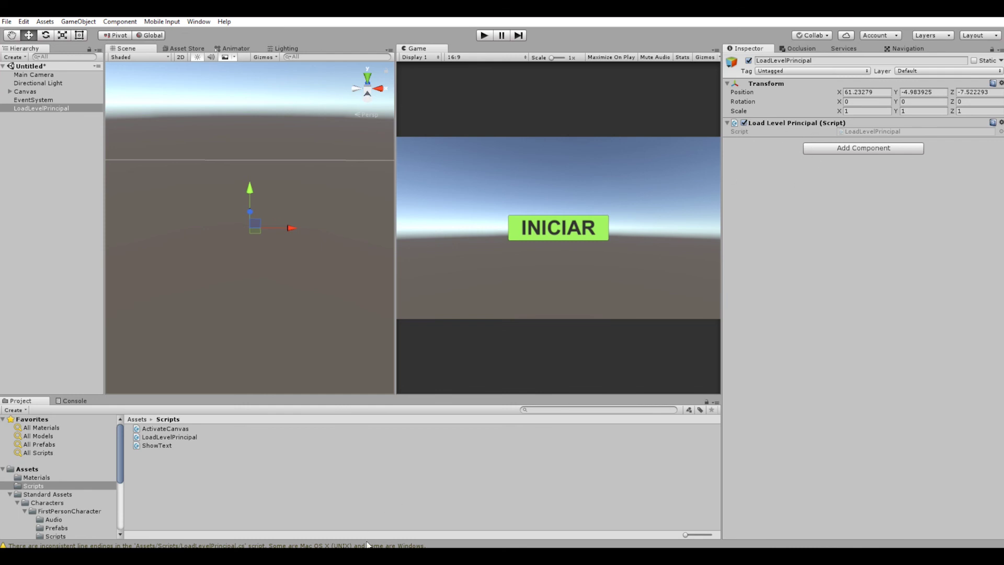
pyautogui.hotkey('alt', 'Tab')
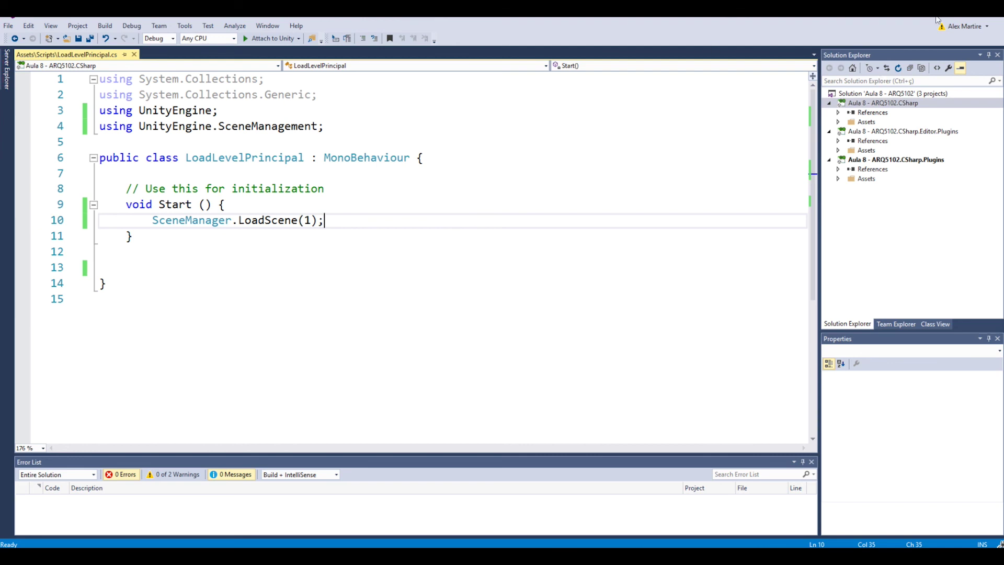
# Step: Disable the Load Level Principal (Script) component on the LoadLevelPrincipal object
pyautogui.hotkey('alt', 'Tab')
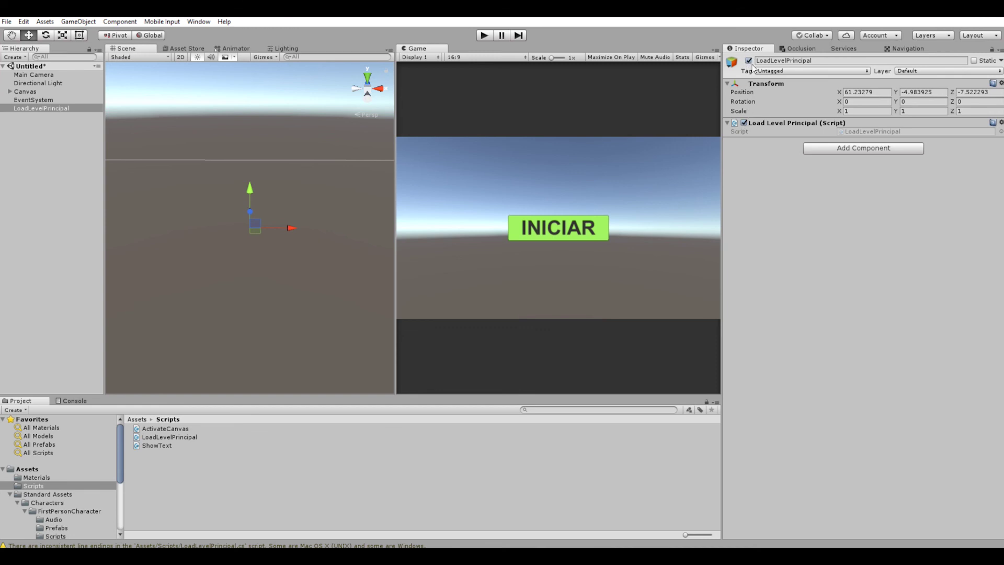
pyautogui.click(745, 123)
pyautogui.click(18, 122)
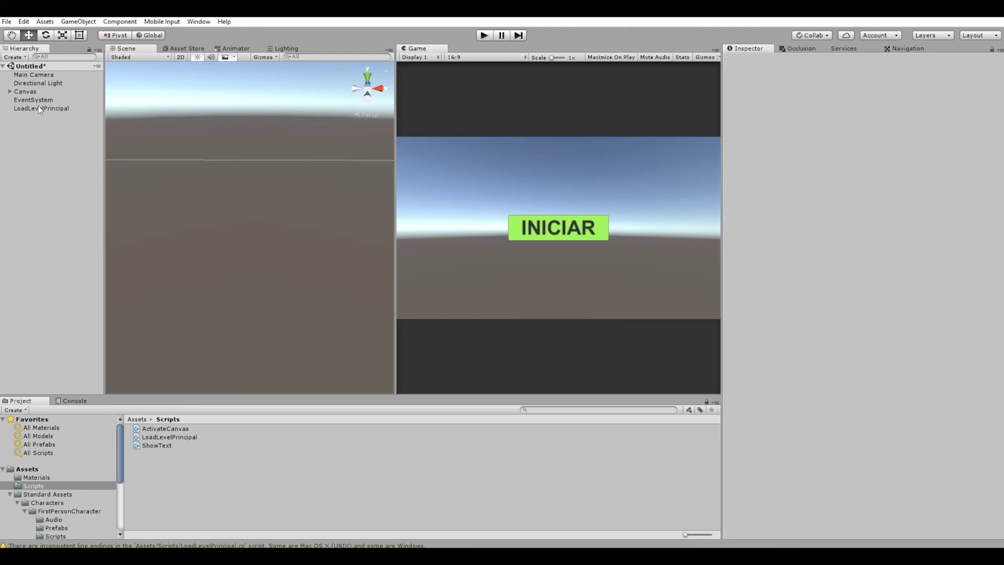
pyautogui.click(38, 108)
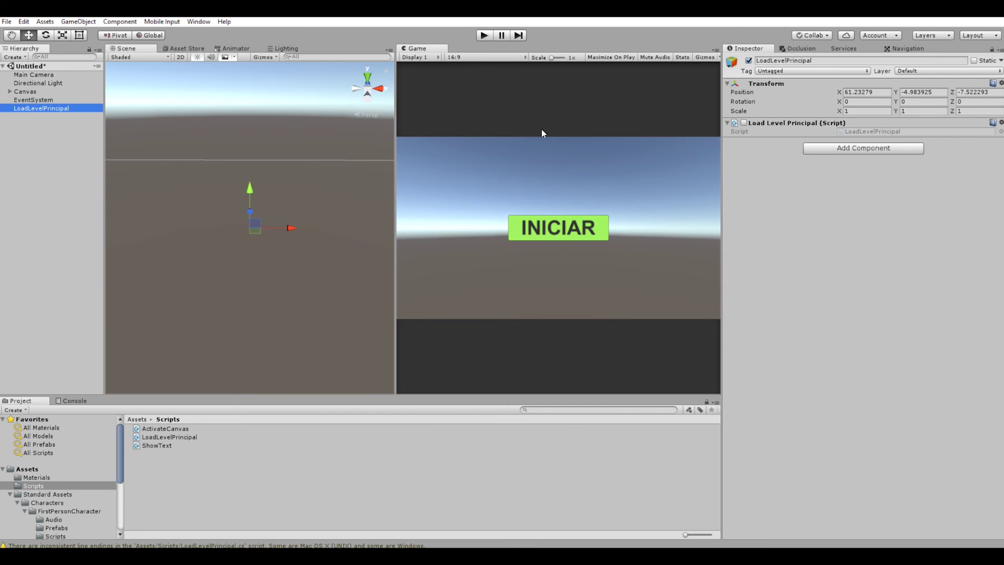
# Step: Add an On Click() entry to the INICIAR Button with LoadLevelPrincipal as its target object
pyautogui.click(10, 91)
pyautogui.click(26, 100)
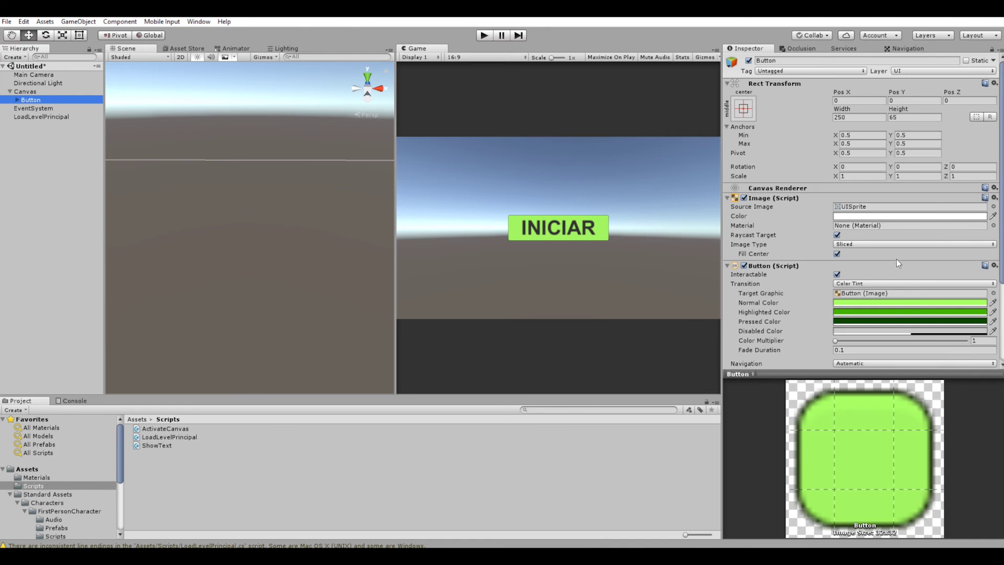
pyautogui.scroll(-3, 896, 259)
pyautogui.scroll(-2, 847, 181)
pyautogui.scroll(-1, 846, 181)
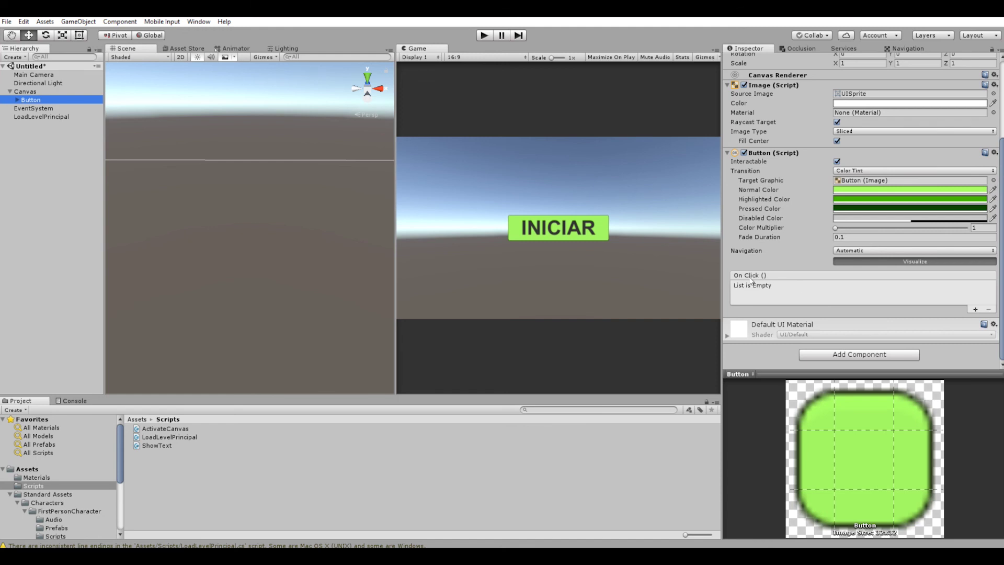
pyautogui.click(975, 309)
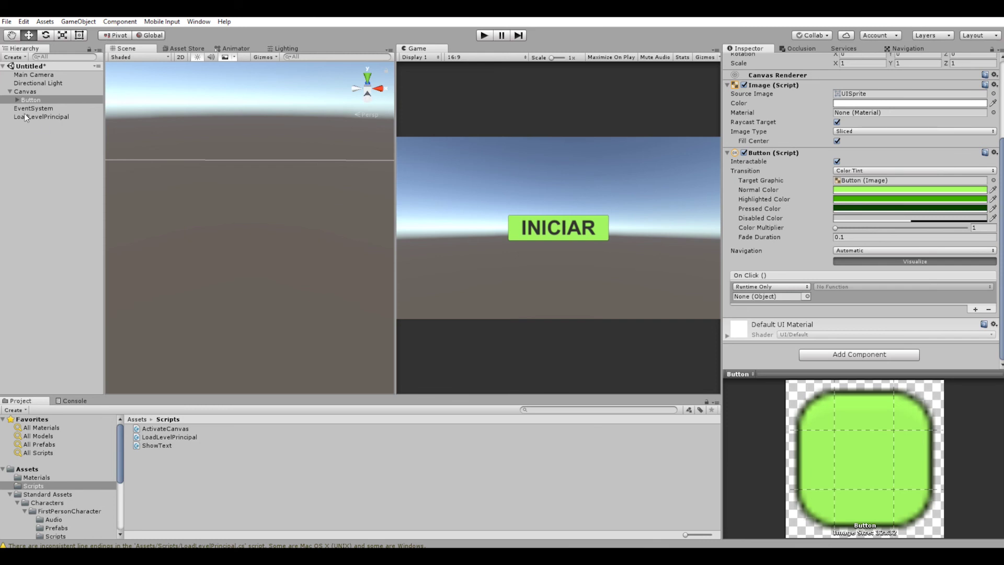
pyautogui.moveTo(25, 117); pyautogui.dragTo(779, 302)
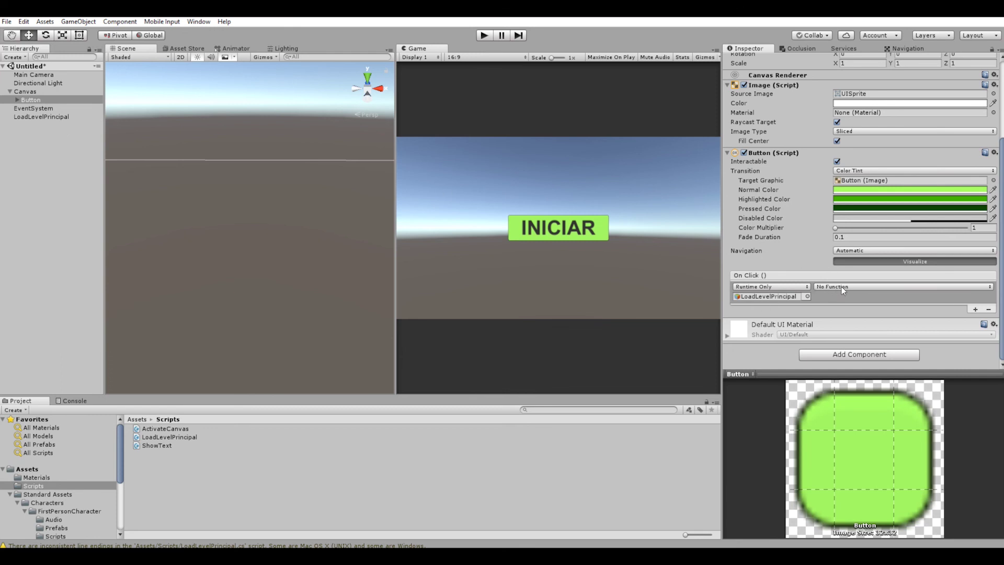
# Step: Set the On Click function to LoadLevelPrincipal > bool enabled with its checkbox ticked
pyautogui.click(868, 287)
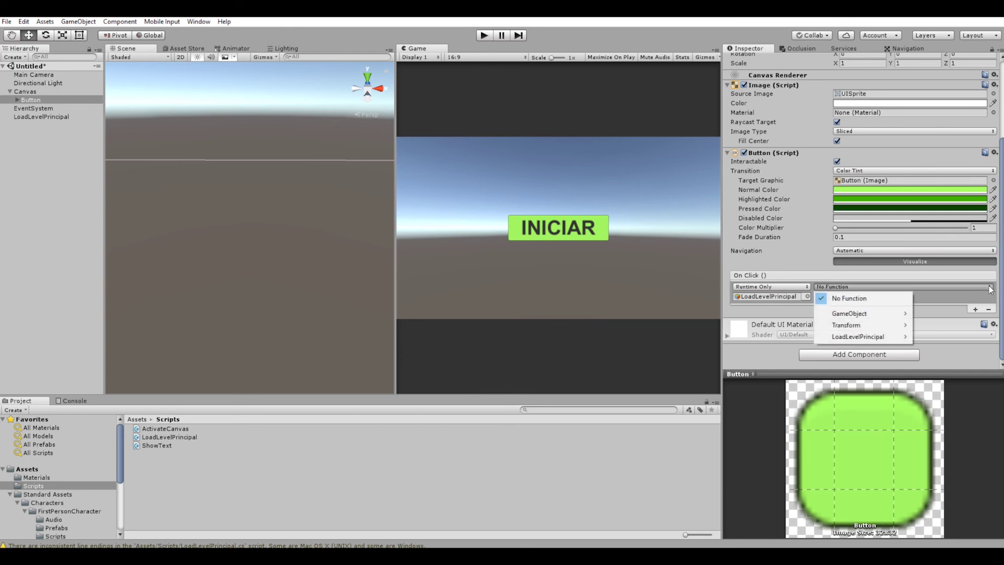
pyautogui.moveTo(874, 338)
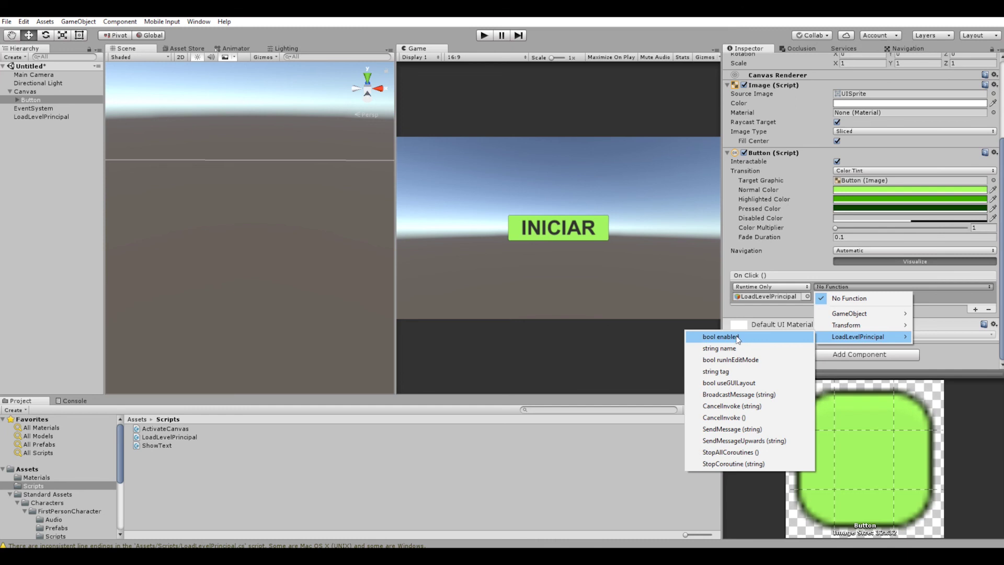
pyautogui.click(729, 337)
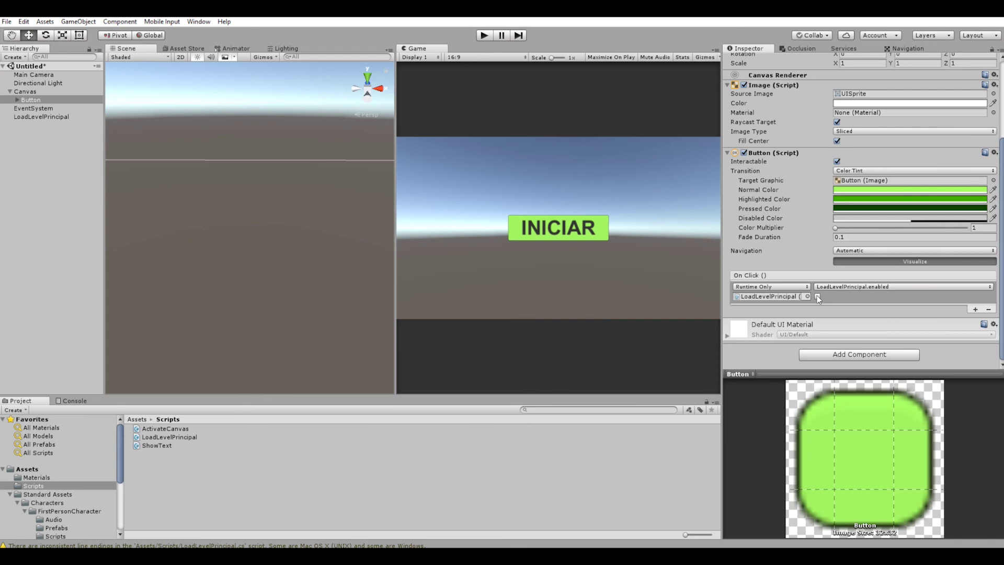
pyautogui.click(818, 297)
# Step: Play-test the scene, press INICIAR, then stop play mode
pyautogui.doubleClick(783, 297)
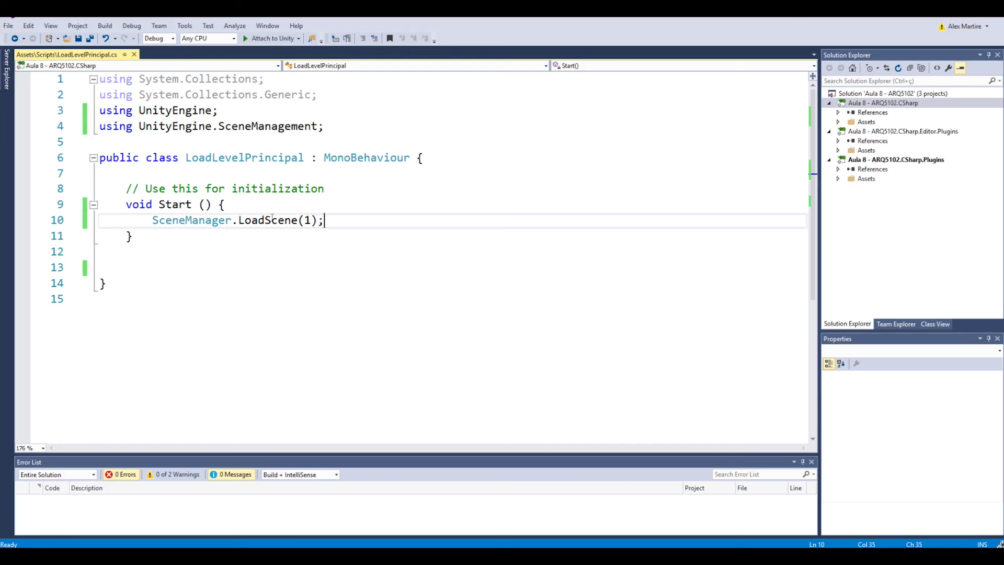
pyautogui.moveTo(298, 219)
pyautogui.hotkey('alt', 'Tab')
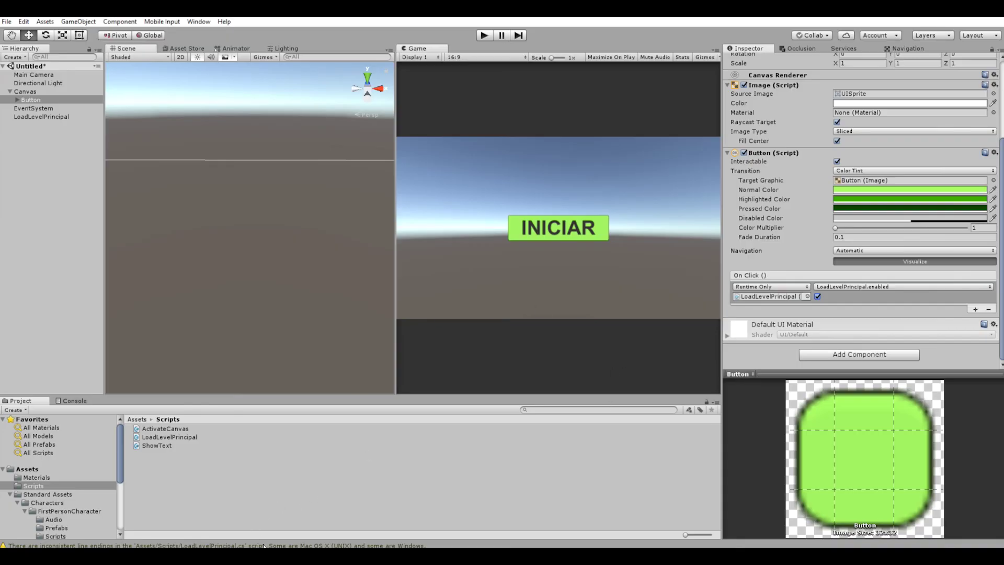
pyautogui.click(484, 36)
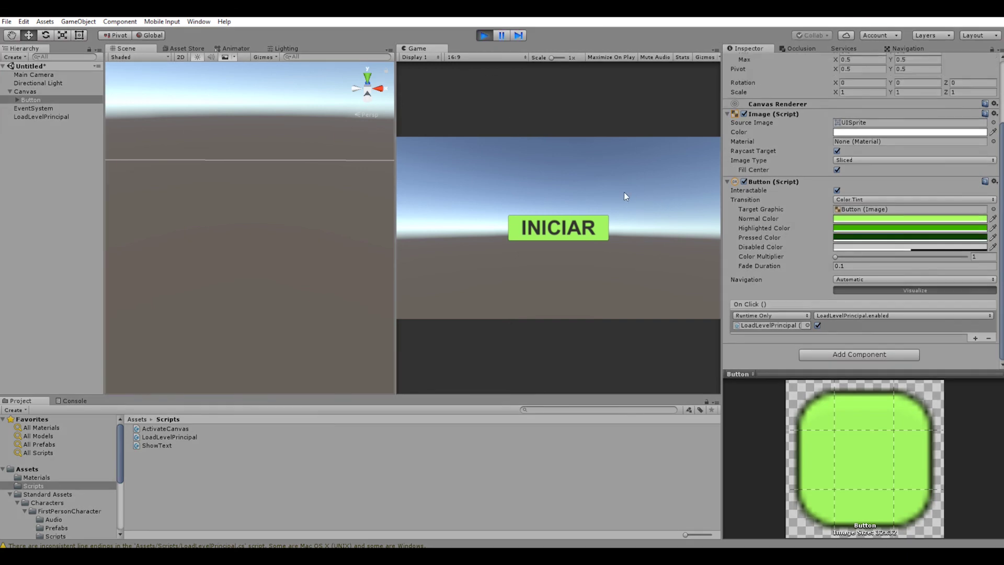
pyautogui.click(561, 227)
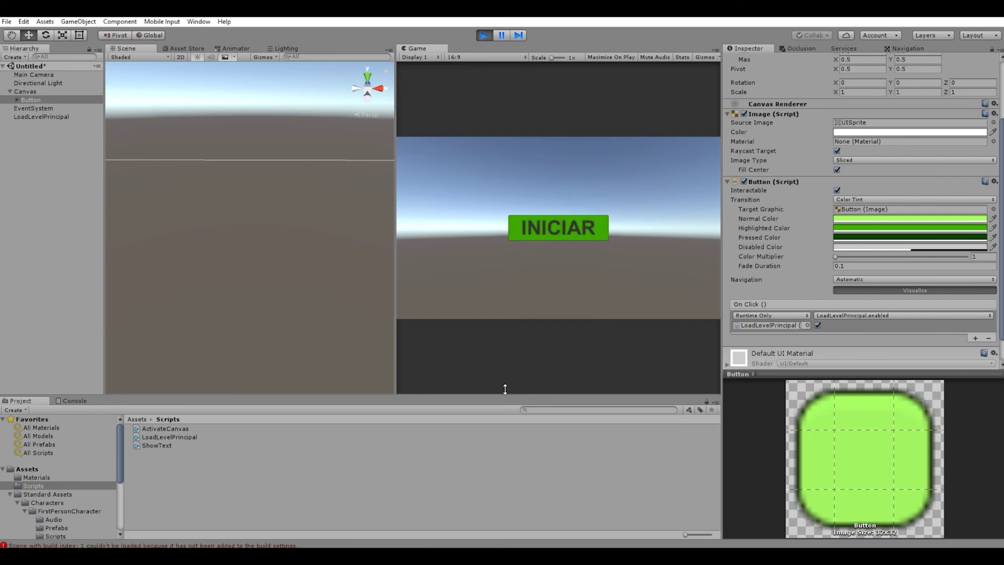
pyautogui.click(484, 36)
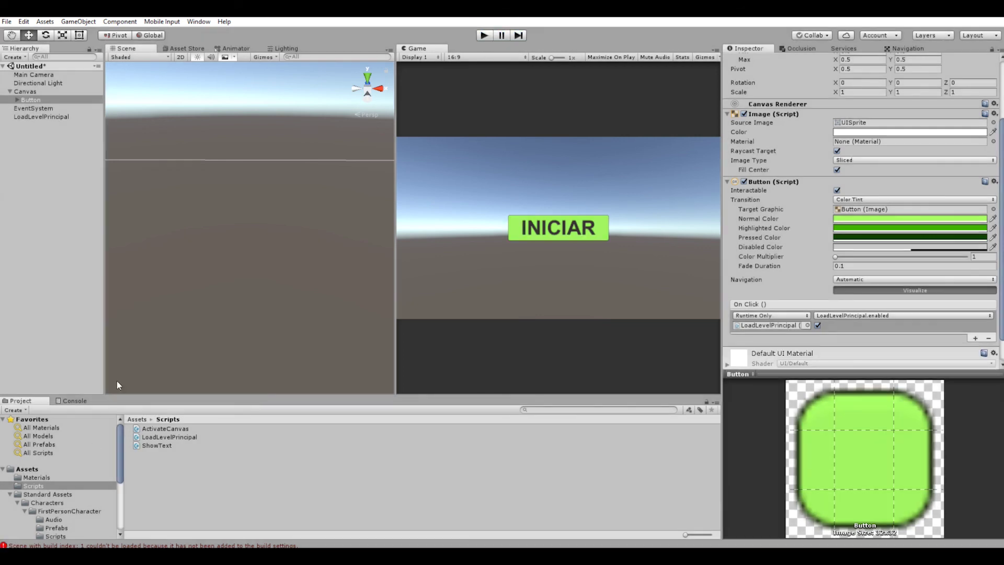
# Step: Filter the Console to show only the error that scene index 1 isn't in build settings
pyautogui.click(74, 401)
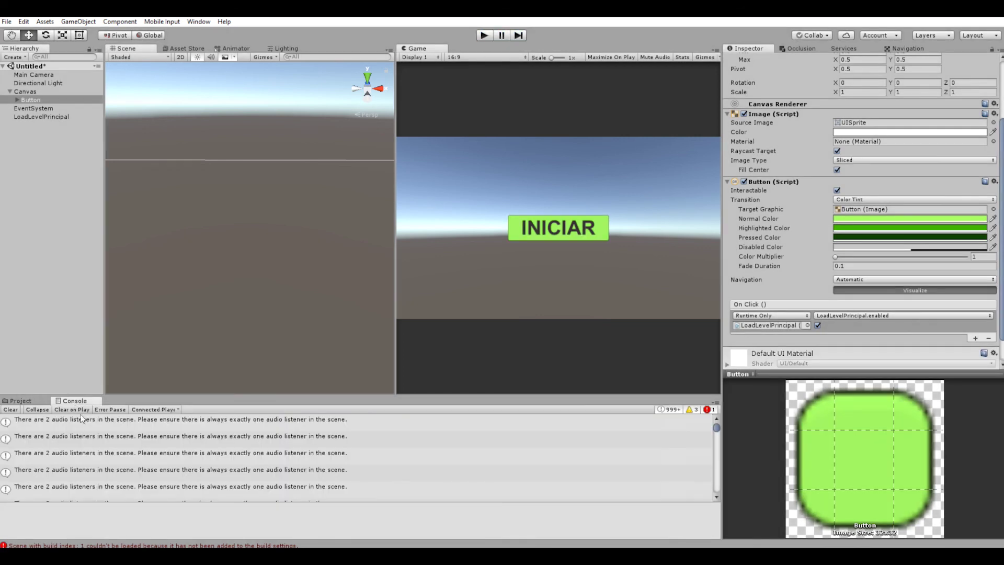
pyautogui.click(677, 410)
pyautogui.click(690, 409)
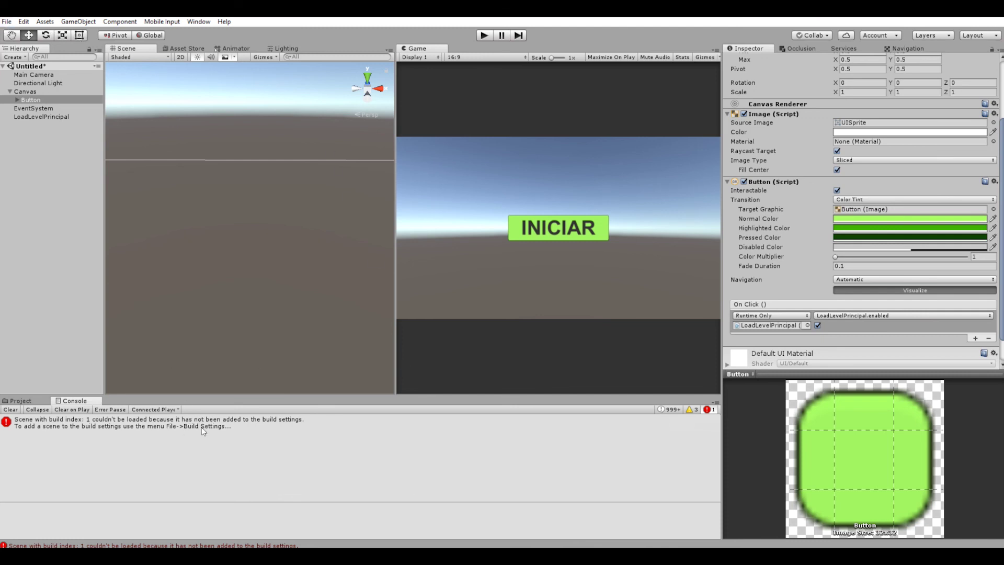
pyautogui.click(7, 22)
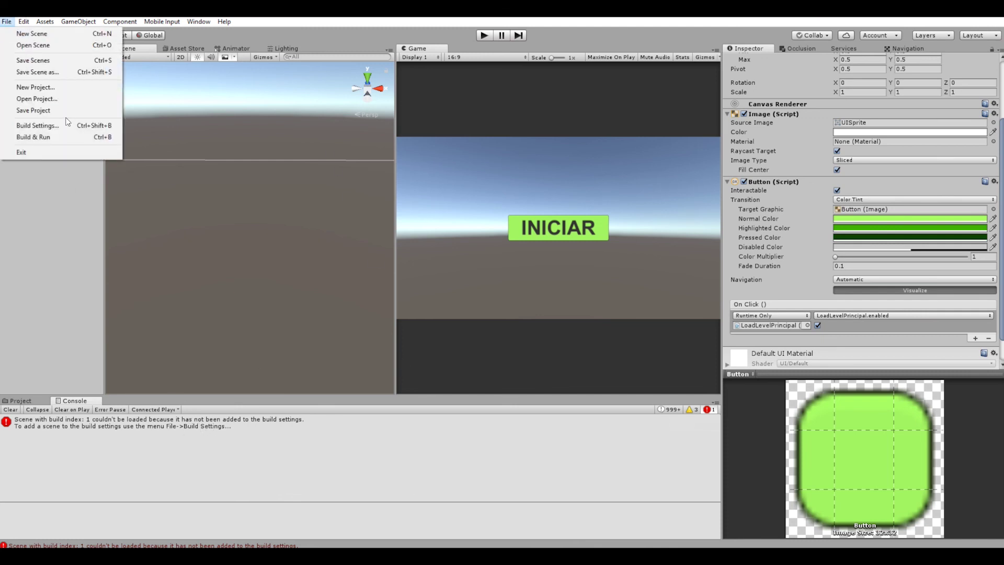
# Step: Look at Build Settings and close it without changes
pyautogui.click(50, 129)
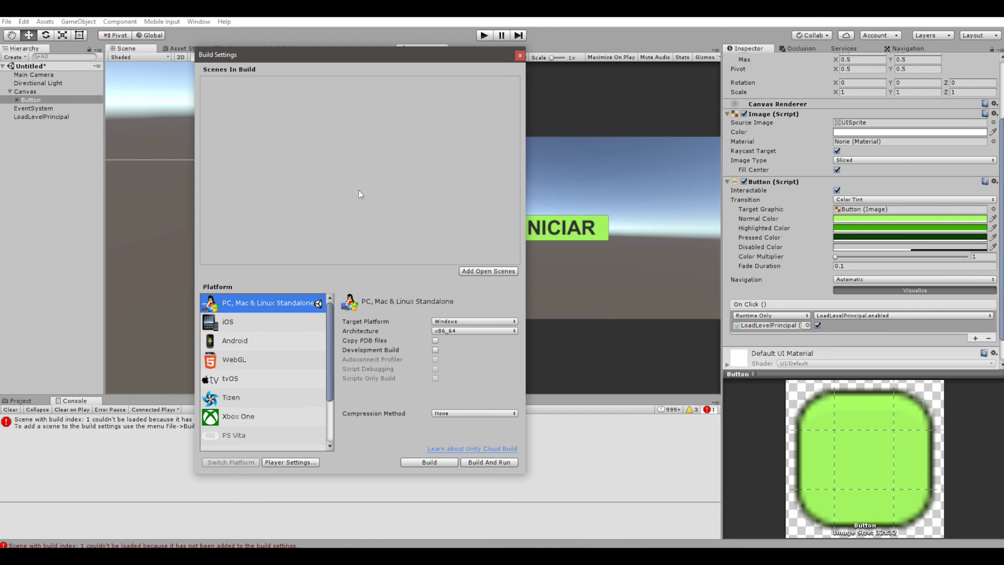
pyautogui.click(520, 55)
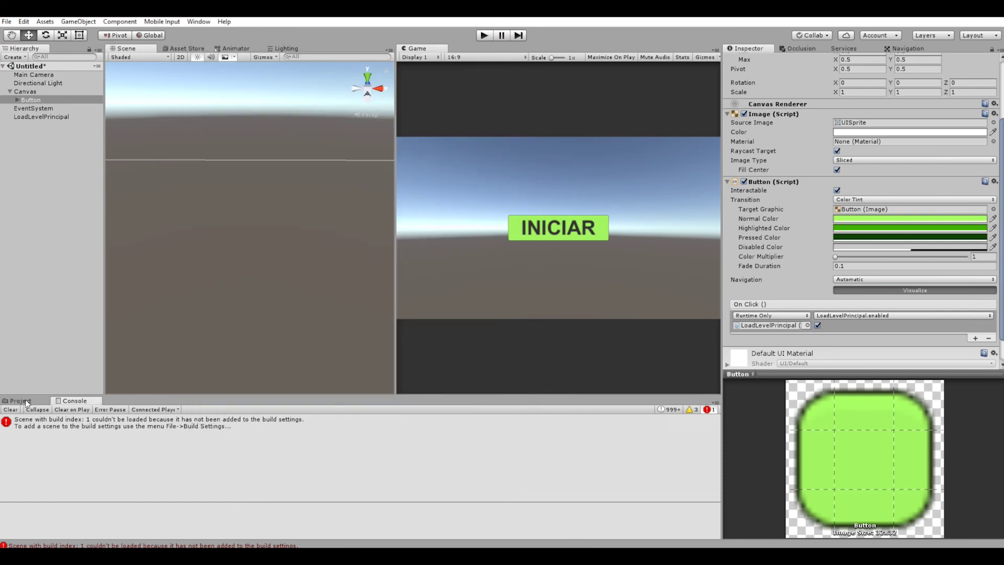
pyautogui.click(26, 401)
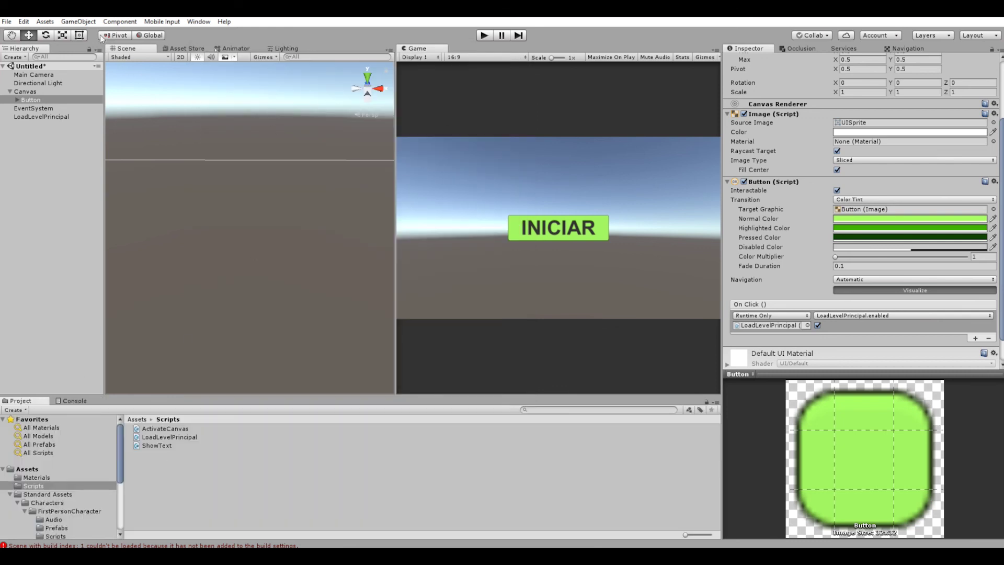
# Step: Save the scene as 'Menu' and view it in the Assets folder beside Museu
pyautogui.click(7, 22)
pyautogui.click(43, 73)
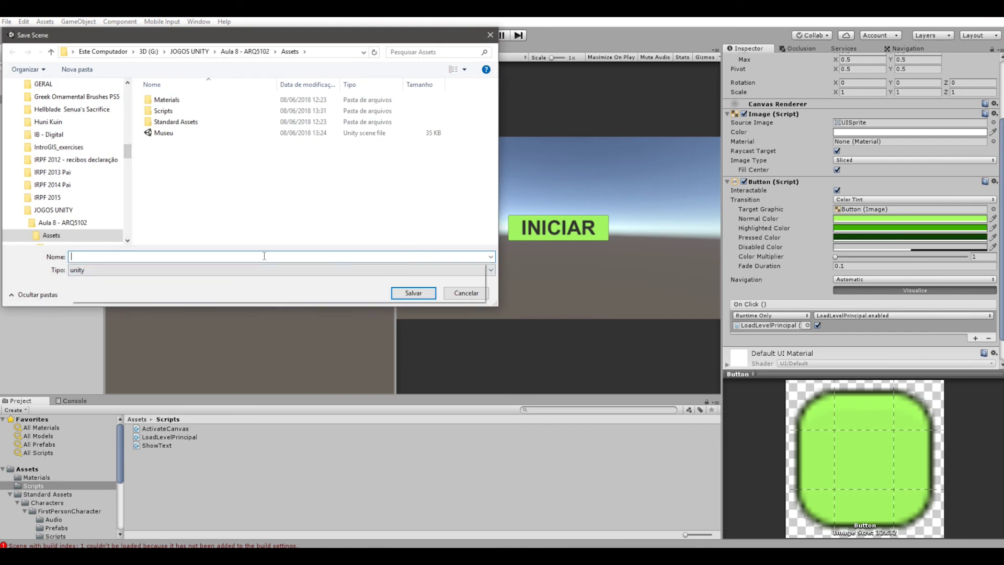
pyautogui.write('Menu')
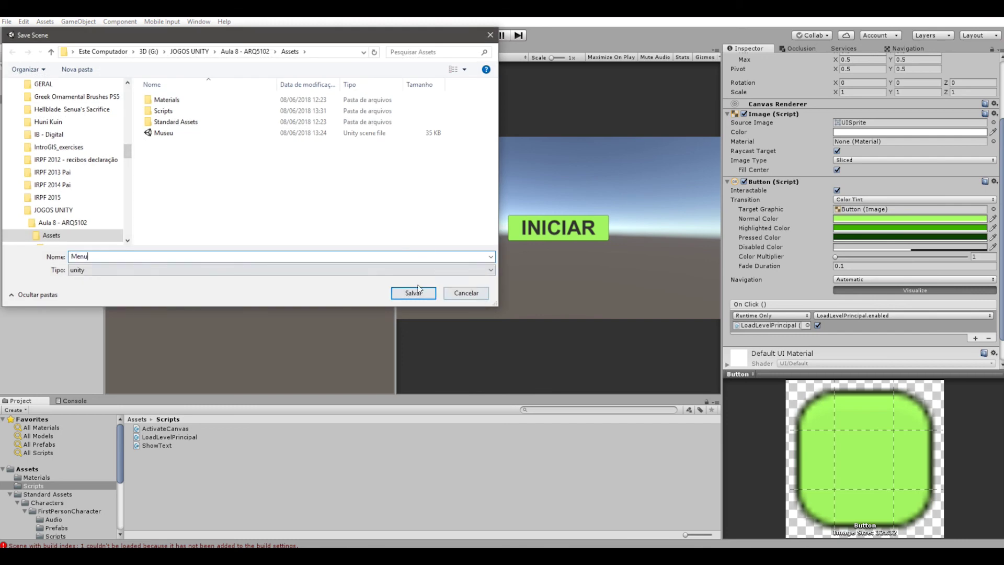
pyautogui.click(413, 292)
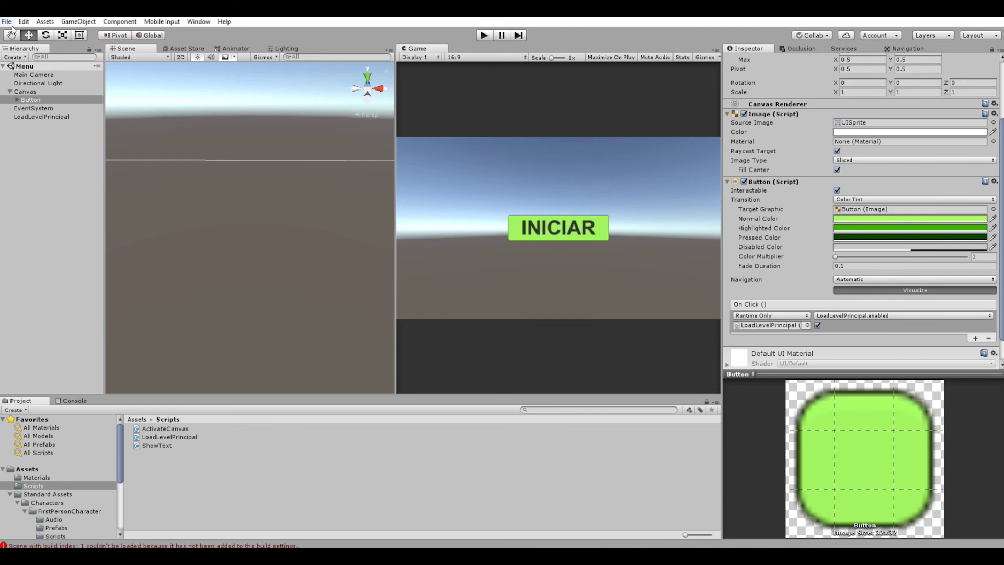
pyautogui.click(136, 419)
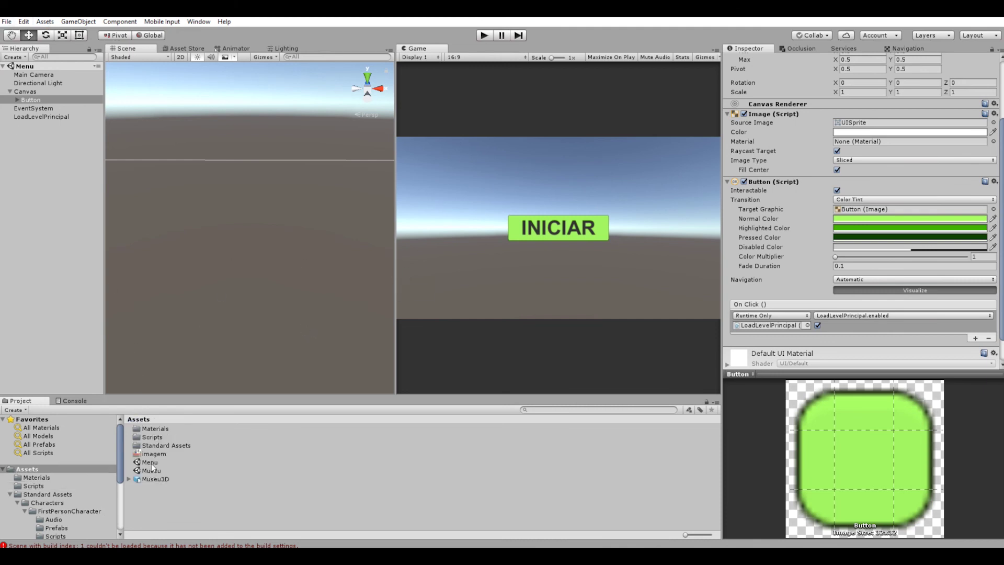
# Step: In Build Settings, add Menu as scene 0 and Museu as scene 1, then close it
pyautogui.click(6, 22)
pyautogui.click(58, 128)
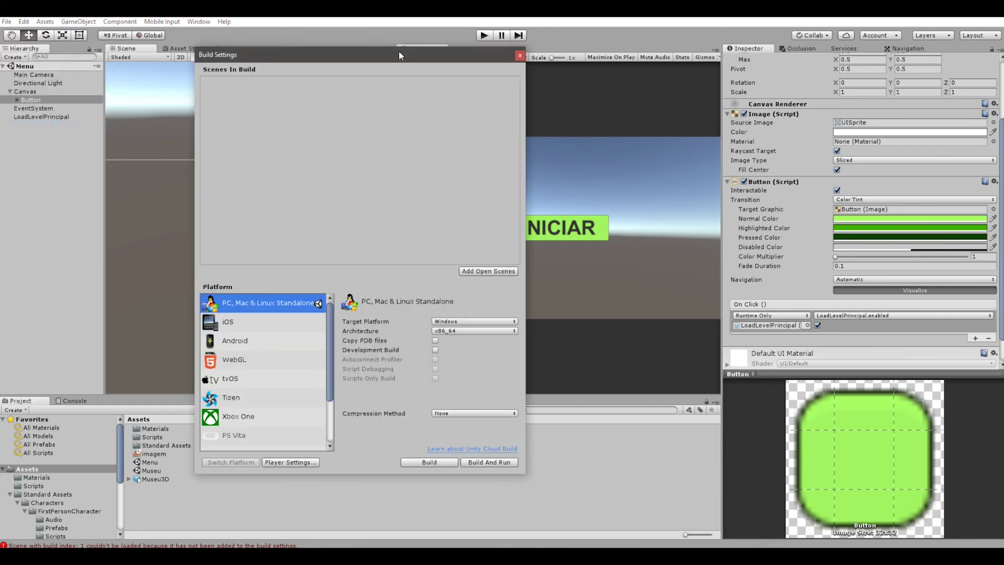
pyautogui.moveTo(400, 56); pyautogui.dragTo(580, 105)
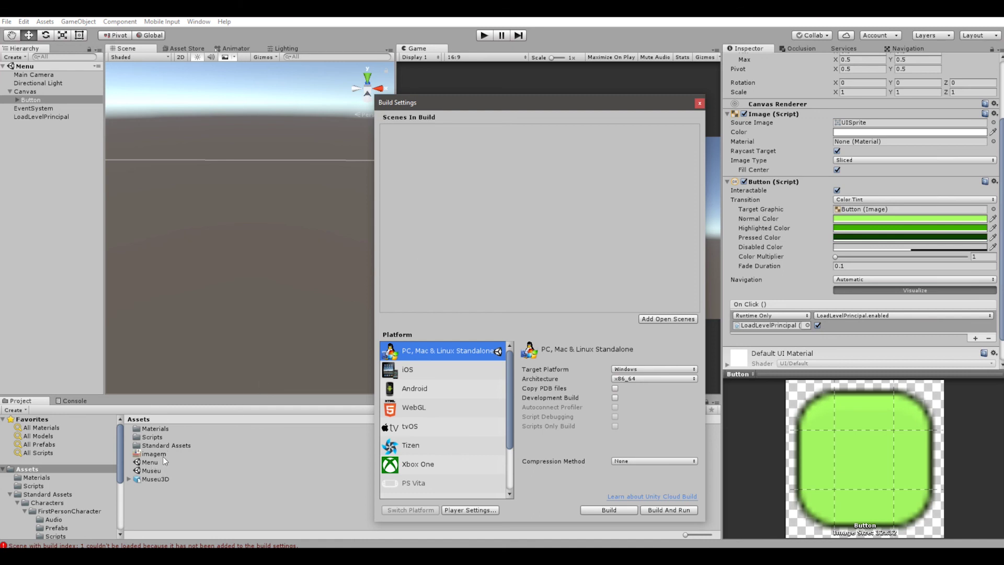
pyautogui.moveTo(150, 462)
pyautogui.mouseDown()
pyautogui.moveTo(460, 211)
pyautogui.moveTo(482, 158)
pyautogui.mouseUp()
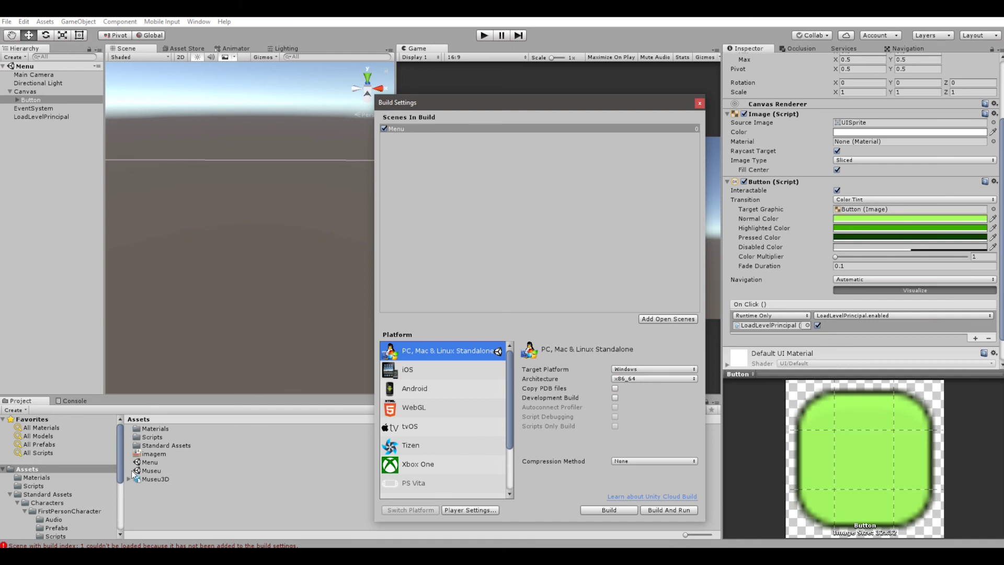
pyautogui.moveTo(151, 471); pyautogui.dragTo(500, 228)
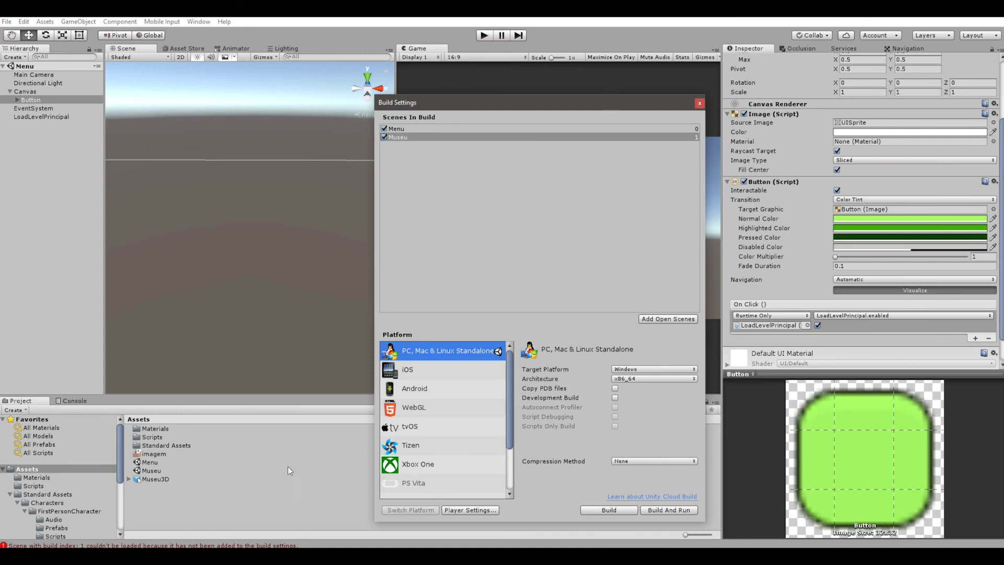
pyautogui.click(71, 401)
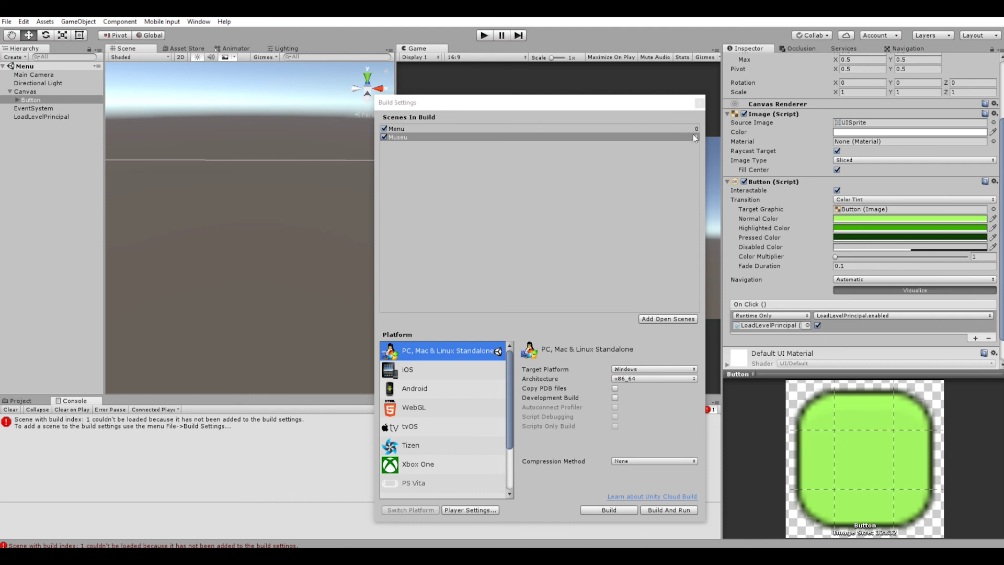
pyautogui.click(699, 103)
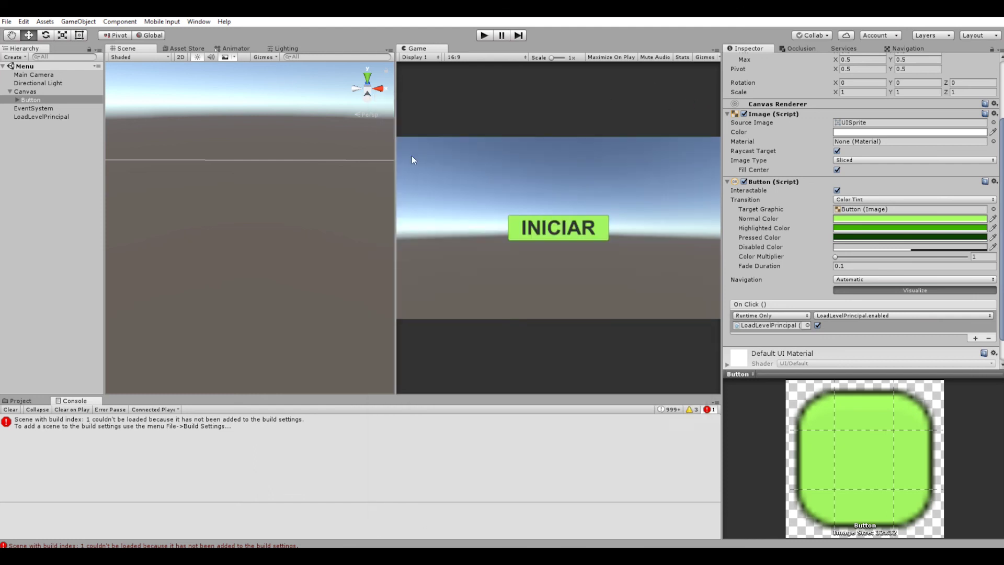
pyautogui.click(7, 21)
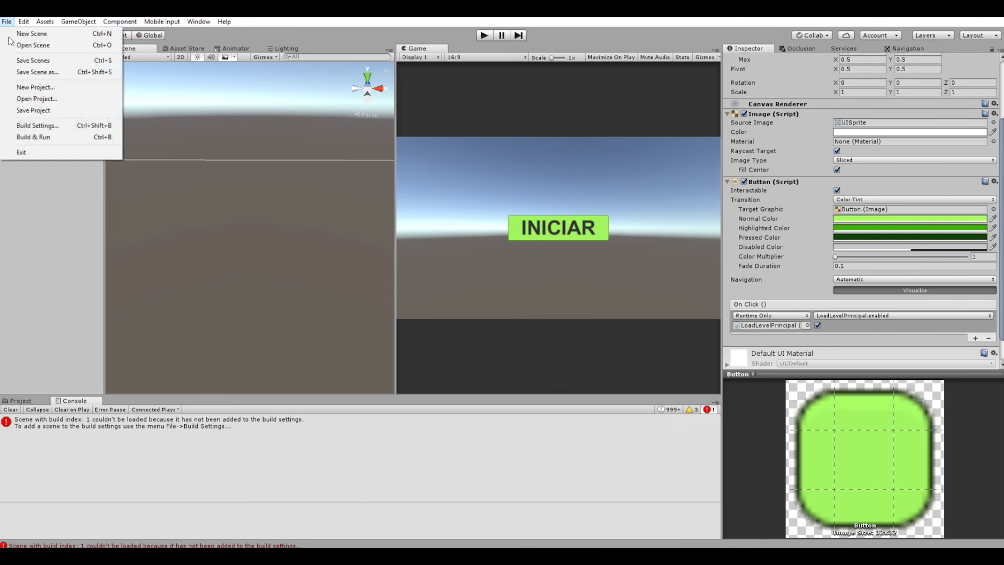
# Step: Save the Menu scene and play it, pressing INICIAR to load the Museu scene
pyautogui.click(33, 61)
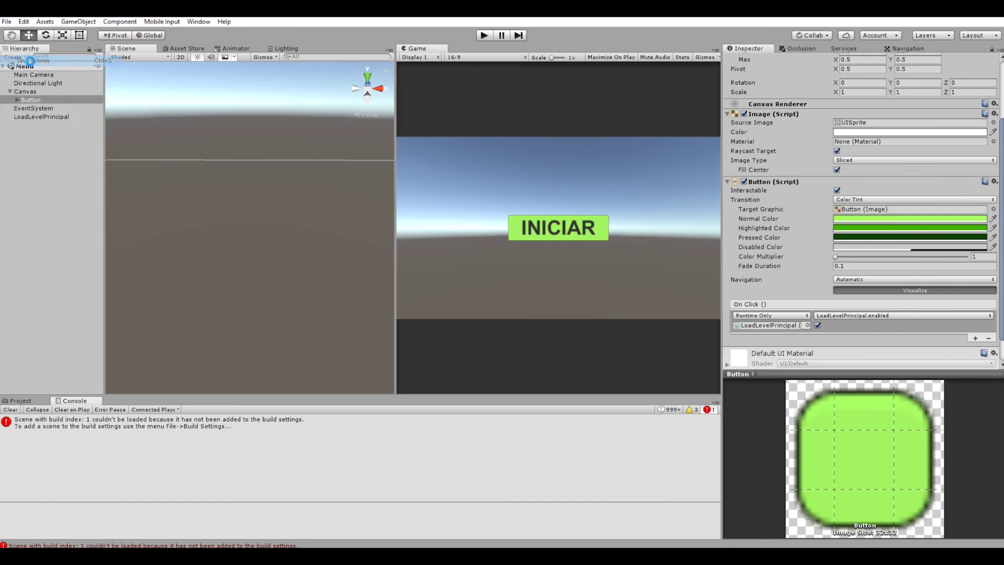
pyautogui.click(484, 36)
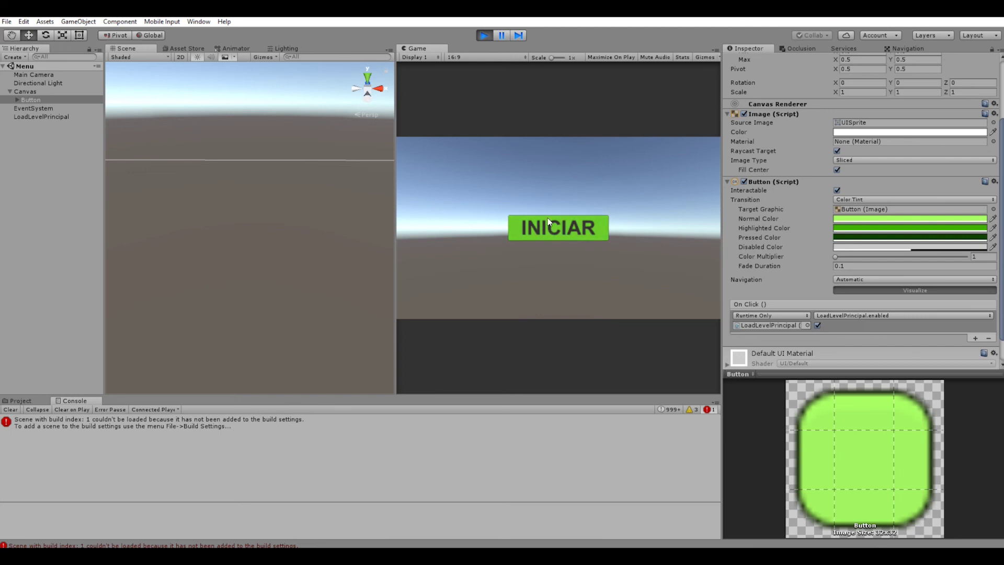
pyautogui.click(573, 226)
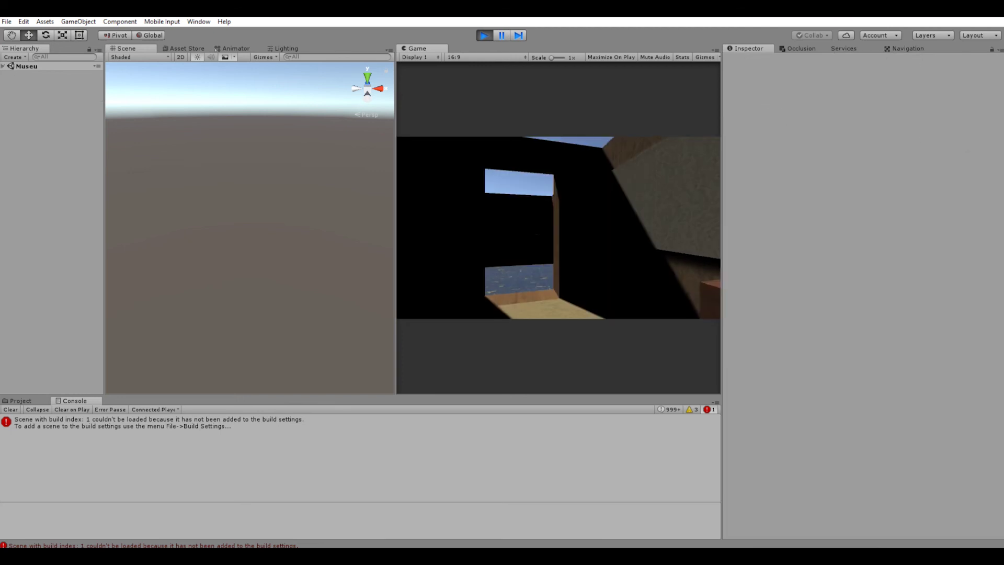
# Step: Walk the player through the museum doorways with W, then stop play mode
pyautogui.press('w')
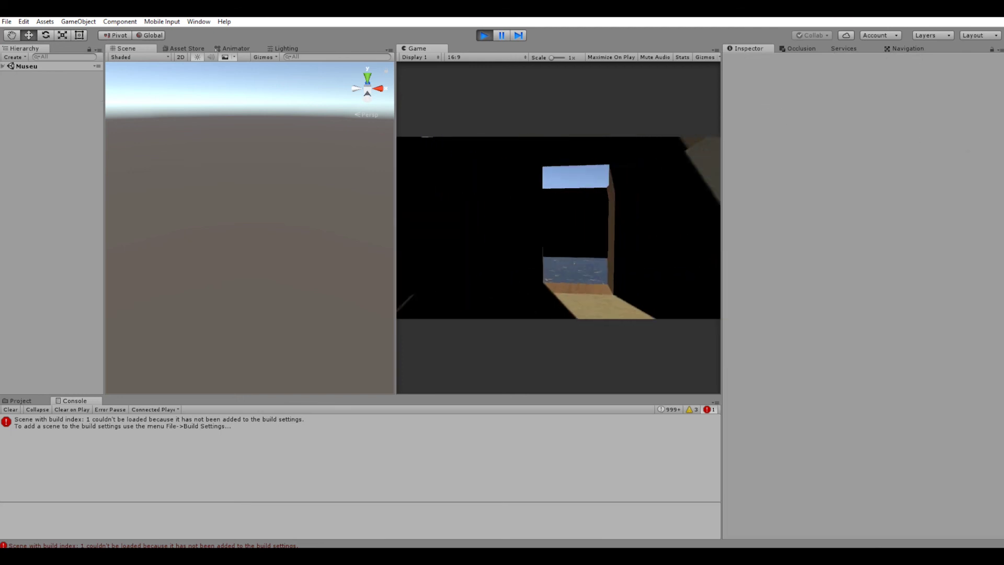
pyautogui.press('w')
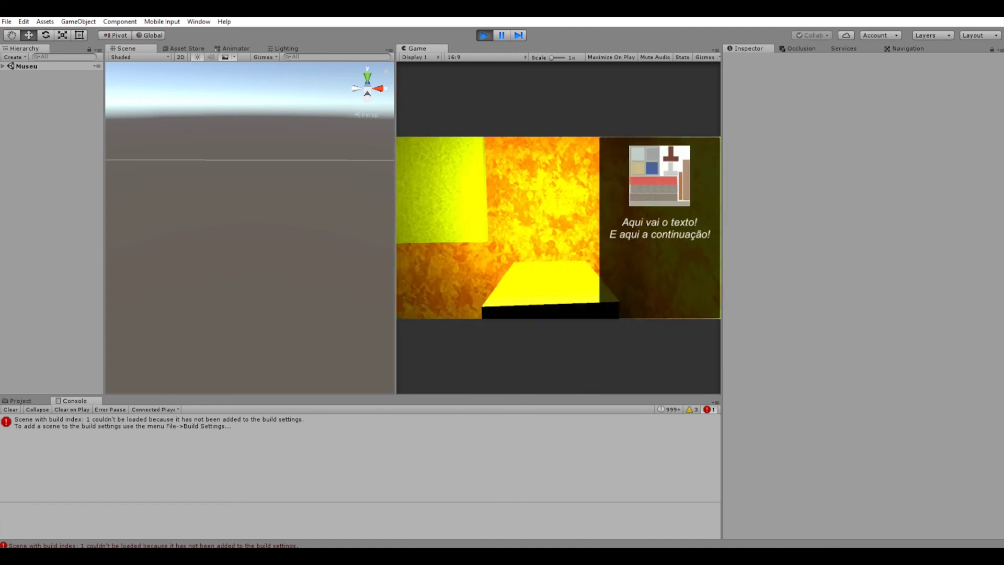
pyautogui.press('w')
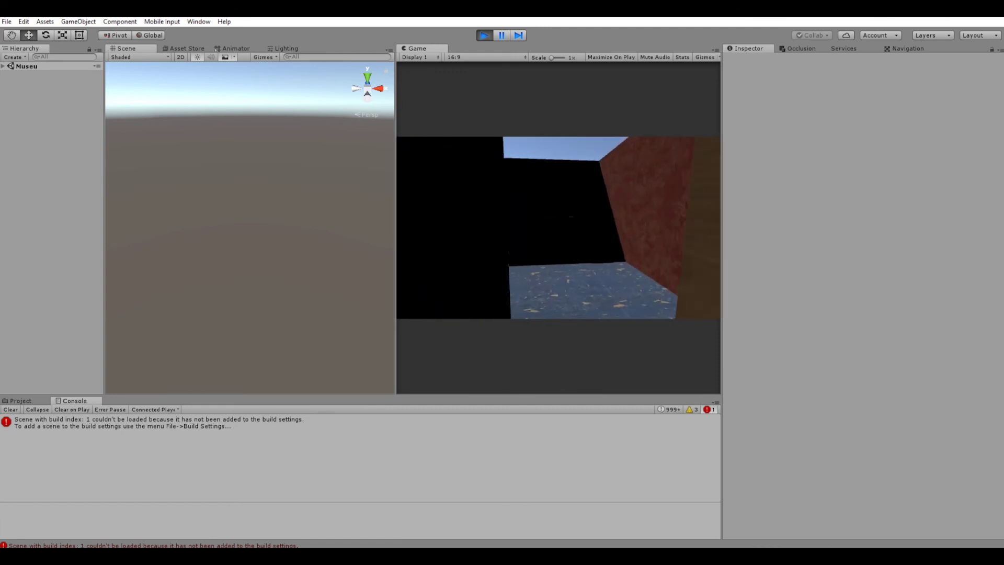
pyautogui.press('w')
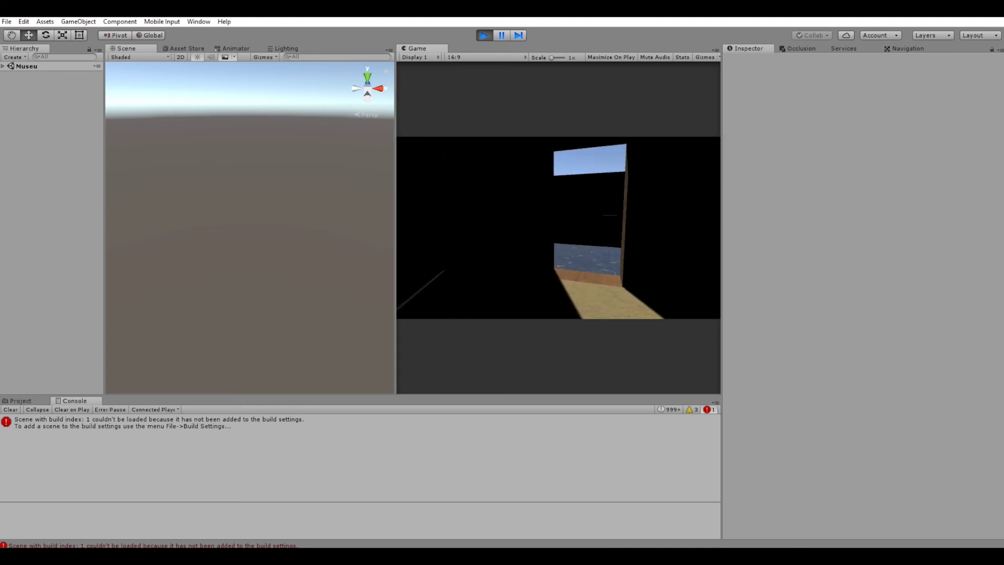
pyautogui.click(485, 36)
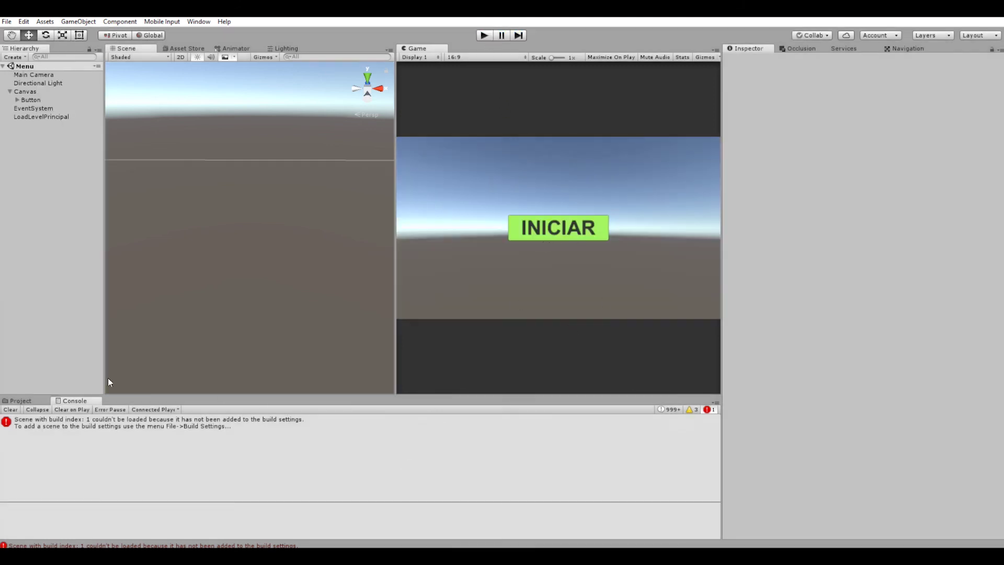
# Step: Open the Museu scene and review its Lighting settings, showing Auto Generate on and no baked lightmaps
pyautogui.click(21, 401)
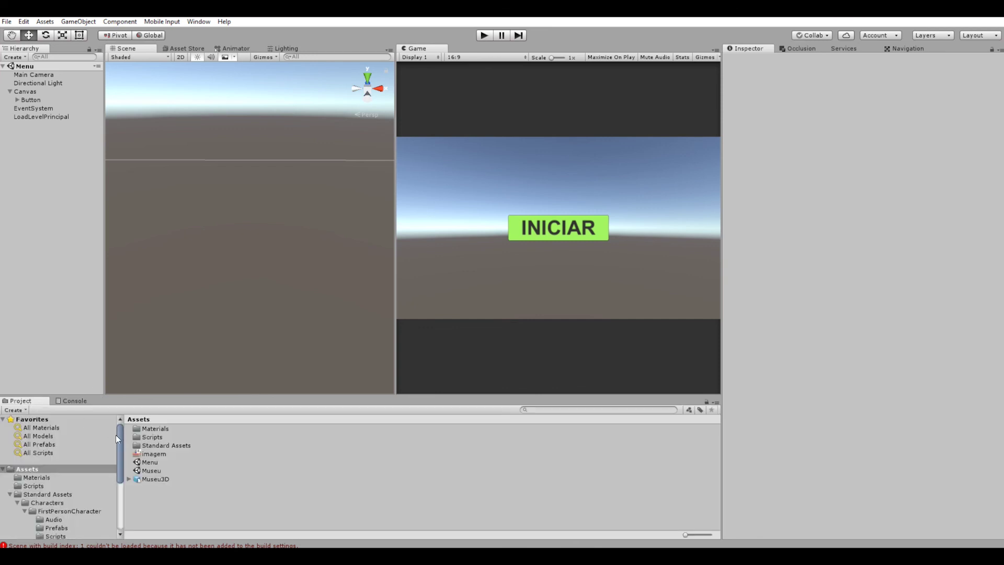
pyautogui.doubleClick(152, 470)
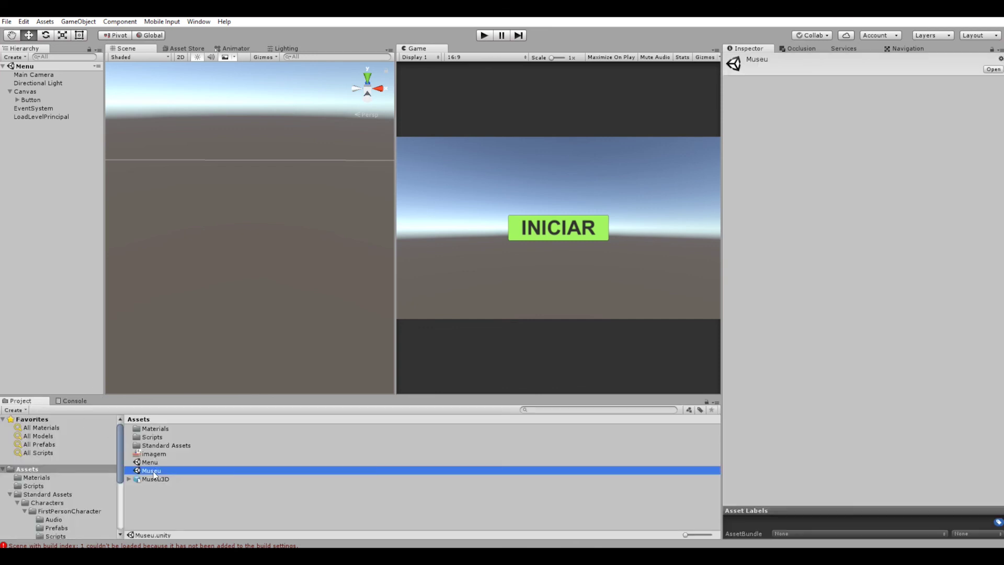
pyautogui.click(284, 48)
pyautogui.moveTo(393, 247); pyautogui.dragTo(417, 246)
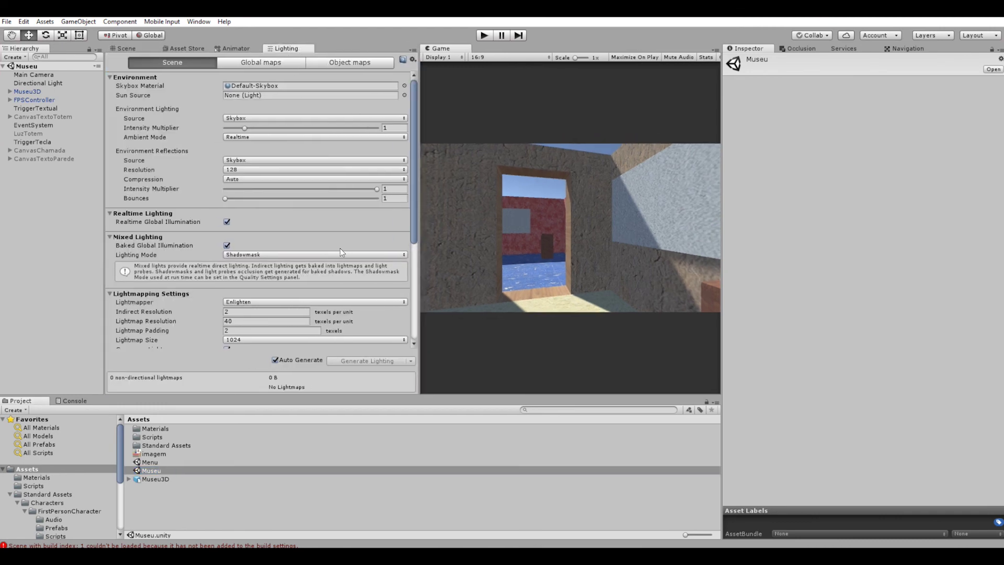
pyautogui.scroll(-3, 337, 270)
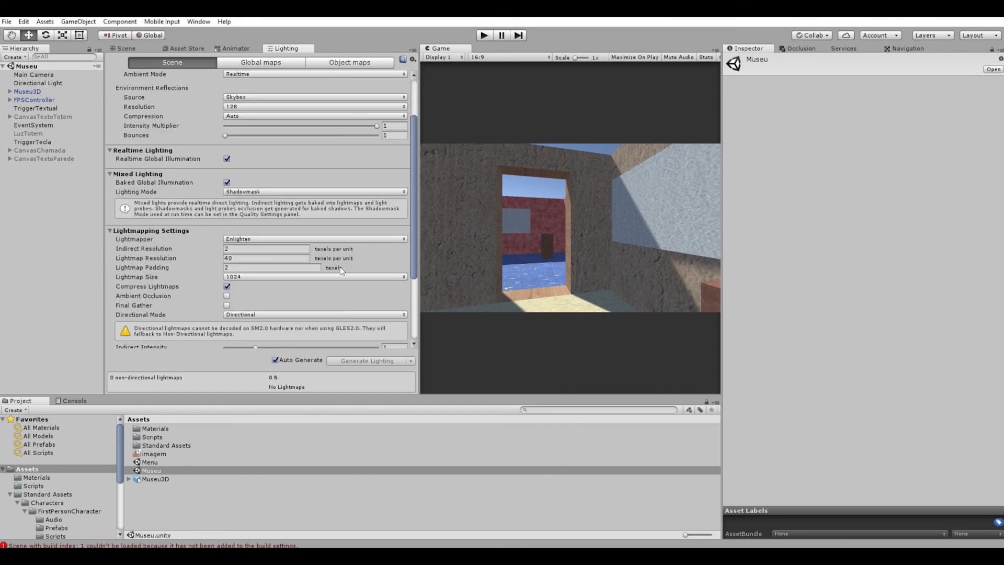
pyautogui.scroll(-2, 340, 267)
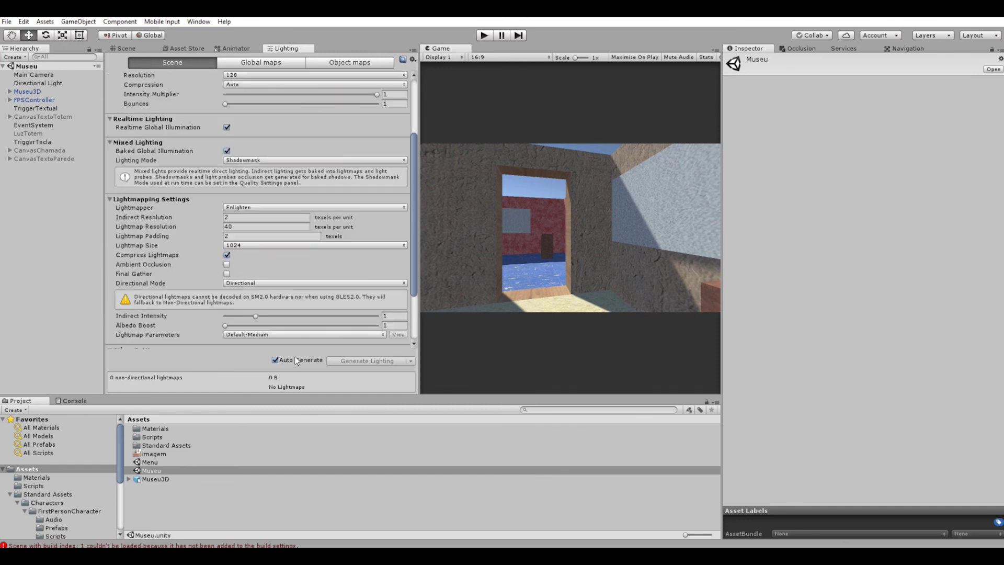
pyautogui.scroll(2, 299, 186)
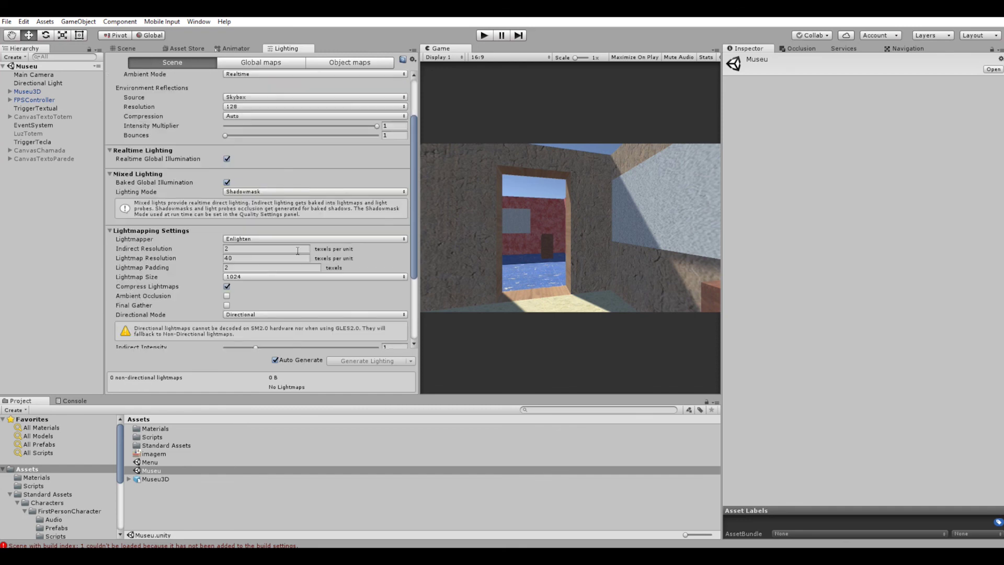
pyautogui.scroll(-2, 345, 238)
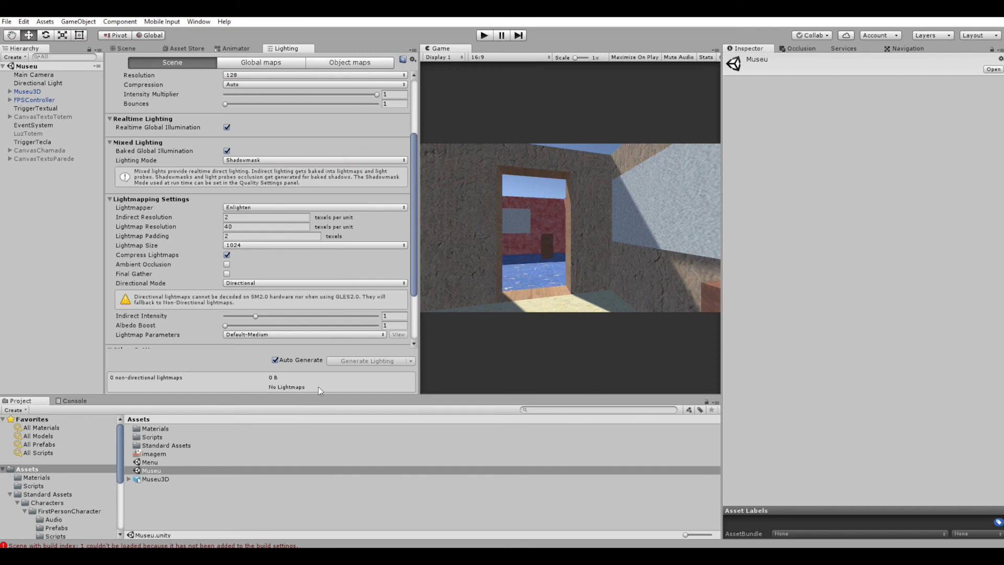
# Step: Reopen the Menu scene and play-test that INICIAR loads the Museu scene
pyautogui.doubleClick(157, 462)
pyautogui.click(484, 35)
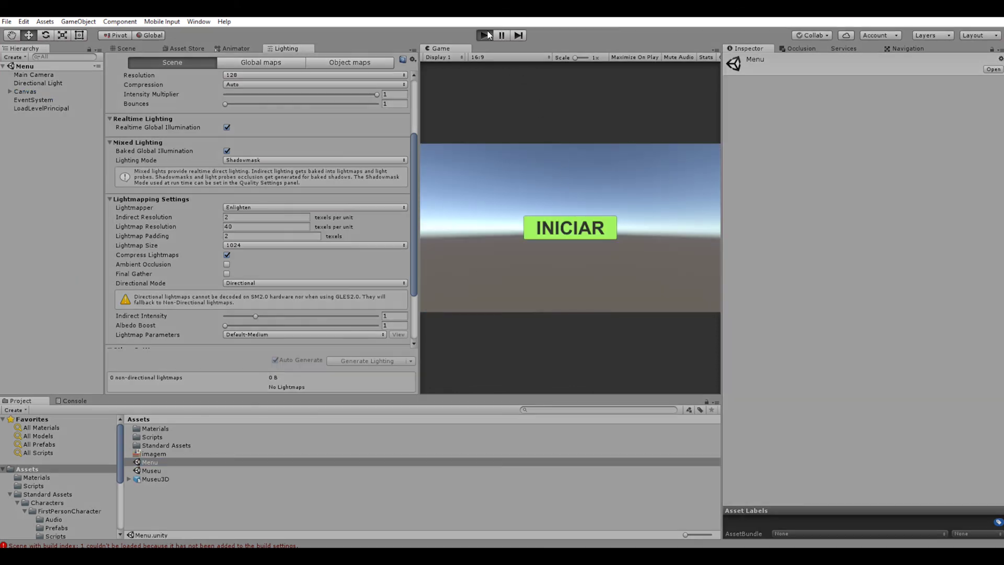
pyautogui.click(565, 232)
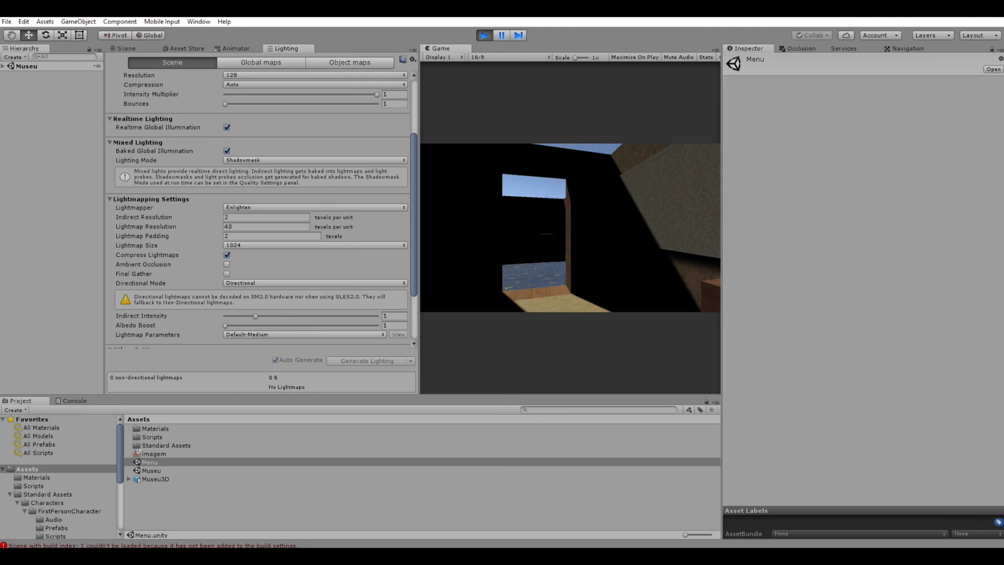
pyautogui.hotkey('ctrl', 'p')
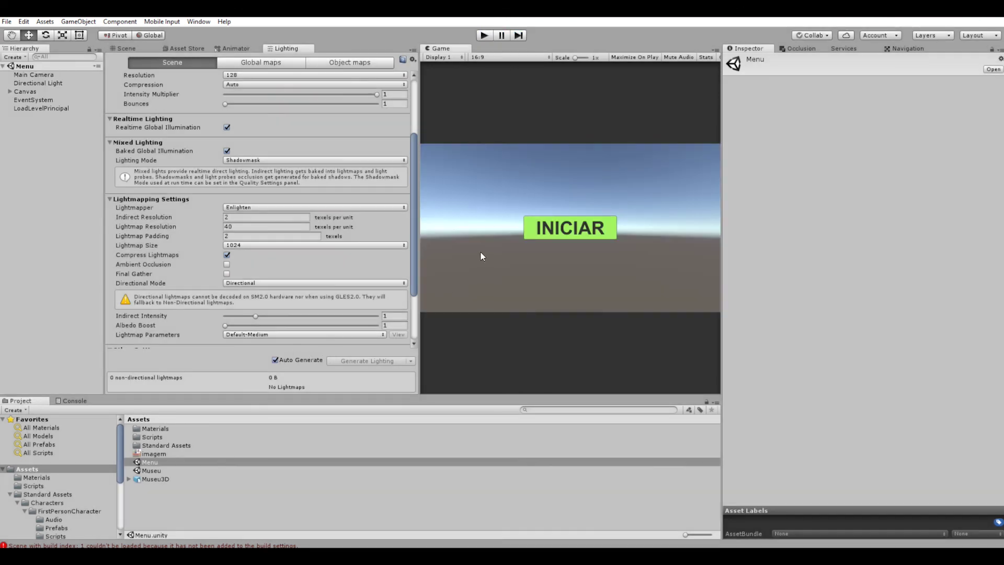
# Step: Browse the scripts in Assets > Scripts and display the ActivateCanvas script's code
pyautogui.click(433, 508)
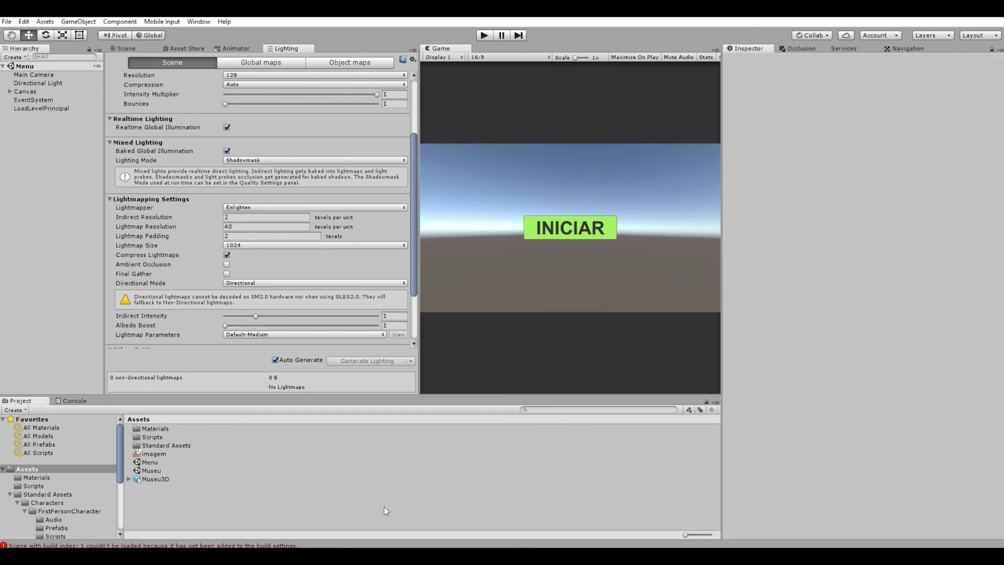
pyautogui.doubleClick(157, 437)
pyautogui.click(168, 429)
pyautogui.press('Down')
pyautogui.press('Down')
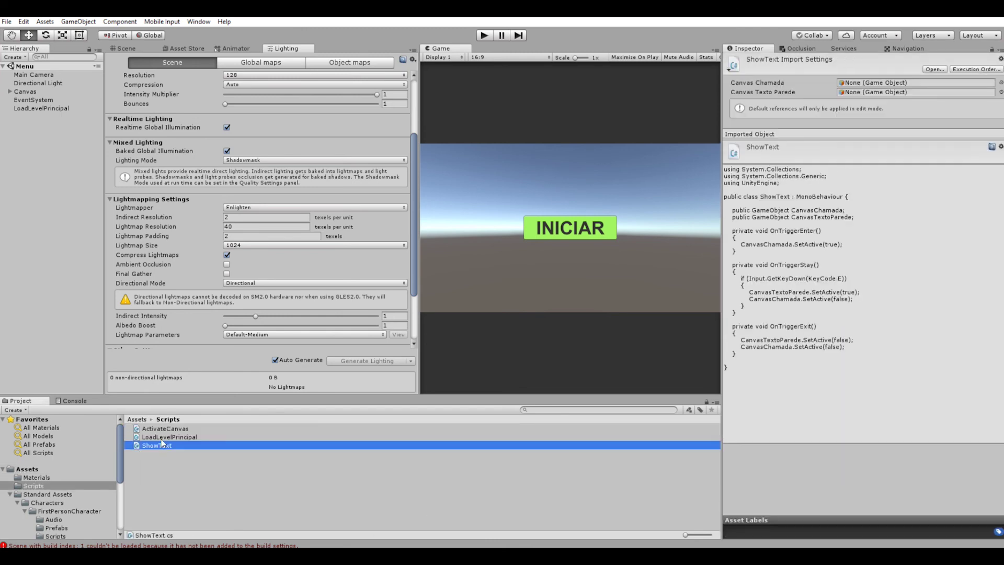
pyautogui.press('Up')
pyautogui.press('Up')
pyautogui.press('Down')
pyautogui.press('Down')
pyautogui.press('Up')
pyautogui.press('Up')
pyautogui.press('Down')
pyautogui.press('Down')
pyautogui.click(199, 474)
pyautogui.click(172, 430)
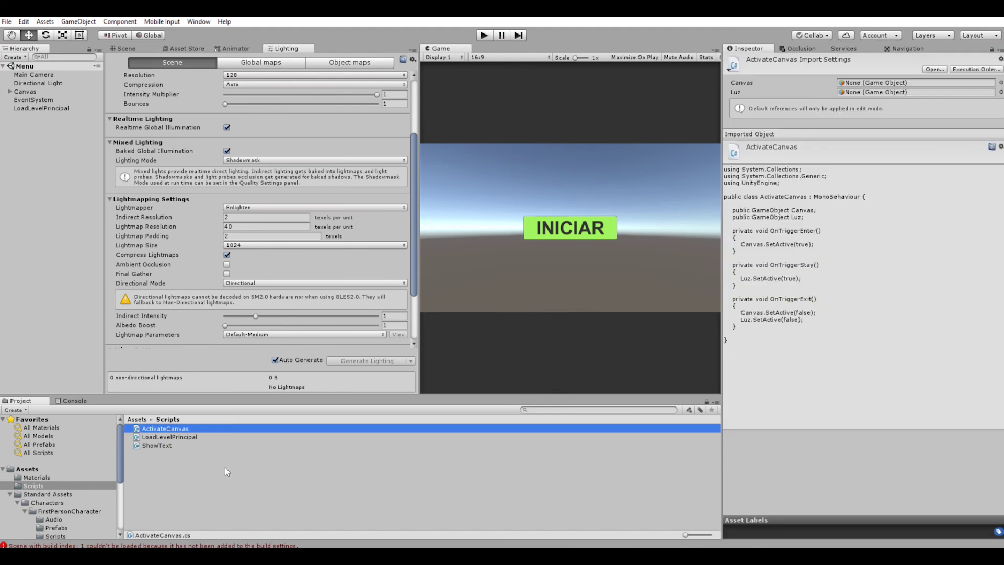